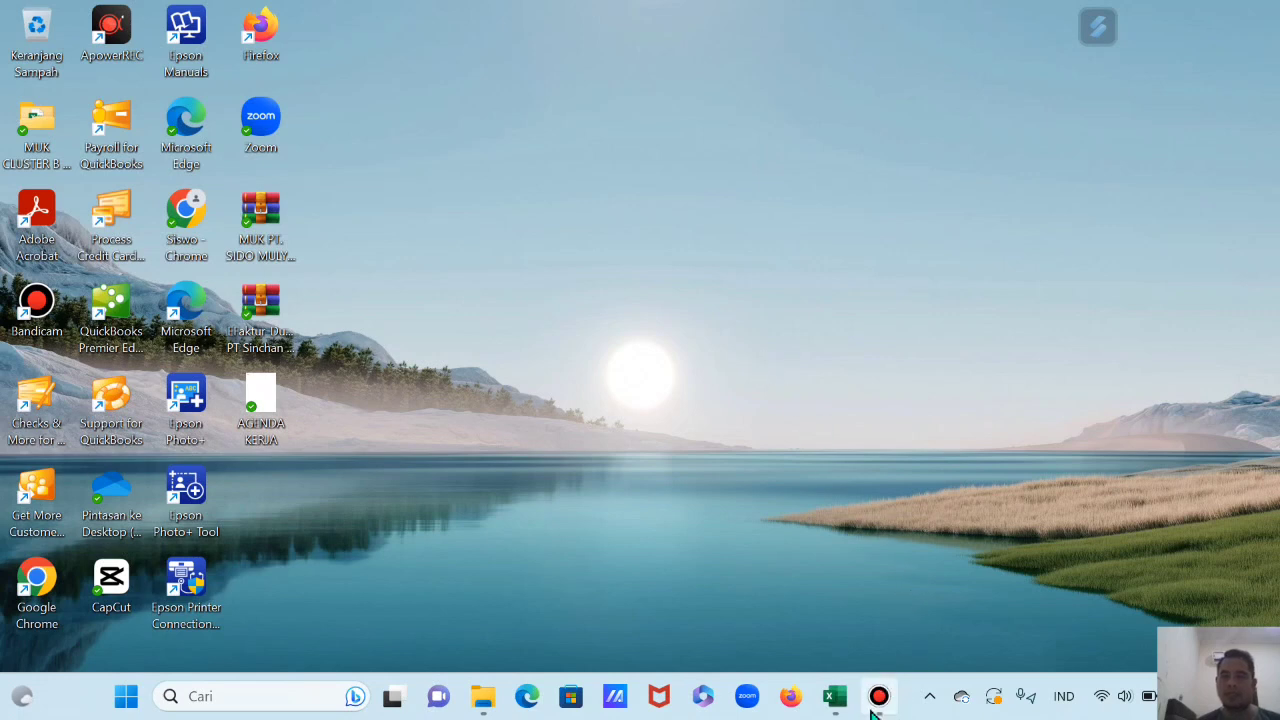
# Step: Bring up the practice workbook and point out the preparation checklist, practice types list and first step
pyautogui.click(838, 704)
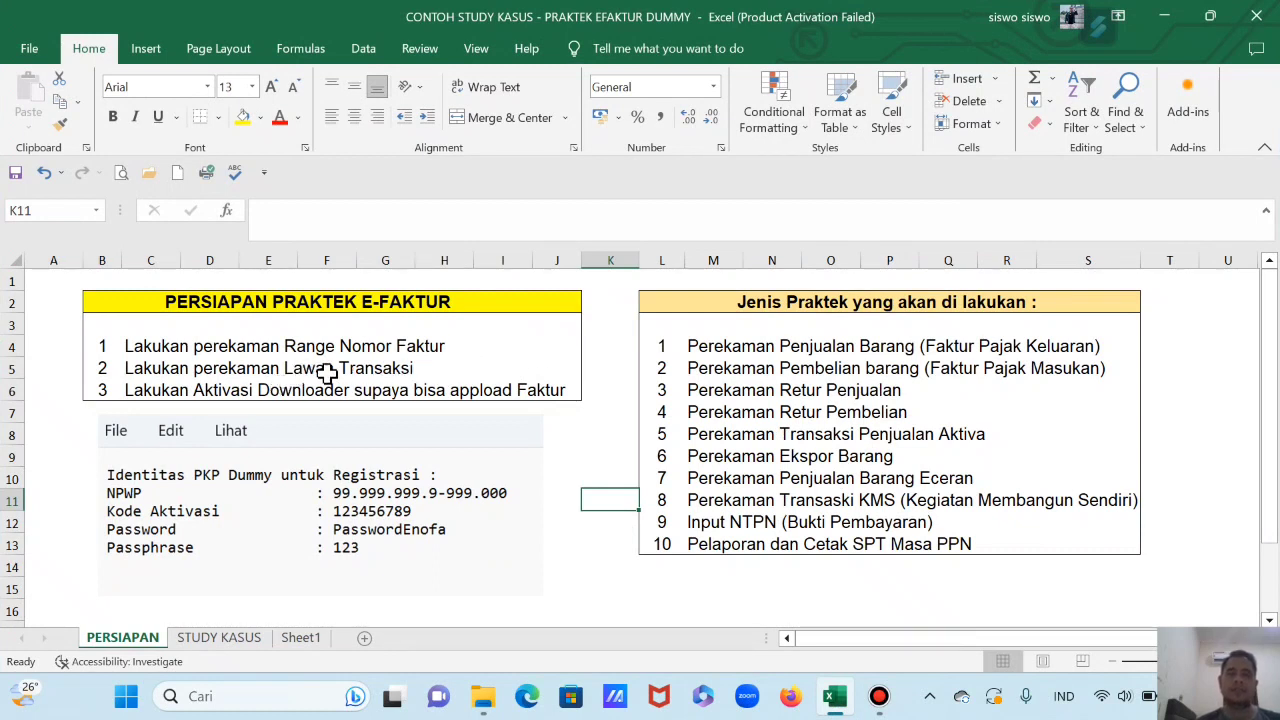
pyautogui.click(372, 306)
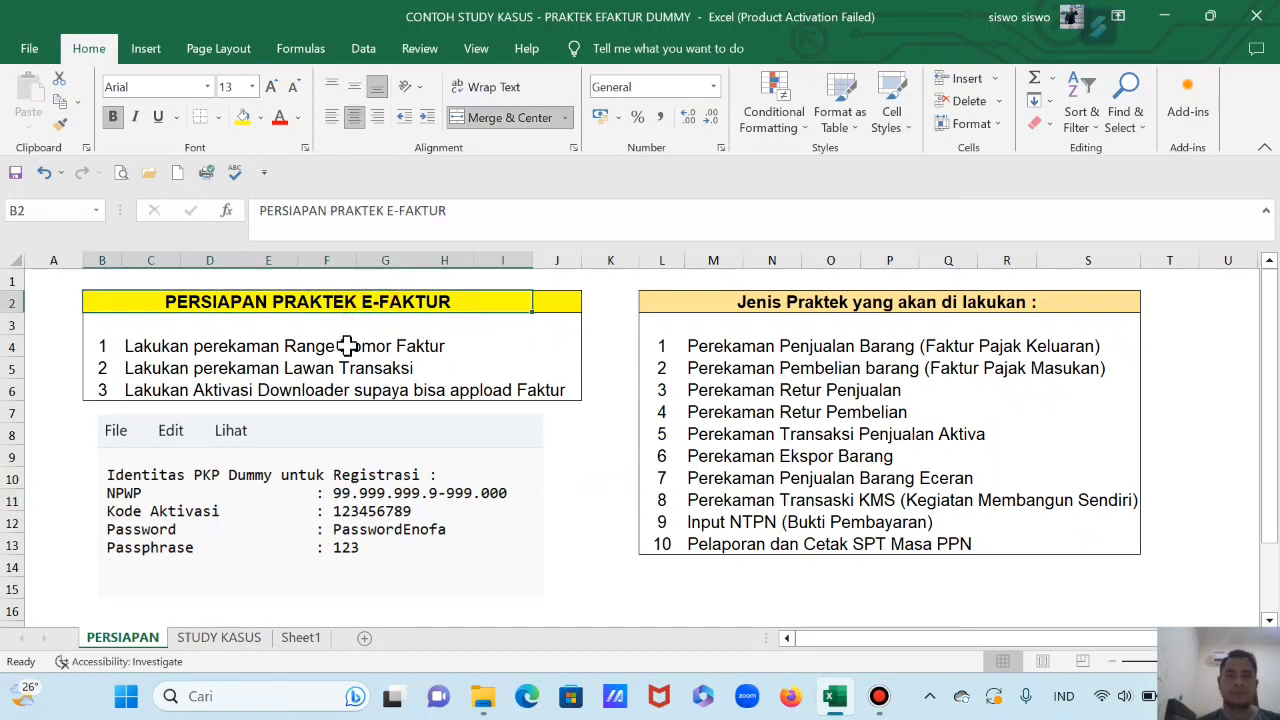
pyautogui.click(902, 308)
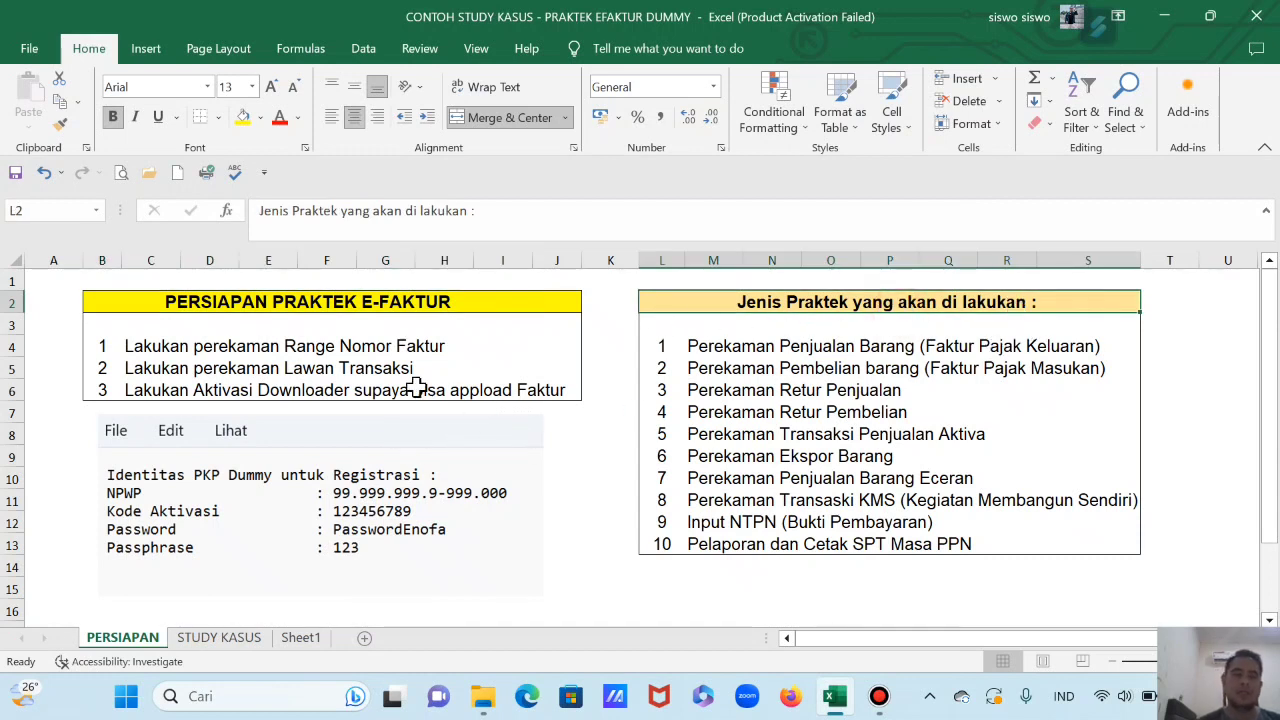
pyautogui.click(128, 350)
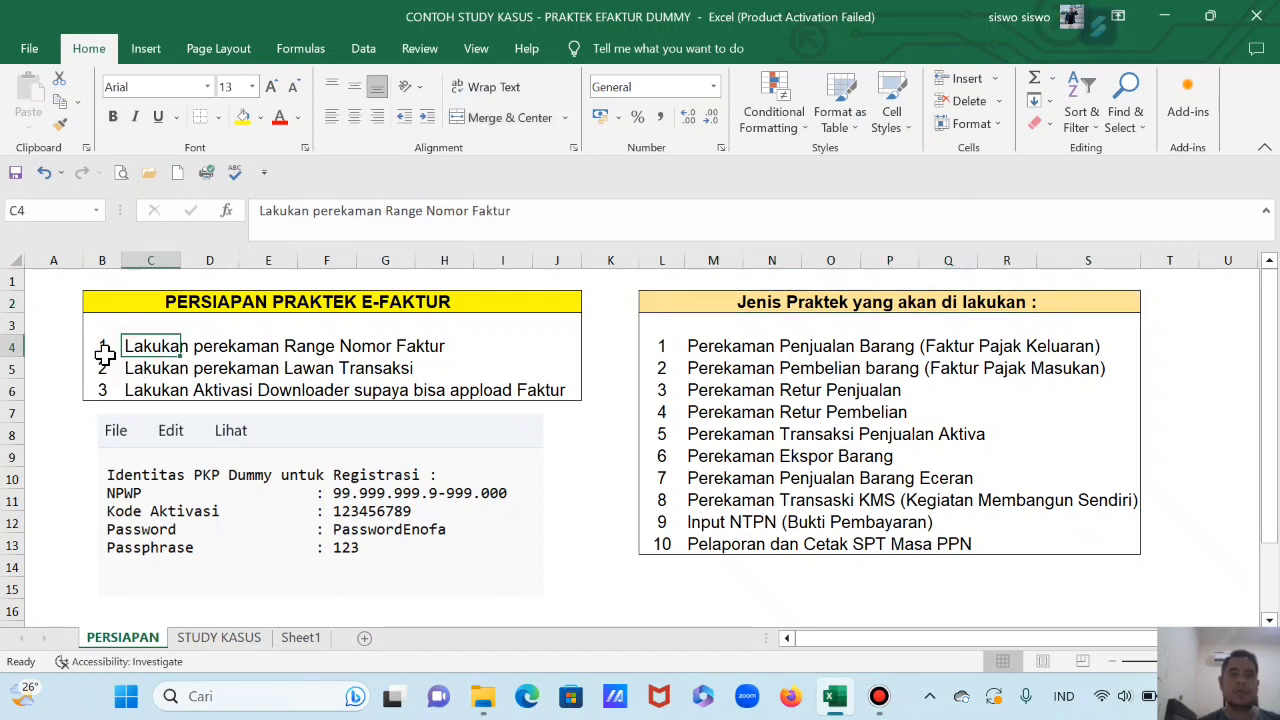
pyautogui.click(108, 349)
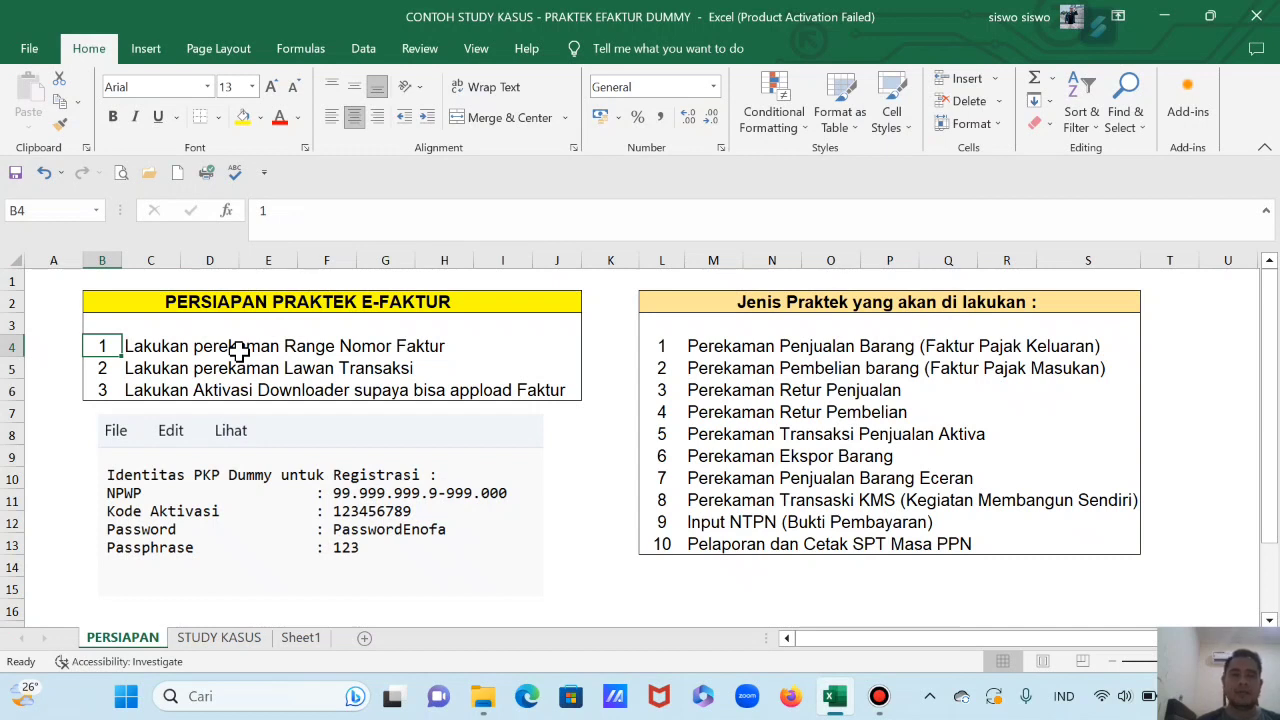
pyautogui.click(124, 391)
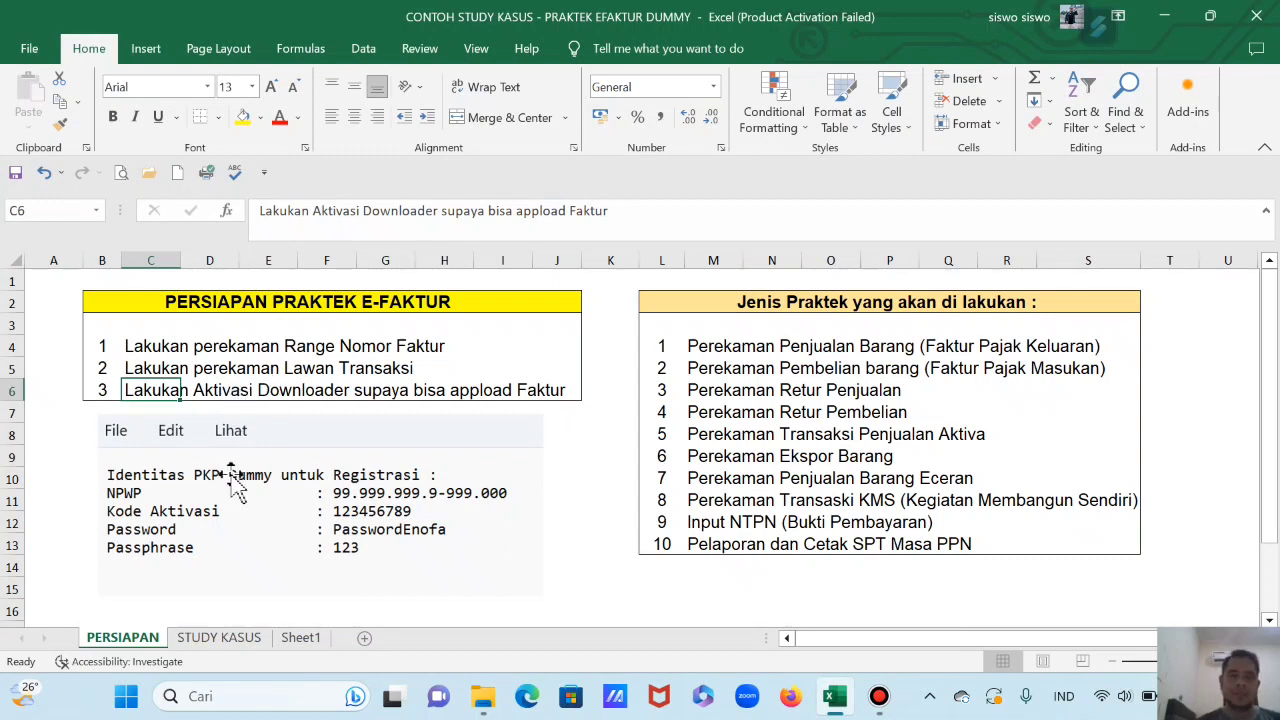
# Step: Go up to the Bandicam folder, open EFaktur_Dummy_32bit PT Sinchan 2022, and show it as a List
pyautogui.click(485, 700)
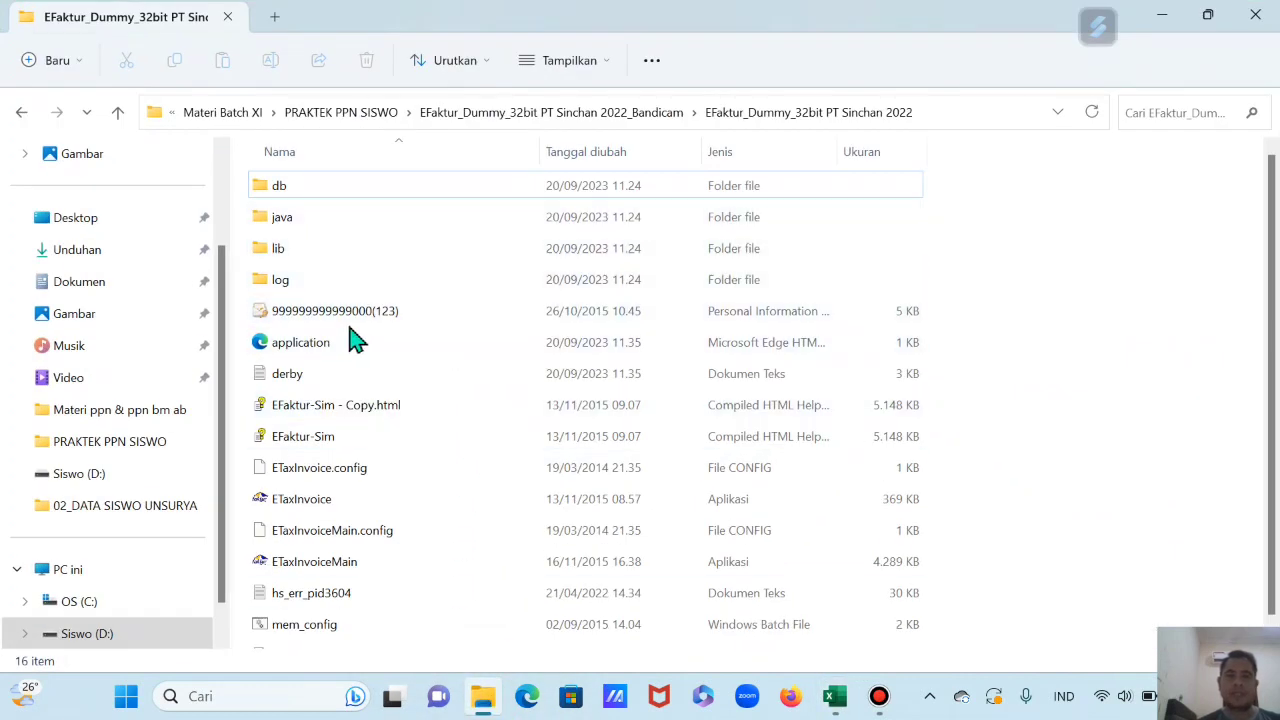
pyautogui.click(116, 113)
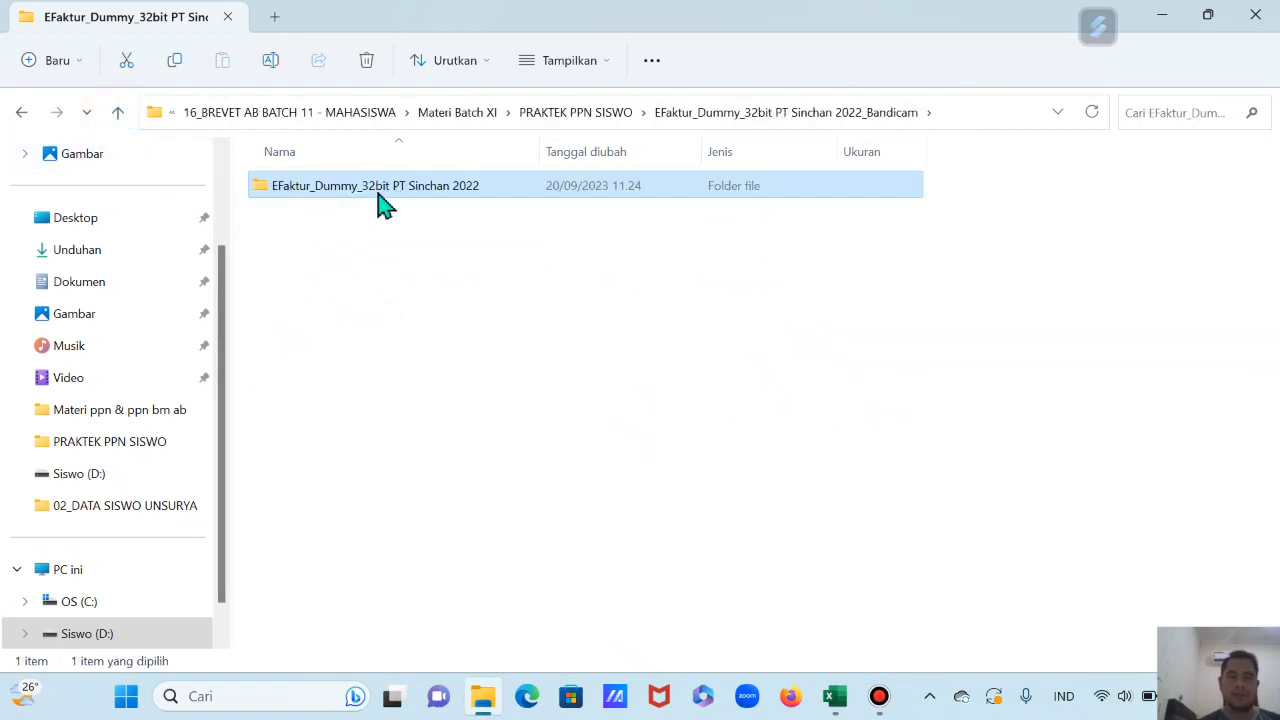
pyautogui.moveTo(393, 203)
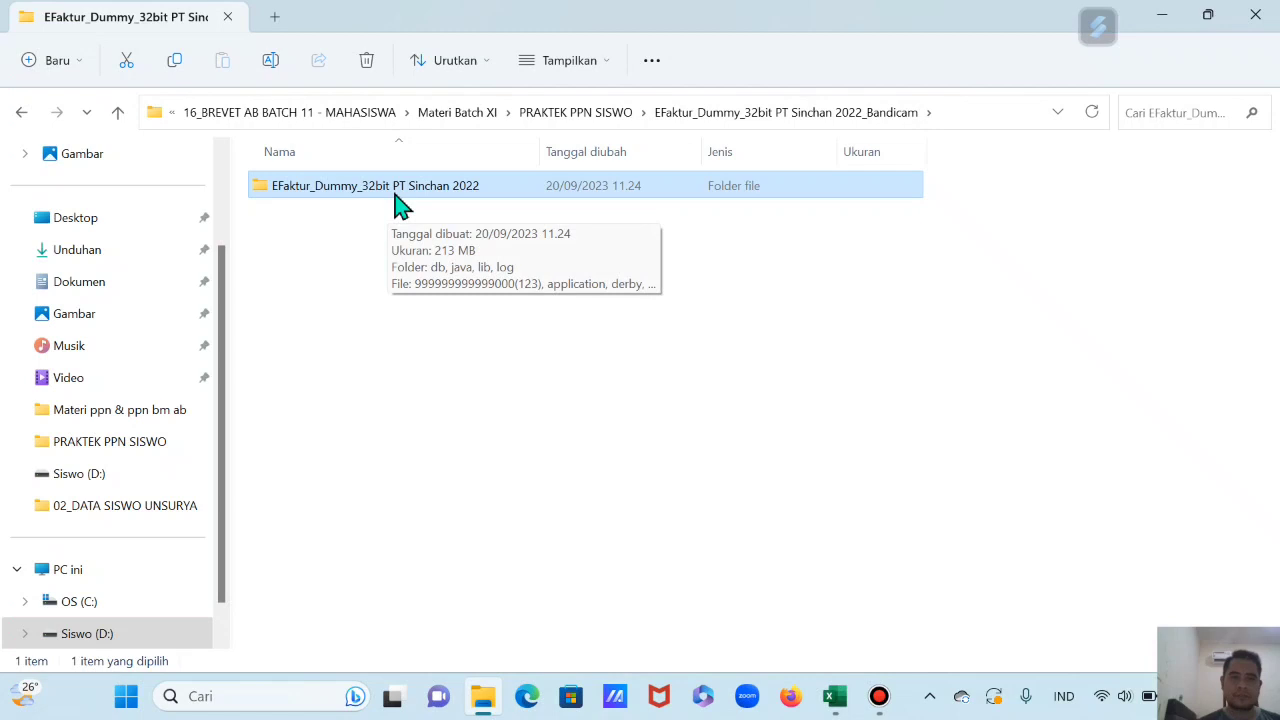
pyautogui.doubleClick(395, 197)
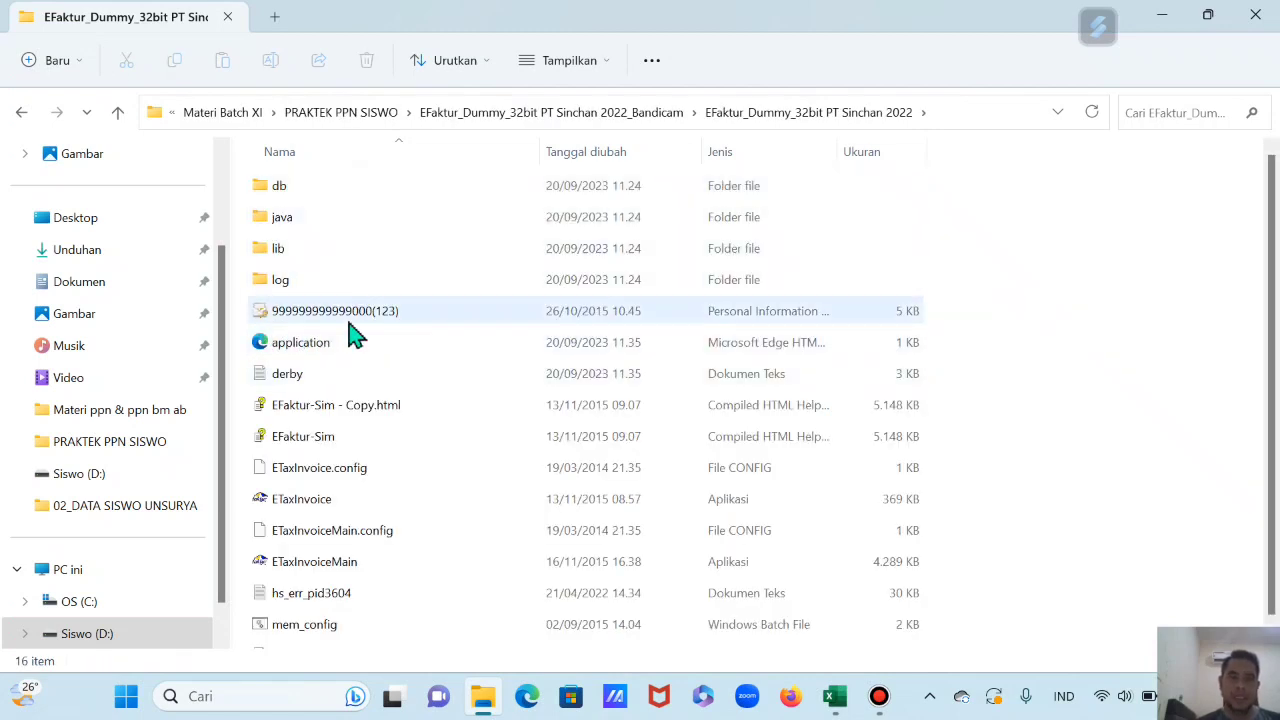
pyautogui.moveTo(300, 328)
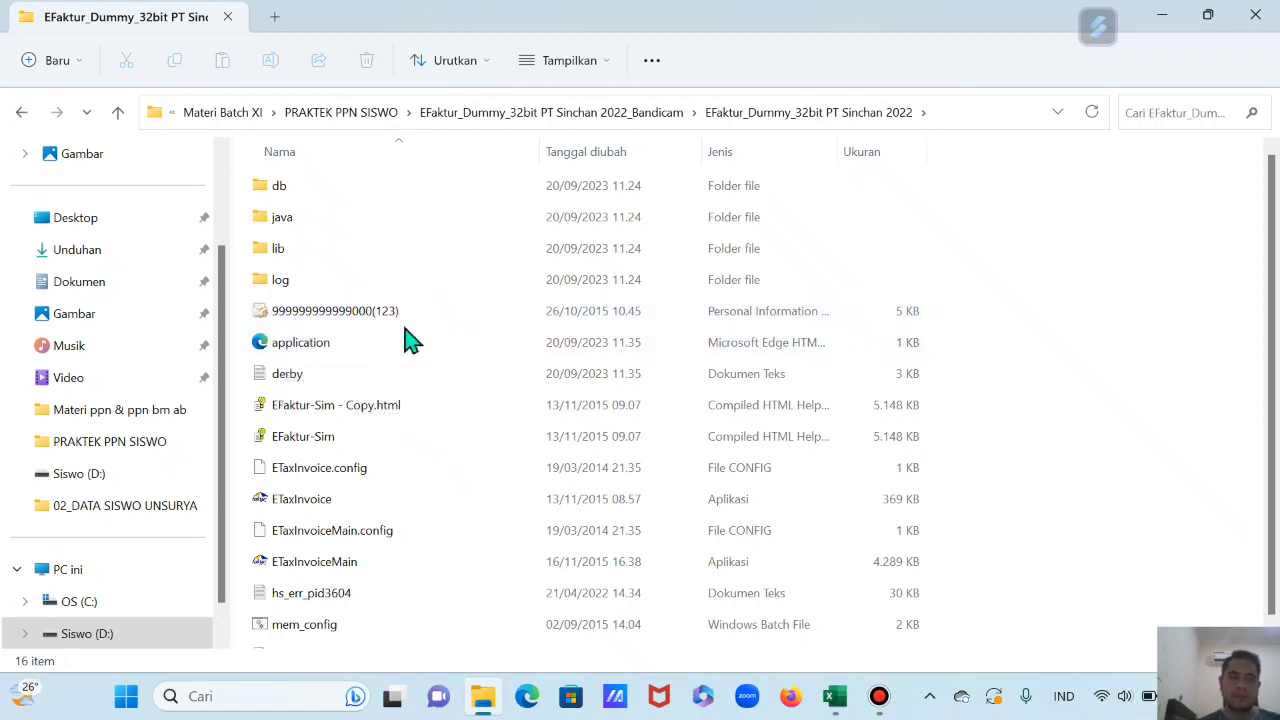
pyautogui.keyDown('ctrl'); pyautogui.scroll(1, 410, 338); pyautogui.keyUp('ctrl')
pyautogui.keyDown('ctrl'); pyautogui.scroll(1, 356, 330); pyautogui.keyUp('ctrl')
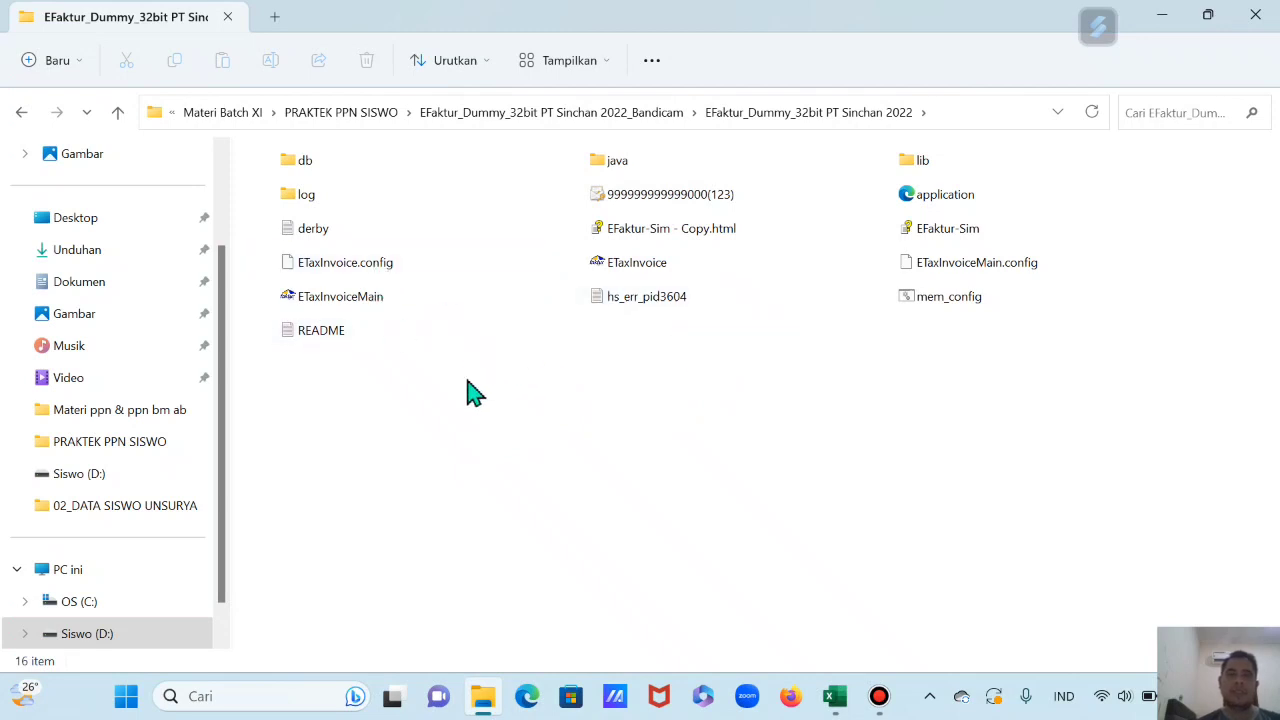
pyautogui.hotkey('ctrl', 'shift', '5')
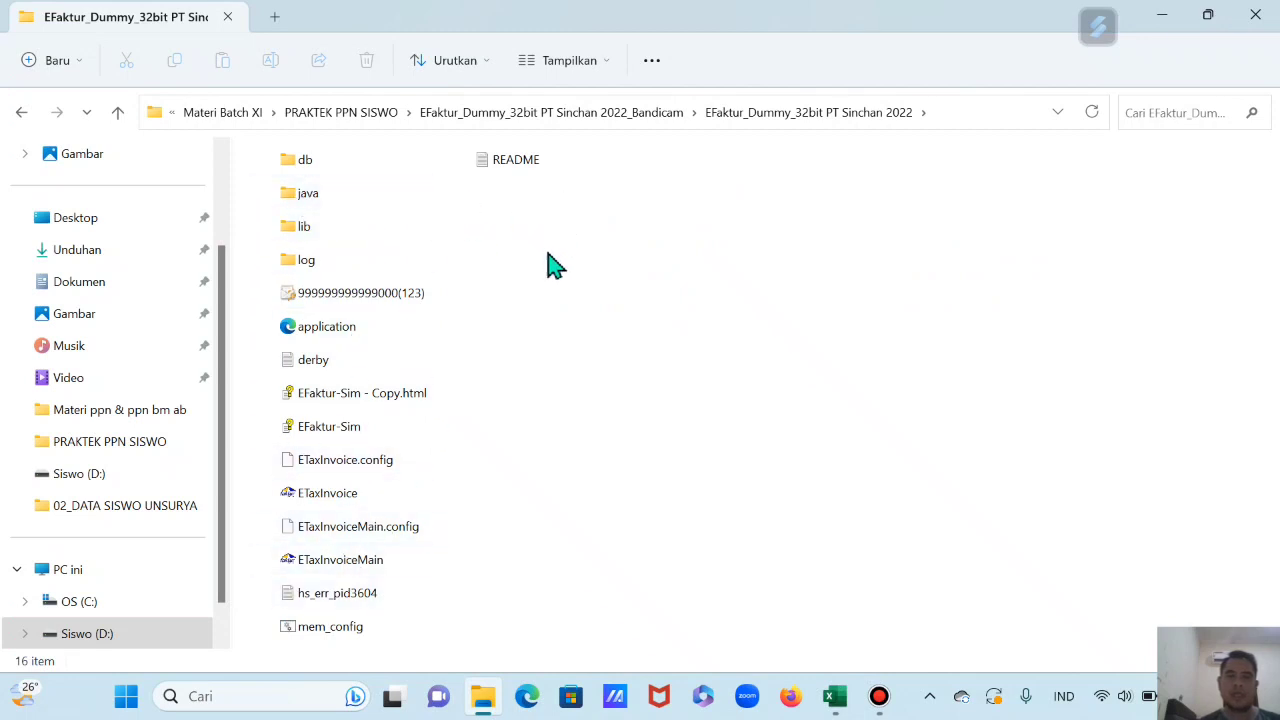
pyautogui.doubleClick(511, 170)
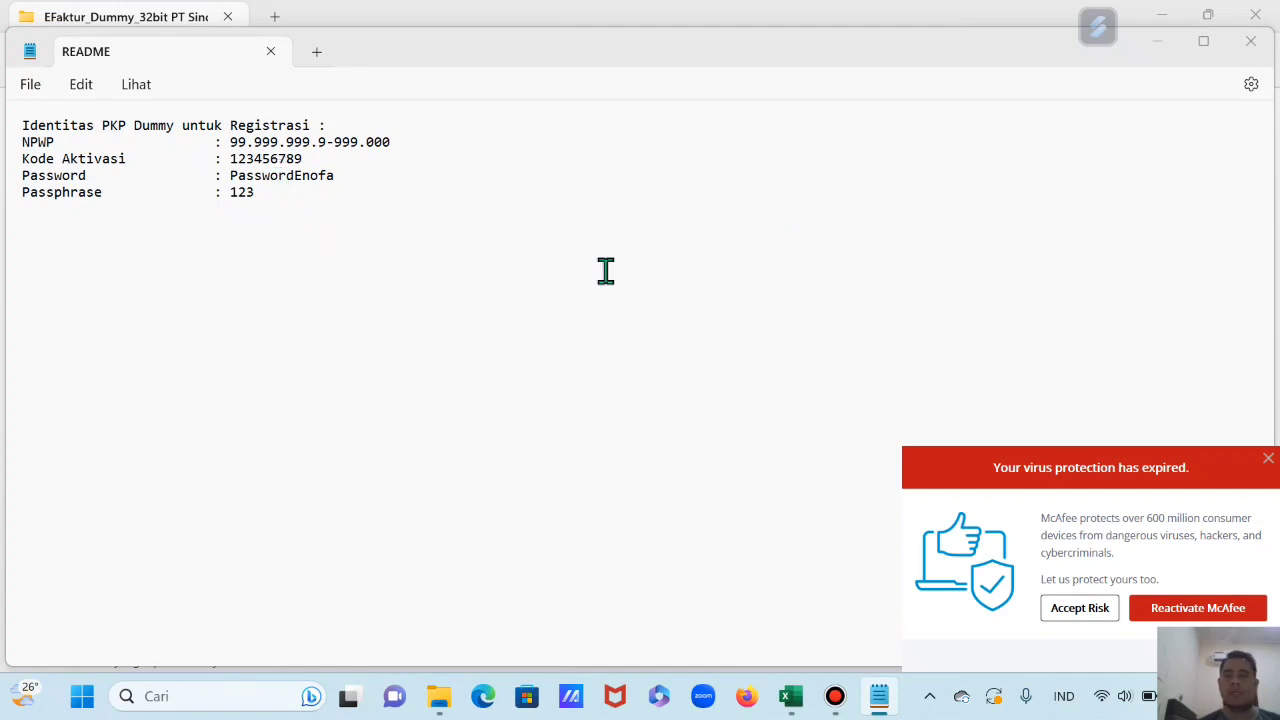
pyautogui.click(1268, 462)
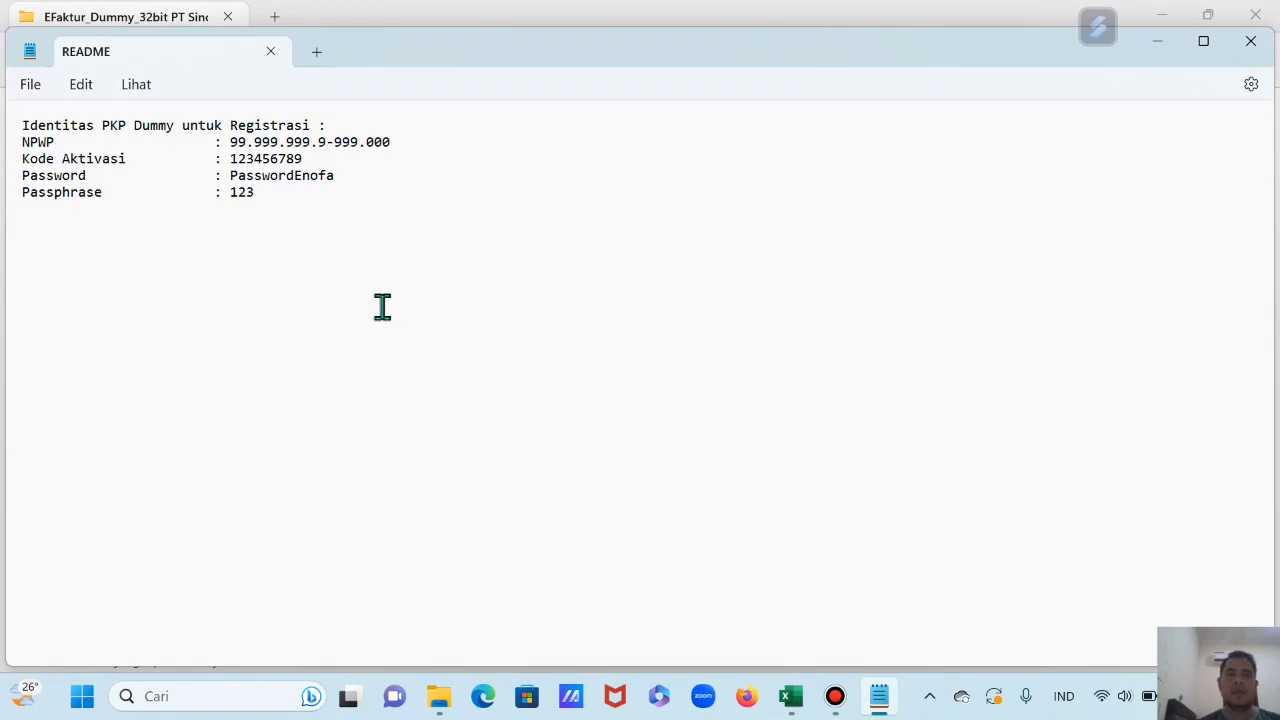
pyautogui.click(1258, 52)
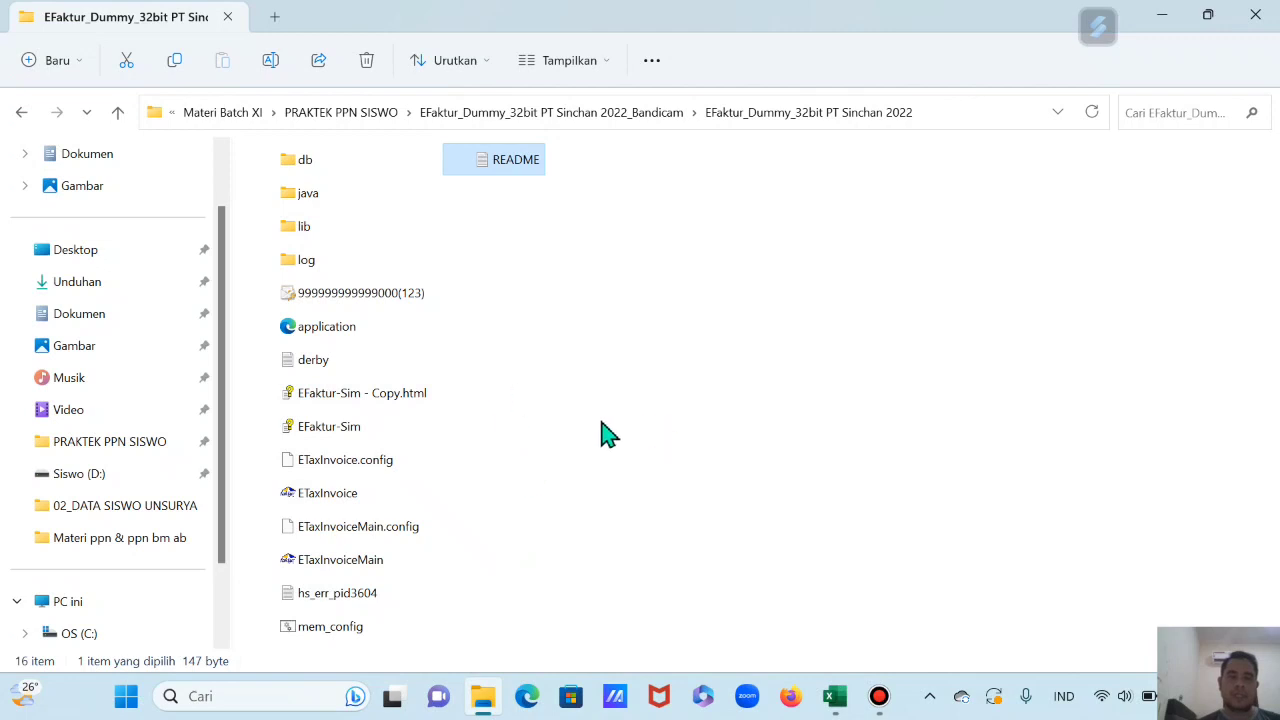
pyautogui.moveTo(333, 508)
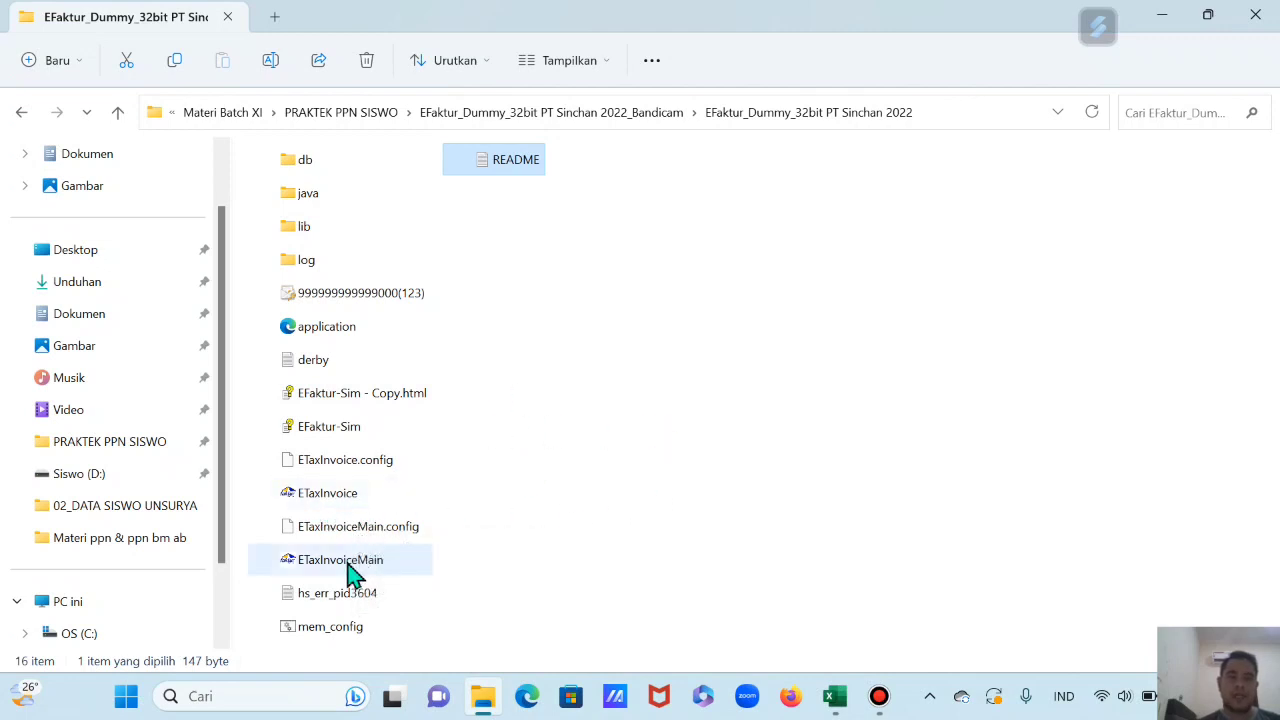
pyautogui.moveTo(345, 578)
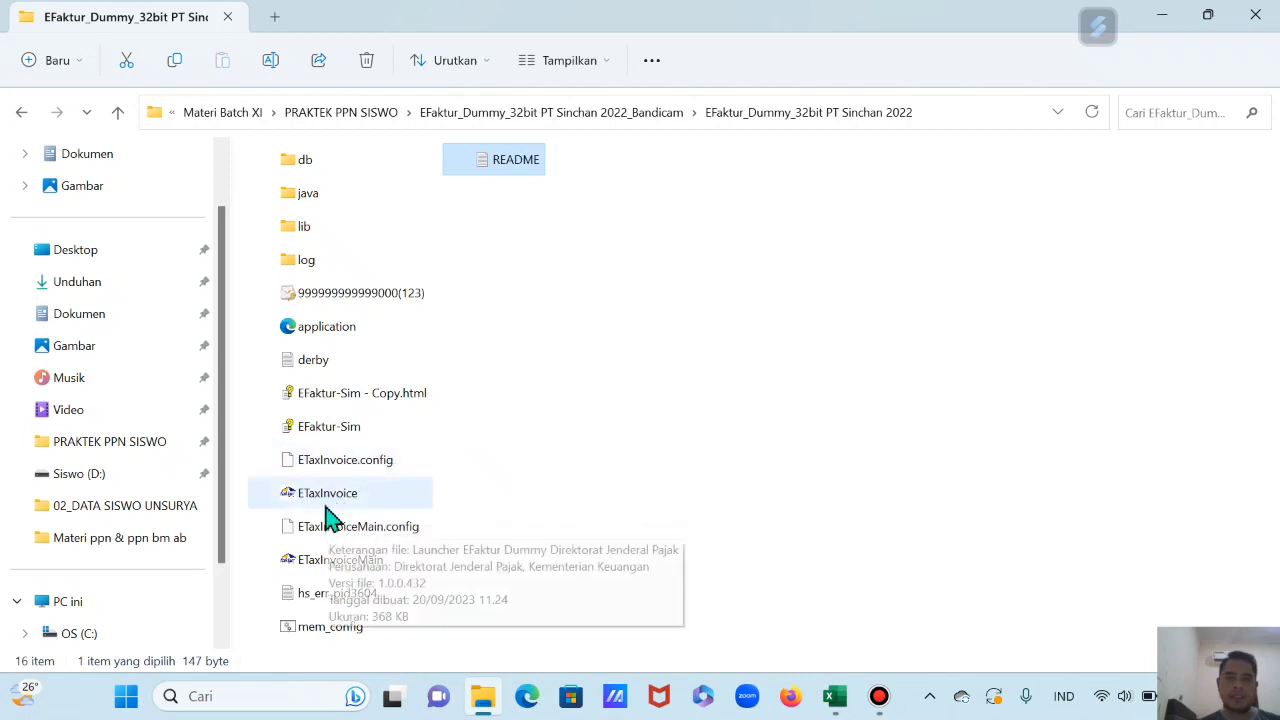
# Step: Launch the e-Faktur simulator, connect to the local database, and sign in with the administrator credentials
pyautogui.doubleClick(330, 505)
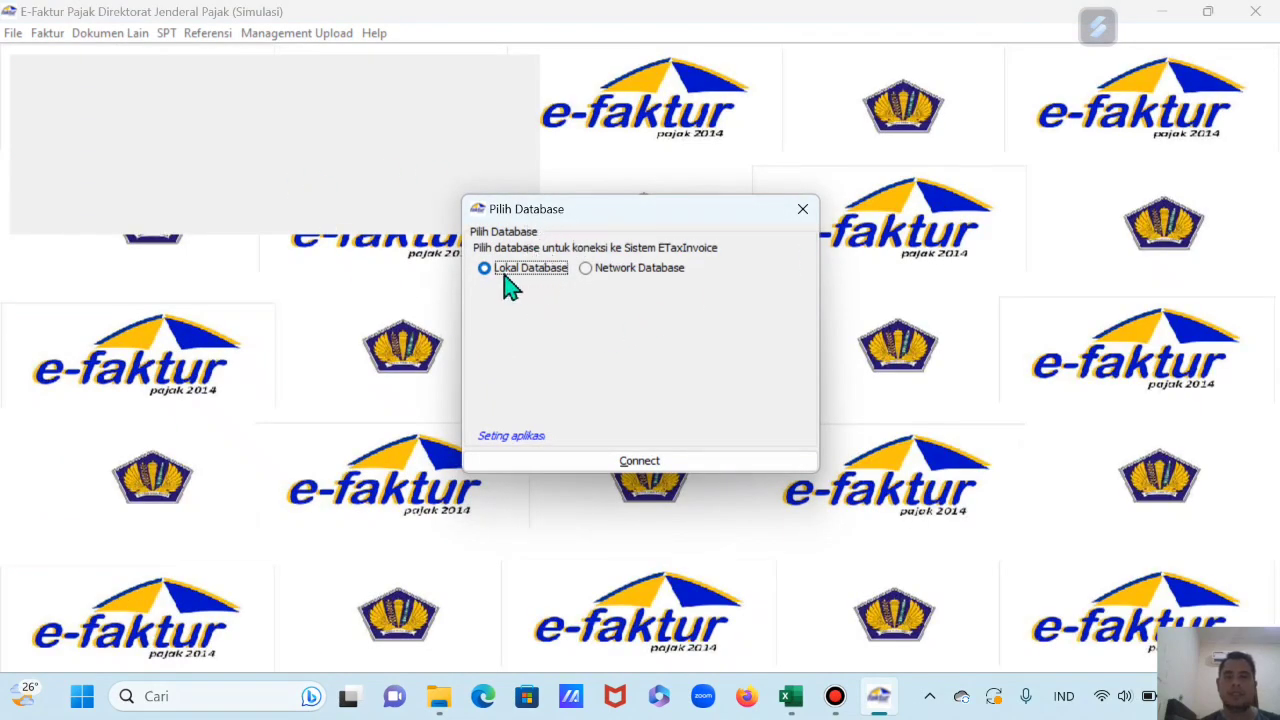
pyautogui.click(656, 466)
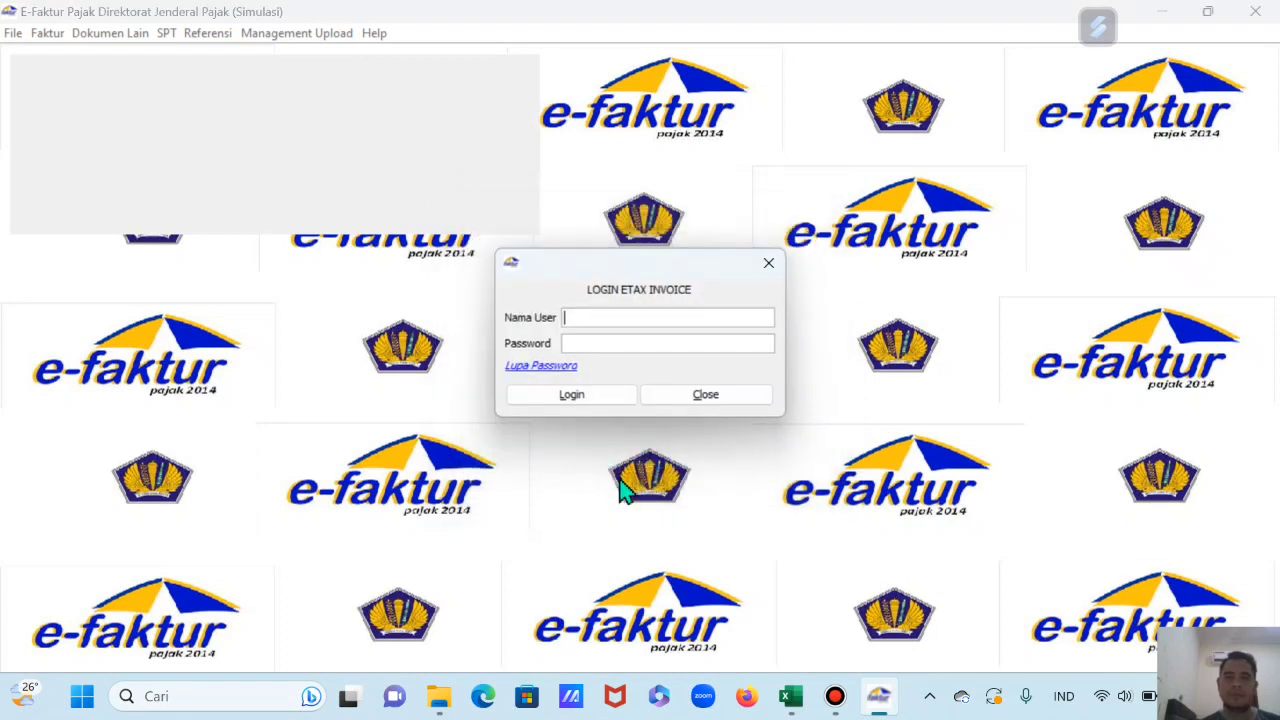
pyautogui.click(597, 317)
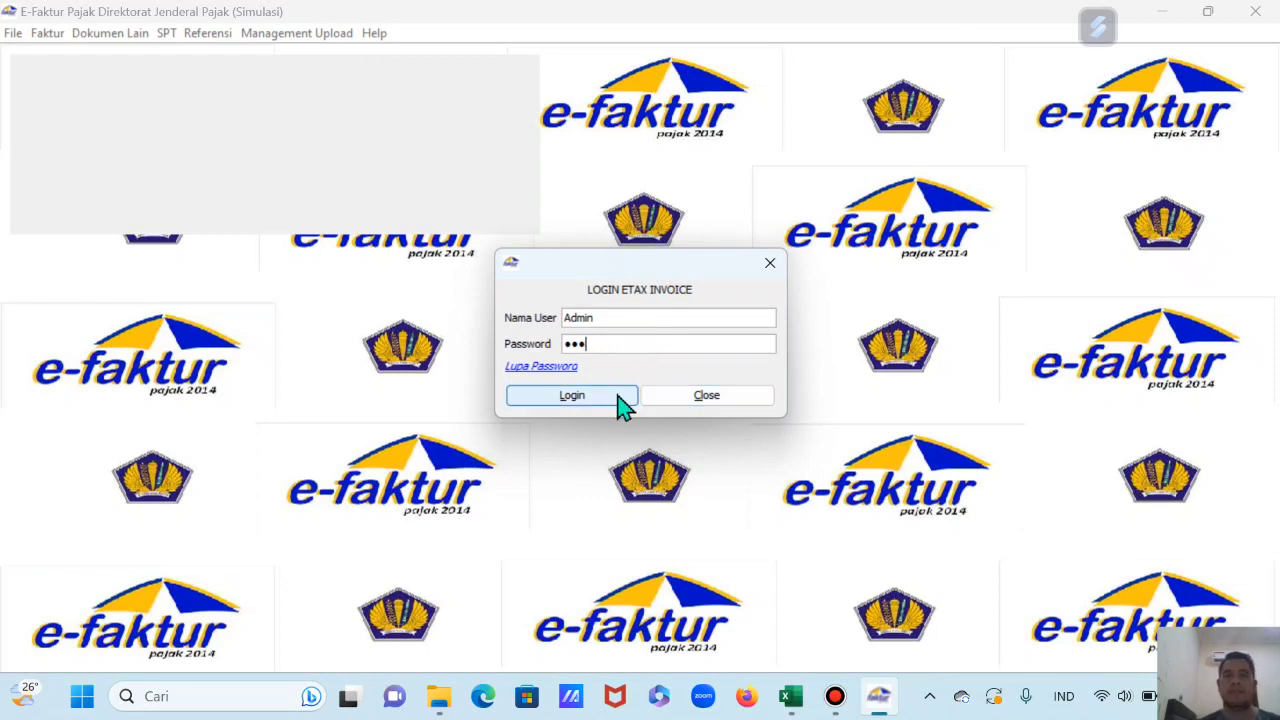
pyautogui.click(606, 398)
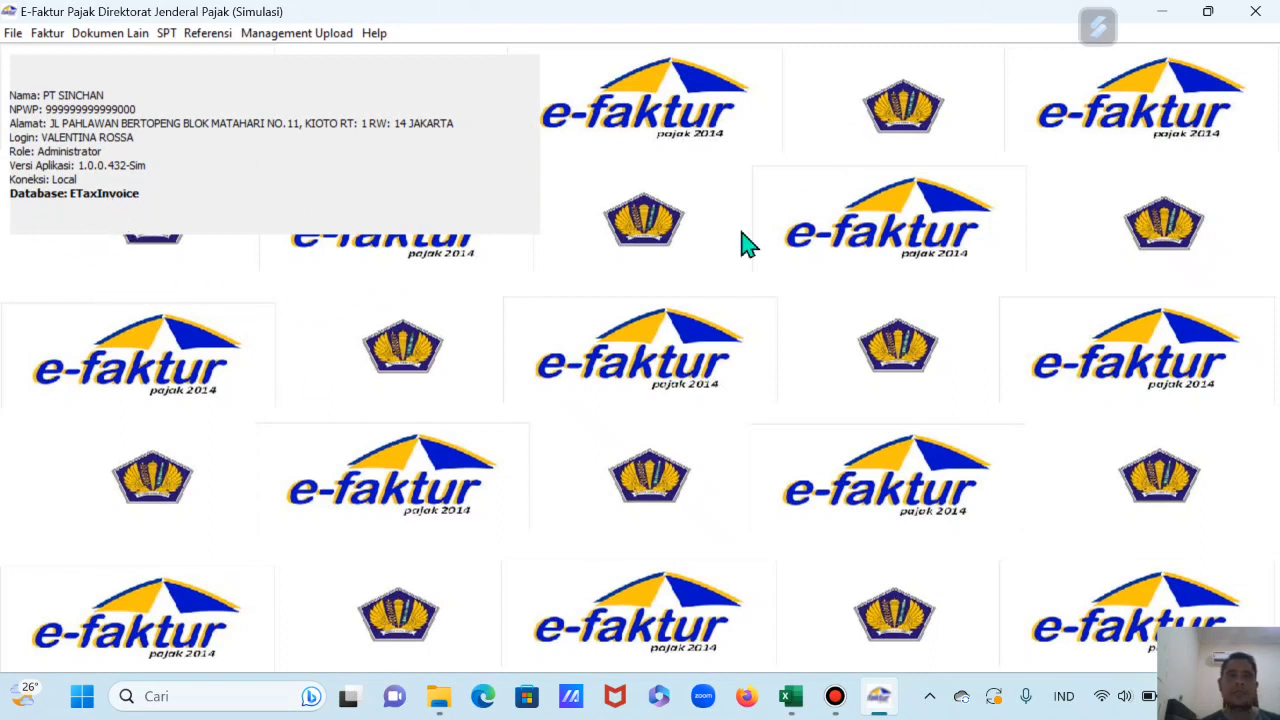
# Step: Switch to the Excel case-study workbook, select C4, and move to the STUDY KASUS sheet
pyautogui.click(790, 696)
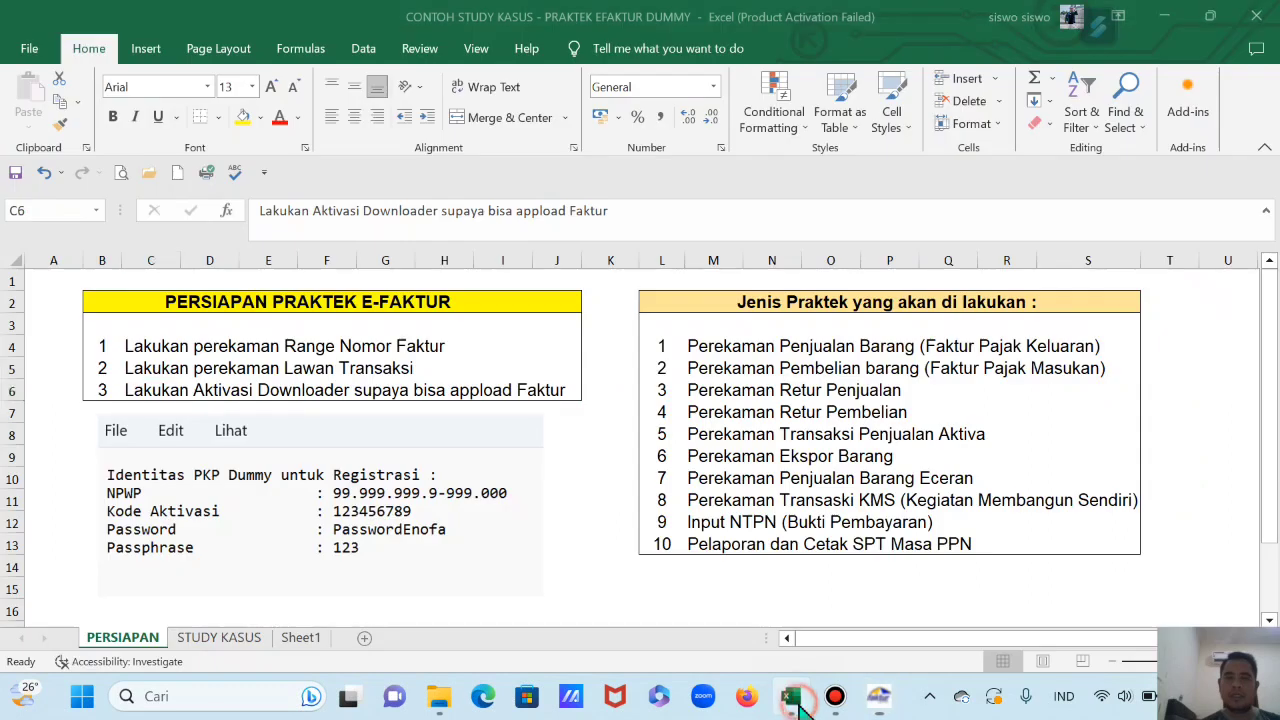
pyautogui.click(140, 348)
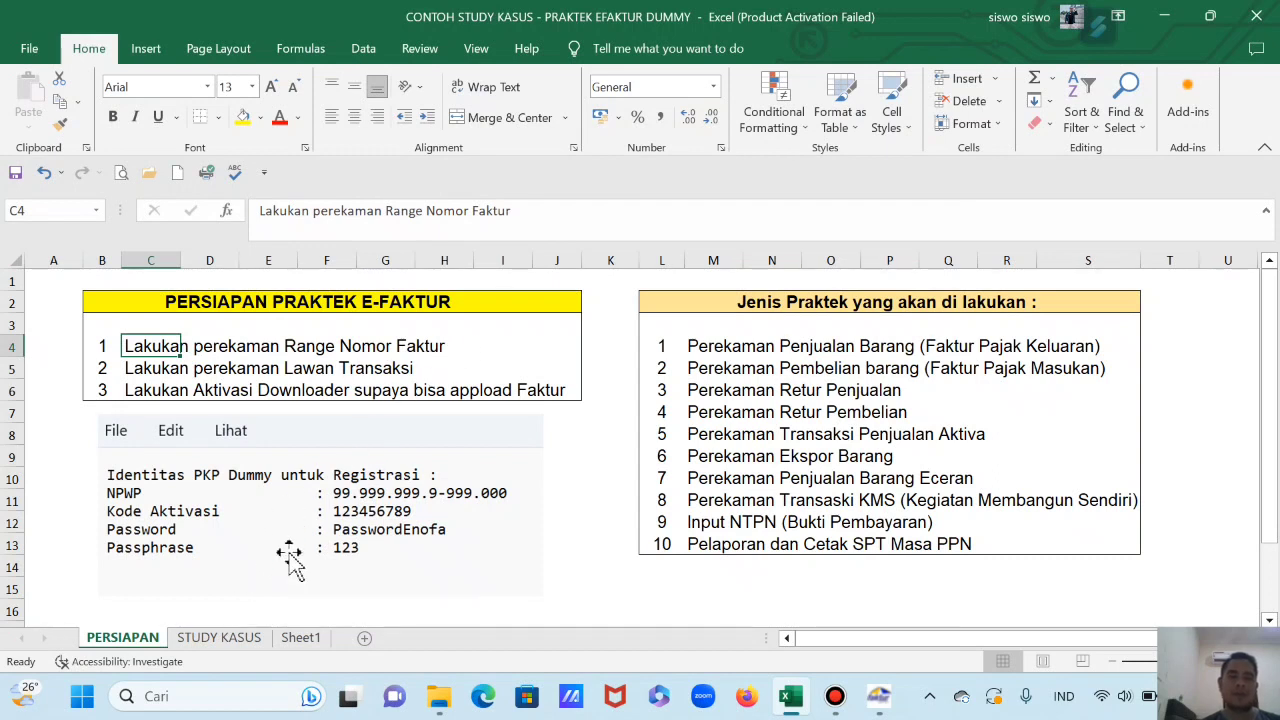
pyautogui.click(222, 639)
pyautogui.scroll(-4, 344, 484)
pyautogui.click(626, 405)
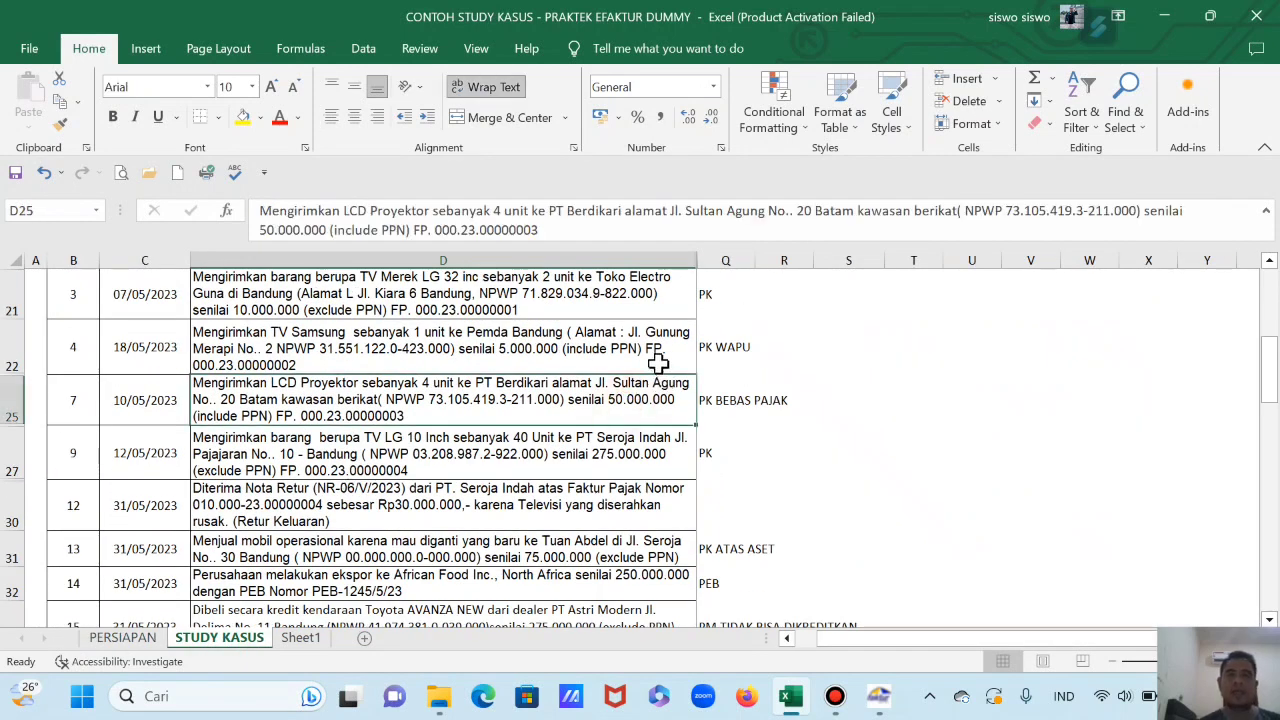
pyautogui.click(658, 364)
pyautogui.press('Left')
pyautogui.press('Left')
pyautogui.press('Left')
pyautogui.press('Right')
pyautogui.press('Right')
pyautogui.press('Right')
pyautogui.press('Right')
pyautogui.press('Right')
pyautogui.press('Left')
pyautogui.press('Left')
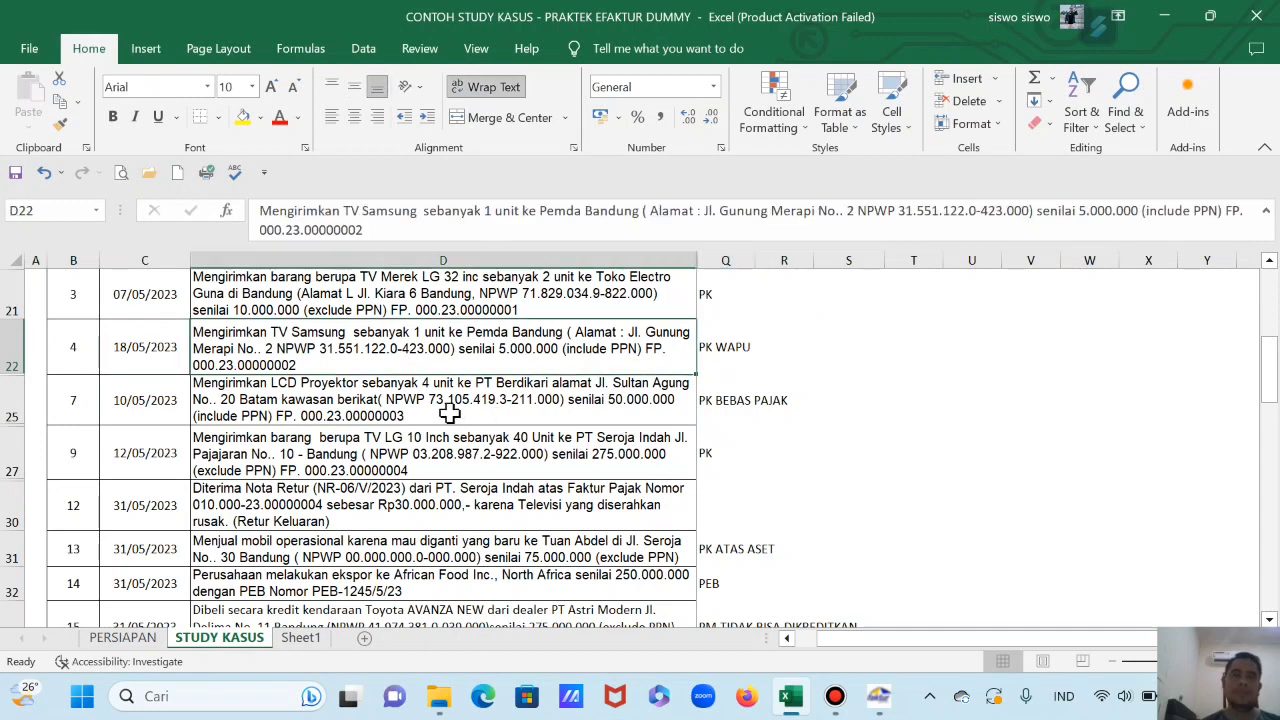
pyautogui.scroll(6, 449, 412)
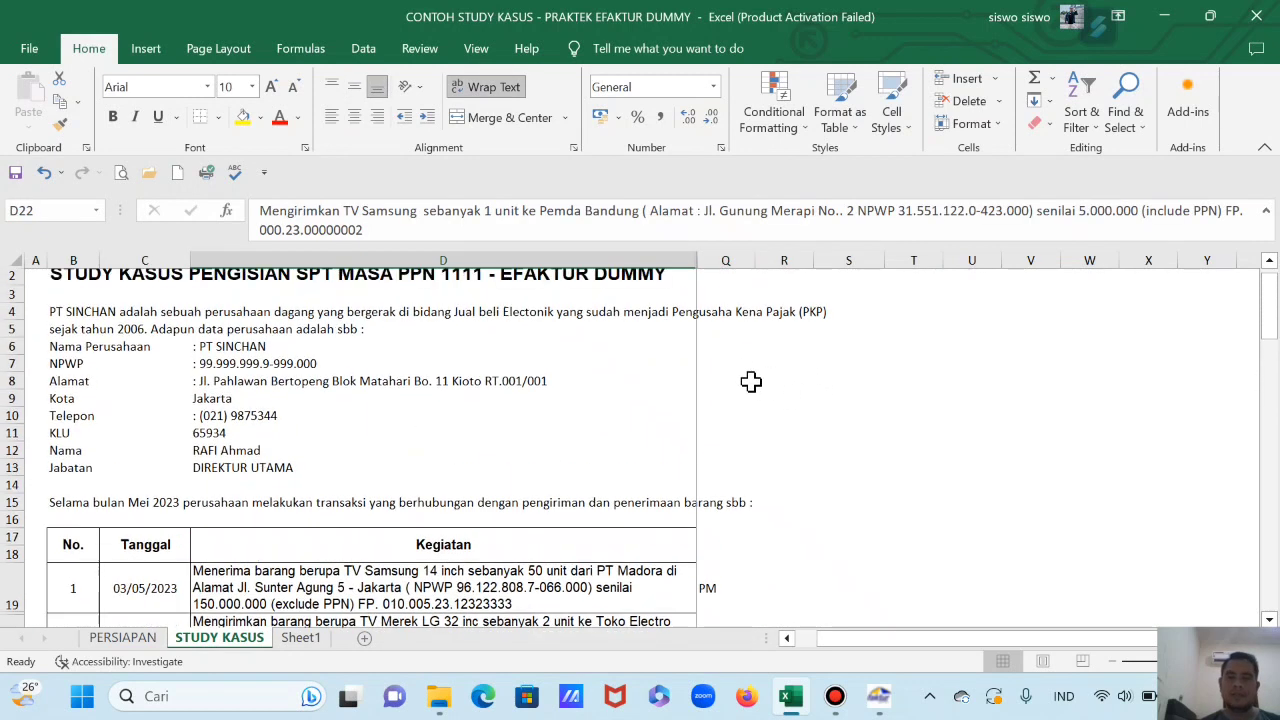
pyautogui.scroll(-6, 737, 389)
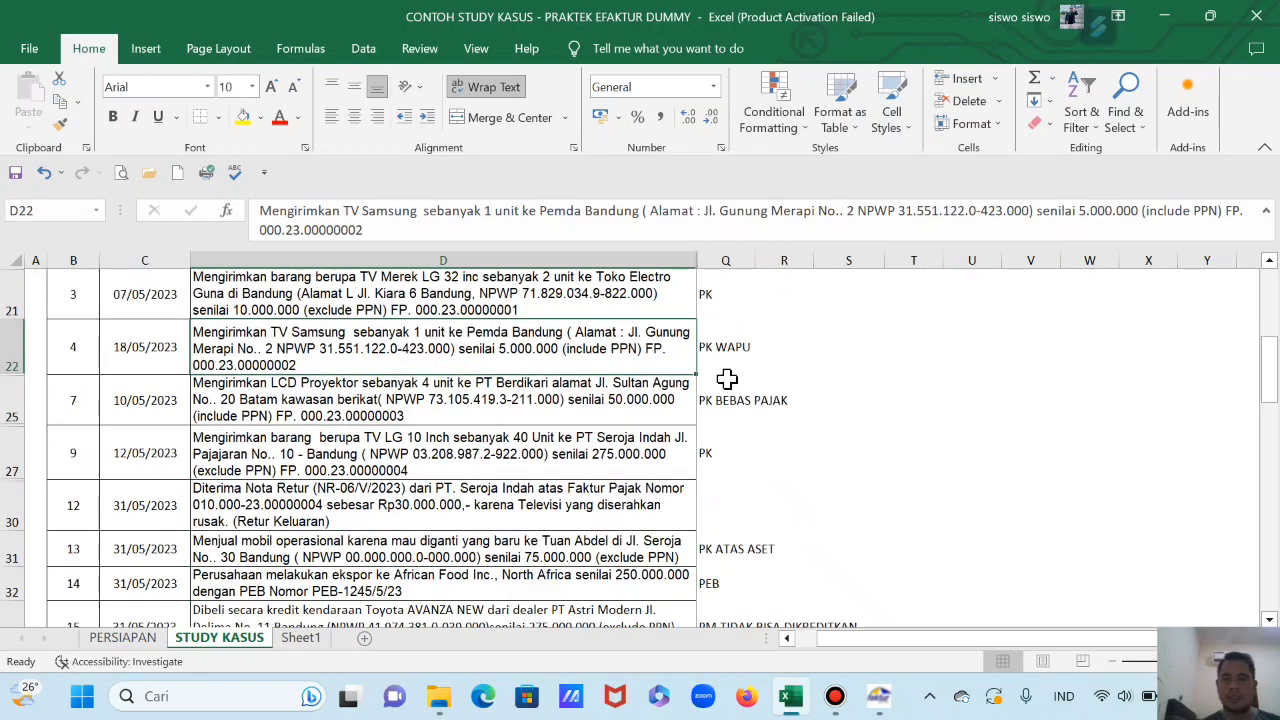
pyautogui.scroll(-2, 731, 351)
pyautogui.scroll(5, 731, 354)
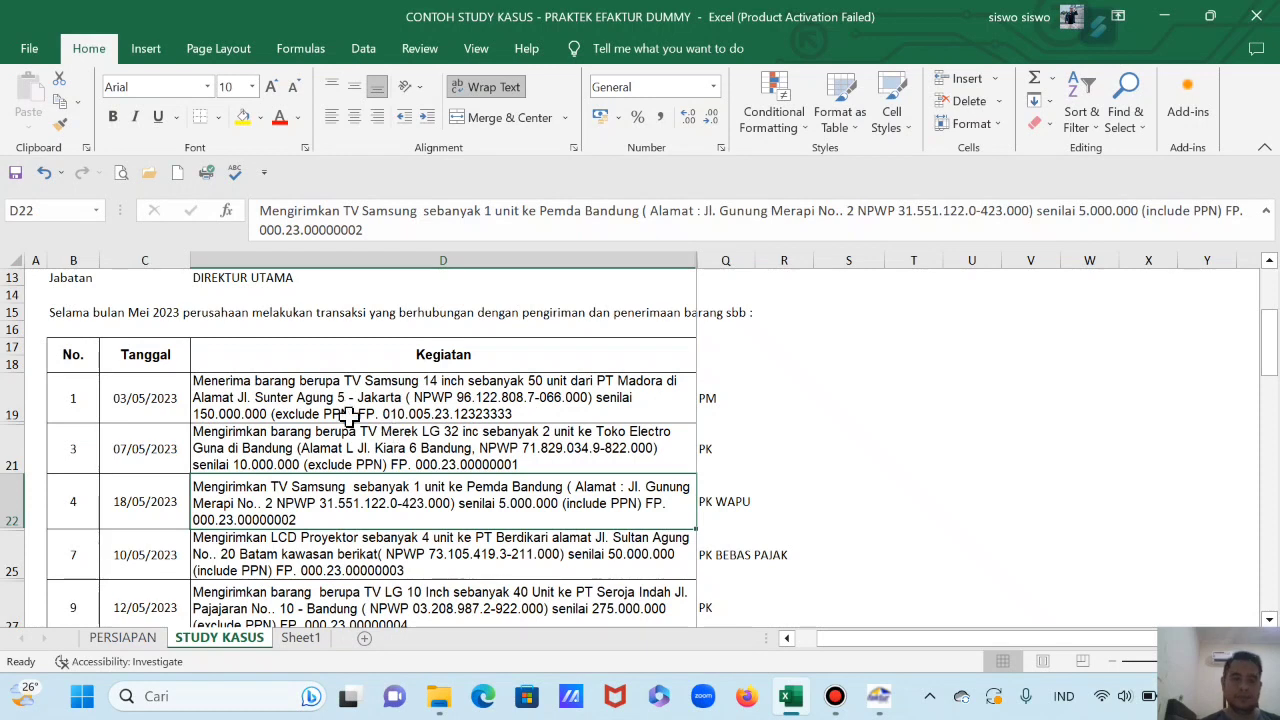
pyautogui.scroll(4, 347, 418)
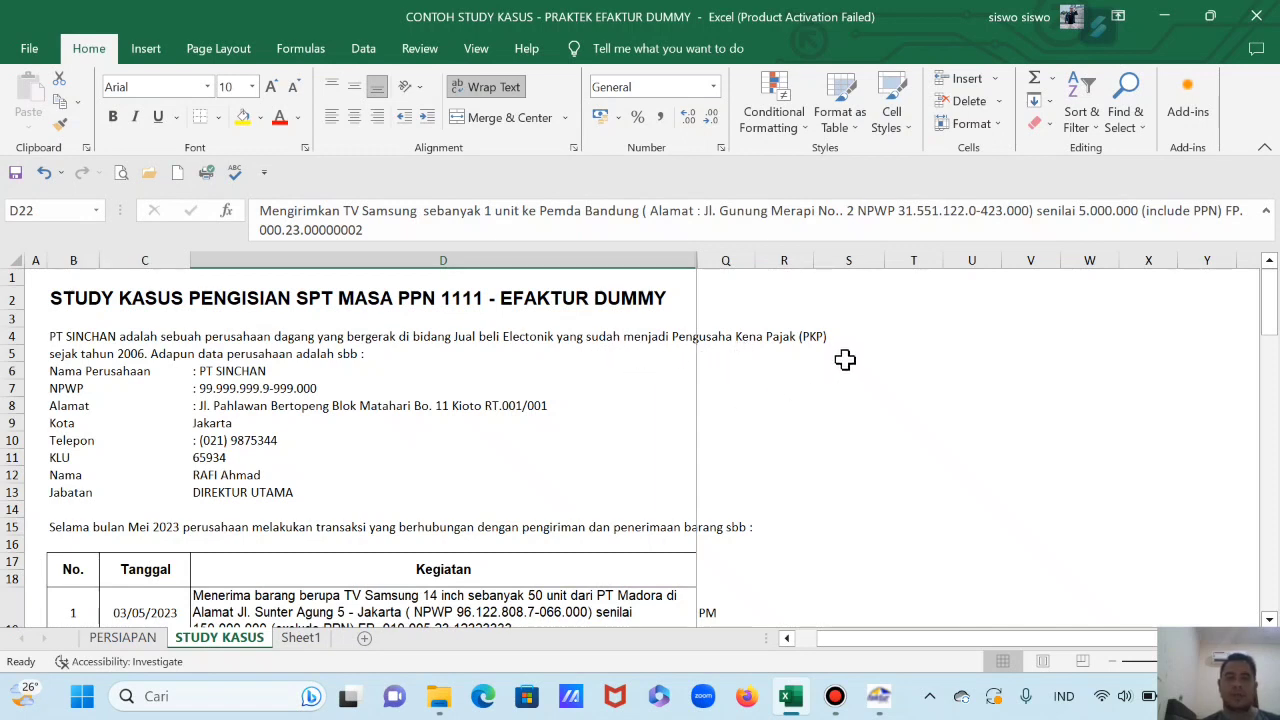
pyautogui.scroll(1, 476, 416)
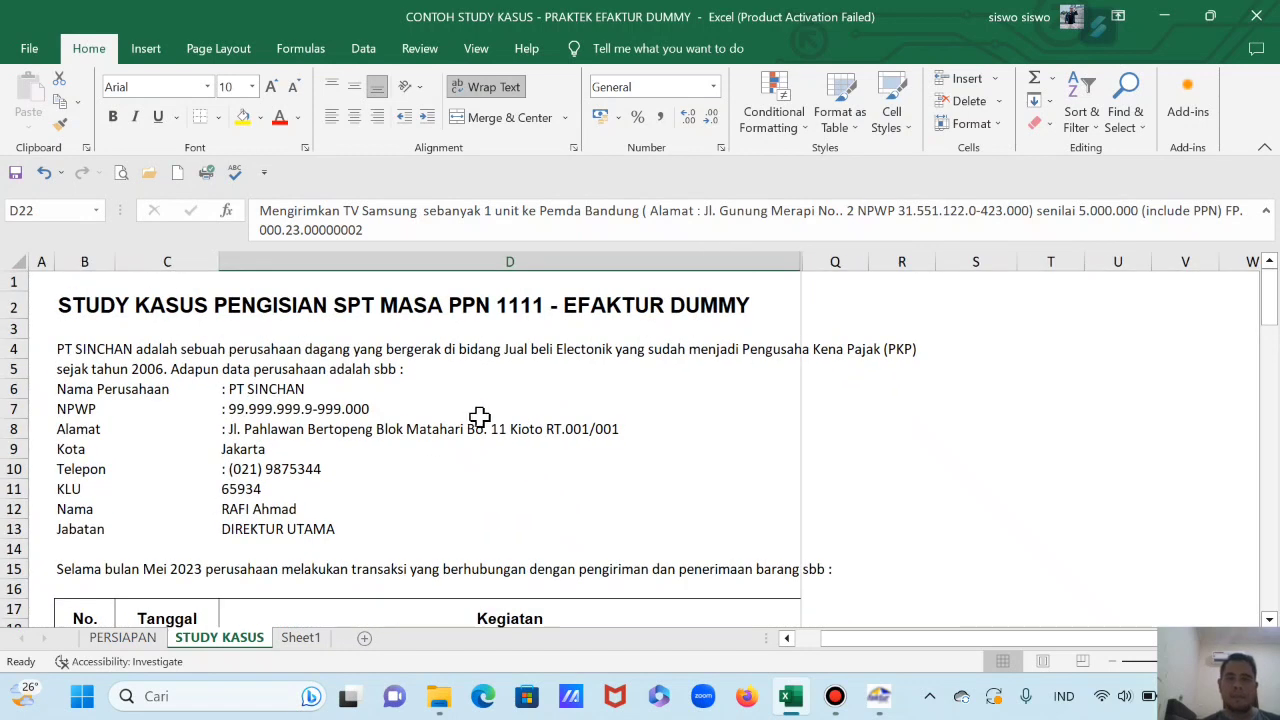
pyautogui.scroll(1, 479, 416)
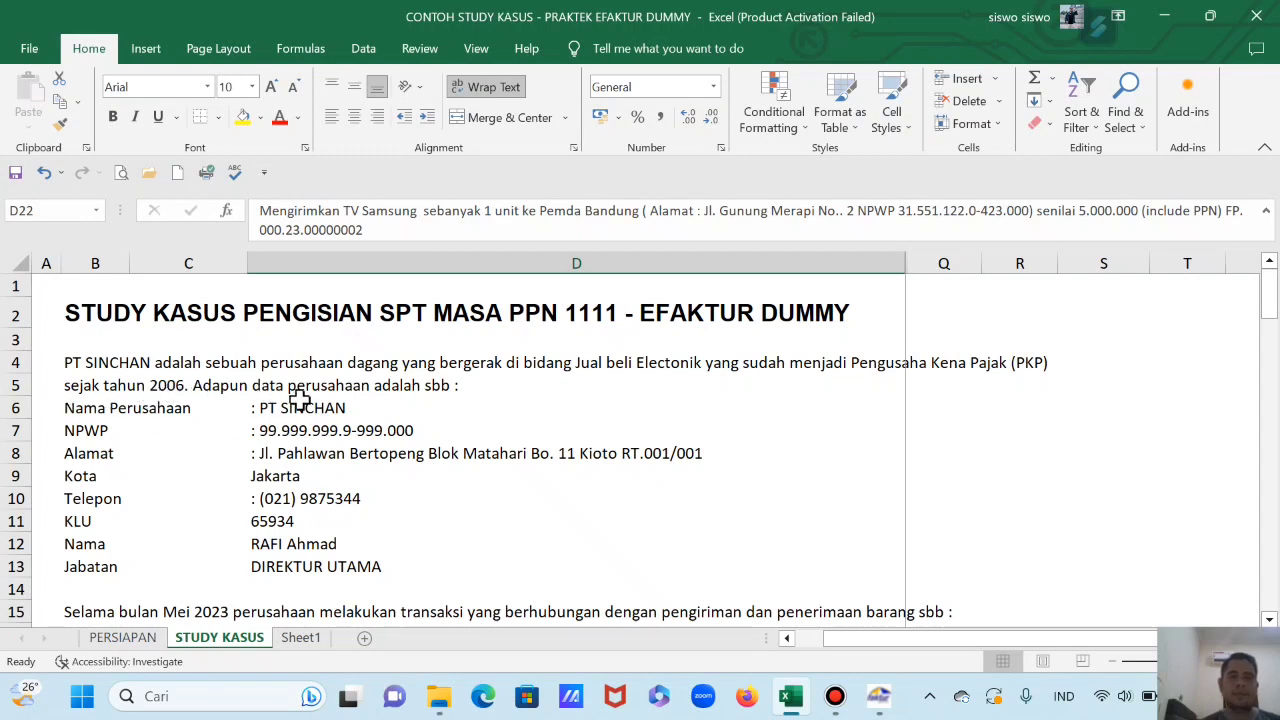
pyautogui.scroll(-1, 465, 393)
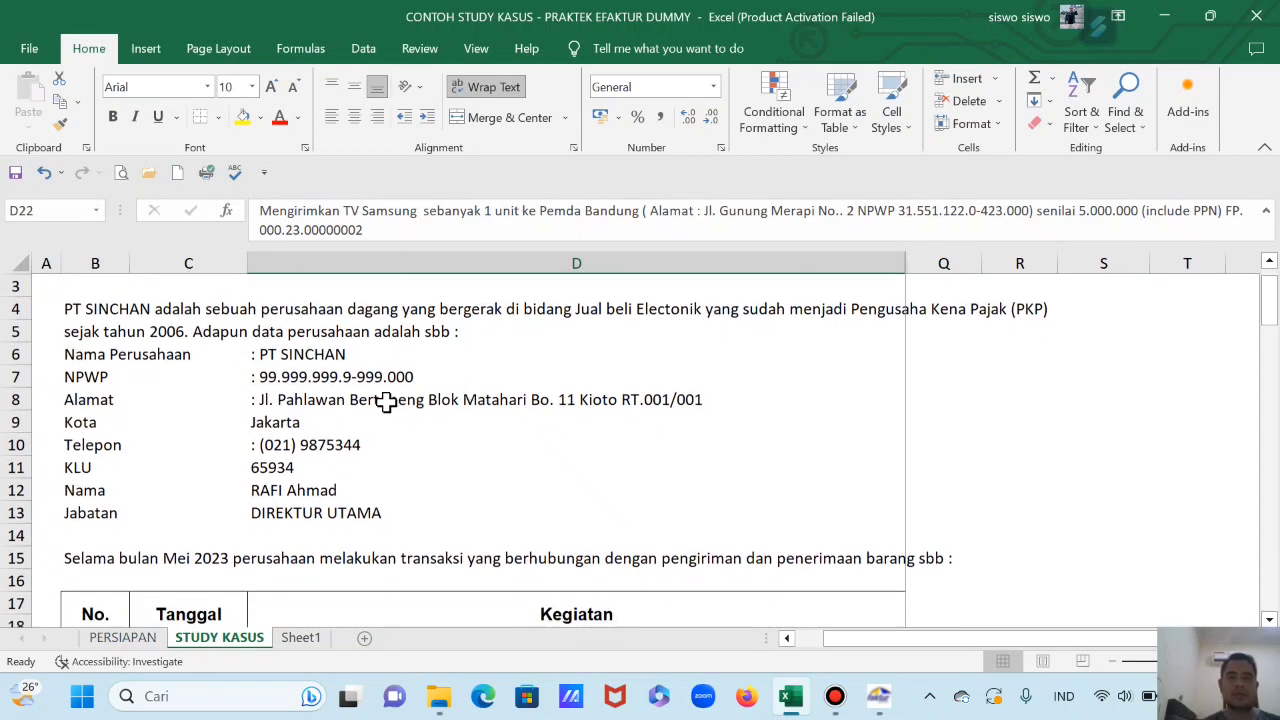
pyautogui.moveTo(272, 358); pyautogui.dragTo(290, 446)
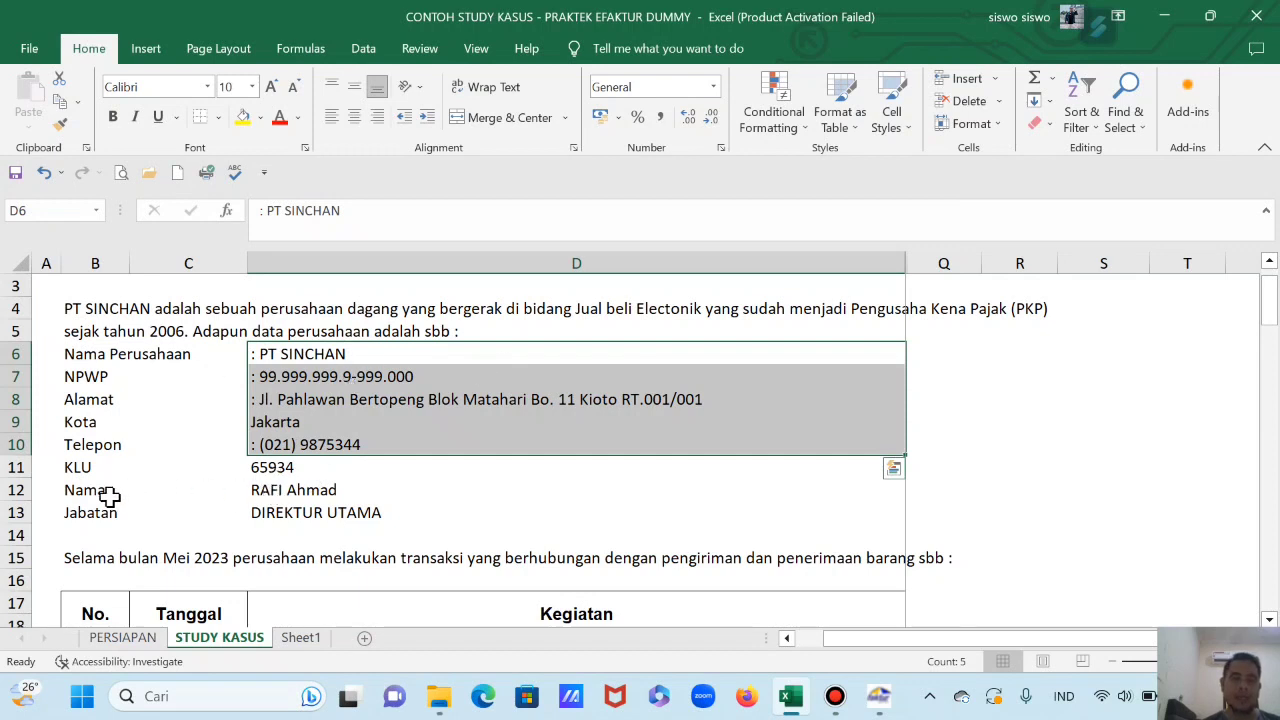
pyautogui.click(264, 490)
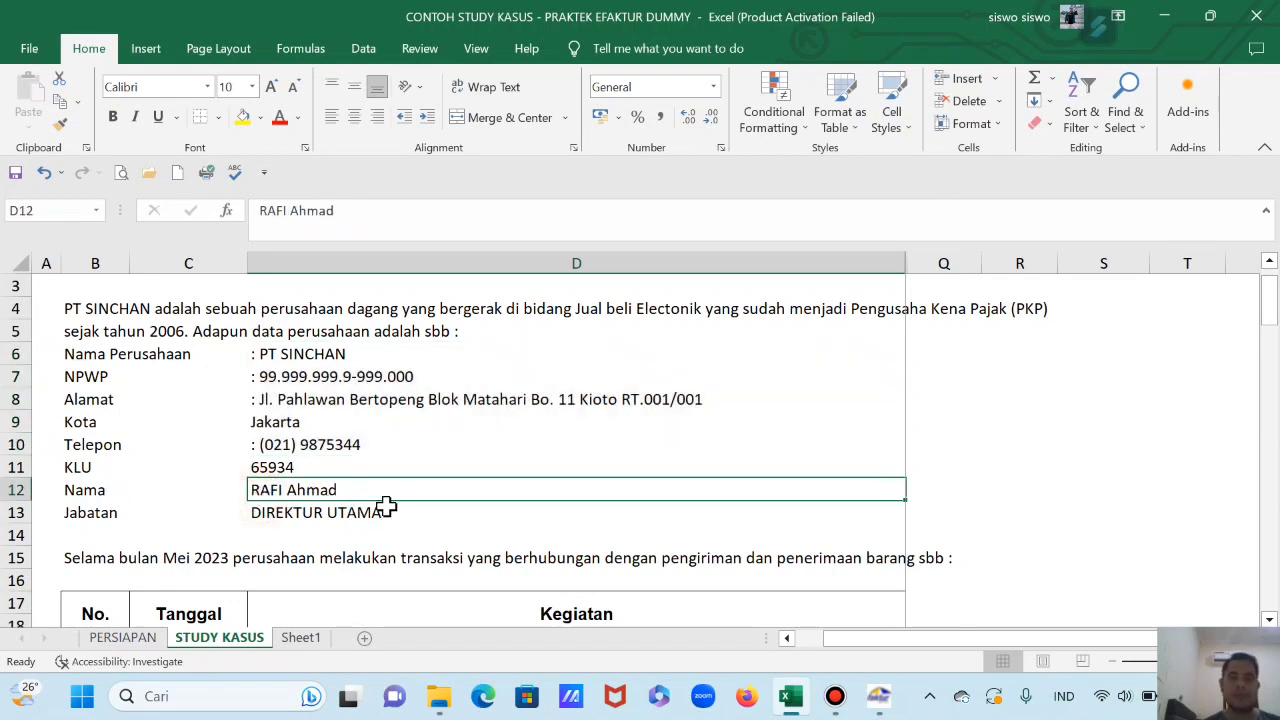
pyautogui.scroll(-2, 390, 500)
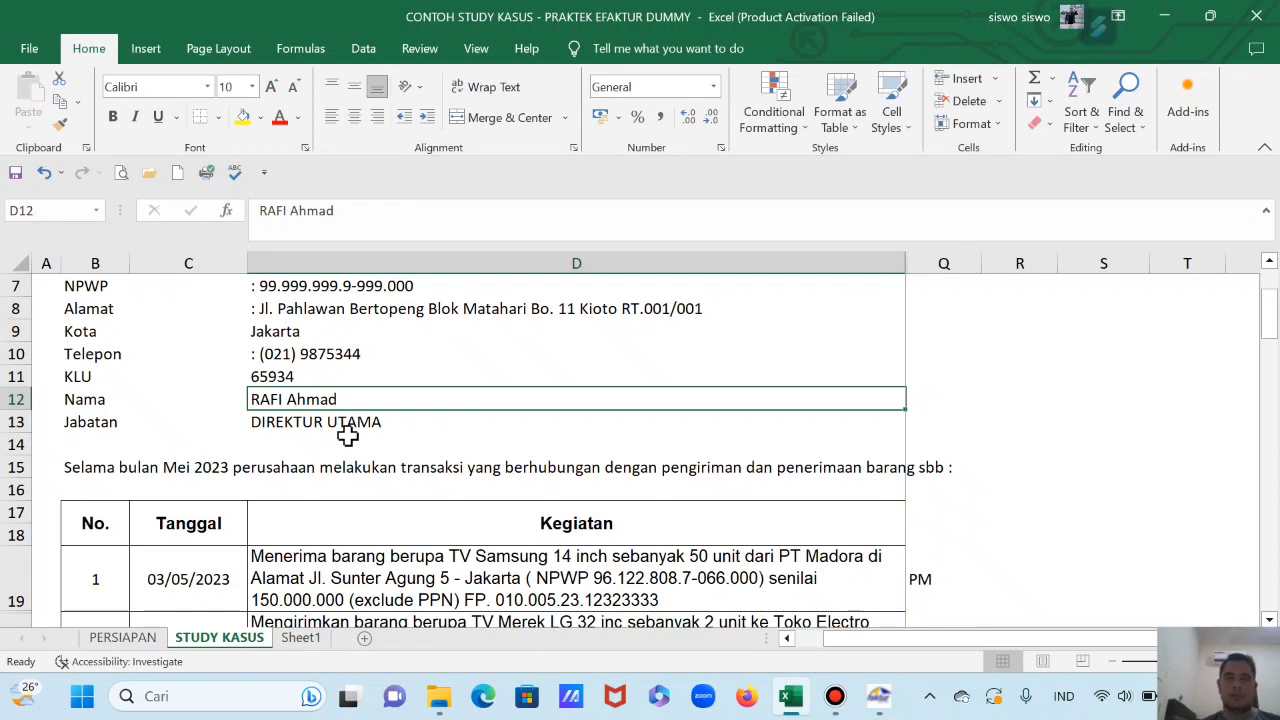
pyautogui.click(288, 425)
pyautogui.click(291, 406)
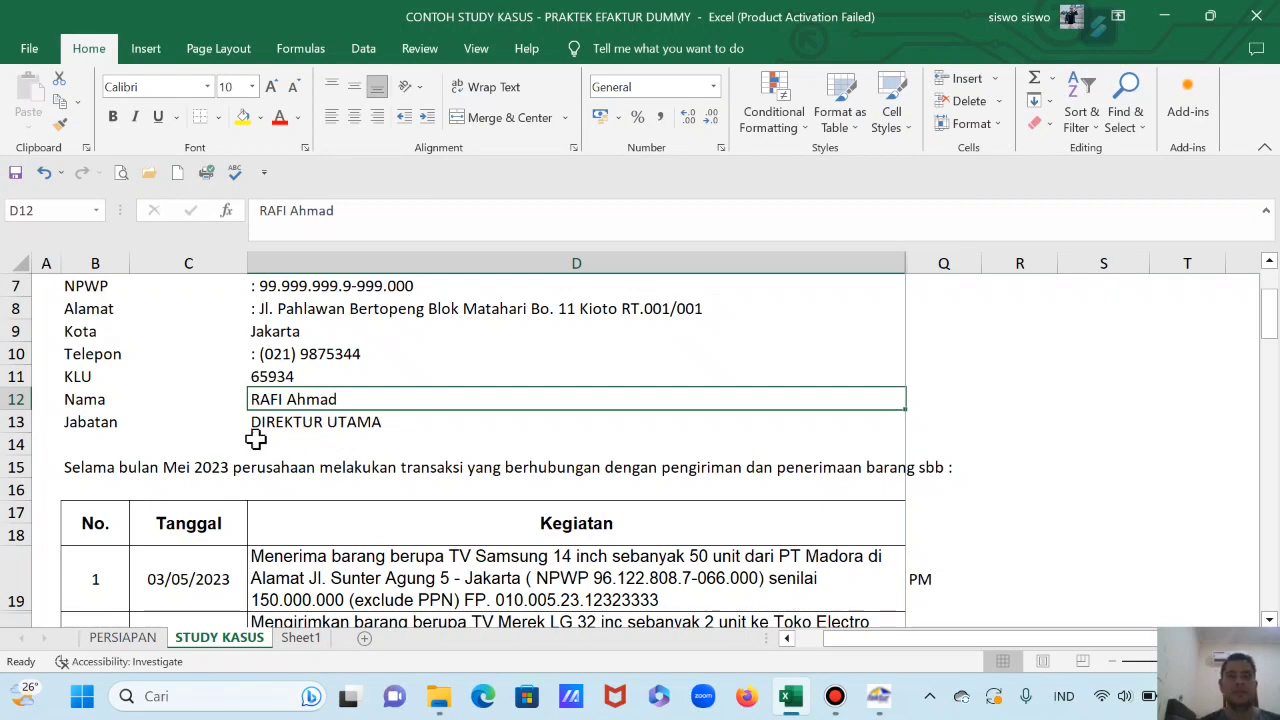
pyautogui.scroll(-2, 285, 426)
pyautogui.scroll(-2, 283, 424)
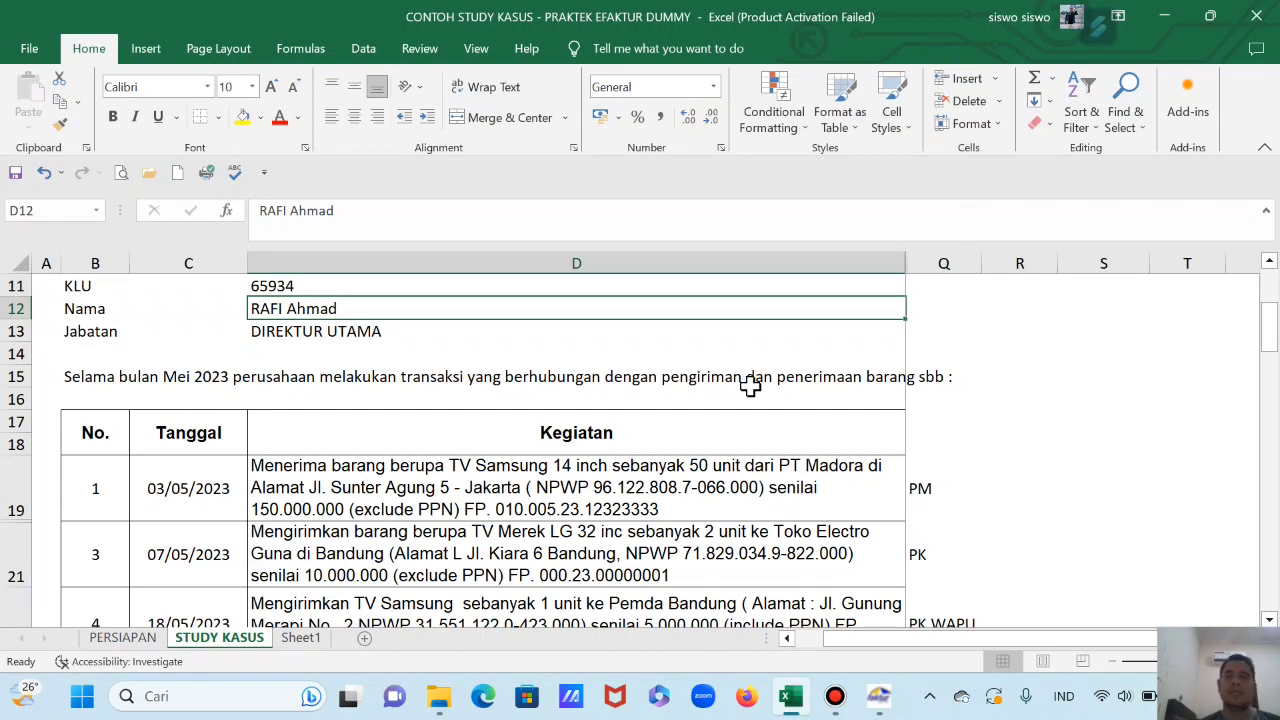
pyautogui.scroll(-2, 743, 403)
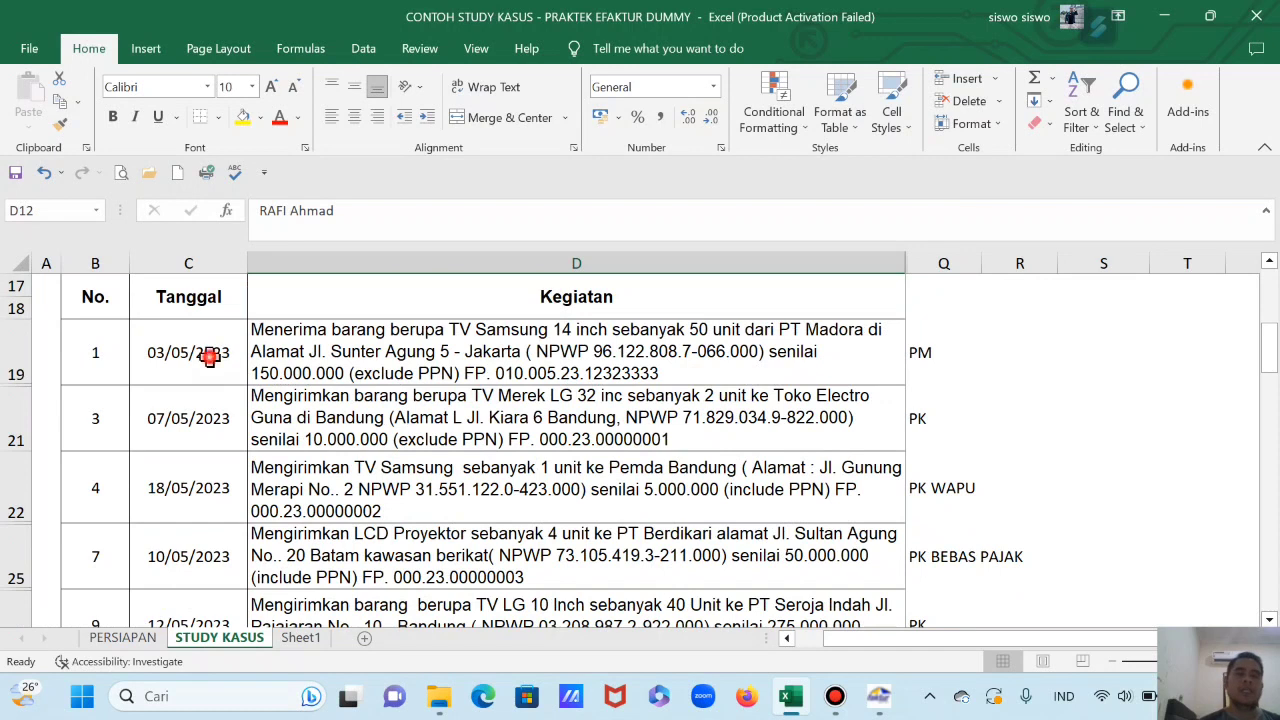
pyautogui.click(206, 357)
pyautogui.click(212, 414)
pyautogui.scroll(-2, 212, 415)
pyautogui.scroll(-2, 212, 415)
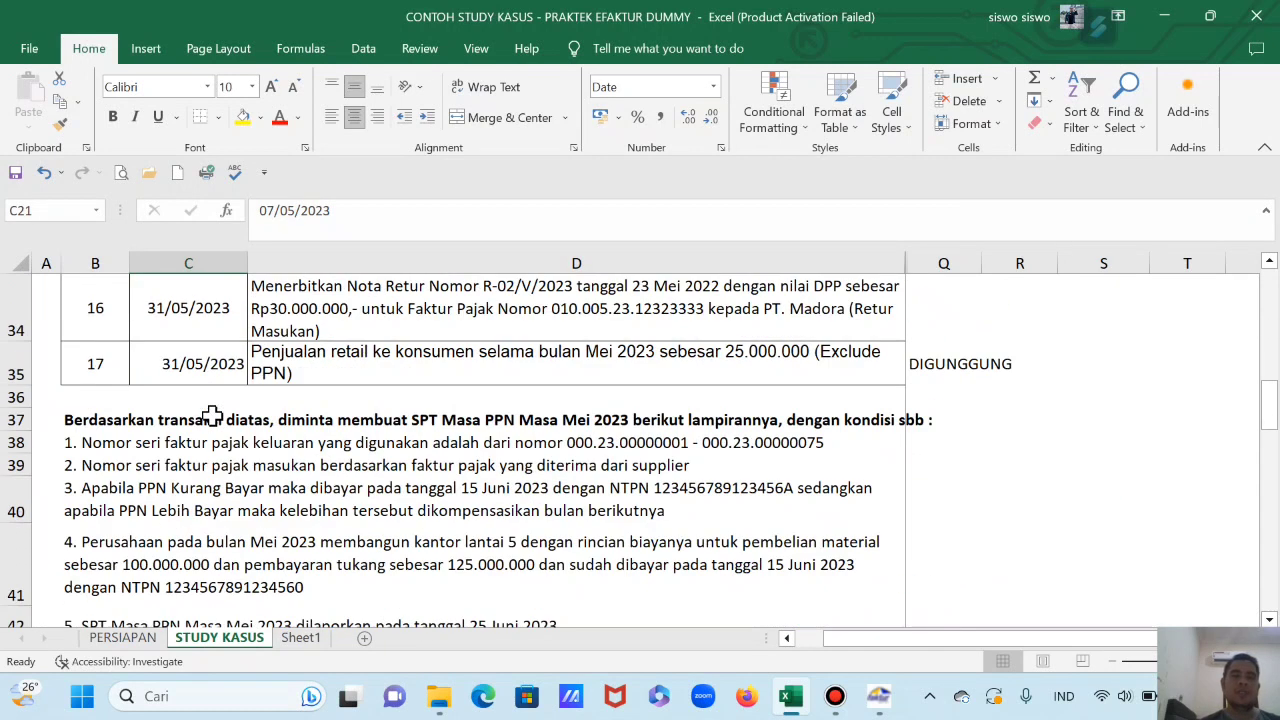
# Step: Review the transaction table, checking the date of the last transaction
pyautogui.click(196, 366)
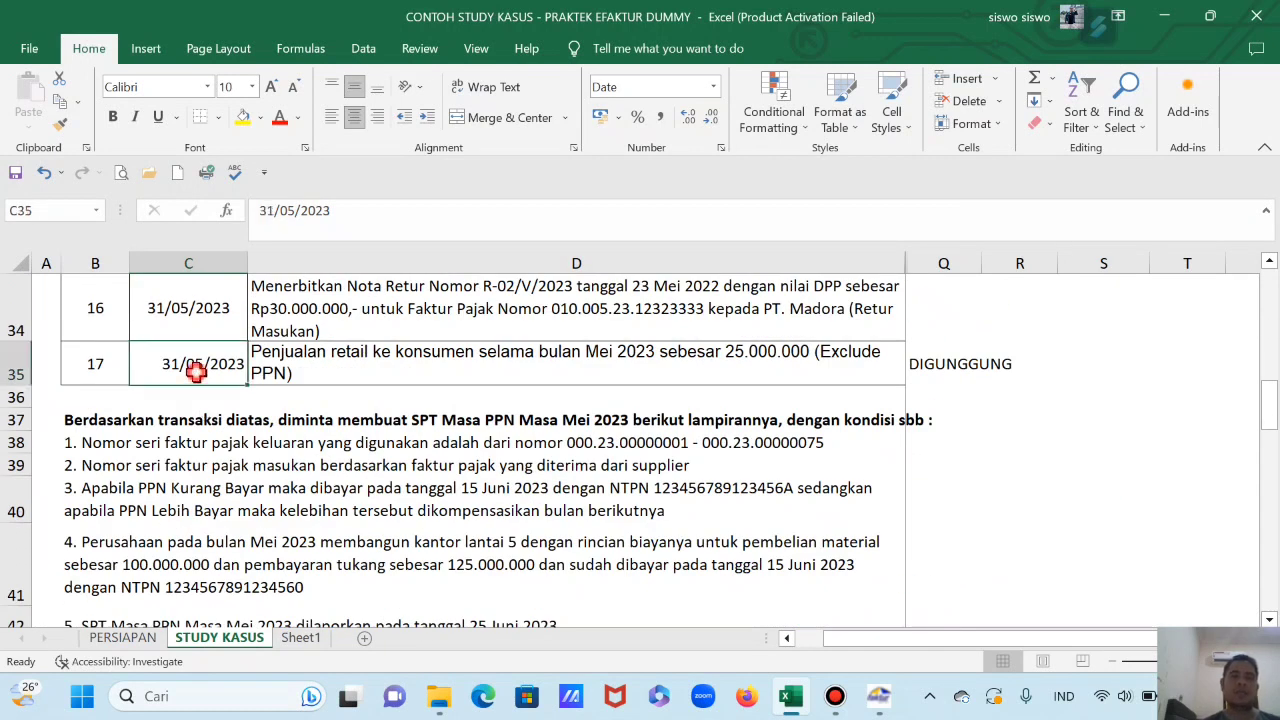
pyautogui.scroll(3, 196, 373)
pyautogui.scroll(2, 196, 373)
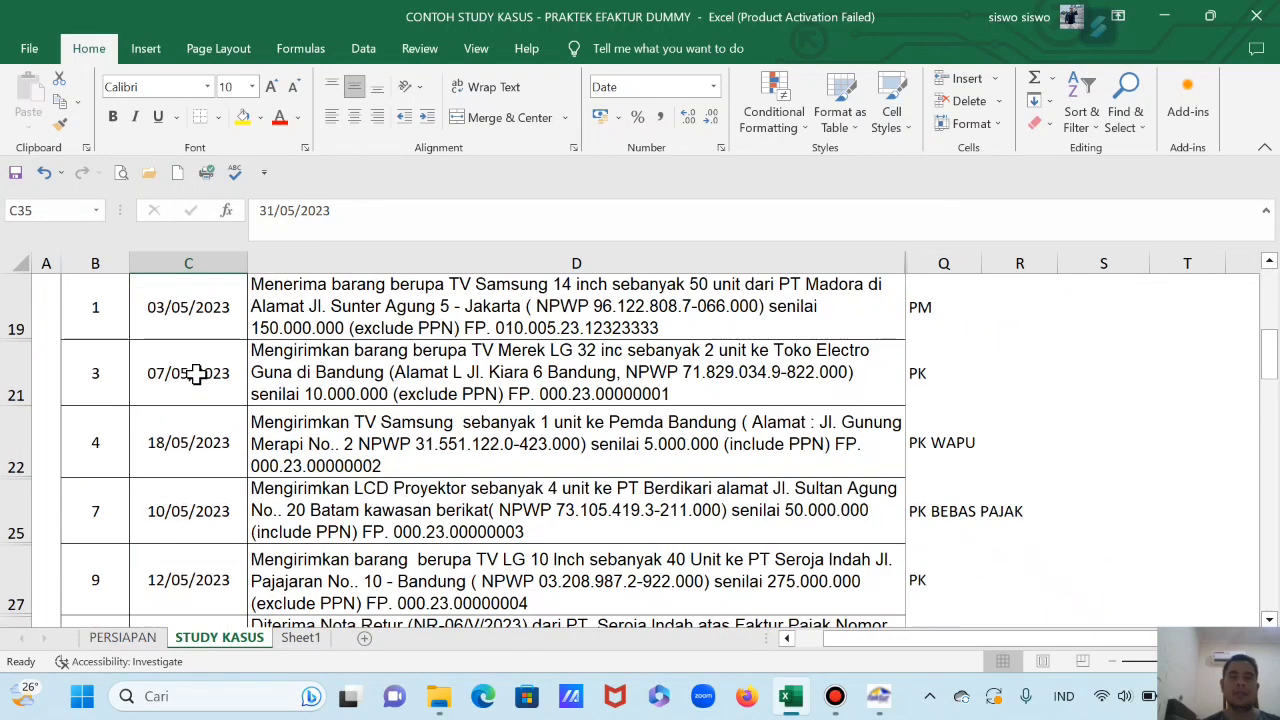
pyautogui.scroll(2, 203, 373)
pyautogui.scroll(-4, 206, 375)
pyautogui.scroll(-1, 209, 380)
pyautogui.scroll(5, 200, 385)
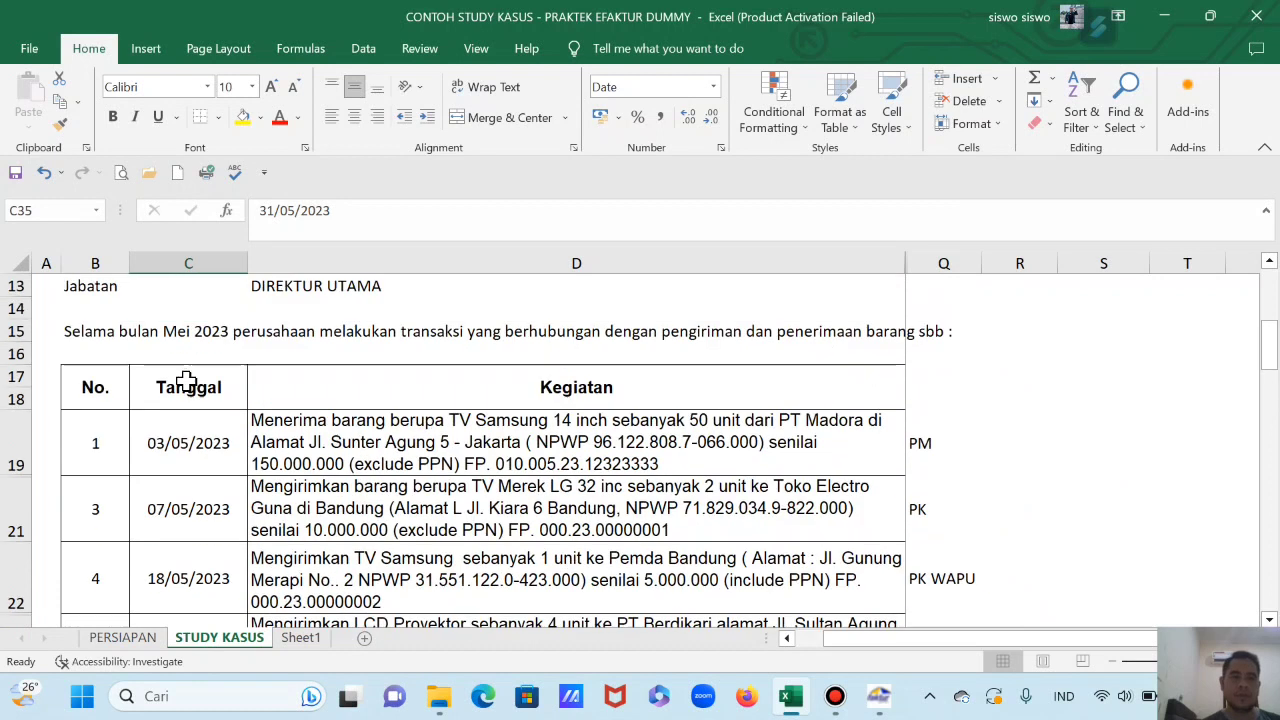
# Step: Renumber the rows from the LG TV row through the vehicle sale row as 2 to 7
pyautogui.click(96, 482)
pyautogui.click(95, 535)
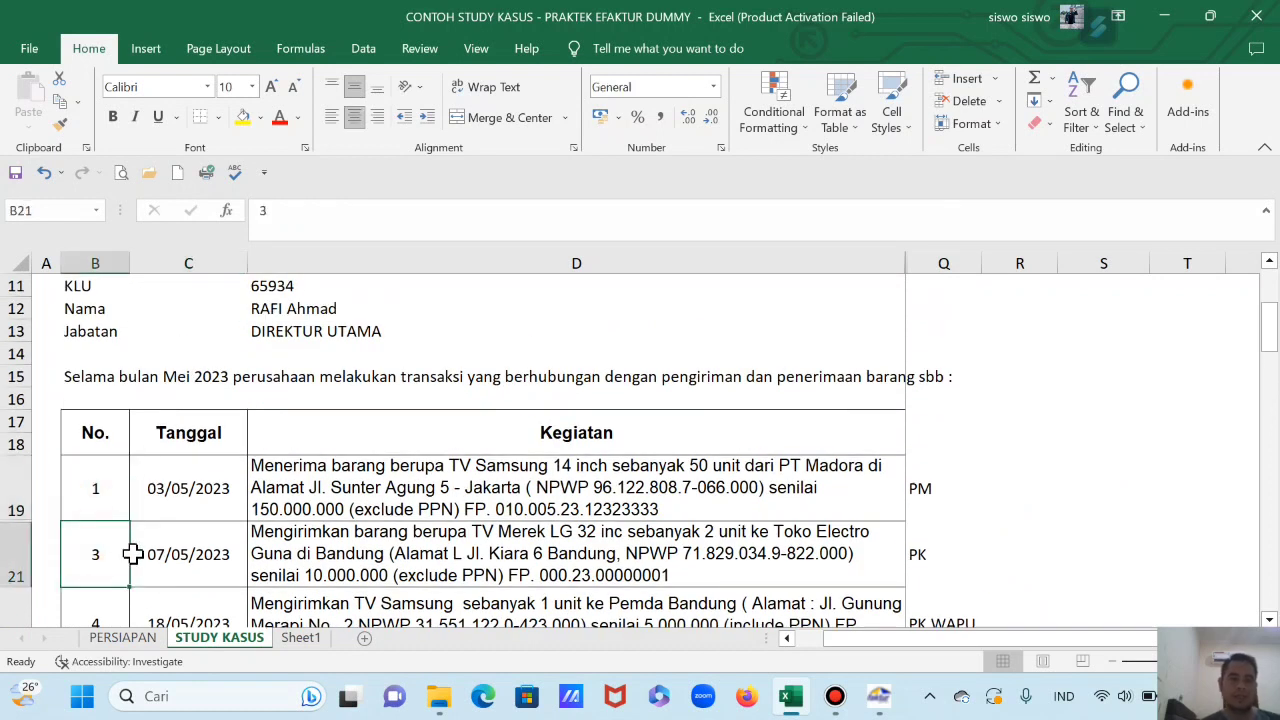
pyautogui.write('2')
pyautogui.scroll(-2, 120, 540)
pyautogui.click(100, 482)
pyautogui.write('3')
pyautogui.click(99, 553)
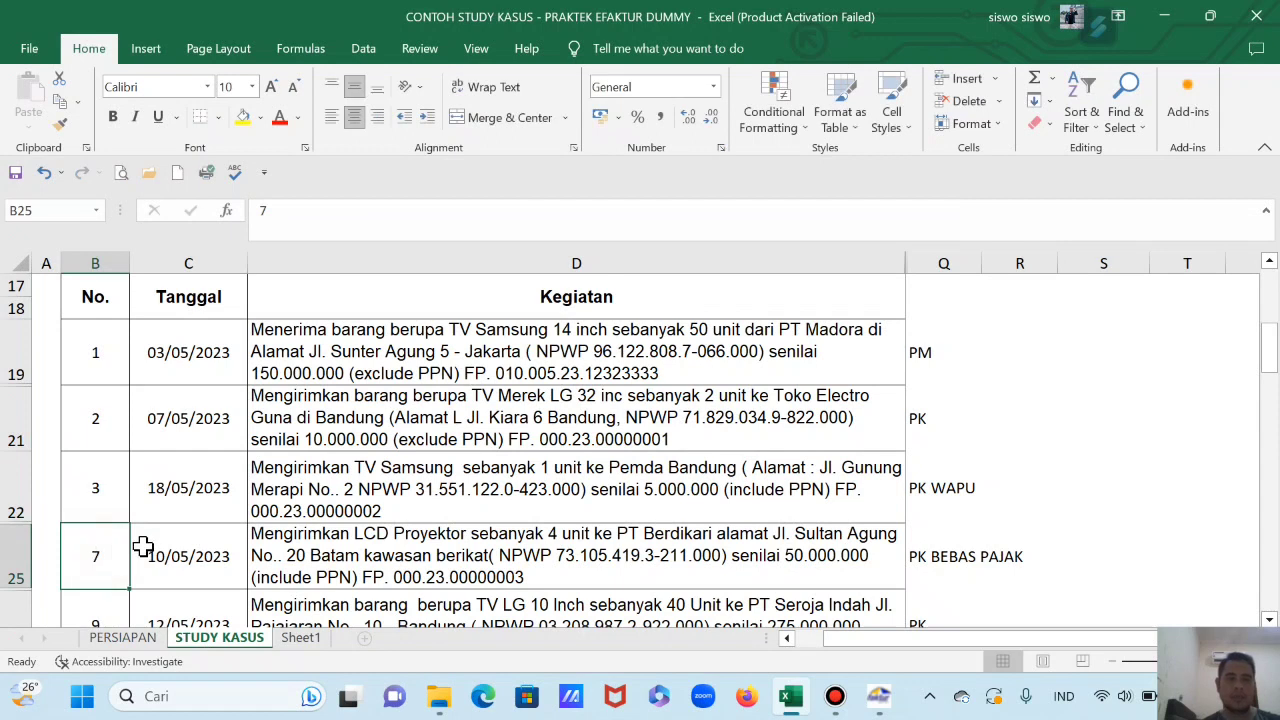
pyautogui.write('4')
pyautogui.scroll(-2, 135, 530)
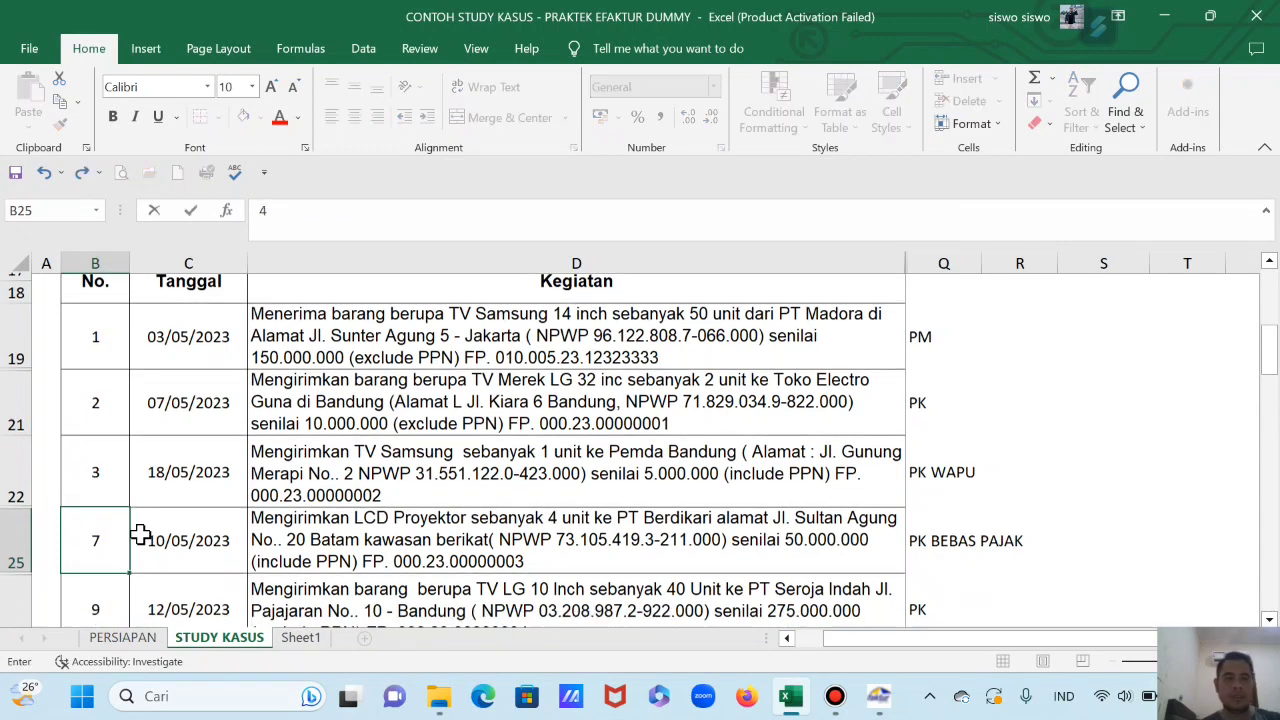
pyautogui.scroll(1, 117, 423)
pyautogui.click(100, 449)
pyautogui.write('5')
pyautogui.click(99, 520)
pyautogui.write('6')
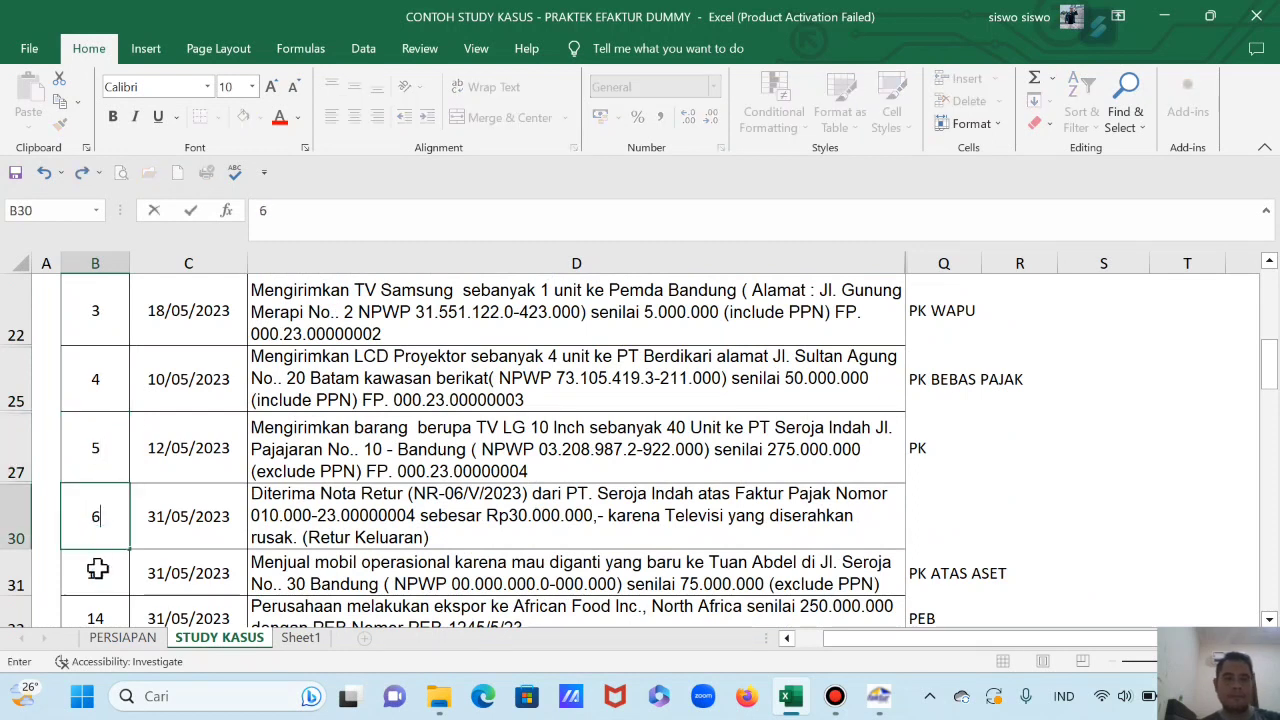
pyautogui.click(95, 571)
pyautogui.write('7')
pyautogui.click(230, 494)
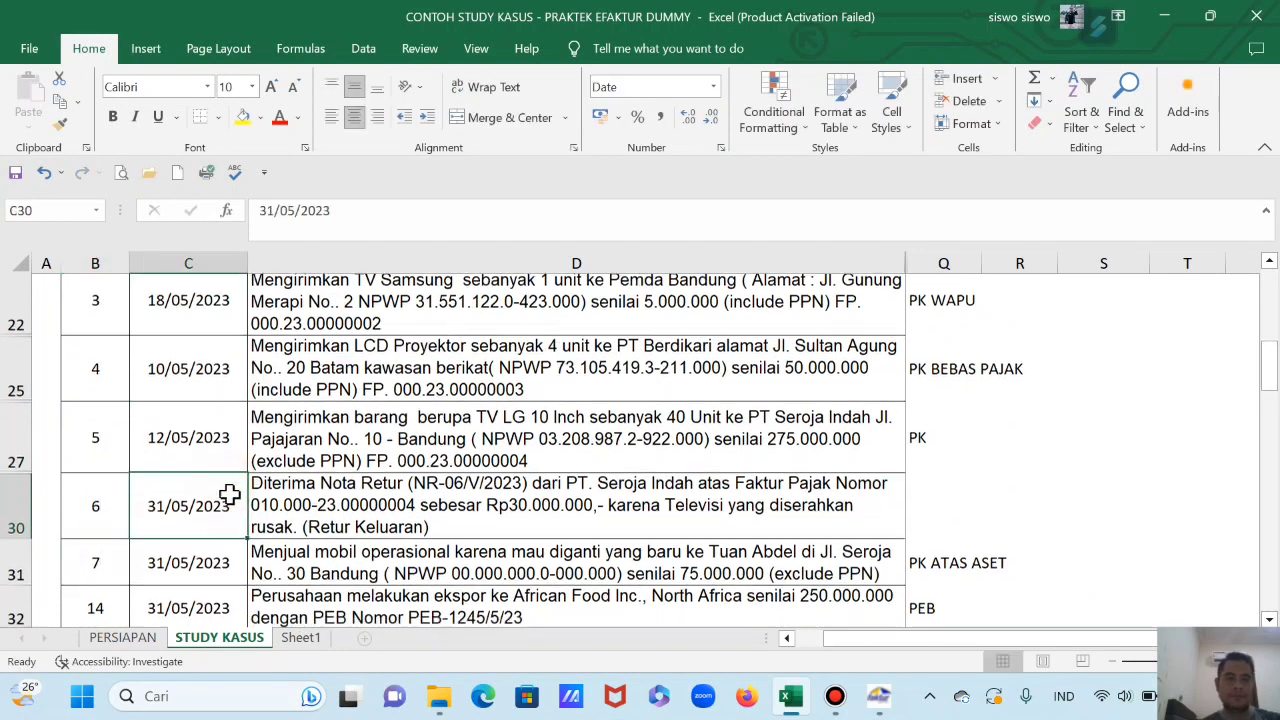
# Step: Number the export, car purchase, return note and retail sales rows 8, 9, 10 and 11
pyautogui.scroll(-3, 200, 480)
pyautogui.click(103, 408)
pyautogui.write('8')
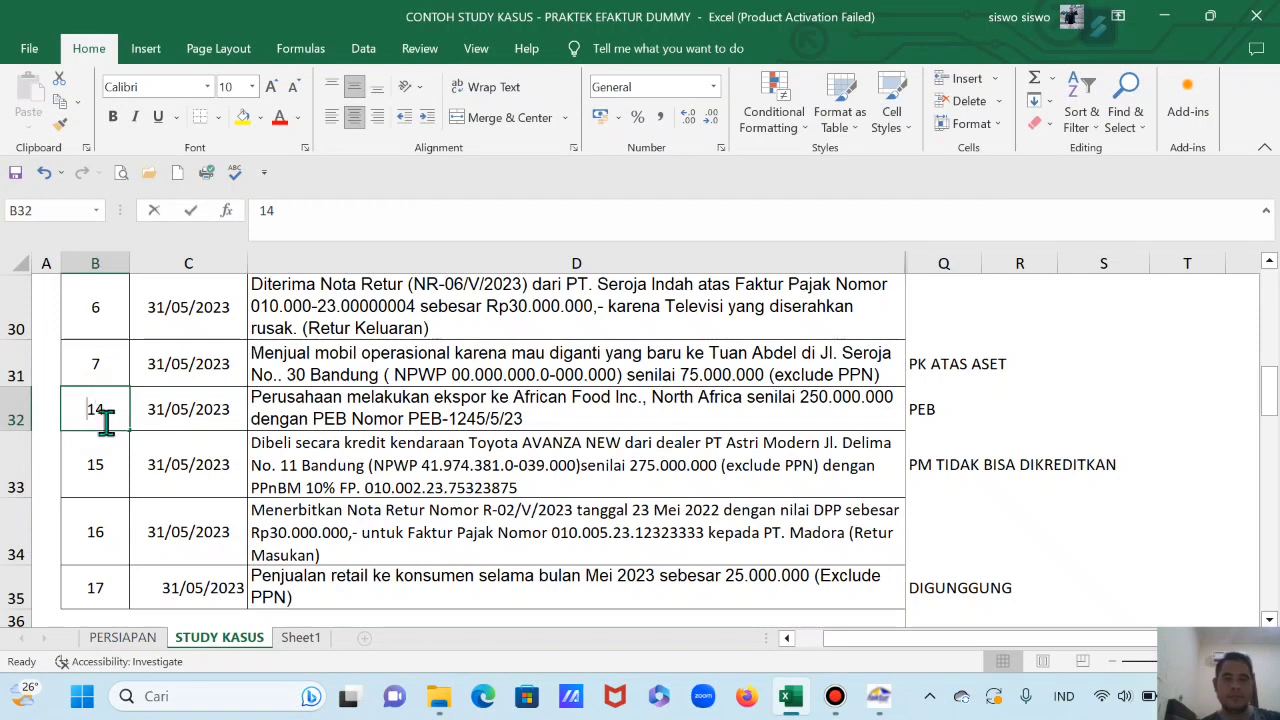
pyautogui.click(106, 464)
pyautogui.write('9')
pyautogui.click(178, 476)
pyautogui.click(100, 522)
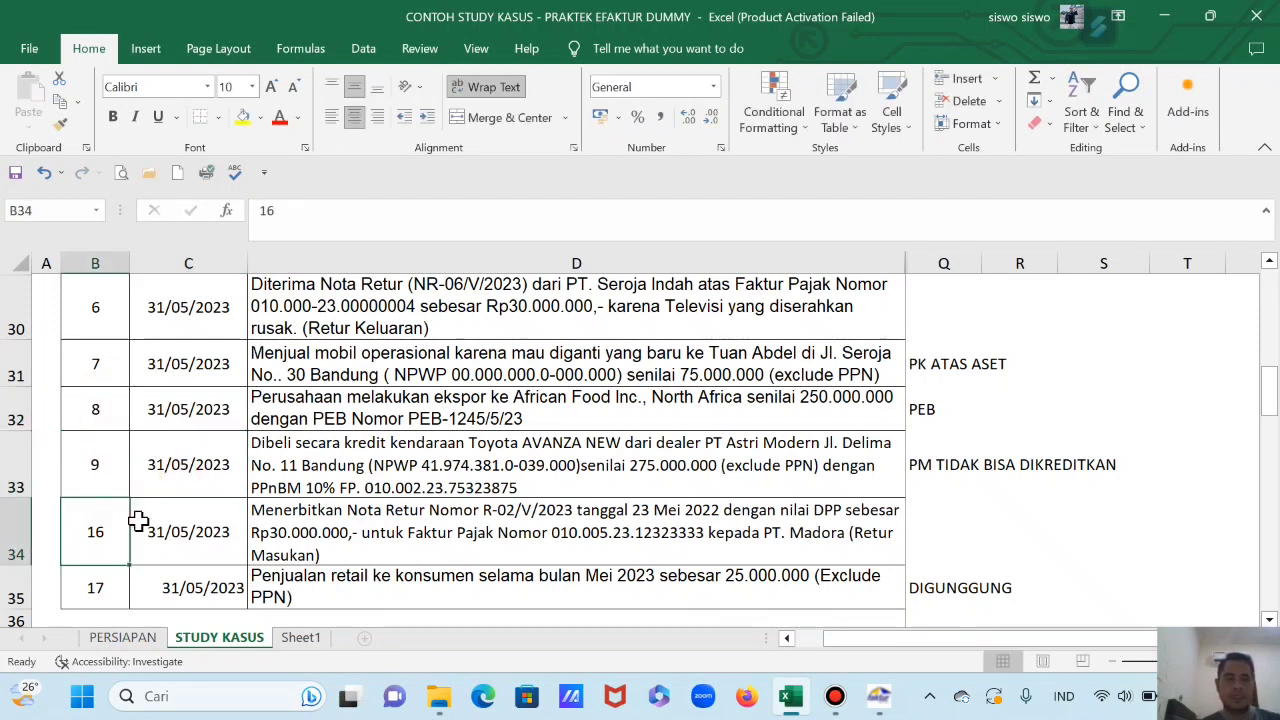
pyautogui.write('1-0')
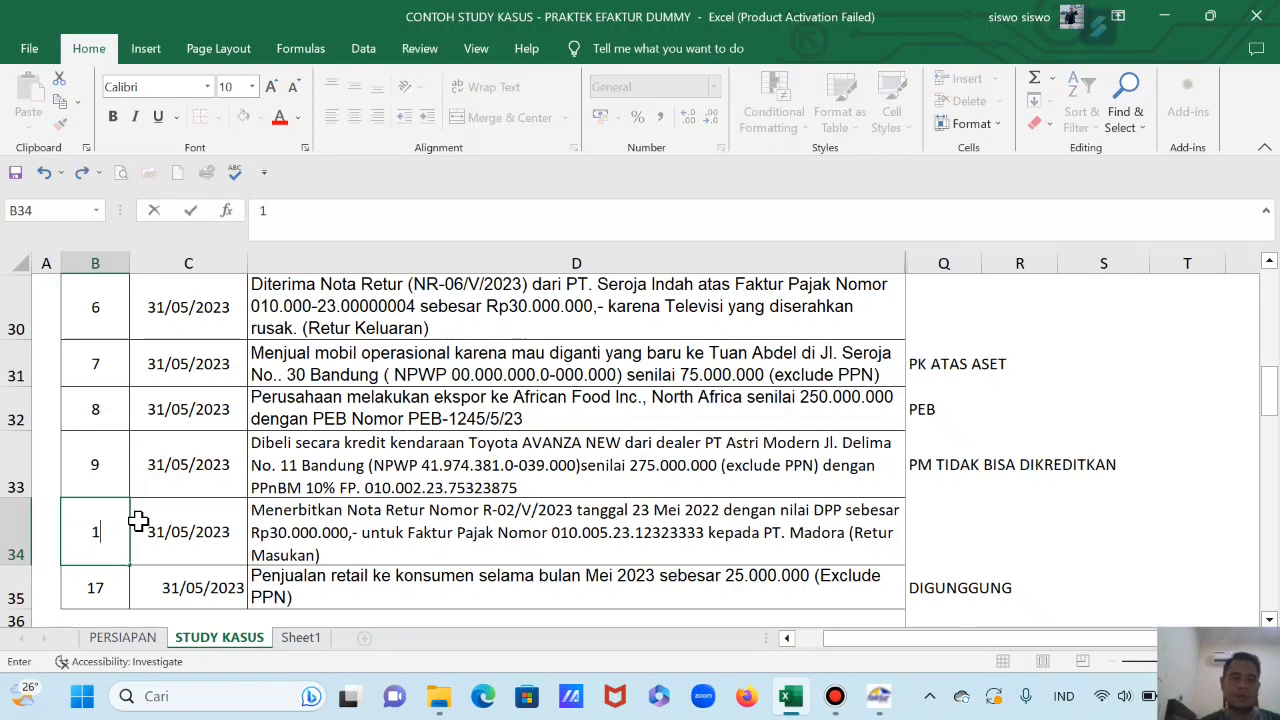
pyautogui.scroll(-2, 138, 537)
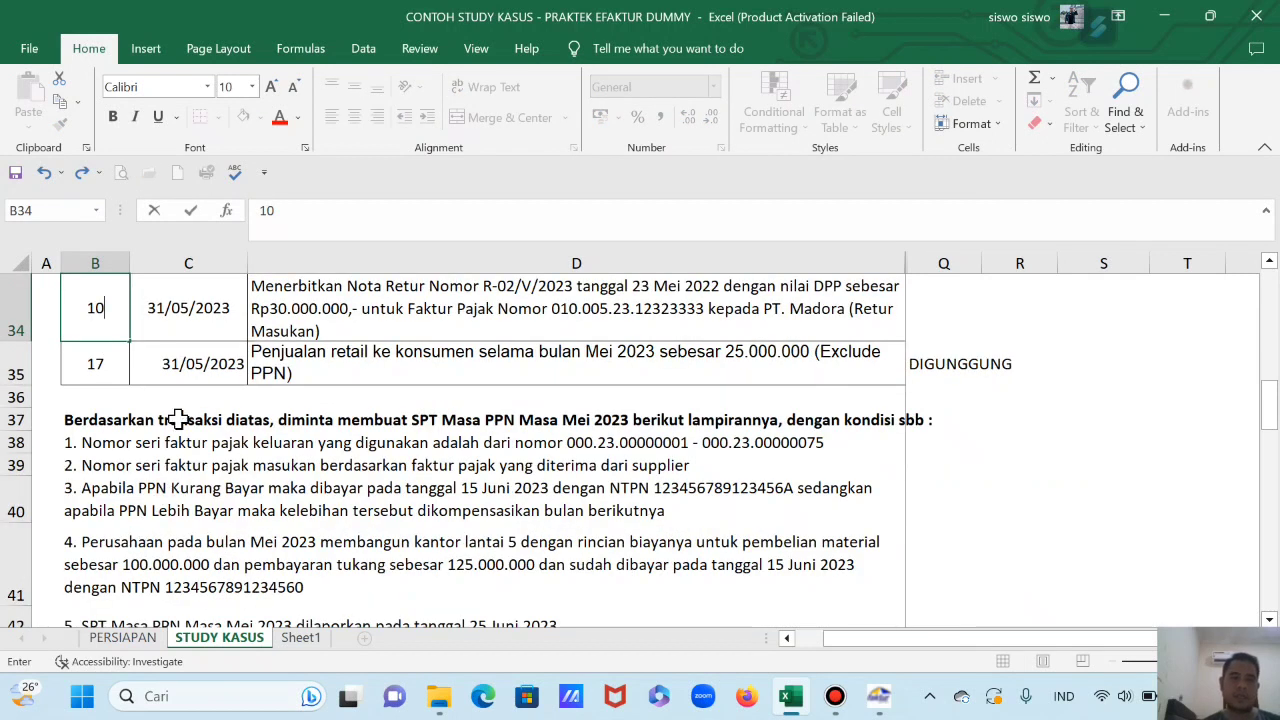
pyautogui.click(94, 366)
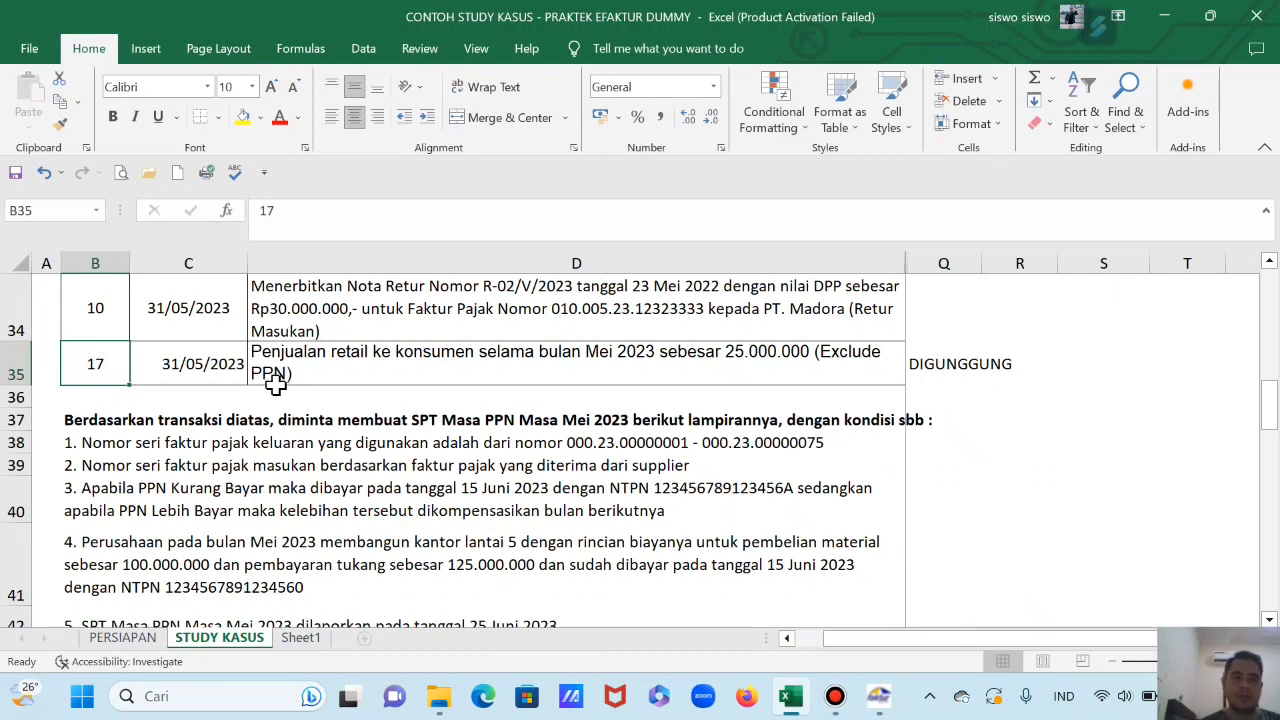
pyautogui.write('1')
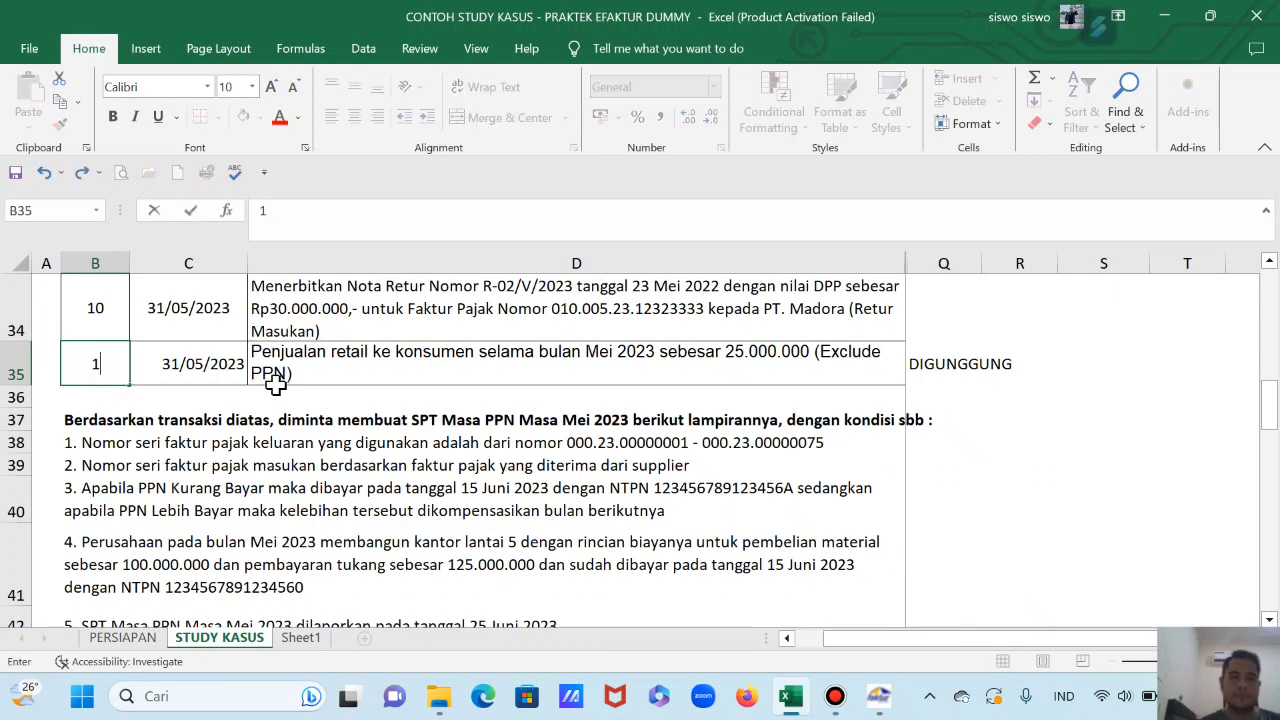
pyautogui.press('Return')
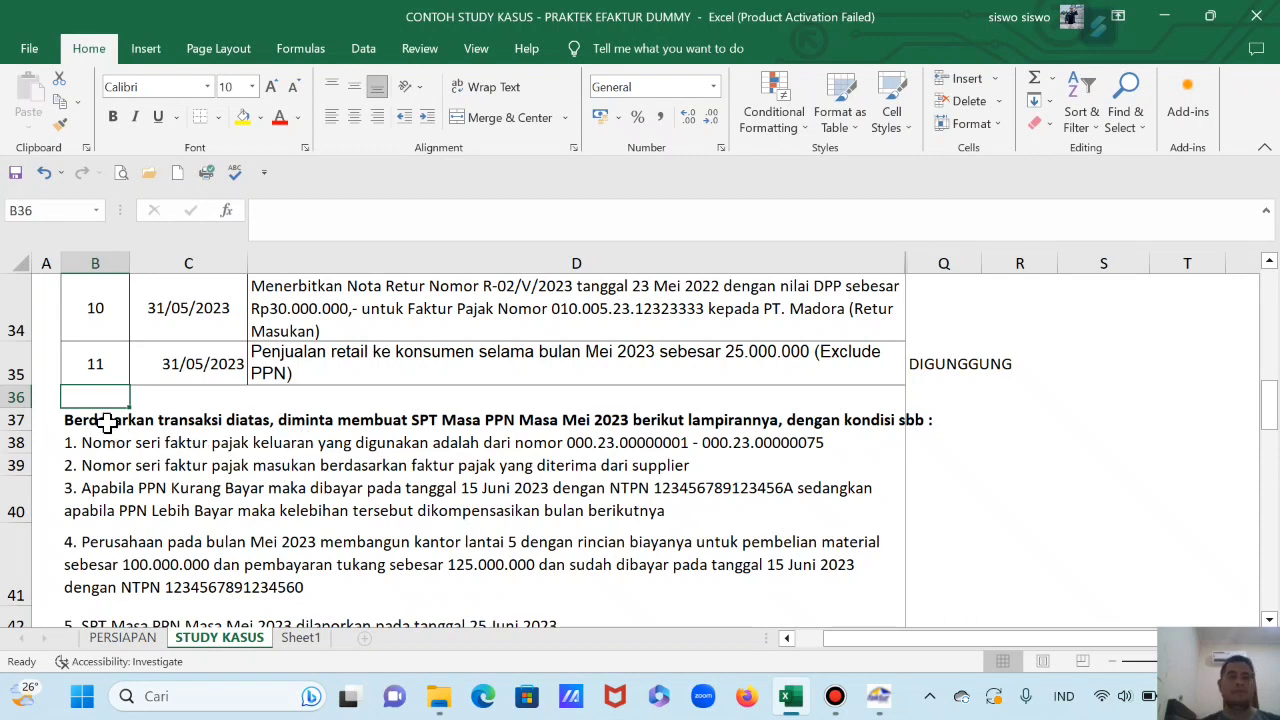
# Step: Read the task conditions below the table, including the 000.23.00000001–000.23.00000075 invoice range
pyautogui.click(105, 420)
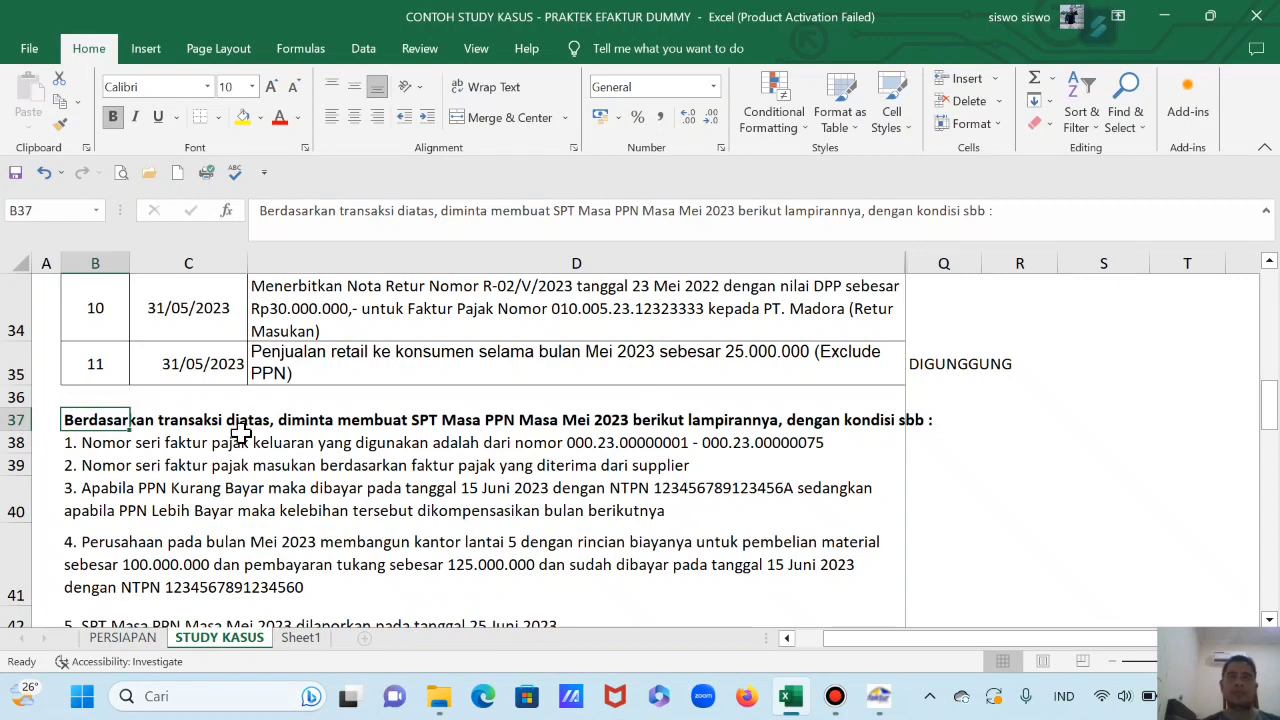
pyautogui.click(100, 480)
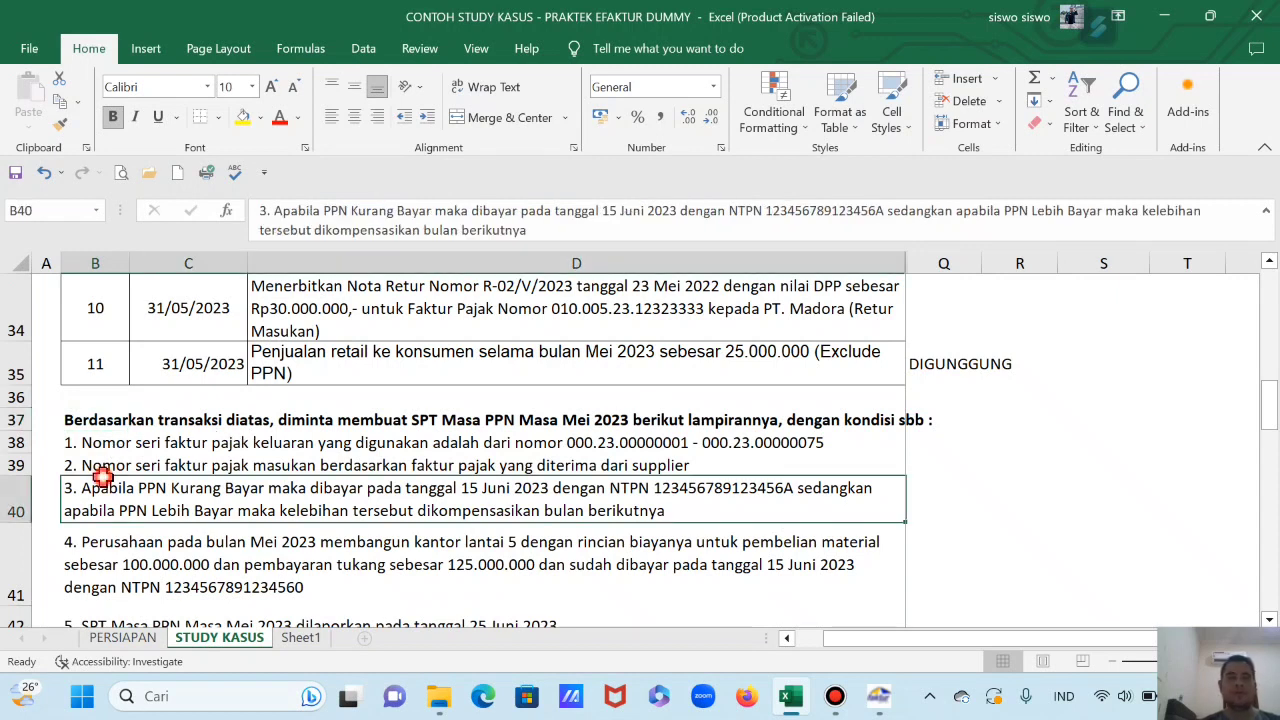
pyautogui.click(91, 424)
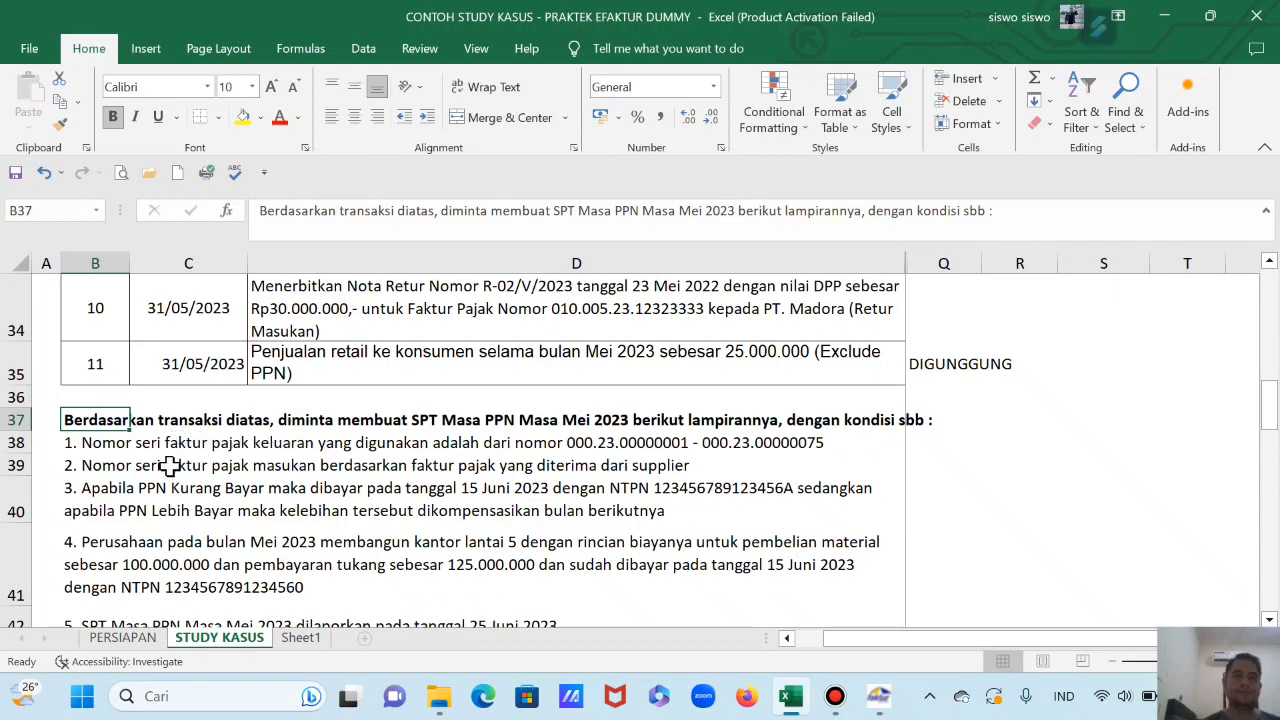
pyautogui.scroll(-1, 170, 465)
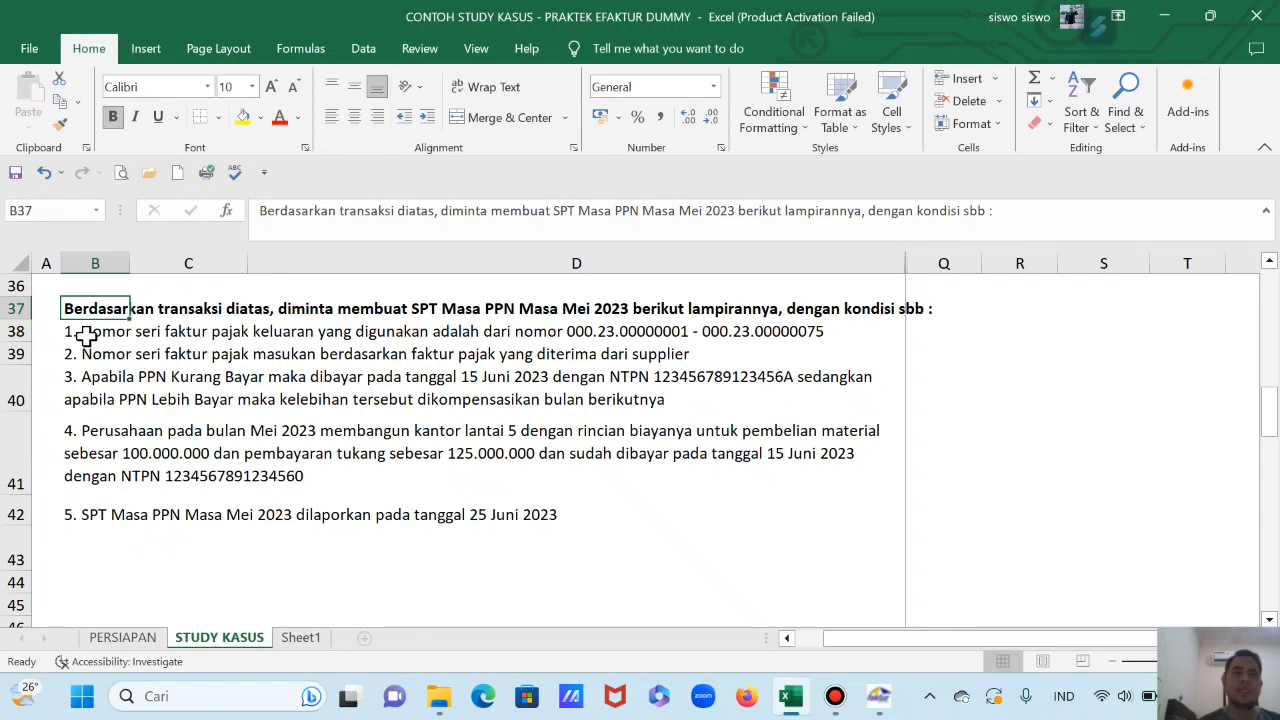
pyautogui.click(20, 331)
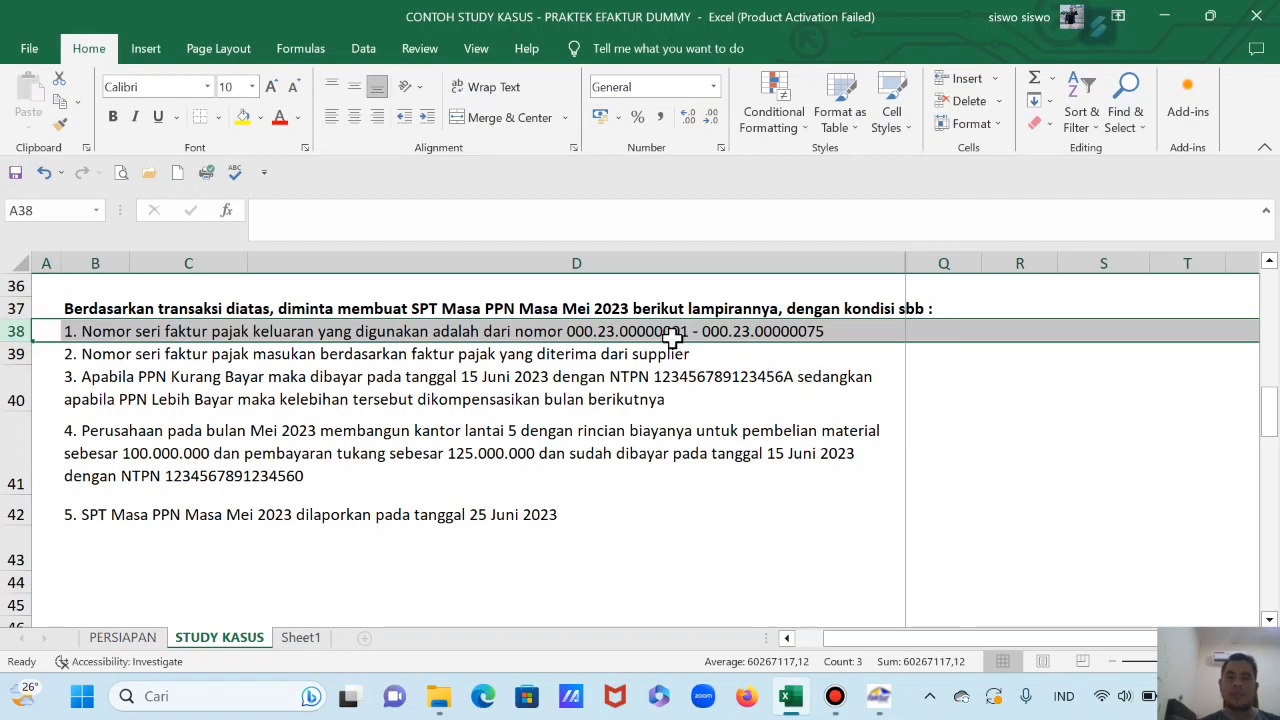
pyautogui.click(636, 336)
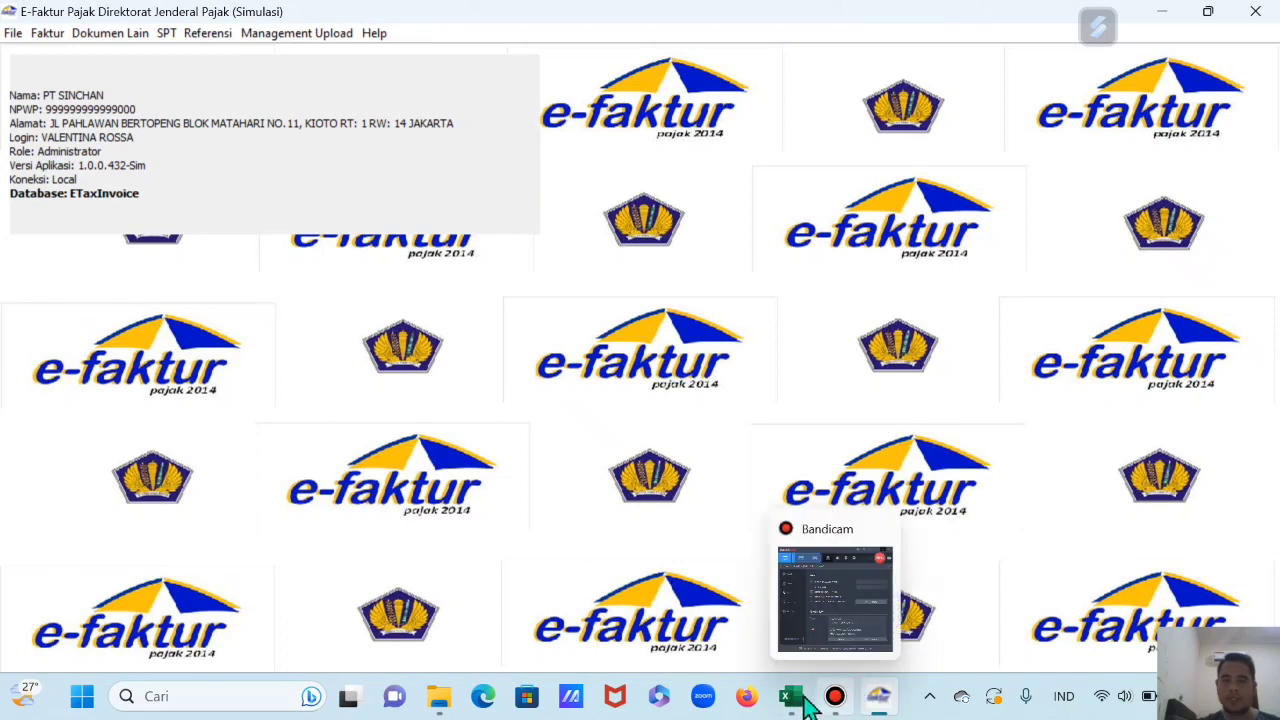
# Step: Glance at the case-study sheet, then open Referensi > Referensi Nomor Faktur in e-Faktur
pyautogui.click(805, 700)
pyautogui.scroll(-5, 998, 463)
pyautogui.scroll(-1, 998, 463)
pyautogui.scroll(1, 1008, 457)
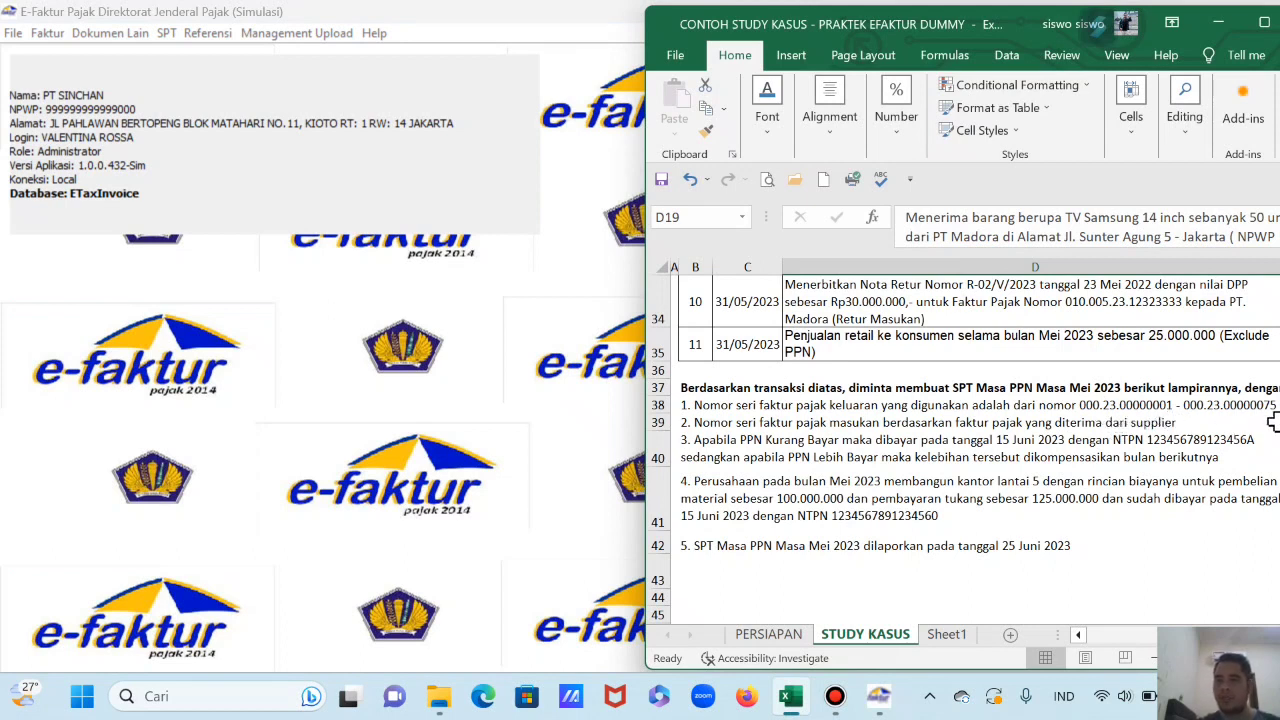
pyautogui.click(550, 335)
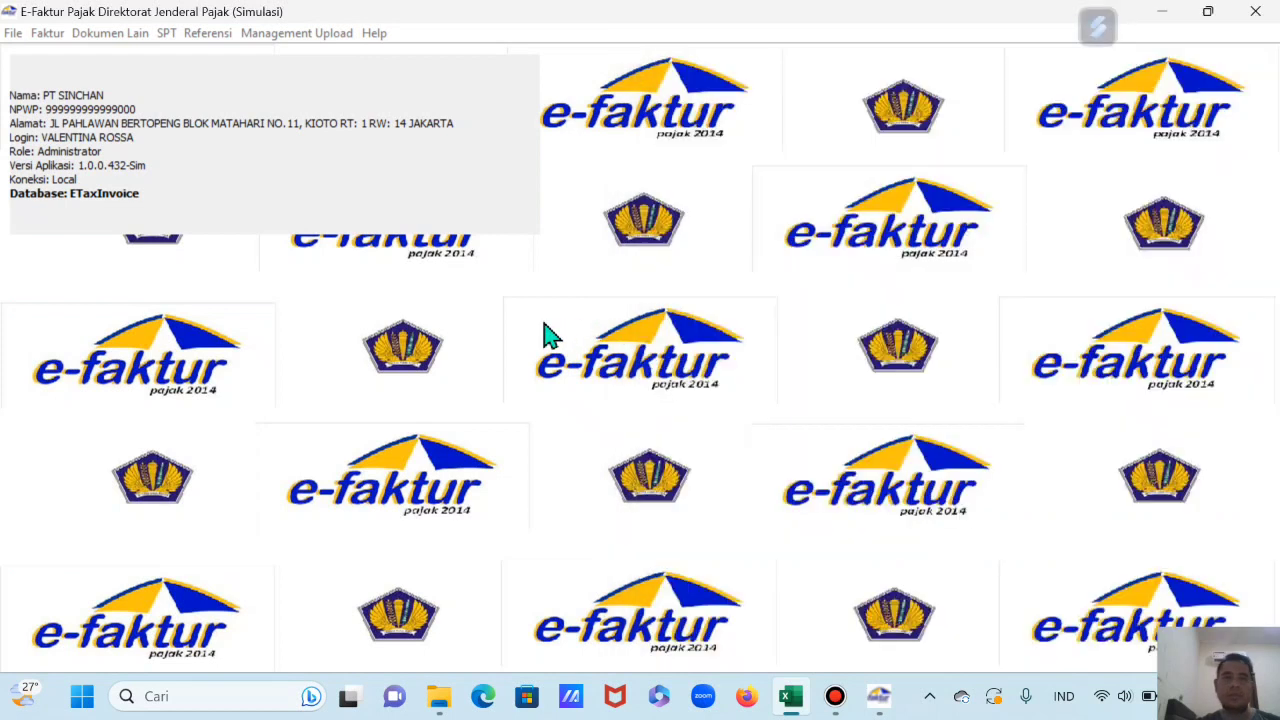
pyautogui.click(212, 40)
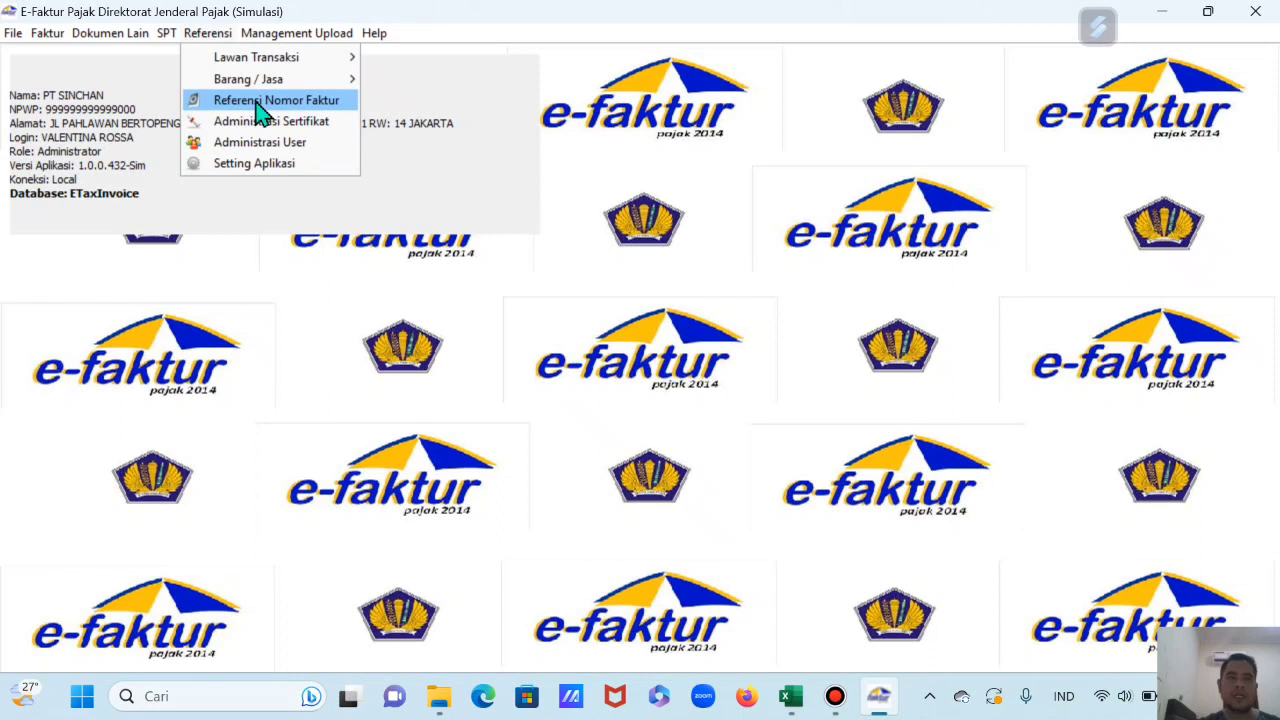
pyautogui.click(262, 103)
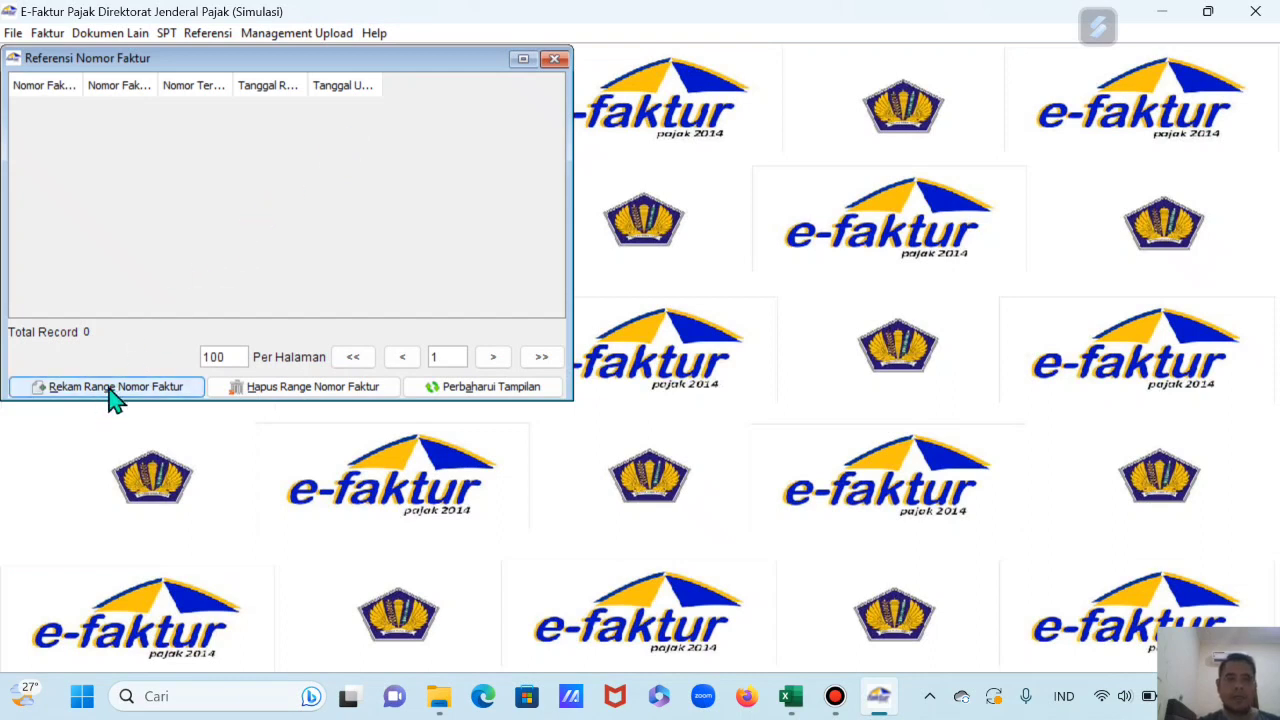
pyautogui.click(122, 392)
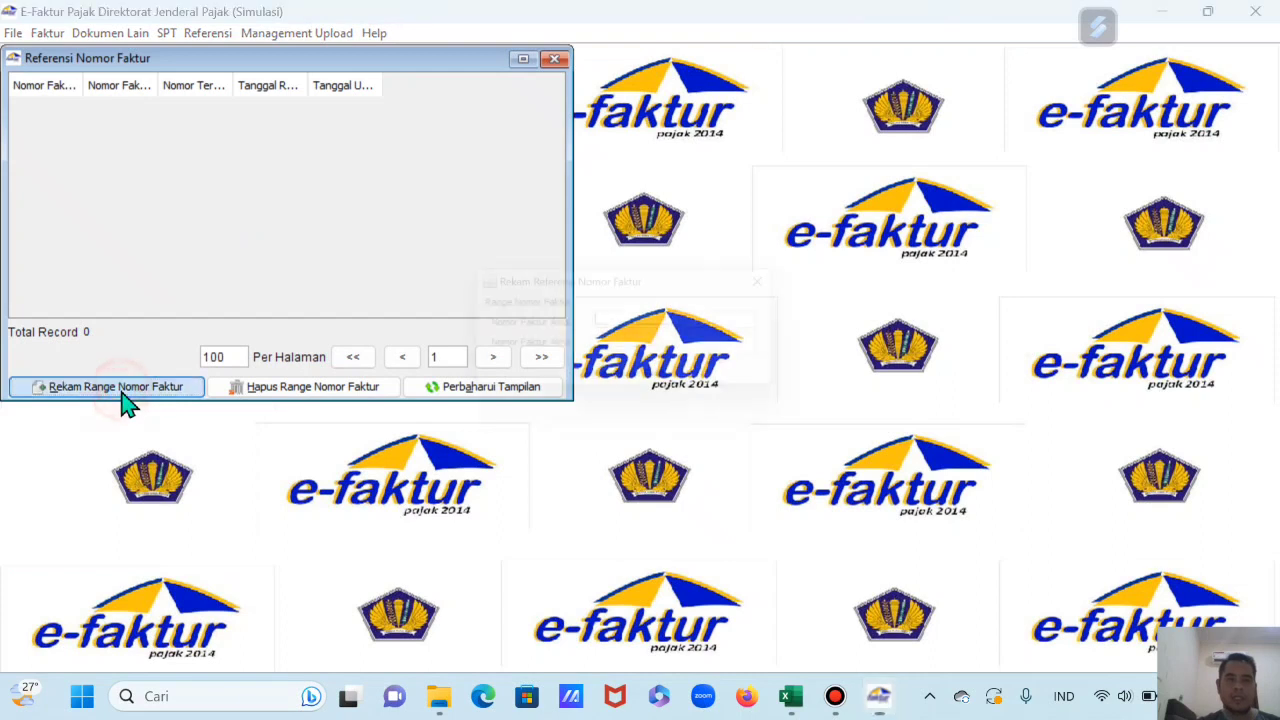
pyautogui.moveTo(614, 282); pyautogui.dragTo(480, 220)
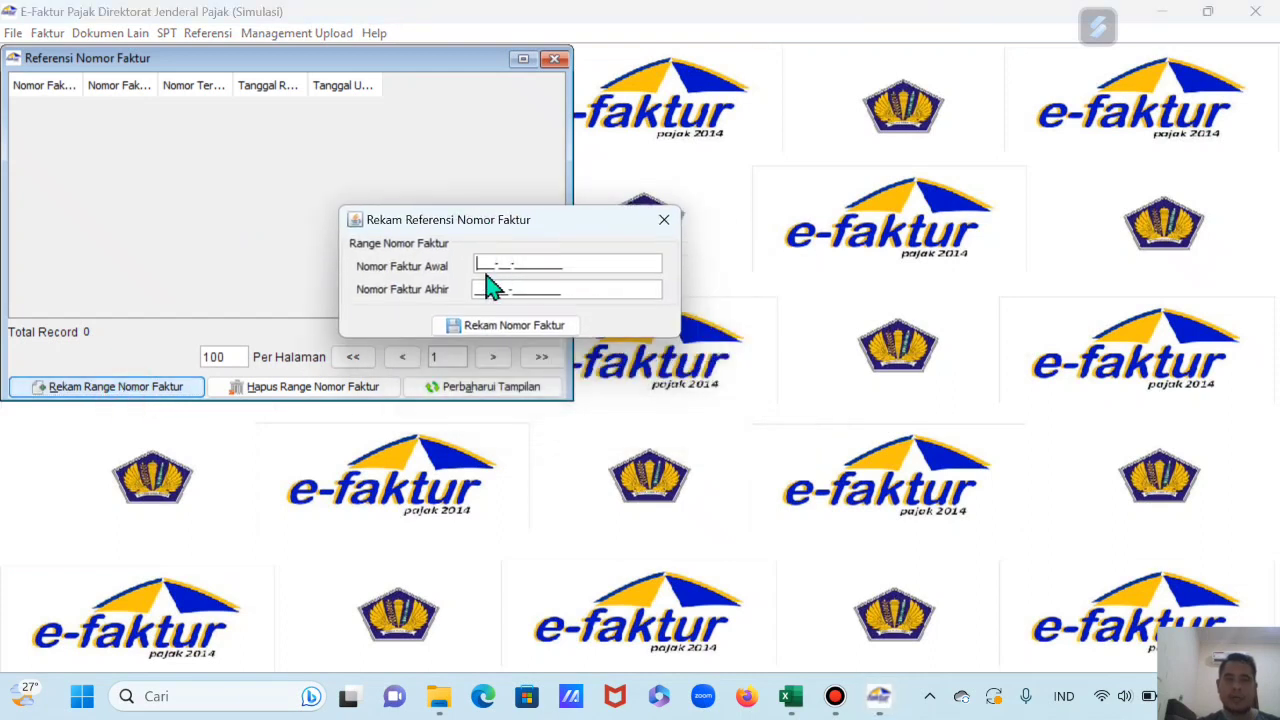
pyautogui.click(477, 267)
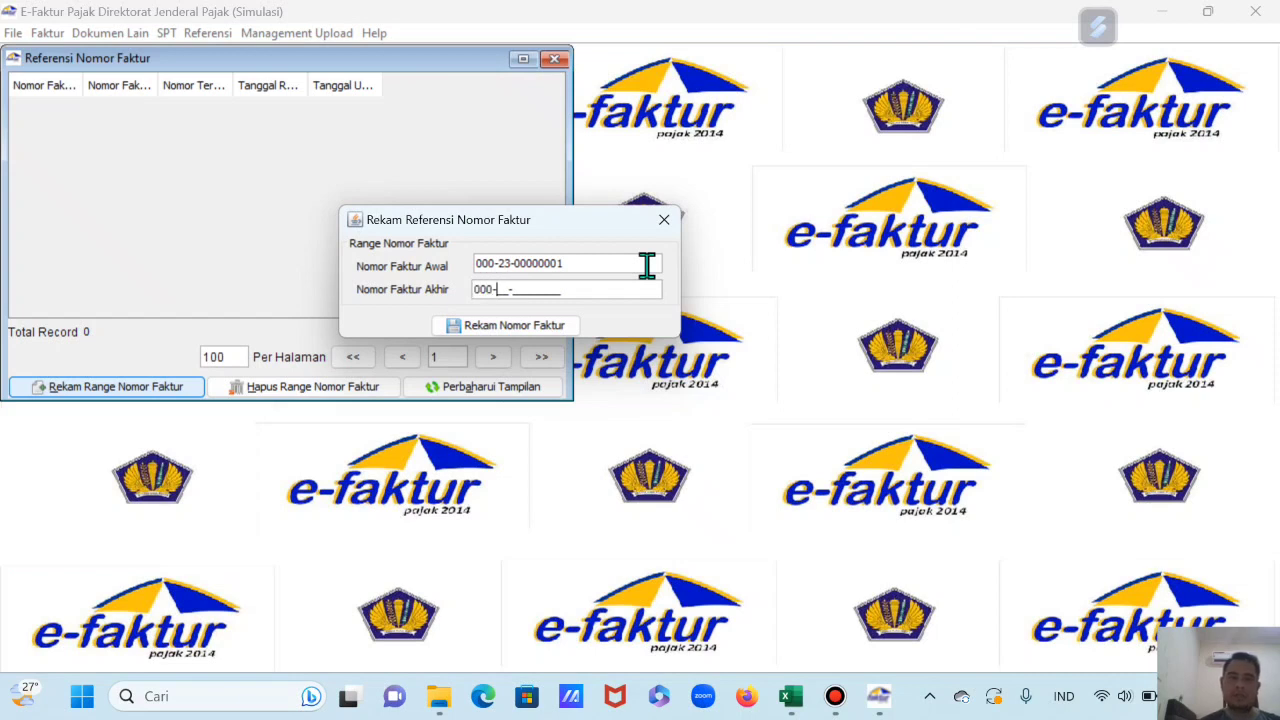
pyautogui.press('Tab')
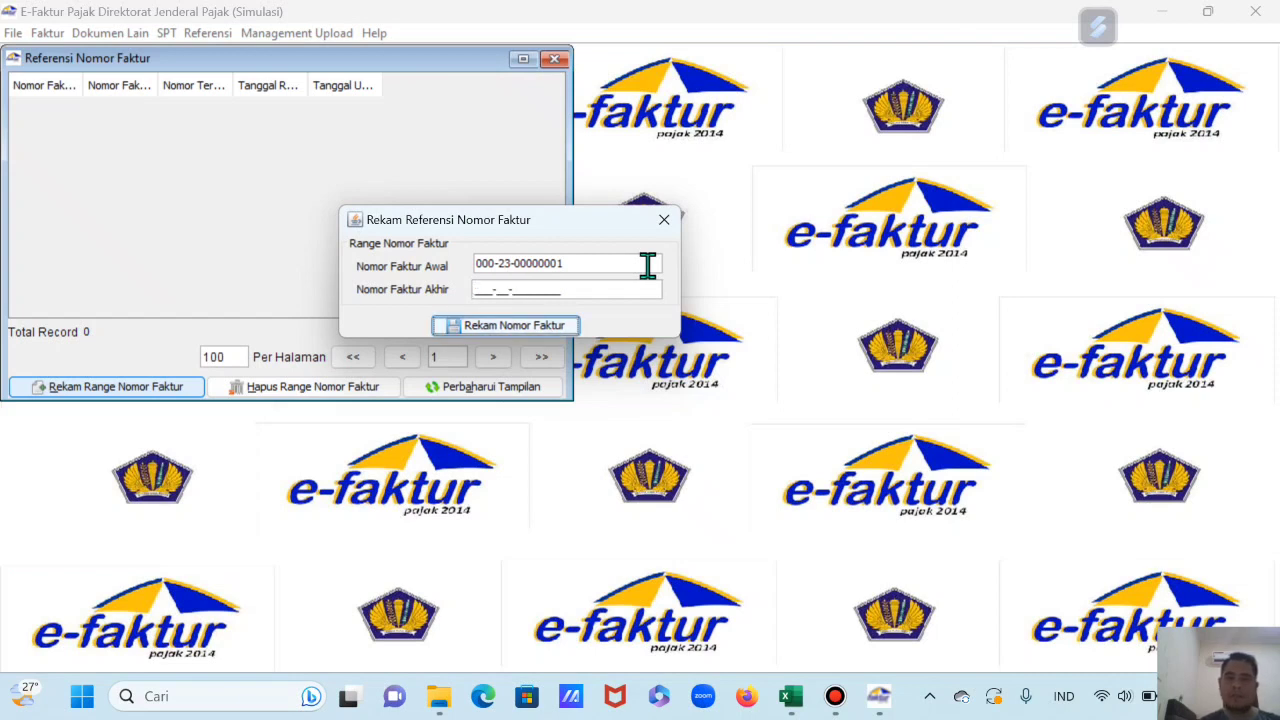
pyautogui.click(488, 290)
pyautogui.write('000-23-00000075')
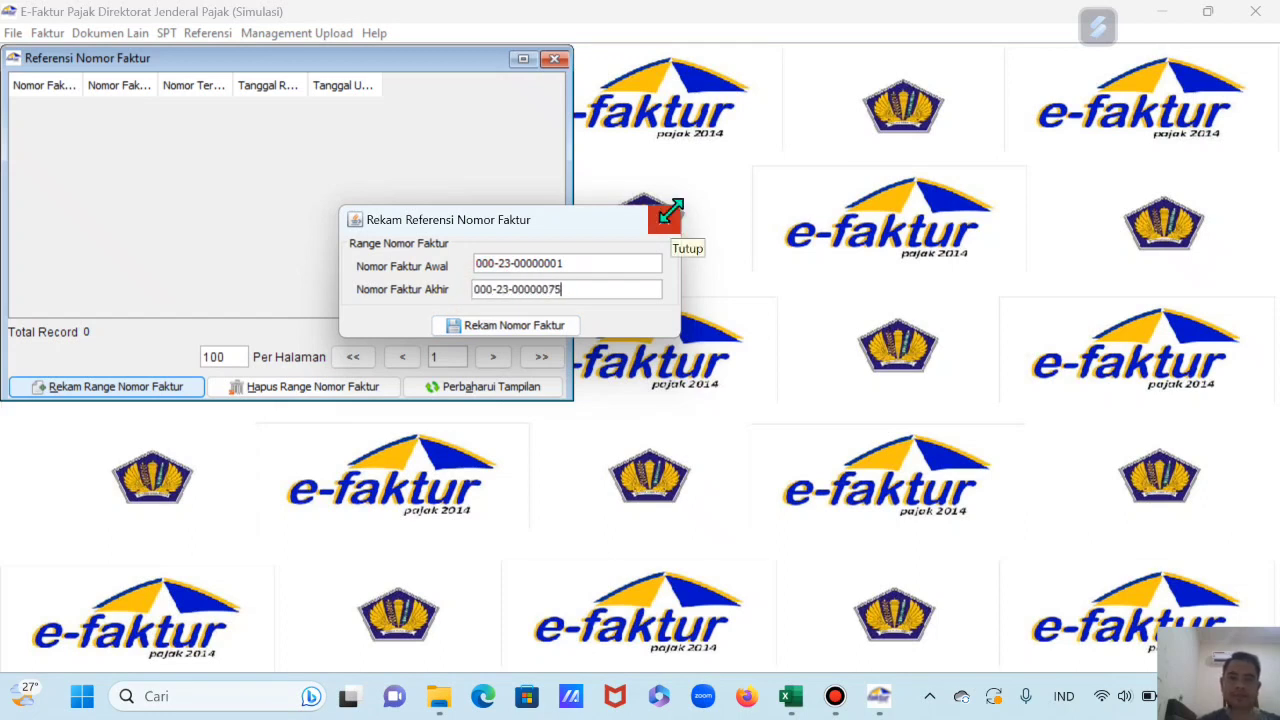
pyautogui.click(532, 334)
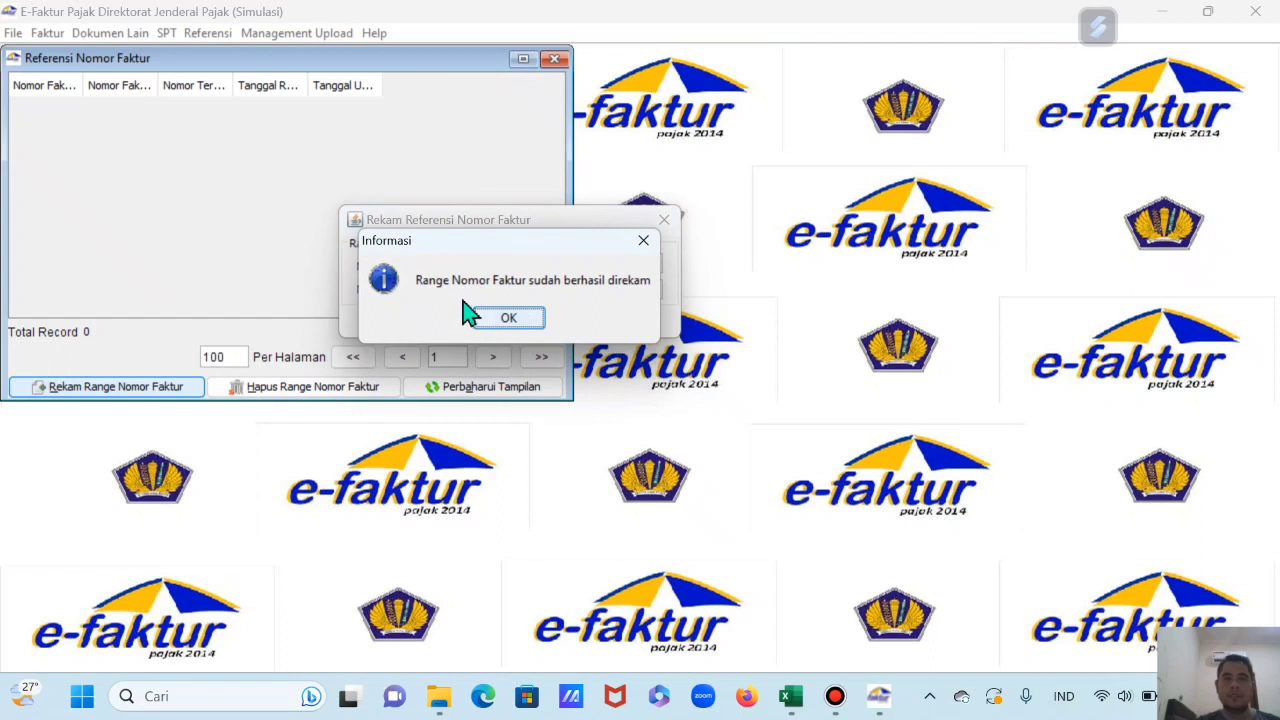
pyautogui.click(530, 320)
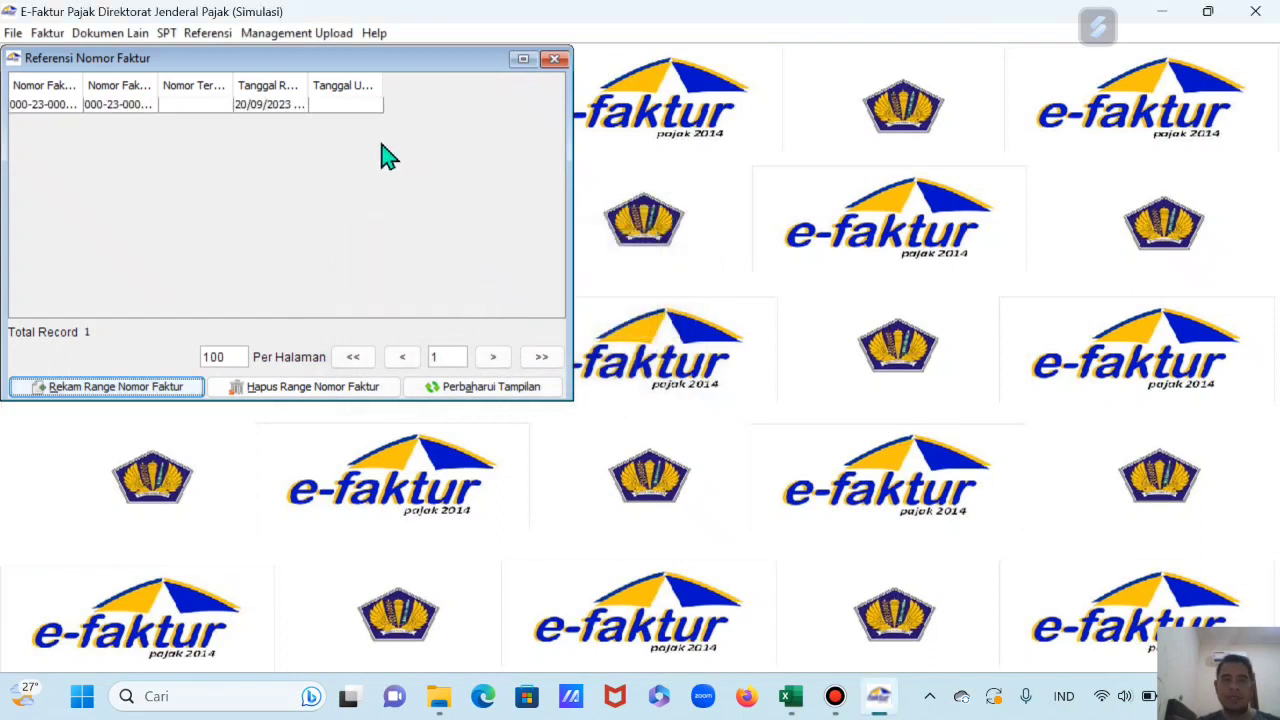
pyautogui.click(555, 61)
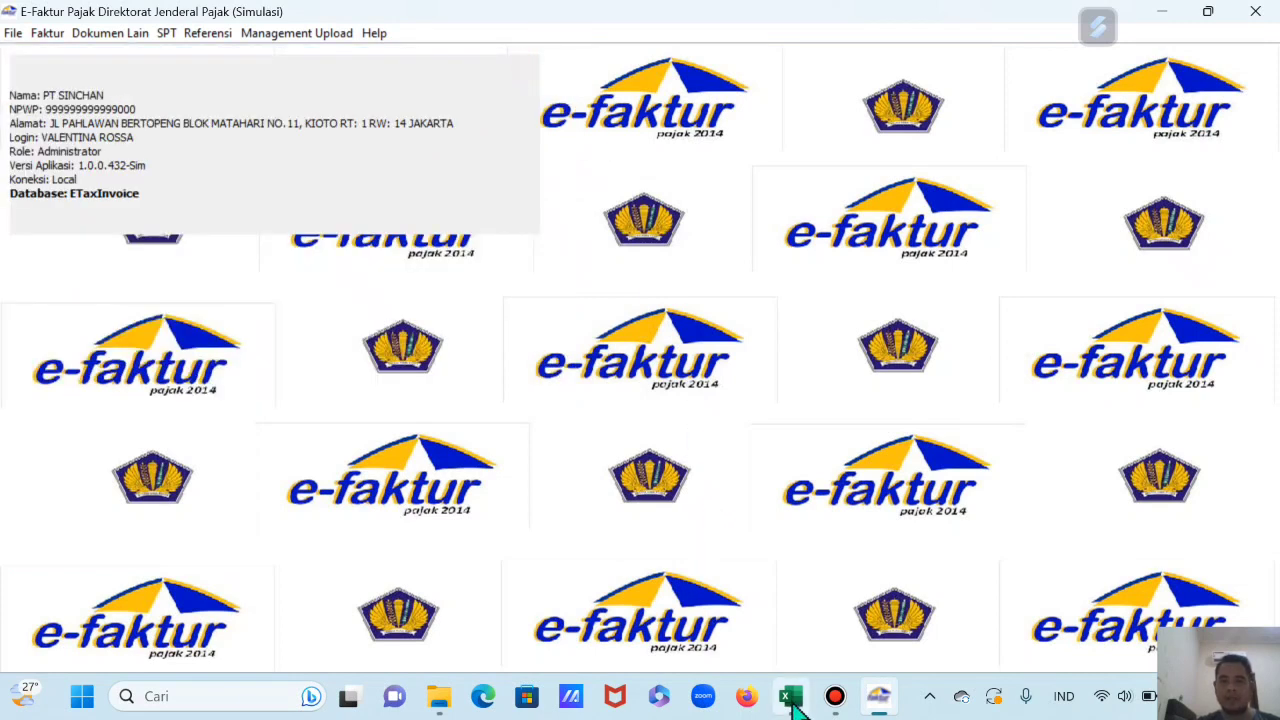
pyautogui.click(792, 698)
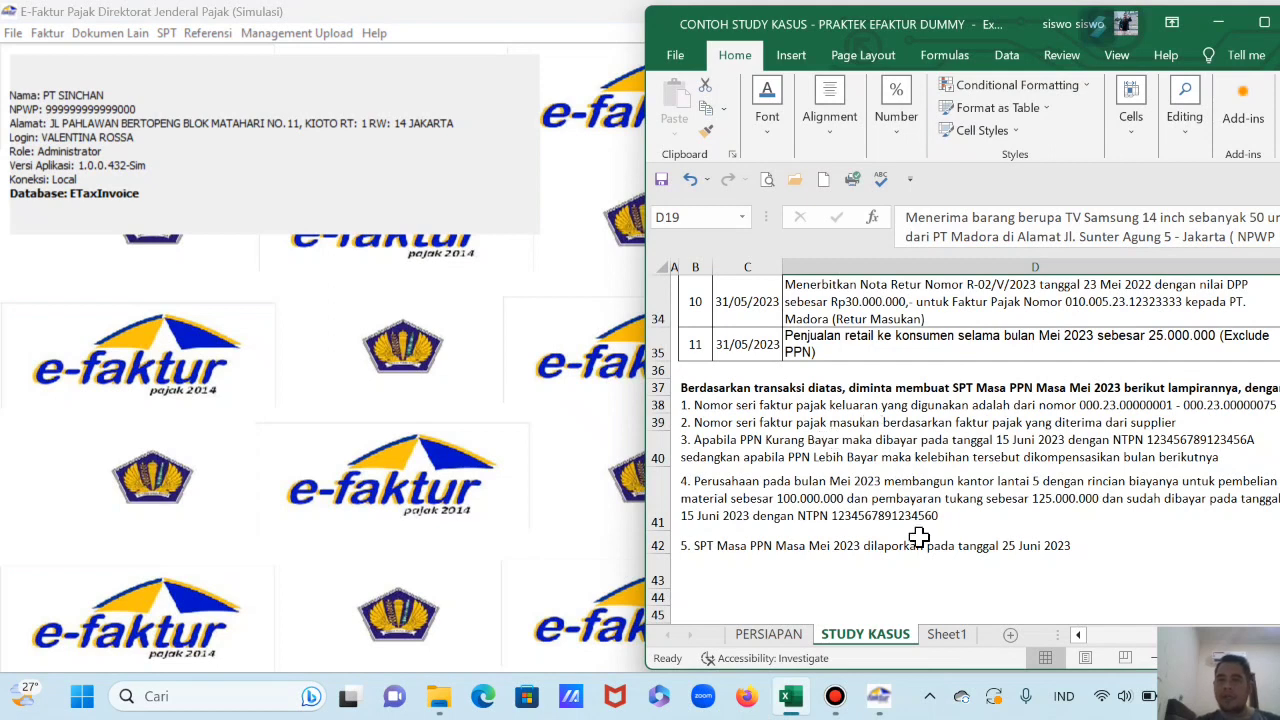
pyautogui.click(785, 634)
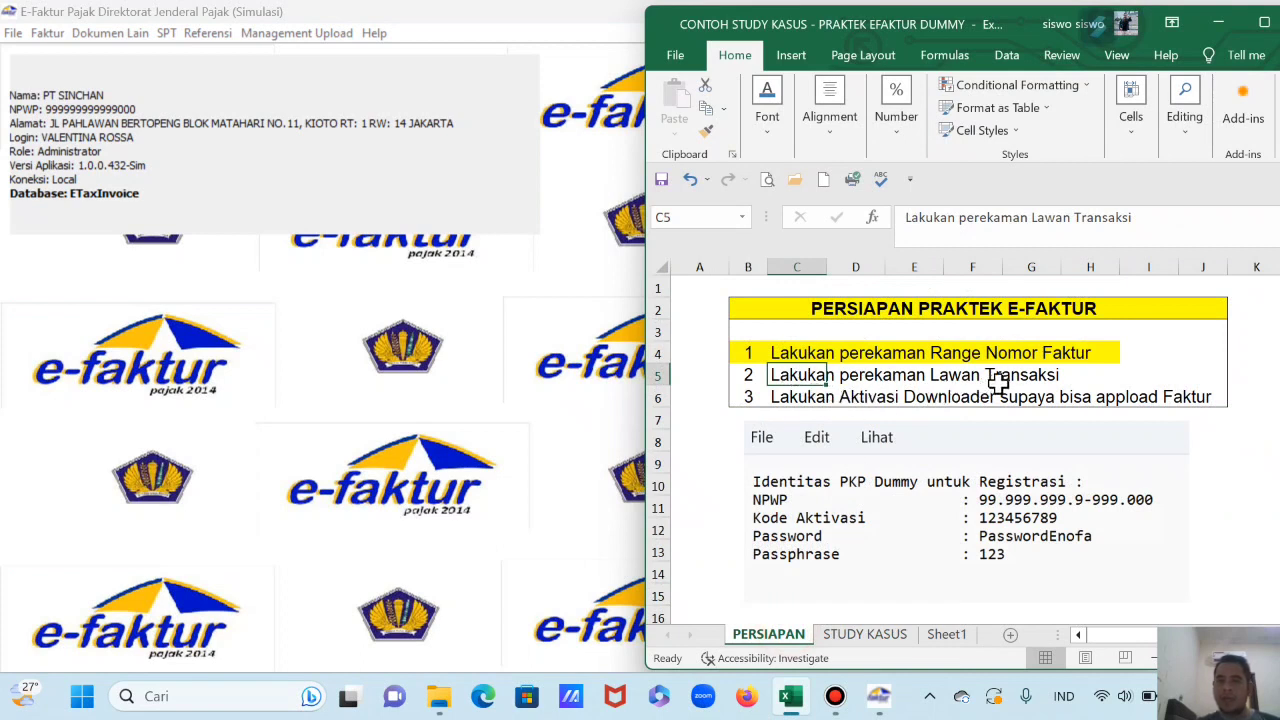
pyautogui.click(860, 634)
pyautogui.scroll(6, 878, 490)
pyautogui.scroll(-1, 876, 490)
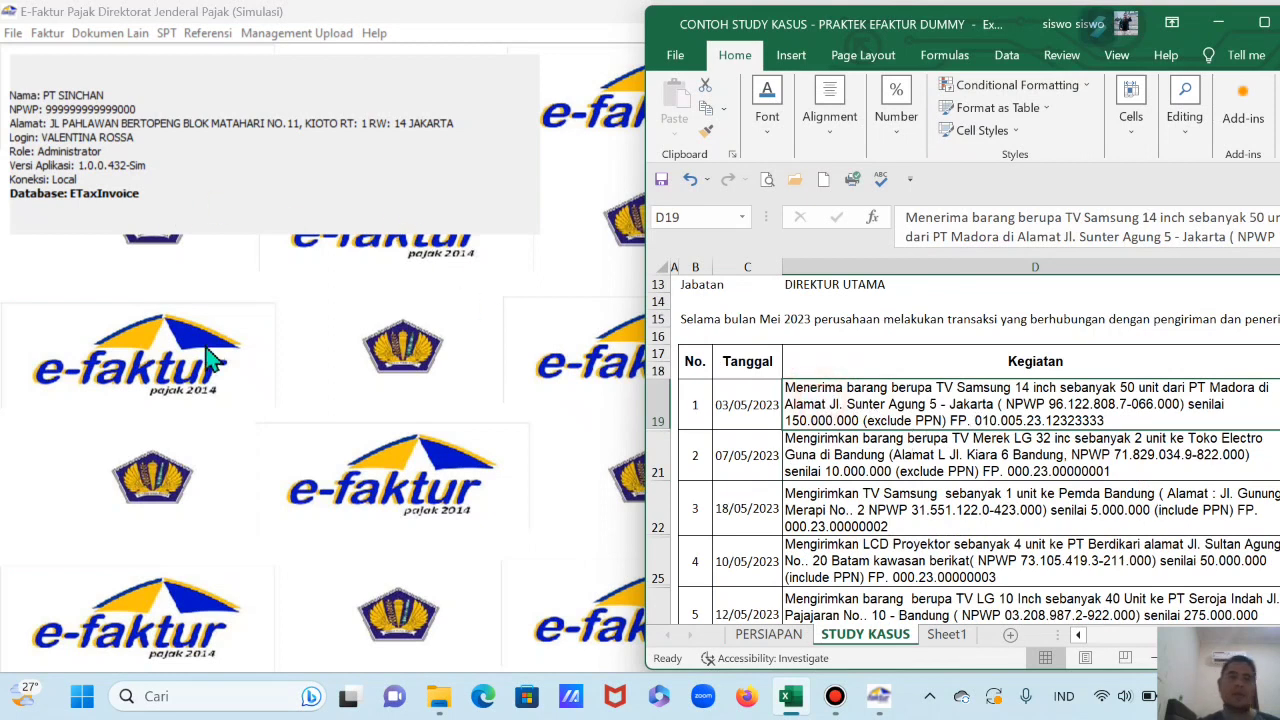
pyautogui.click(443, 434)
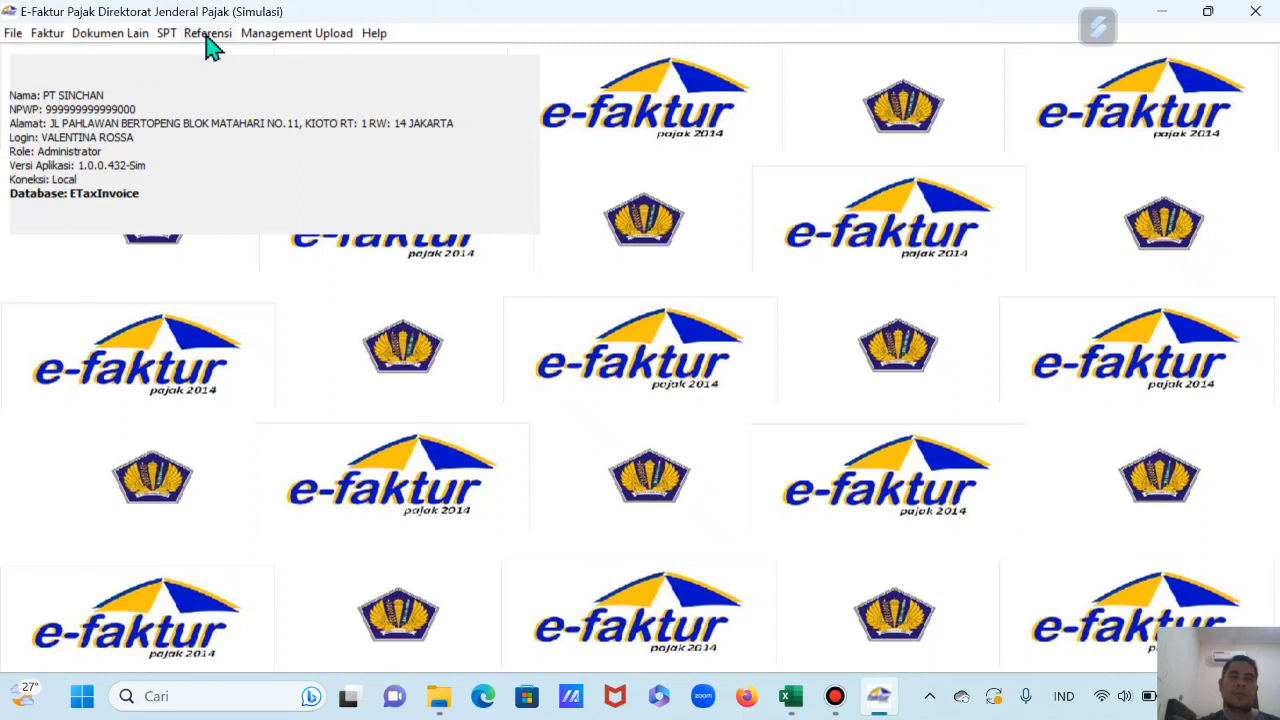
# Step: Open Administrasi Lawan Transaksi, review the five existing counterparties, and click Tambah for a new one
pyautogui.click(208, 40)
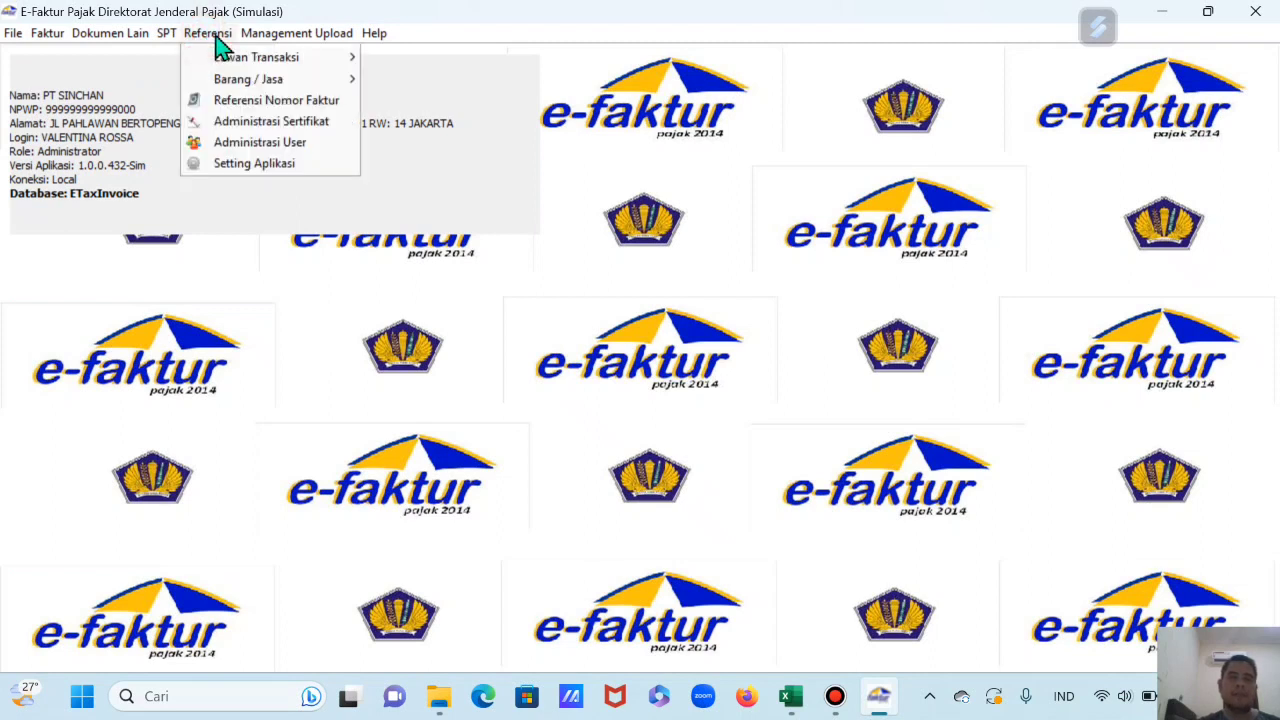
pyautogui.moveTo(242, 63)
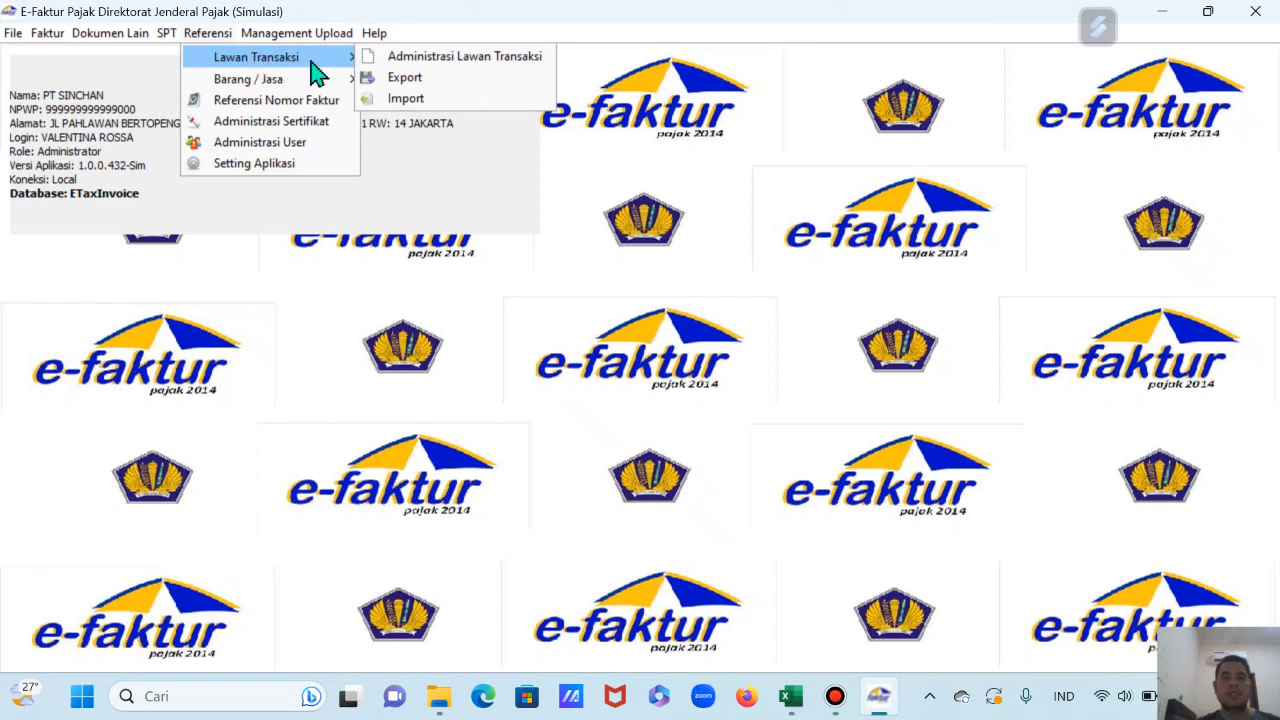
pyautogui.click(443, 60)
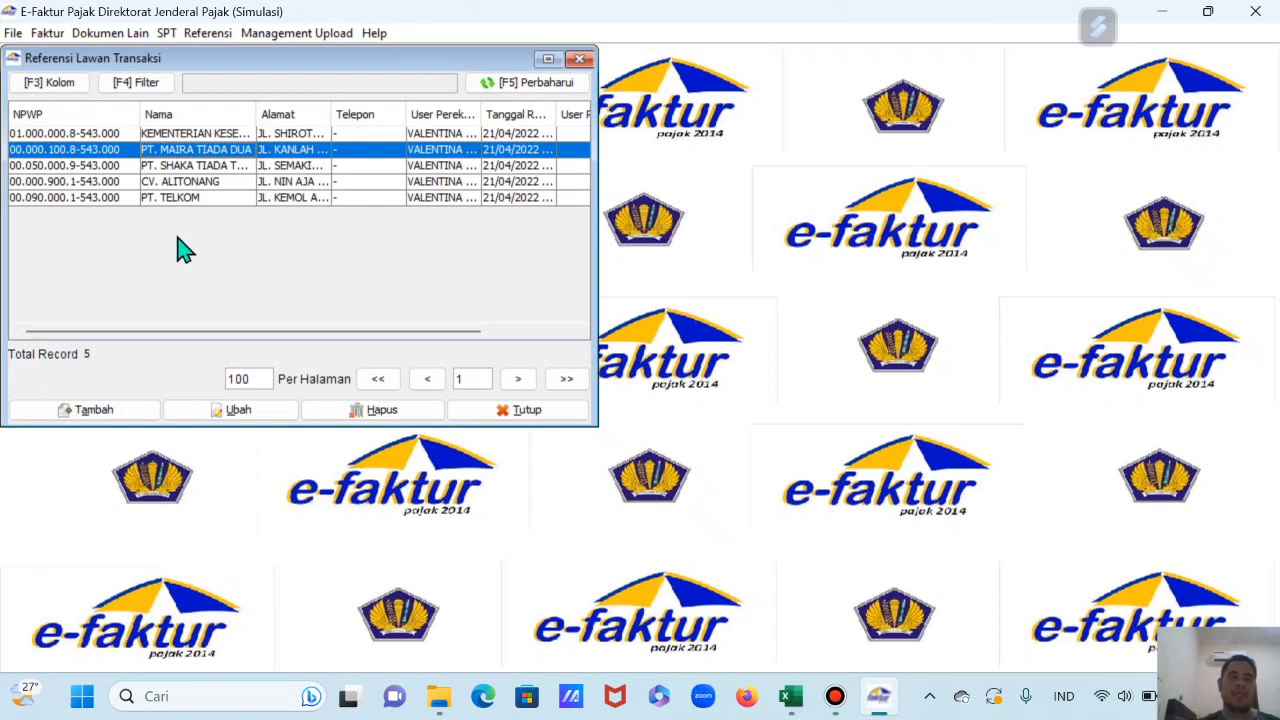
pyautogui.click(193, 166)
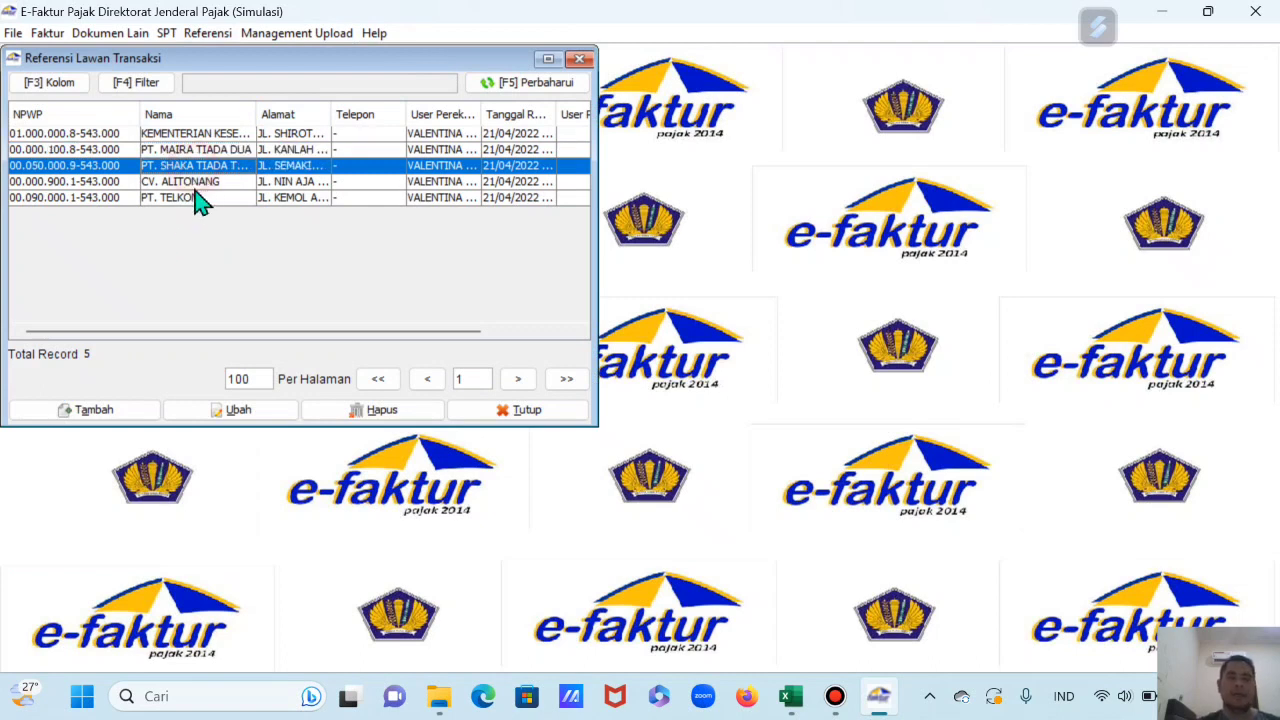
pyautogui.click(195, 184)
pyautogui.click(196, 199)
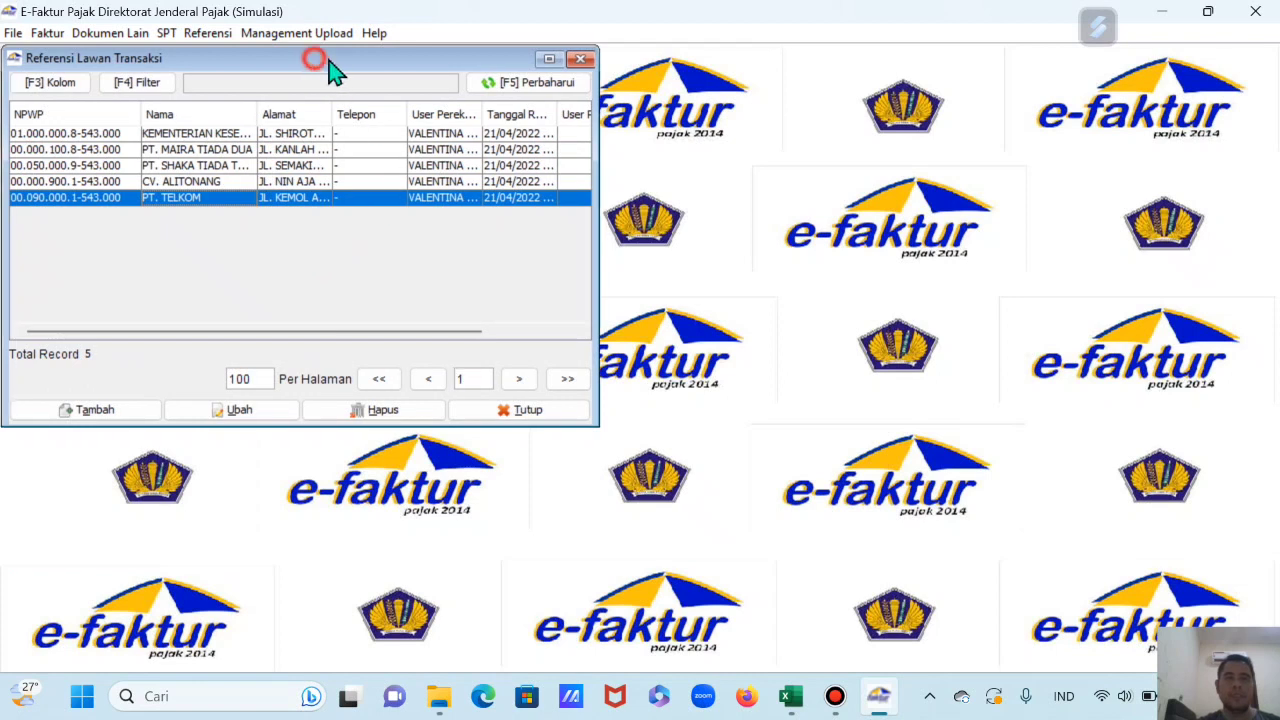
pyautogui.moveTo(322, 60); pyautogui.dragTo(358, 64)
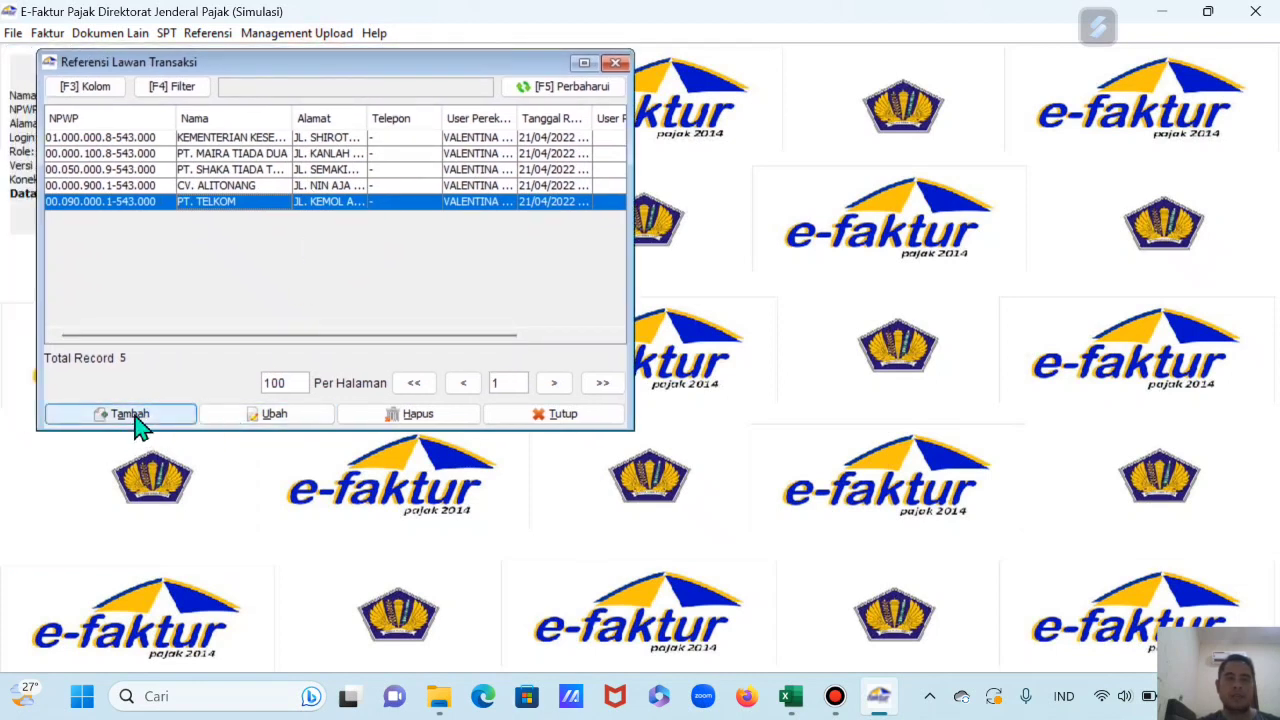
pyautogui.click(130, 414)
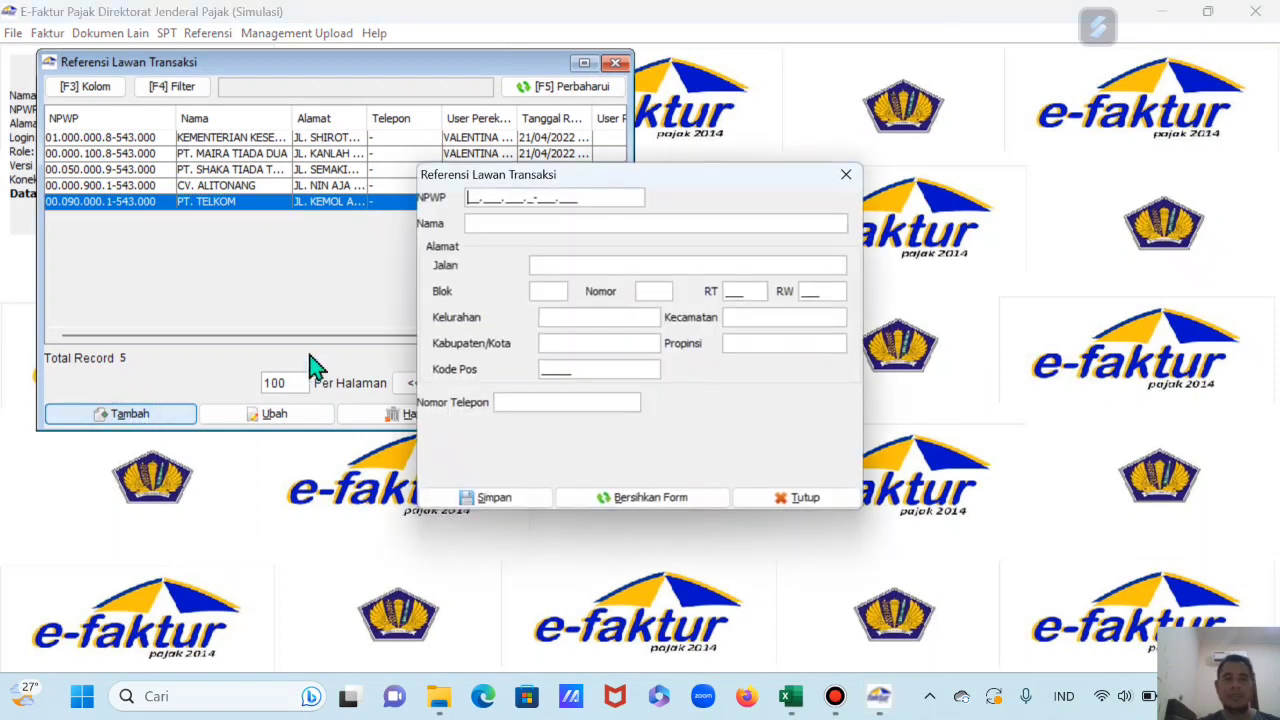
# Step: Enter the counterparty's NPWP and the name MADORA on the new counterparty form
pyautogui.moveTo(665, 176); pyautogui.dragTo(514, 174)
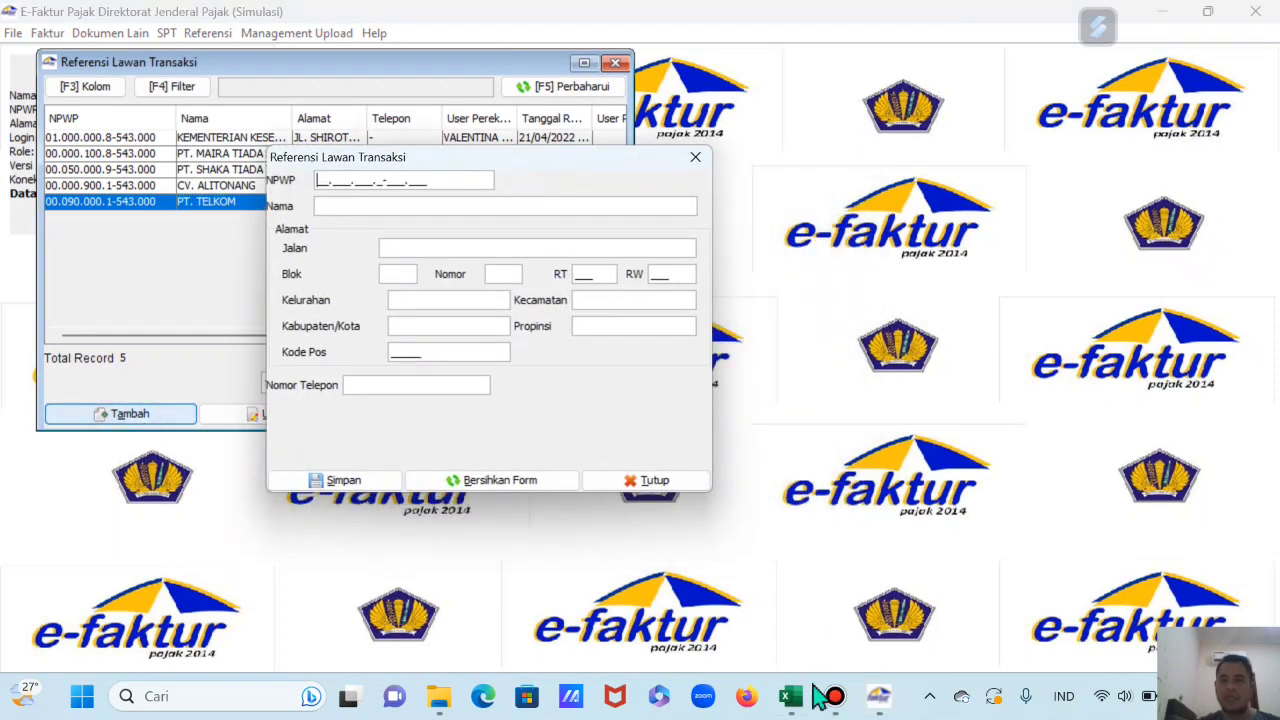
pyautogui.click(791, 696)
pyautogui.click(488, 326)
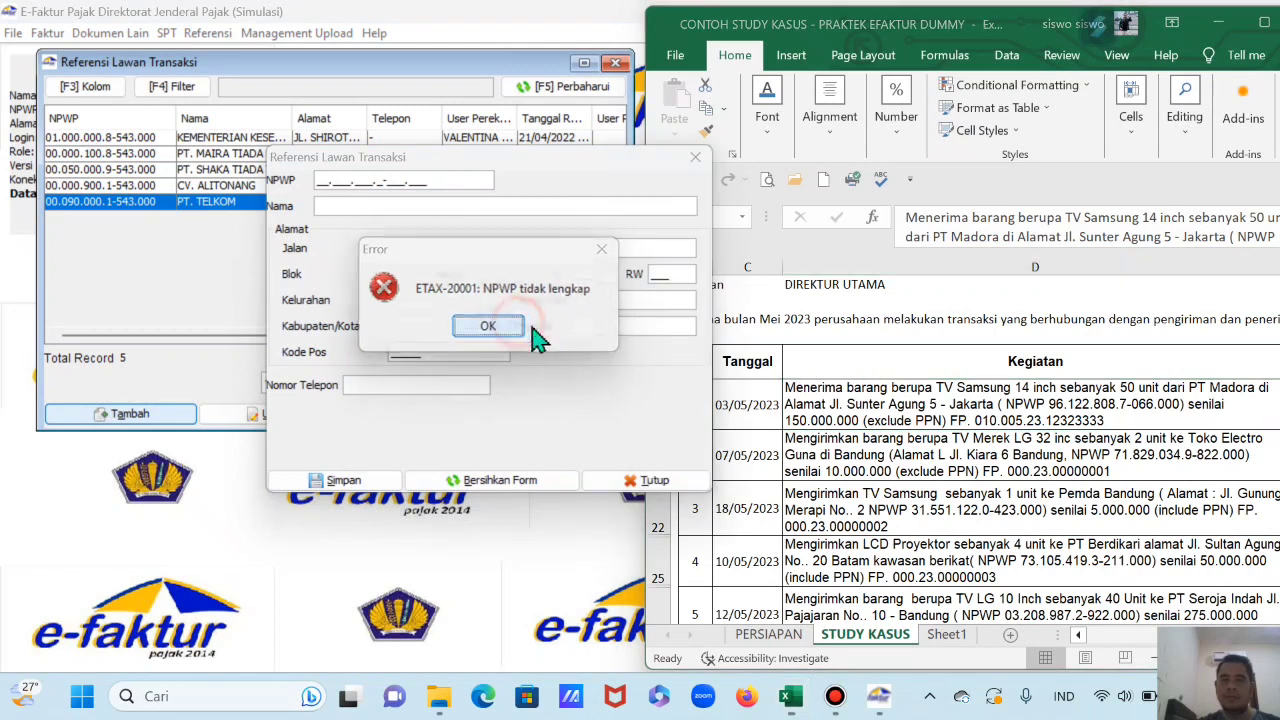
pyautogui.click(320, 182)
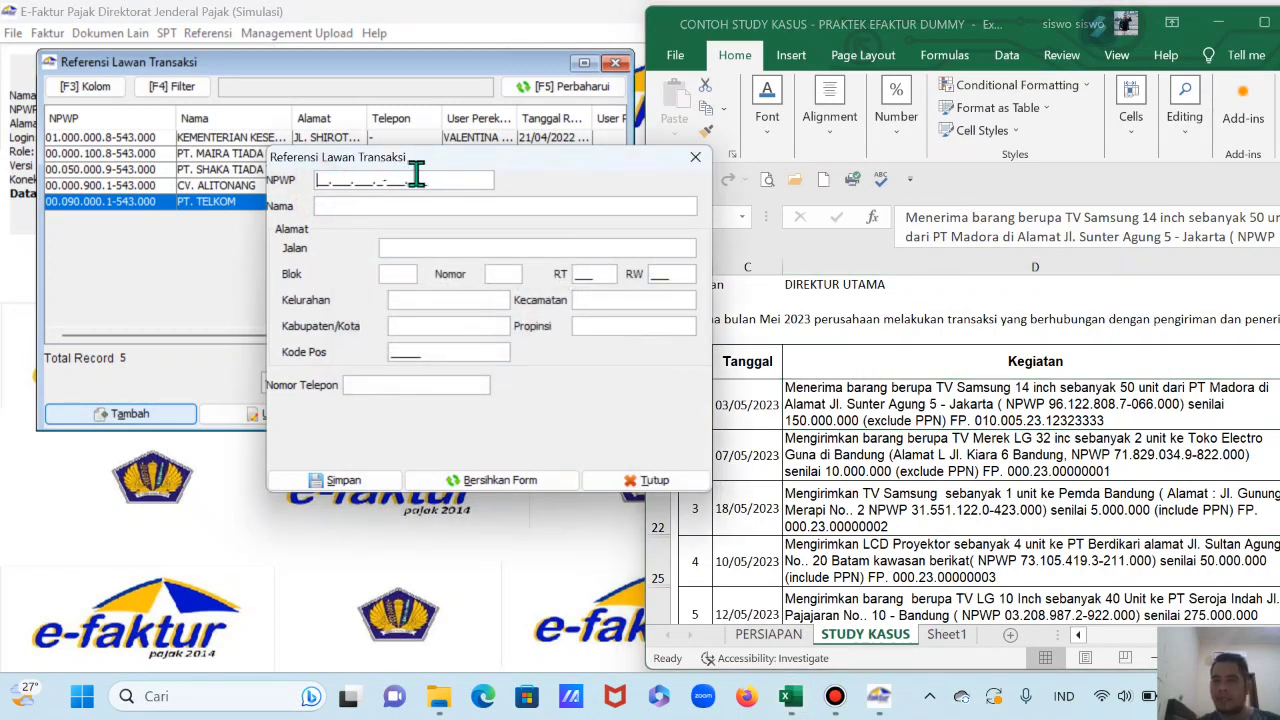
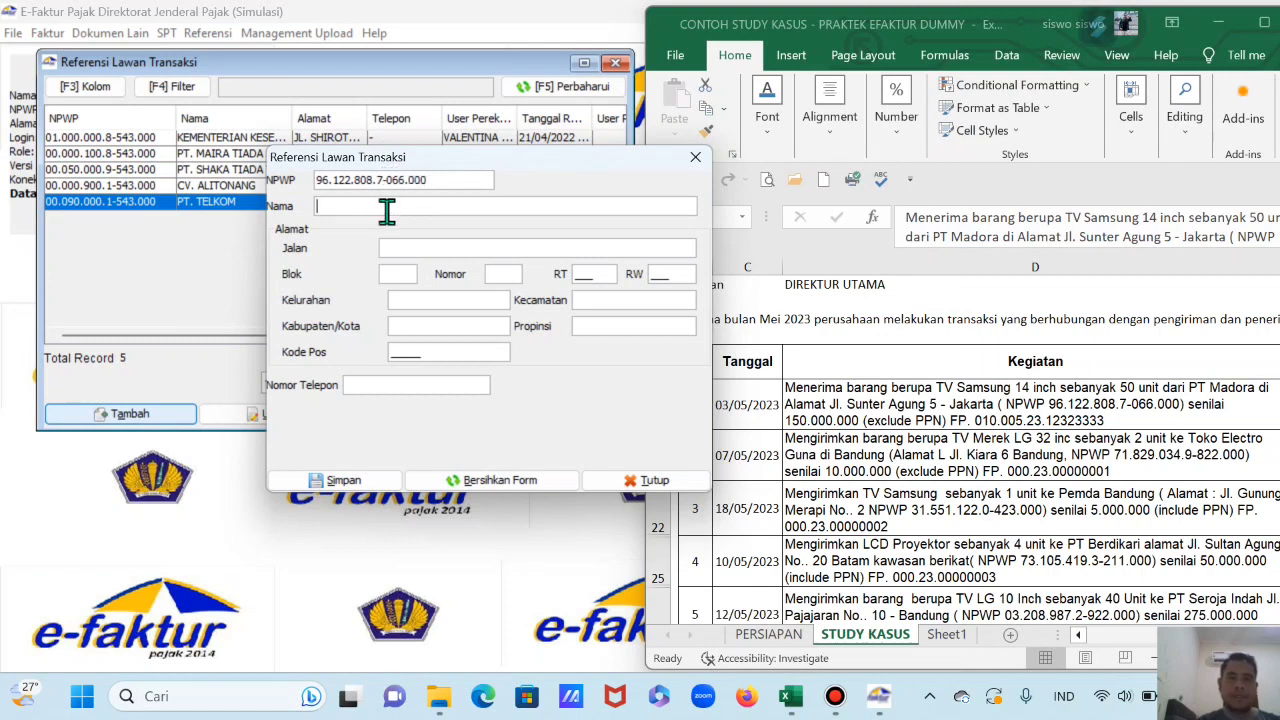
pyautogui.write('MADORA')
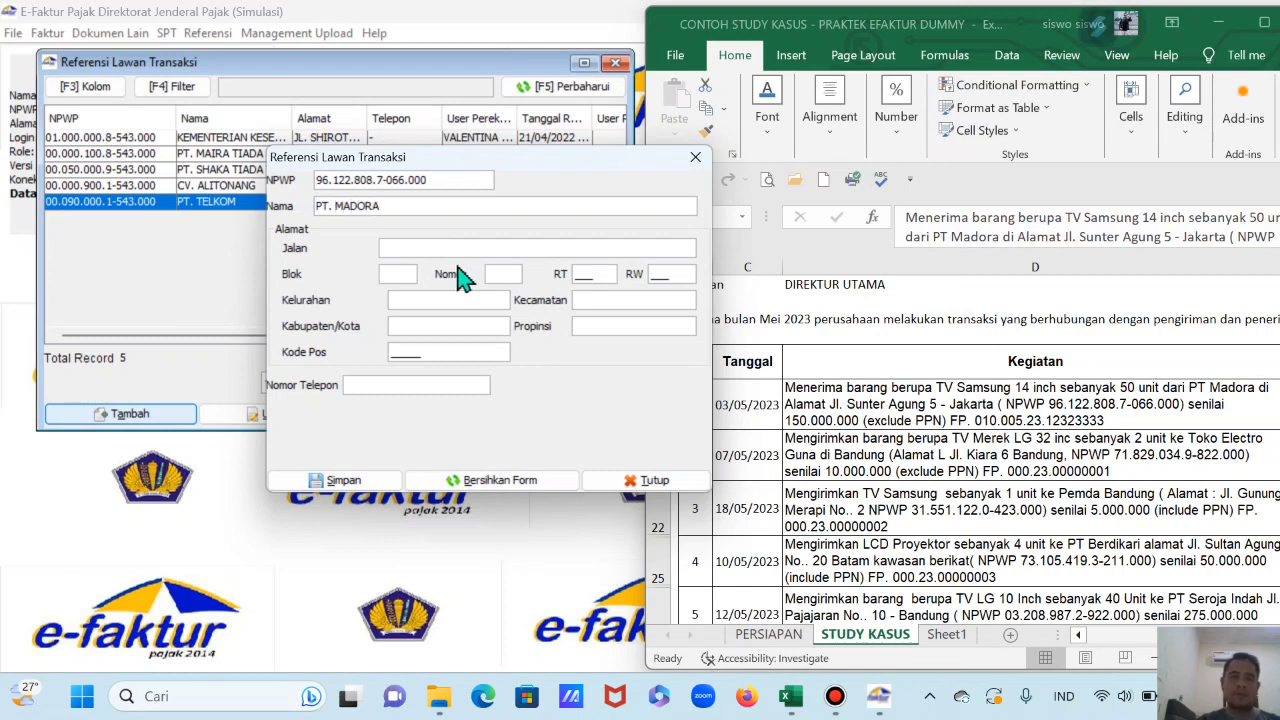
# Step: Fill in PT MADORA's street, block, district, city, province and postal code, save, and start a new entry
pyautogui.click(462, 248)
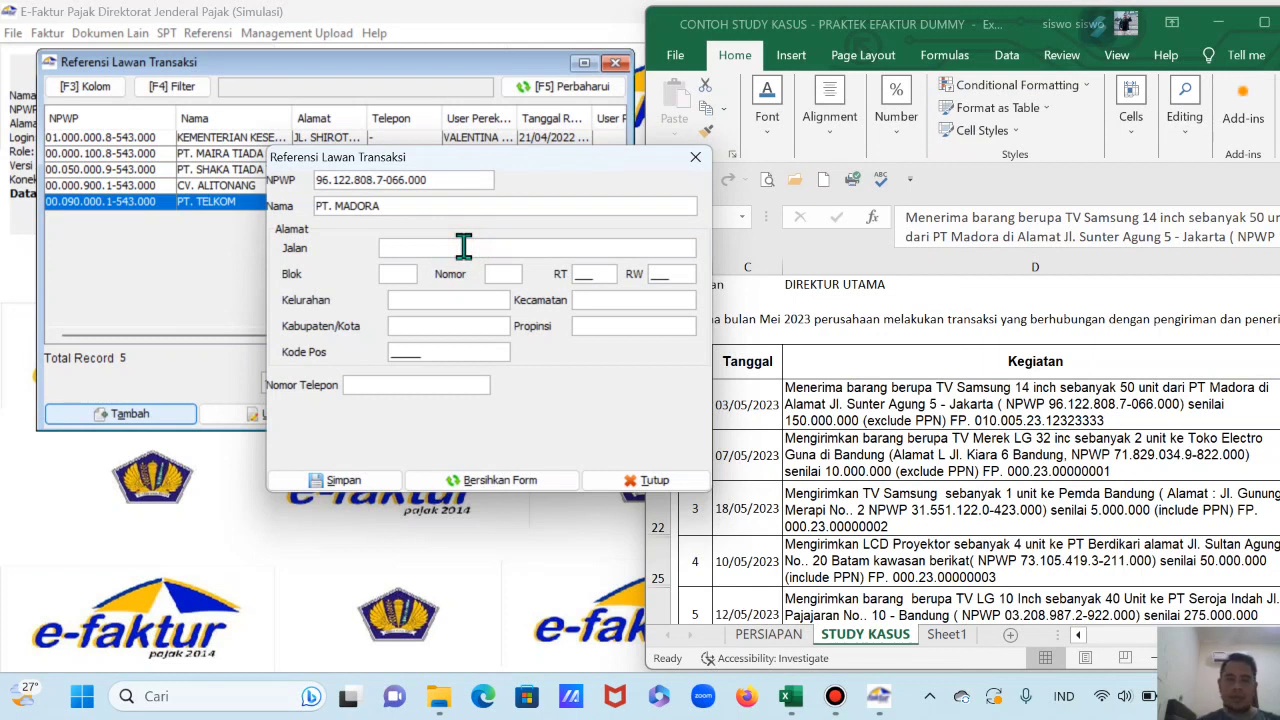
pyautogui.write('Jl. Sunter Agung')
pyautogui.click(407, 272)
pyautogui.write('000')
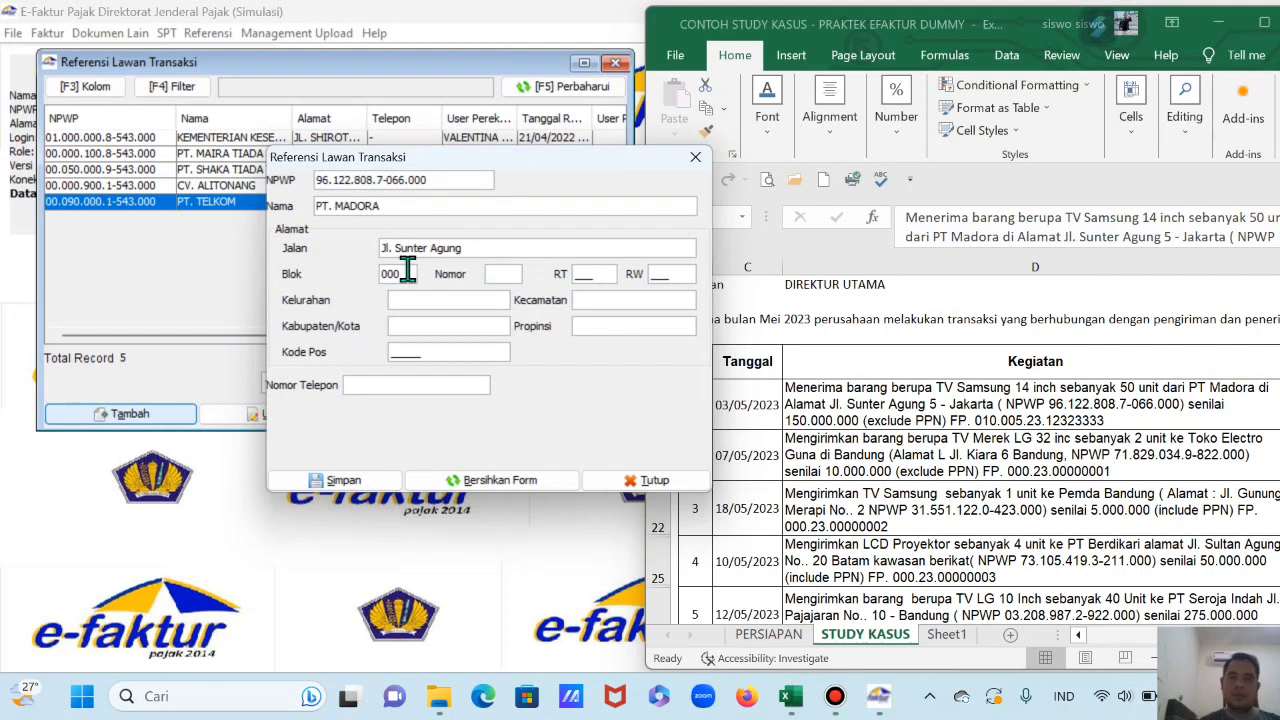
pyautogui.write('5')
pyautogui.press('BackSpace')
pyautogui.write('5')
pyautogui.press('Tab')
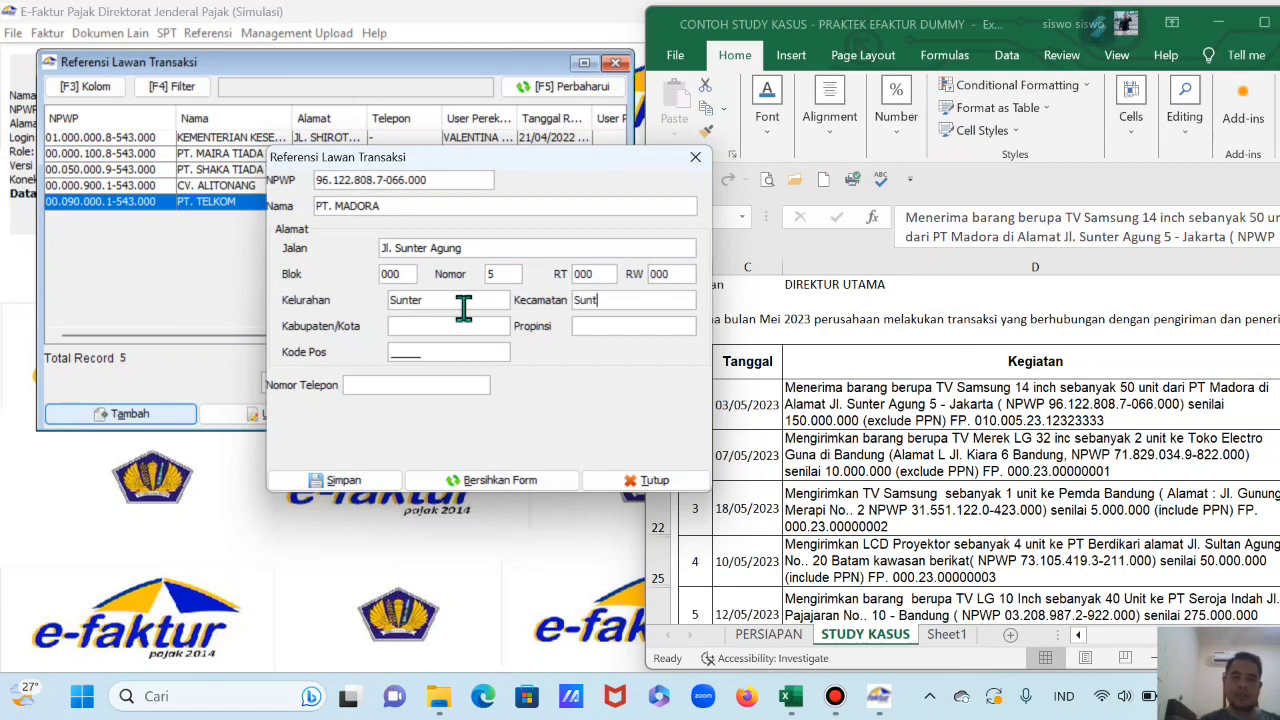
pyautogui.write('Agung')
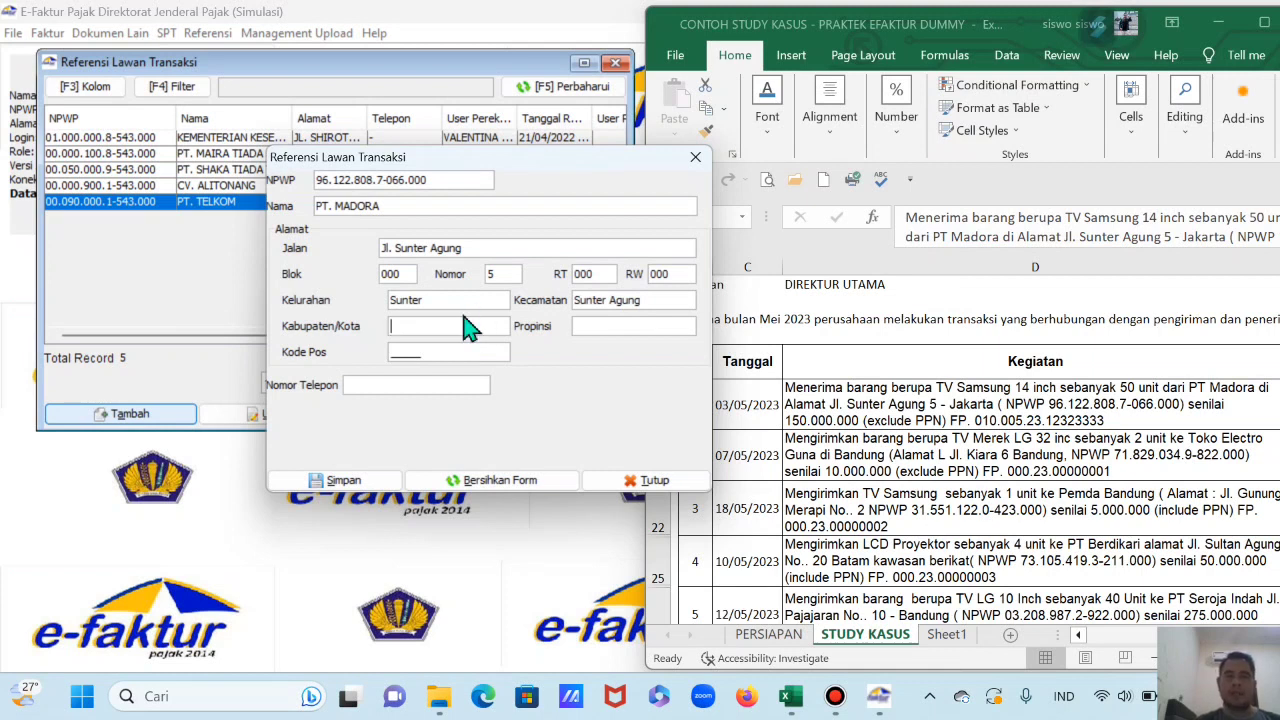
pyautogui.write('Jakarta')
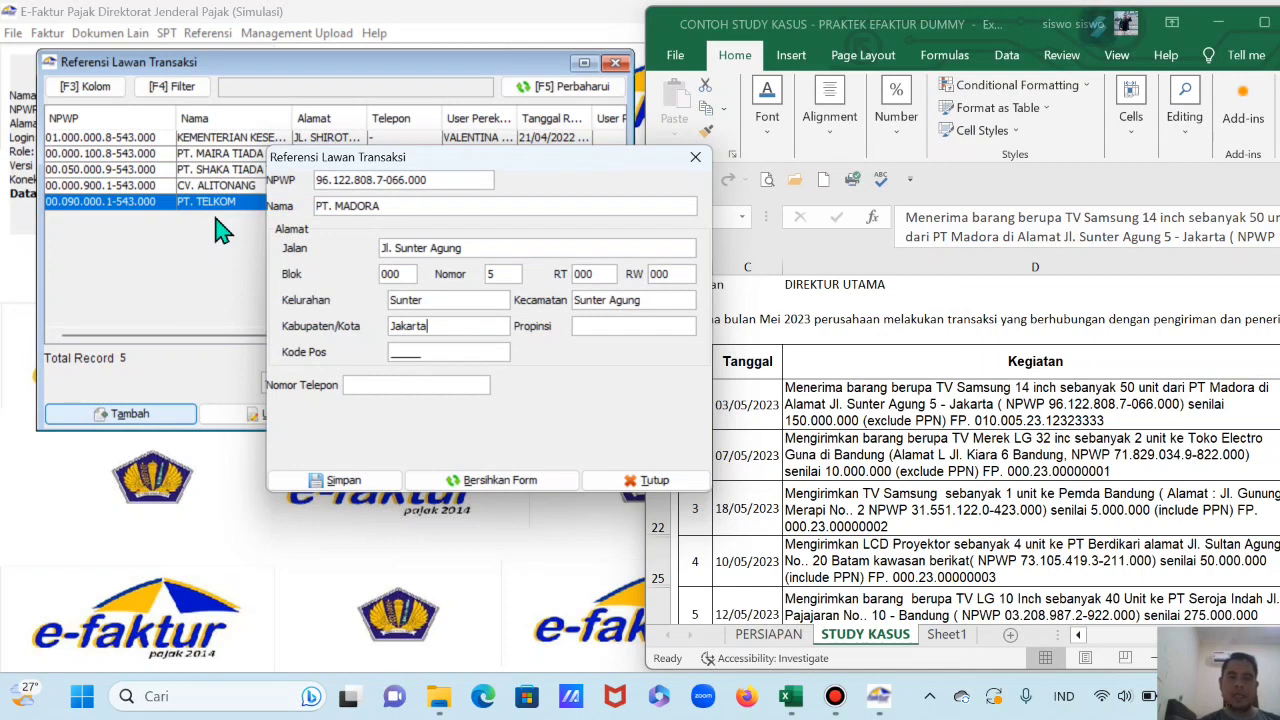
pyautogui.write(' Utar')
pyautogui.write('DKI Jakart')
pyautogui.write('00000')
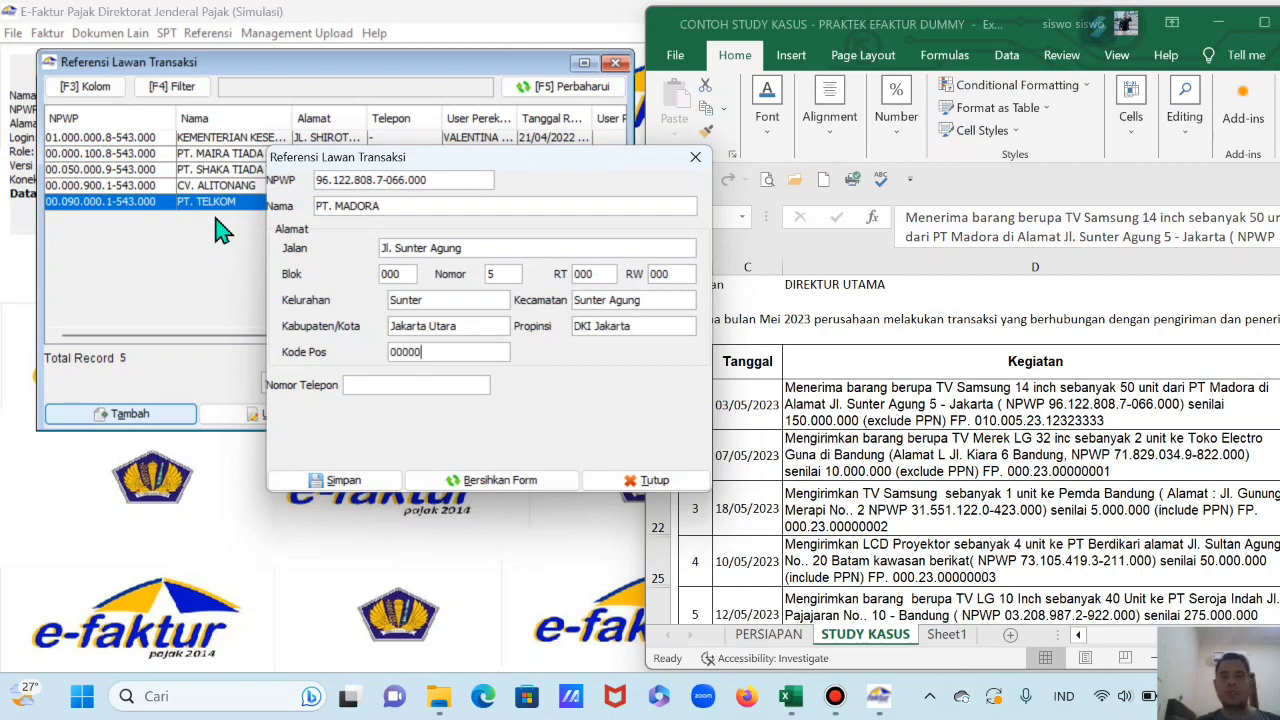
pyautogui.click(358, 483)
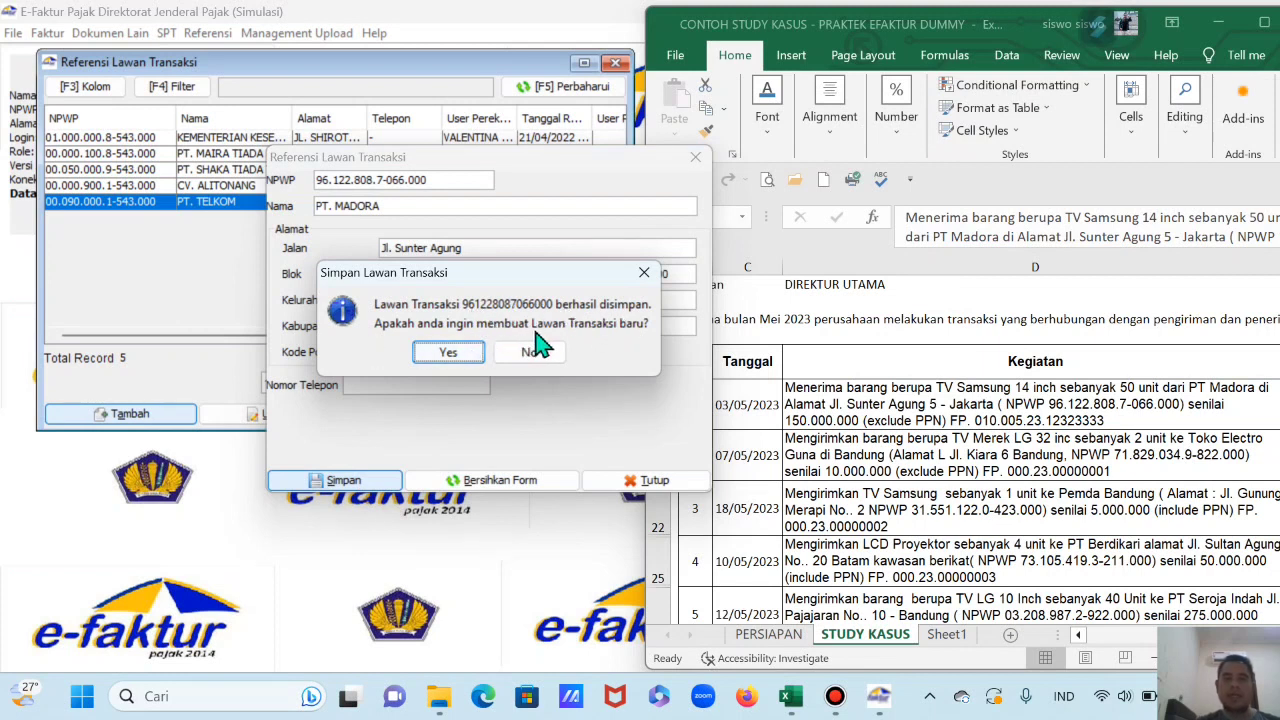
pyautogui.click(466, 353)
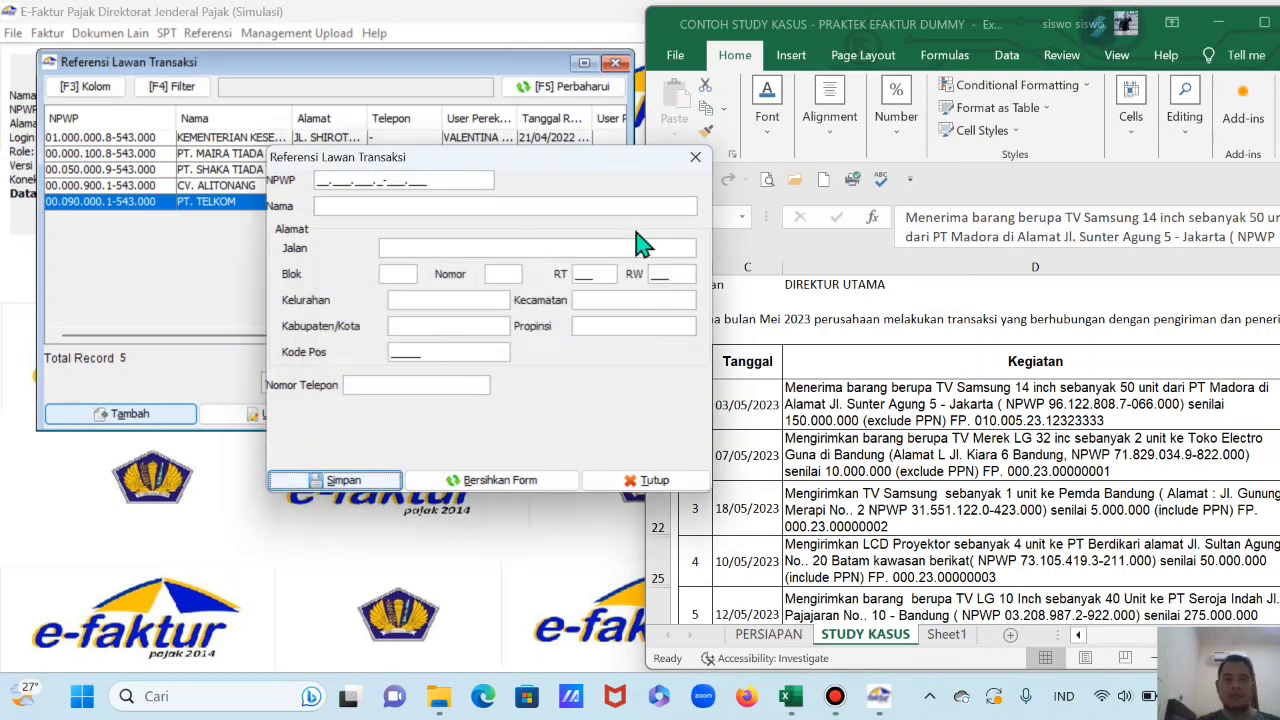
pyautogui.moveTo(630, 178); pyautogui.dragTo(513, 177)
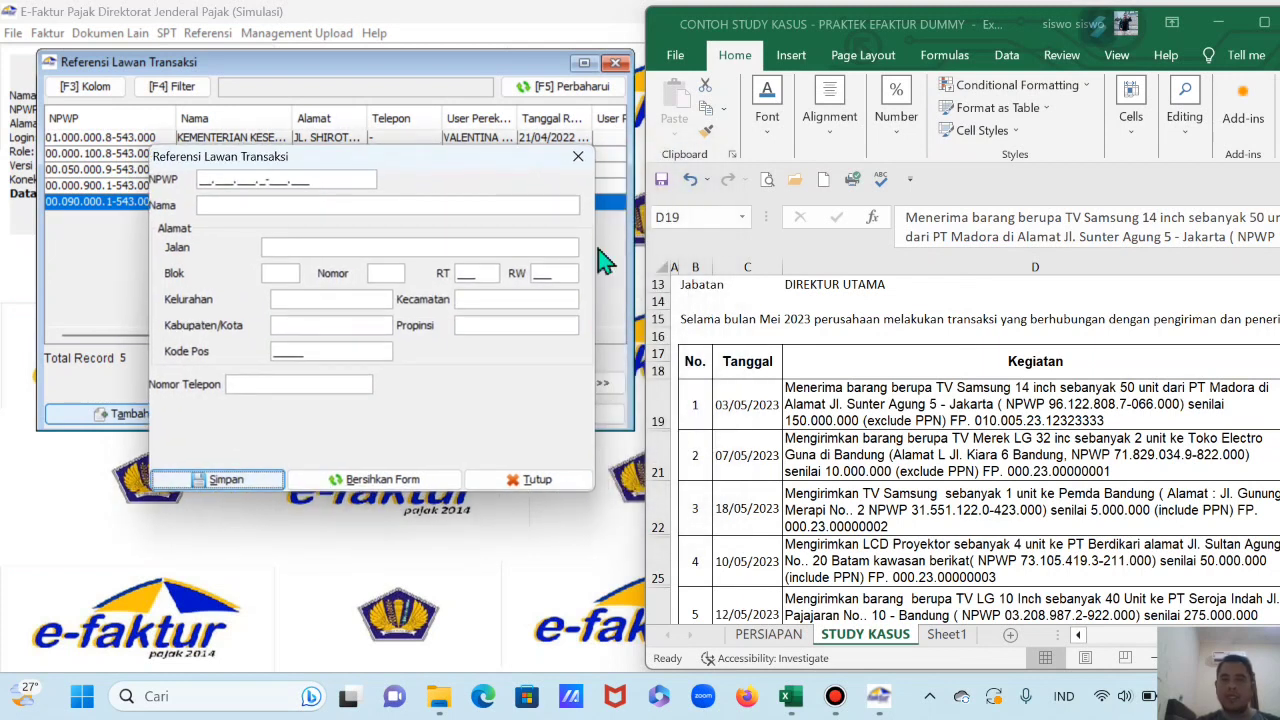
pyautogui.click(843, 449)
pyautogui.scroll(-2, 843, 449)
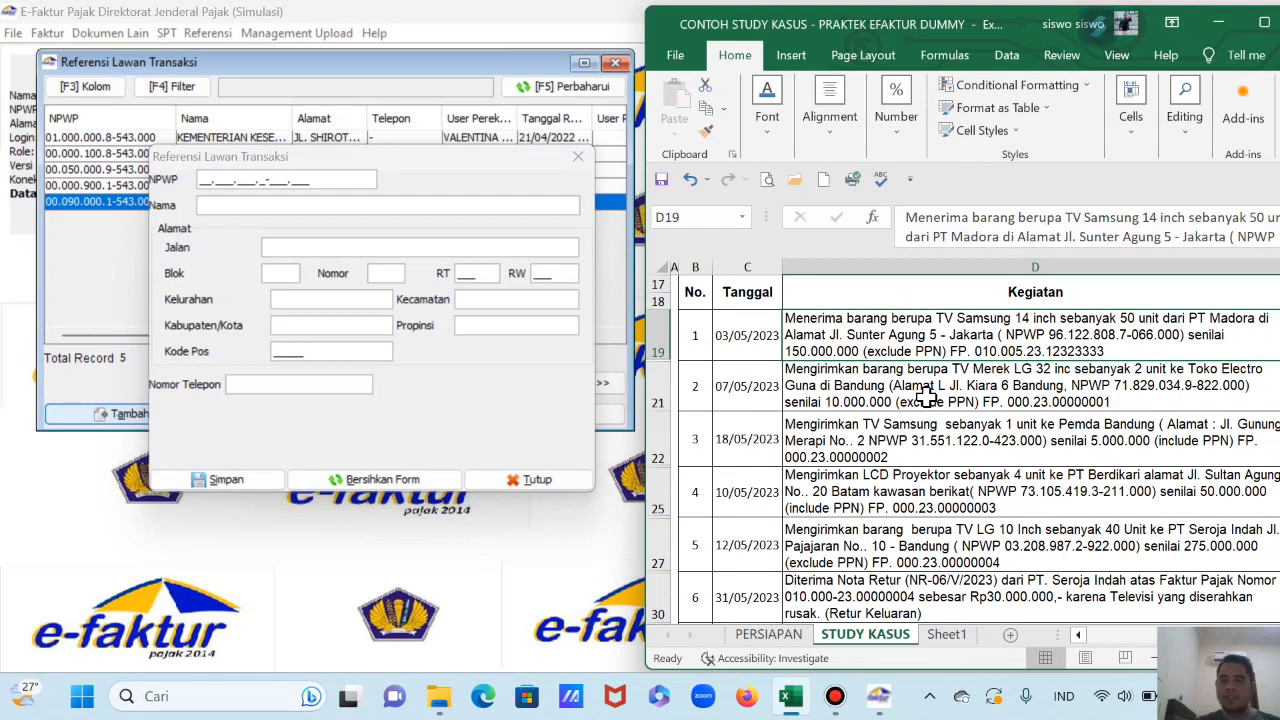
pyautogui.click(922, 386)
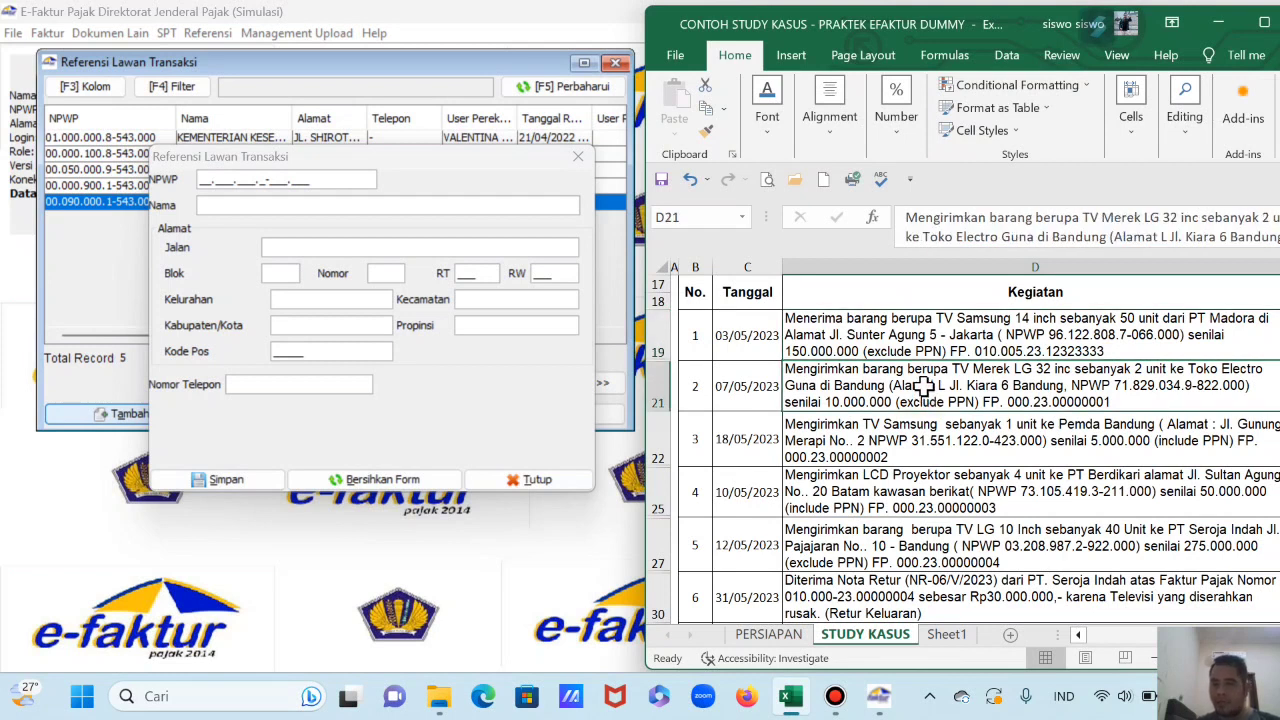
pyautogui.click(210, 182)
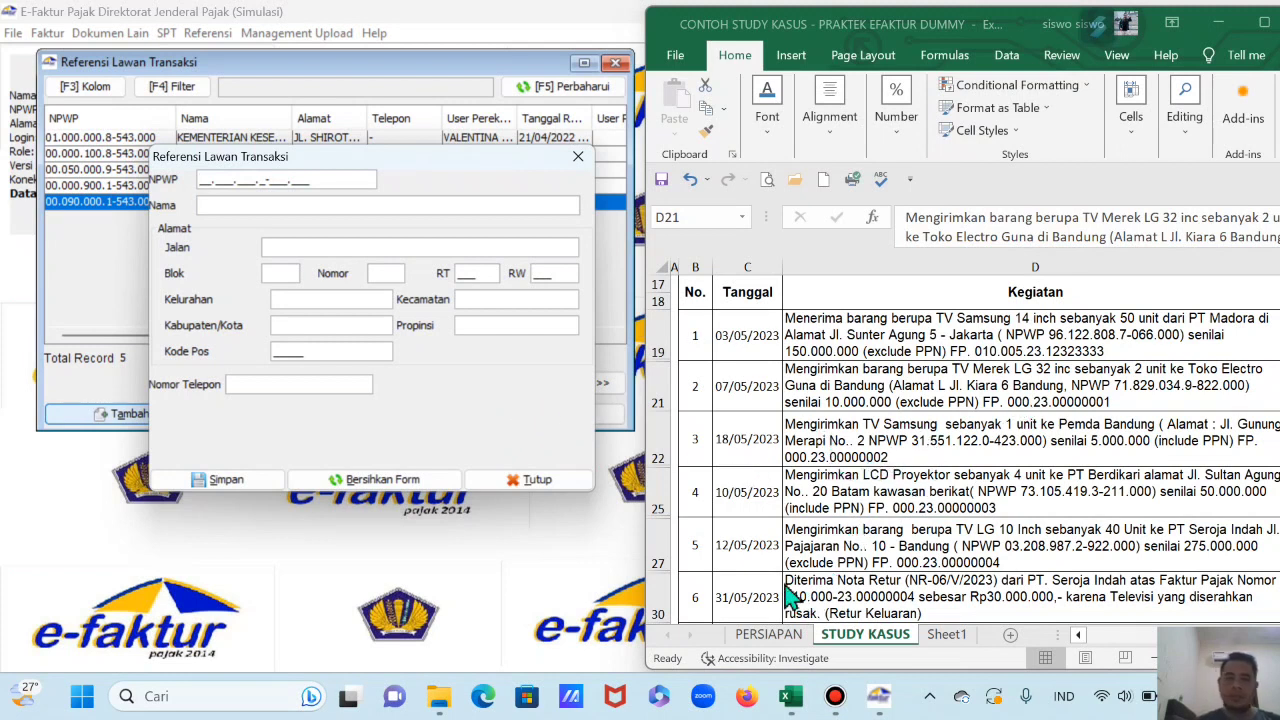
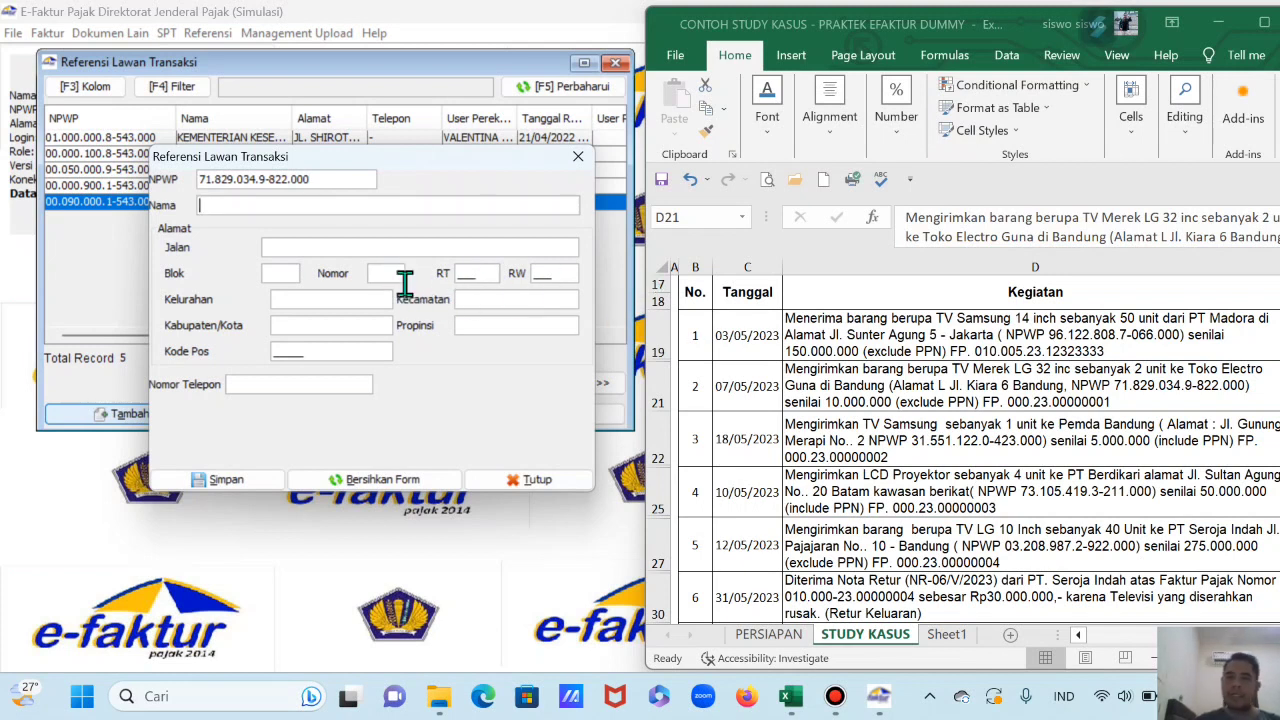
# Step: Enter the counterparty's tax number and correct its name to TOKO ELECTRO GUNA
pyautogui.write('Kiara')
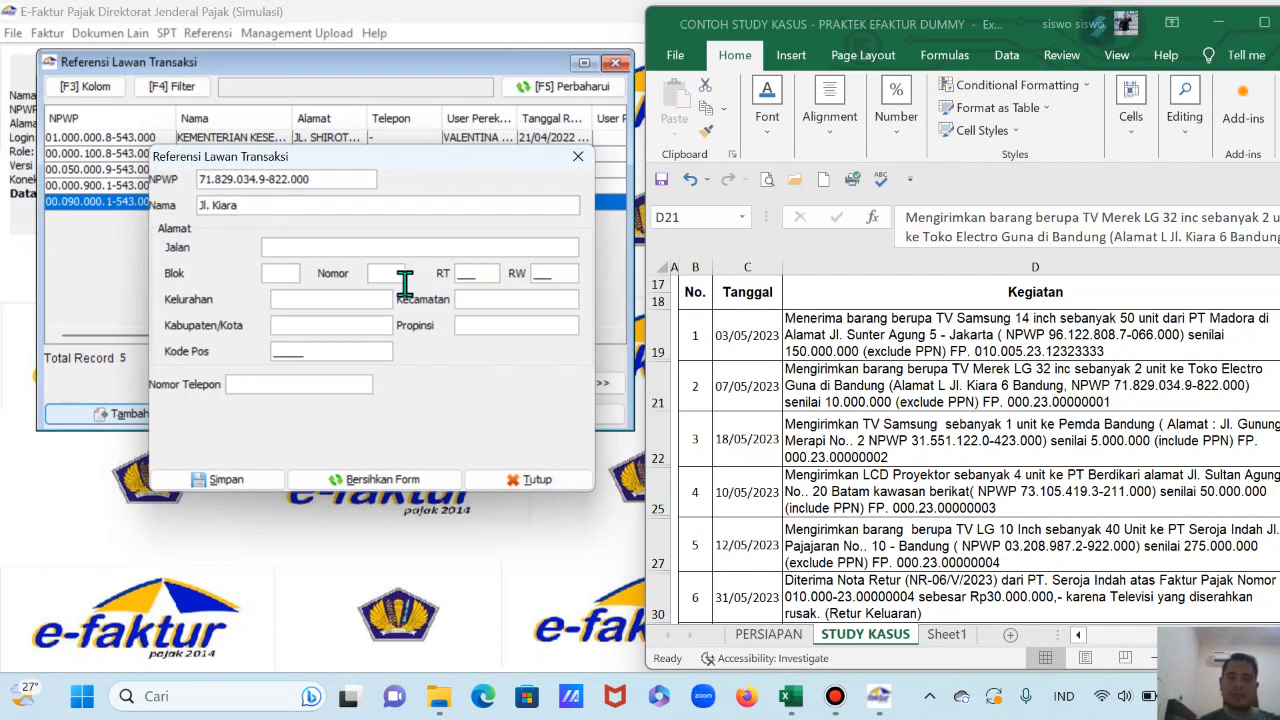
pyautogui.moveTo(263, 206); pyautogui.dragTo(185, 225)
pyautogui.write('TOK')
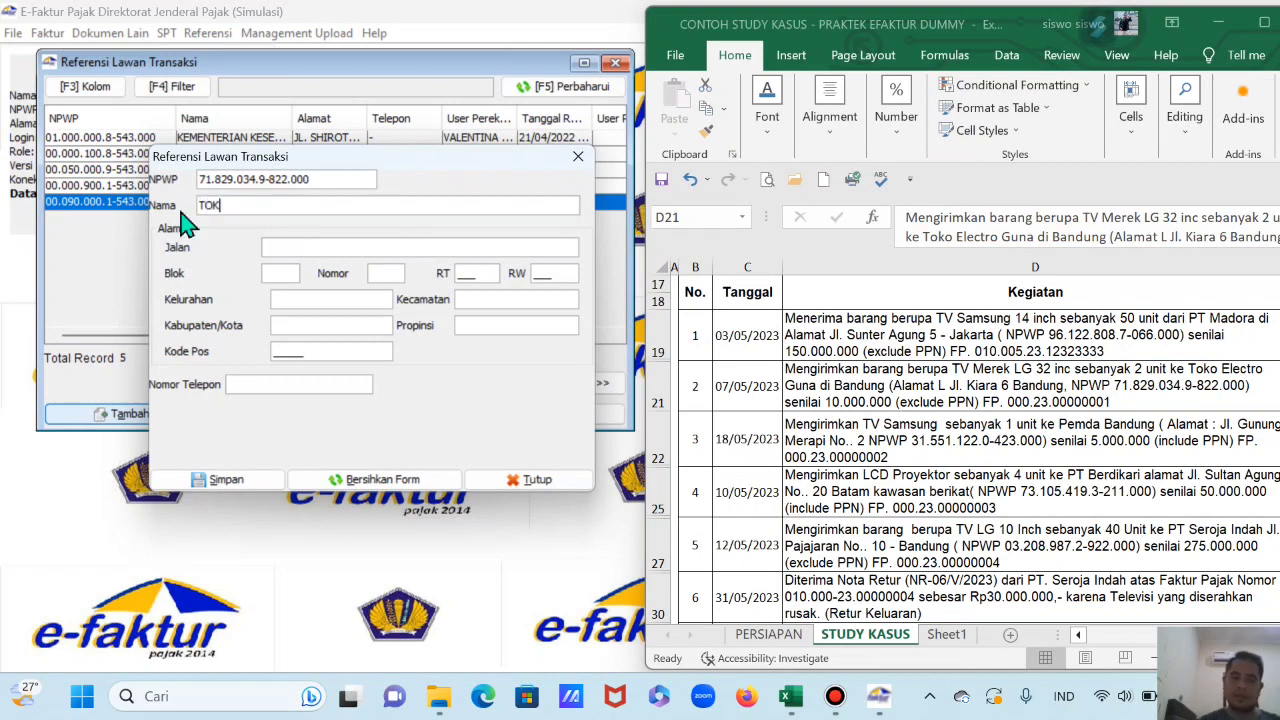
pyautogui.write('O ELECTRO GUNA')
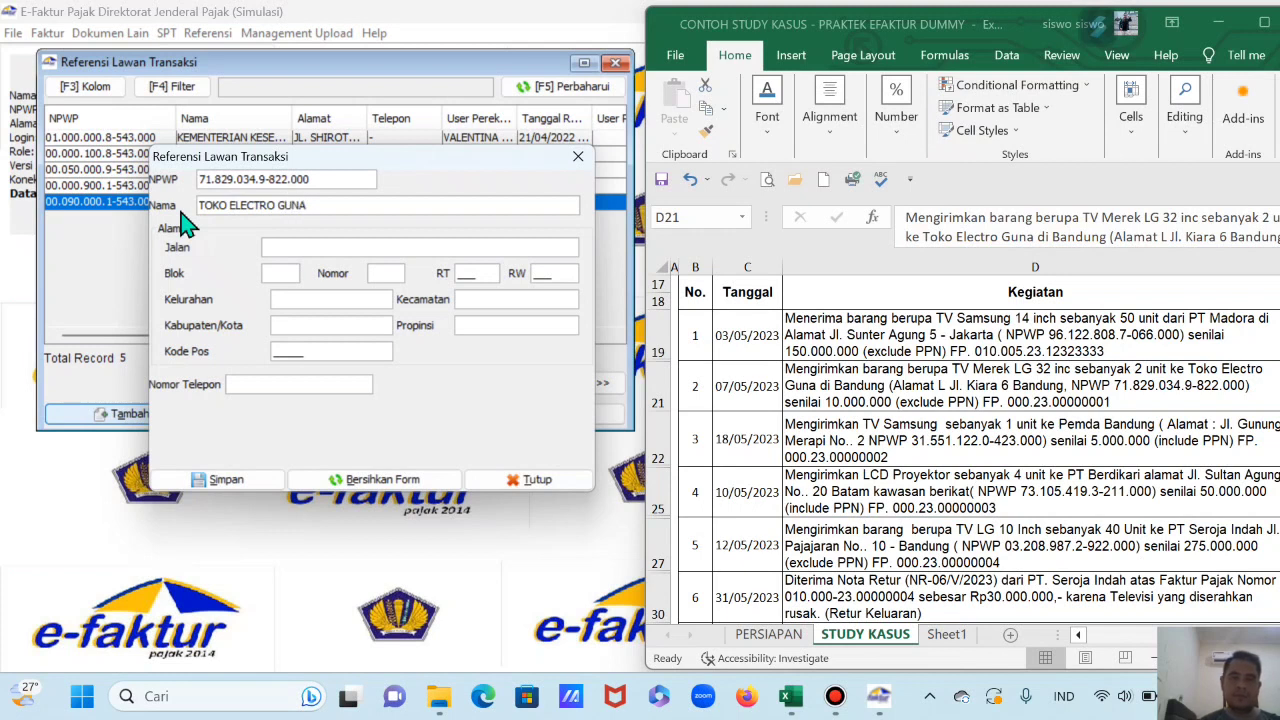
# Step: Fill in TOKO ELECTRO GUNA's street address in Bandung, Jawa Barat, and save the counterparty
pyautogui.click(334, 249)
pyautogui.write('Jl. Kiara')
pyautogui.press('Tab')
pyautogui.write('000')
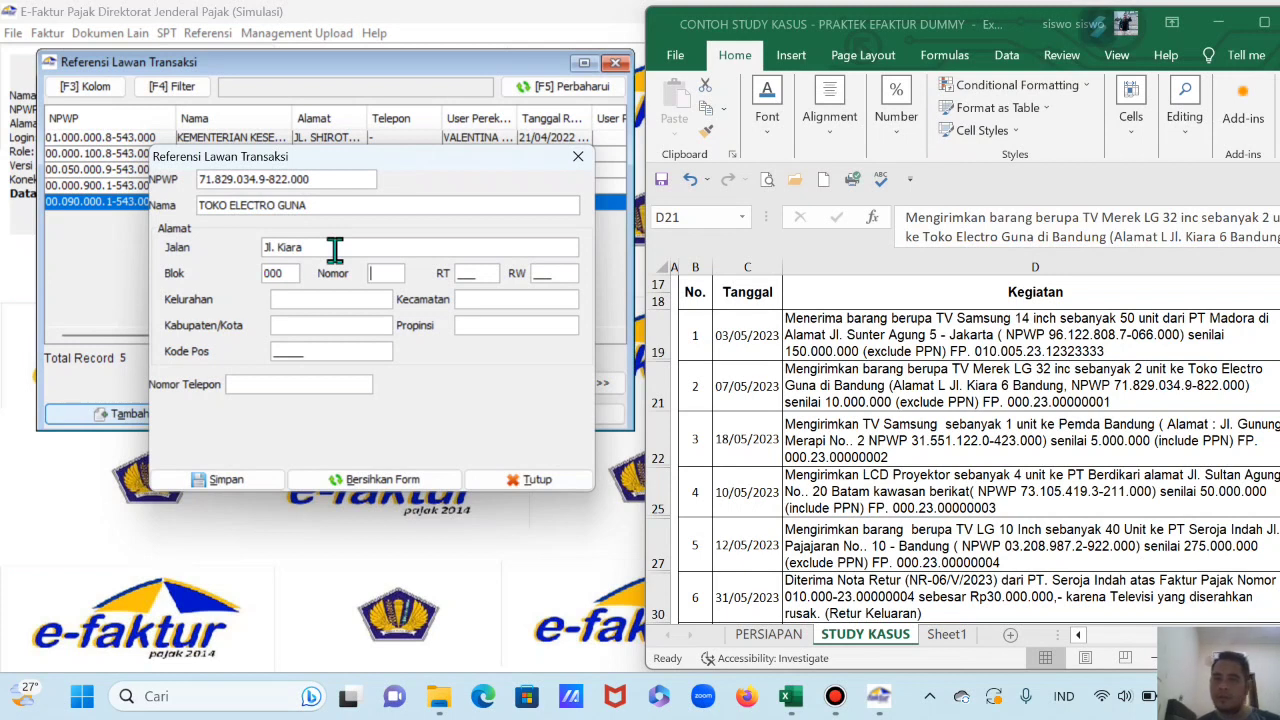
pyautogui.press('Tab')
pyautogui.write('6')
pyautogui.press('Tab')
pyautogui.write('000')
pyautogui.press('Tab')
pyautogui.write('00')
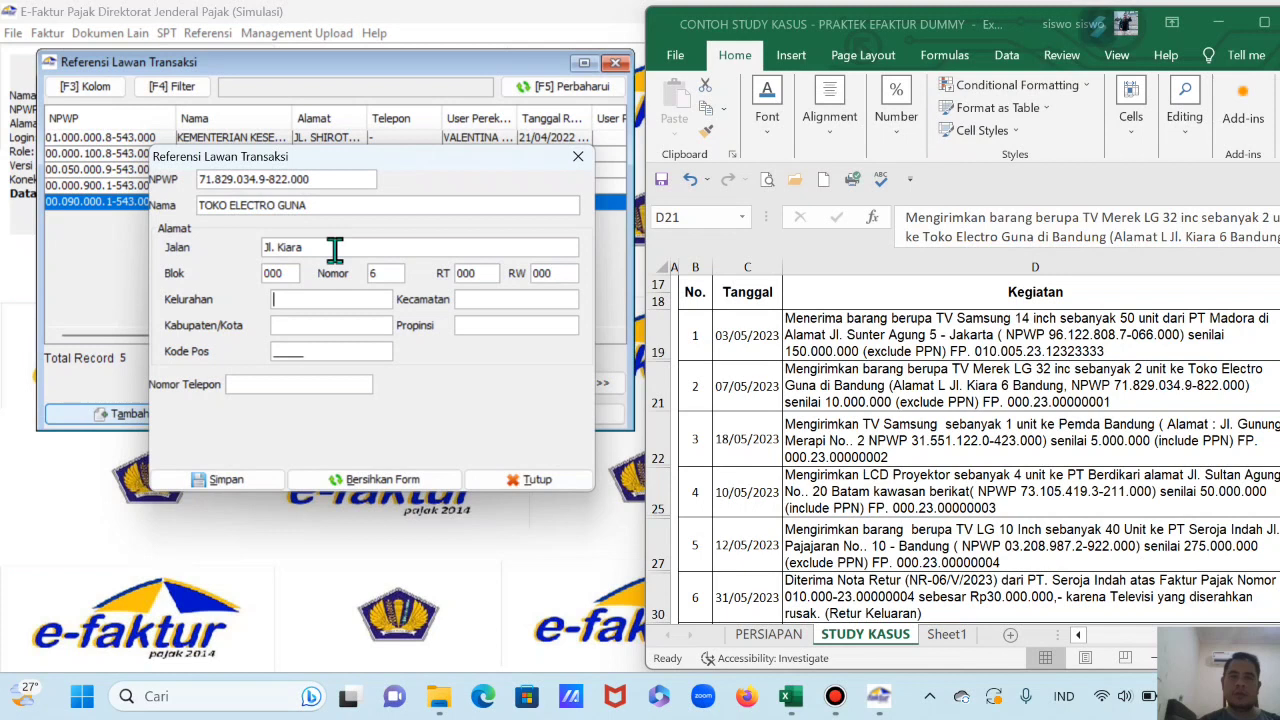
pyautogui.write('Bandung')
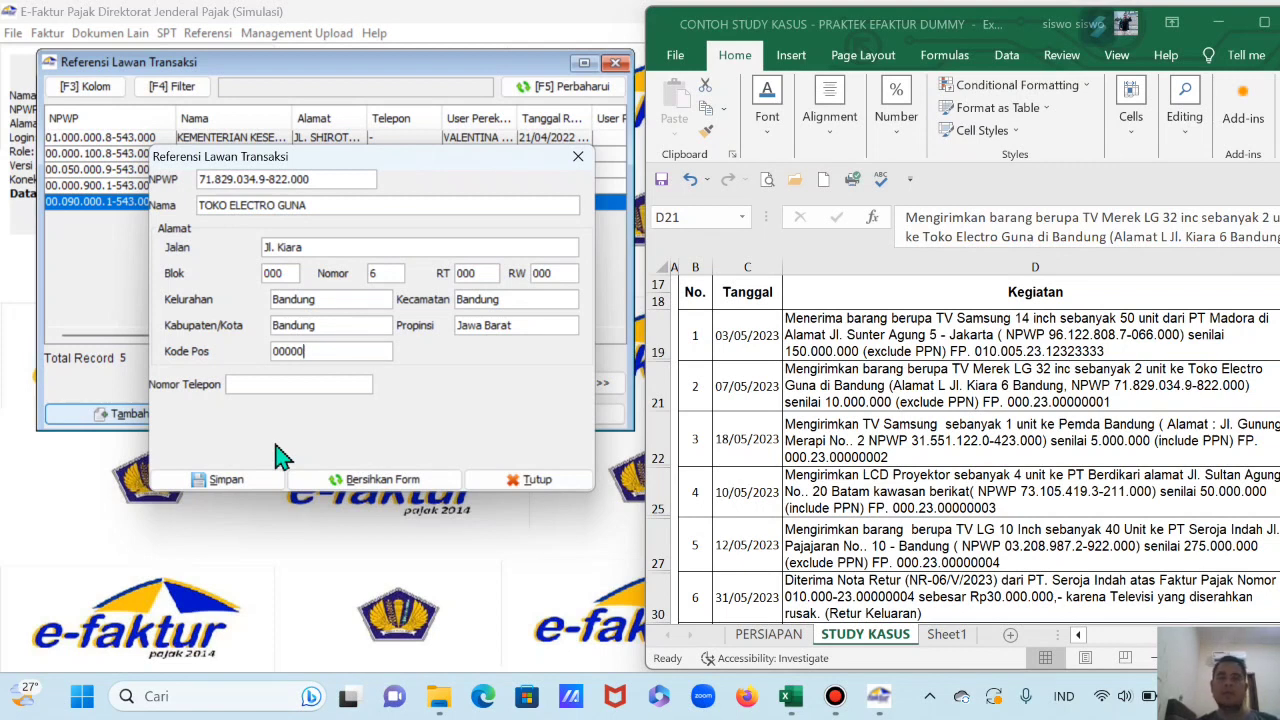
pyautogui.click(240, 480)
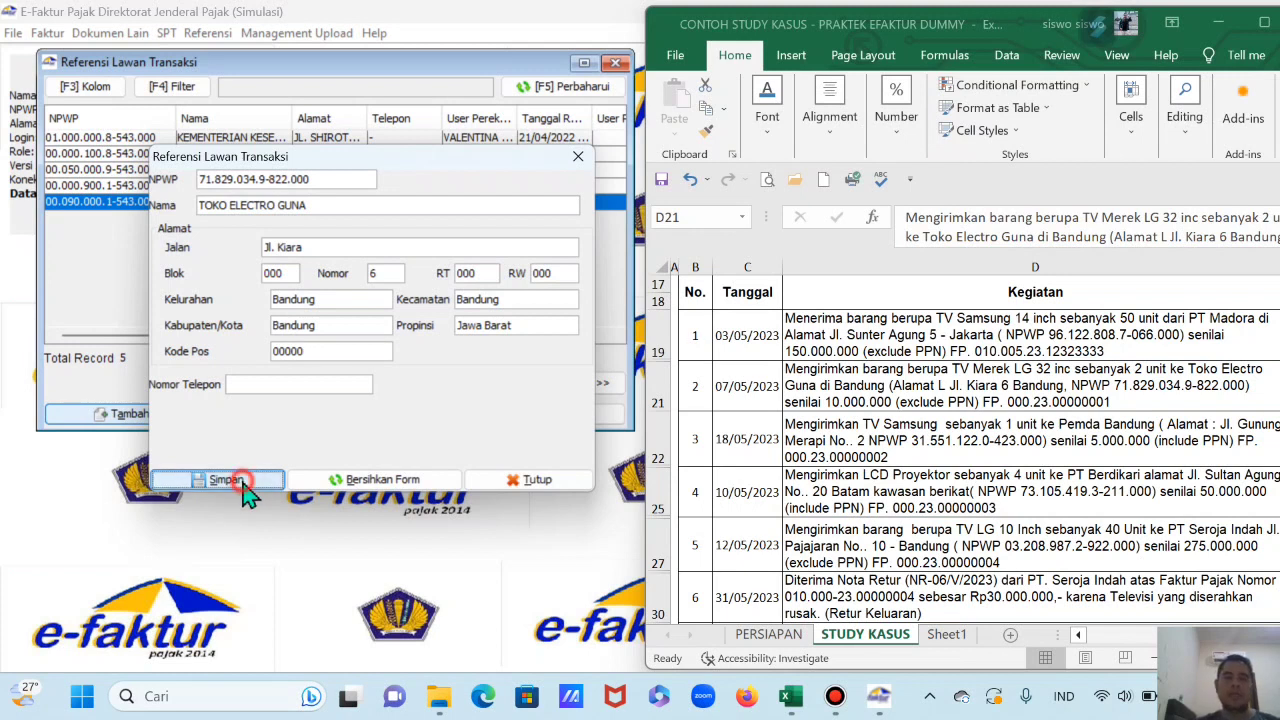
# Step: Decline adding another counterparty, then review the transactions, including LCD Proyektor, in the Excel case sheet
pyautogui.click(416, 356)
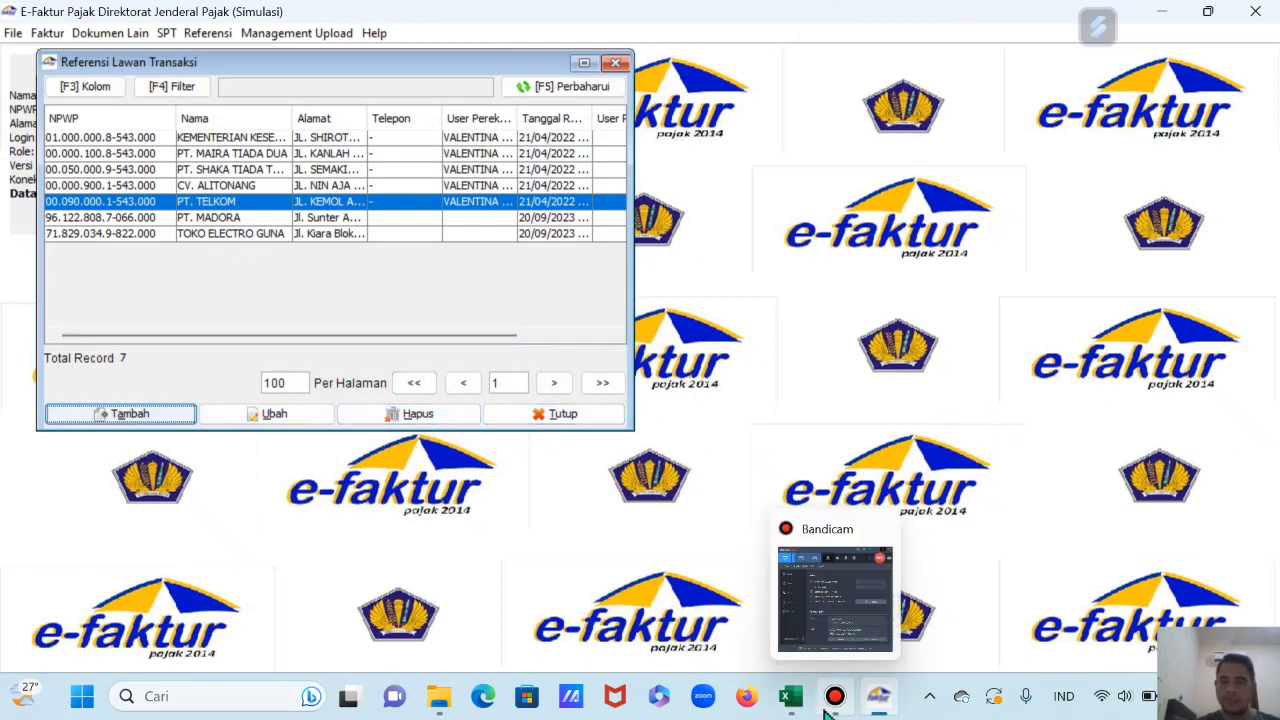
pyautogui.click(791, 697)
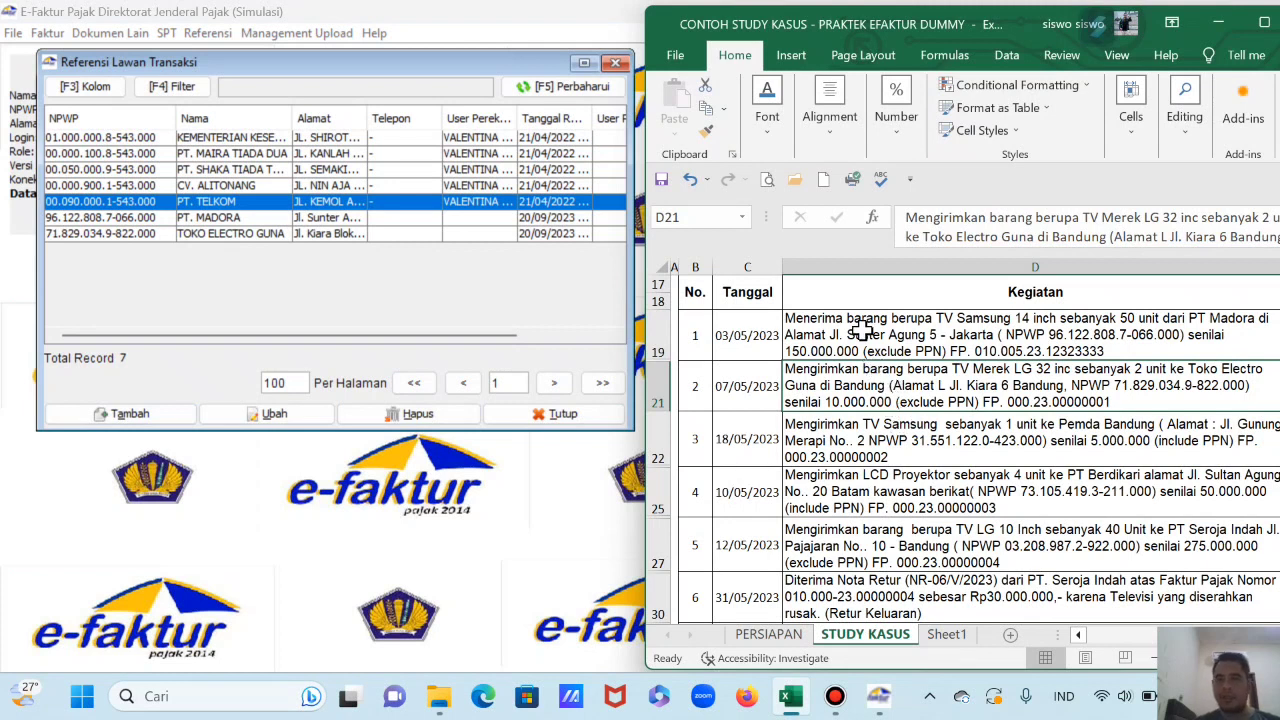
pyautogui.click(864, 446)
pyautogui.scroll(-1, 864, 452)
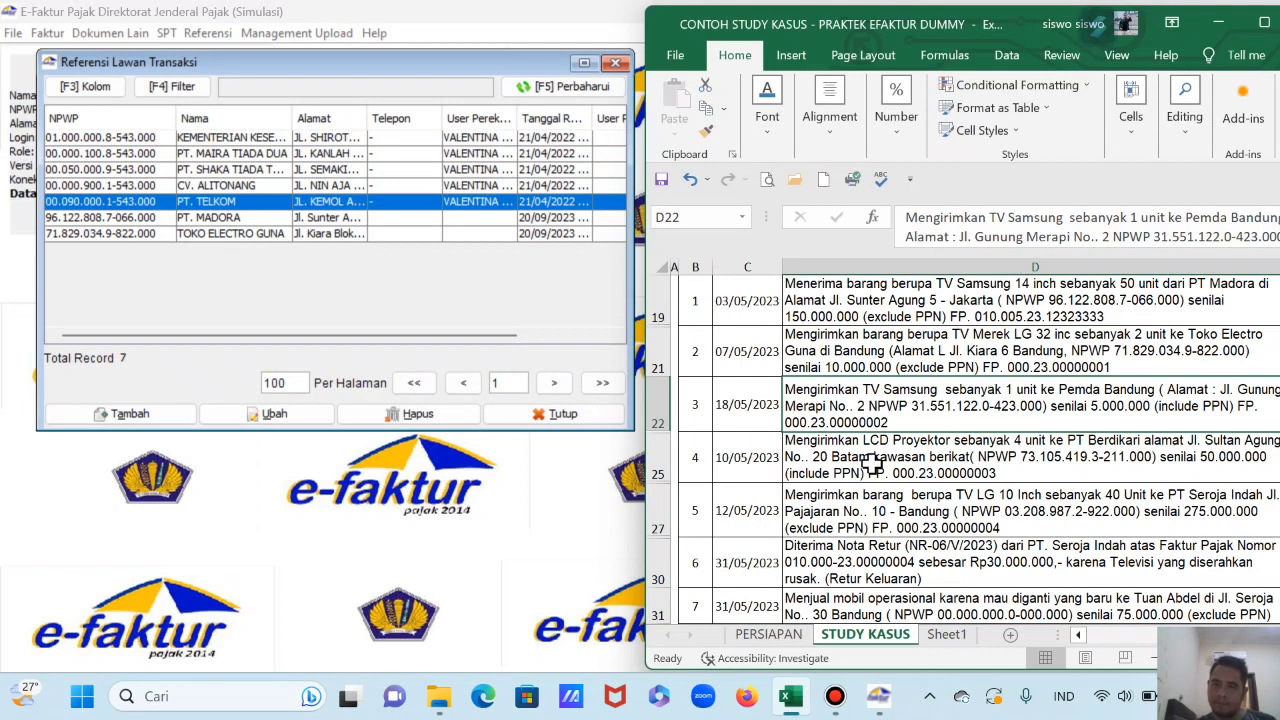
pyautogui.click(905, 466)
pyautogui.click(907, 420)
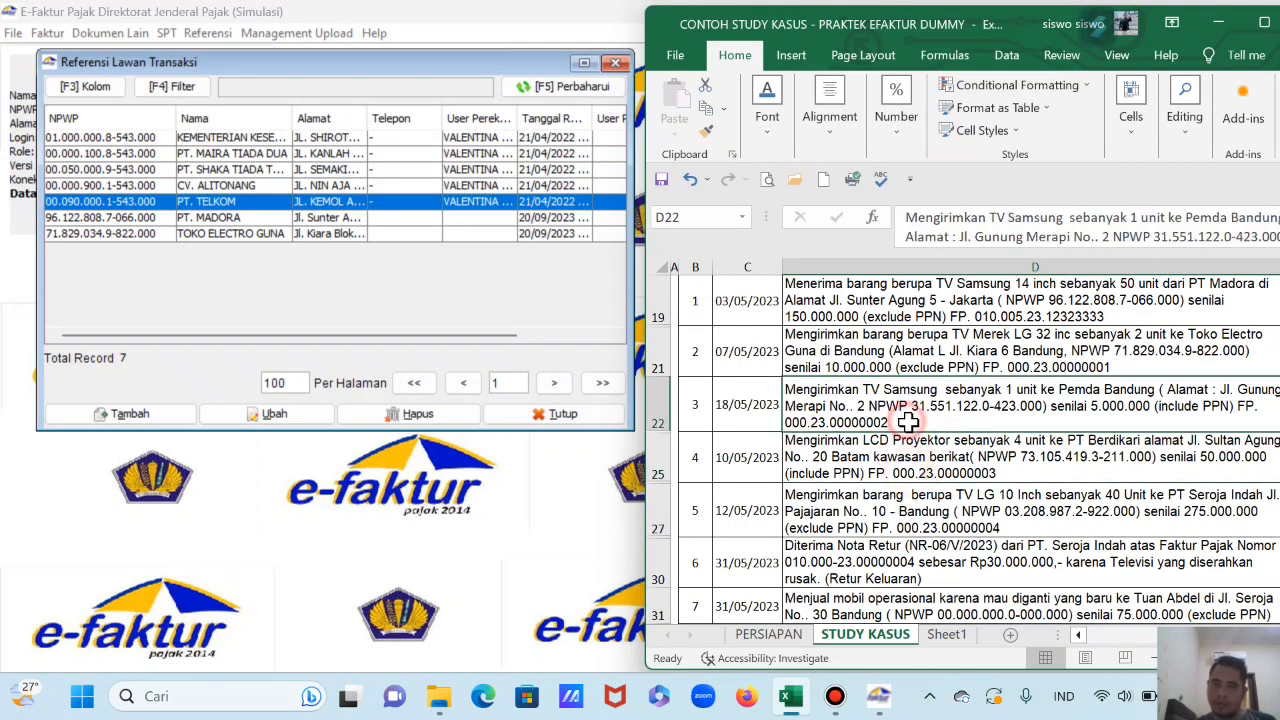
pyautogui.scroll(-1, 907, 430)
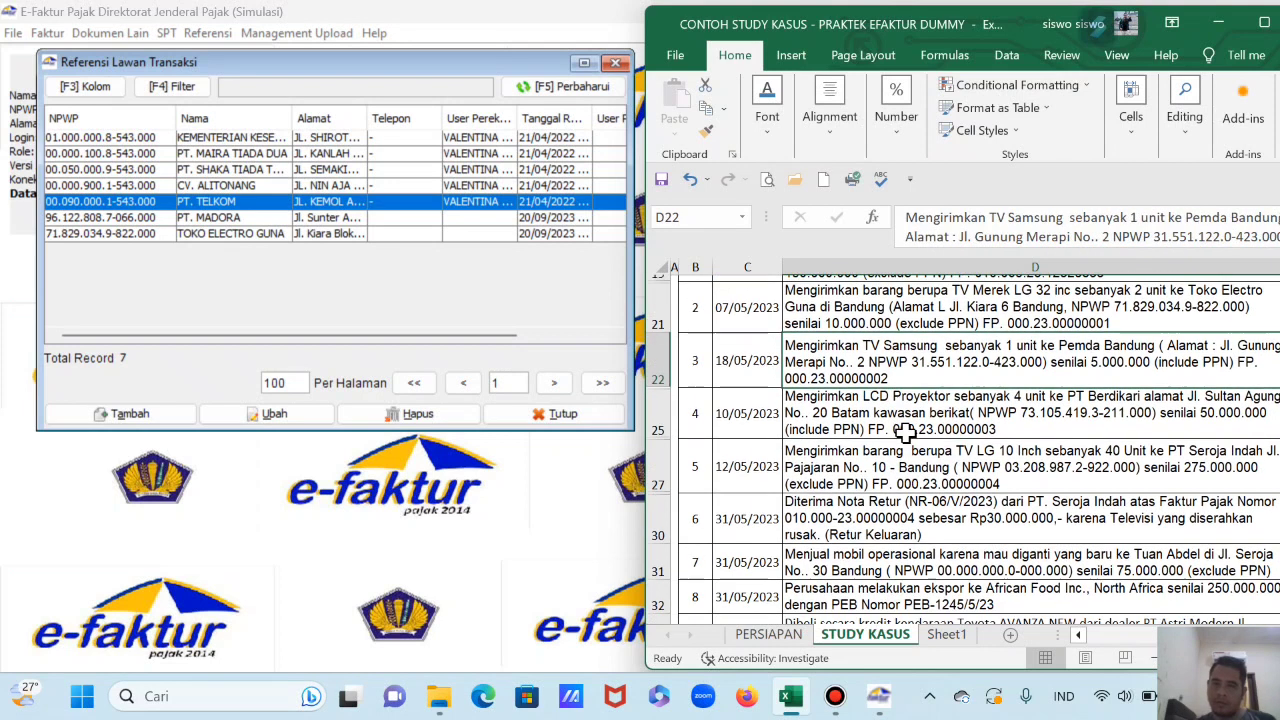
pyautogui.scroll(2, 907, 432)
pyautogui.click(889, 349)
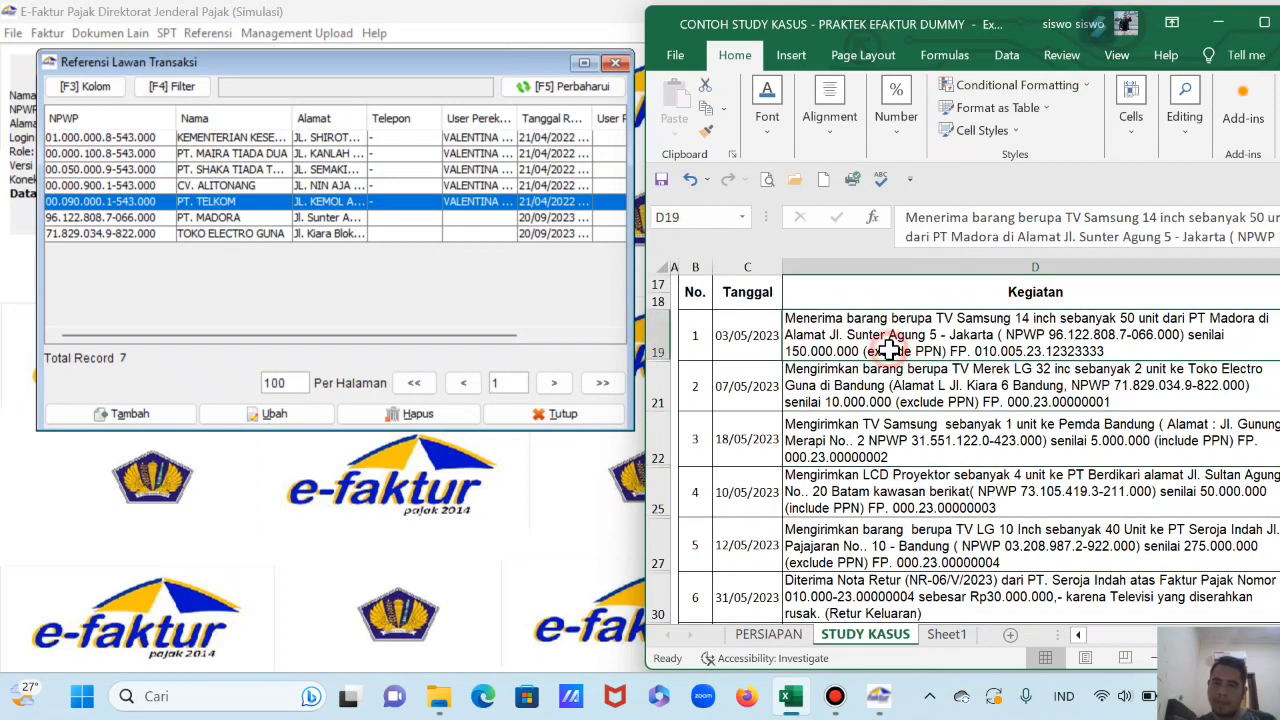
# Step: Restore e-Faktur from full screen and resize it to sit left of Excel
pyautogui.click(617, 66)
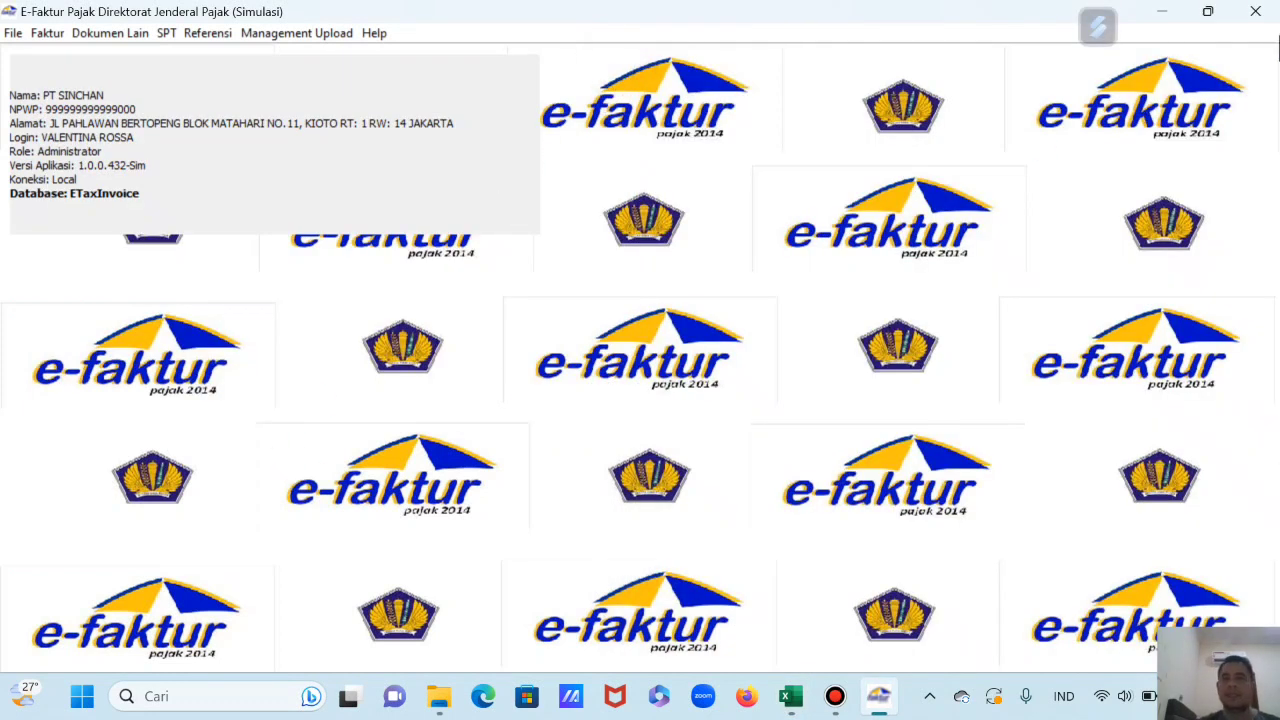
pyautogui.click(796, 700)
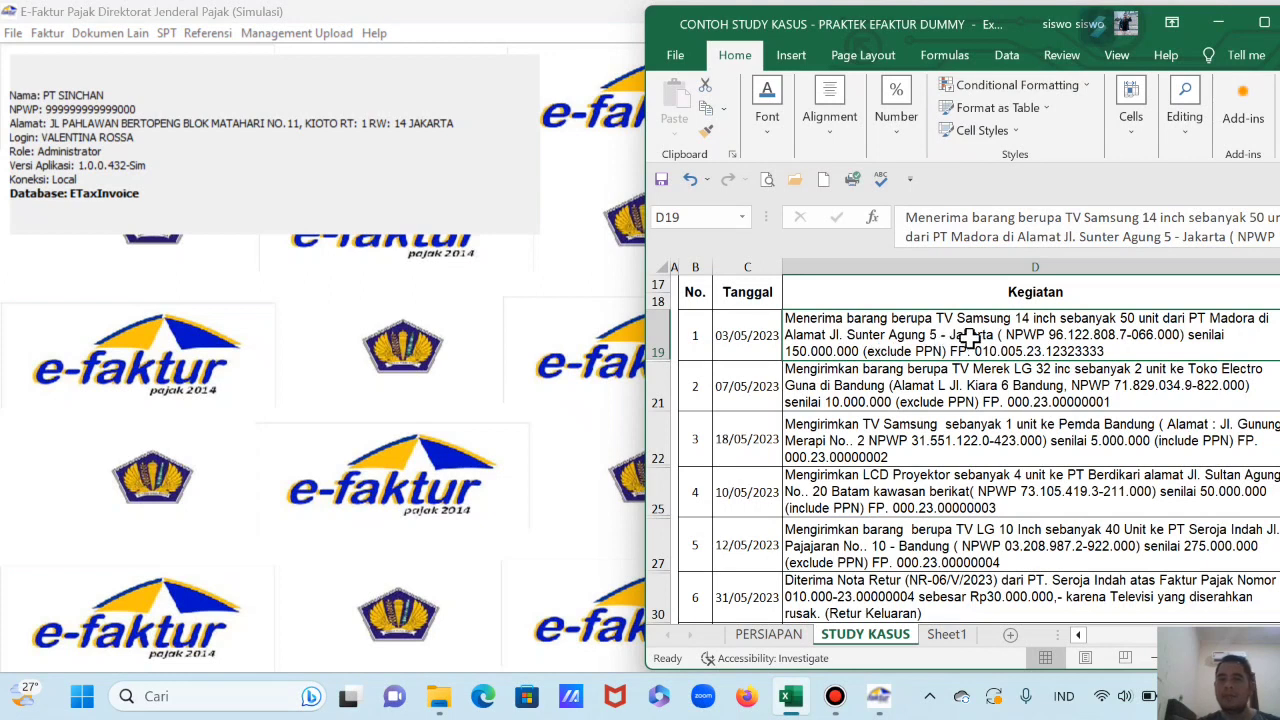
pyautogui.click(318, 345)
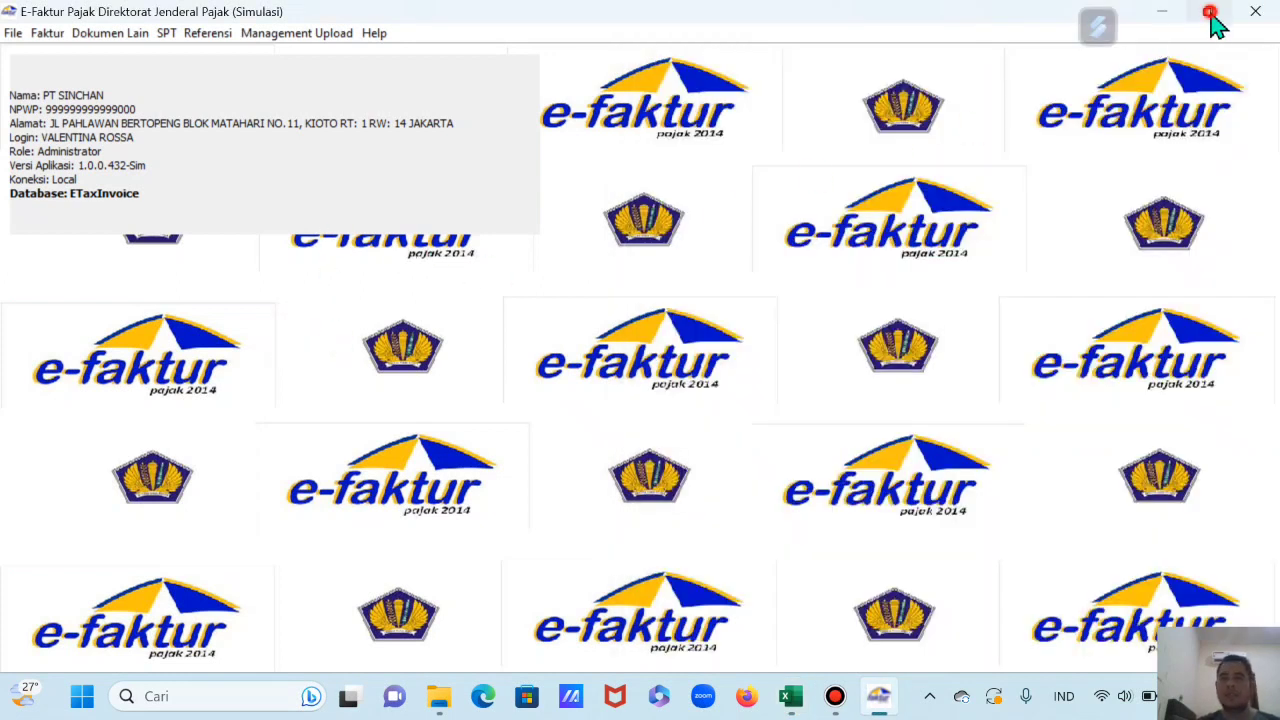
pyautogui.click(1209, 12)
pyautogui.moveTo(560, 192); pyautogui.dragTo(706, 249)
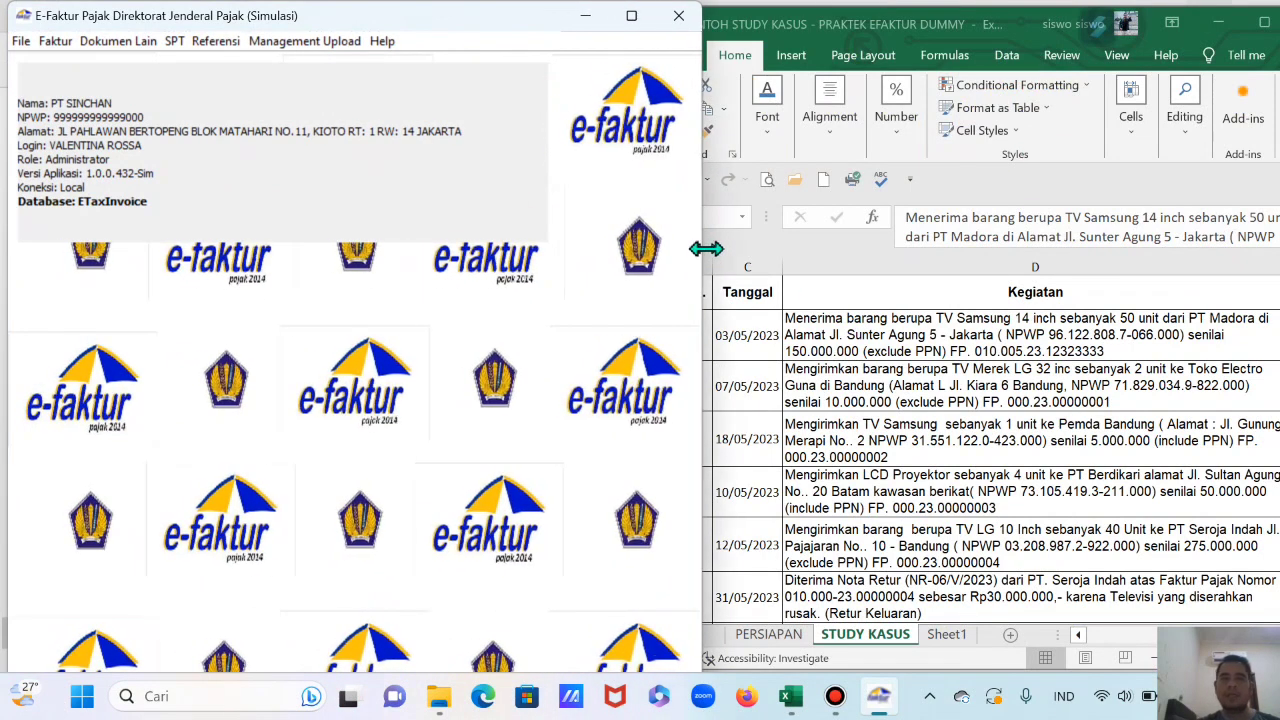
# Step: Choose Faktur > Pajak Masukan > Administrasi Faktur to show the empty input-invoice list
pyautogui.click(45, 47)
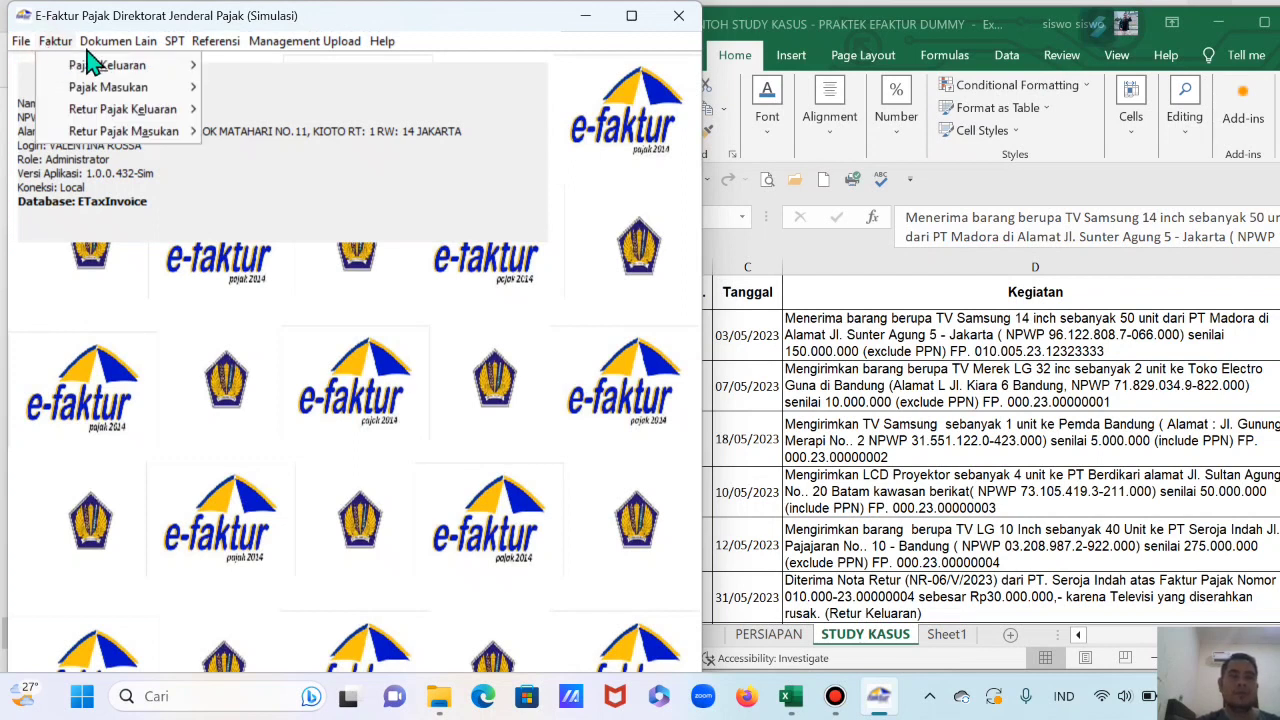
pyautogui.moveTo(75, 90)
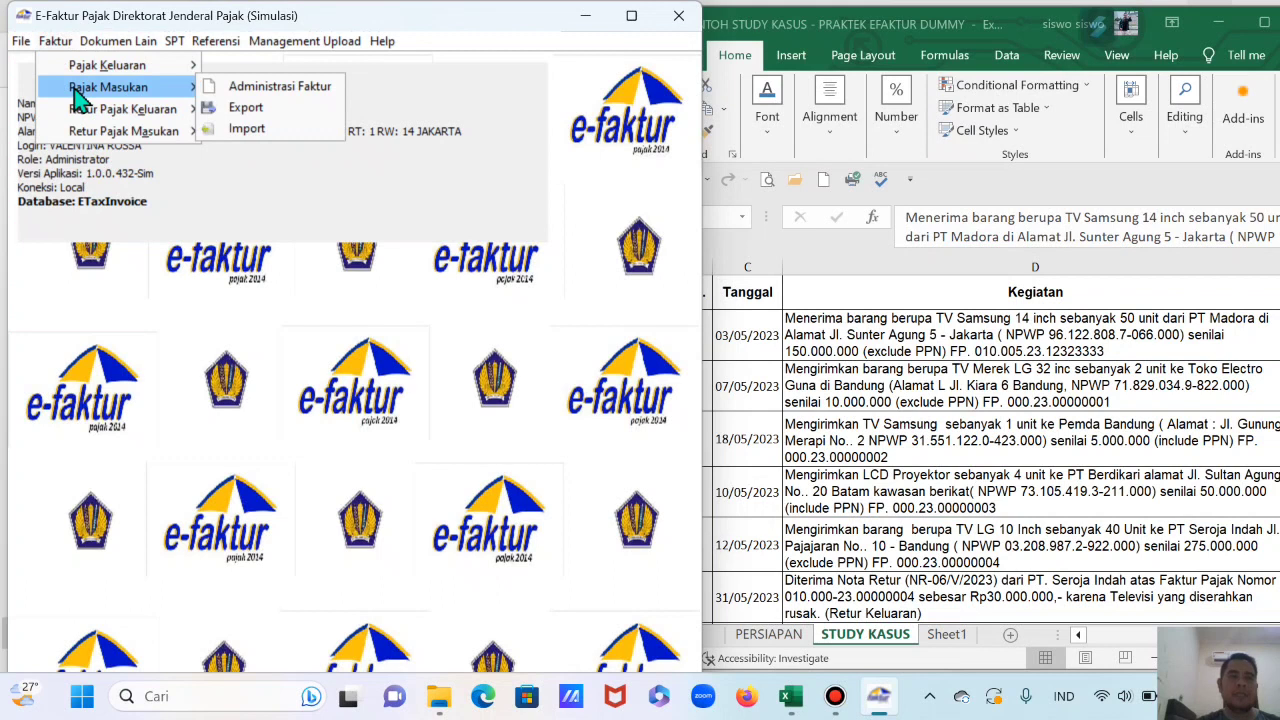
pyautogui.click(244, 90)
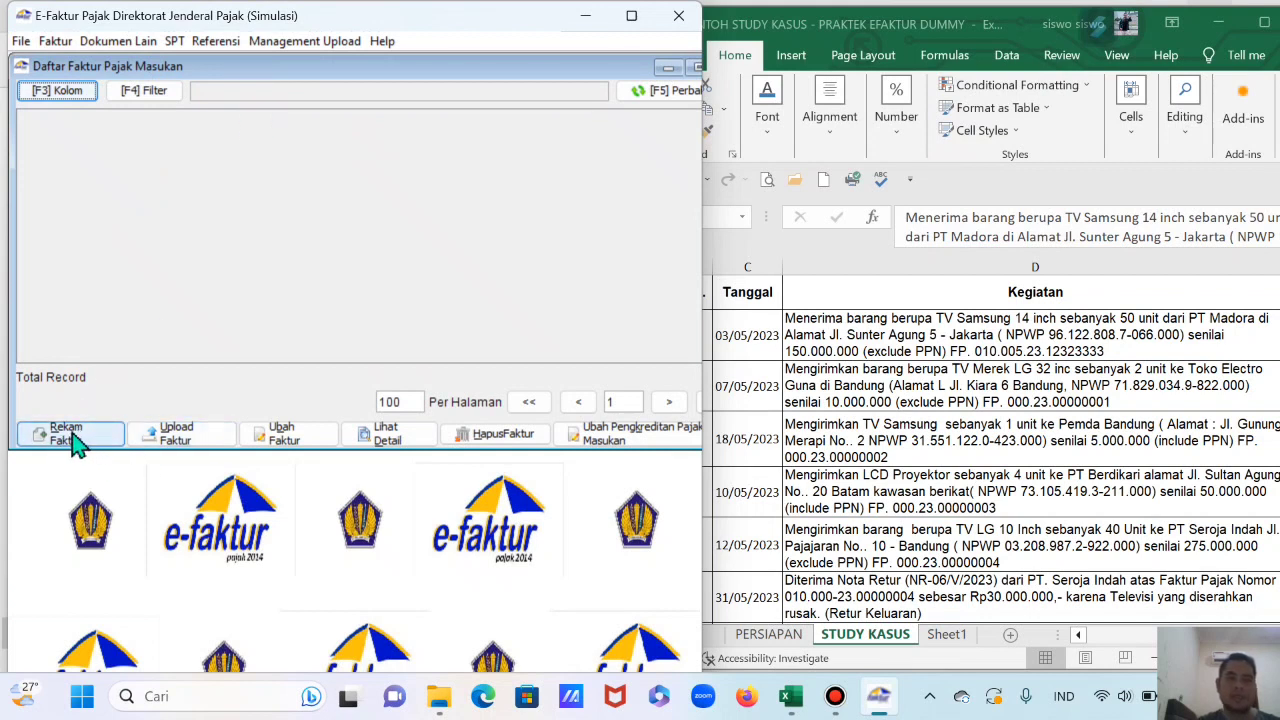
# Step: Start a new input tax invoice with number 010.005-23.12323333
pyautogui.click(70, 434)
pyautogui.moveTo(690, 110); pyautogui.dragTo(410, 137)
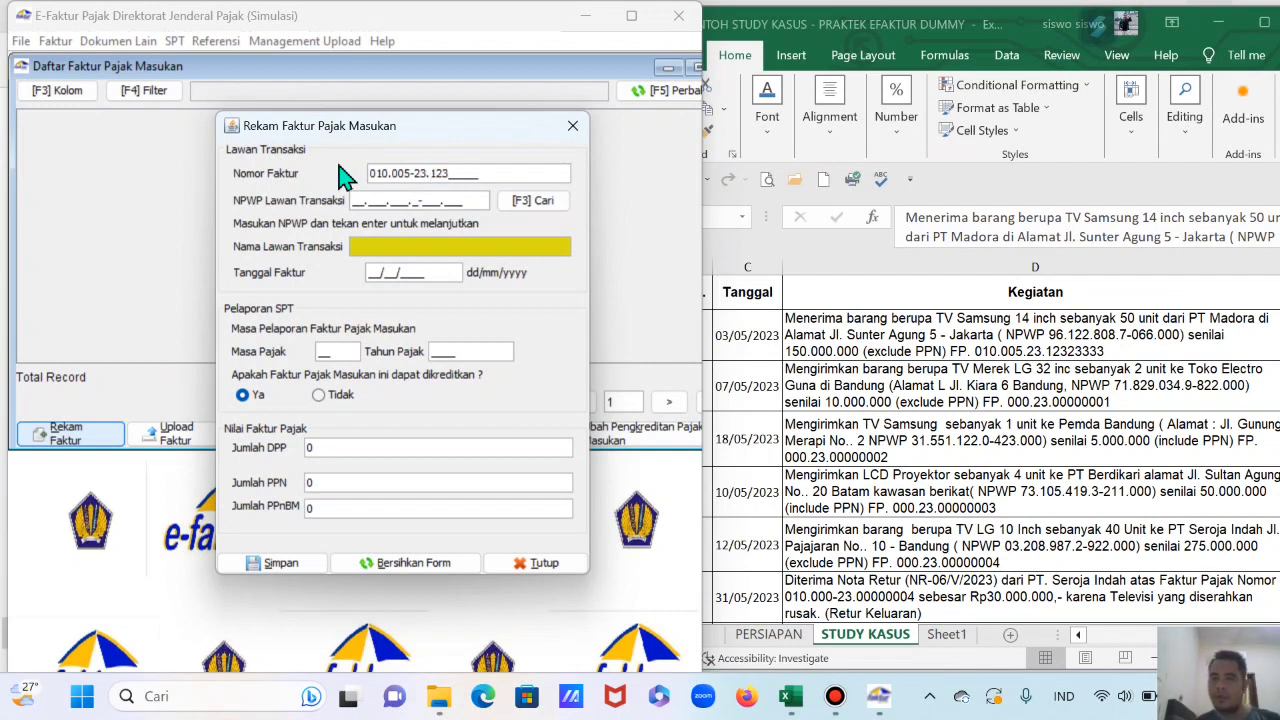
pyautogui.write('23333')
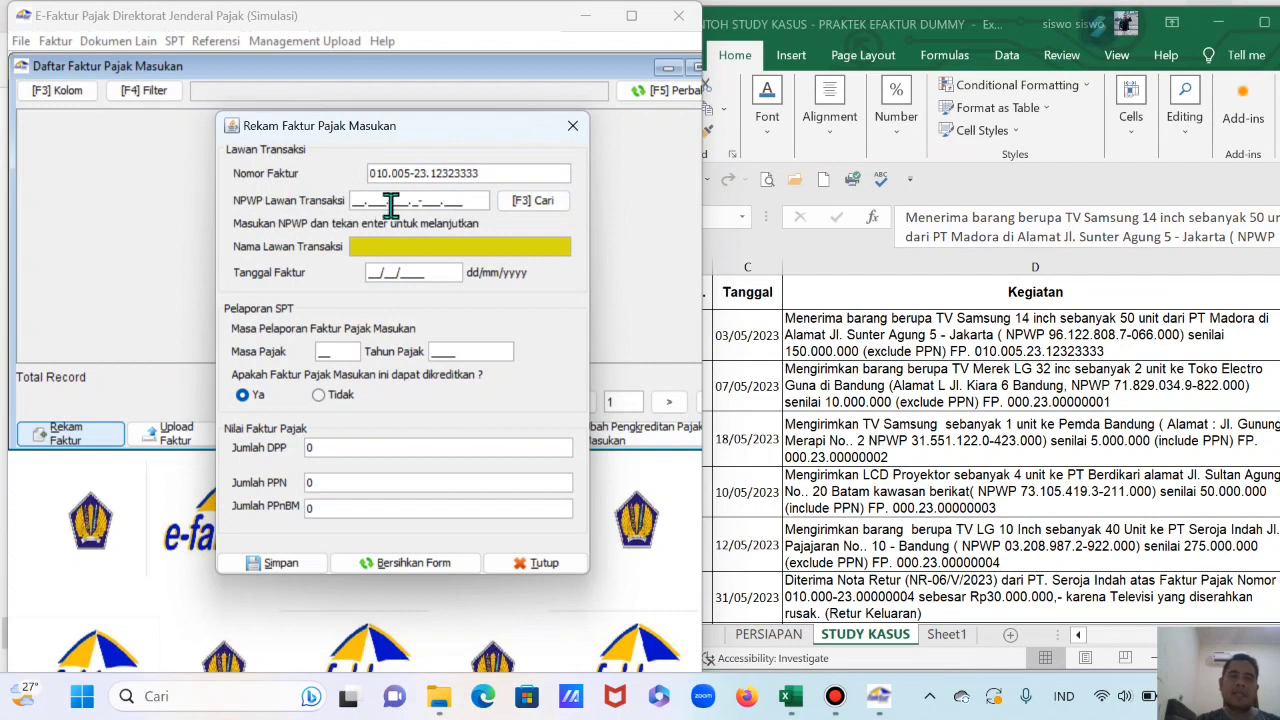
# Step: Look up the saved counterparties and pick PT. MADORA to fill its NPWP and name
pyautogui.click(545, 205)
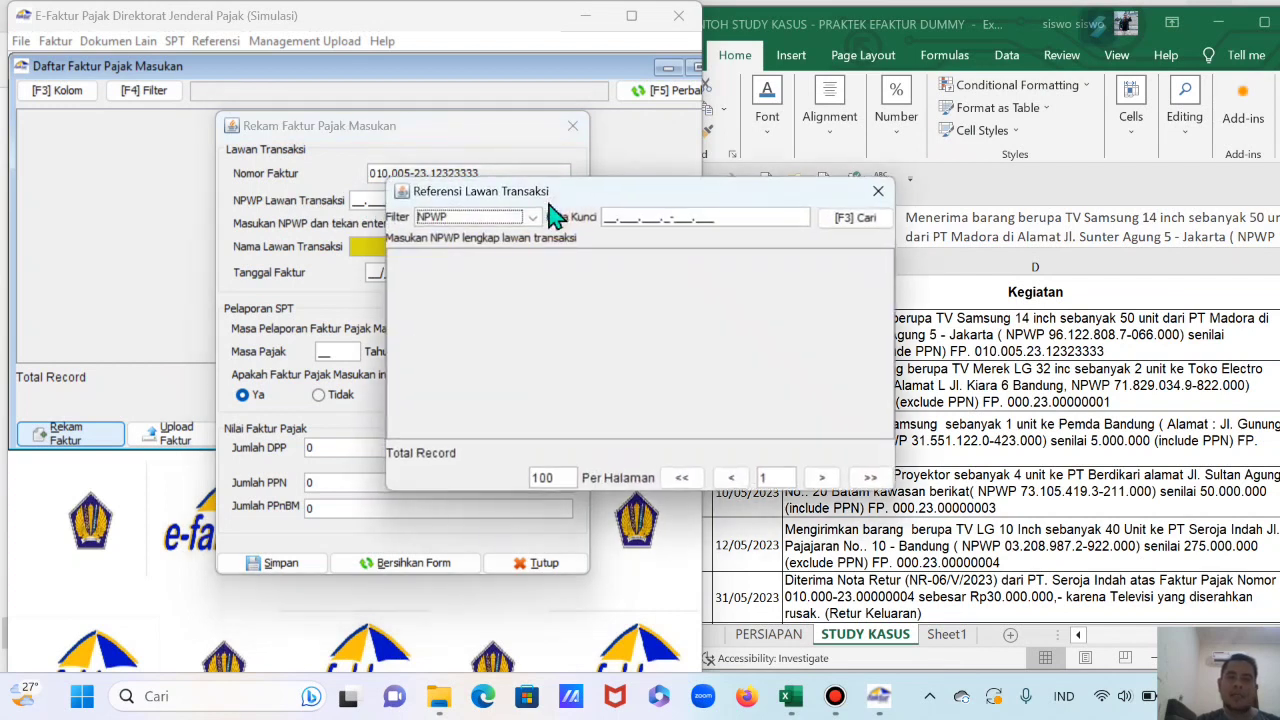
pyautogui.click(850, 217)
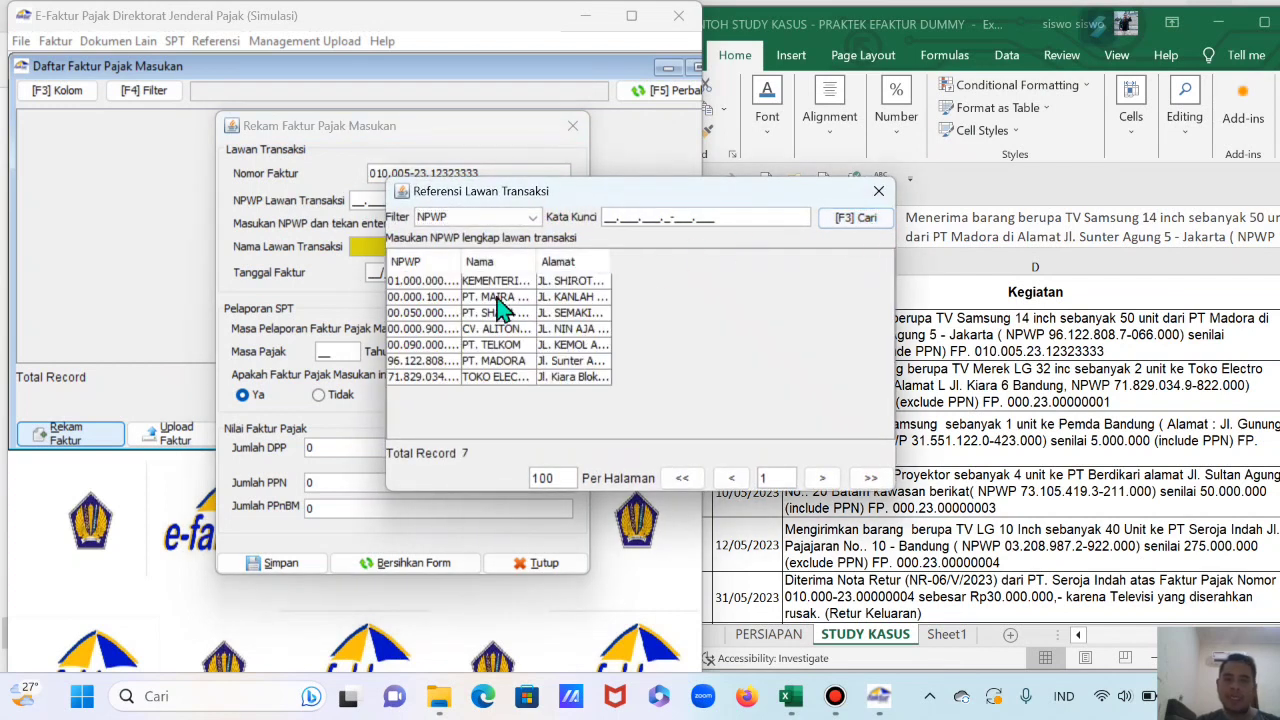
pyautogui.moveTo(686, 198); pyautogui.dragTo(533, 180)
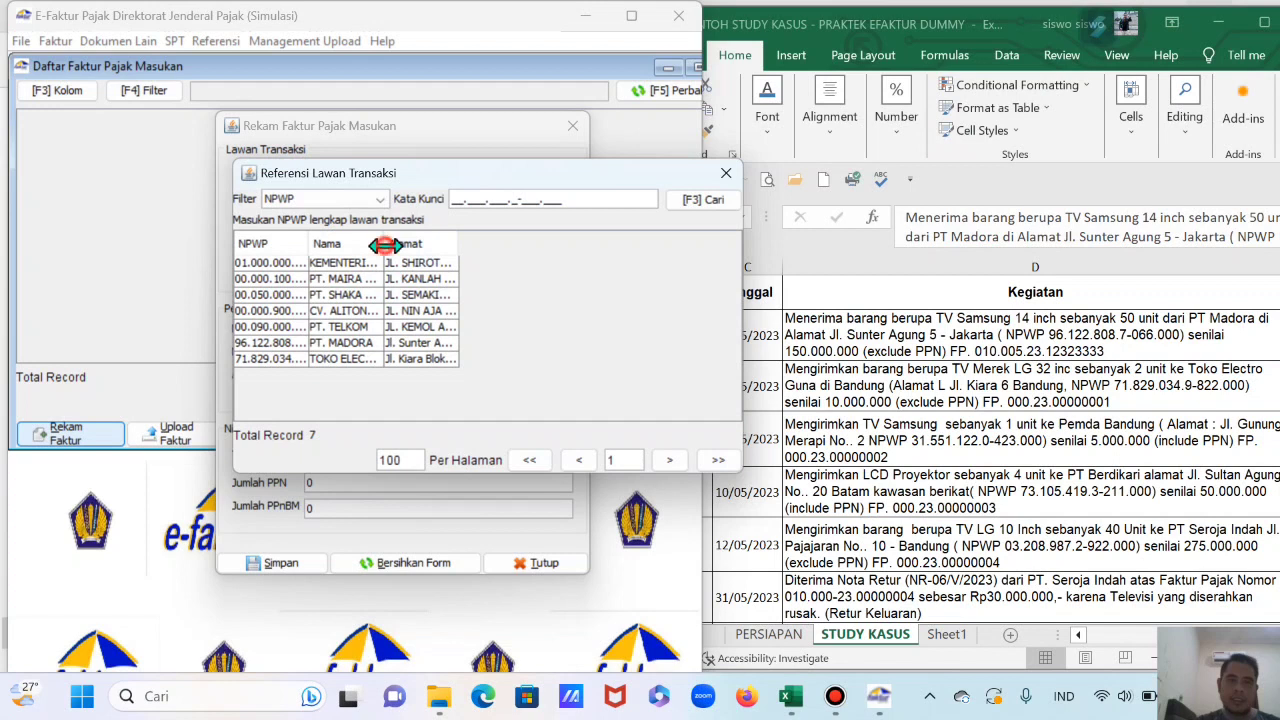
pyautogui.moveTo(384, 244); pyautogui.dragTo(437, 275)
pyautogui.click(362, 345)
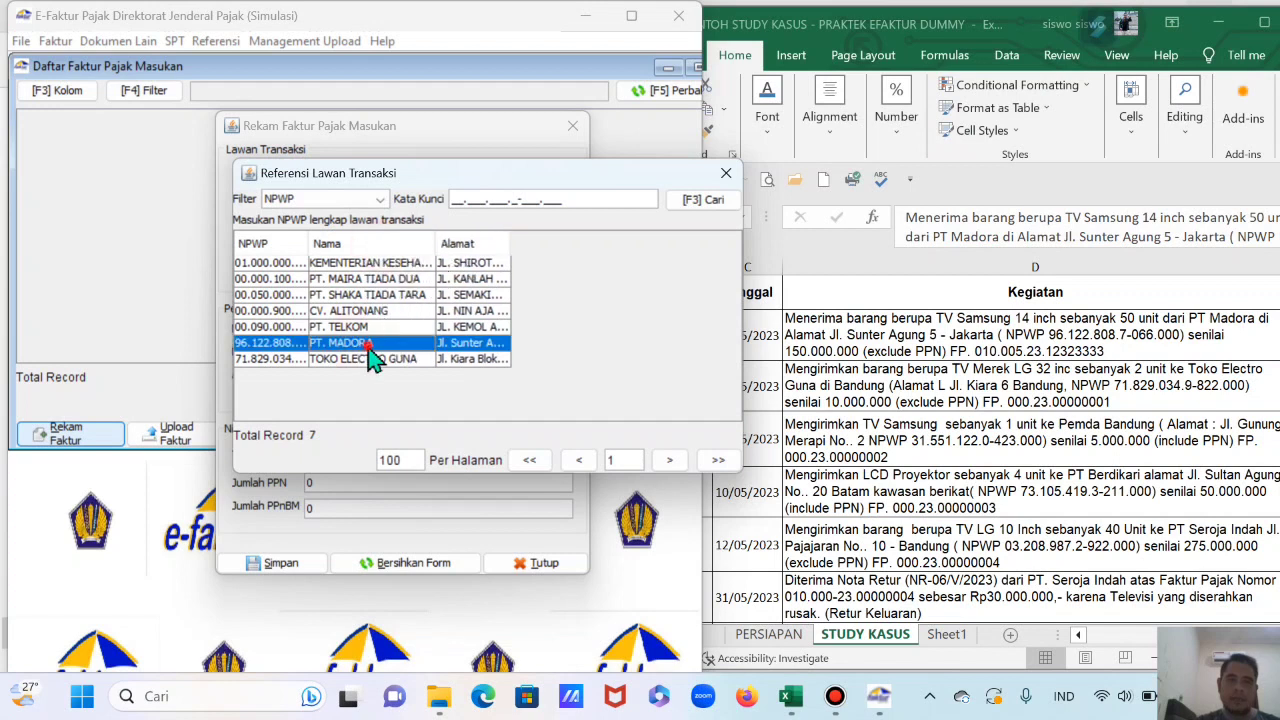
pyautogui.doubleClick(368, 345)
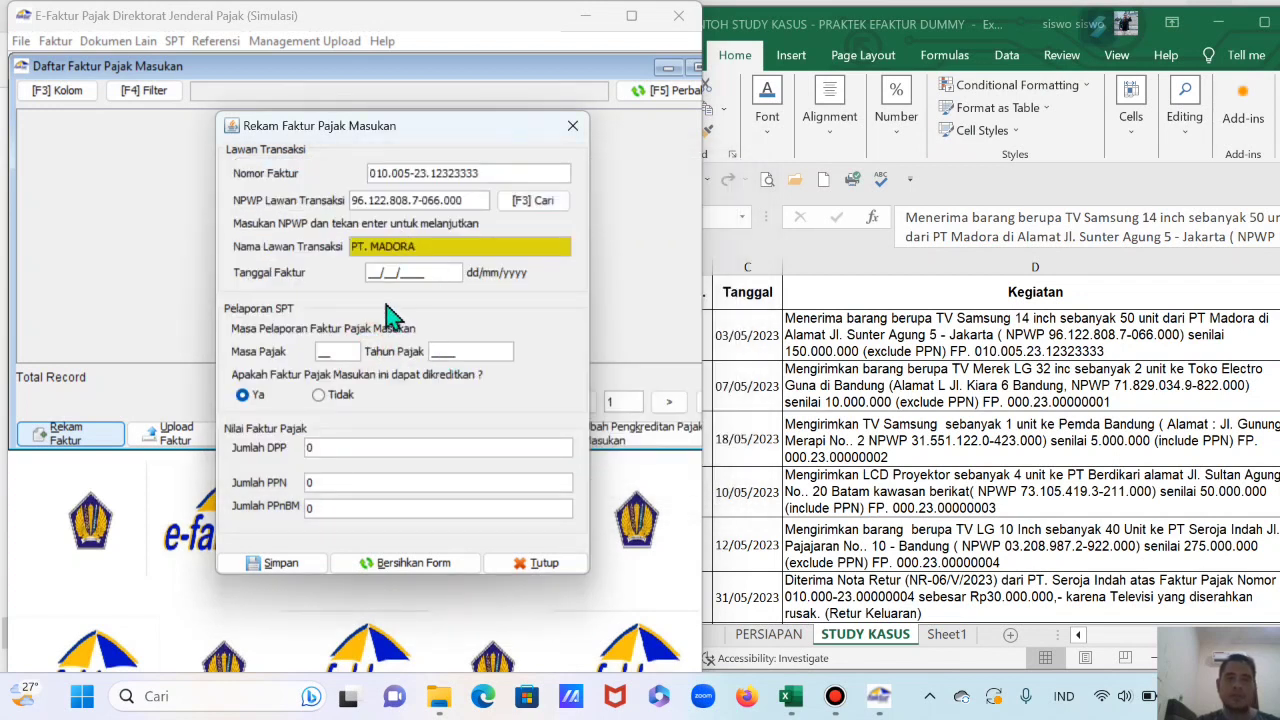
# Step: Enter invoice date 03/05/2023, period 05/2023 and DPP 150.000.000, giving PPN 16.500.000
pyautogui.click(754, 341)
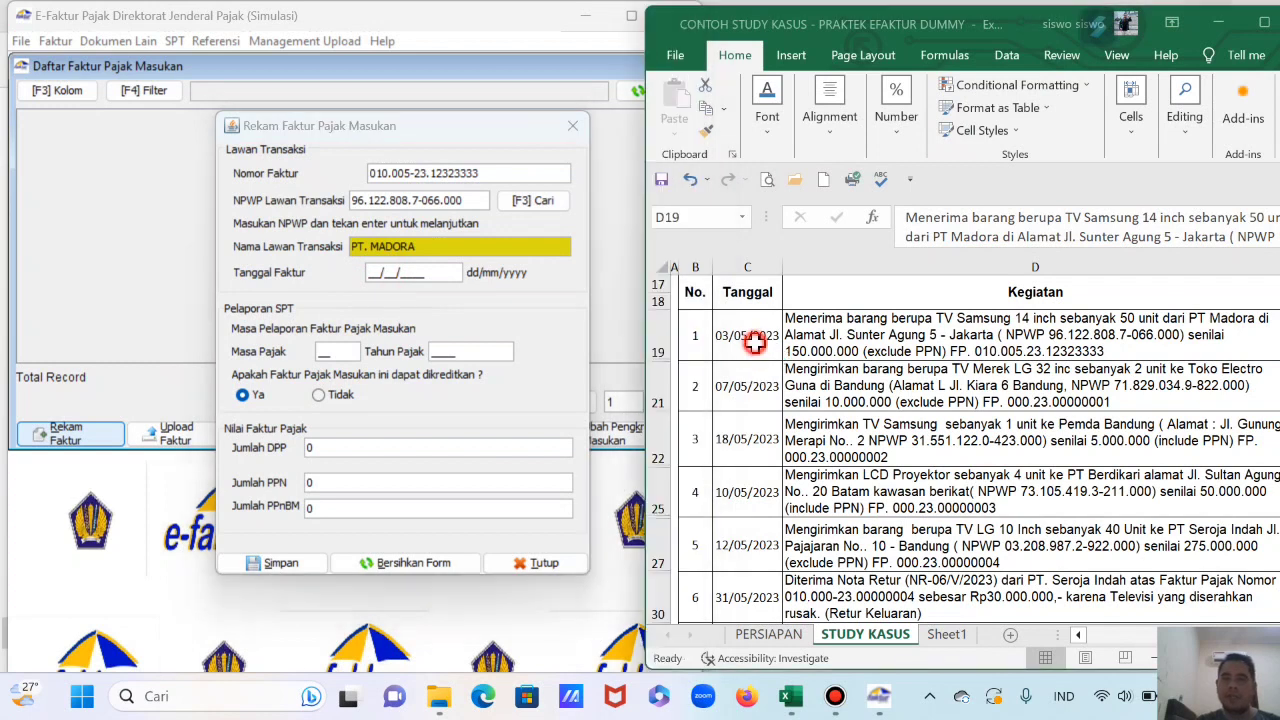
pyautogui.click(403, 371)
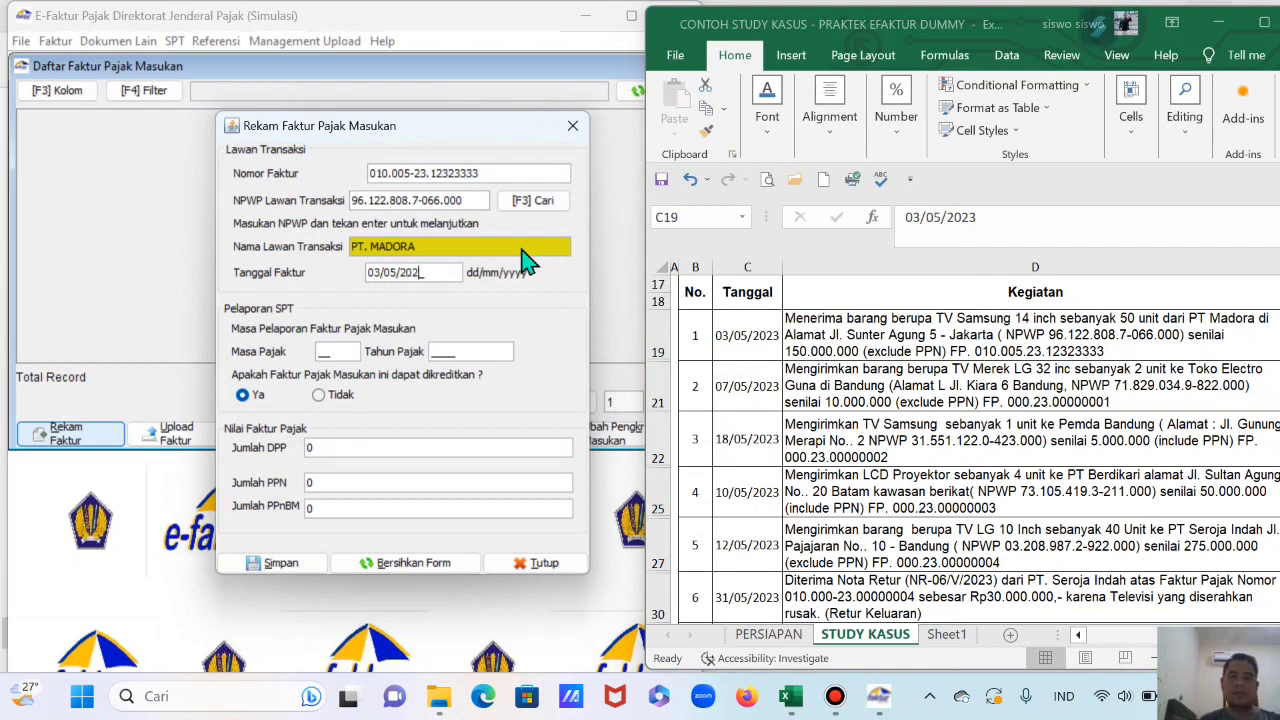
pyautogui.press('Return')
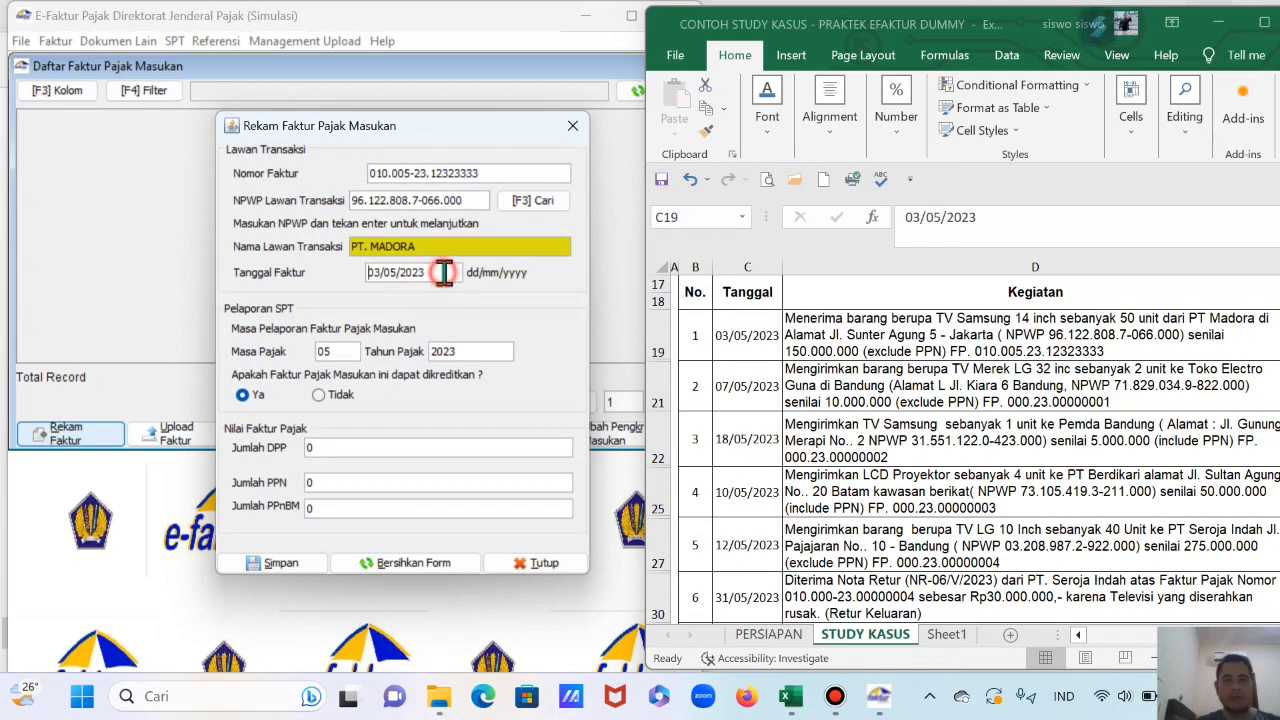
pyautogui.click(443, 273)
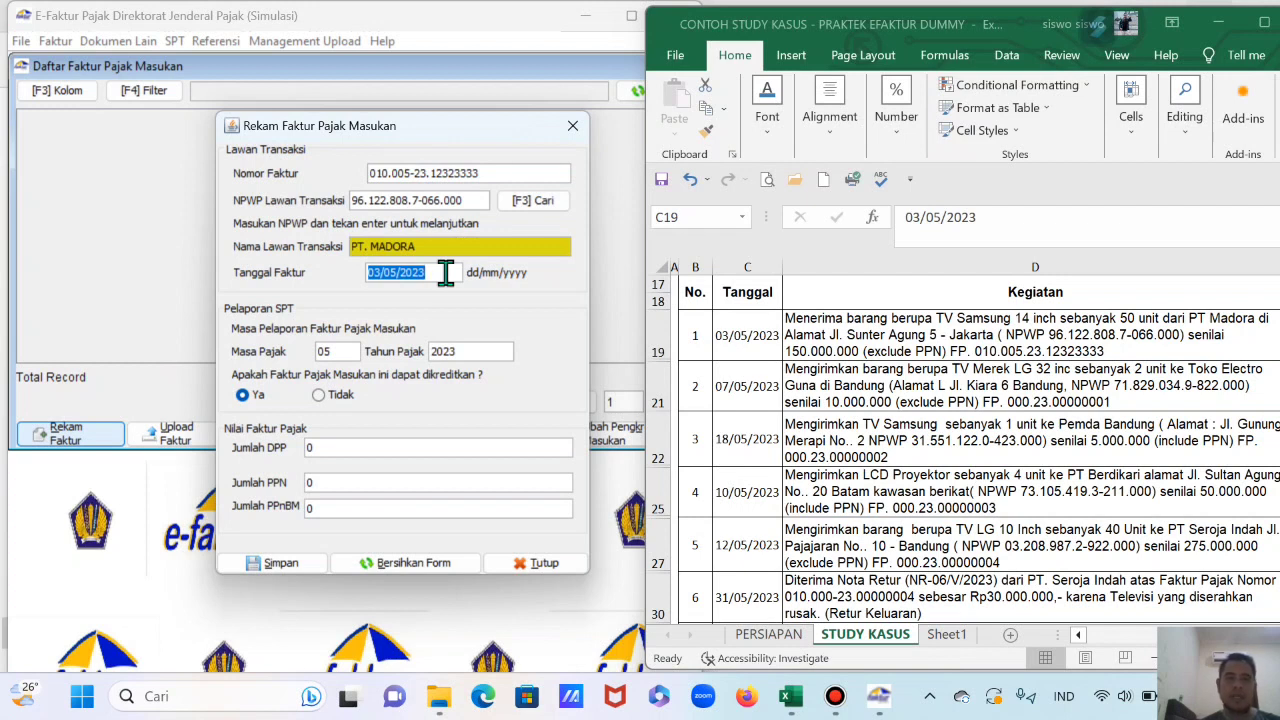
pyautogui.press('Tab')
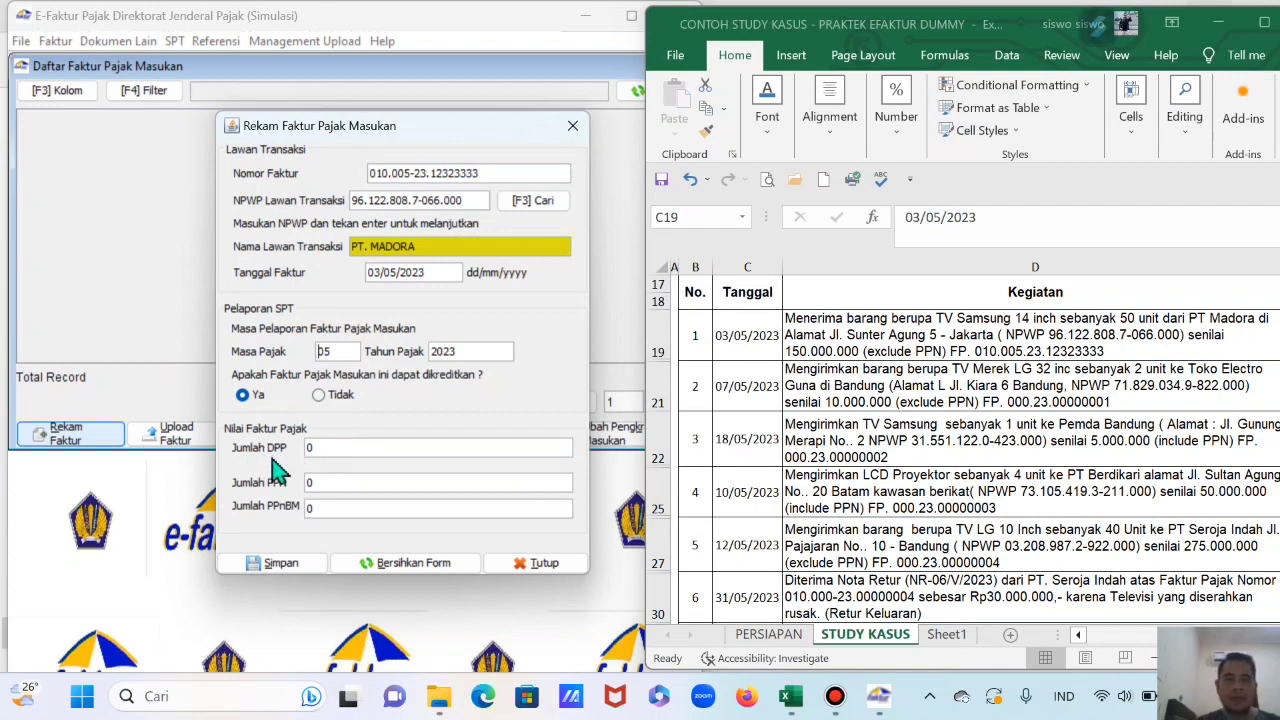
pyautogui.click(343, 450)
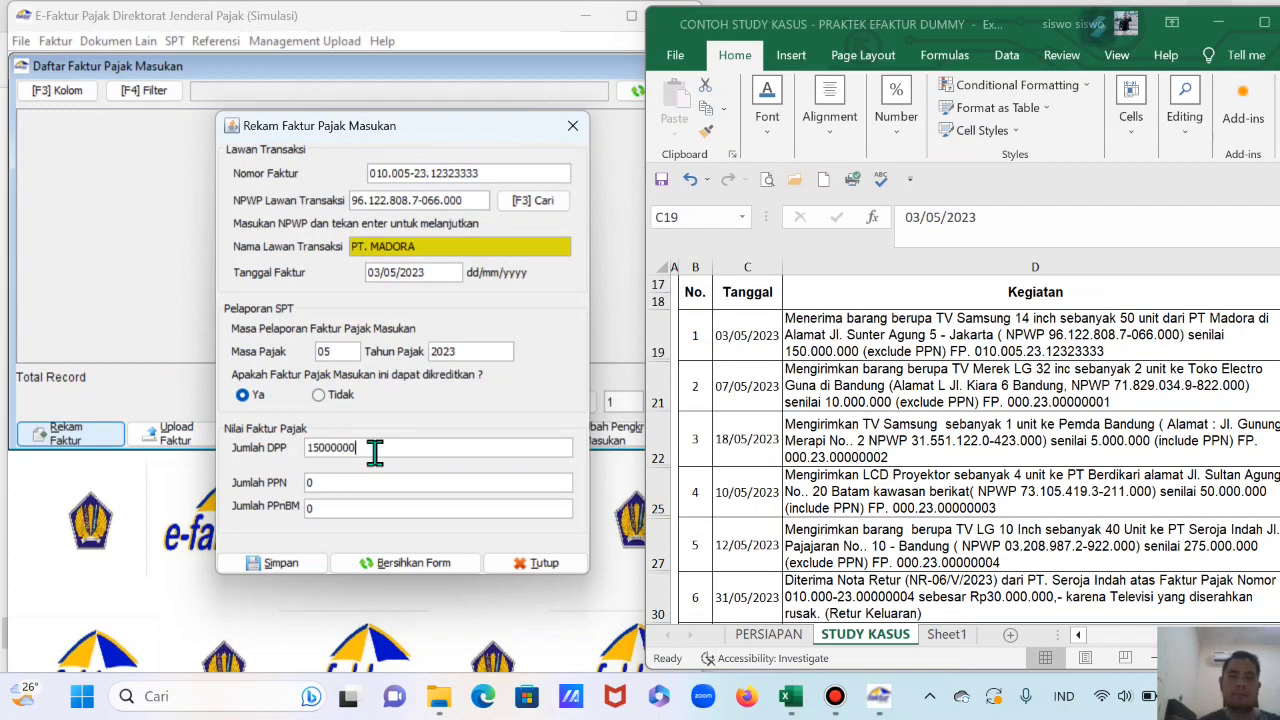
pyautogui.press('Tab')
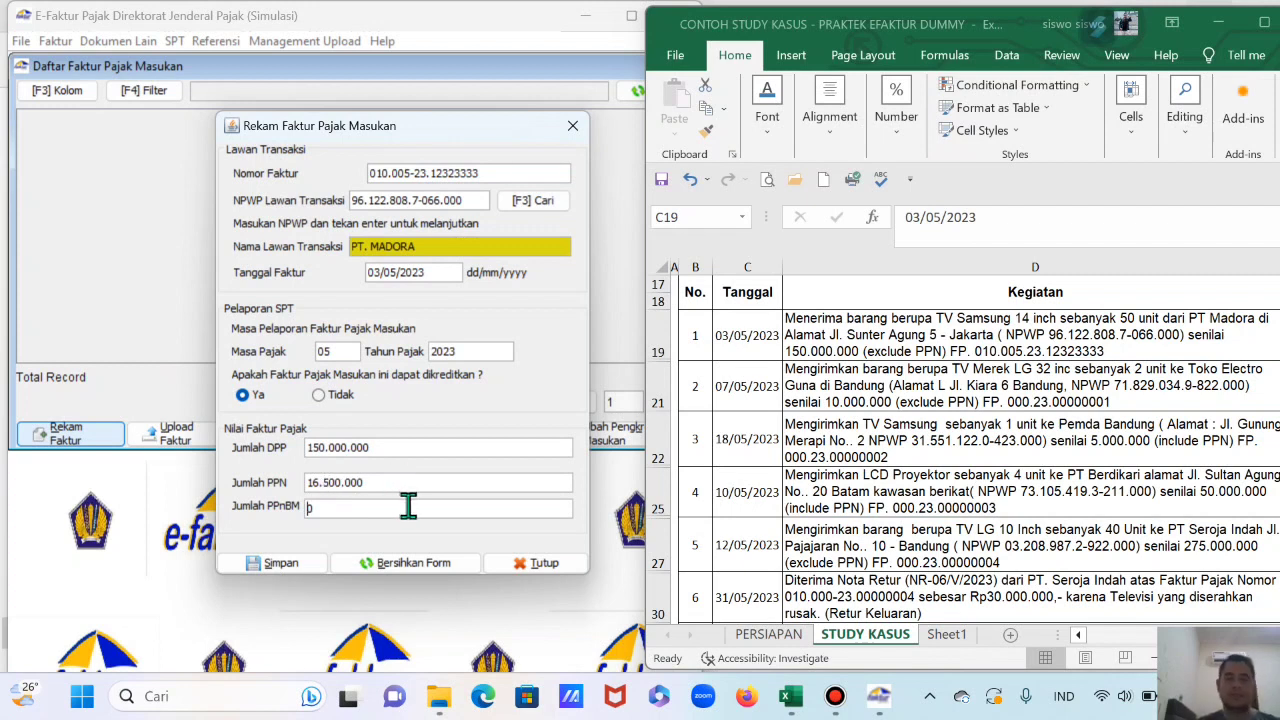
# Step: Save the PT. MADORA input invoice and fill its Excel row 19 yellow
pyautogui.click(281, 566)
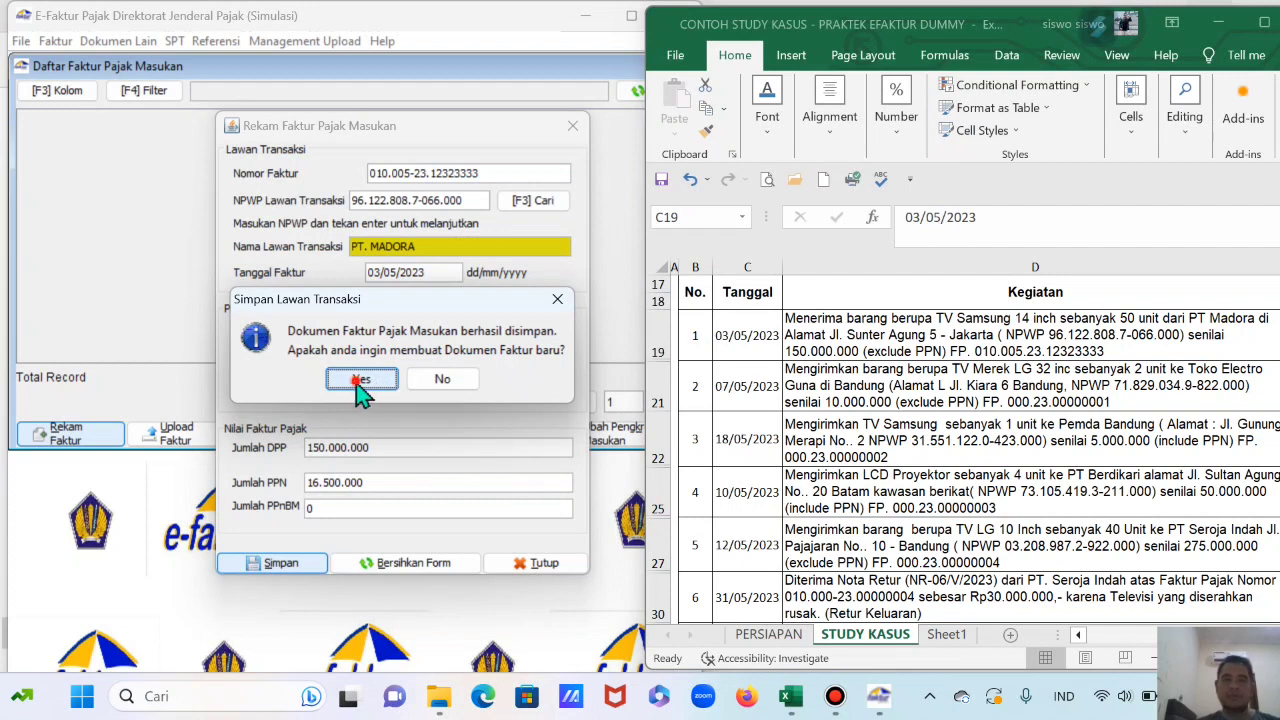
pyautogui.click(360, 380)
pyautogui.click(658, 335)
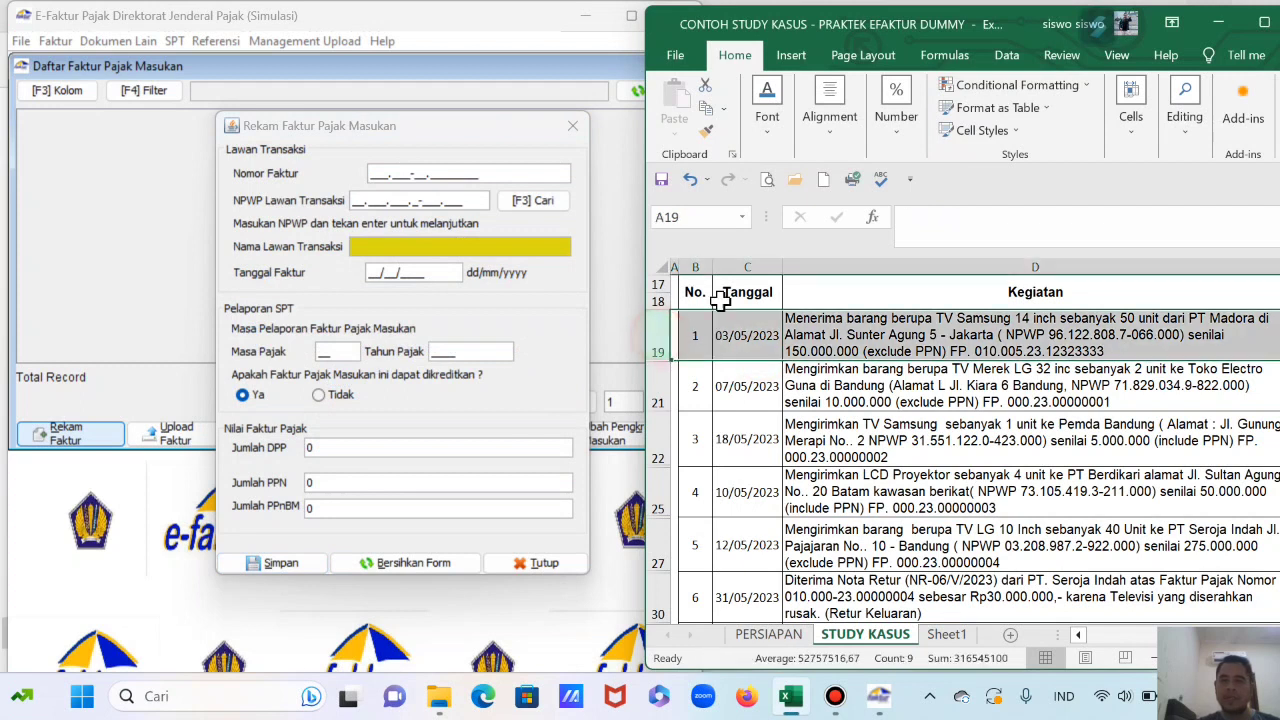
pyautogui.click(767, 100)
pyautogui.click(887, 213)
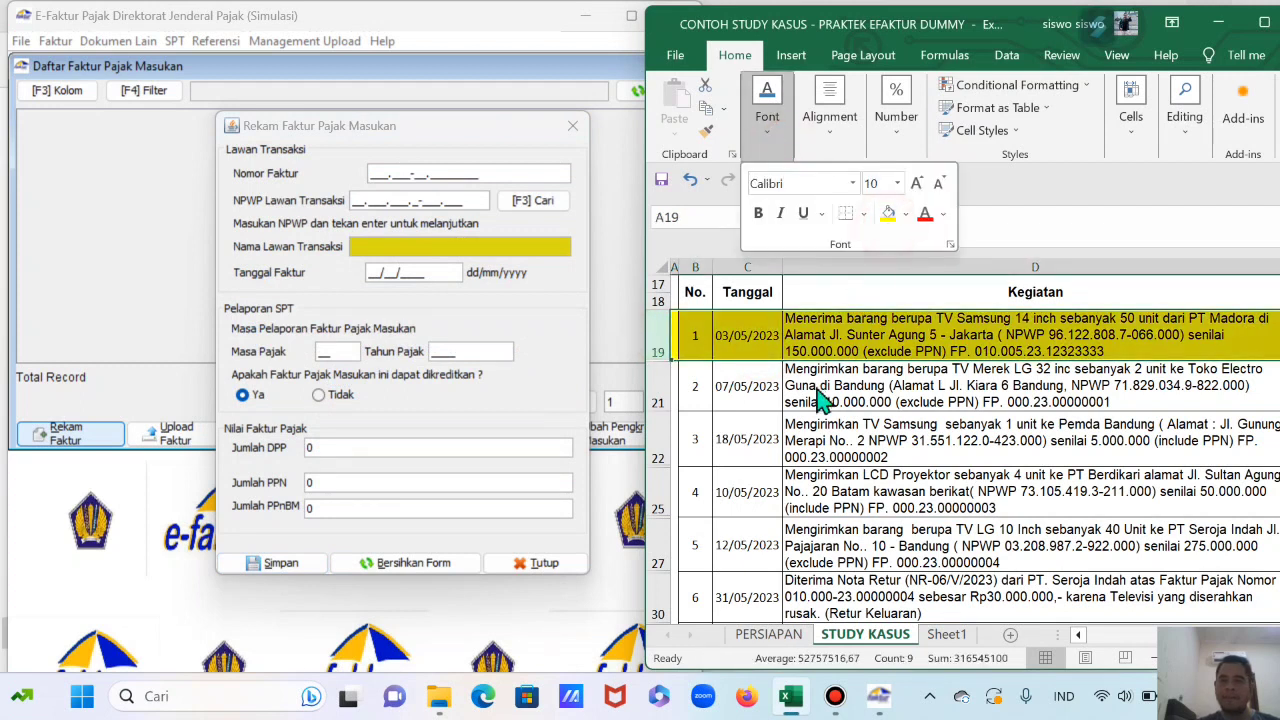
pyautogui.click(816, 396)
# Step: Check the second transaction in Excel and close the blank new invoice form
pyautogui.click(745, 385)
pyautogui.click(860, 390)
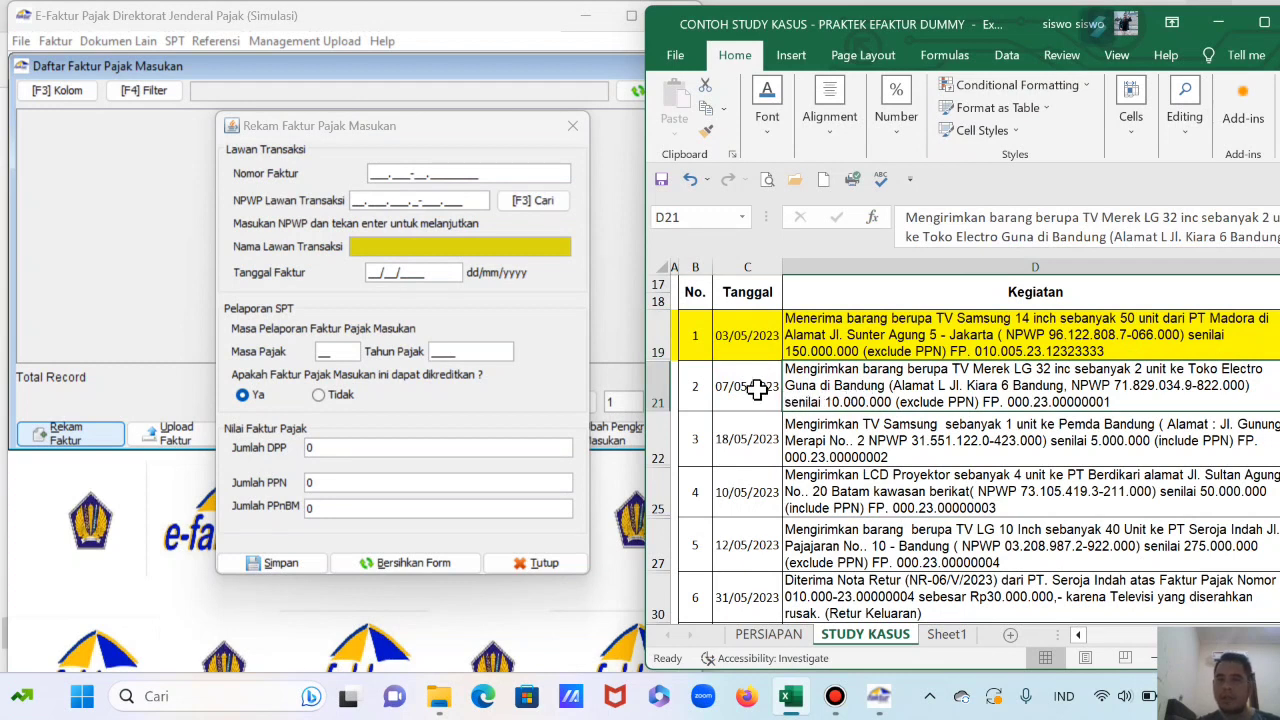
pyautogui.scroll(-1, 876, 392)
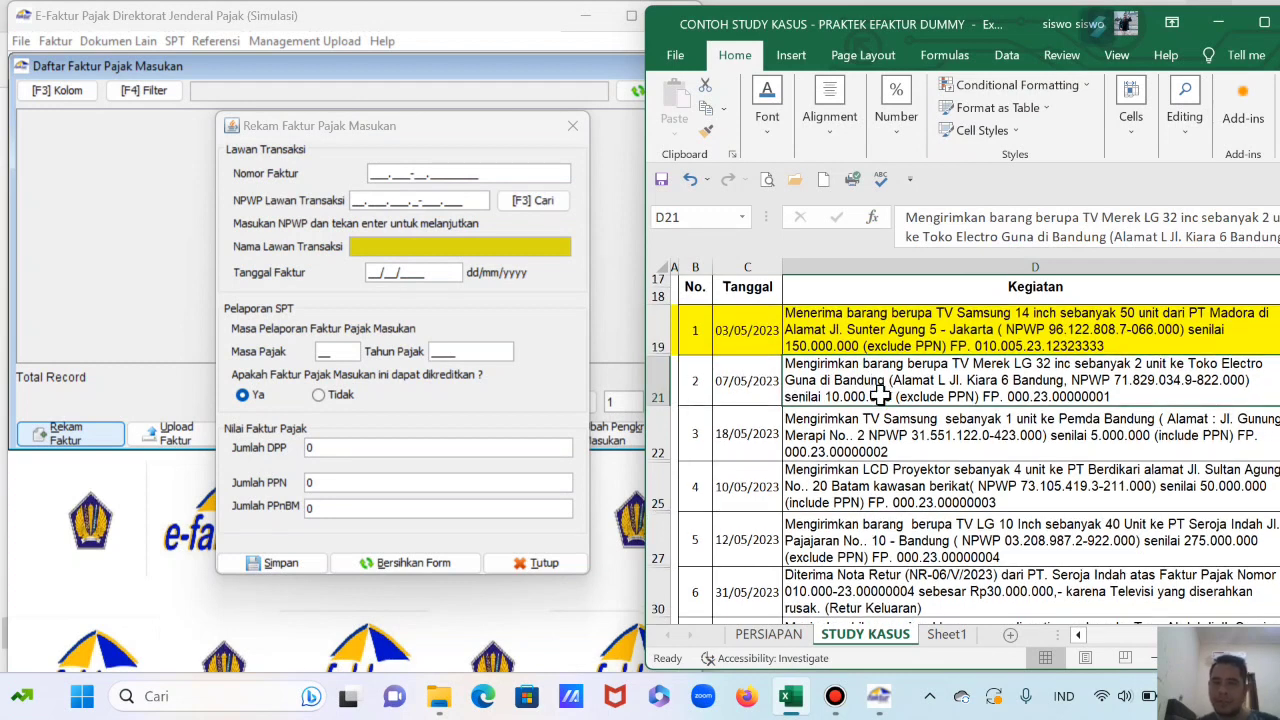
pyautogui.scroll(1, 877, 394)
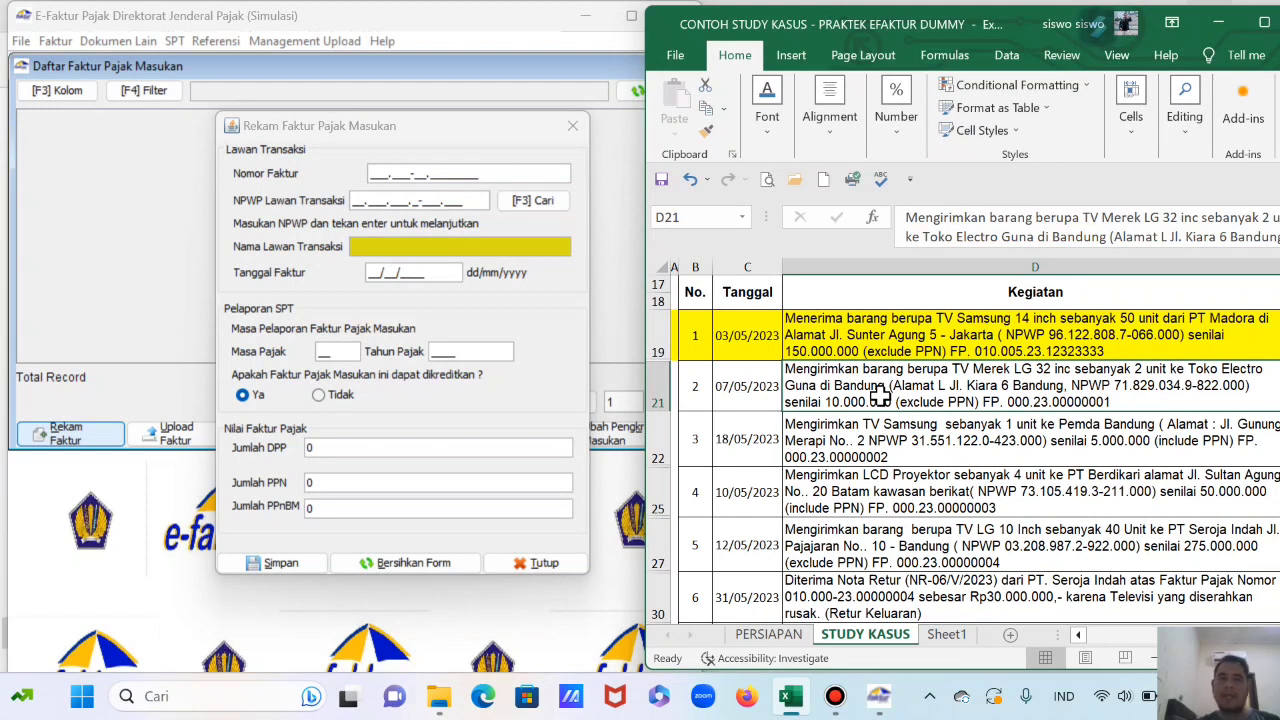
pyautogui.click(572, 125)
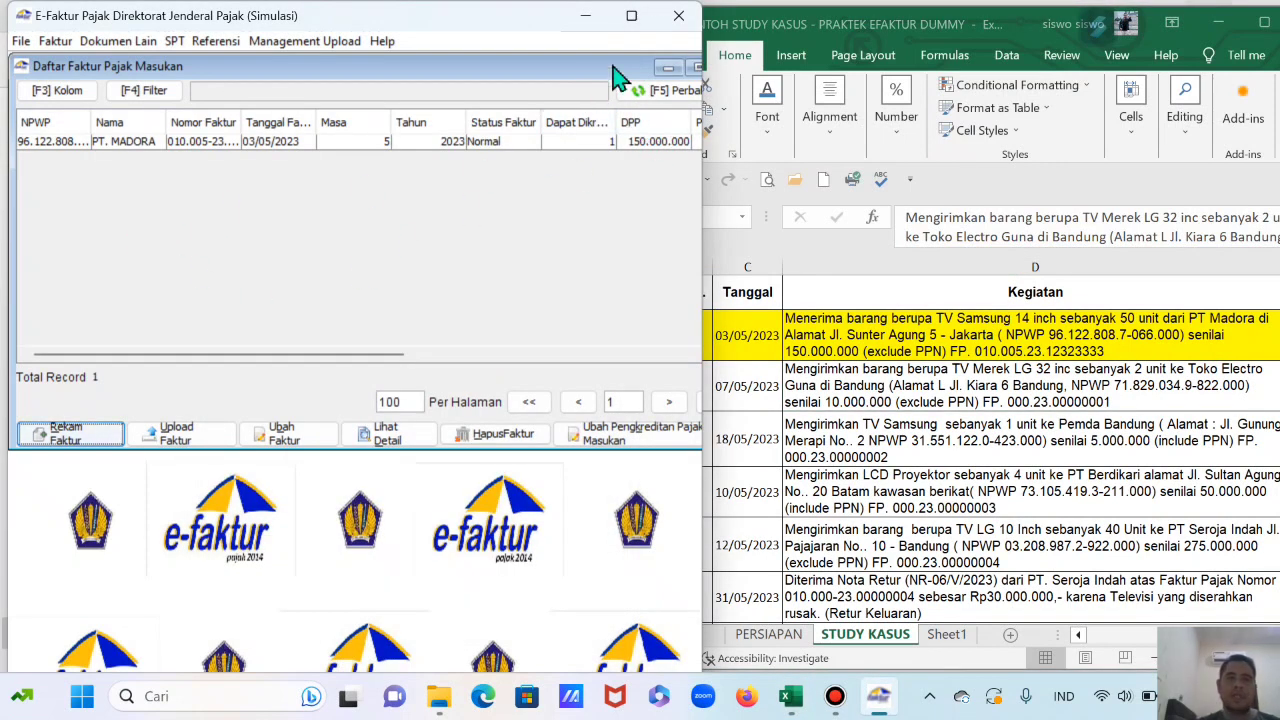
# Step: Maximize e-Faktur, check the saved PT. MADORA invoice, and close the input-invoice list
pyautogui.click(634, 16)
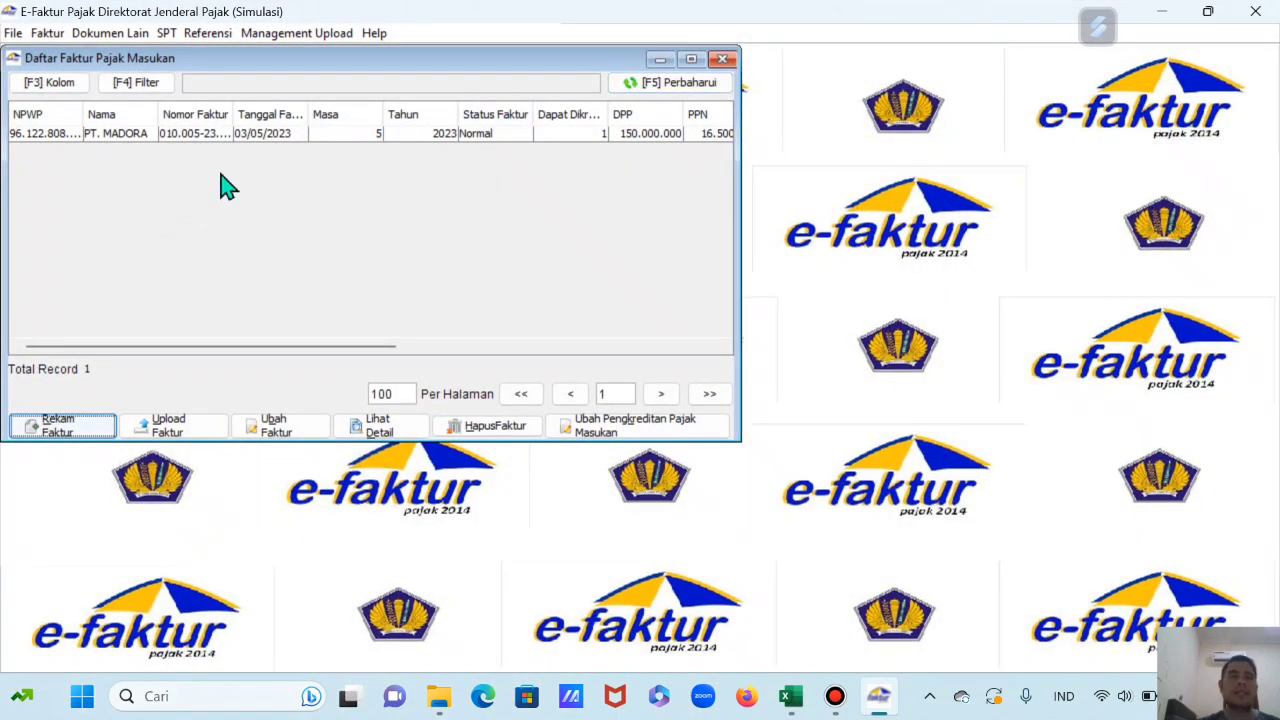
pyautogui.click(293, 136)
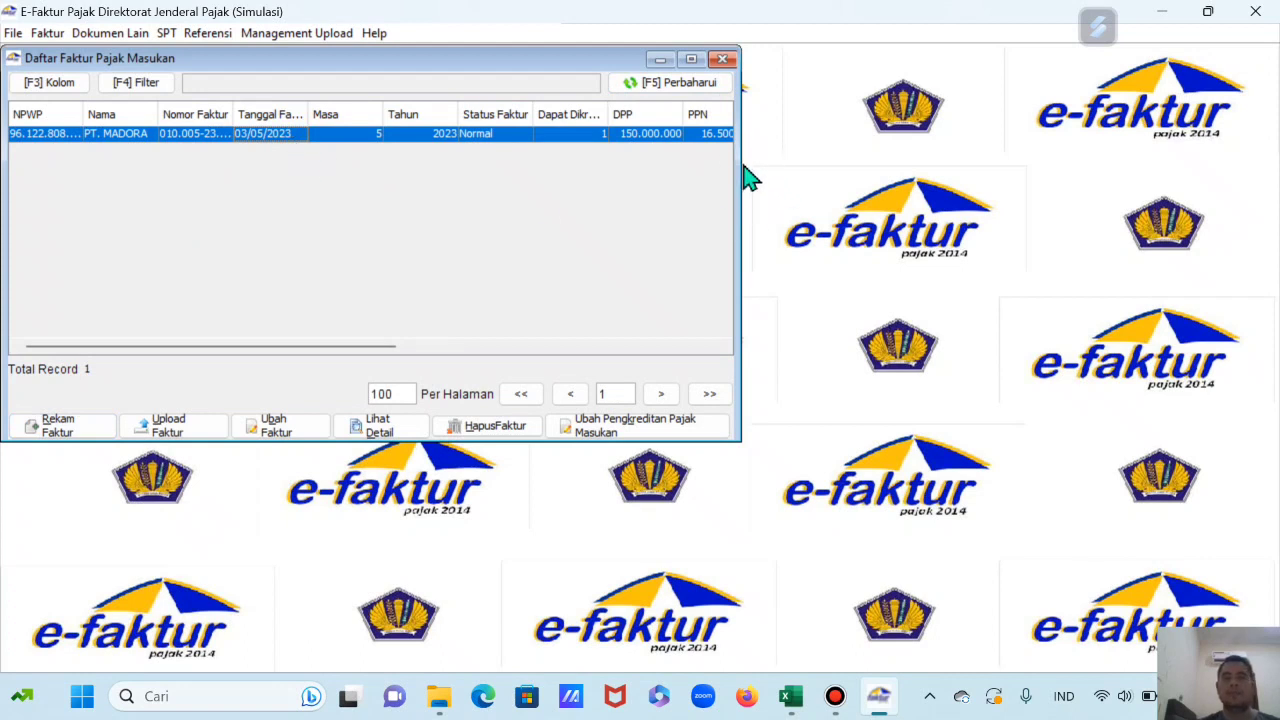
pyautogui.click(722, 60)
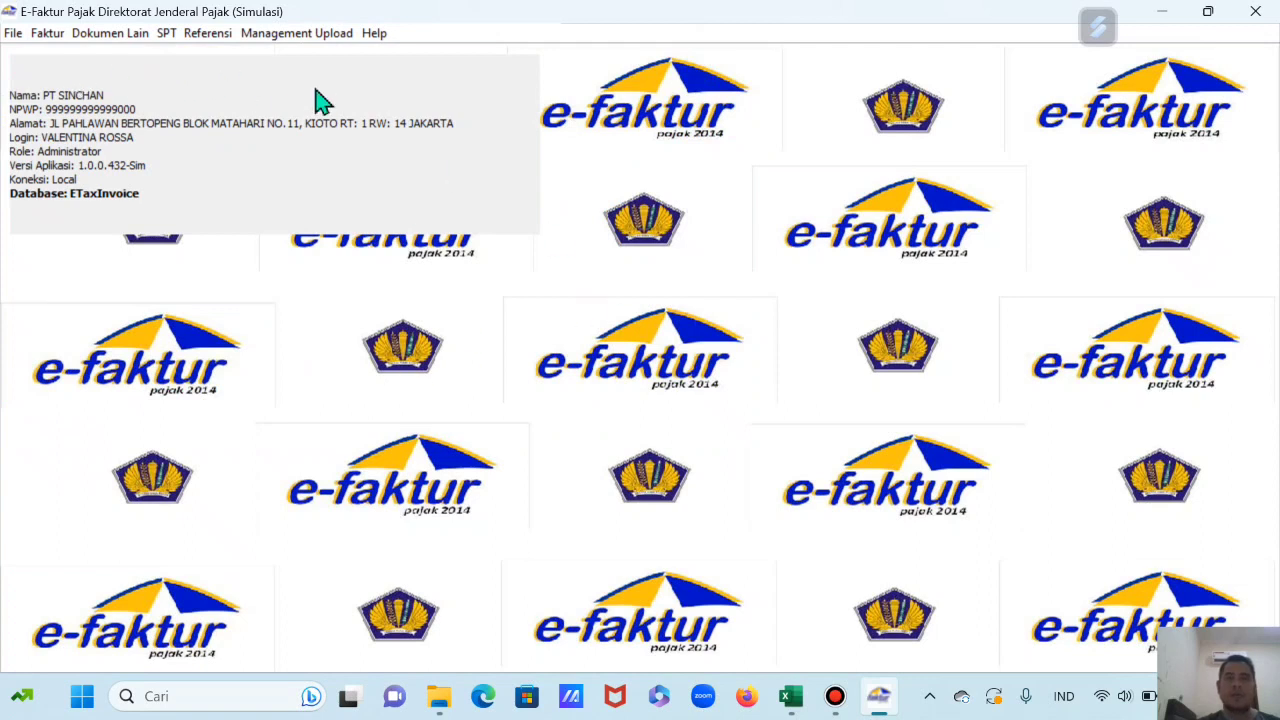
# Step: Open Faktur > Pajak Keluaran > Administrasi Faktur to show the output-invoice list
pyautogui.click(47, 34)
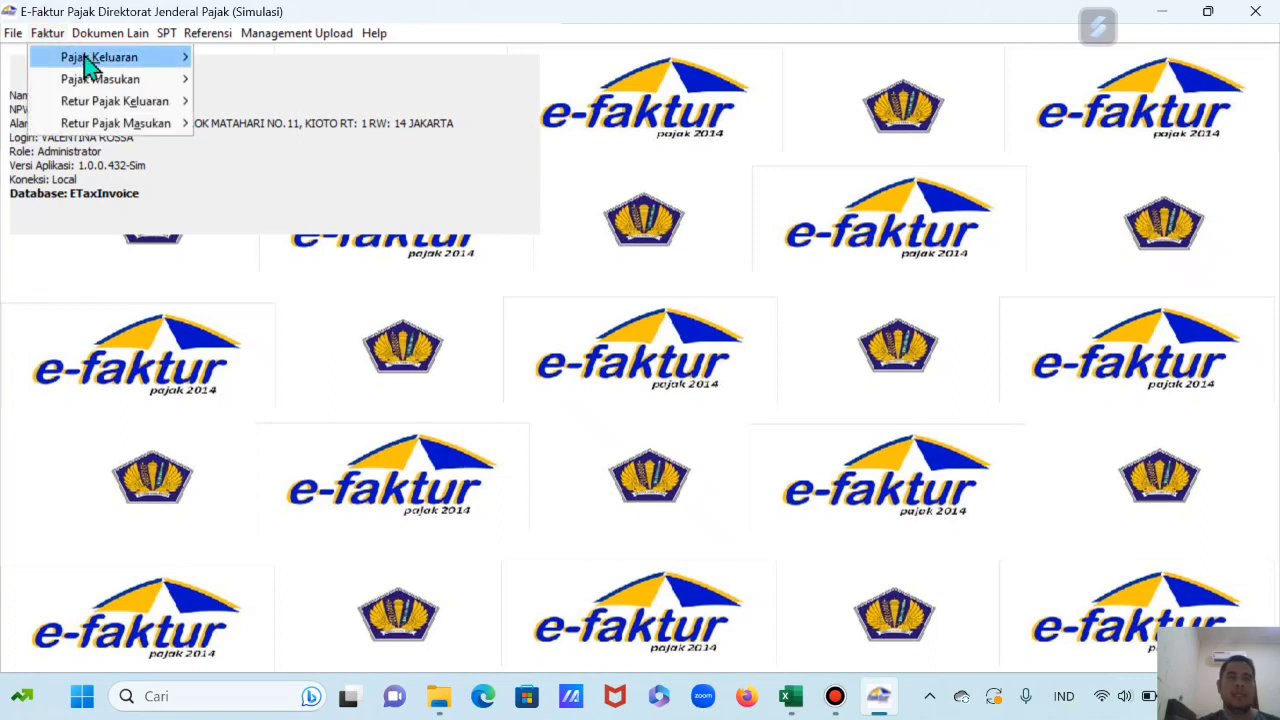
pyautogui.moveTo(88, 66)
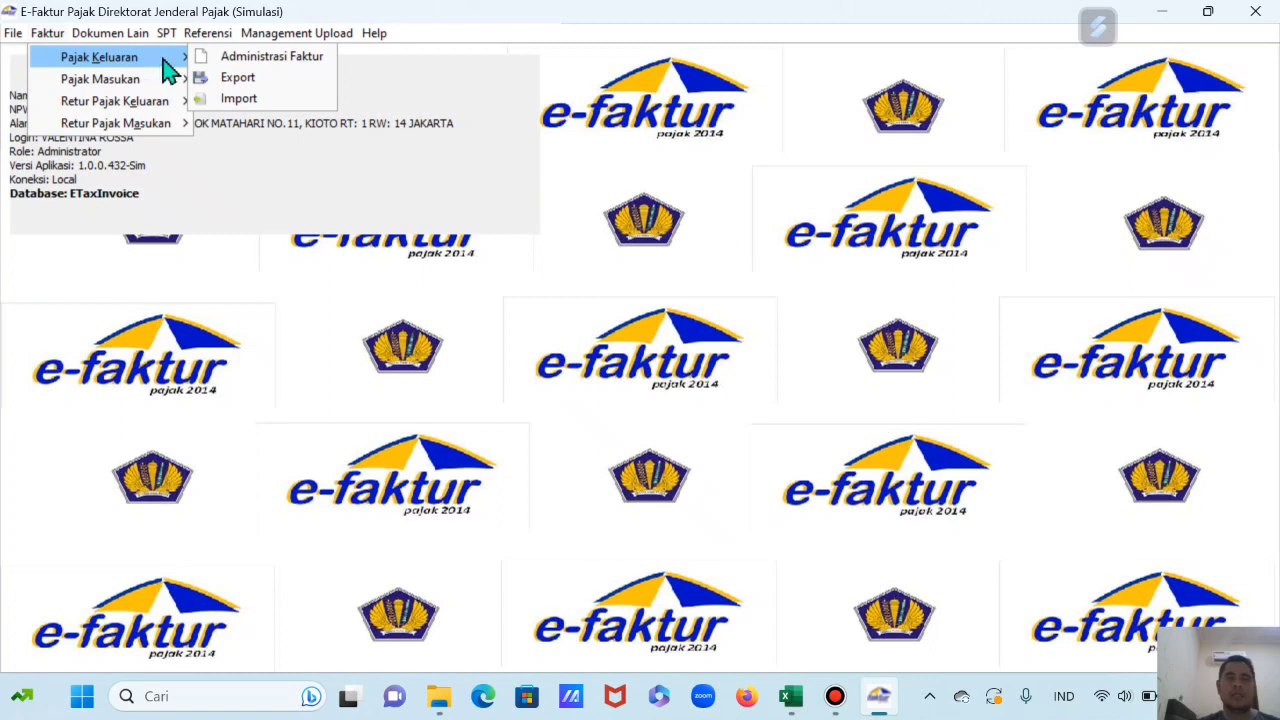
pyautogui.click(258, 62)
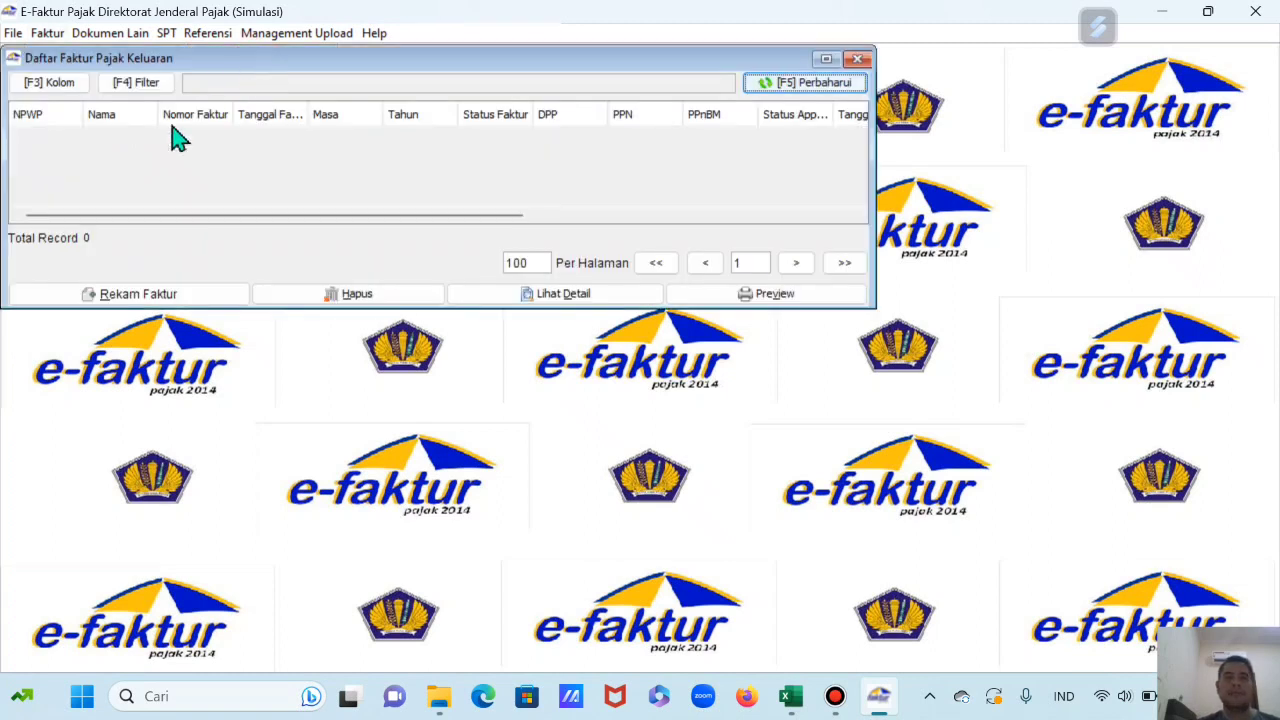
# Step: Start a new output tax invoice keeping Detail Transaksi 1 for non-collector buyers
pyautogui.click(118, 300)
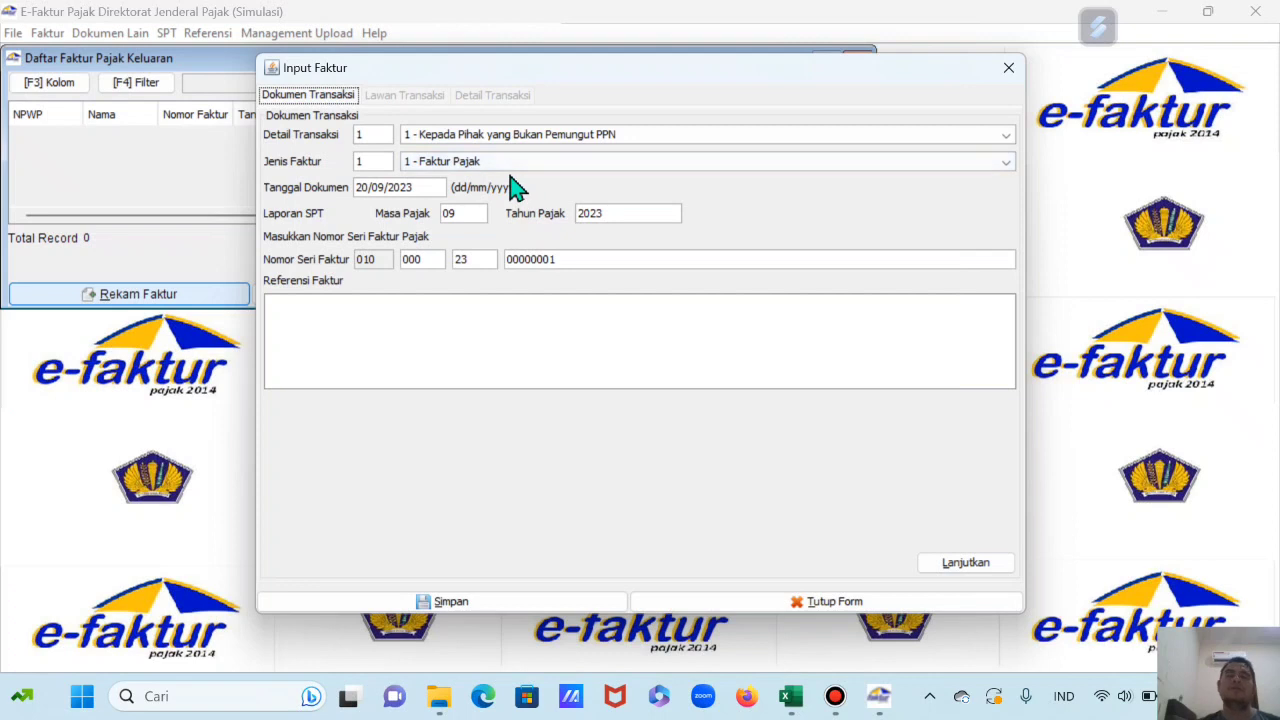
pyautogui.moveTo(617, 77); pyautogui.dragTo(470, 91)
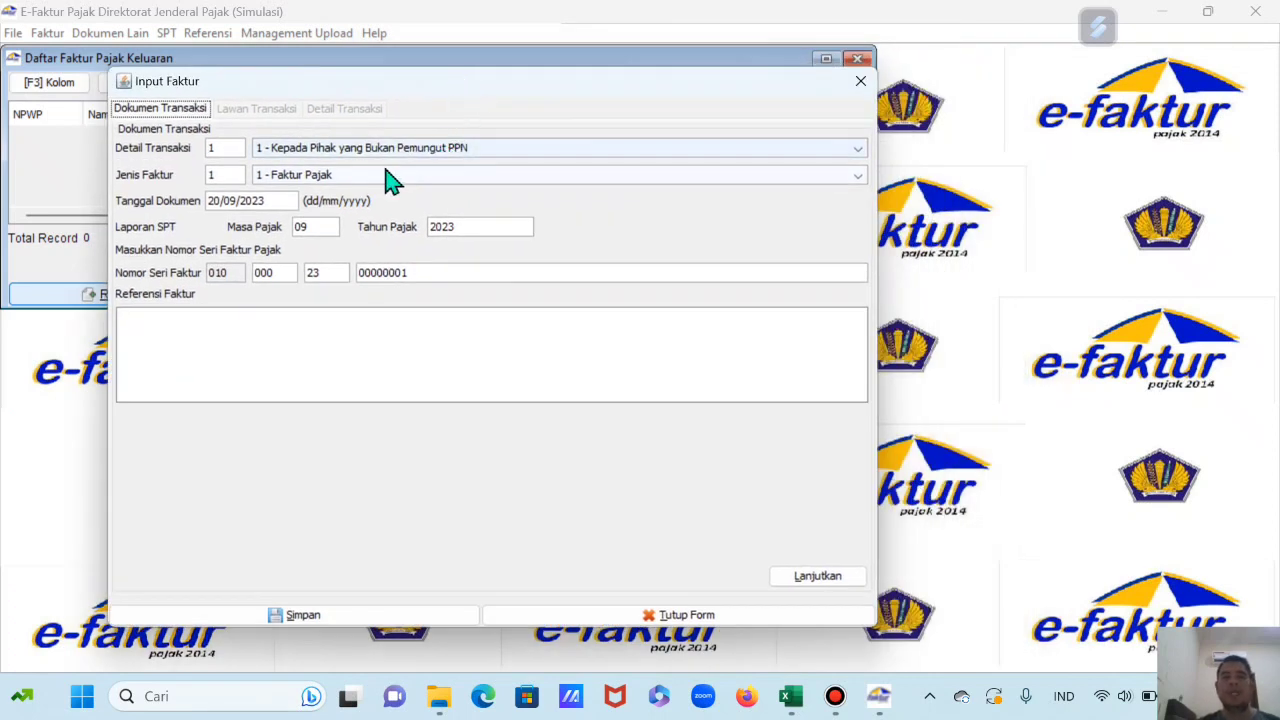
pyautogui.click(337, 150)
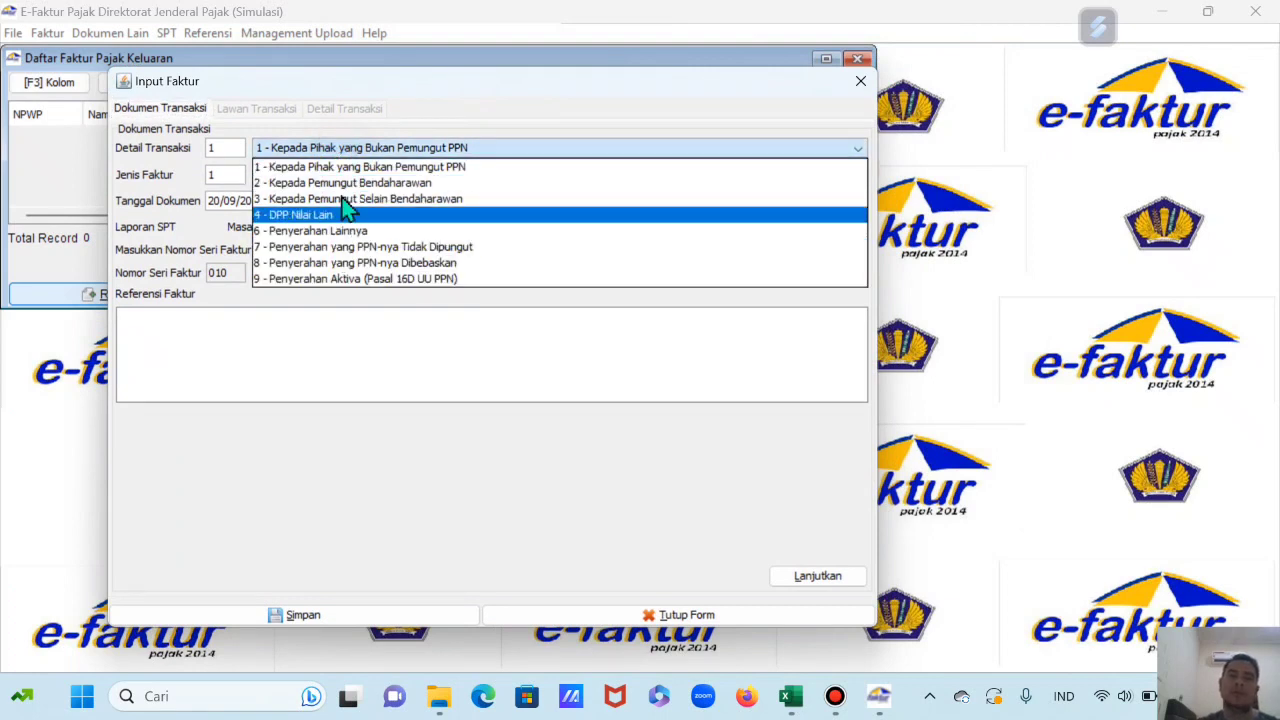
pyautogui.click(350, 166)
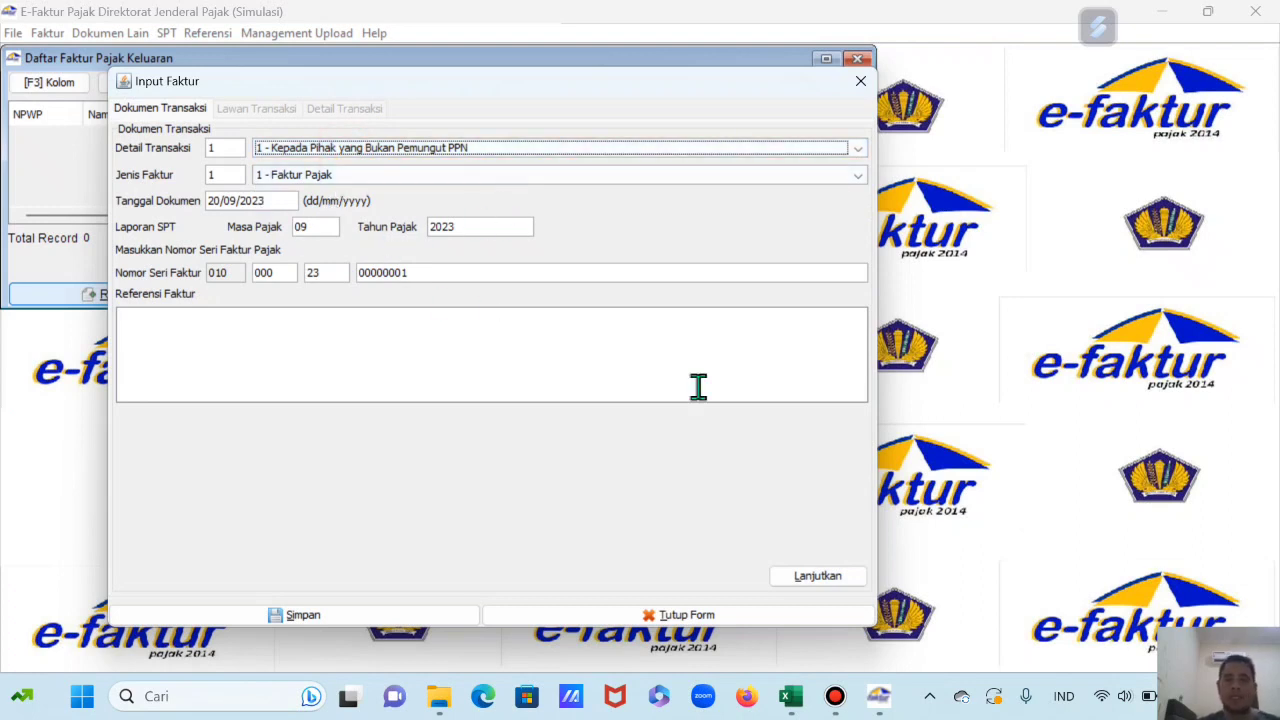
# Step: Set document date 07/05/2023, tax period 05/2023, and reference INV. 030/IX/2023
pyautogui.click(790, 696)
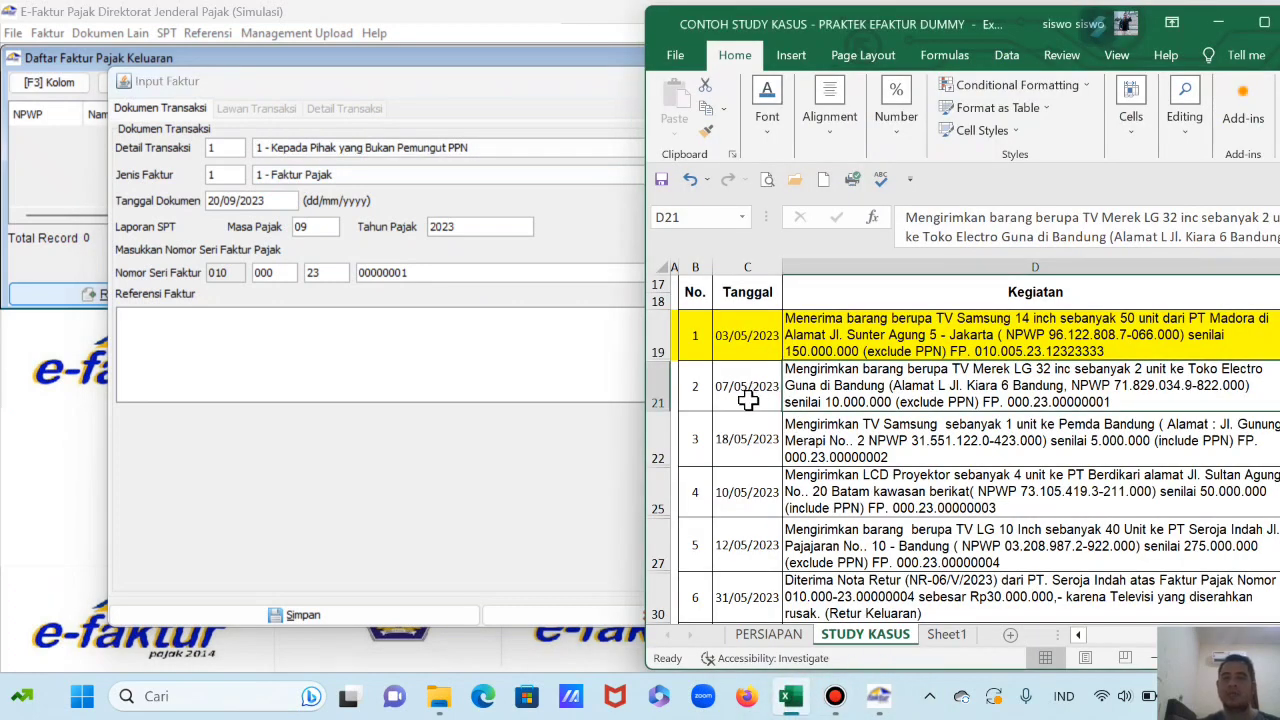
pyautogui.click(207, 197)
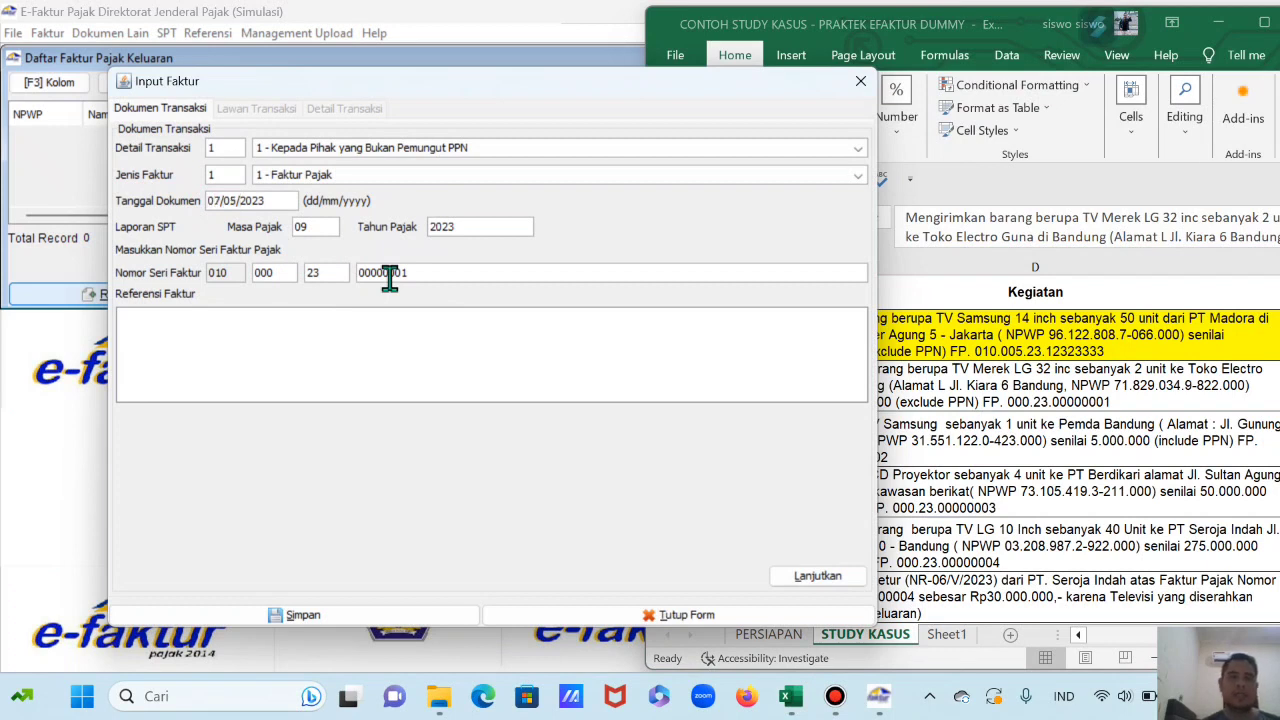
pyautogui.click(325, 226)
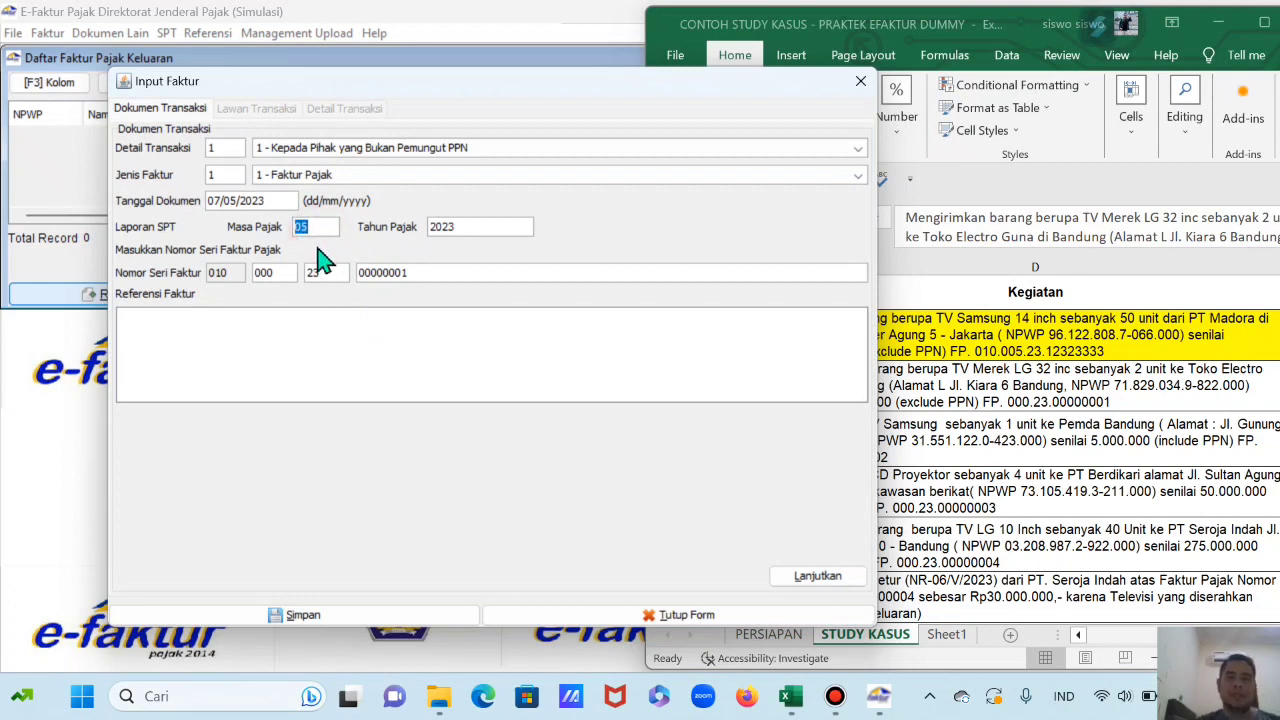
pyautogui.click(368, 352)
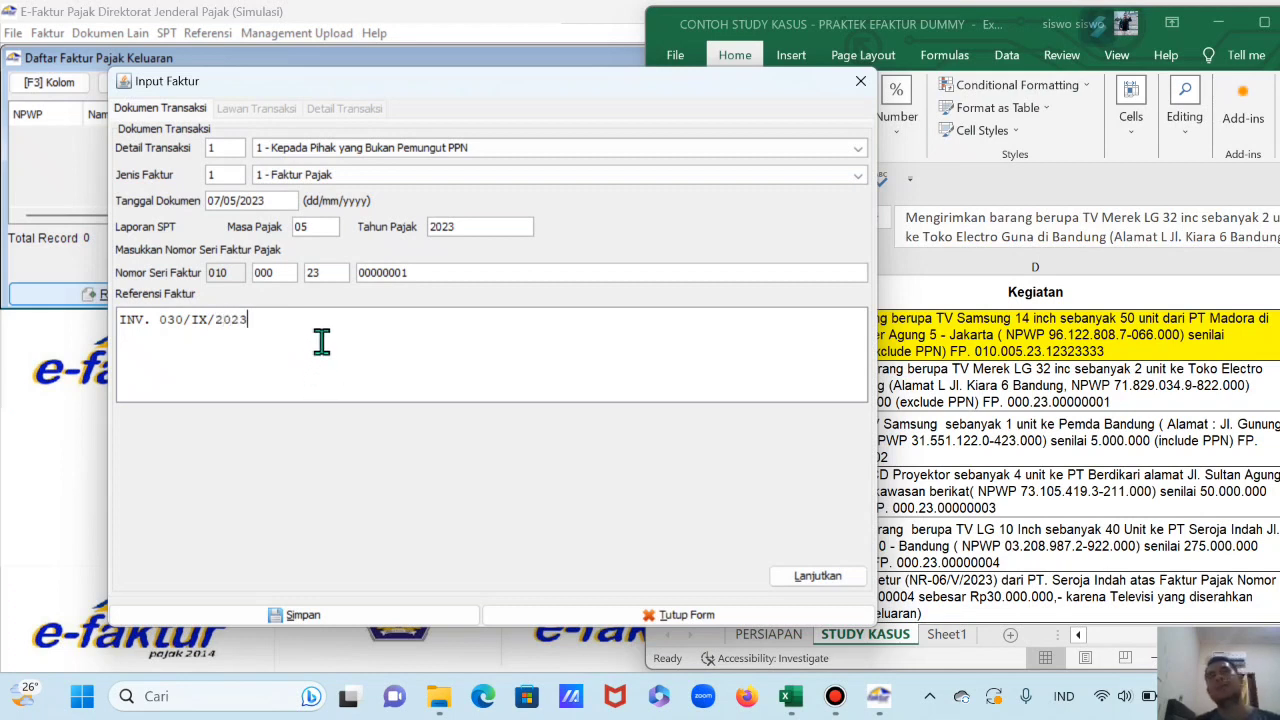
# Step: Pick TOKO ELECTRO GUNA from the NPWP lookup, then open a blank goods line
pyautogui.click(818, 580)
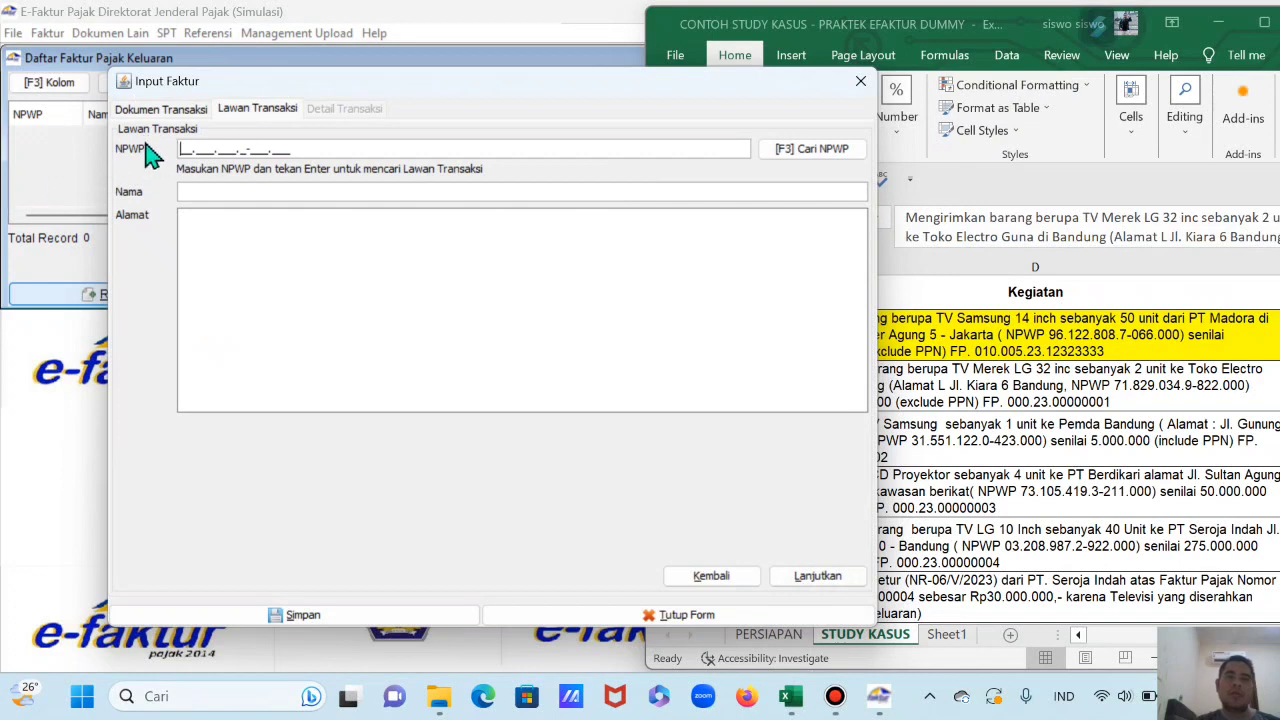
pyautogui.click(831, 157)
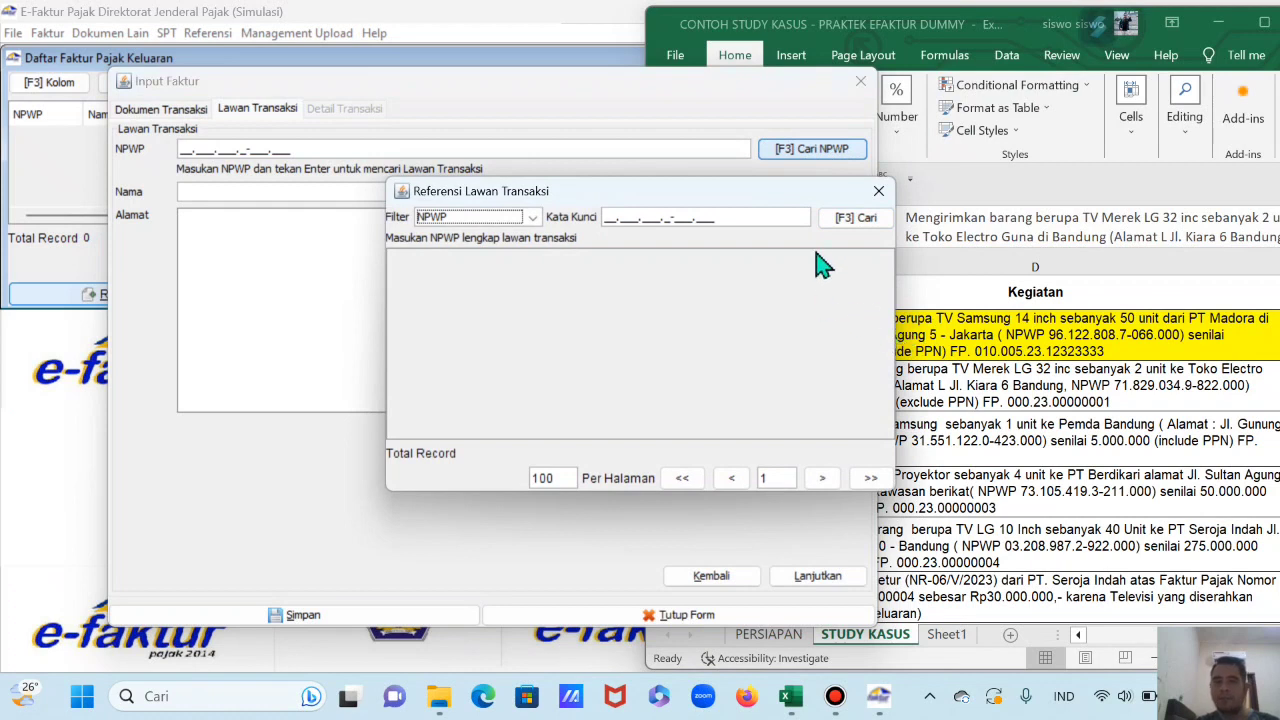
pyautogui.click(855, 219)
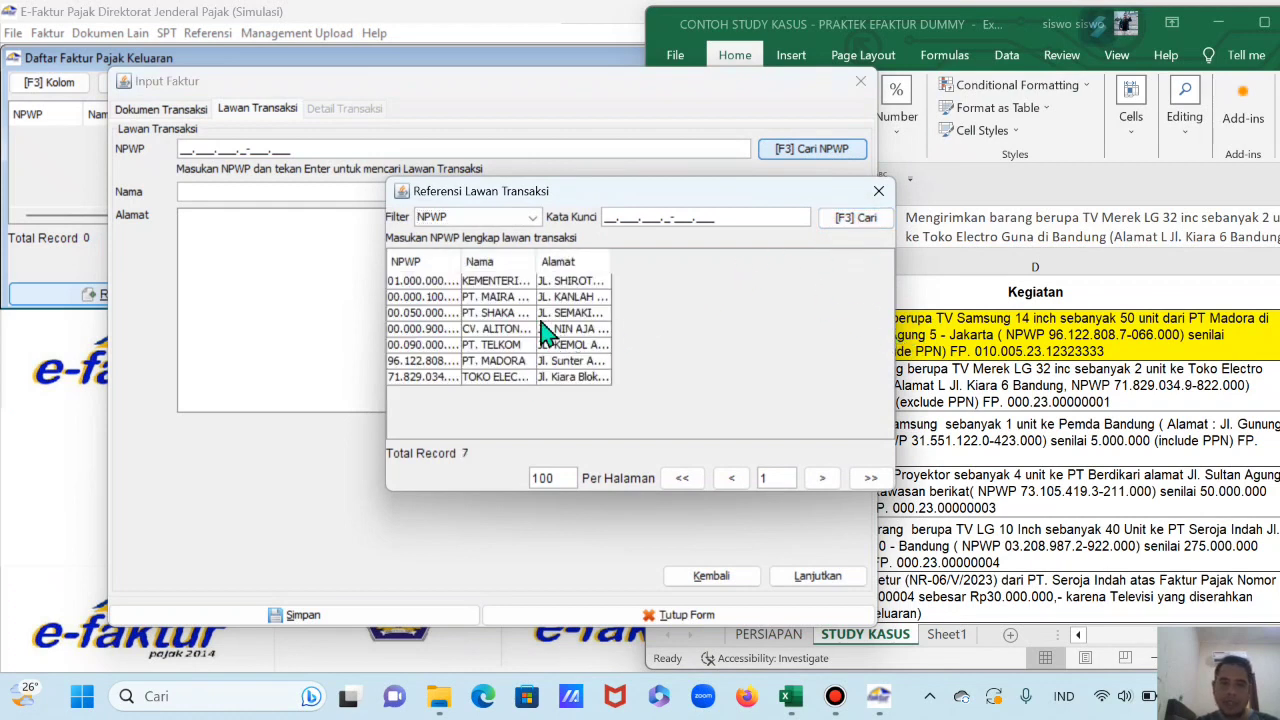
pyautogui.moveTo(537, 263); pyautogui.dragTo(586, 286)
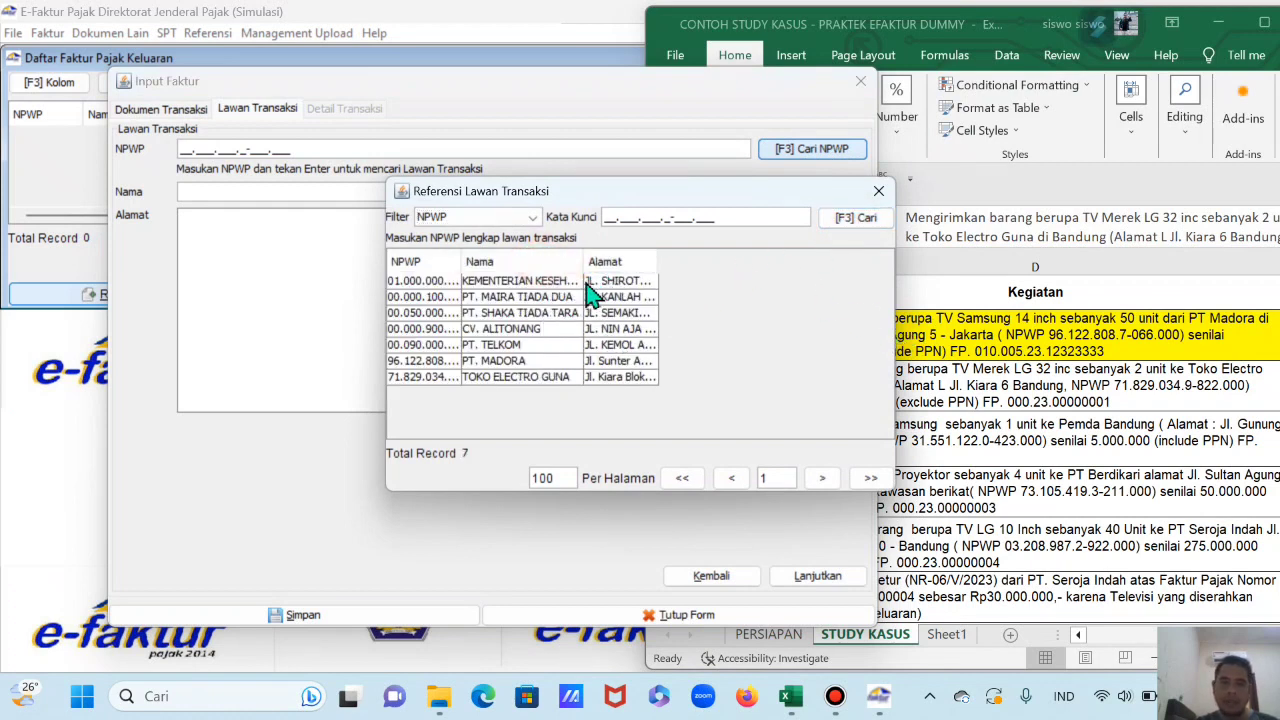
pyautogui.doubleClick(528, 378)
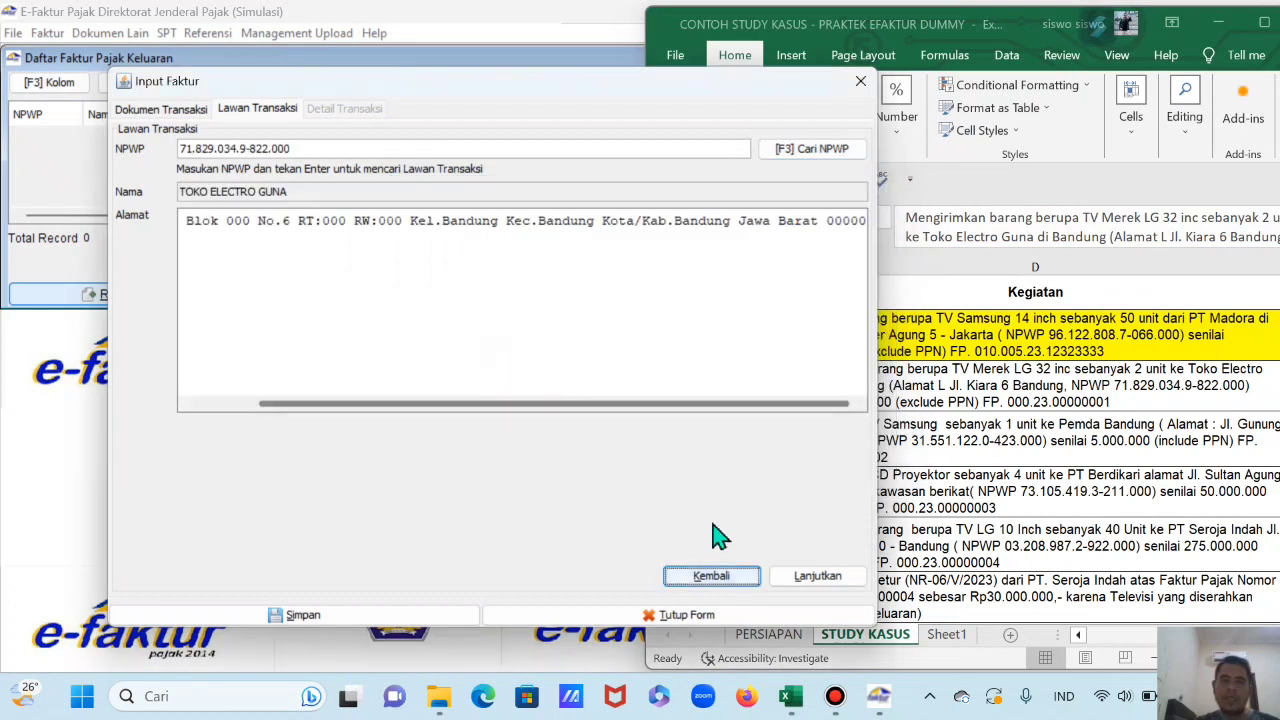
pyautogui.click(830, 586)
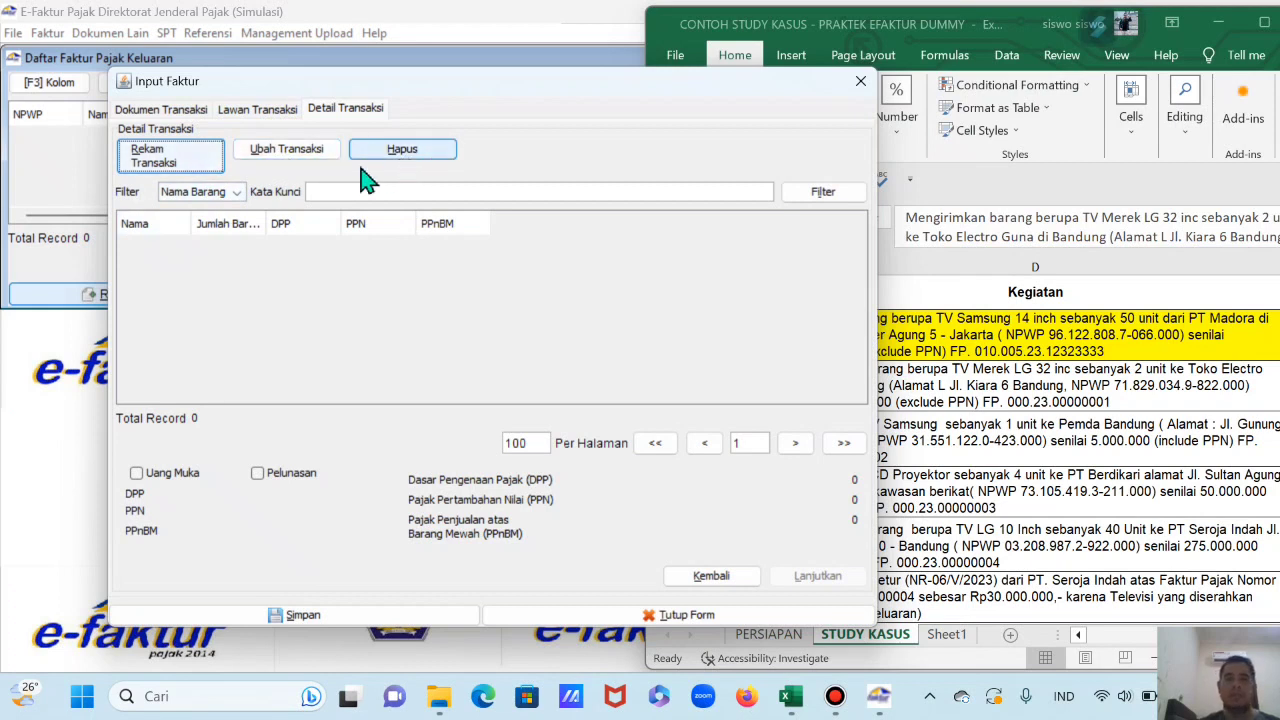
pyautogui.click(172, 158)
# Step: Enter the item name TV LG 32 INCH in the goods form, continuing without a catalogue match
pyautogui.moveTo(735, 77); pyautogui.dragTo(472, 92)
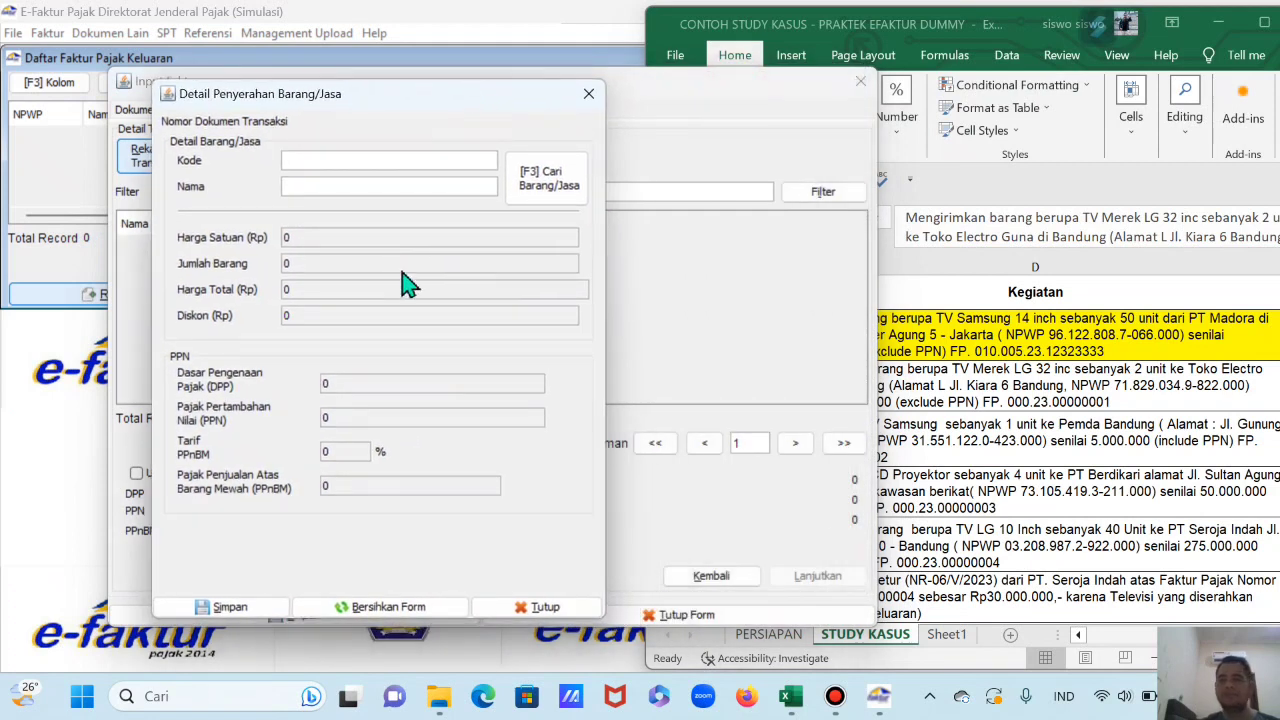
pyautogui.click(357, 188)
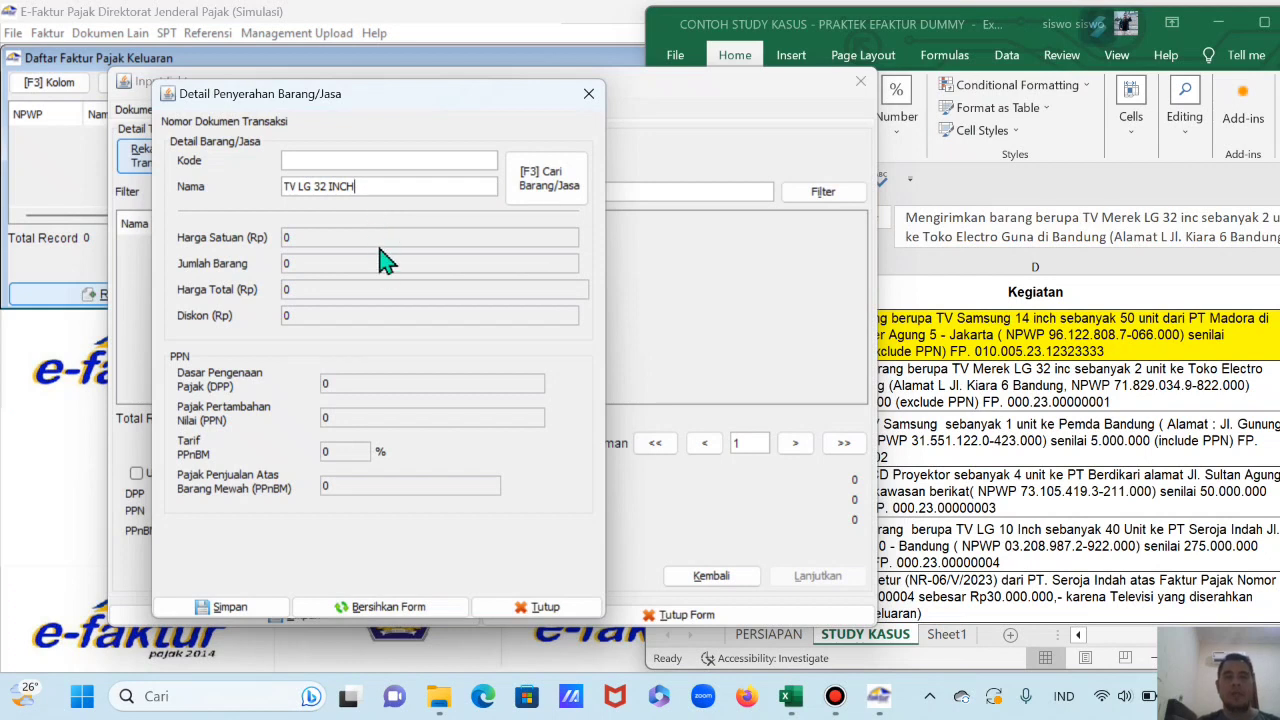
pyautogui.press('Return')
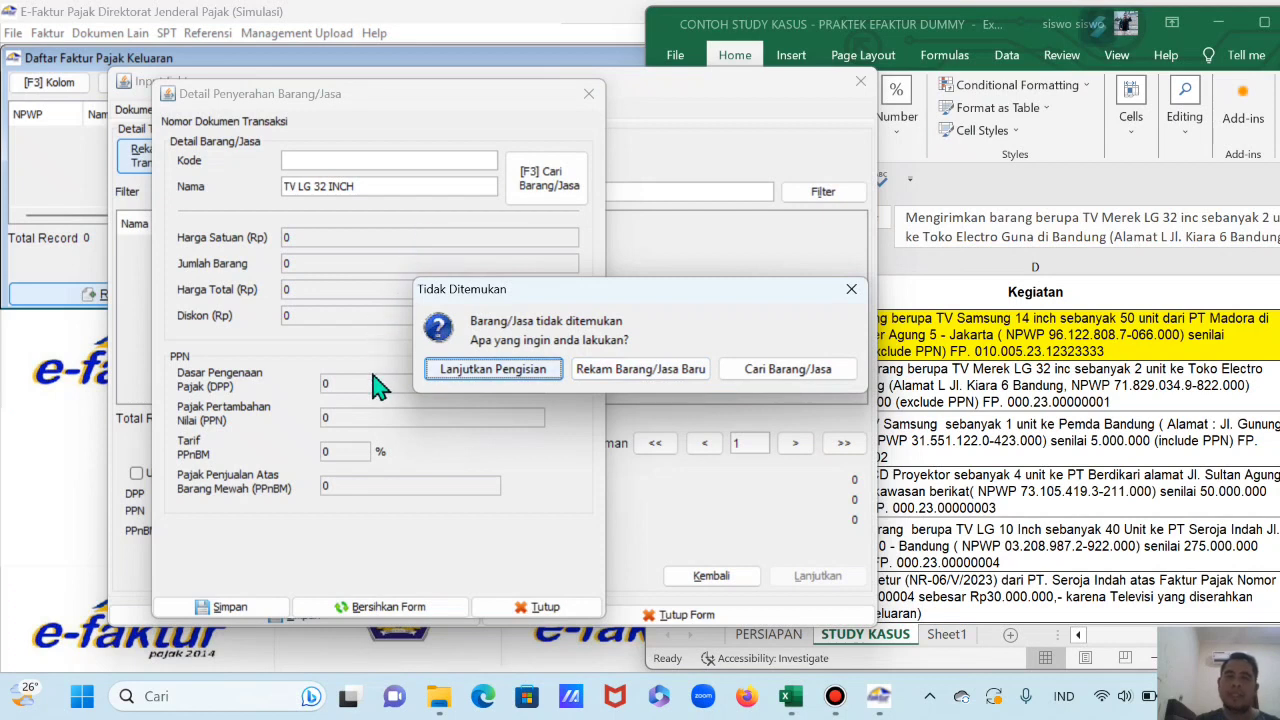
pyautogui.click(492, 372)
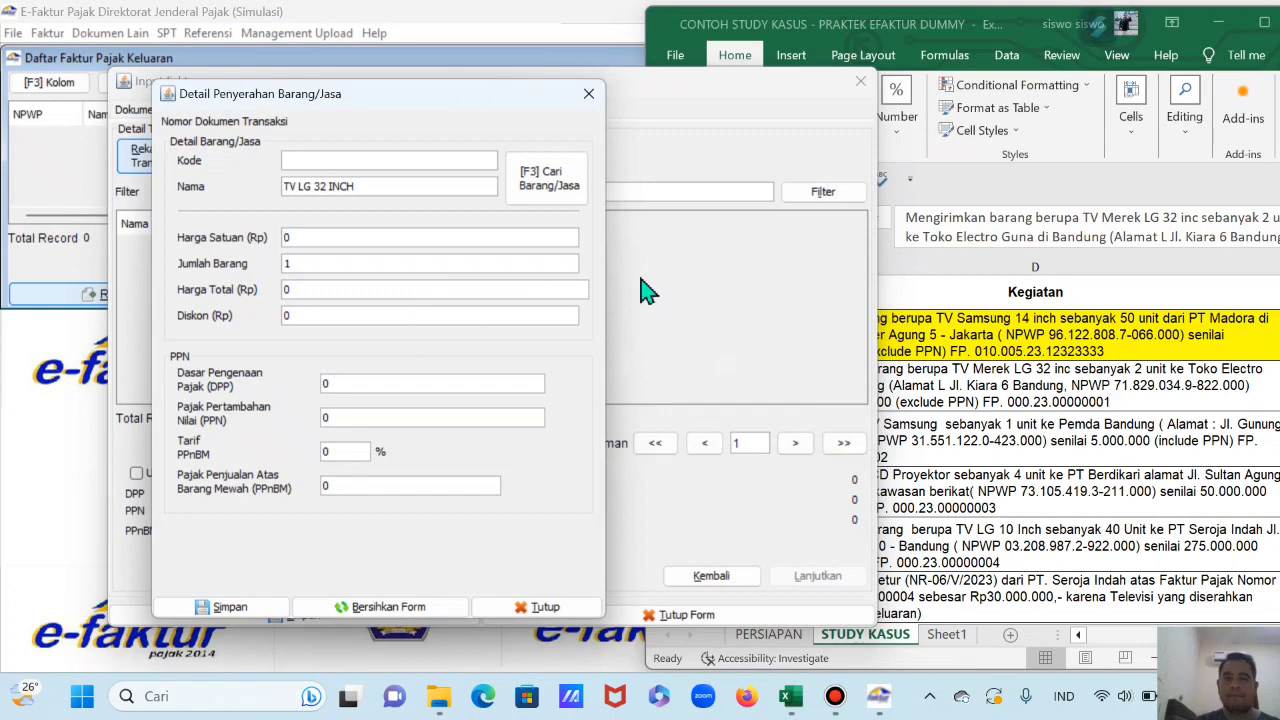
pyautogui.click(971, 393)
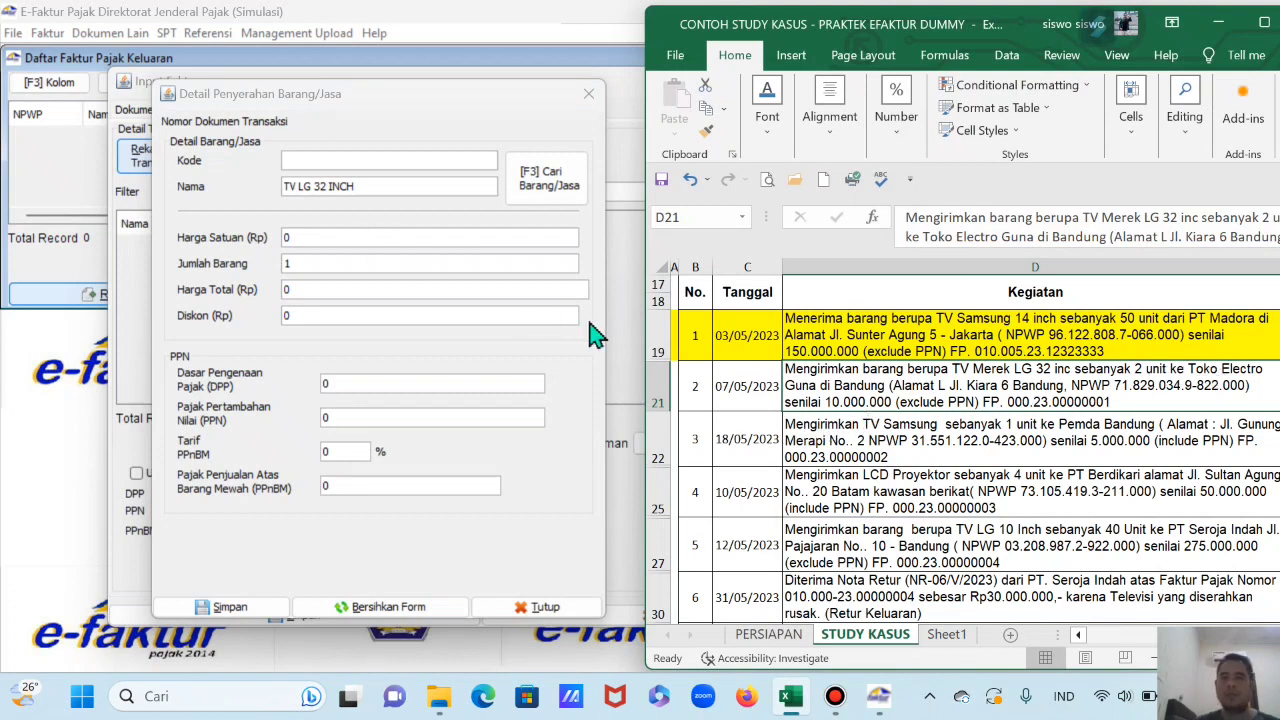
pyautogui.click(316, 240)
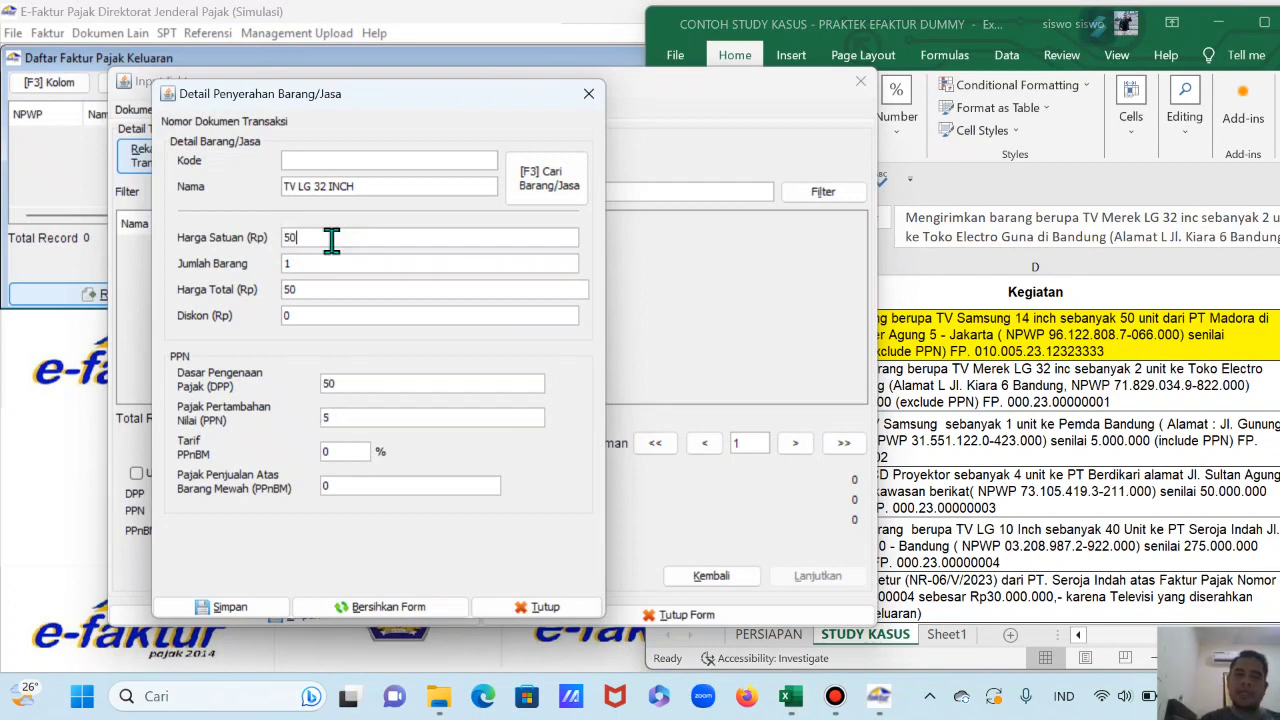
# Step: Set unit price 5000000, quantity 2 and PPN 1.100.000, then save the line
pyautogui.write('5000000')
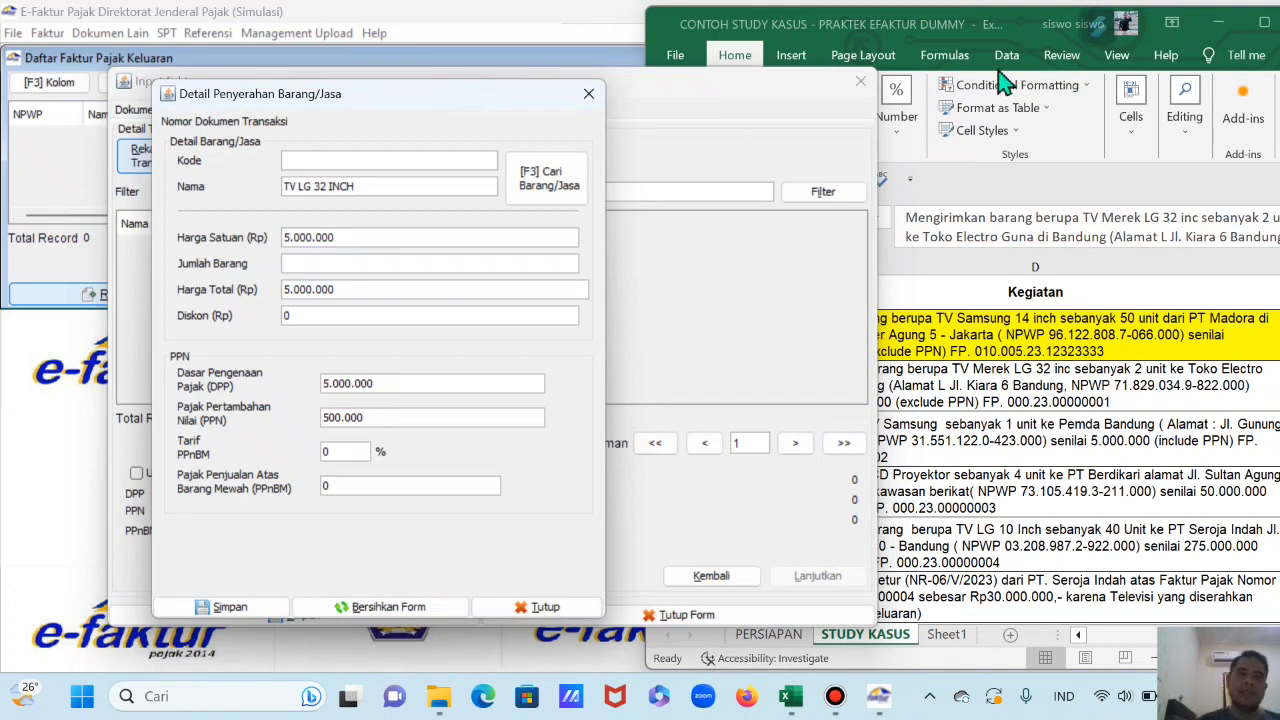
pyautogui.press('Tab')
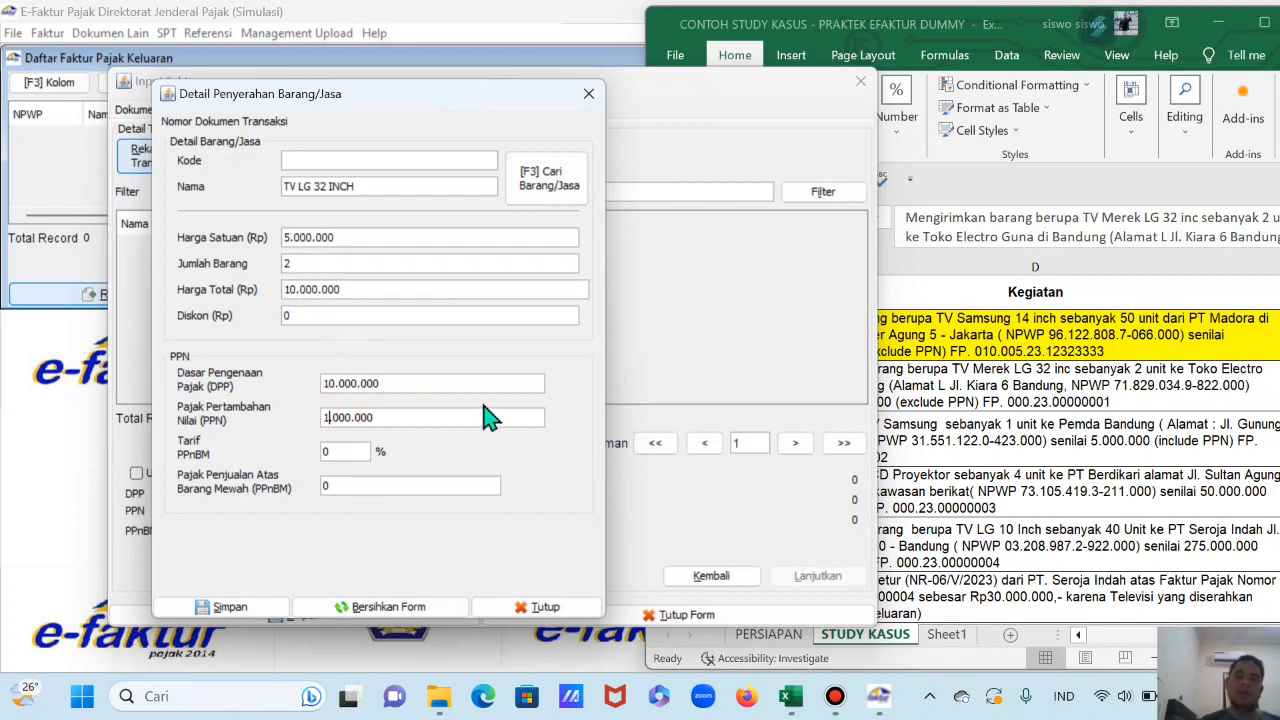
pyautogui.press('Right')
pyautogui.press('Right')
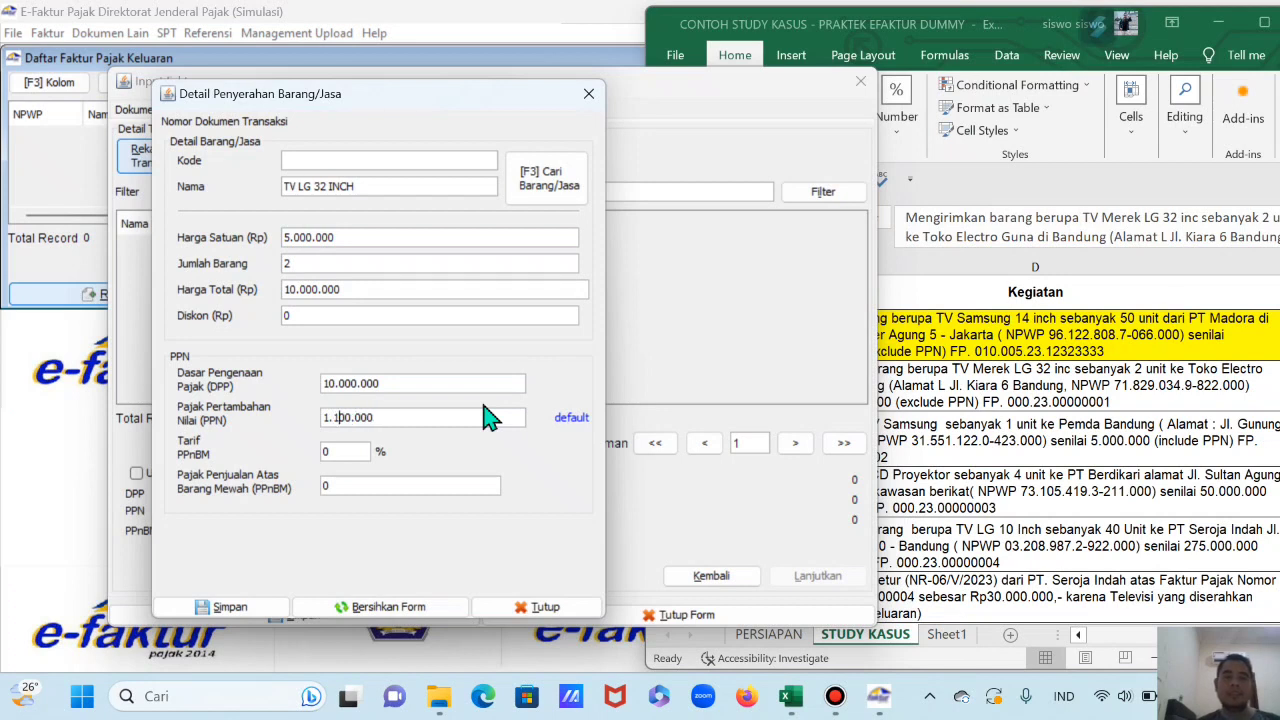
pyautogui.click(253, 605)
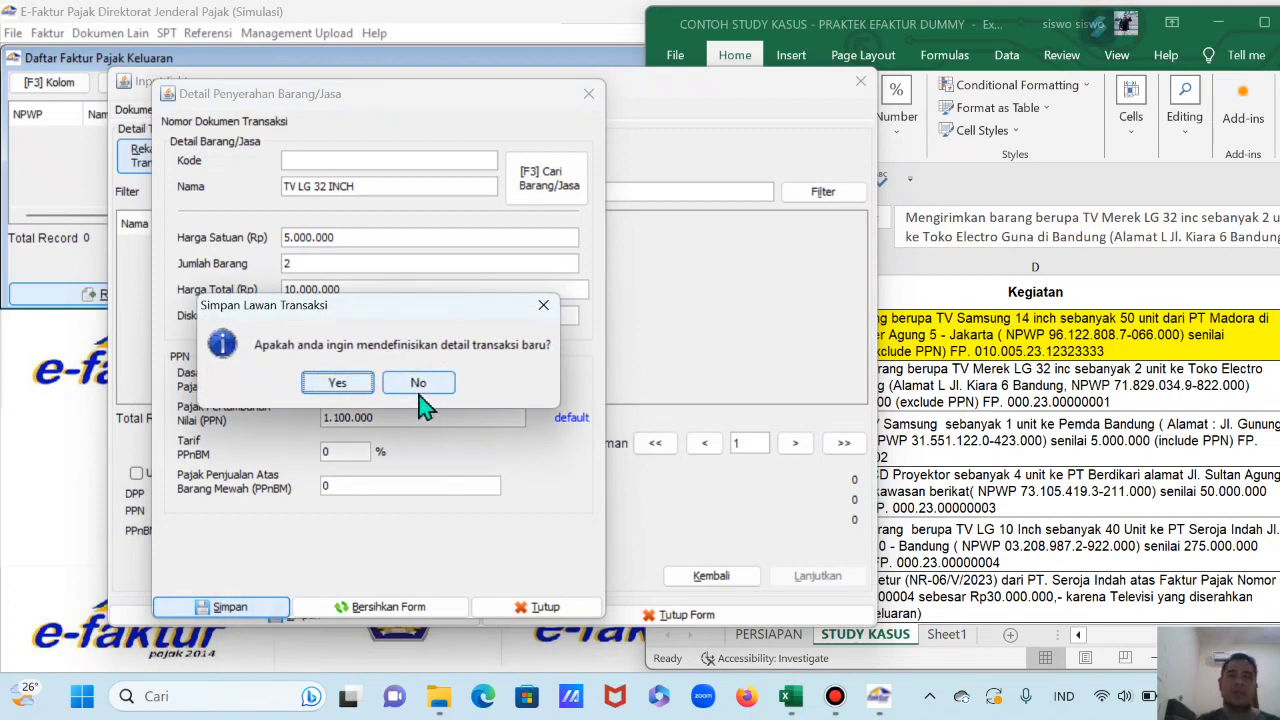
pyautogui.click(420, 390)
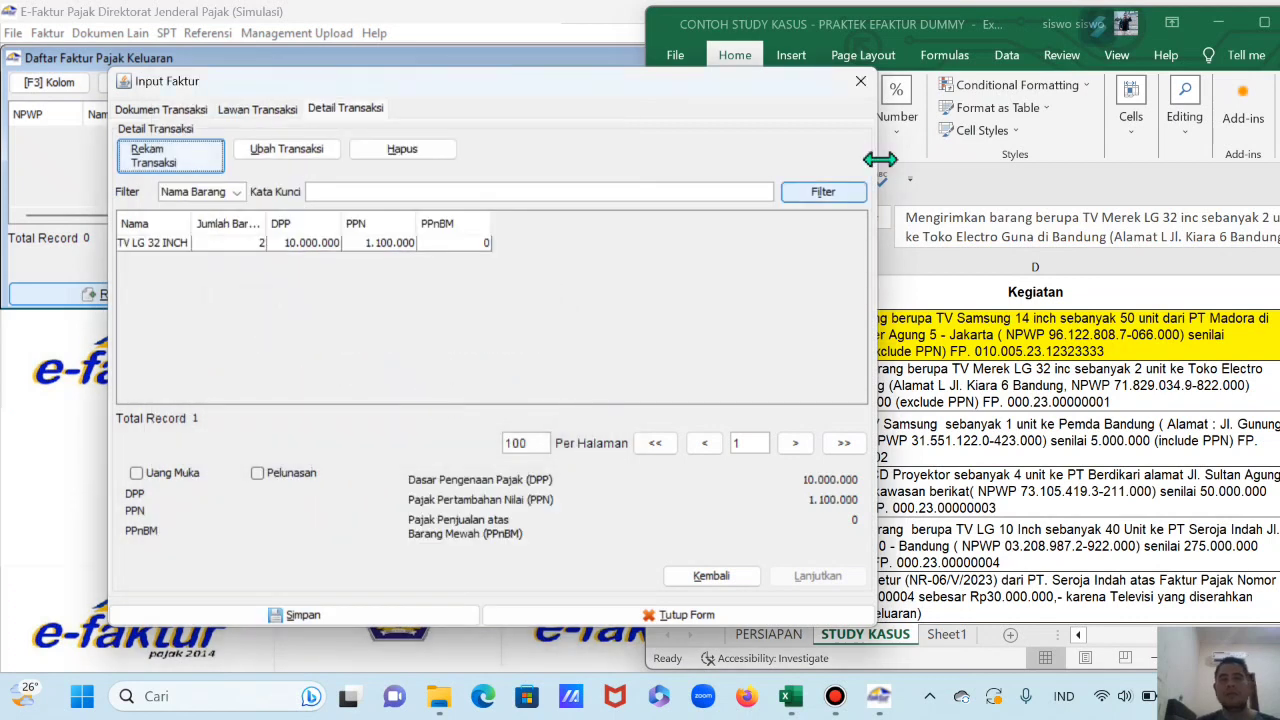
# Step: Save the completed output invoice and select the TOKO ELECTRO GUNA row in the maximized list
pyautogui.click(303, 615)
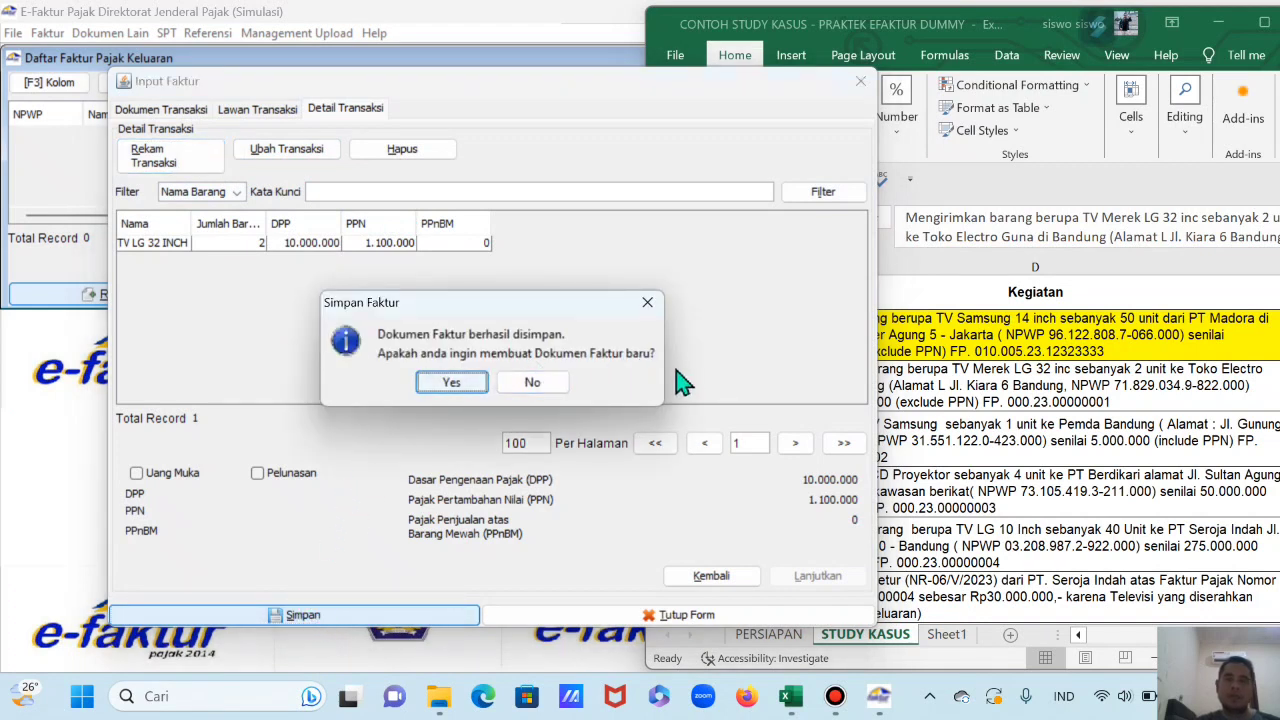
pyautogui.click(533, 385)
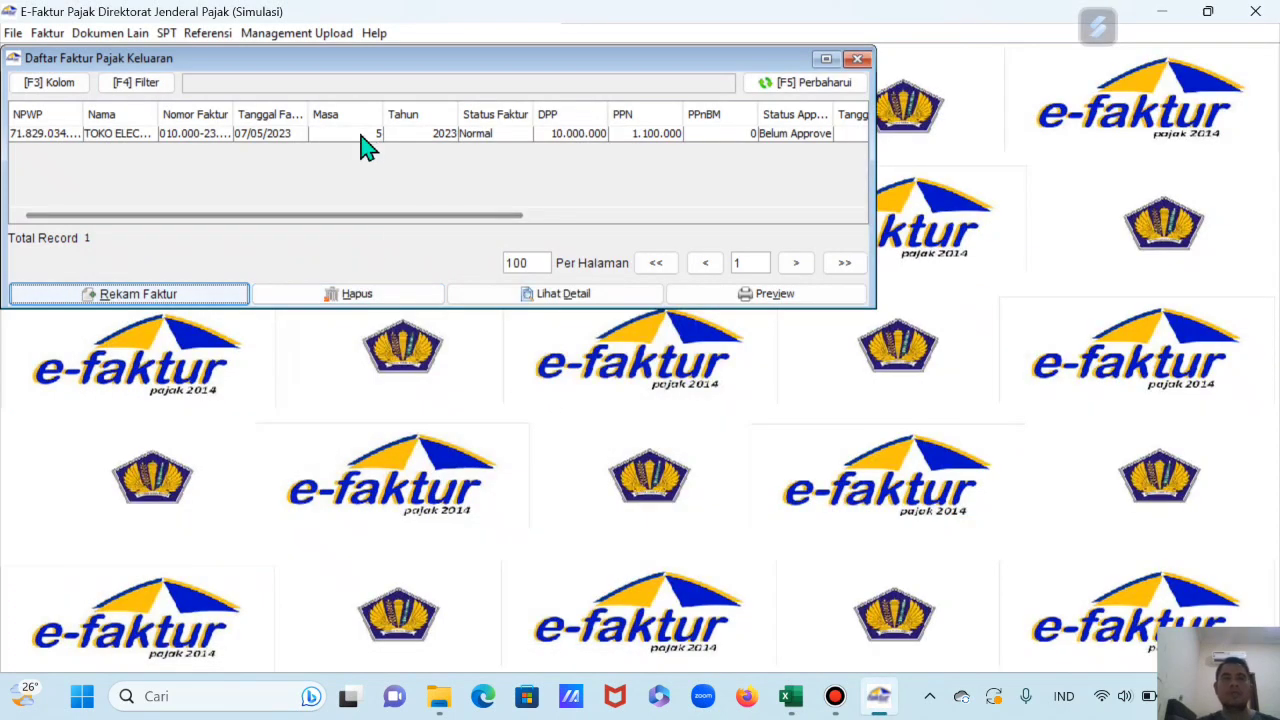
pyautogui.click(826, 58)
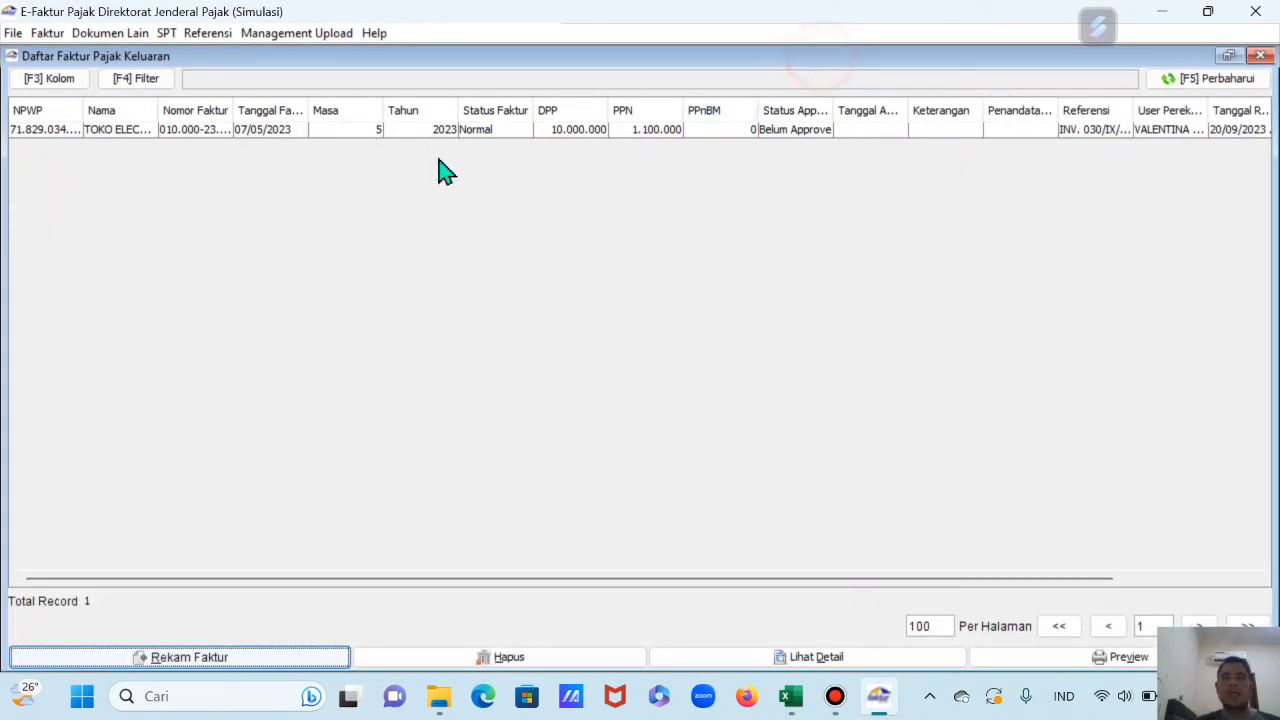
pyautogui.click(365, 131)
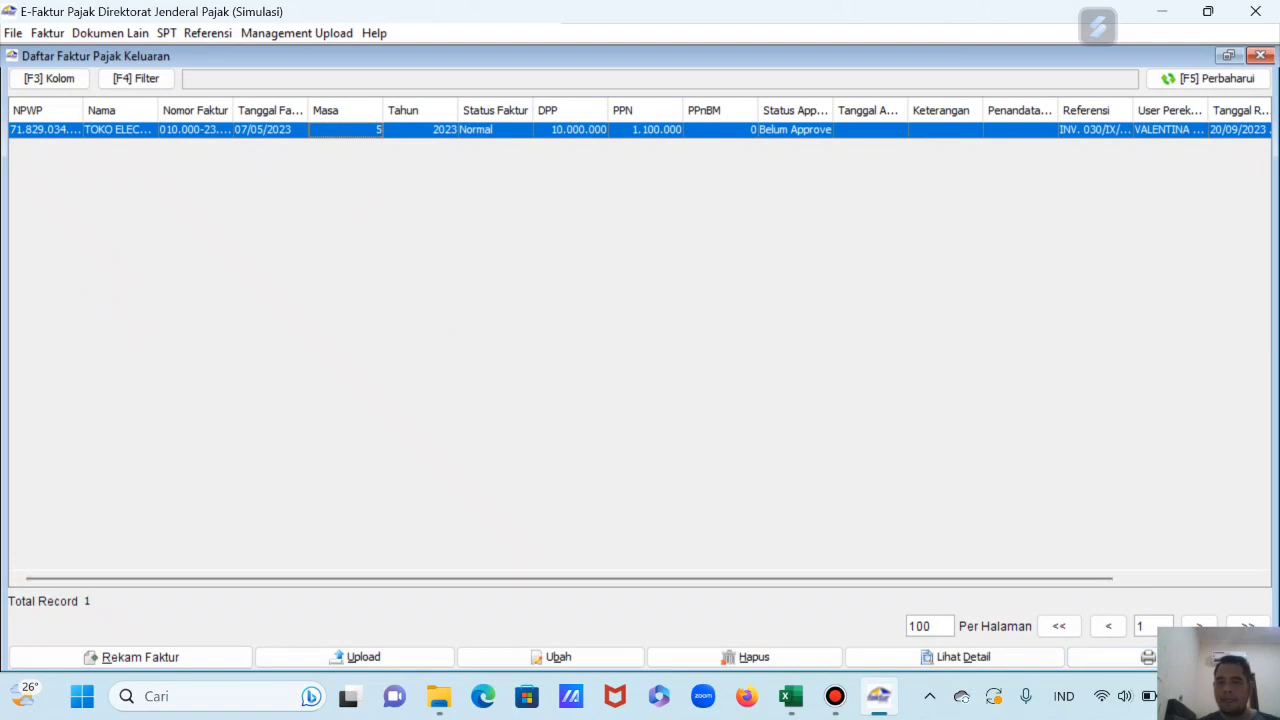
# Step: Restore the invoice list window and preview the TOKO ELECTRO GUNA invoice
pyautogui.click(1216, 682)
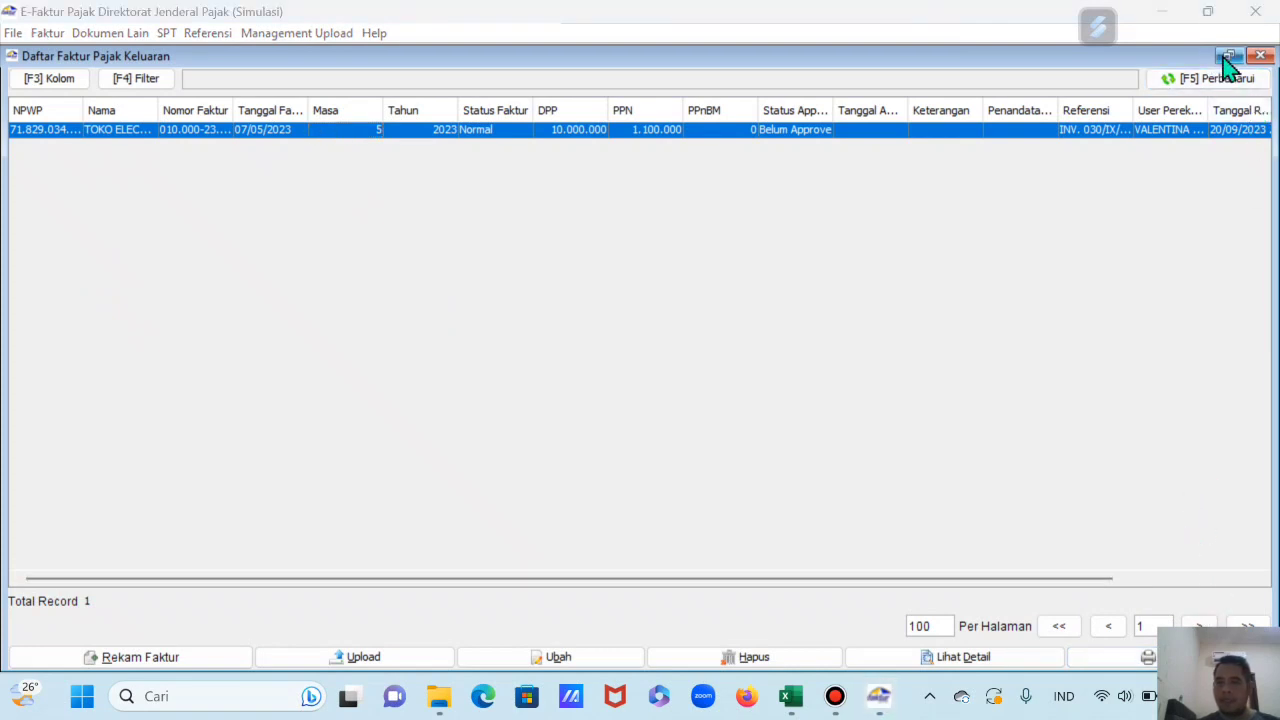
pyautogui.click(1228, 56)
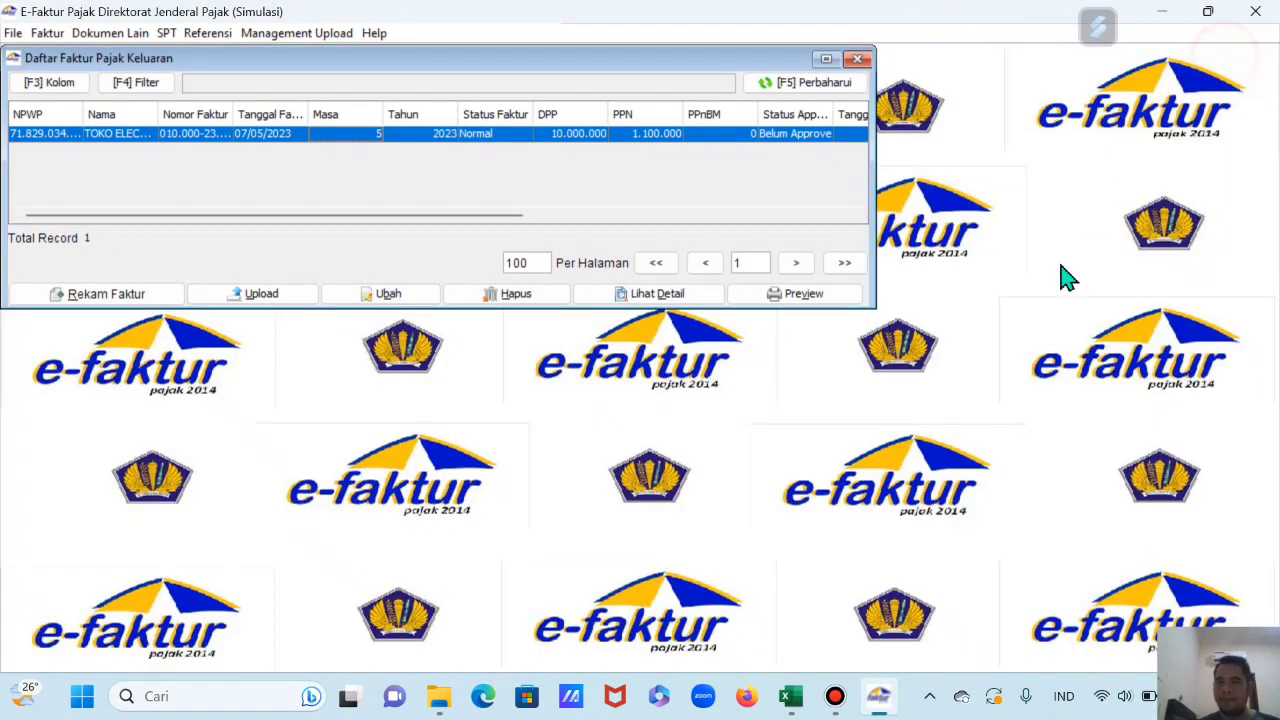
pyautogui.click(810, 298)
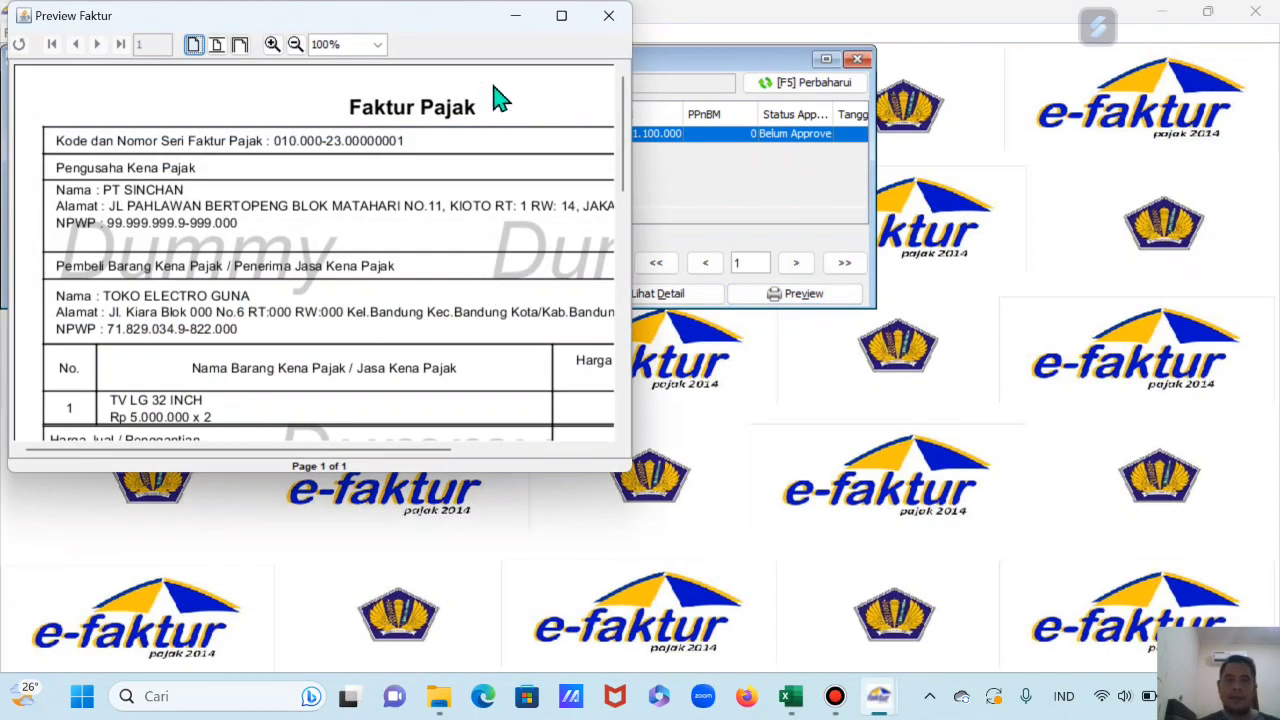
pyautogui.click(567, 18)
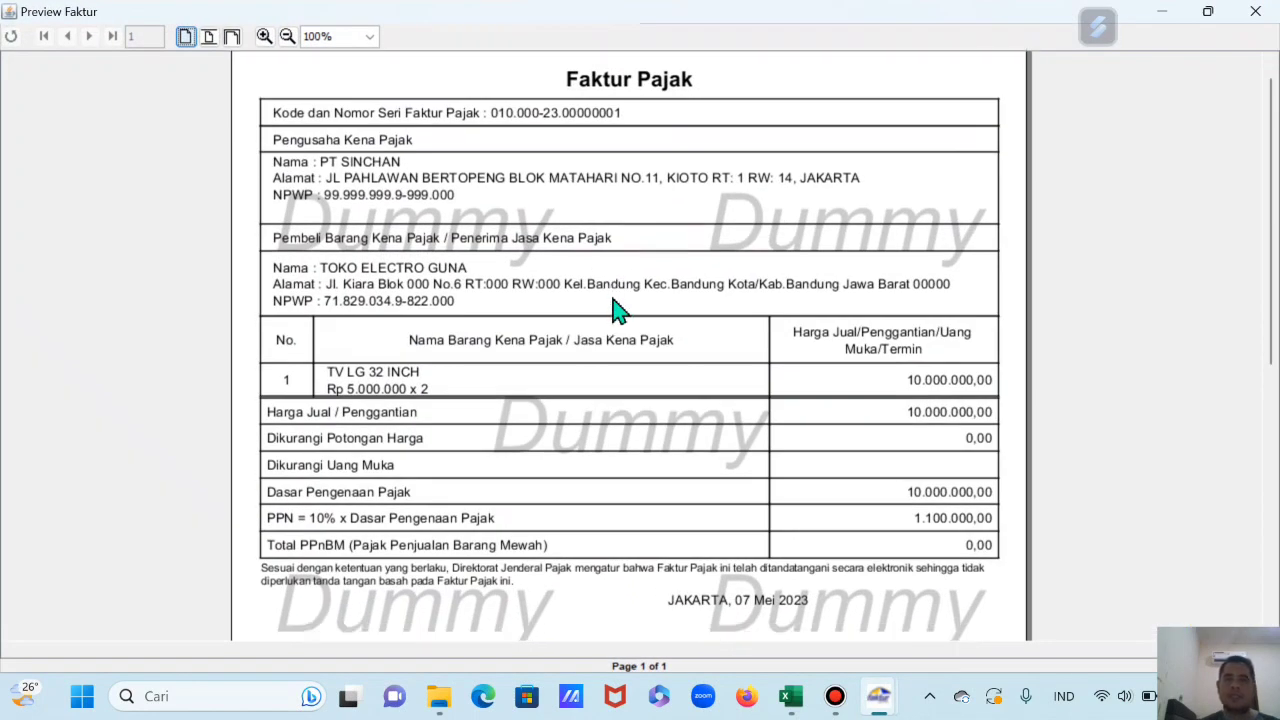
pyautogui.moveTo(491, 129); pyautogui.dragTo(576, 137)
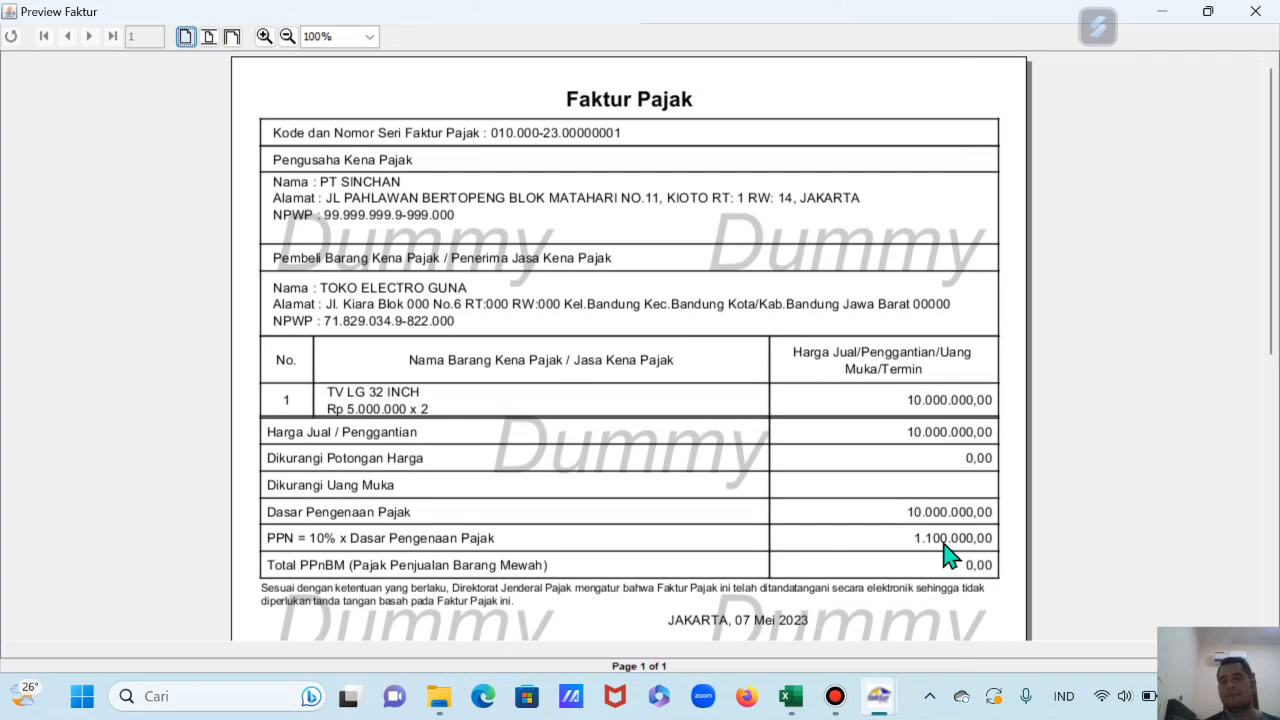
pyautogui.scroll(-3, 950, 555)
pyautogui.scroll(-6, 951, 537)
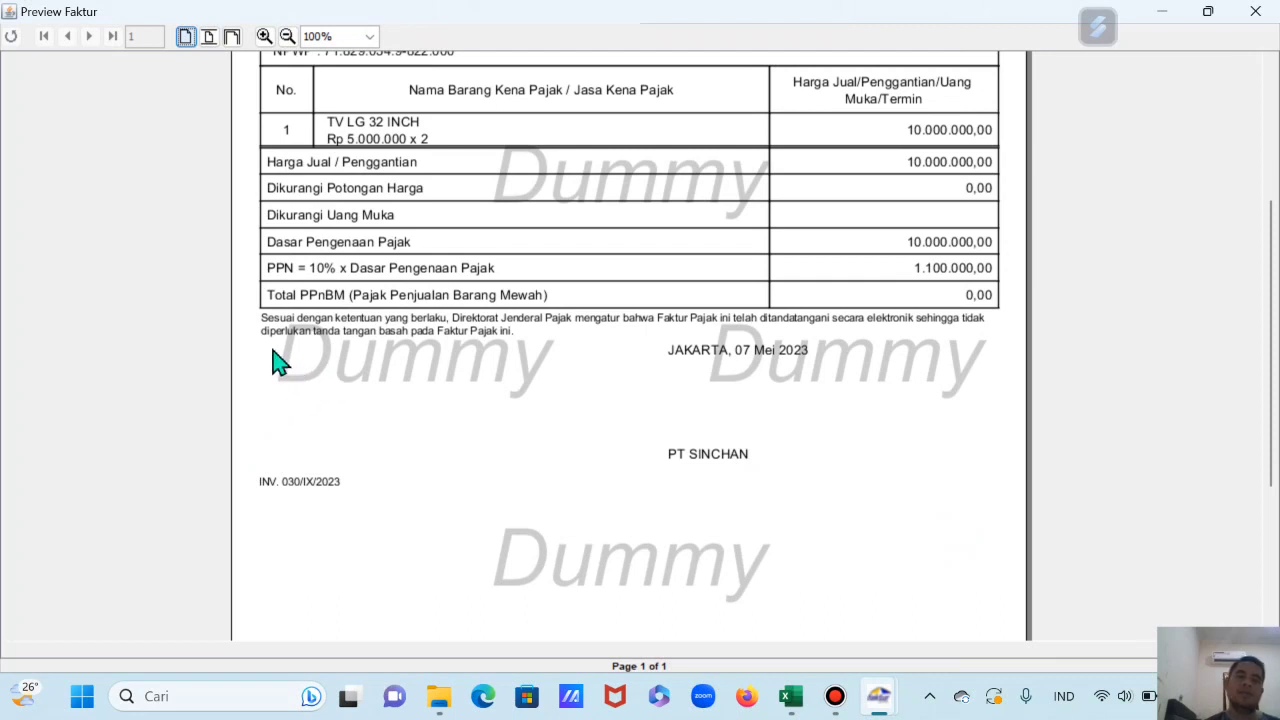
pyautogui.scroll(1, 300, 360)
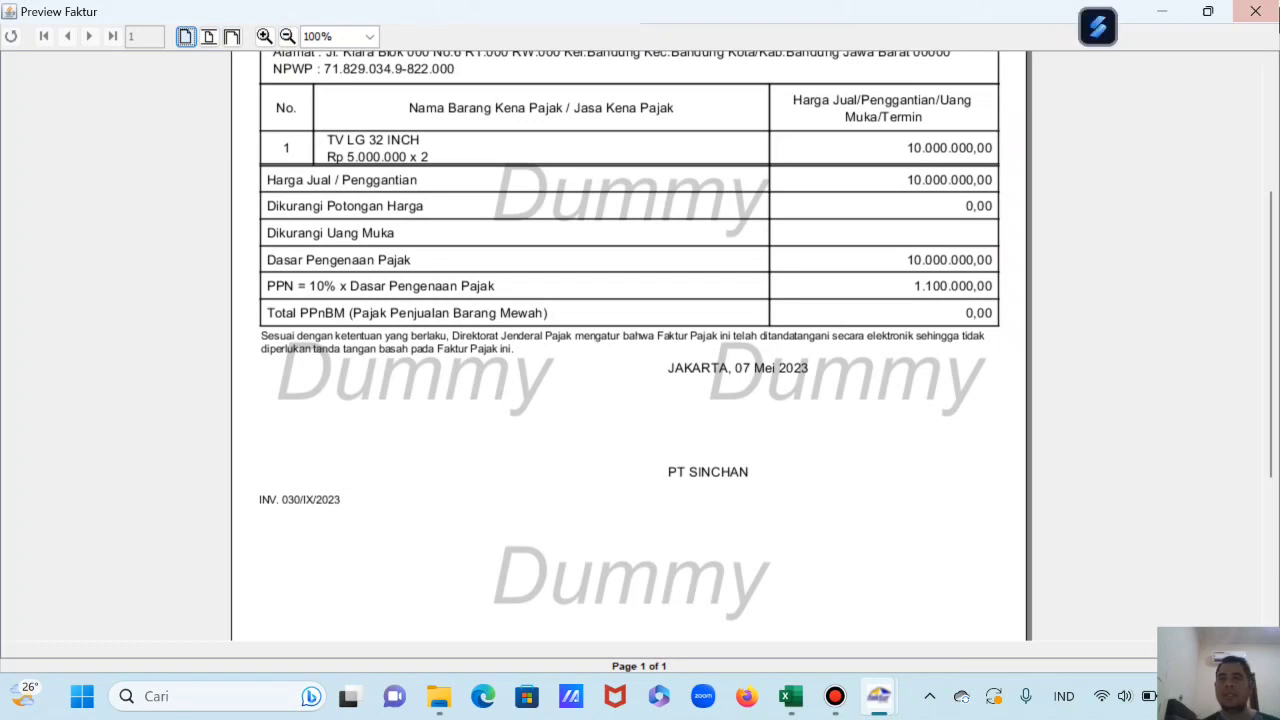
pyautogui.click(1256, 14)
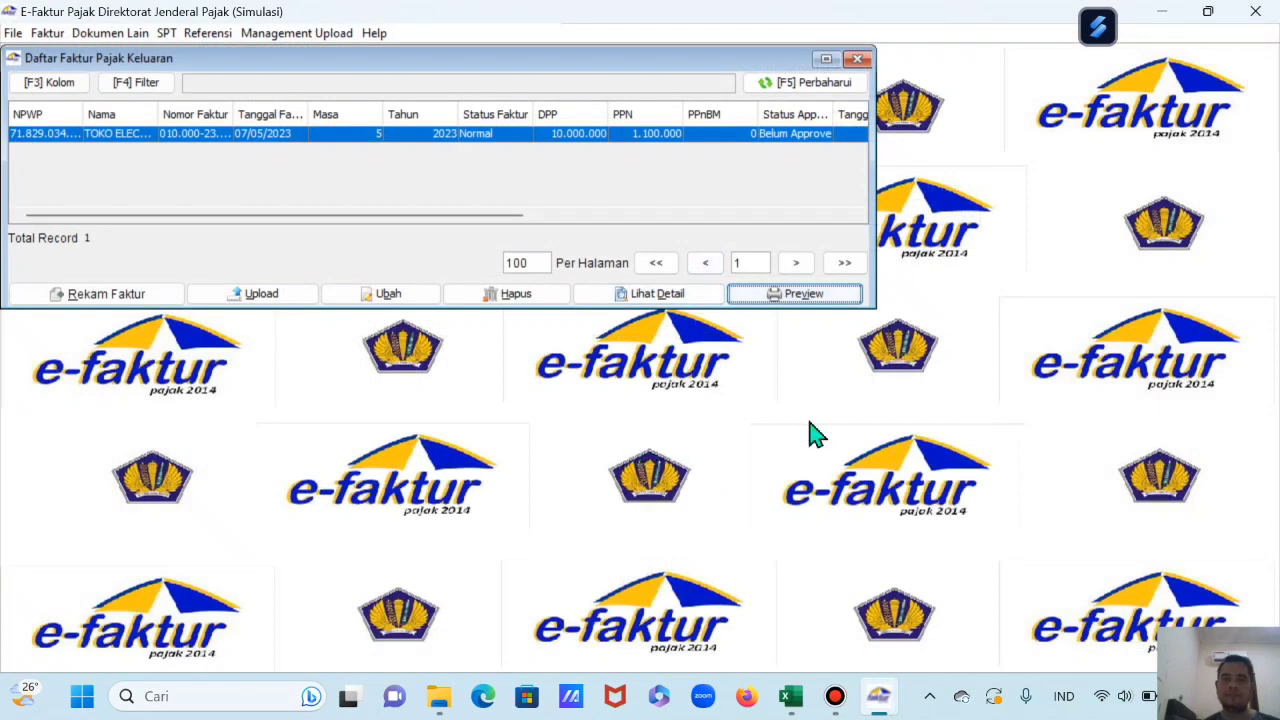
# Step: In the case-study workbook, fill row 21 (the TV LG transaction) yellow
pyautogui.moveTo(884, 708)
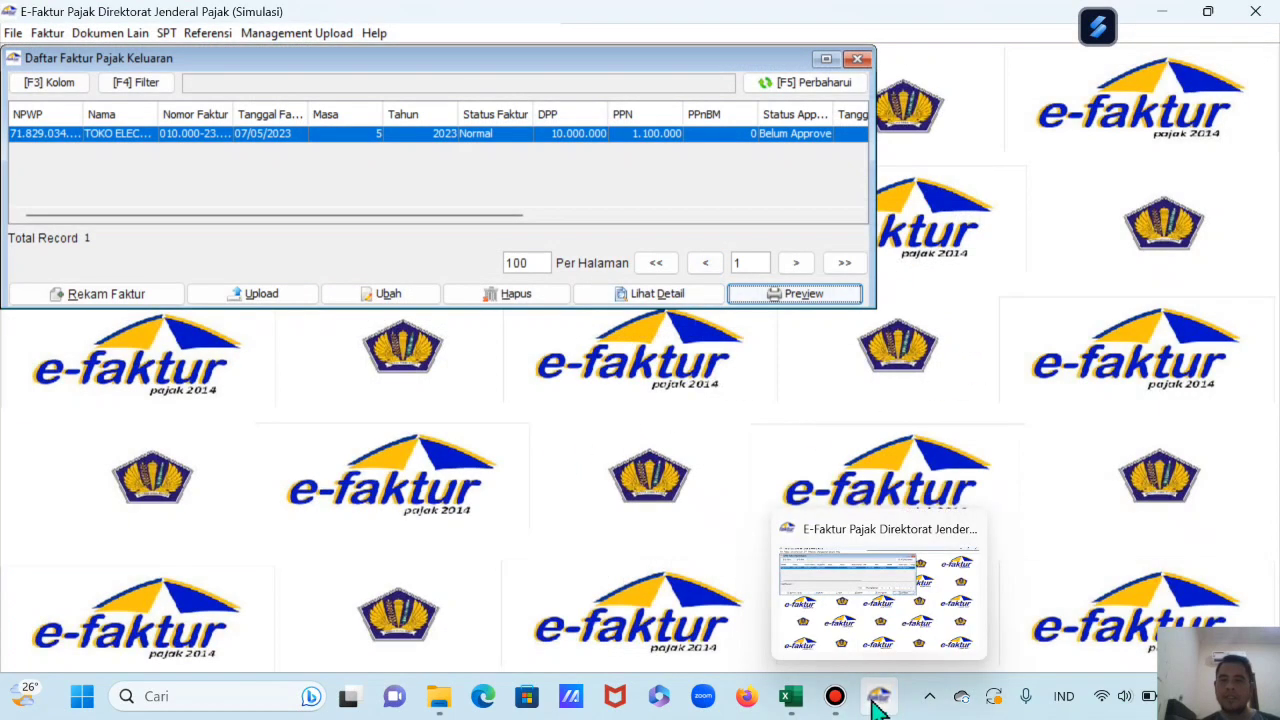
pyautogui.click(790, 697)
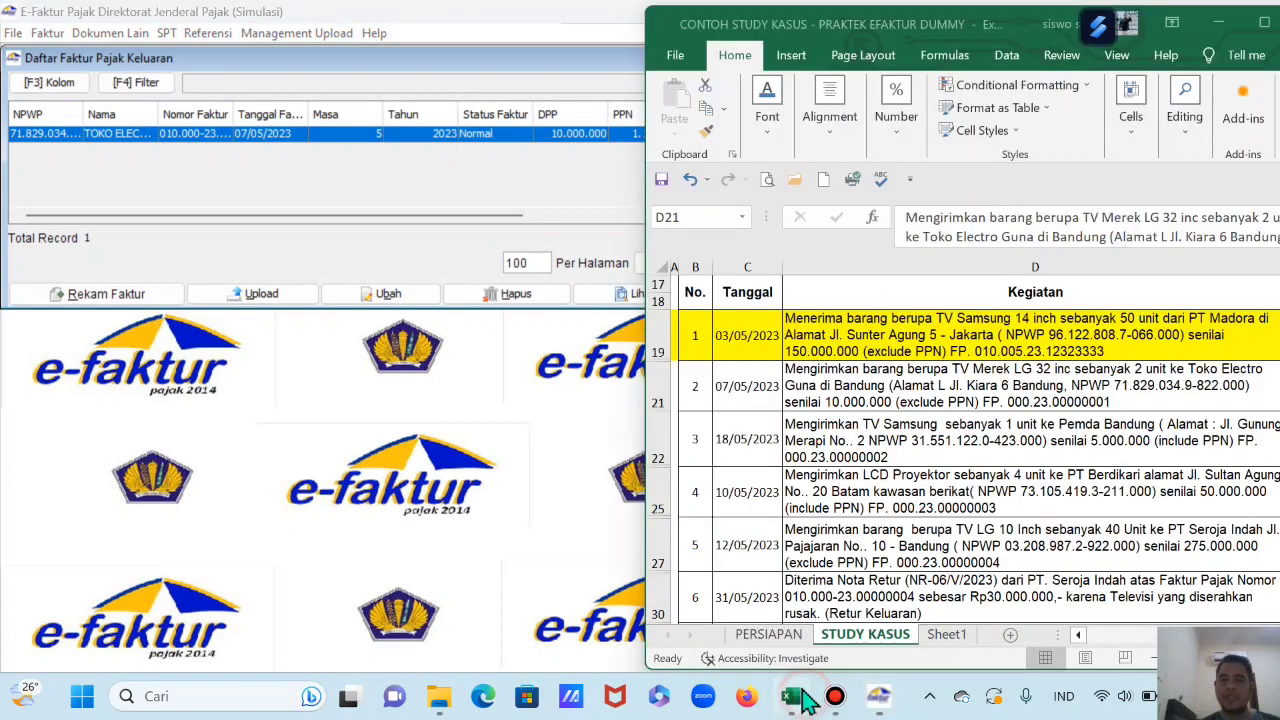
pyautogui.click(660, 390)
pyautogui.click(767, 100)
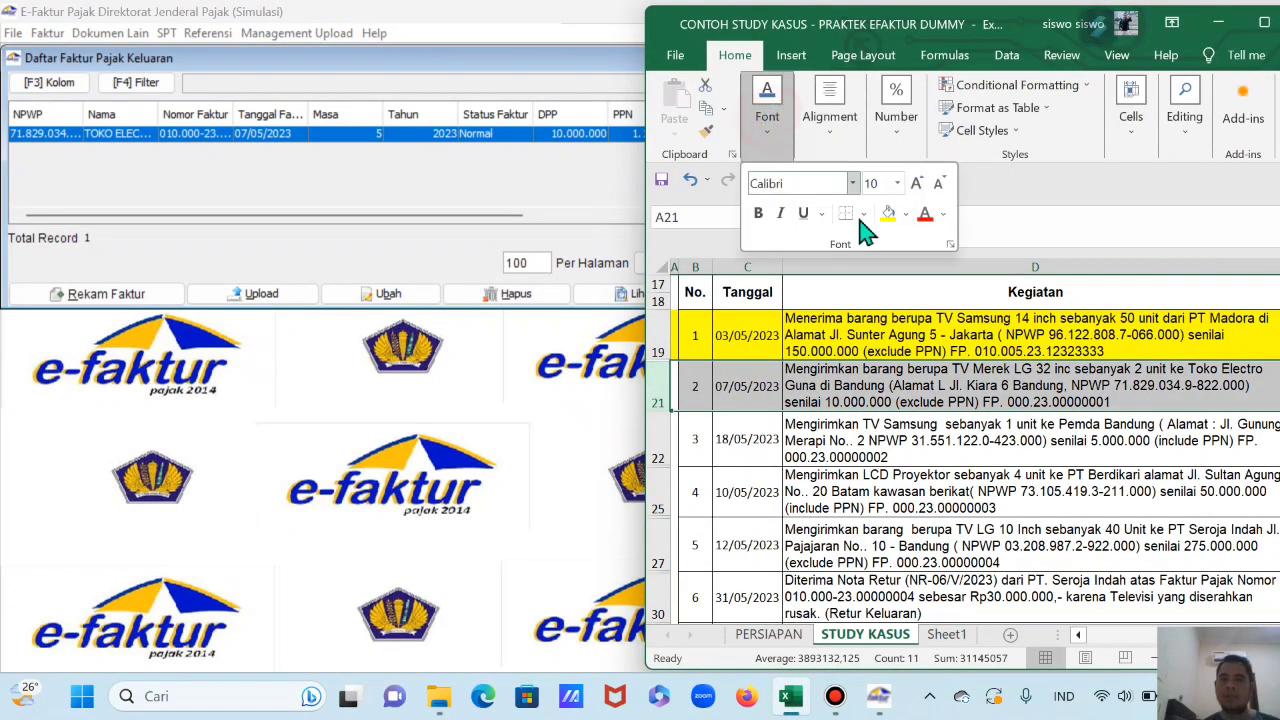
pyautogui.click(889, 213)
# Step: Check the next transaction in cell D22, then bring e-Faktur back to the front
pyautogui.scroll(-1, 916, 440)
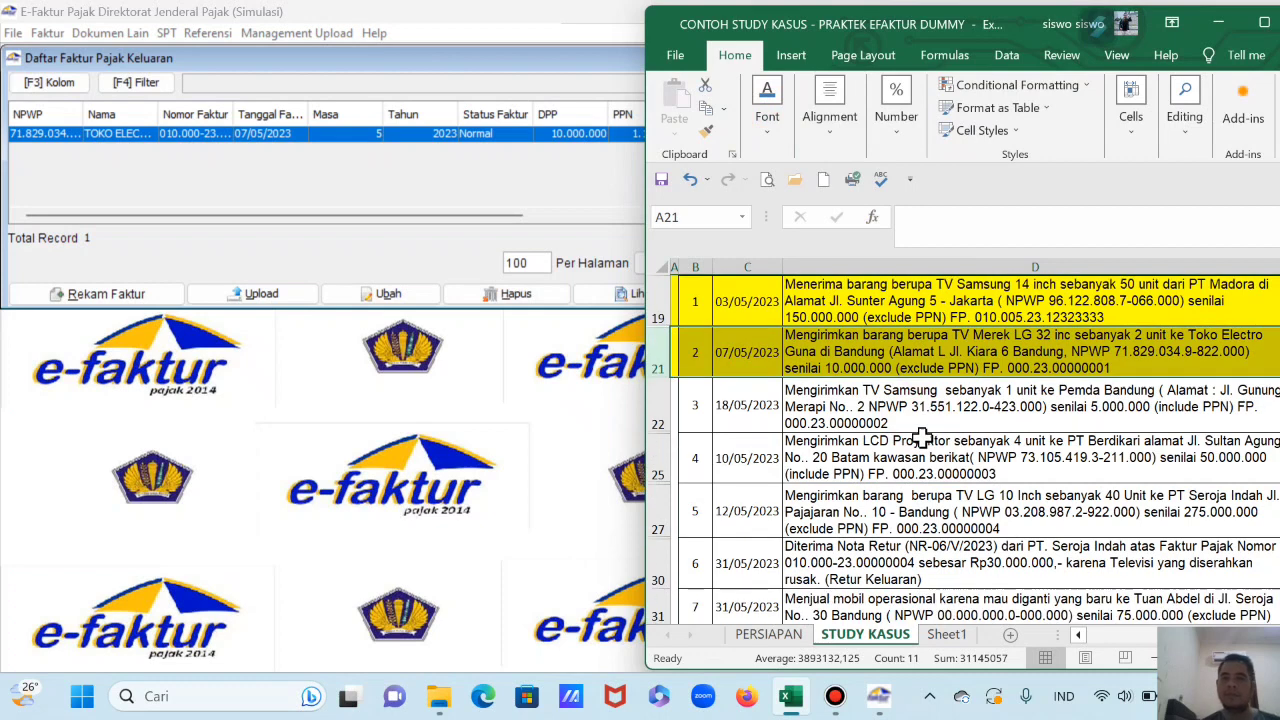
pyautogui.scroll(-3, 921, 438)
pyautogui.scroll(3, 920, 420)
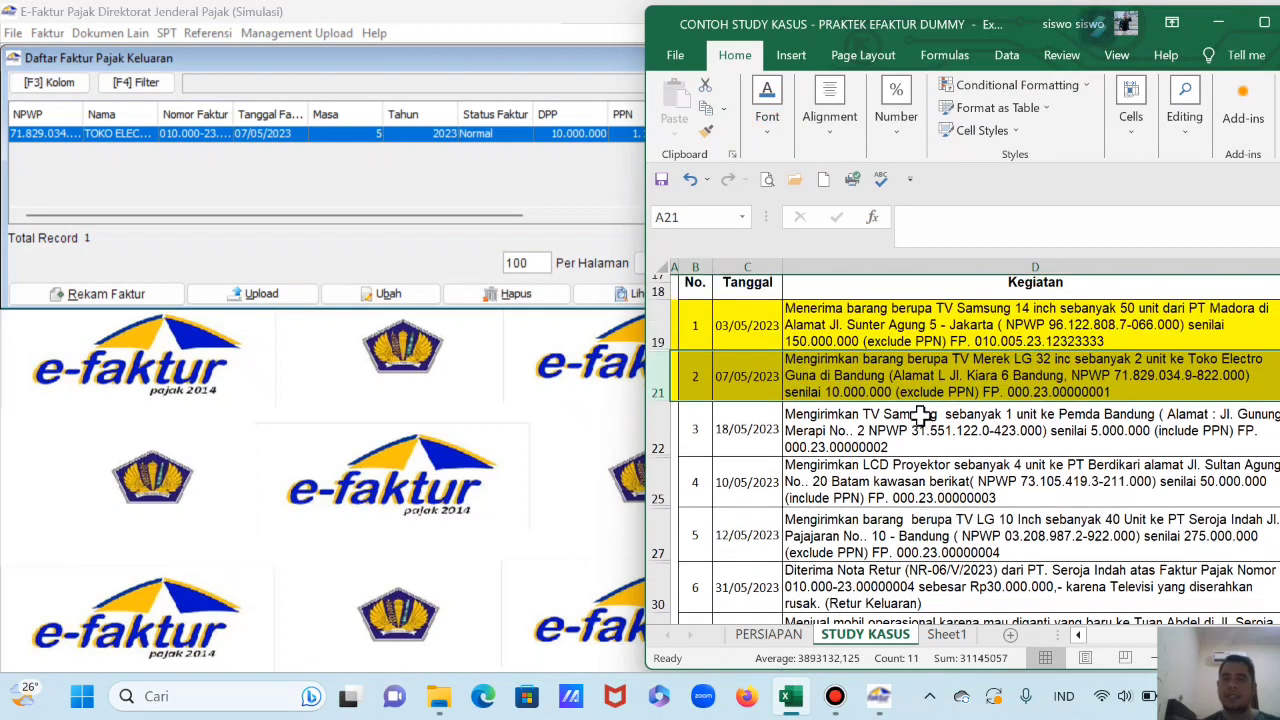
pyautogui.click(921, 415)
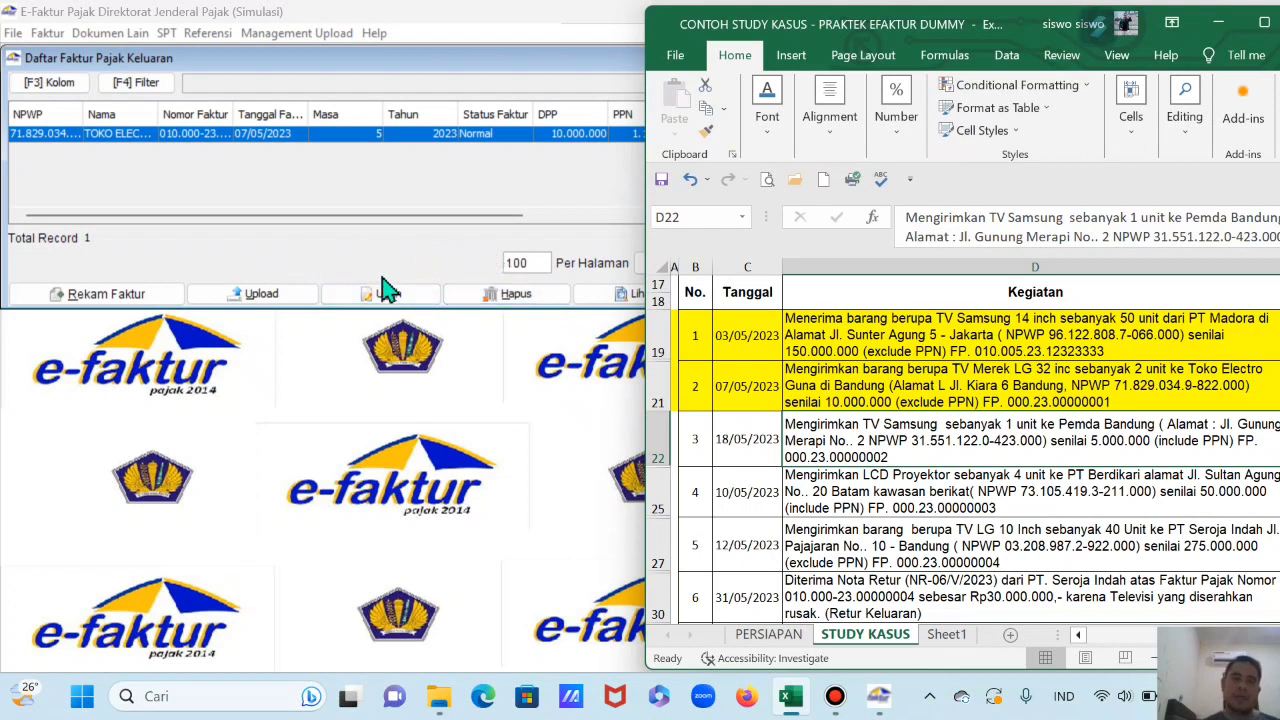
pyautogui.click(559, 59)
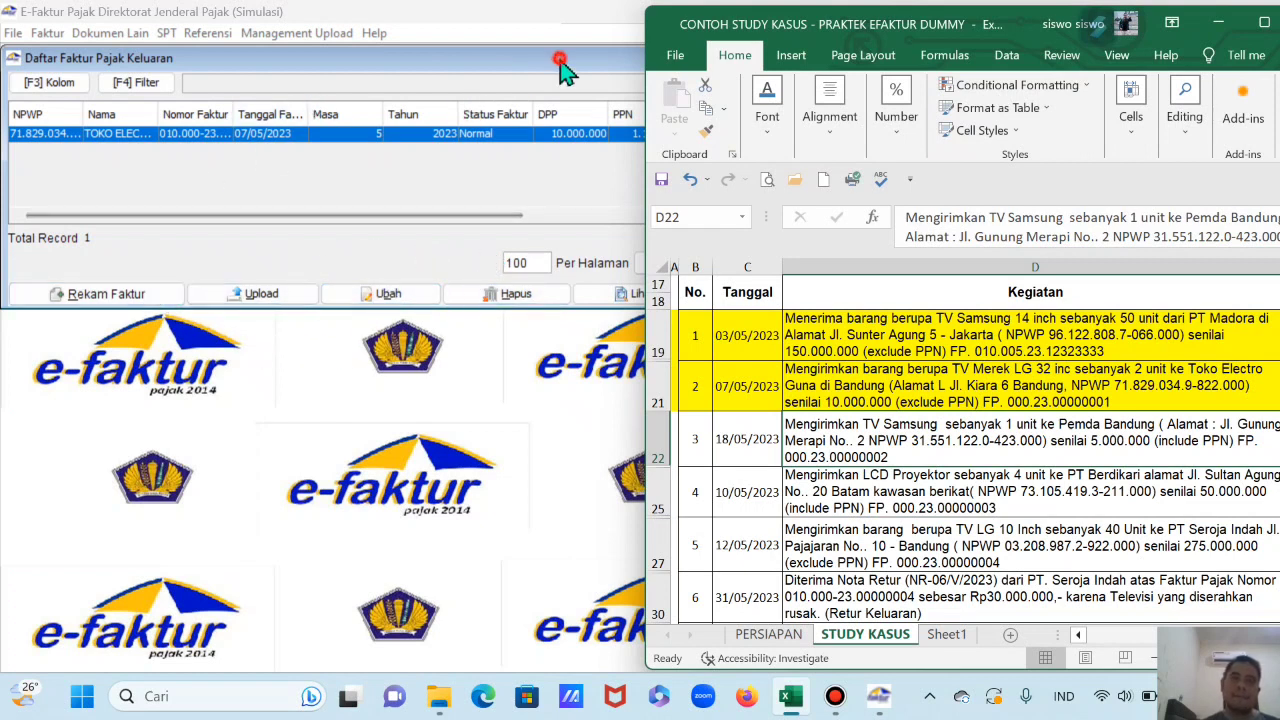
pyautogui.click(857, 55)
# Step: Close the output invoice list and add a new counterparty via Referensi > Administrasi Lawan Transaksi
pyautogui.click(88, 390)
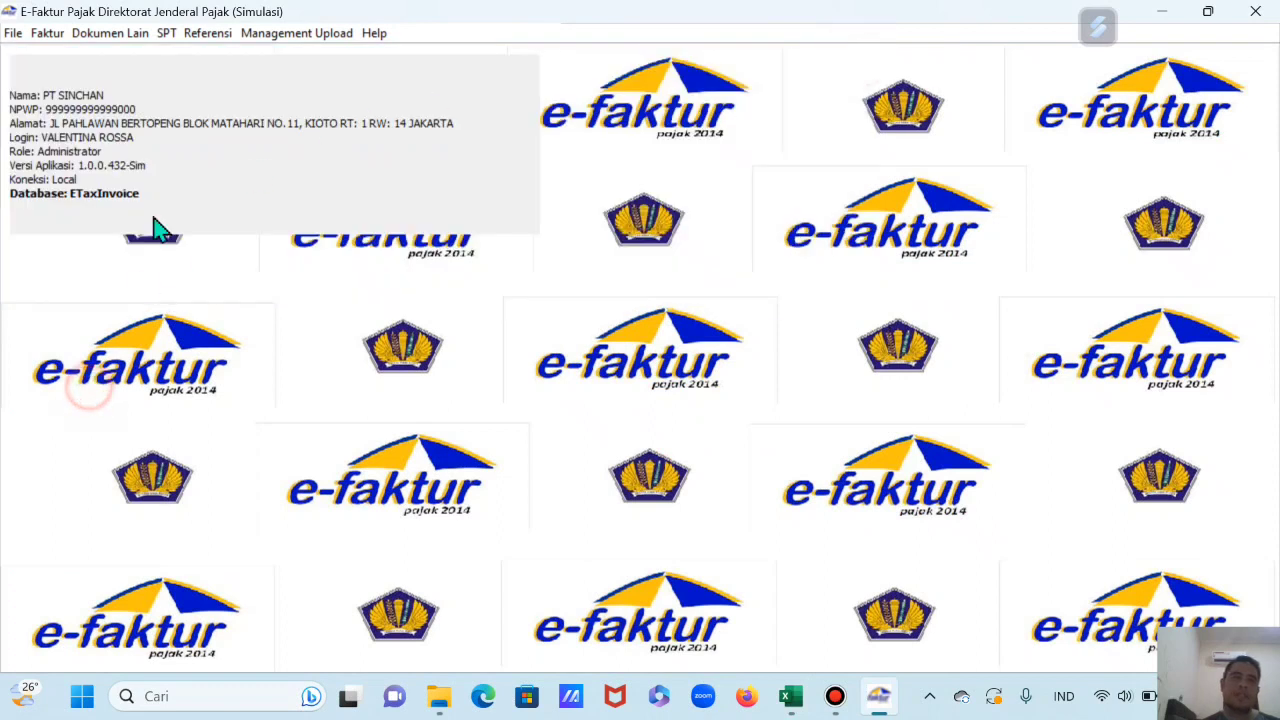
pyautogui.click(200, 40)
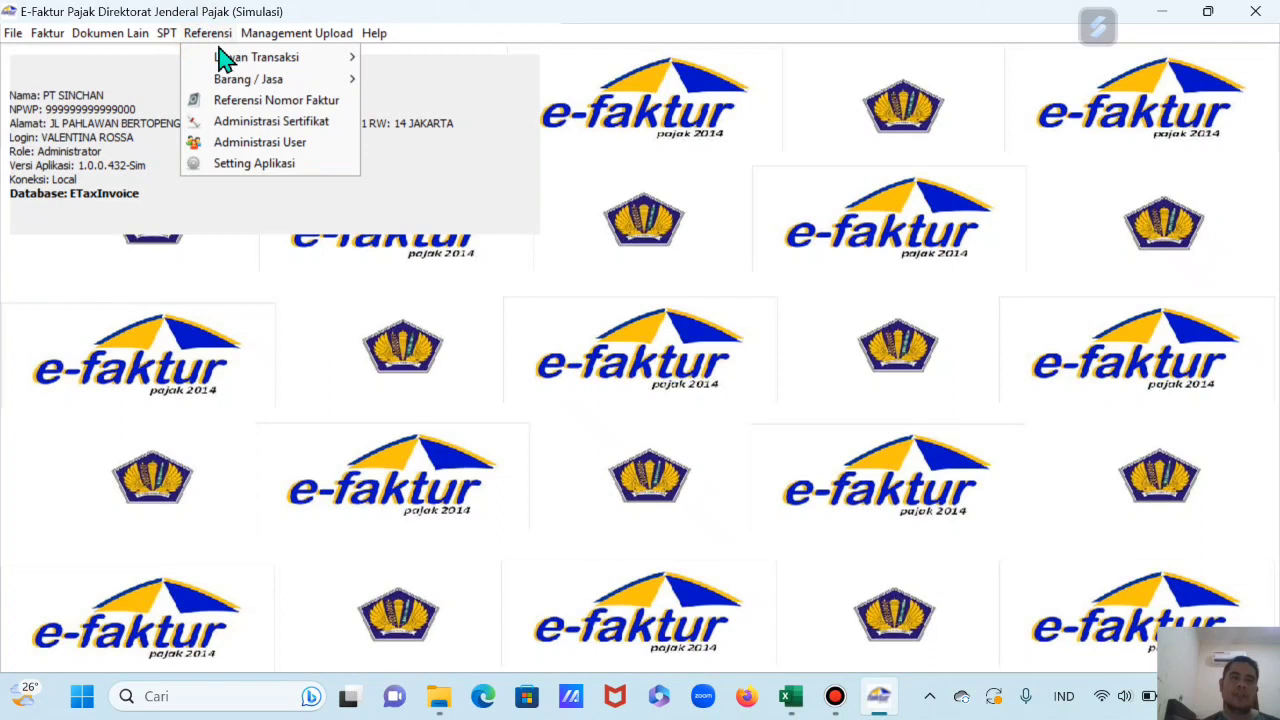
pyautogui.moveTo(266, 60)
pyautogui.click(395, 58)
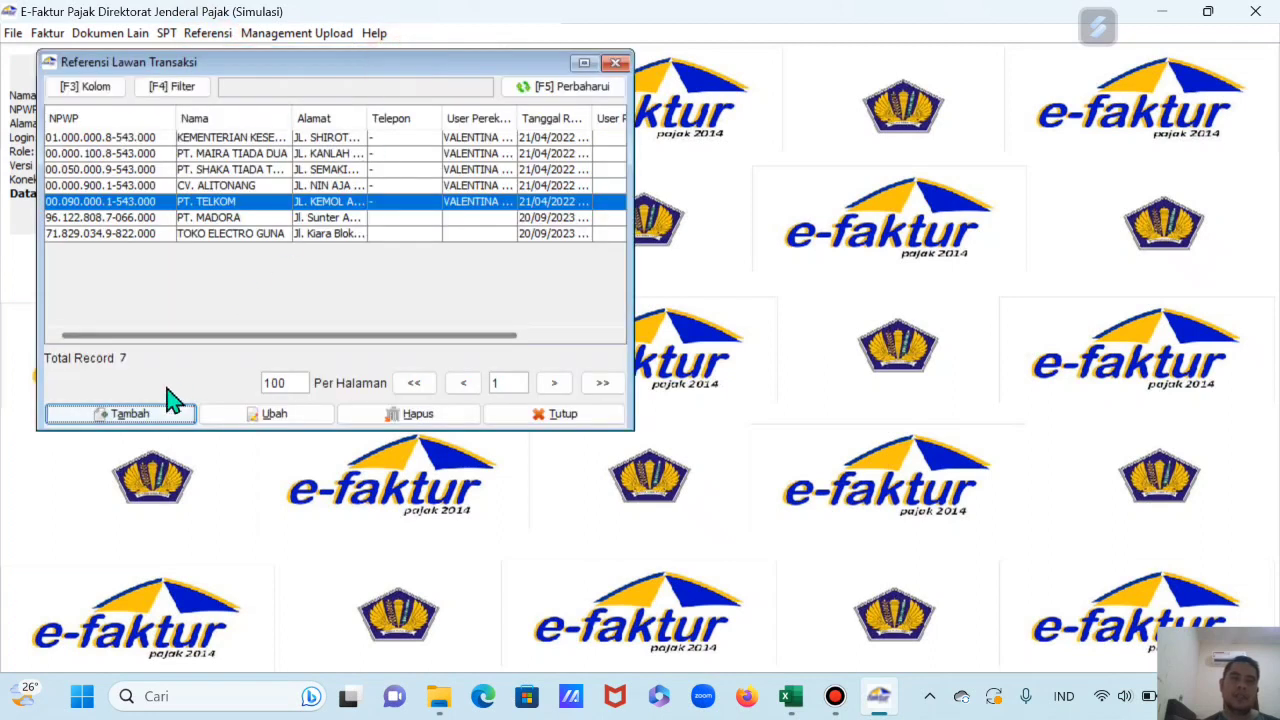
pyautogui.click(163, 425)
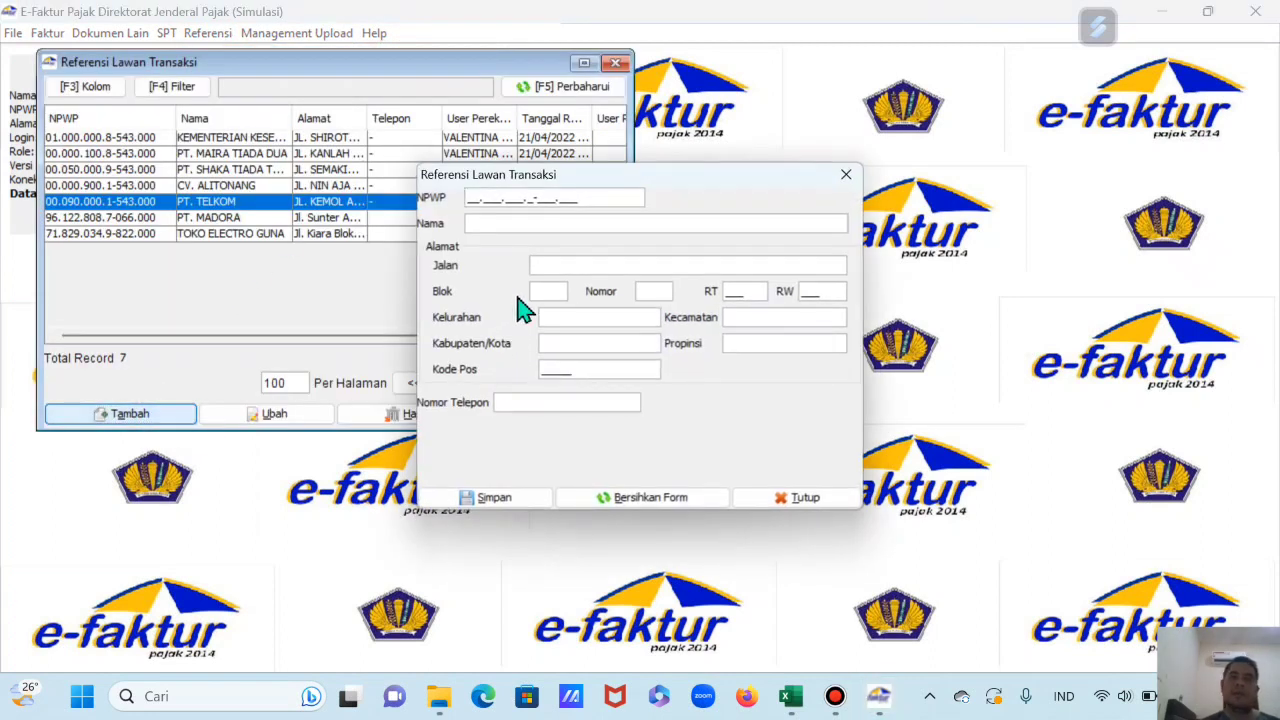
# Step: Place the new counterparty form beside the workbook, dismiss the NPWP error, and start the NPWP
pyautogui.moveTo(745, 177); pyautogui.dragTo(464, 178)
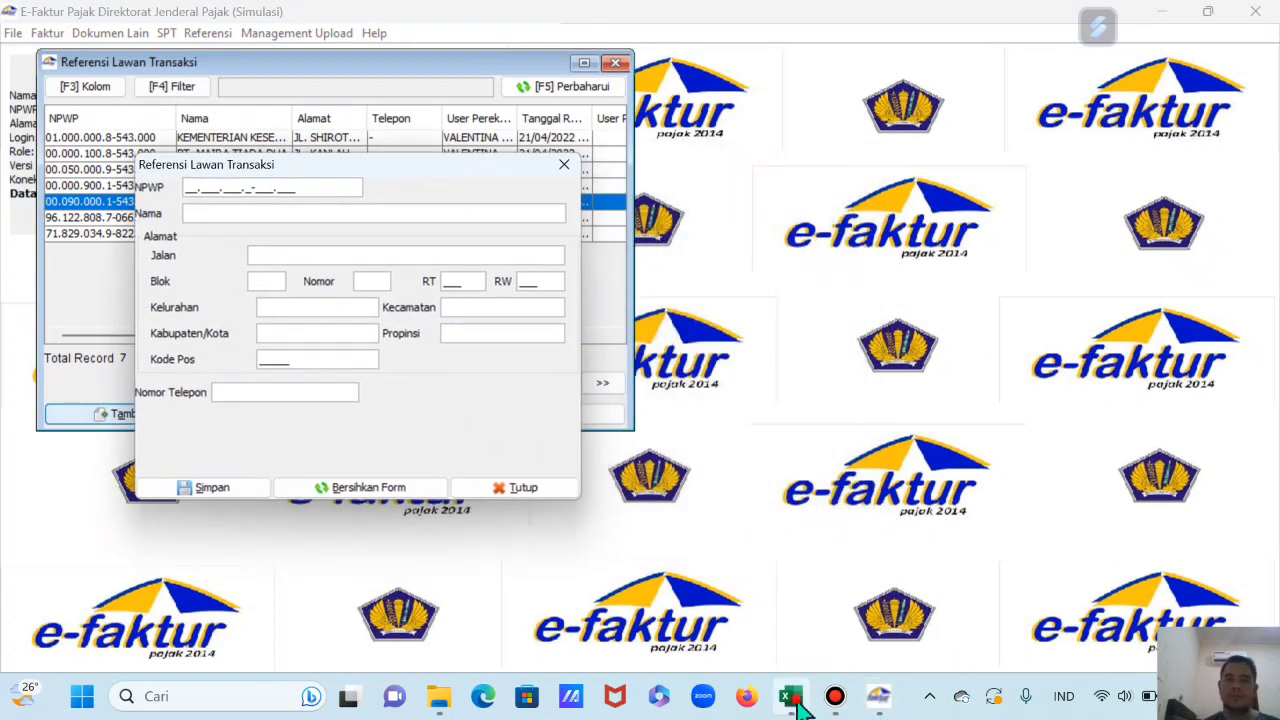
pyautogui.click(790, 696)
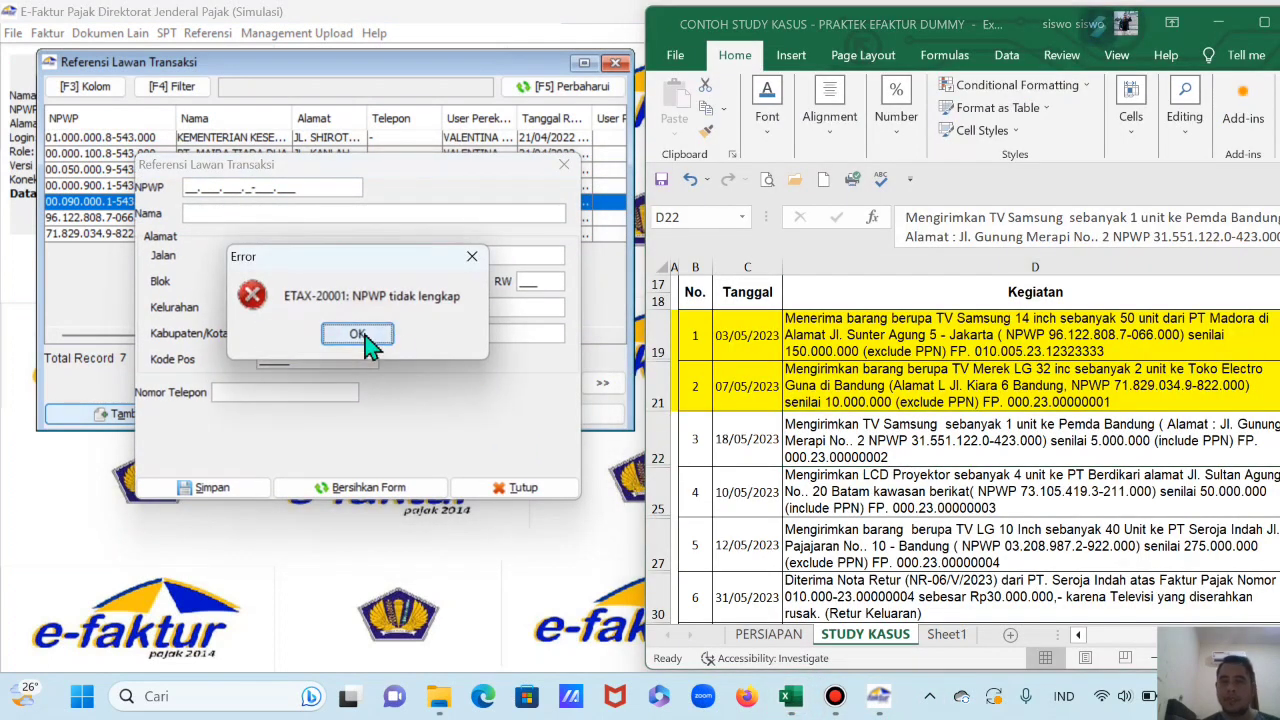
pyautogui.click(364, 334)
pyautogui.click(190, 188)
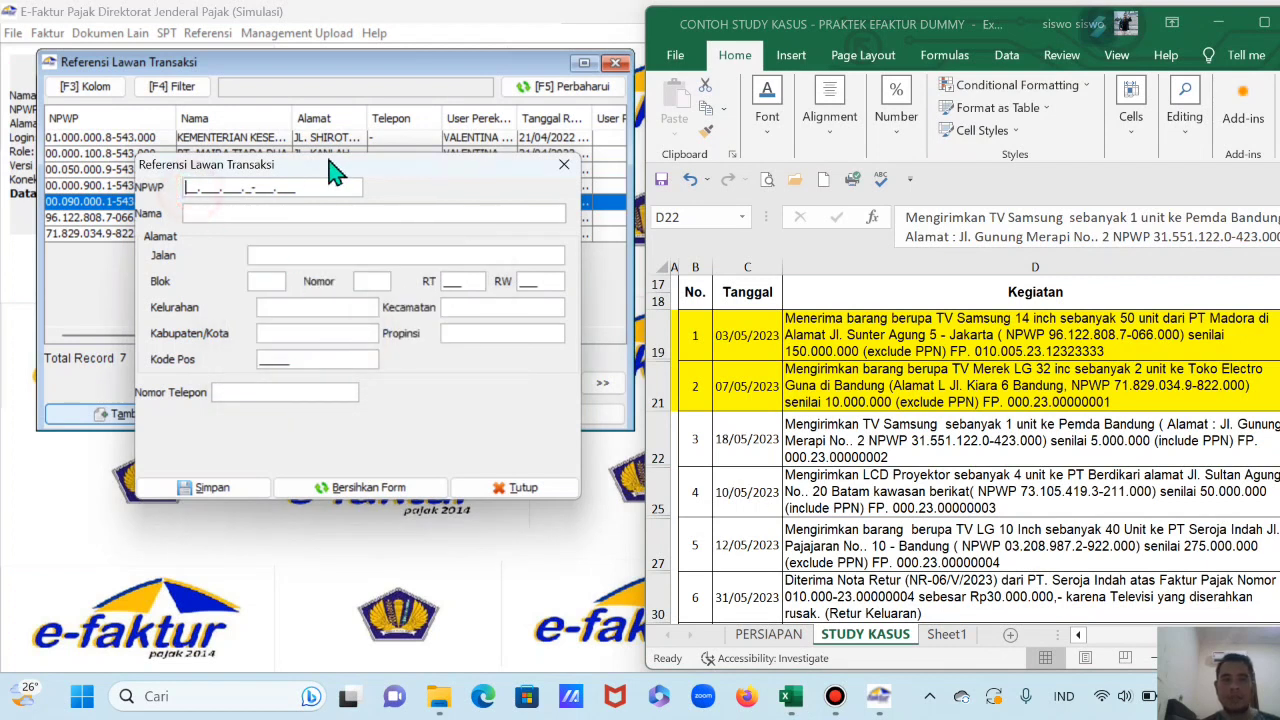
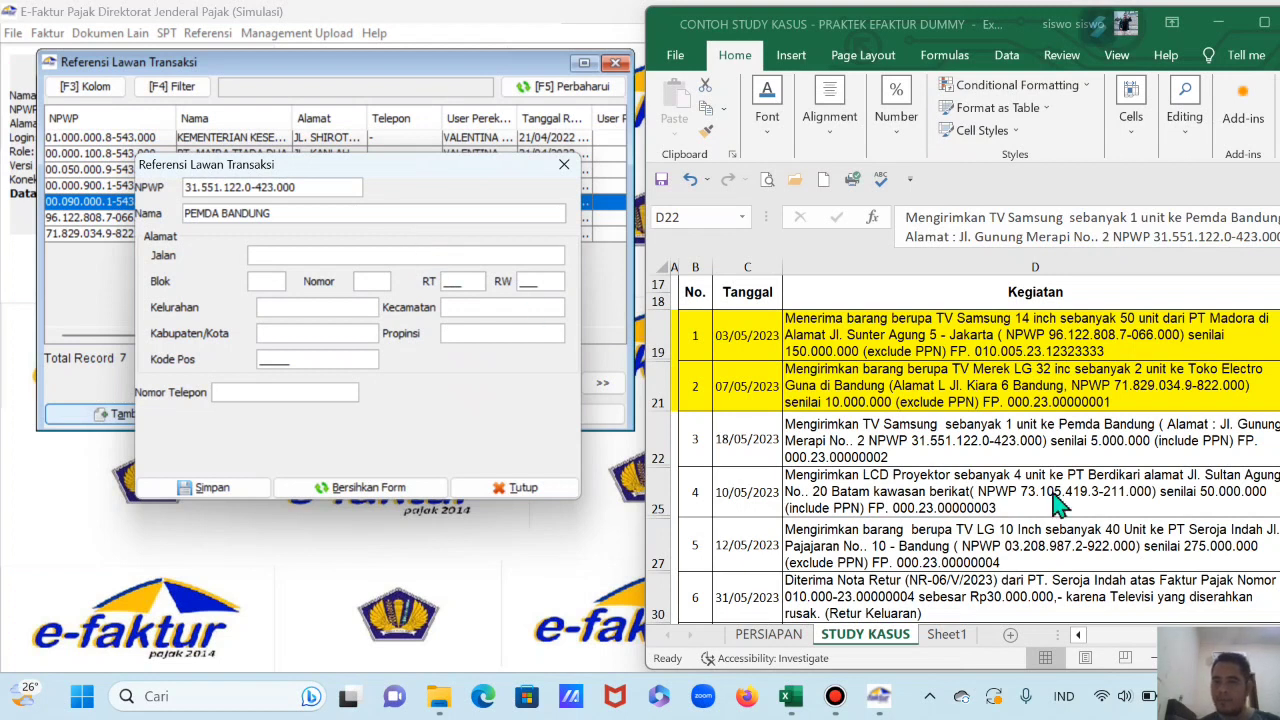
# Step: Enter PEMDA BANDUNG's Jl. Gunung Merapi No. 2 address fields and save the counterparty
pyautogui.moveTo(1015, 40); pyautogui.dragTo(941, 38)
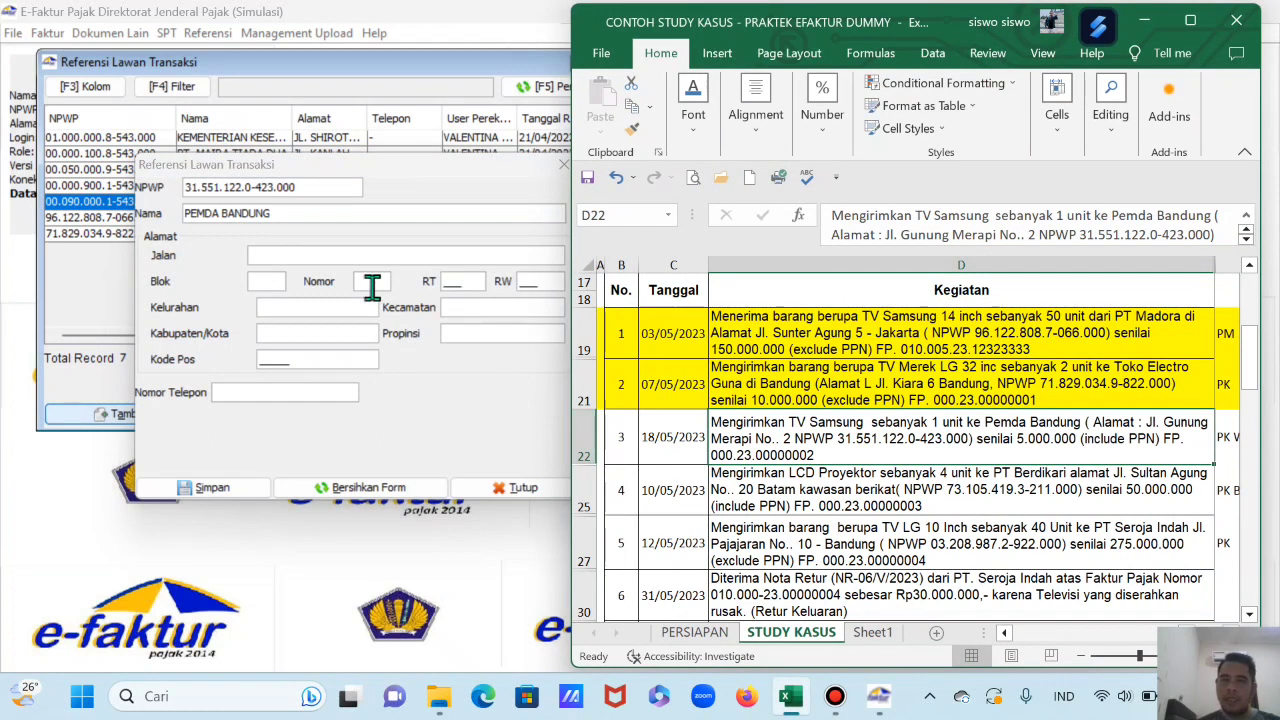
pyautogui.click(318, 255)
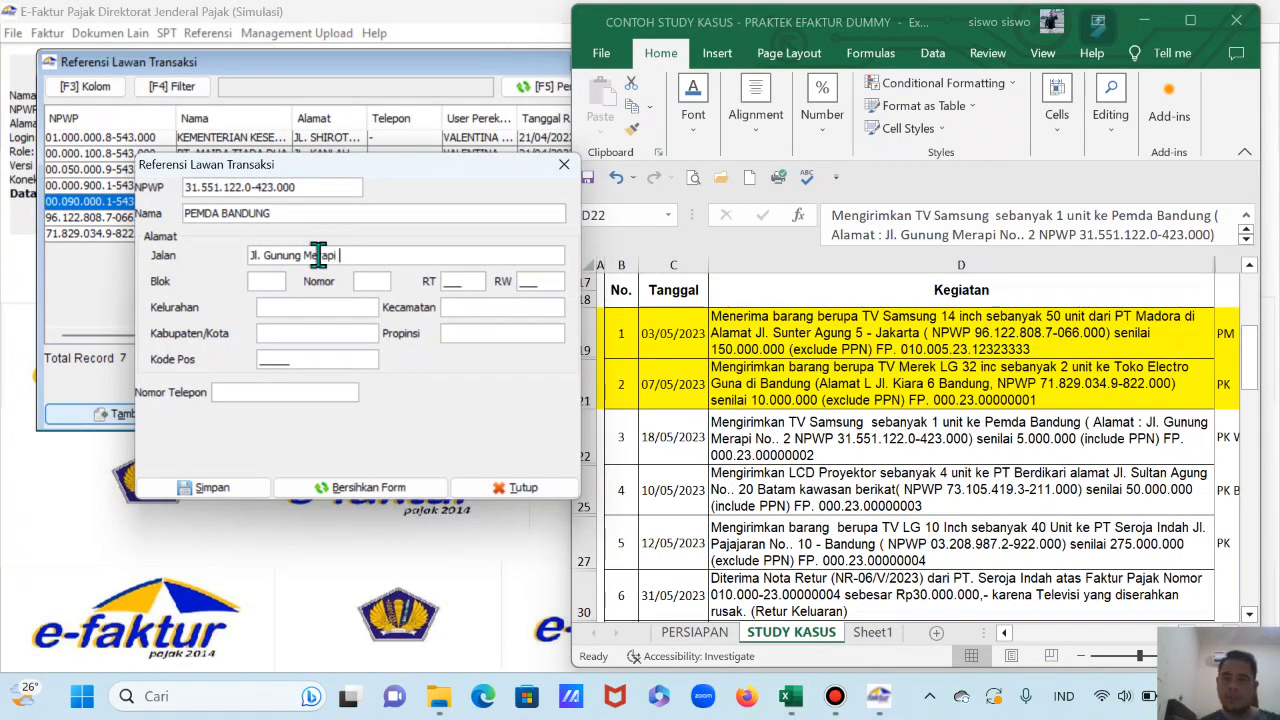
pyautogui.click(265, 283)
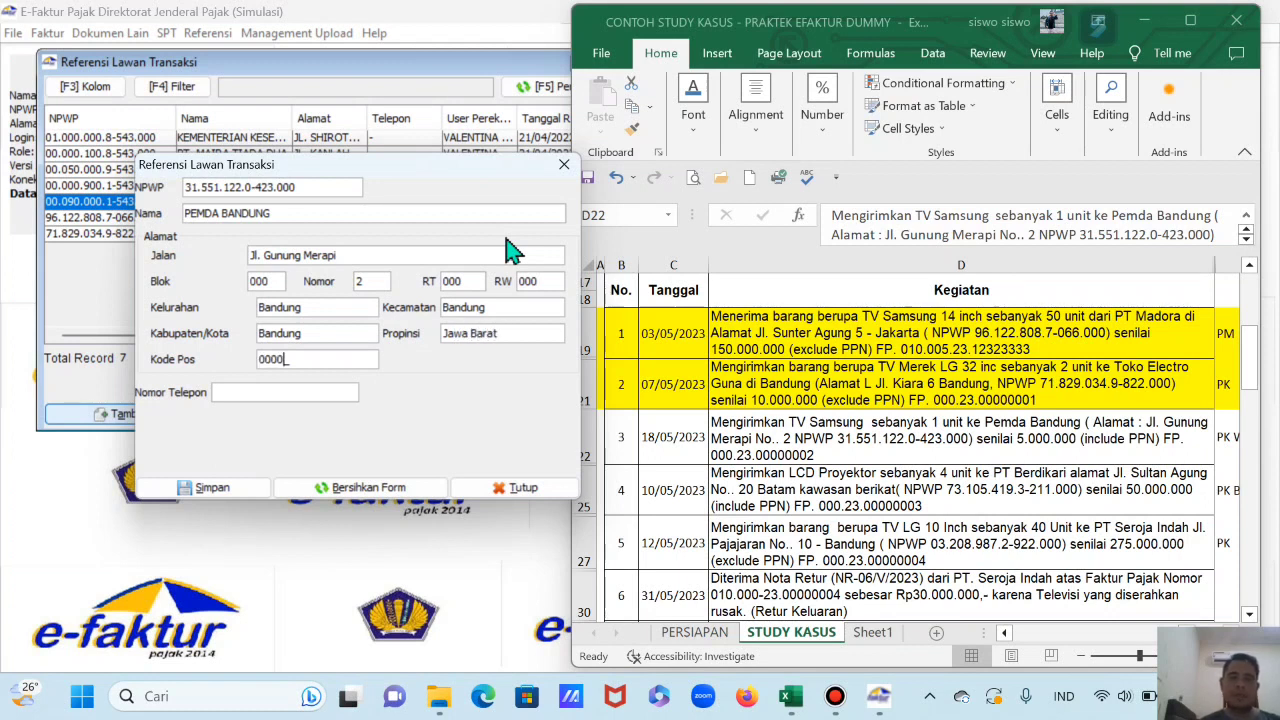
pyautogui.click(223, 485)
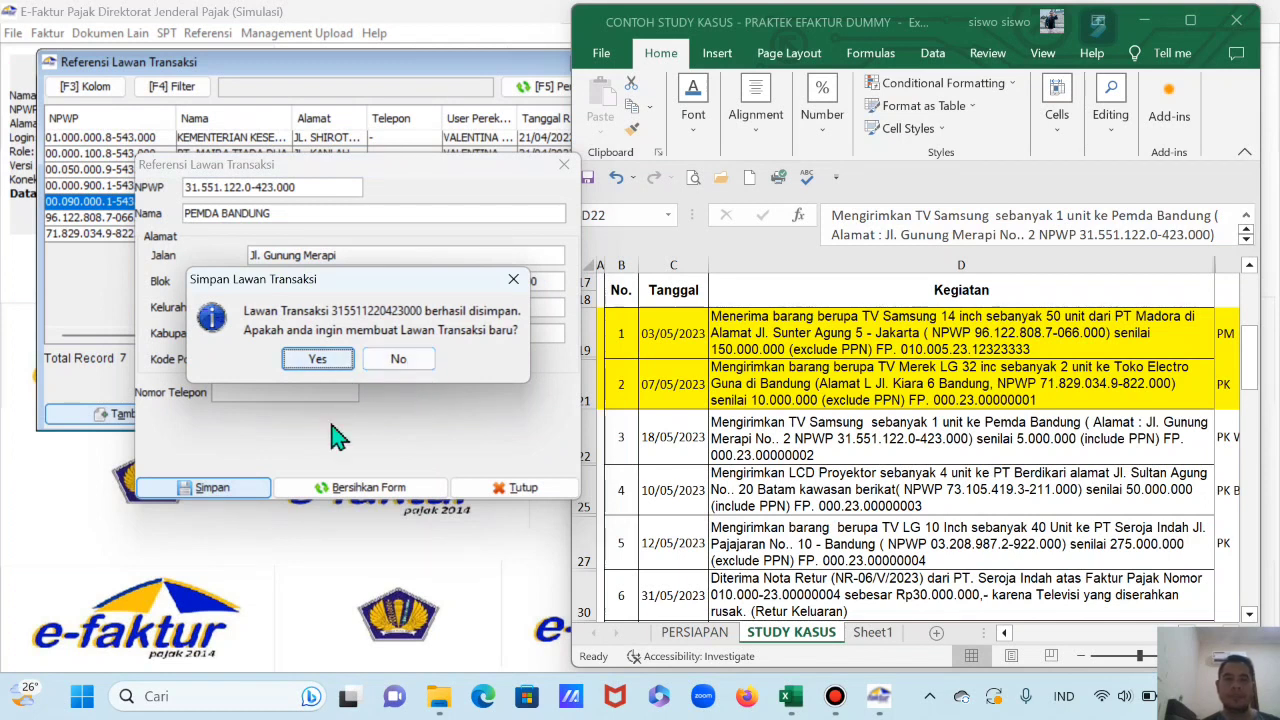
pyautogui.click(405, 360)
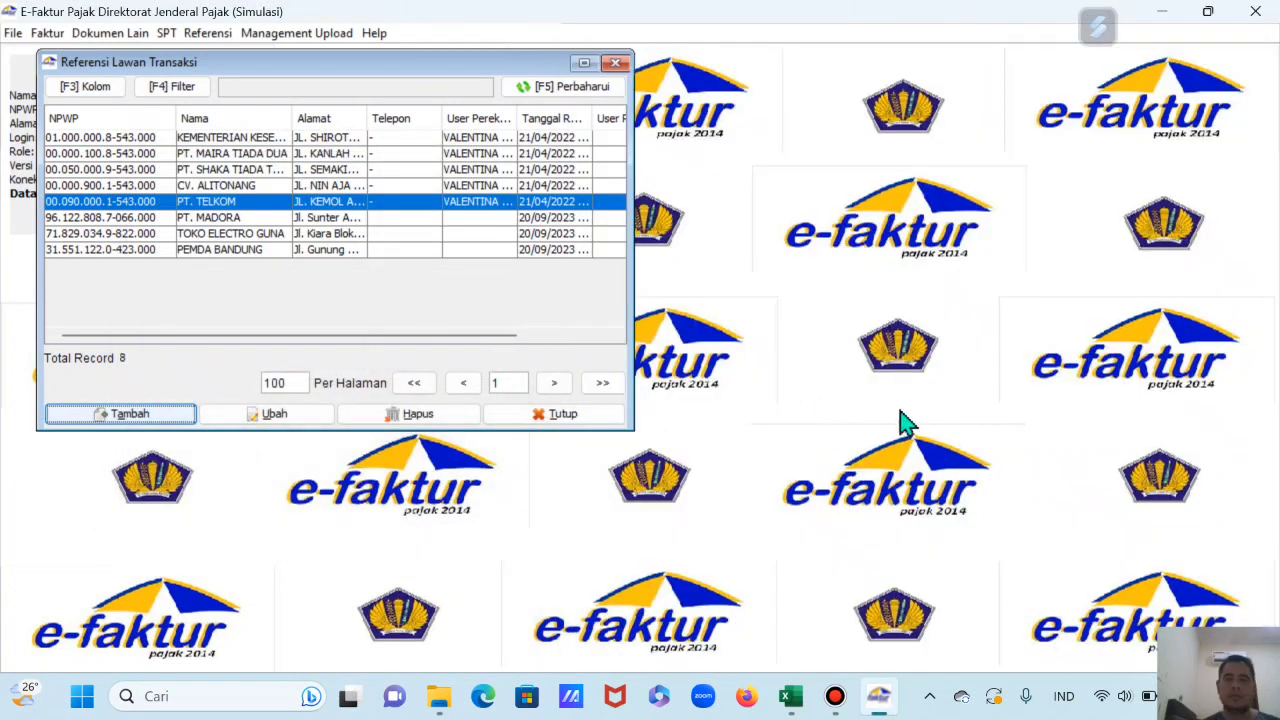
# Step: Review the TV Samsung, LCD projector and Pemda Bandung transactions in the case-study workbook
pyautogui.click(806, 702)
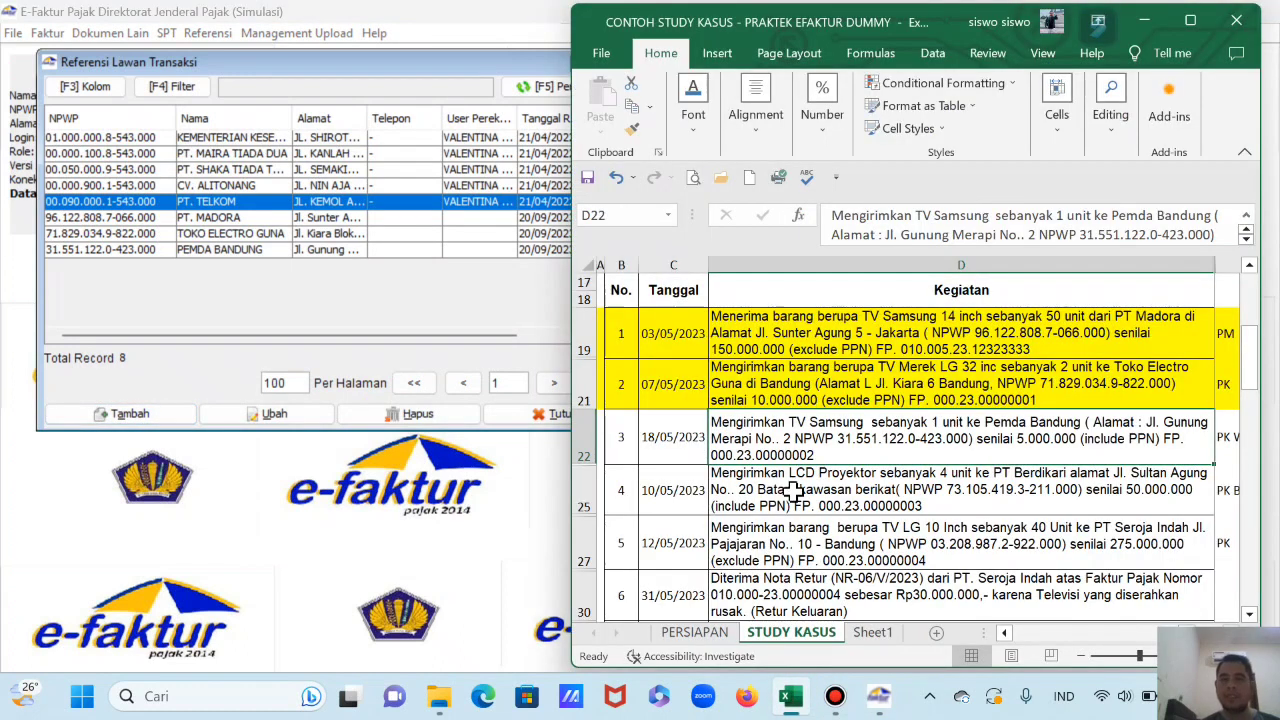
pyautogui.scroll(-1, 788, 490)
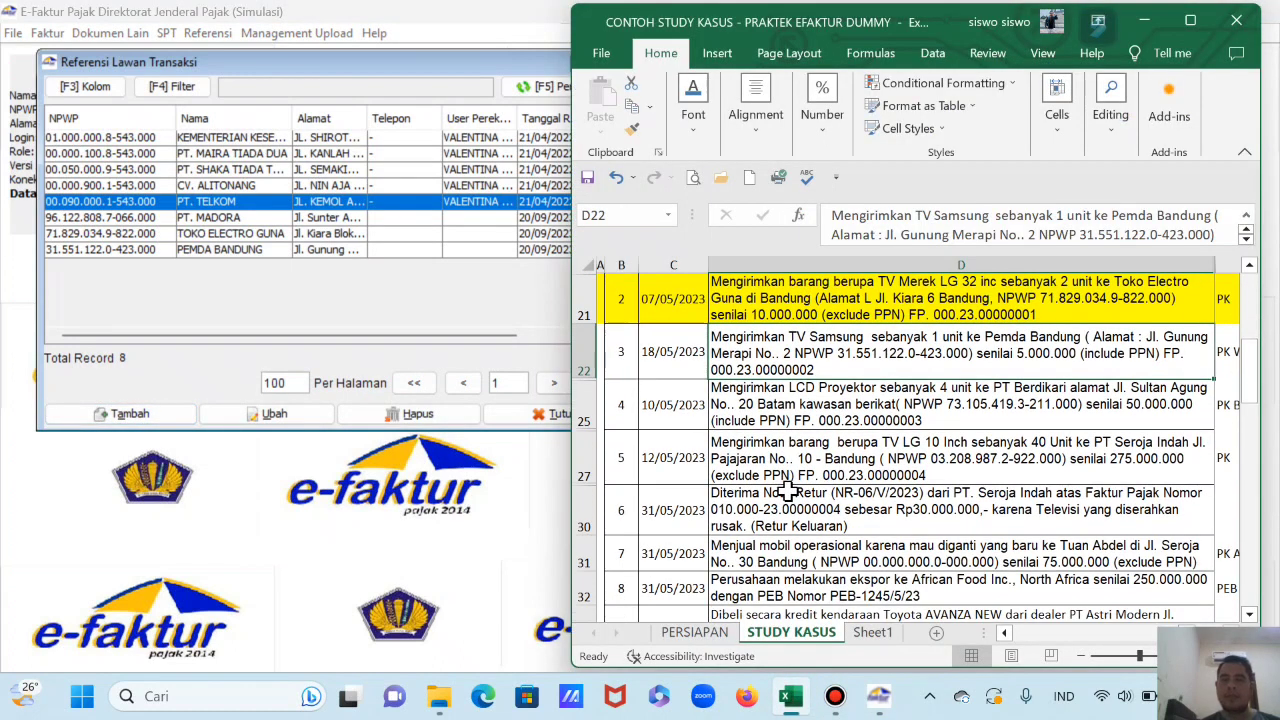
pyautogui.click(843, 405)
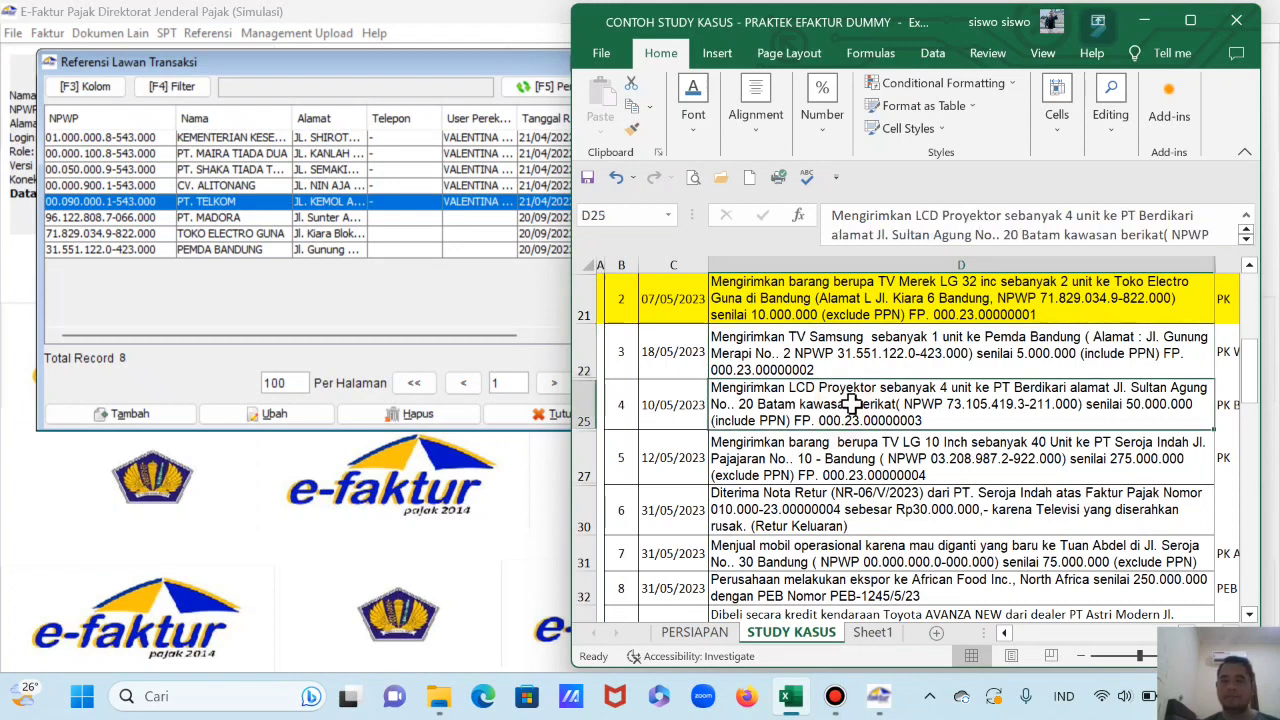
pyautogui.scroll(-1, 846, 403)
pyautogui.scroll(1, 849, 400)
pyautogui.scroll(1, 806, 345)
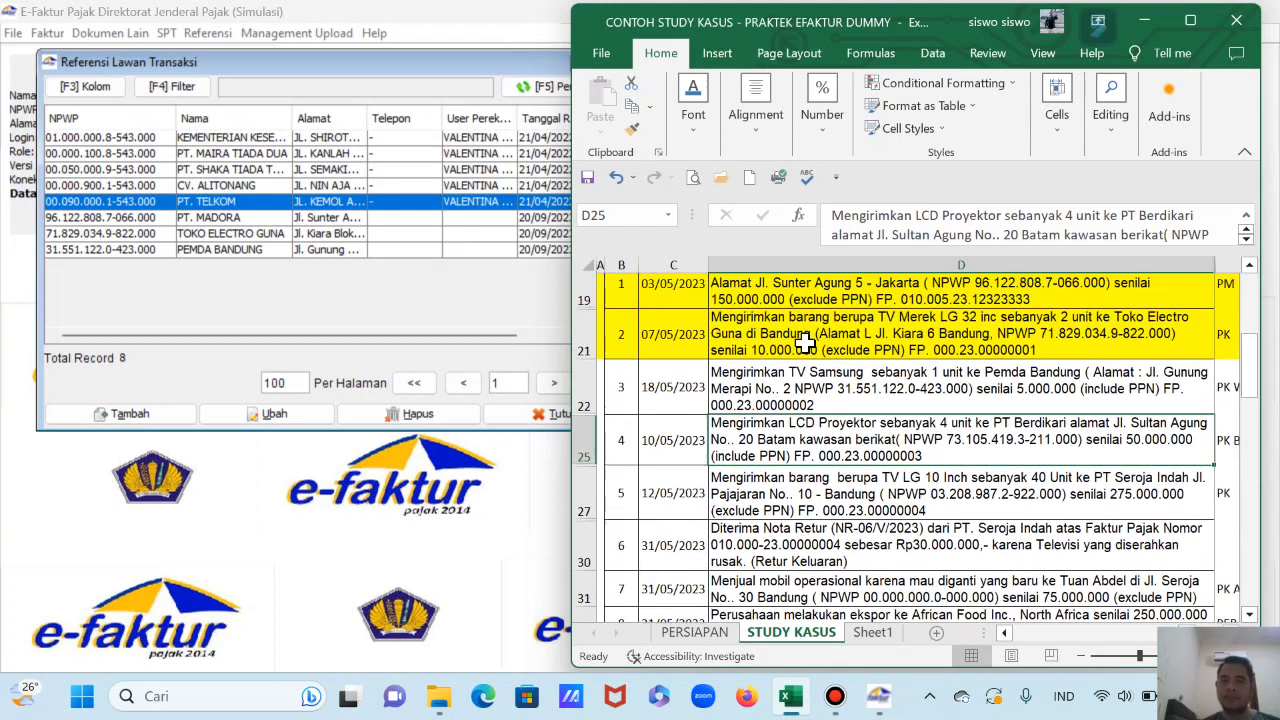
pyautogui.click(804, 410)
pyautogui.click(808, 463)
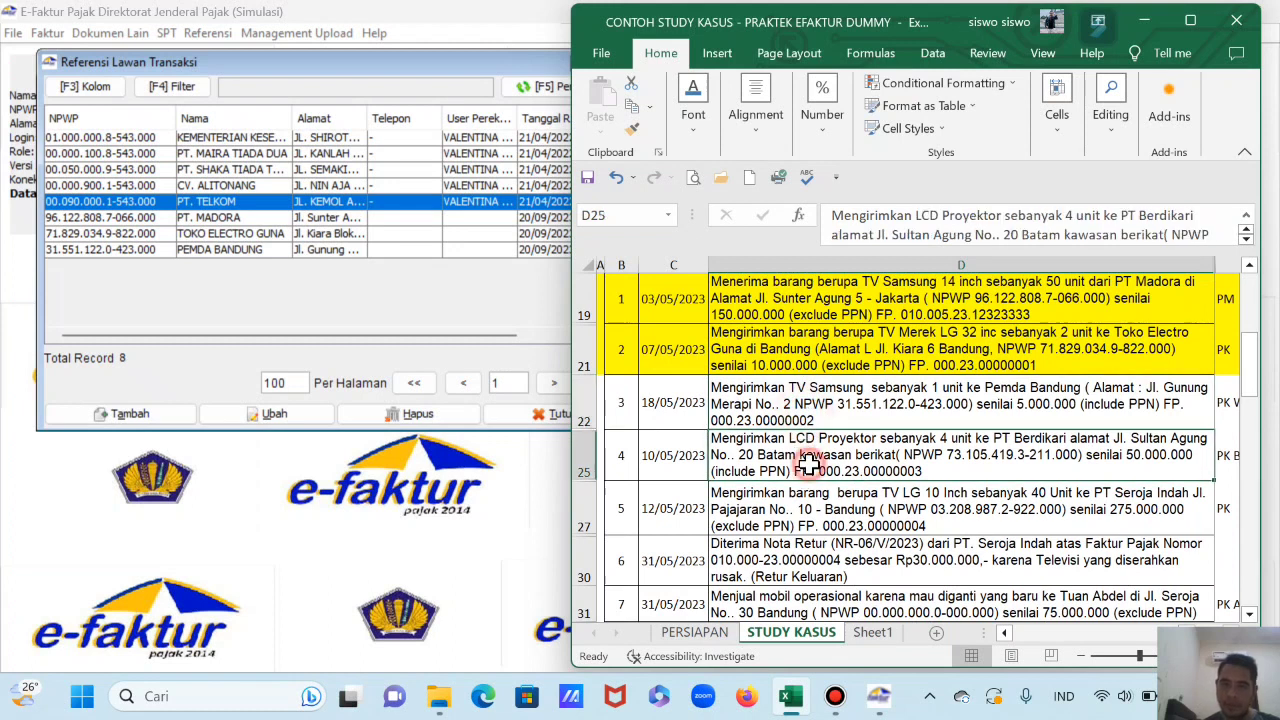
pyautogui.click(668, 413)
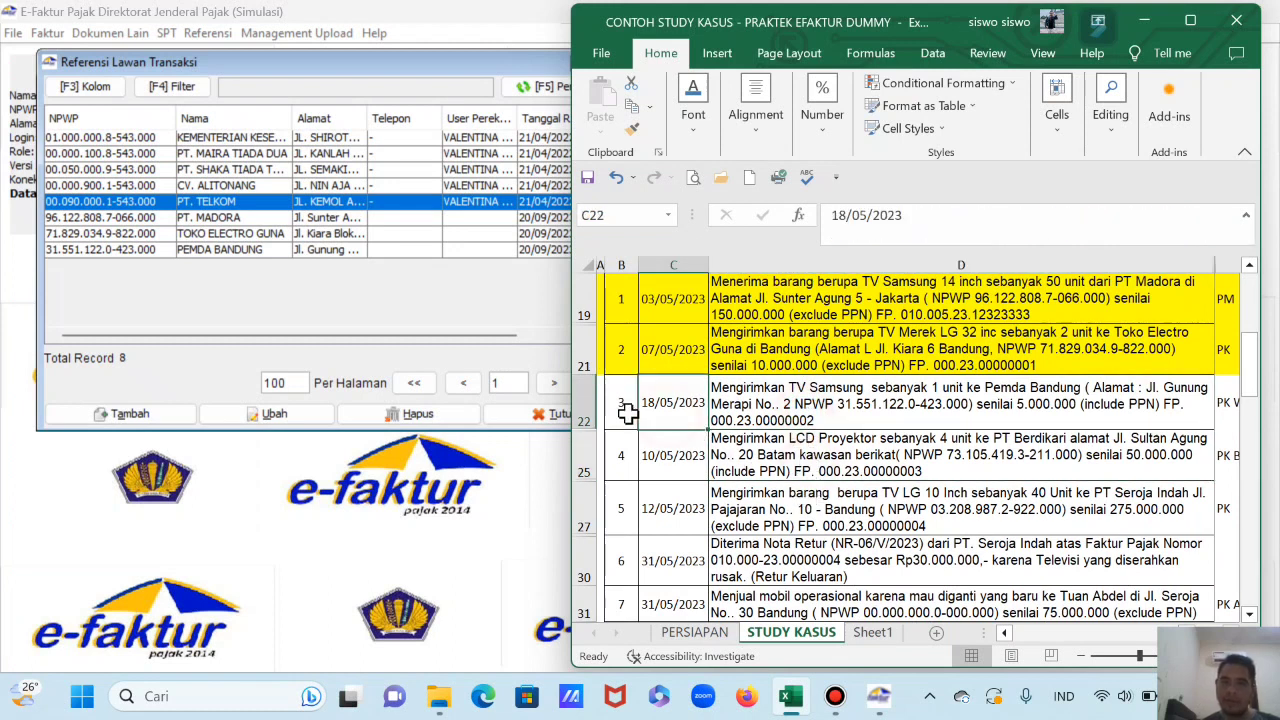
pyautogui.click(783, 405)
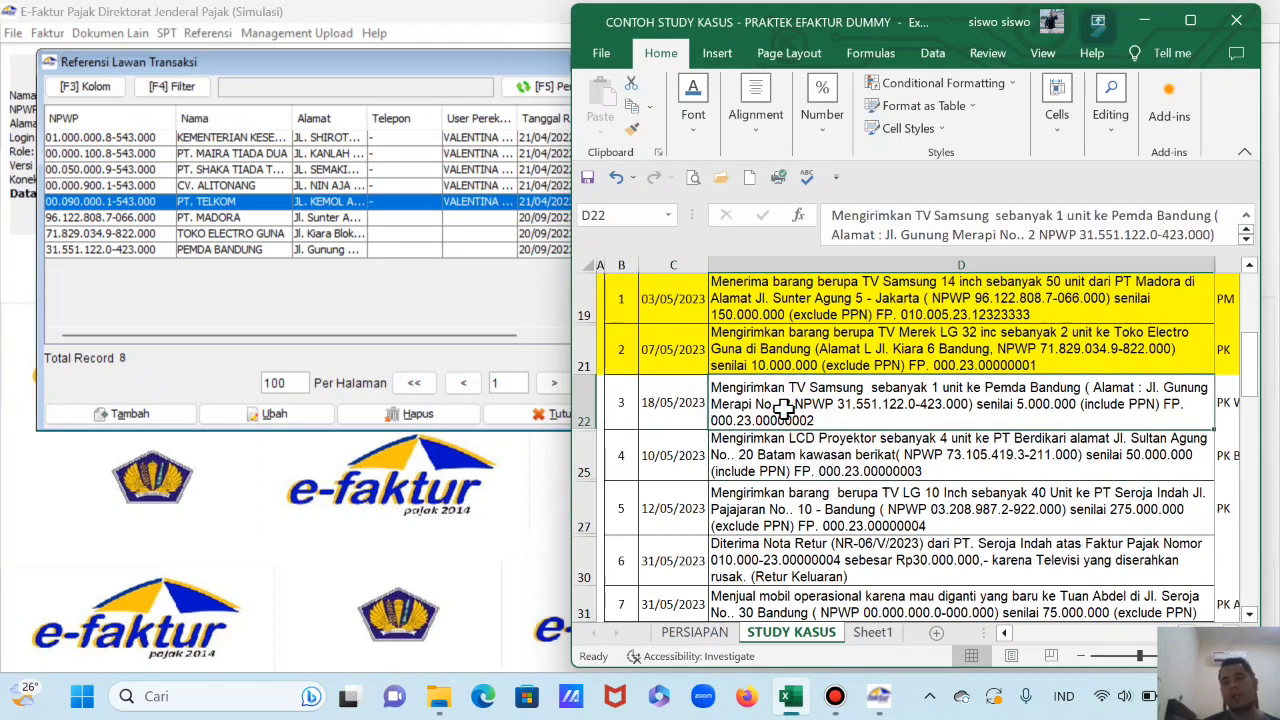
# Step: Close the counterparty reference list and open the Faktur > Pajak Keluaran menu
pyautogui.click(472, 62)
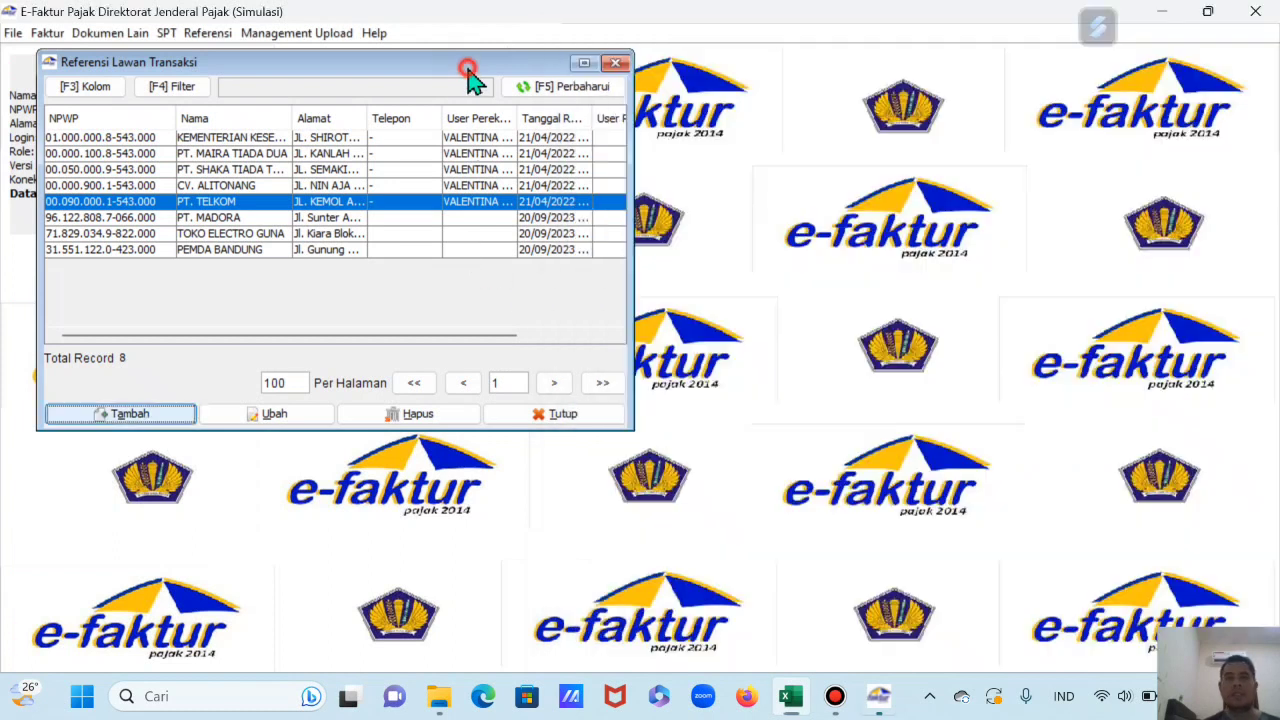
pyautogui.click(616, 64)
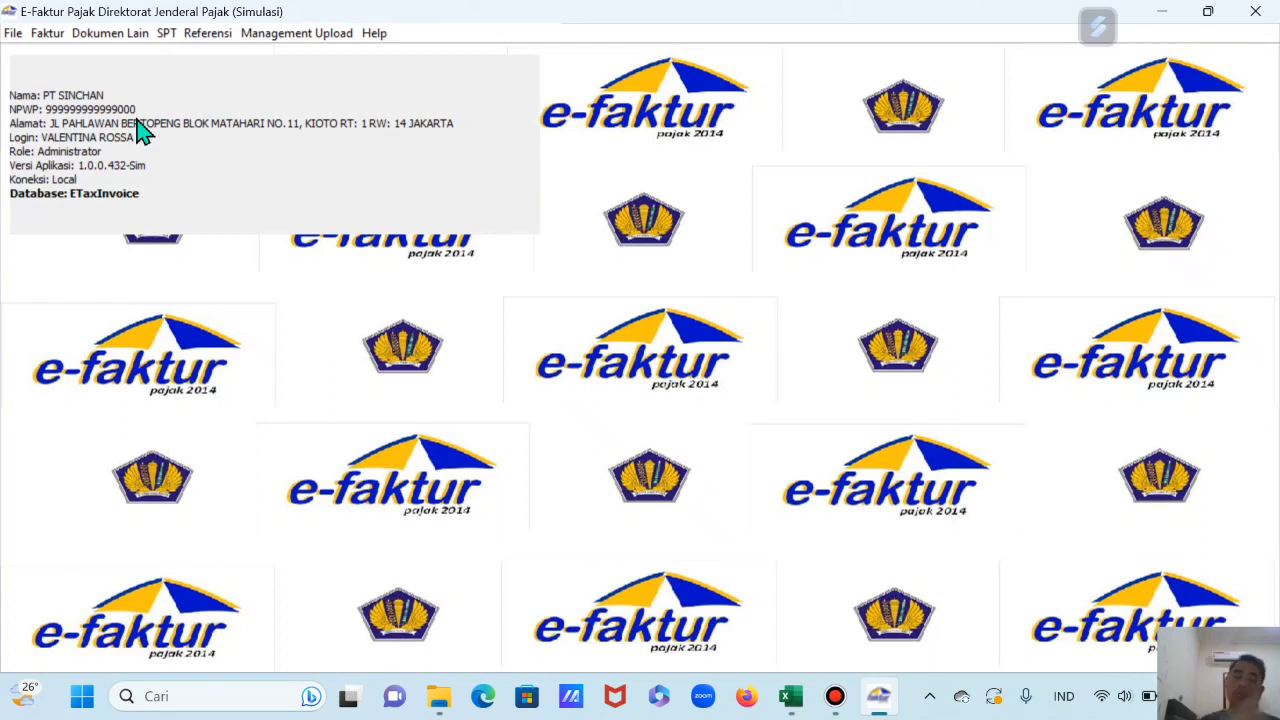
pyautogui.click(48, 34)
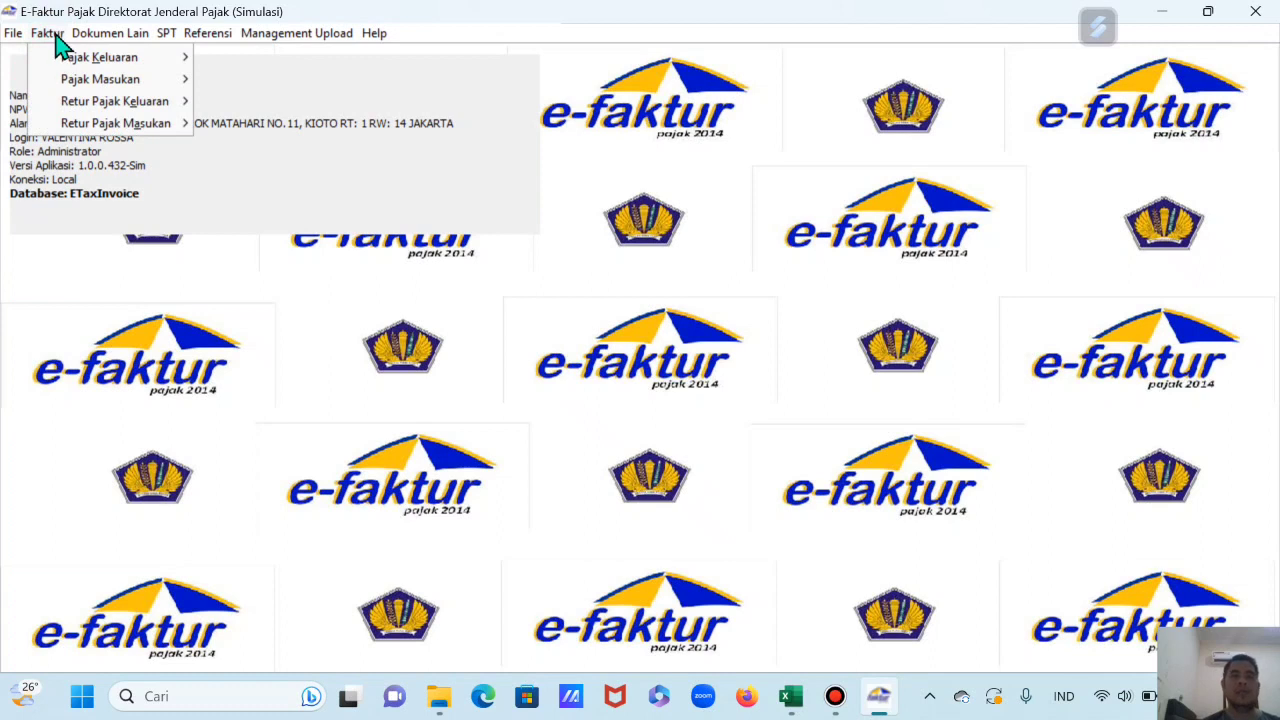
pyautogui.moveTo(72, 60)
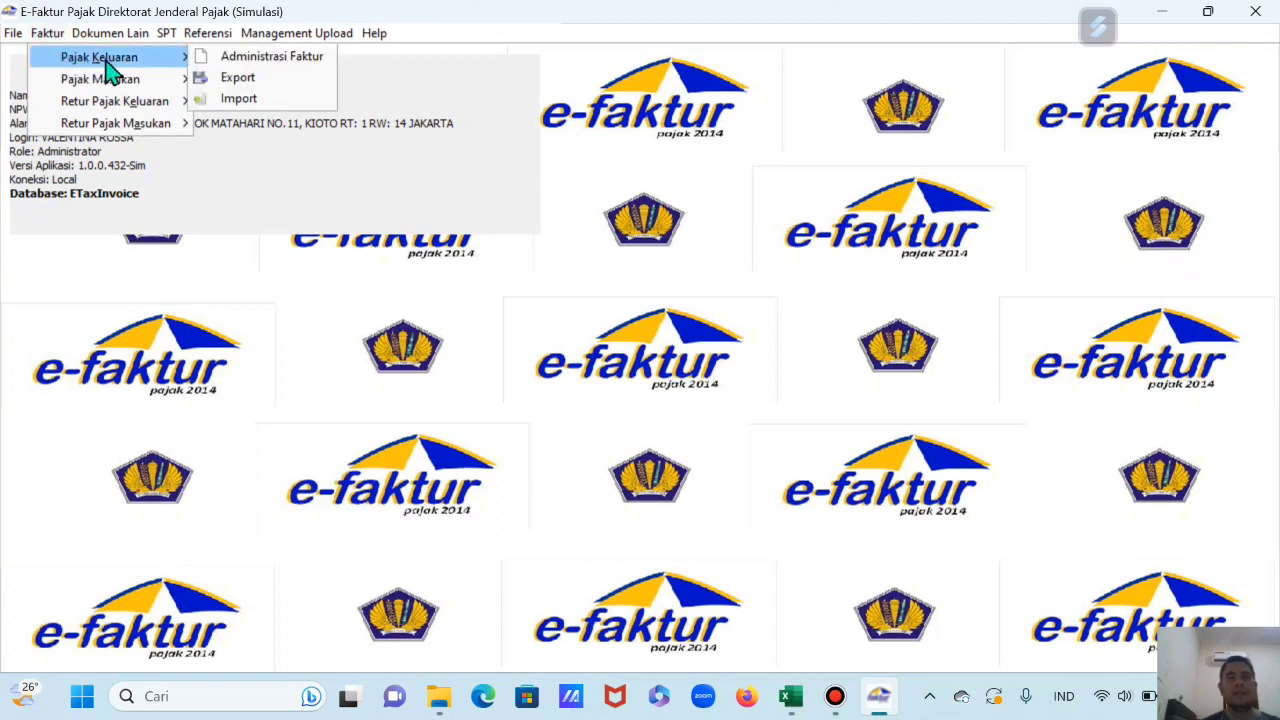
# Step: Start a new outgoing invoice with transaction code 2 - Kepada Pemungut Bendaharawan
pyautogui.click(290, 62)
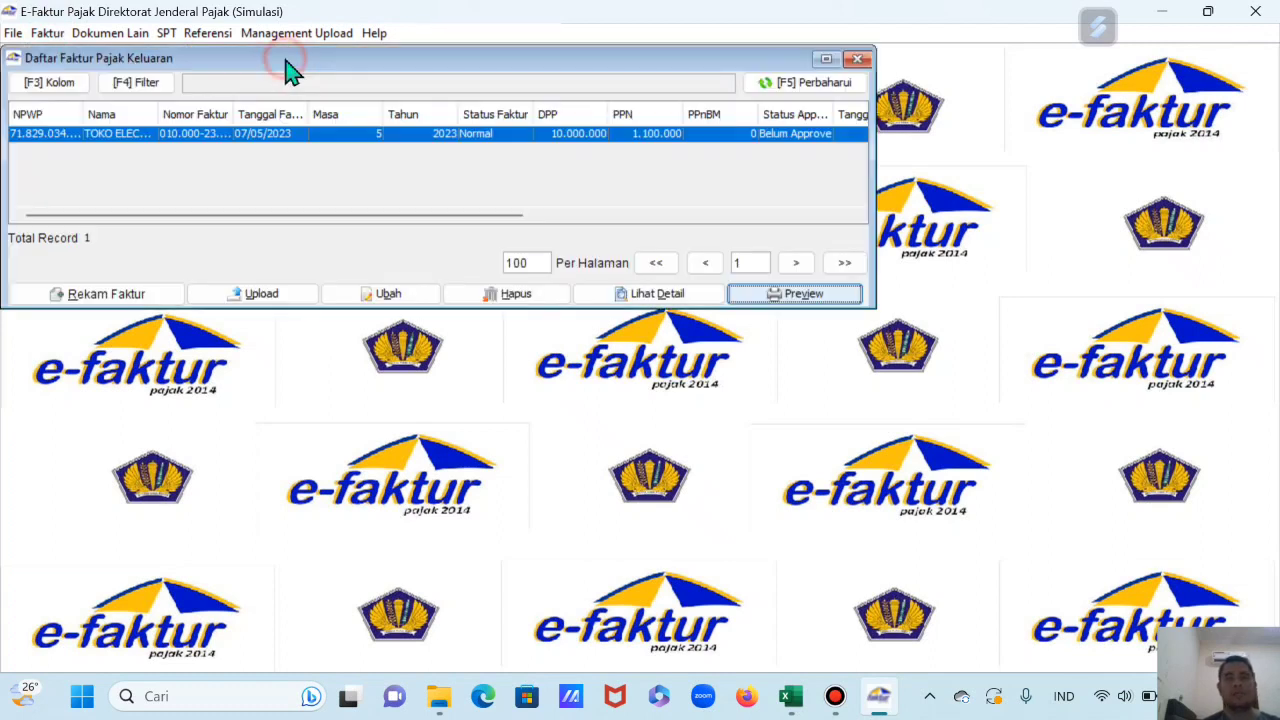
pyautogui.click(106, 292)
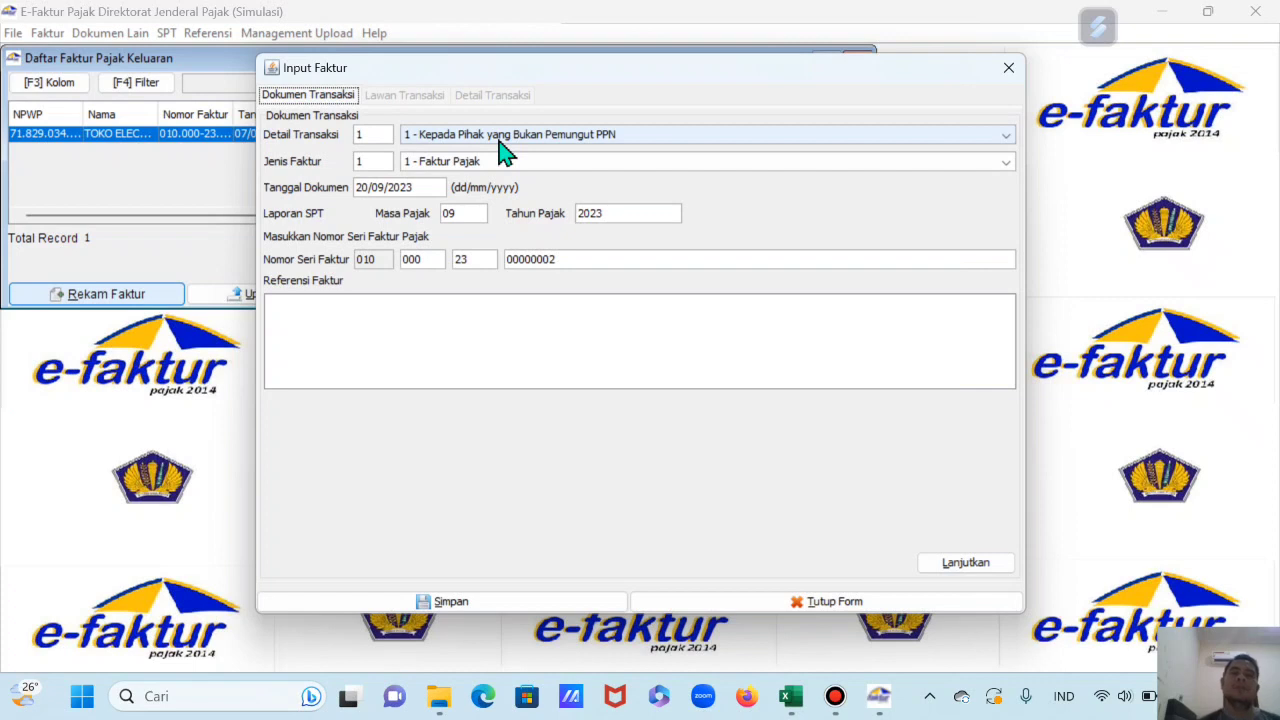
pyautogui.click(503, 152)
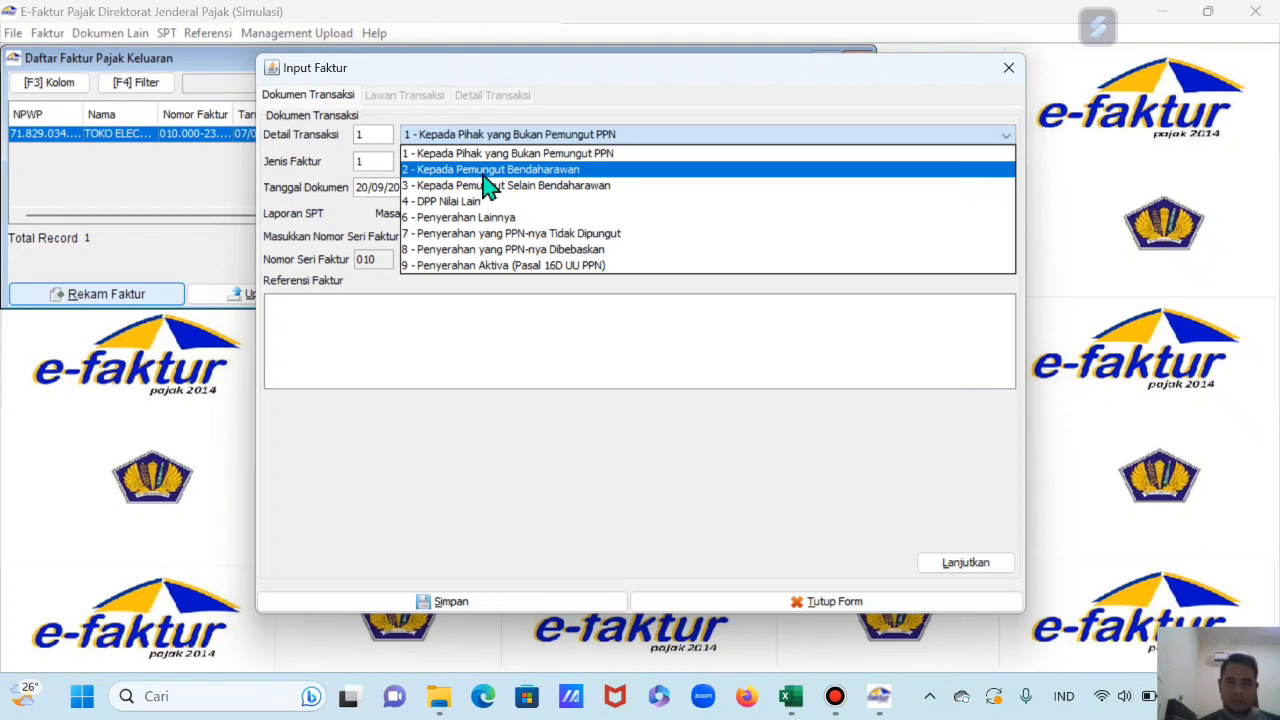
pyautogui.click(484, 169)
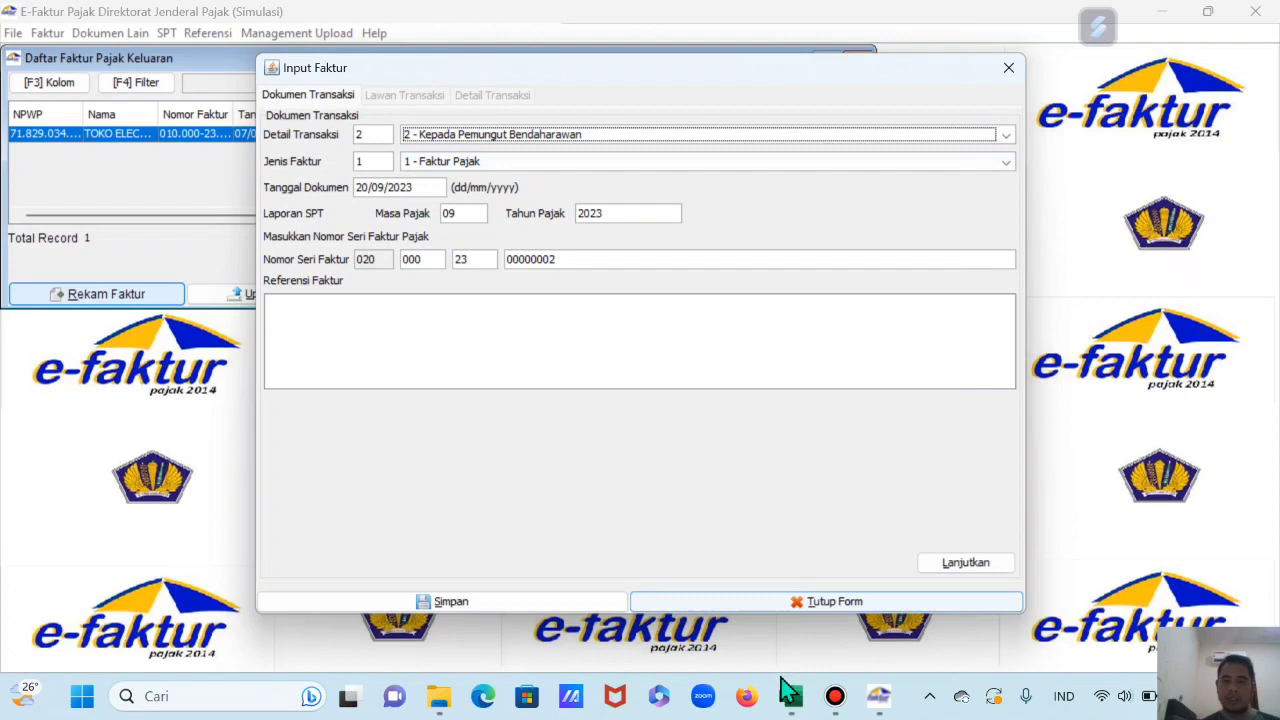
# Step: Set the document date to 18/05/2023 and continue to the counterparty details
pyautogui.click(790, 694)
pyautogui.click(790, 696)
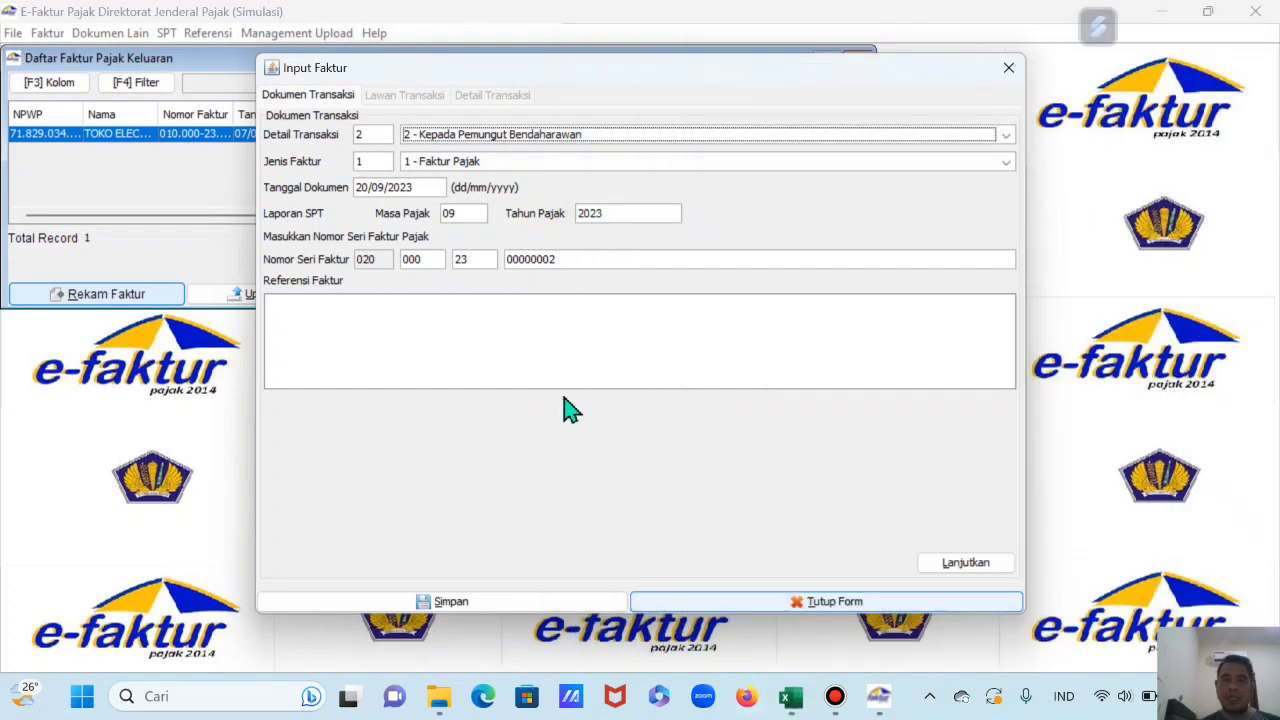
pyautogui.click(363, 190)
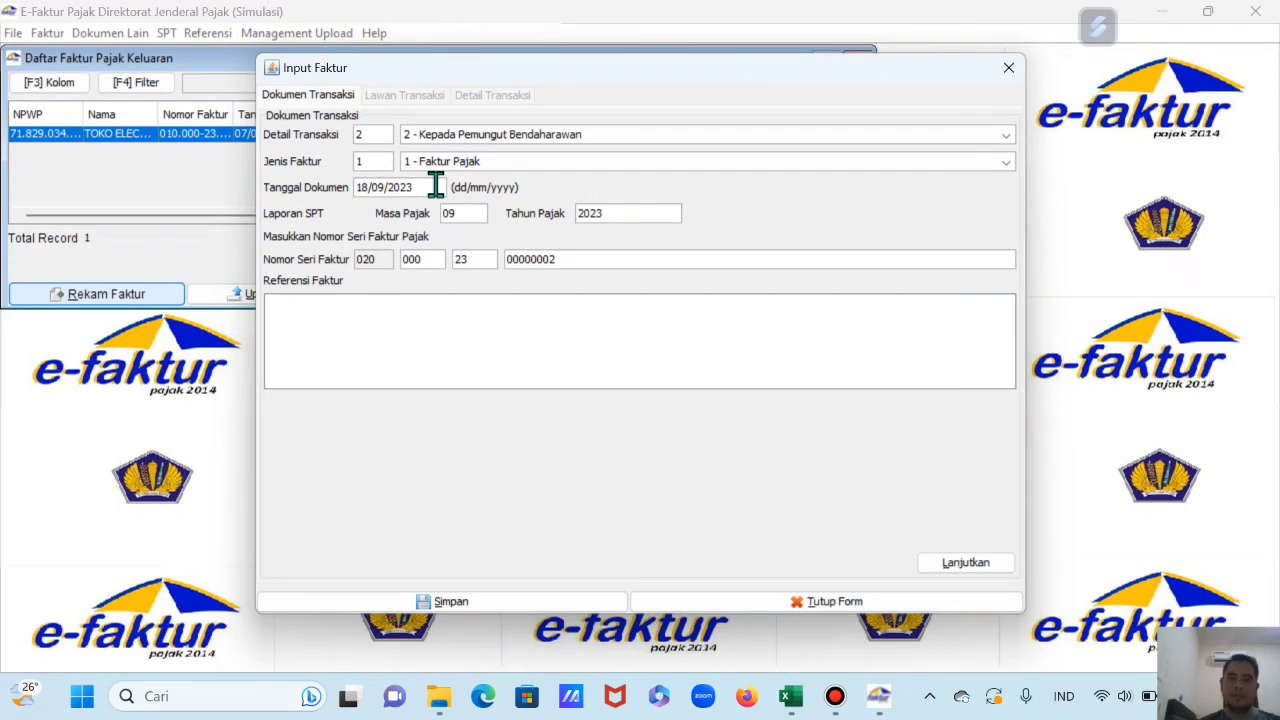
pyautogui.click(474, 212)
pyautogui.click(521, 357)
pyautogui.click(987, 566)
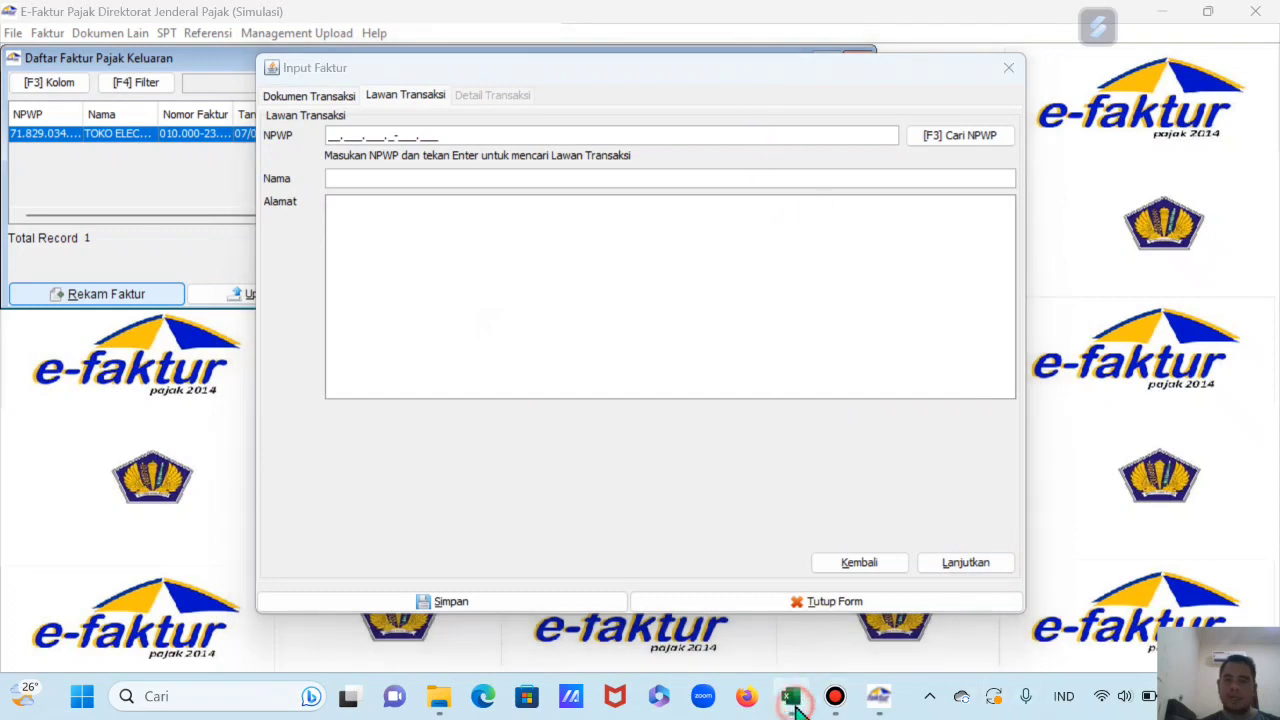
pyautogui.click(790, 696)
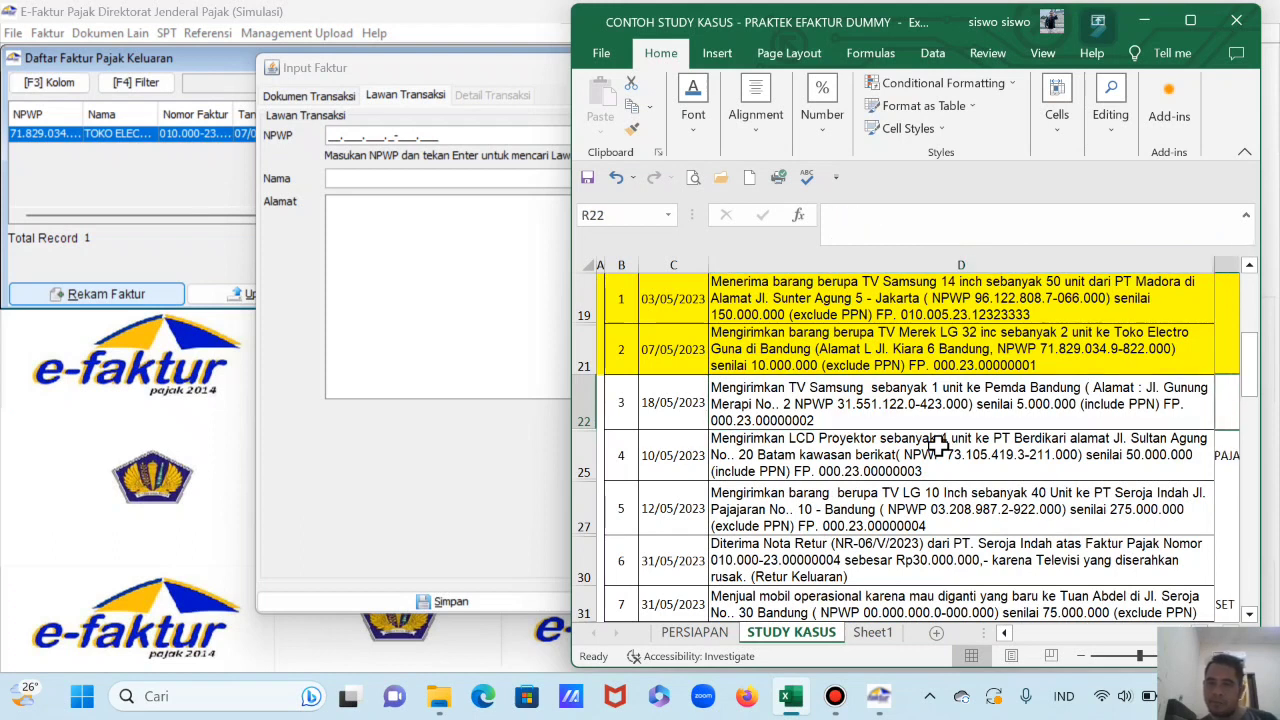
# Step: Pick PEMDA BANDUNG from the saved counterparties and continue to the transaction details
pyautogui.press('Left')
pyautogui.press('Left')
pyautogui.press('Right')
pyautogui.press('Right')
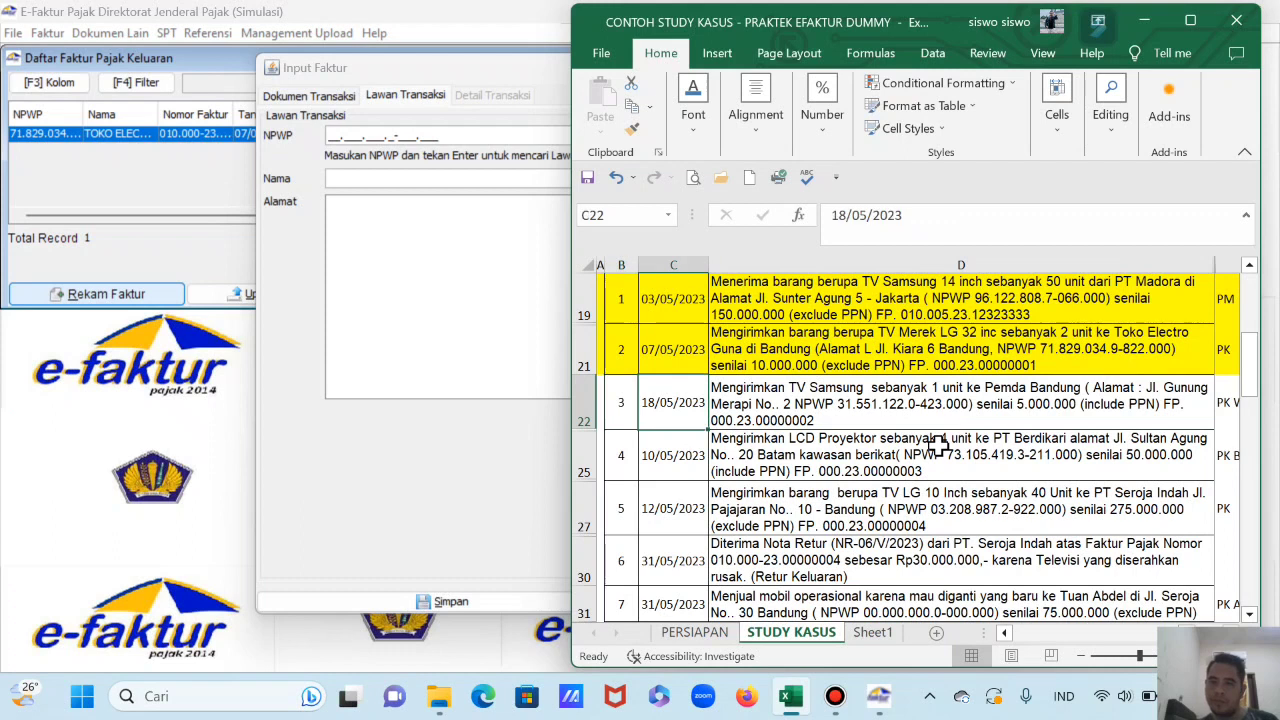
pyautogui.click(402, 288)
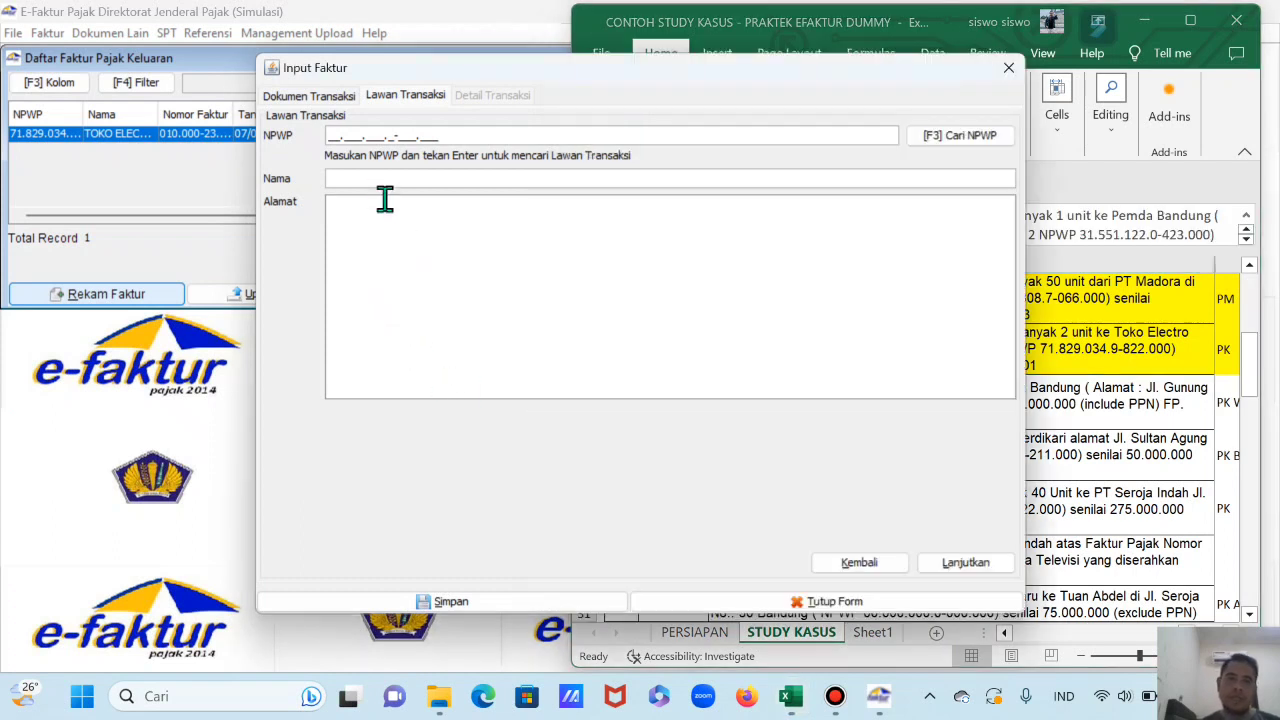
pyautogui.click(948, 140)
pyautogui.click(838, 230)
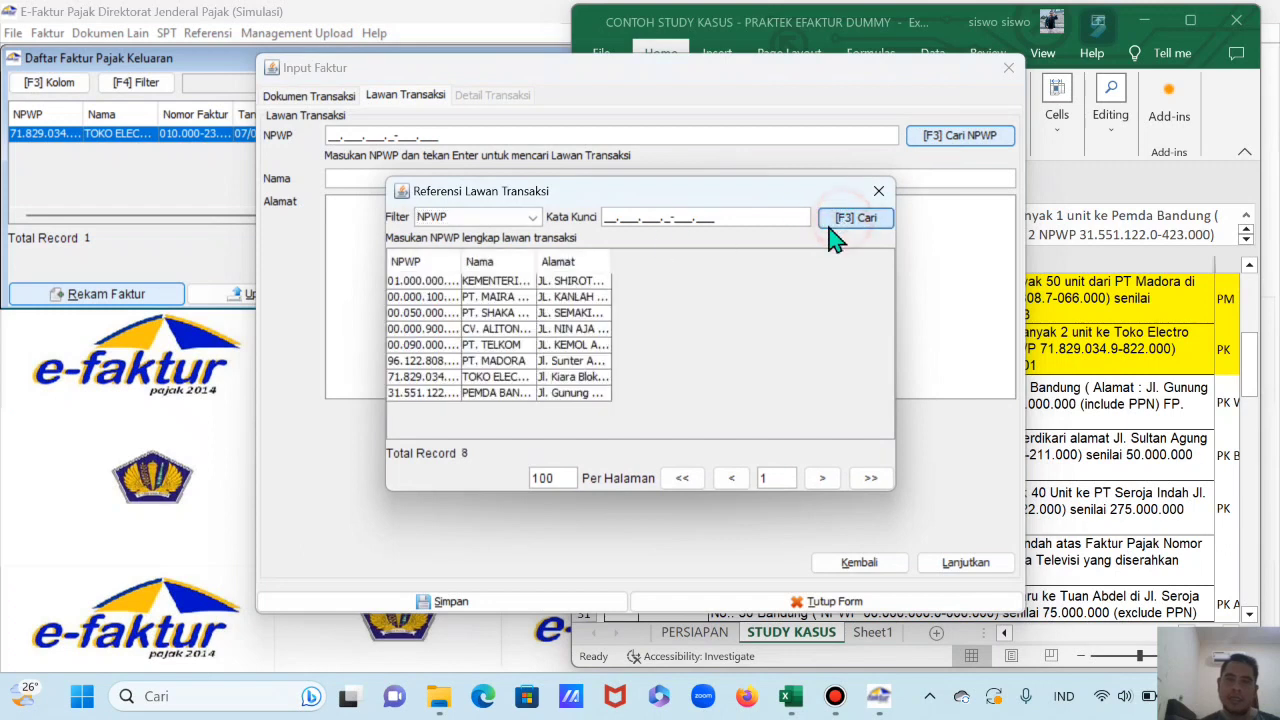
pyautogui.doubleClick(504, 393)
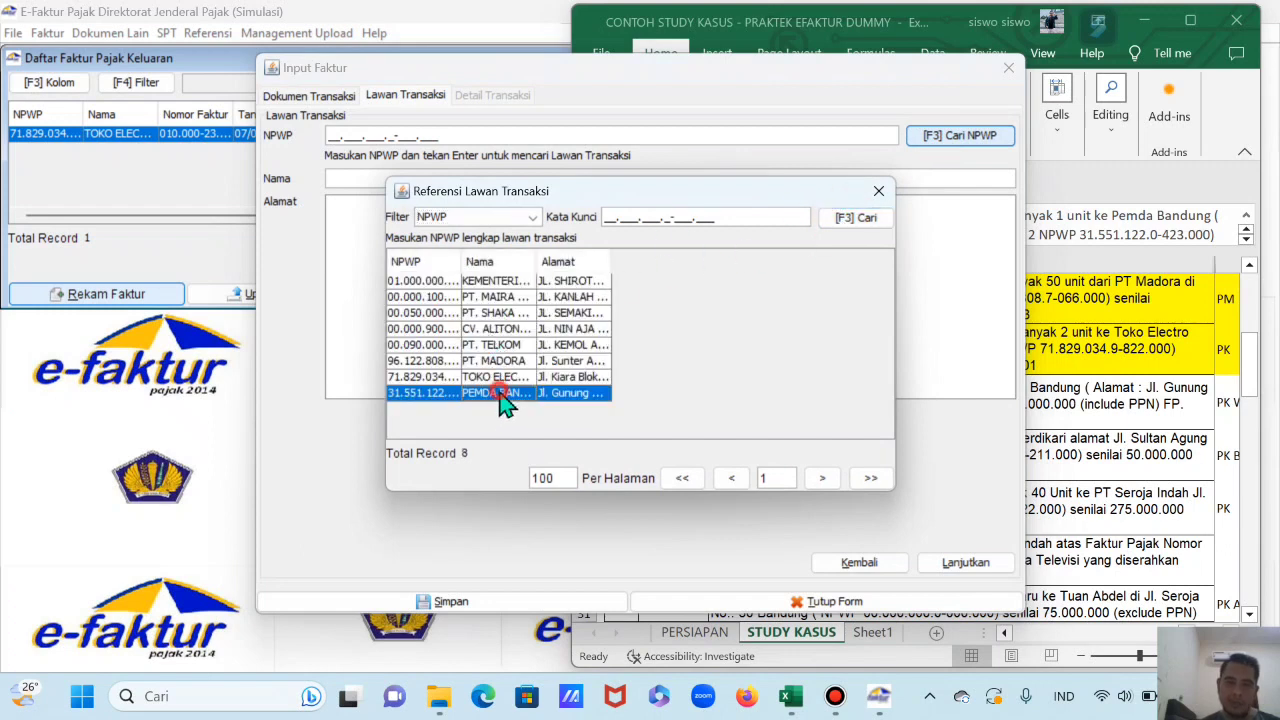
pyautogui.click(969, 566)
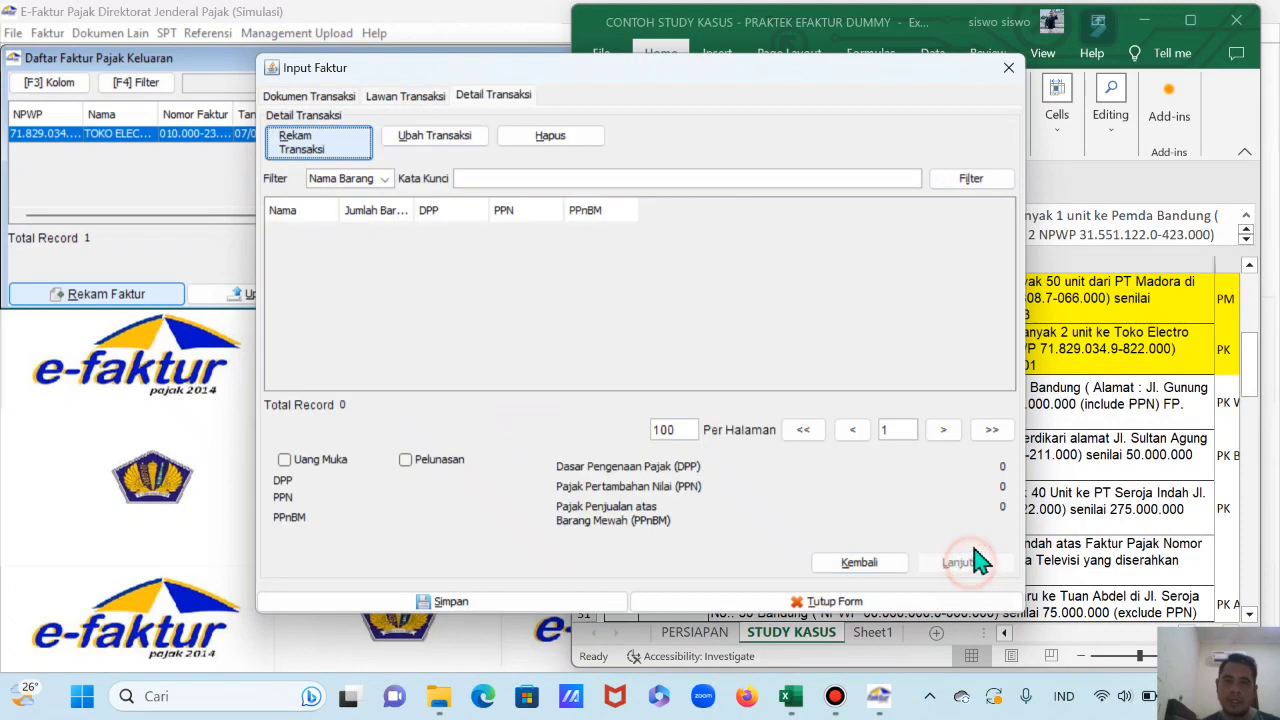
# Step: Start a new item line named TV SAMSUNG
pyautogui.click(344, 138)
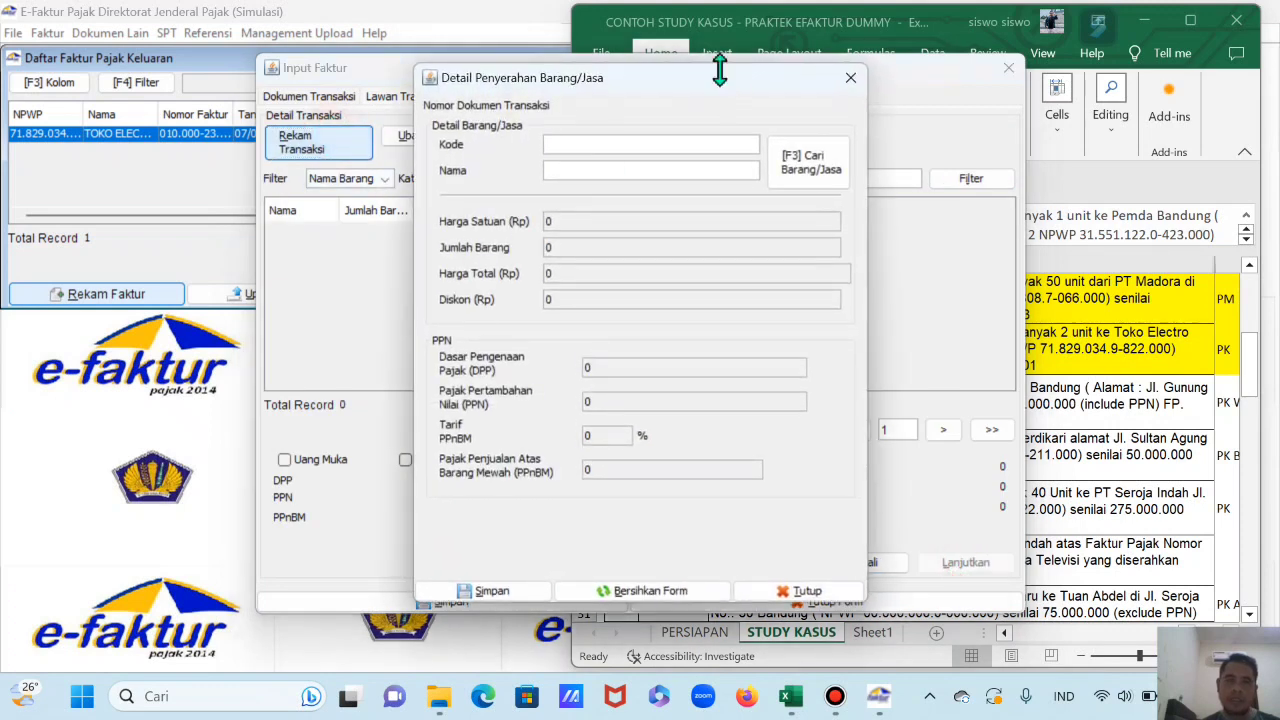
pyautogui.moveTo(686, 100); pyautogui.dragTo(524, 116)
pyautogui.click(512, 193)
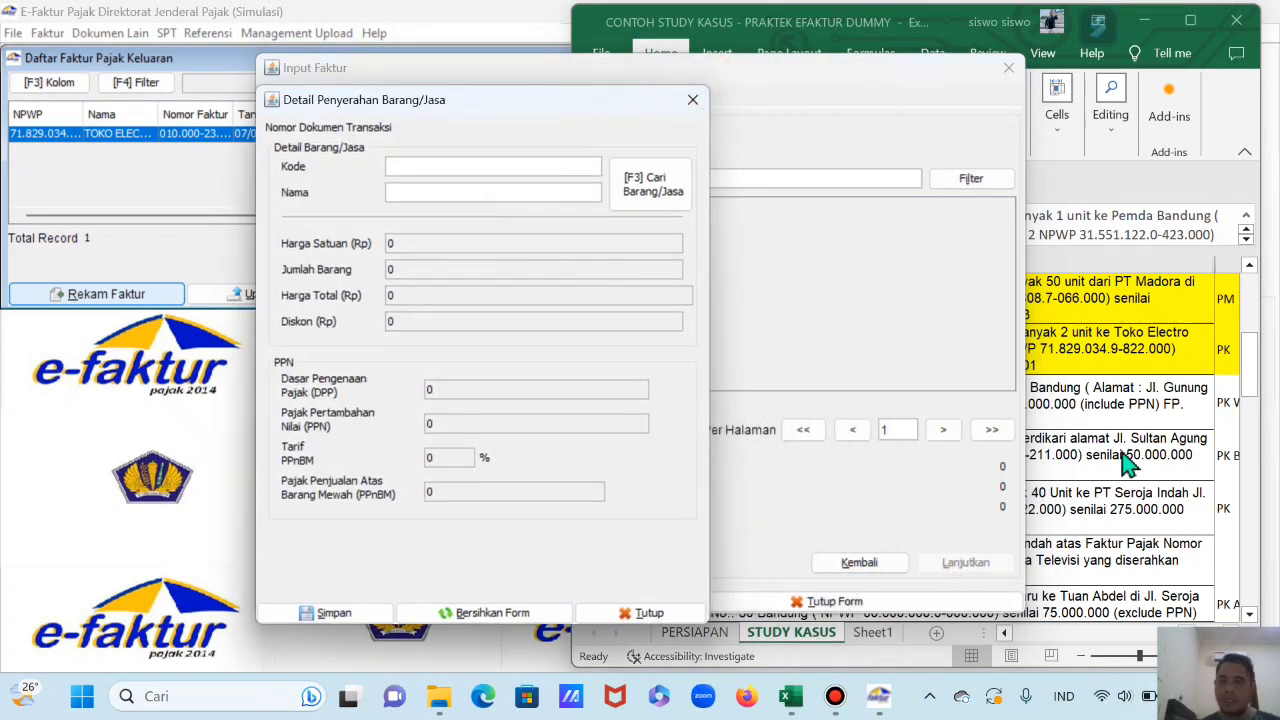
pyautogui.click(1122, 455)
pyautogui.click(484, 208)
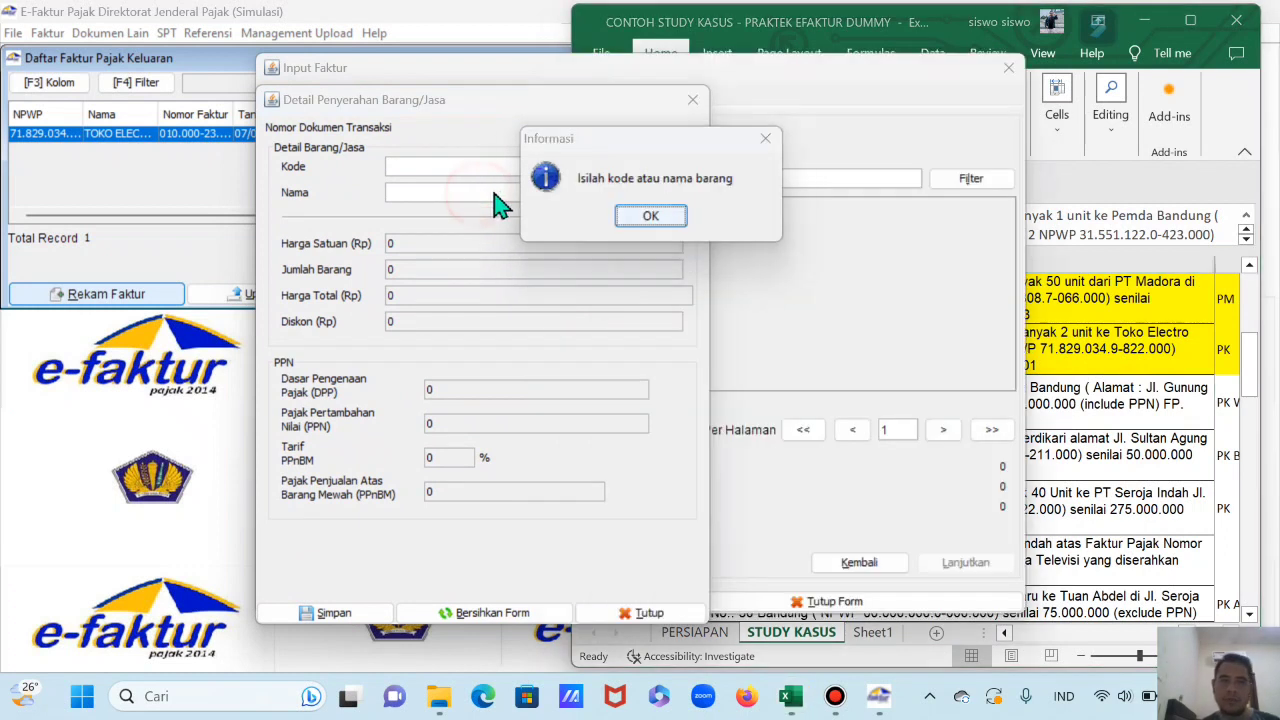
pyautogui.click(650, 226)
pyautogui.click(513, 195)
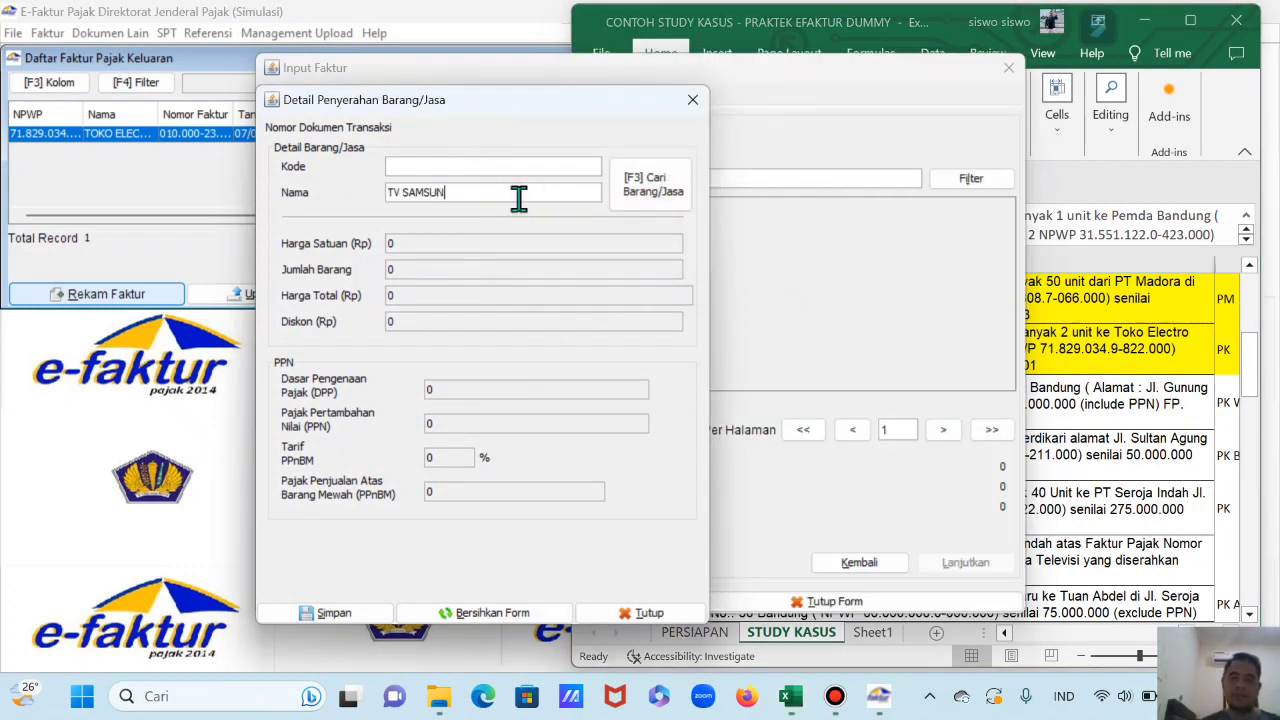
pyautogui.write('G')
pyautogui.press('Return')
pyautogui.click(514, 376)
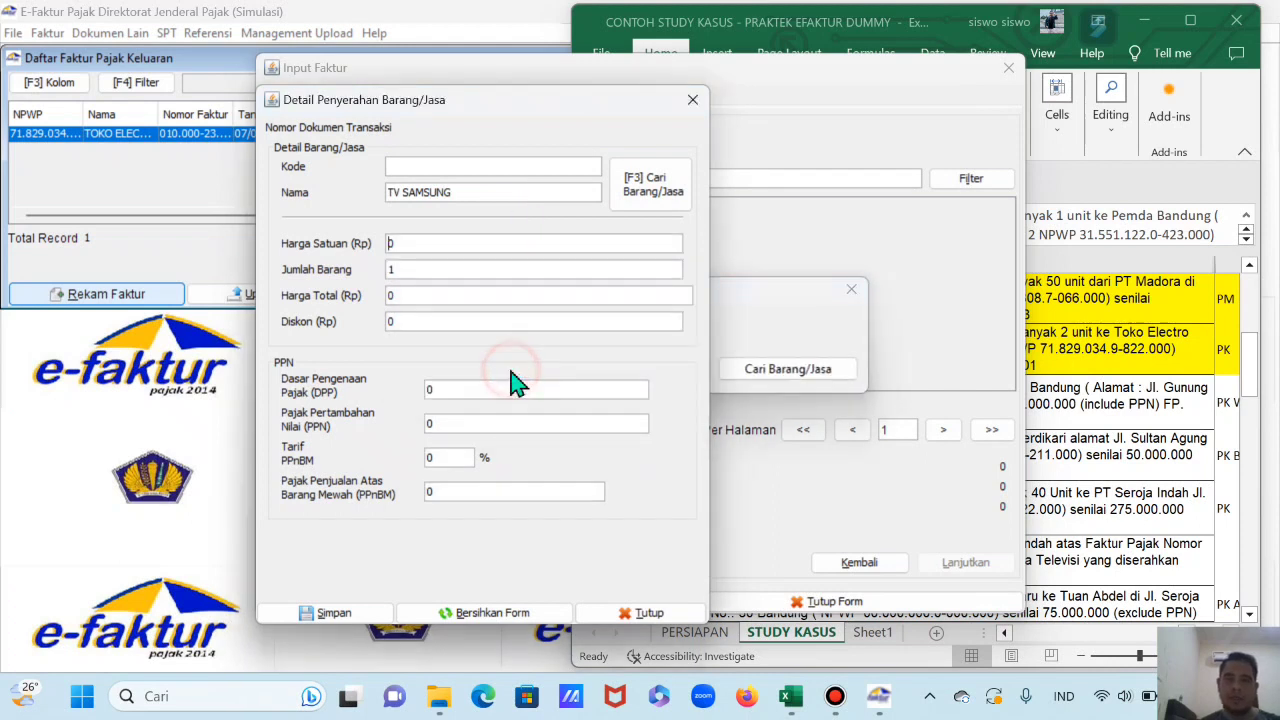
# Step: Give TV SAMSUNG unit price 5.000.000 and PPN 550.000, then save the item line
pyautogui.click(1180, 412)
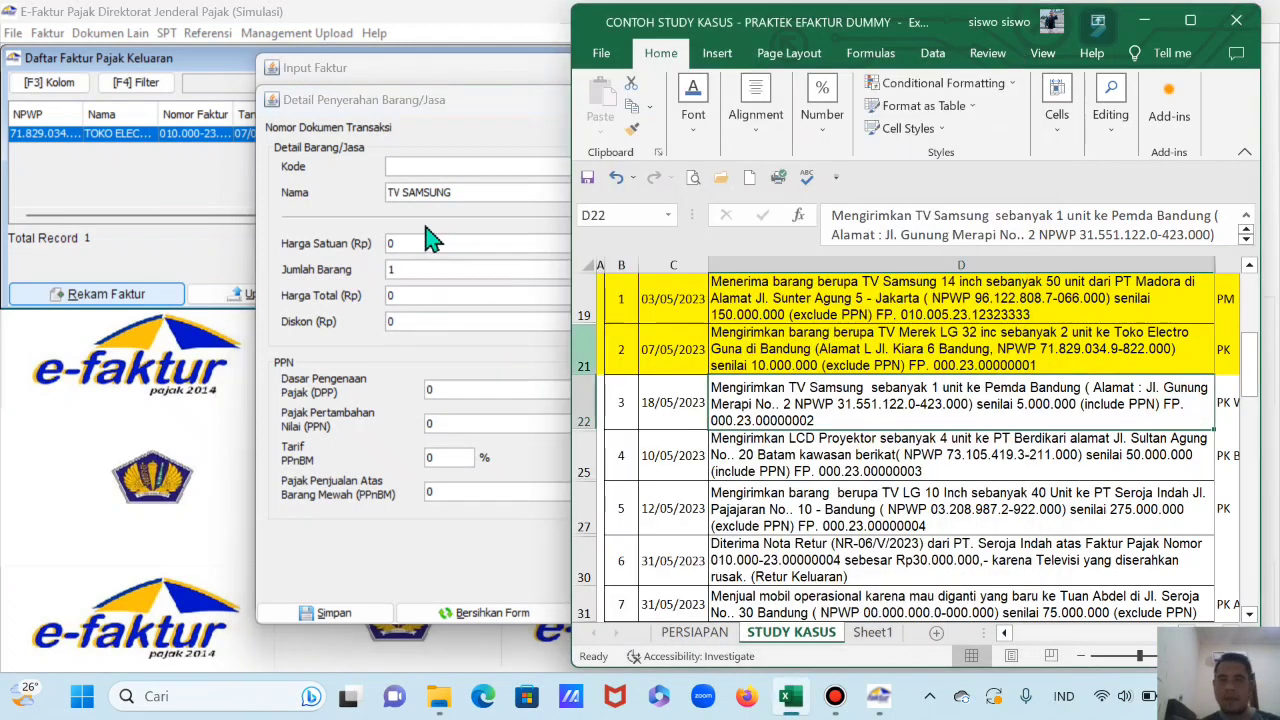
pyautogui.click(430, 239)
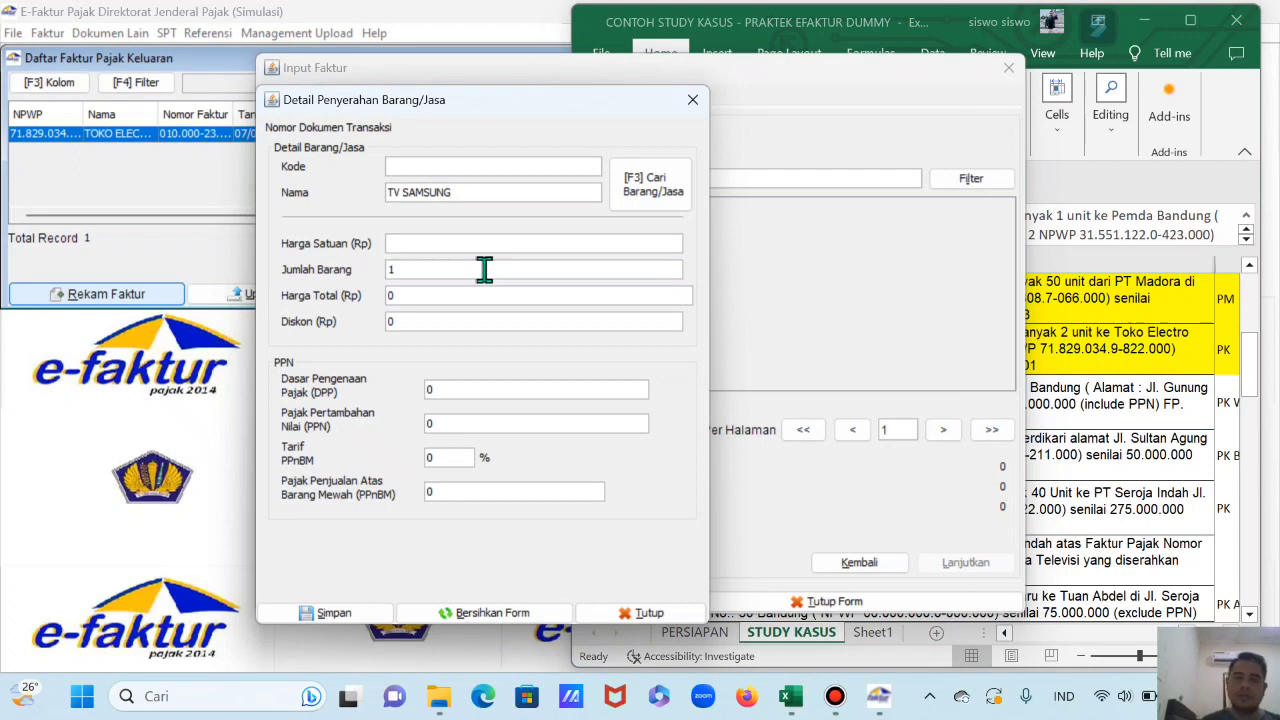
pyautogui.write('5.000.000')
pyautogui.press('Tab')
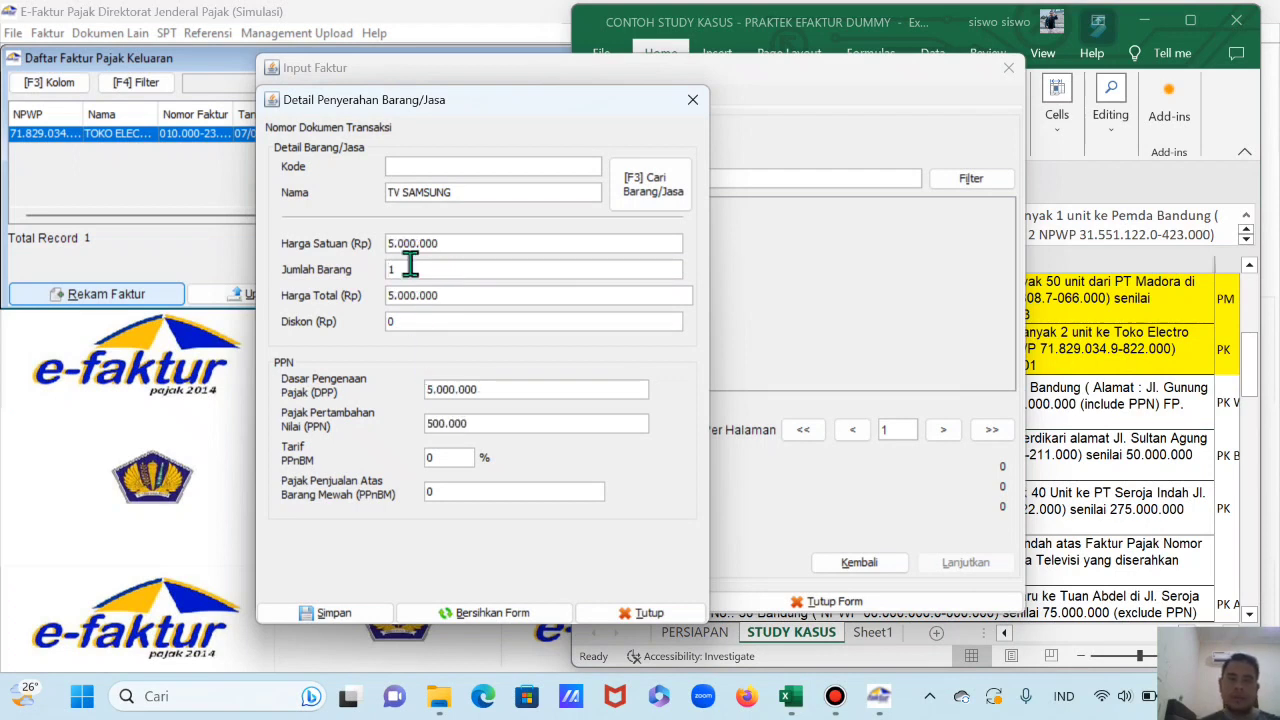
pyautogui.click(430, 423)
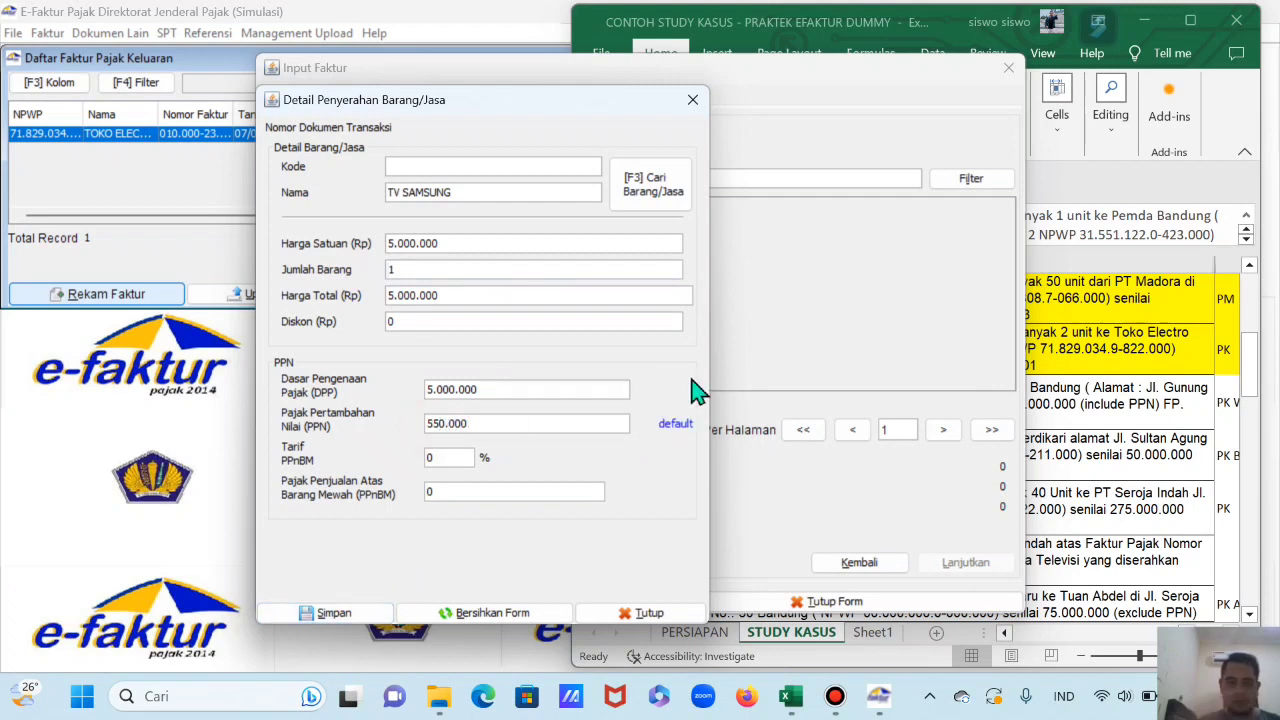
pyautogui.click(366, 616)
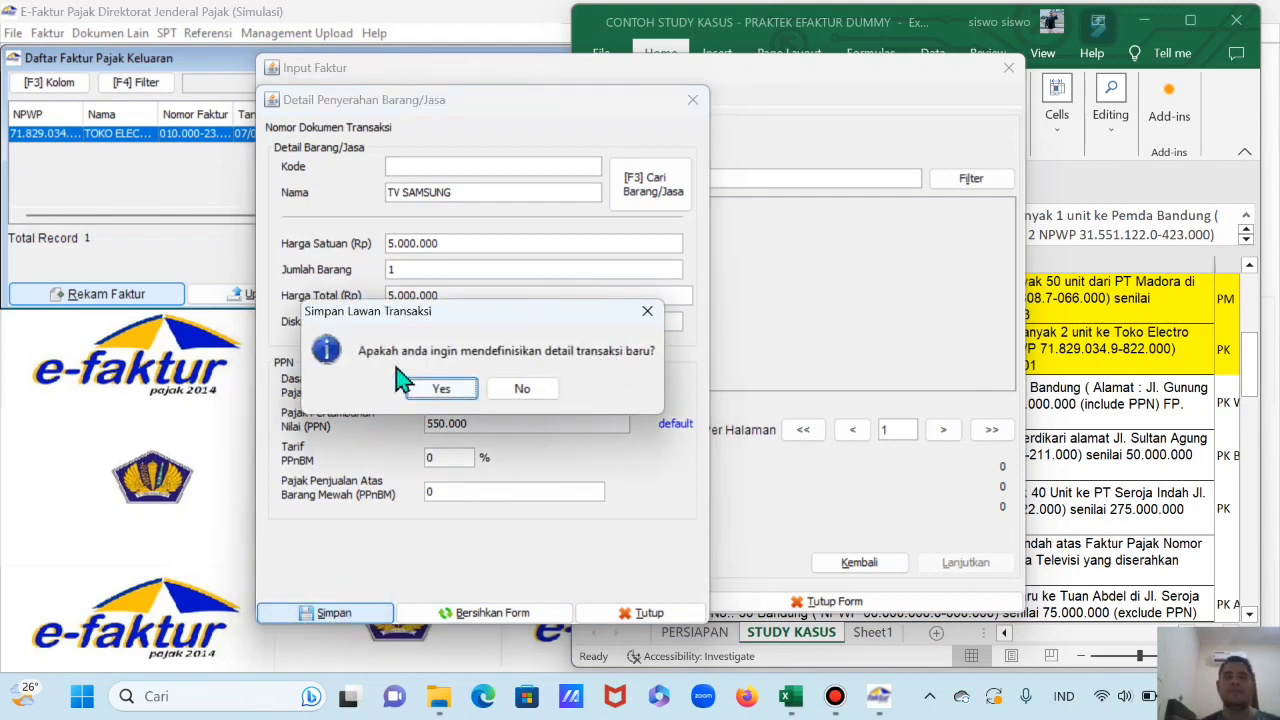
pyautogui.click(524, 396)
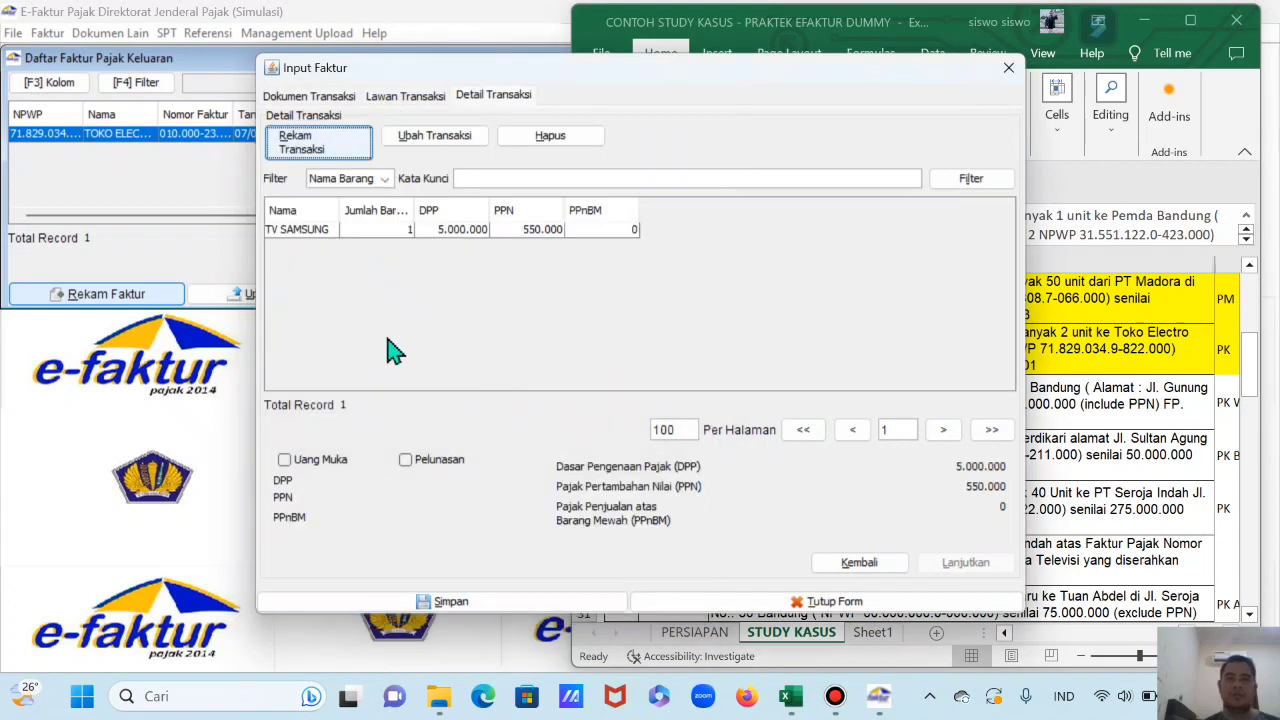
# Step: Save the PEMDA BANDUNG invoice and select it as the second listed invoice
pyautogui.click(438, 602)
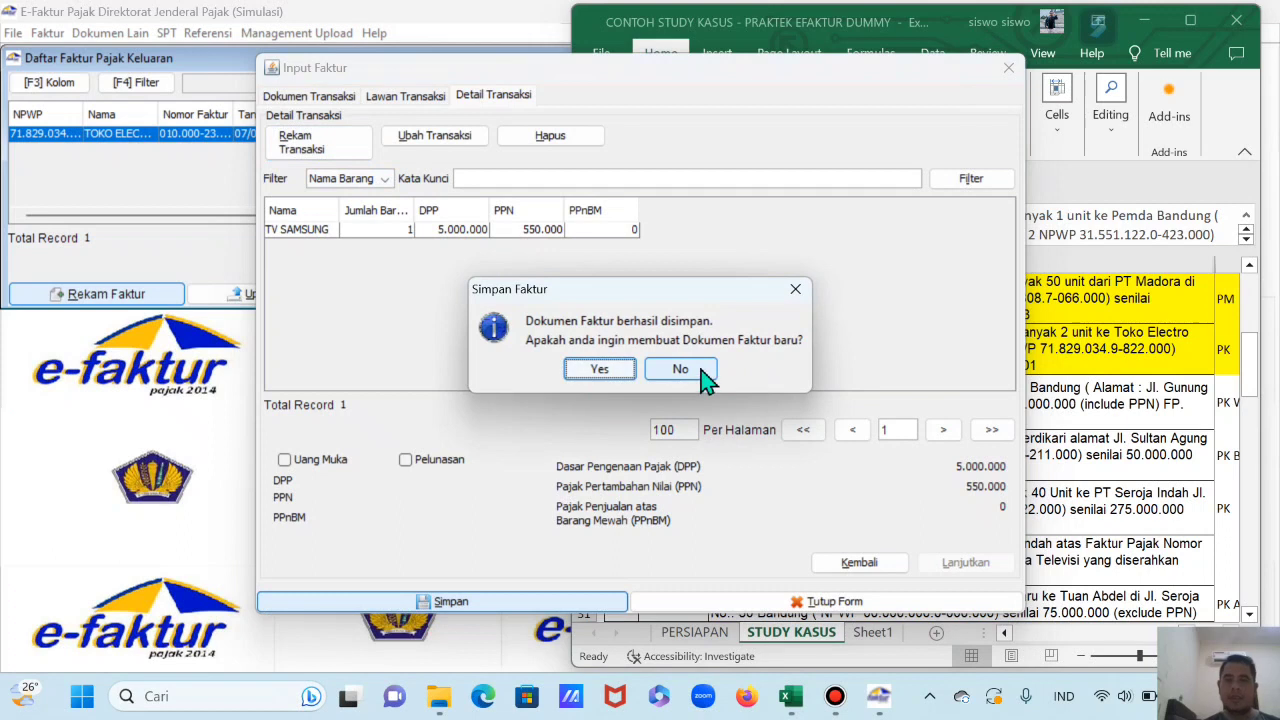
pyautogui.click(703, 372)
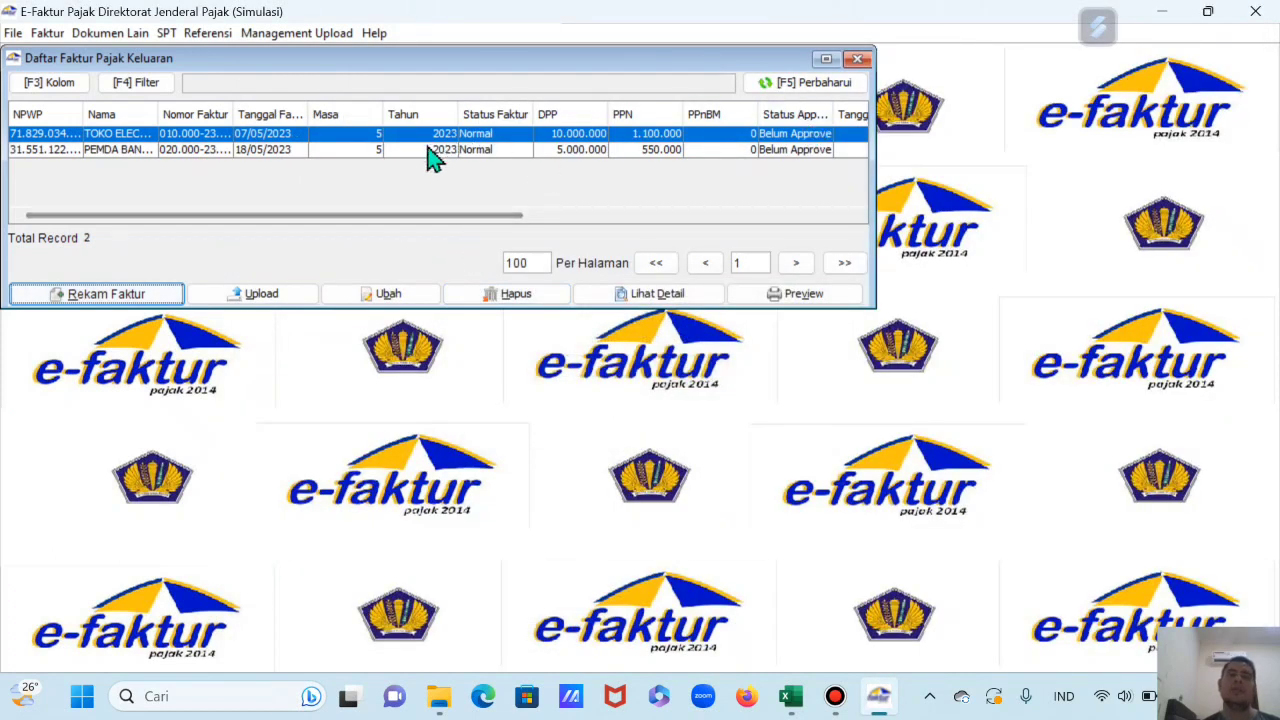
pyautogui.click(405, 150)
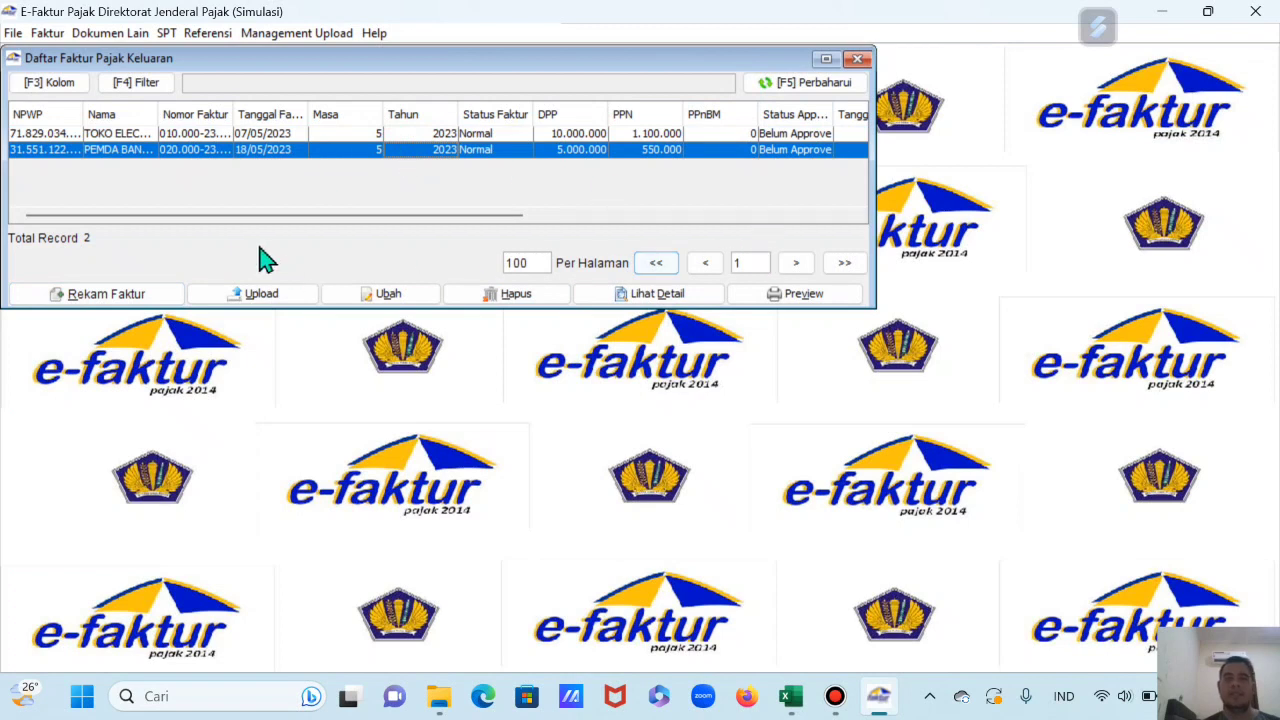
# Step: Preview the printed invoice 020.000-23.00000002 full-screen, then close the preview
pyautogui.click(790, 300)
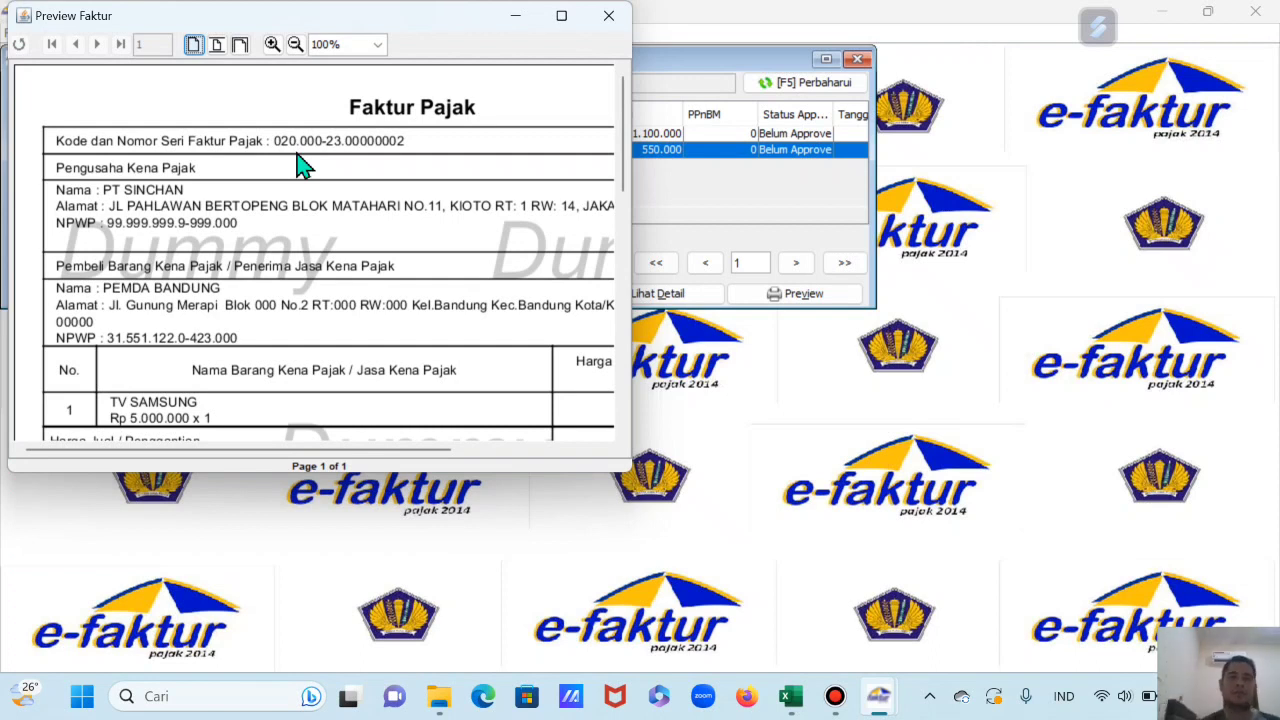
pyautogui.click(561, 15)
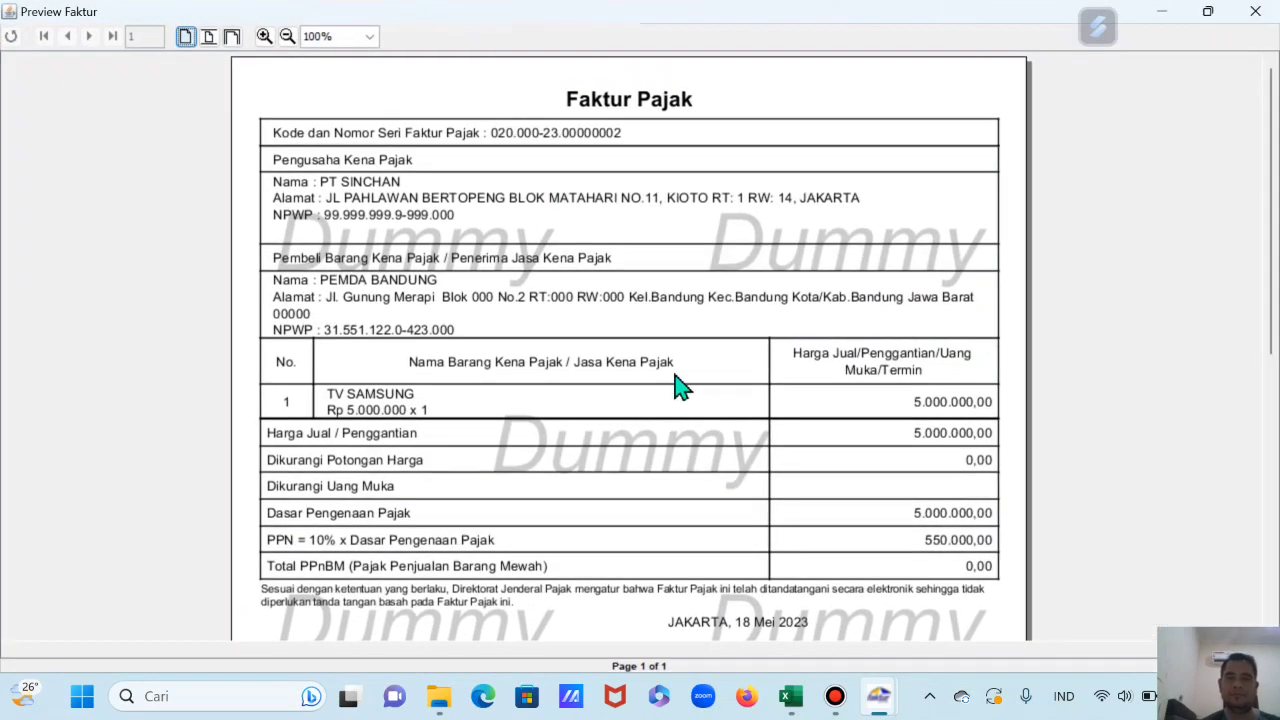
pyautogui.scroll(1, 592, 230)
pyautogui.scroll(-1, 615, 360)
pyautogui.scroll(-2, 735, 330)
pyautogui.scroll(3, 737, 443)
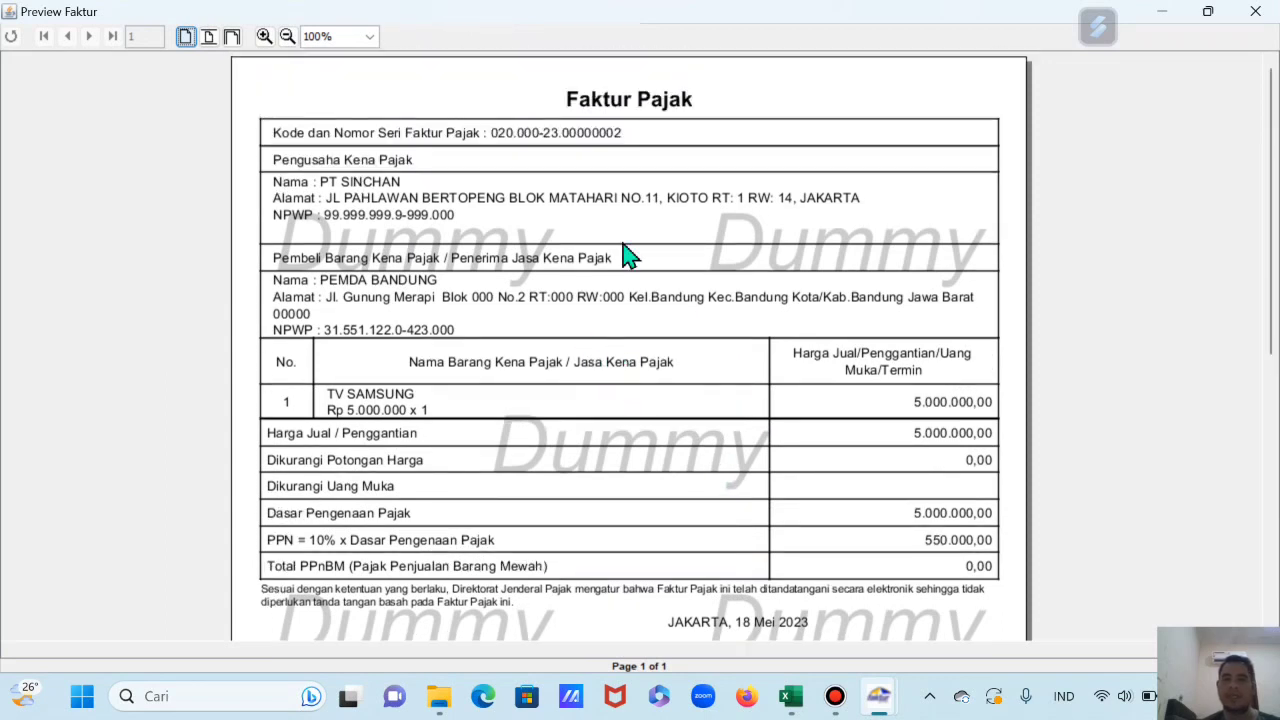
pyautogui.click(1256, 14)
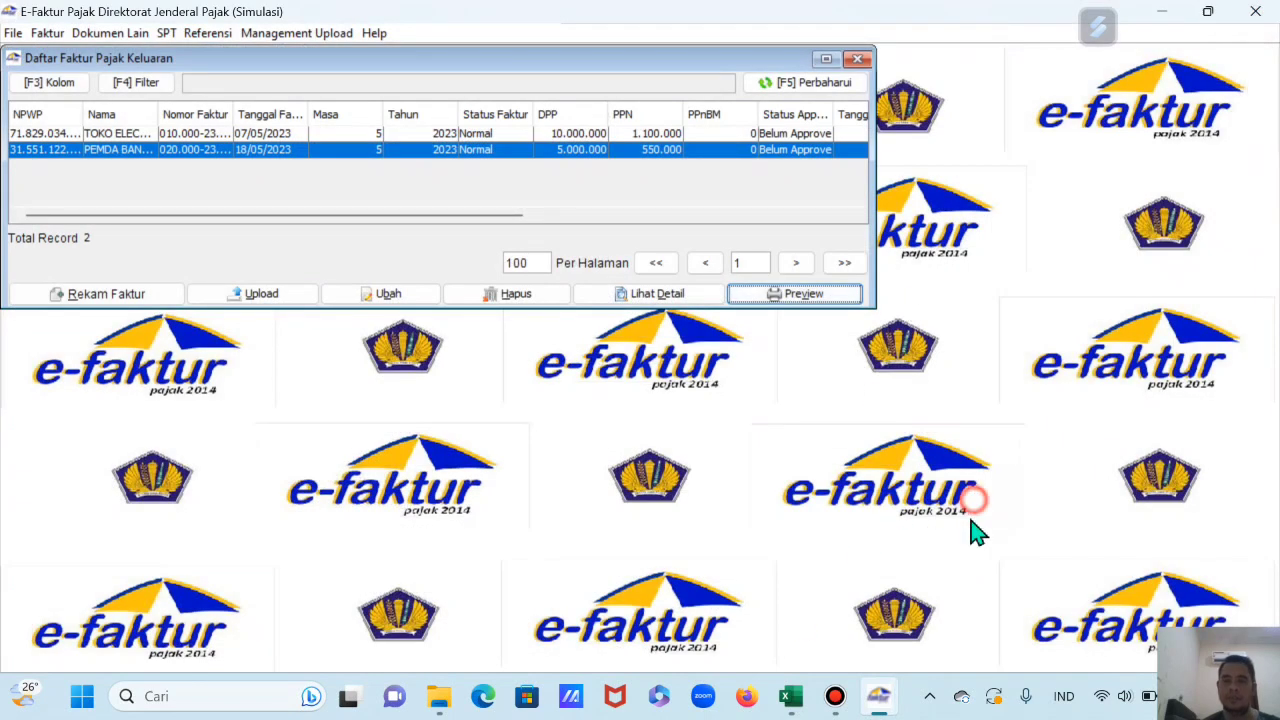
# Step: Highlight workbook row 22 (transaction 3) in yellow
pyautogui.click(789, 700)
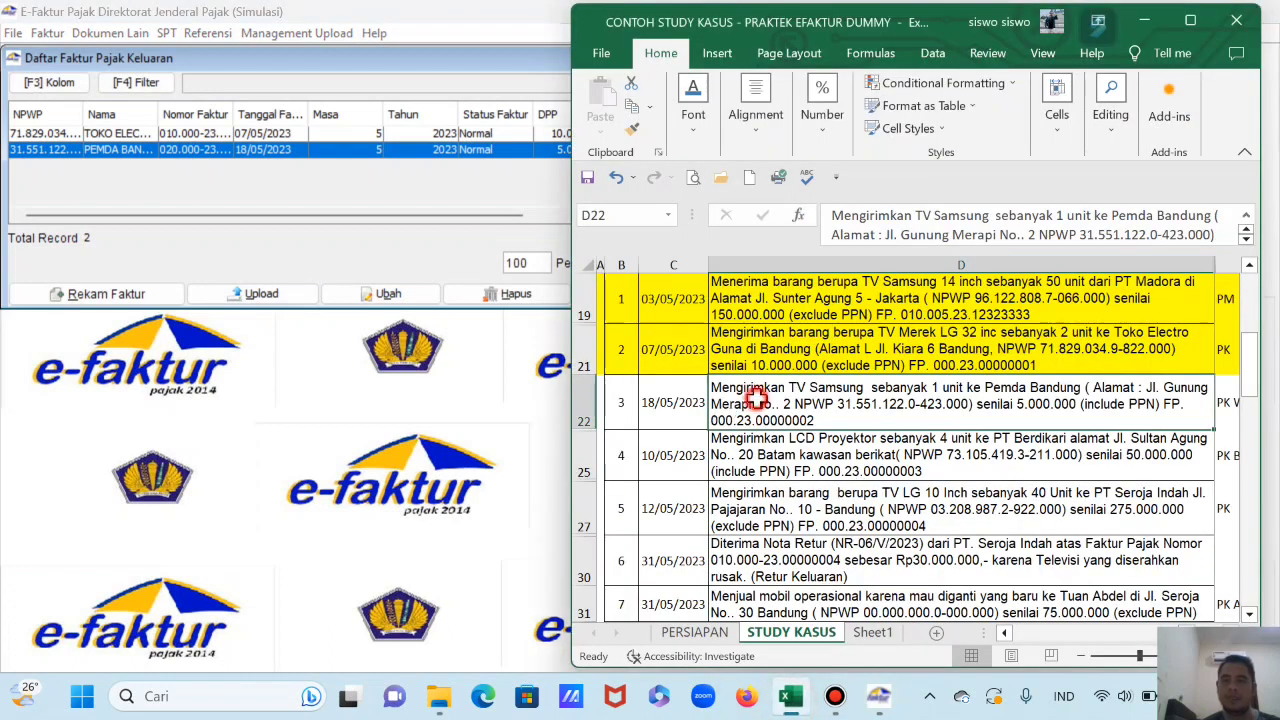
pyautogui.click(586, 402)
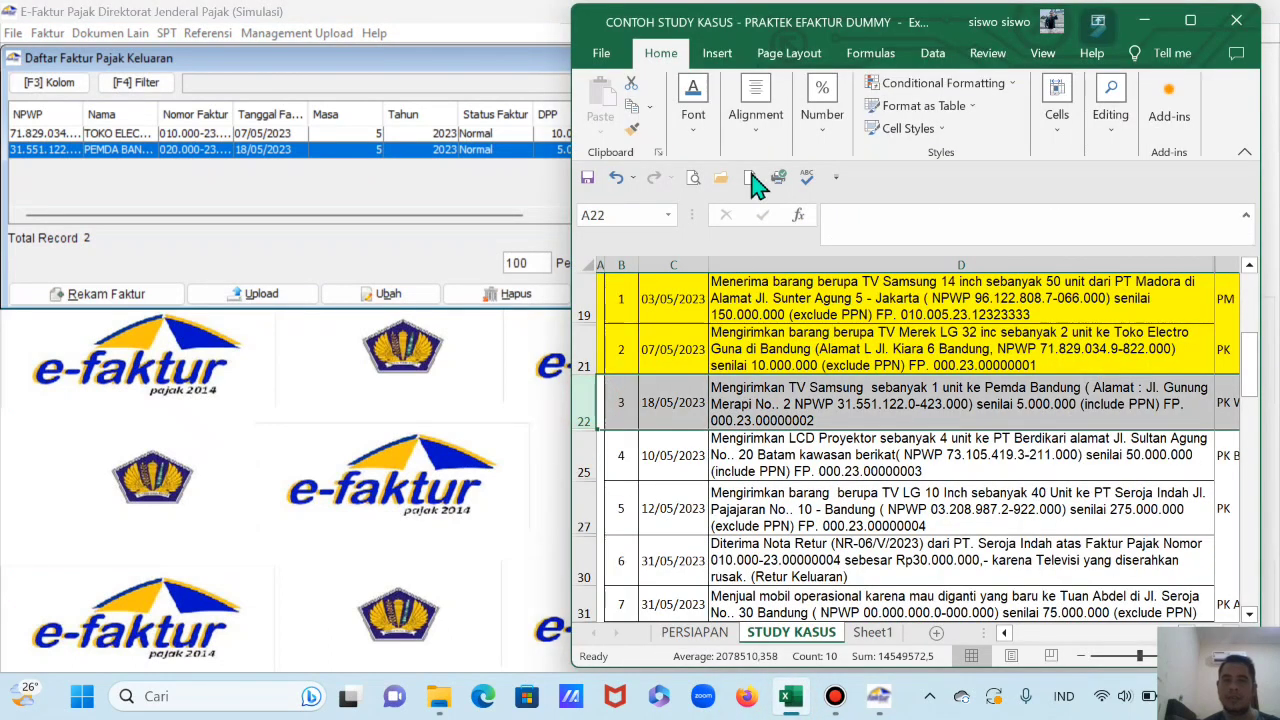
pyautogui.click(693, 104)
pyautogui.click(815, 228)
# Step: Read transaction 4, the LCD projector sale to PT Berdikari, then return to e-Faktur
pyautogui.click(850, 392)
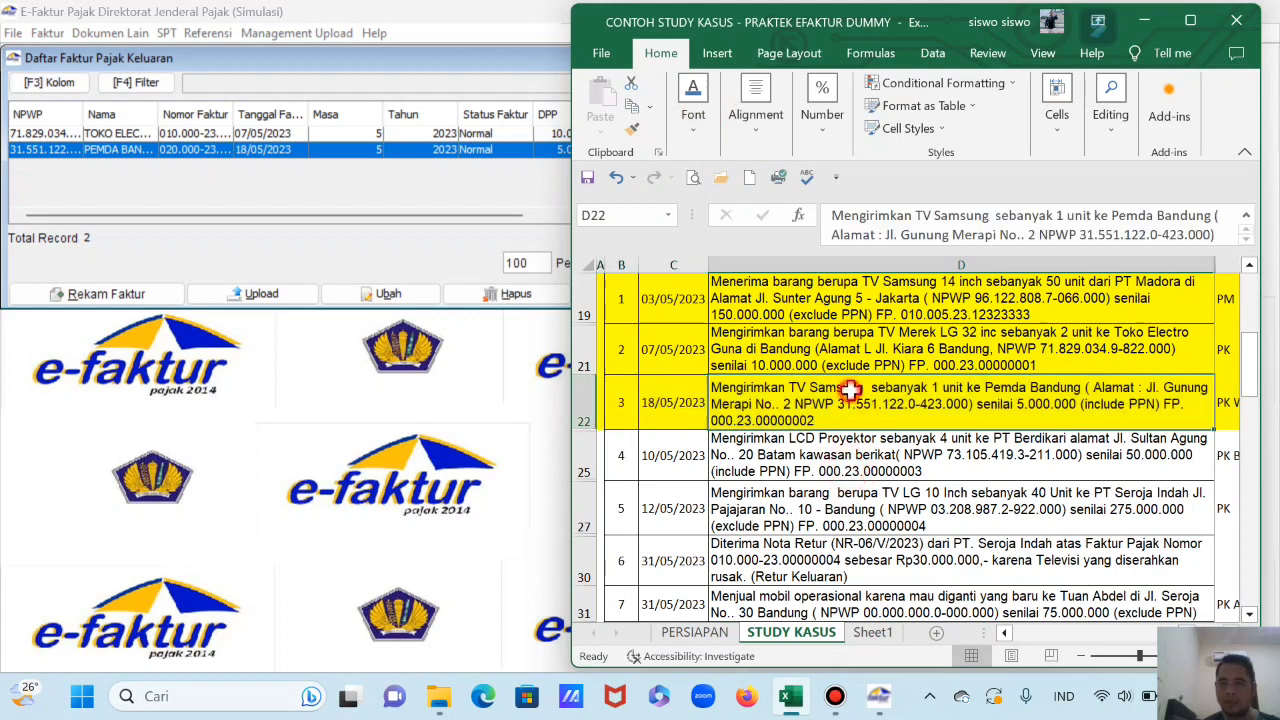
pyautogui.scroll(-2, 848, 455)
pyautogui.scroll(-2, 848, 452)
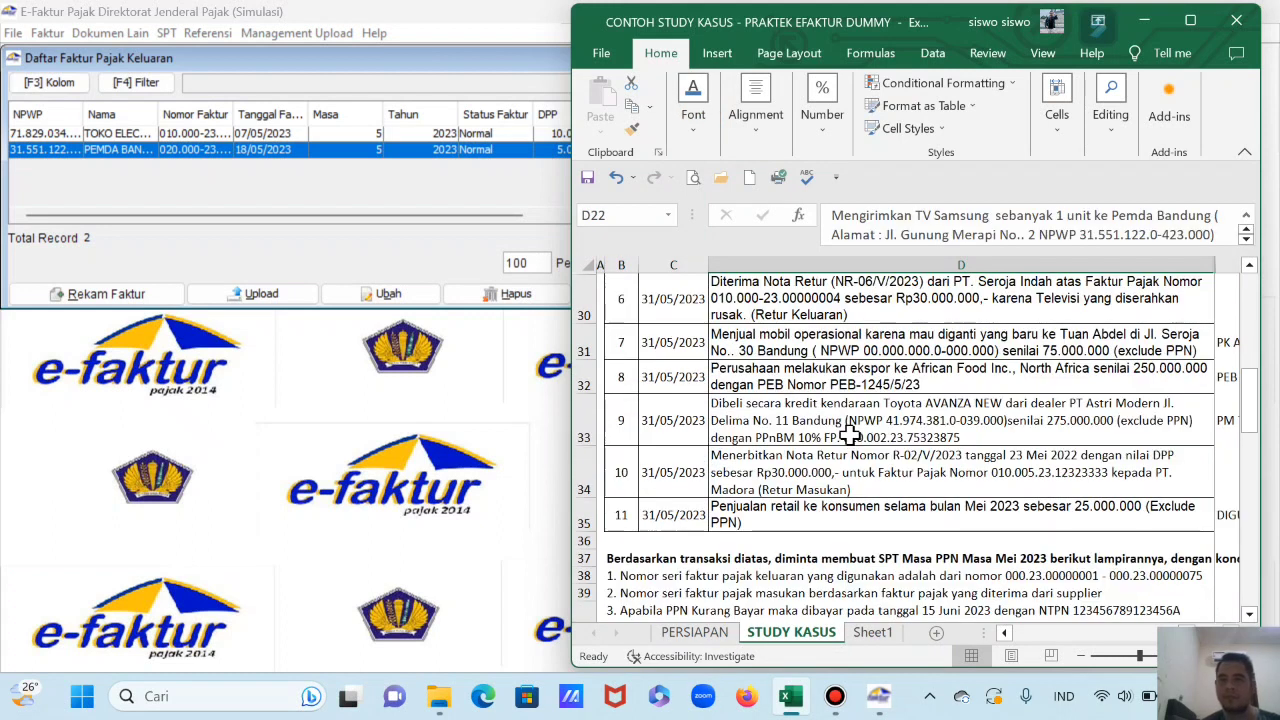
pyautogui.scroll(4, 845, 433)
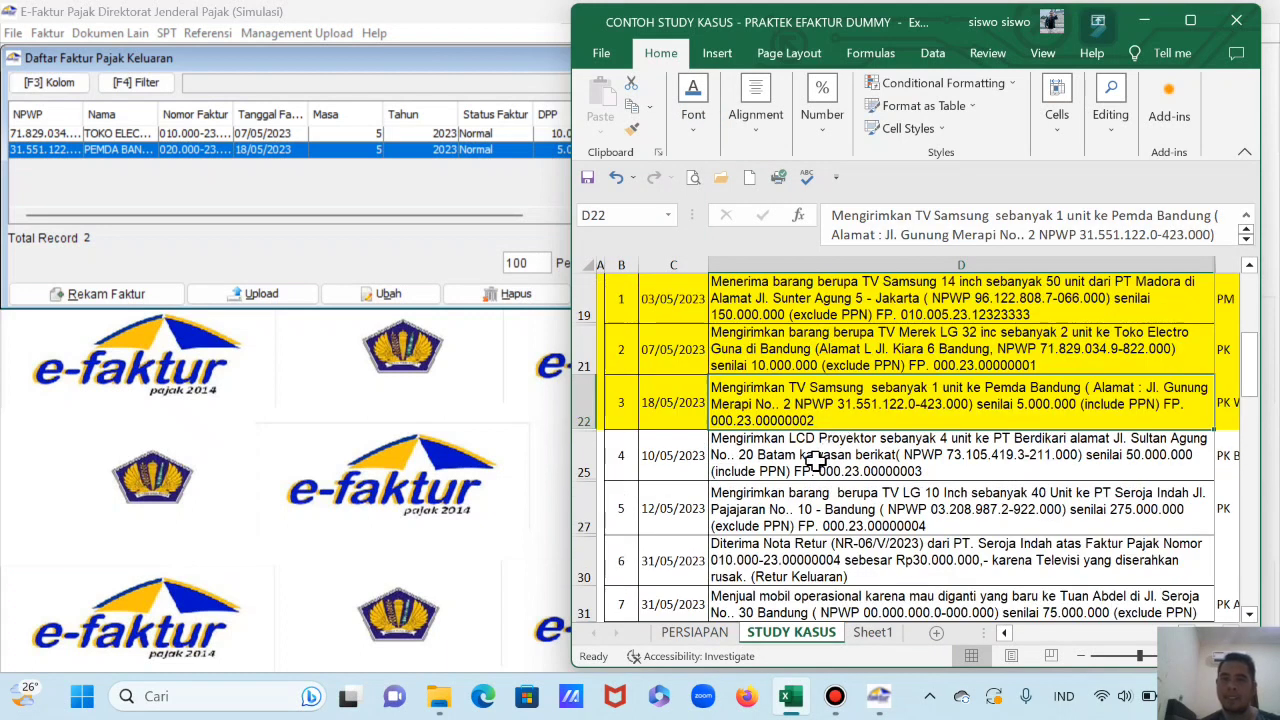
pyautogui.click(815, 458)
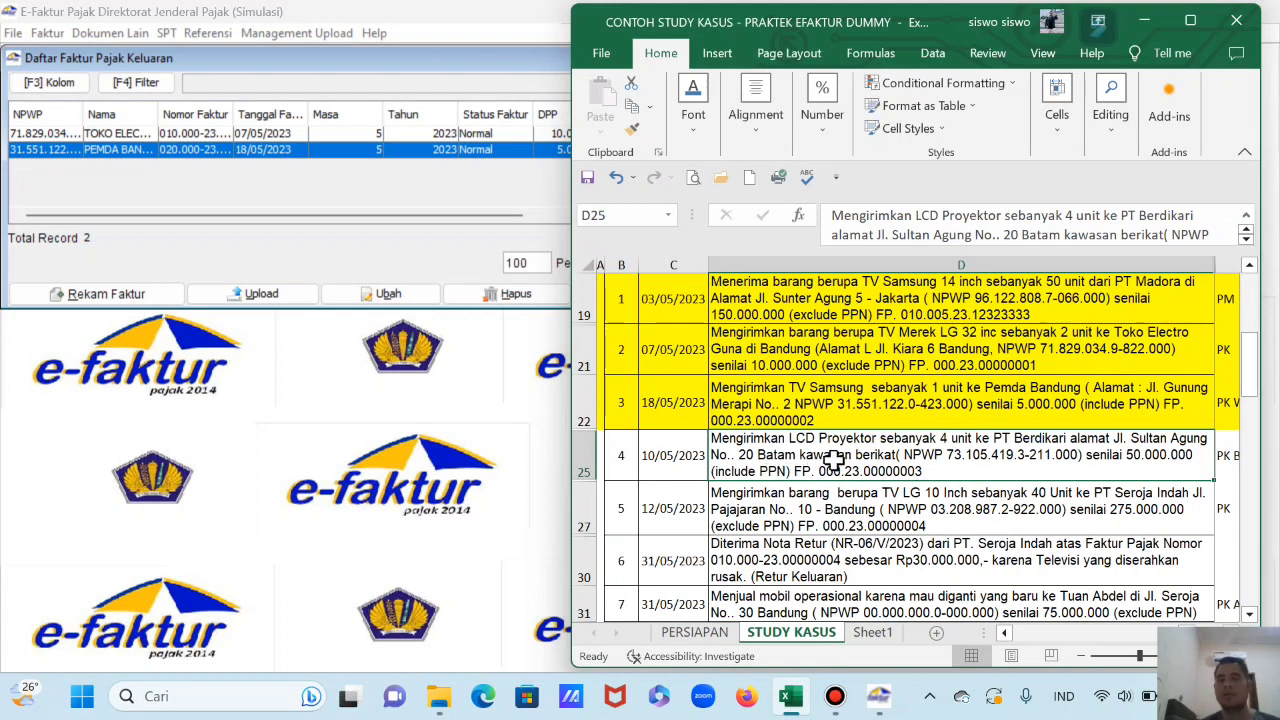
pyautogui.click(390, 265)
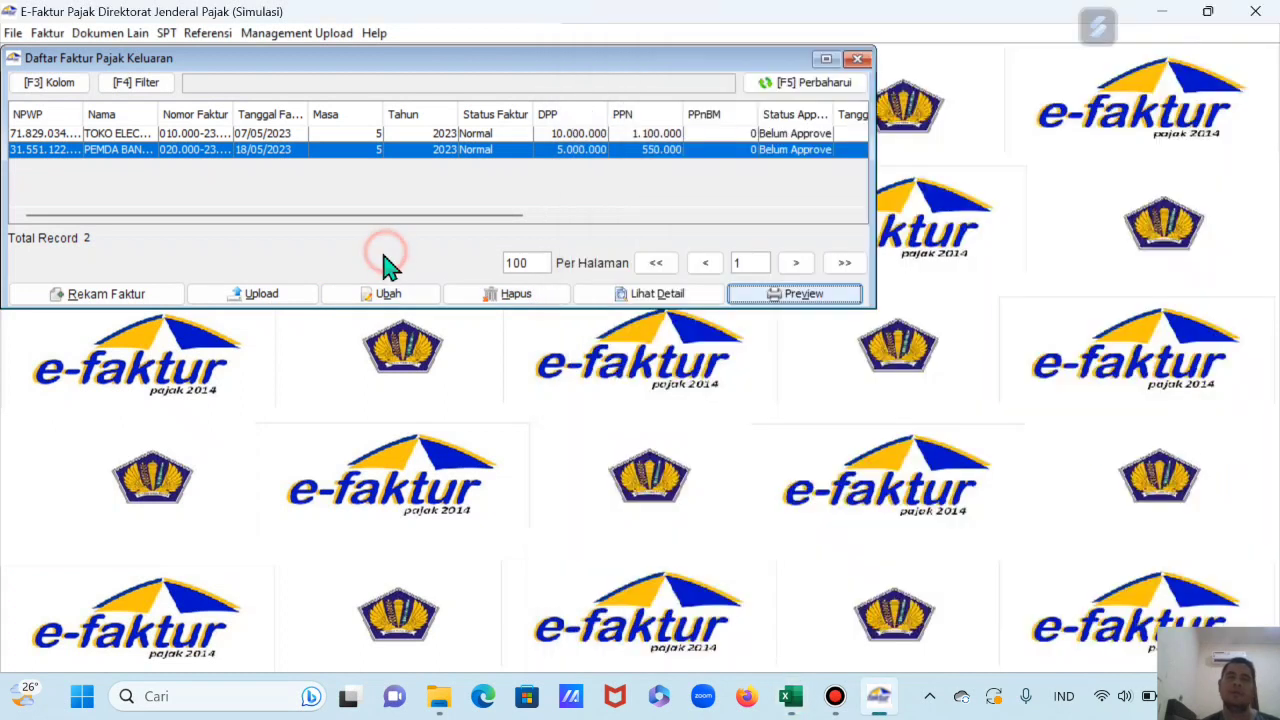
# Step: Start a new output invoice with code 7, PPN Tidak Dipungut (Kawasan Bebas)
pyautogui.click(105, 300)
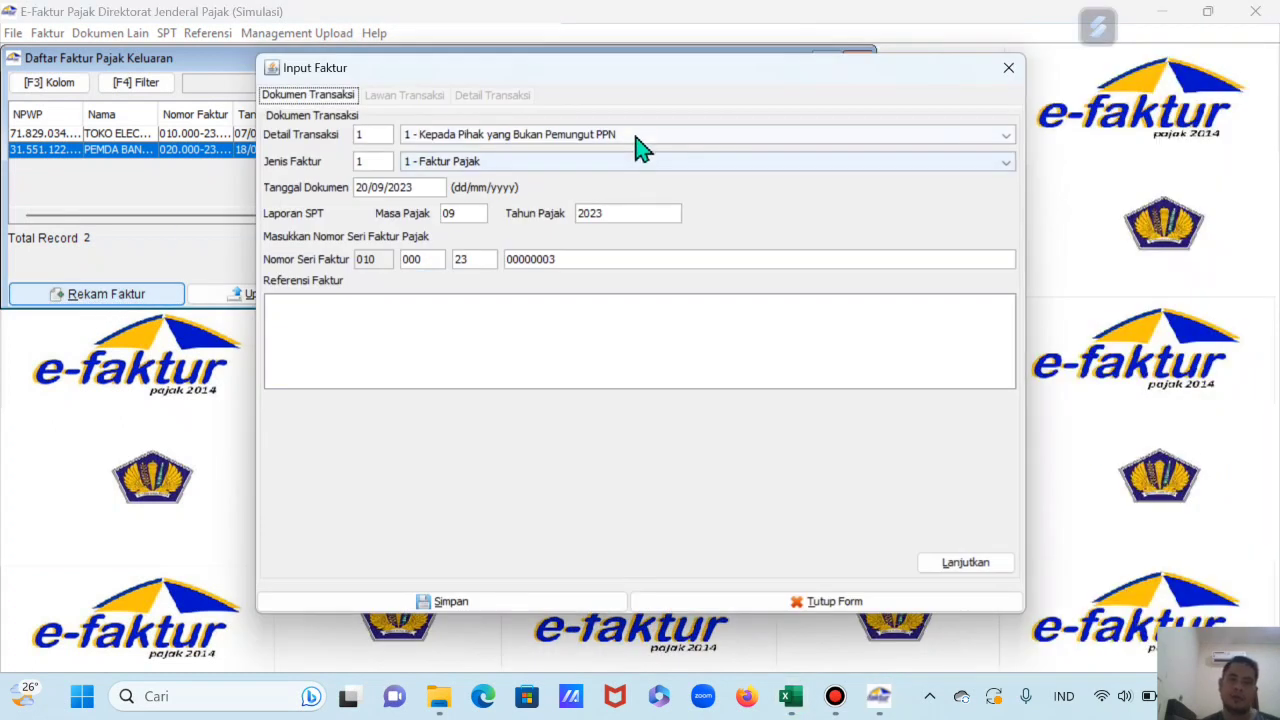
pyautogui.click(635, 138)
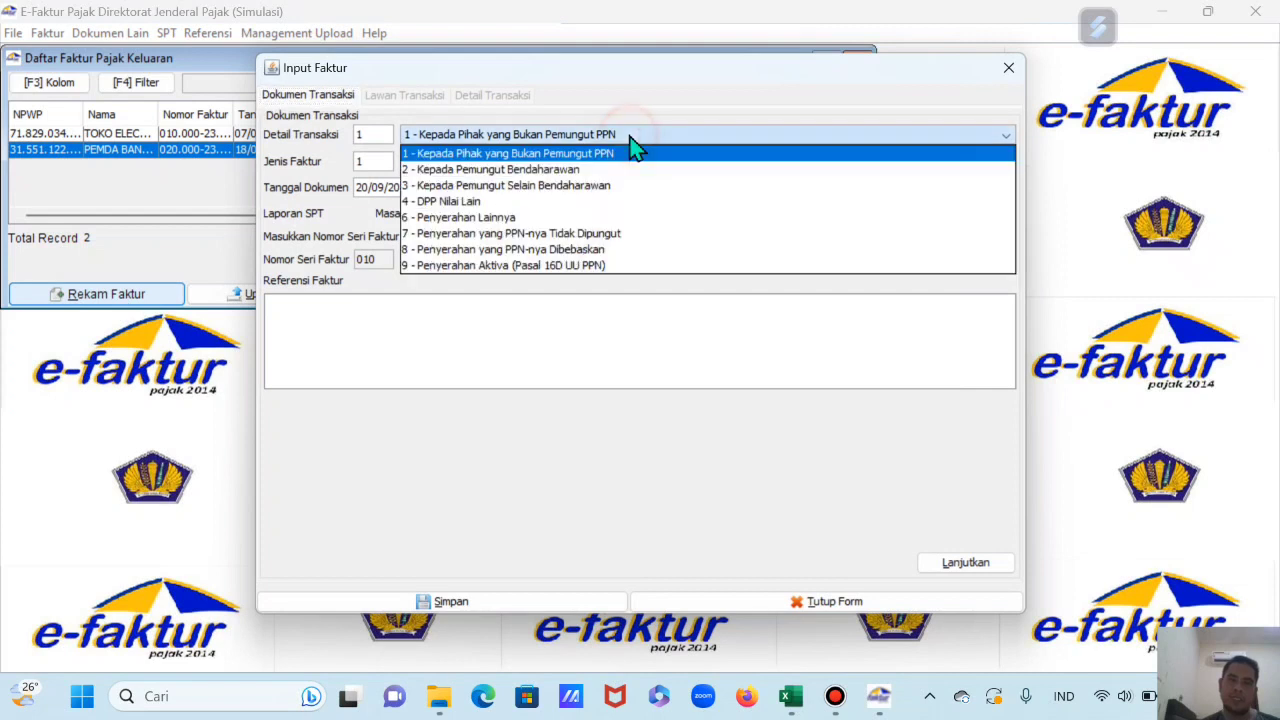
pyautogui.click(441, 234)
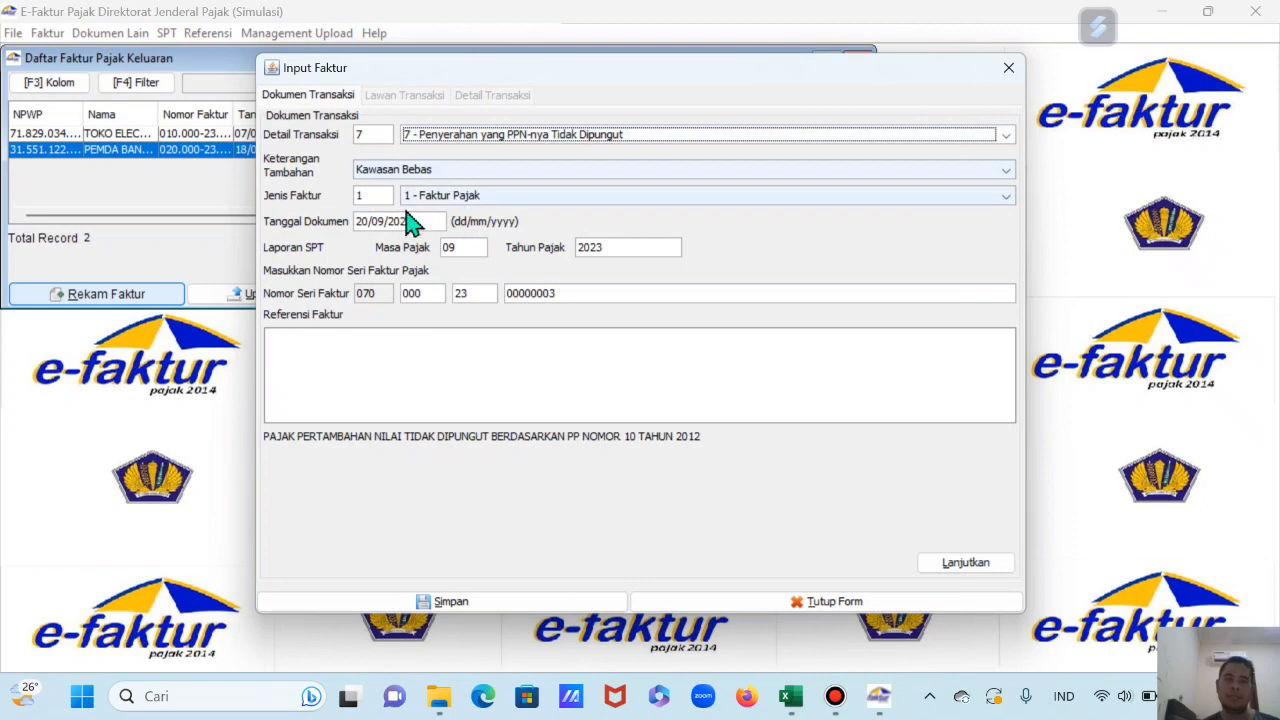
# Step: Set the document date to 10/05/2023 and continue to the counterparty details
pyautogui.click(792, 700)
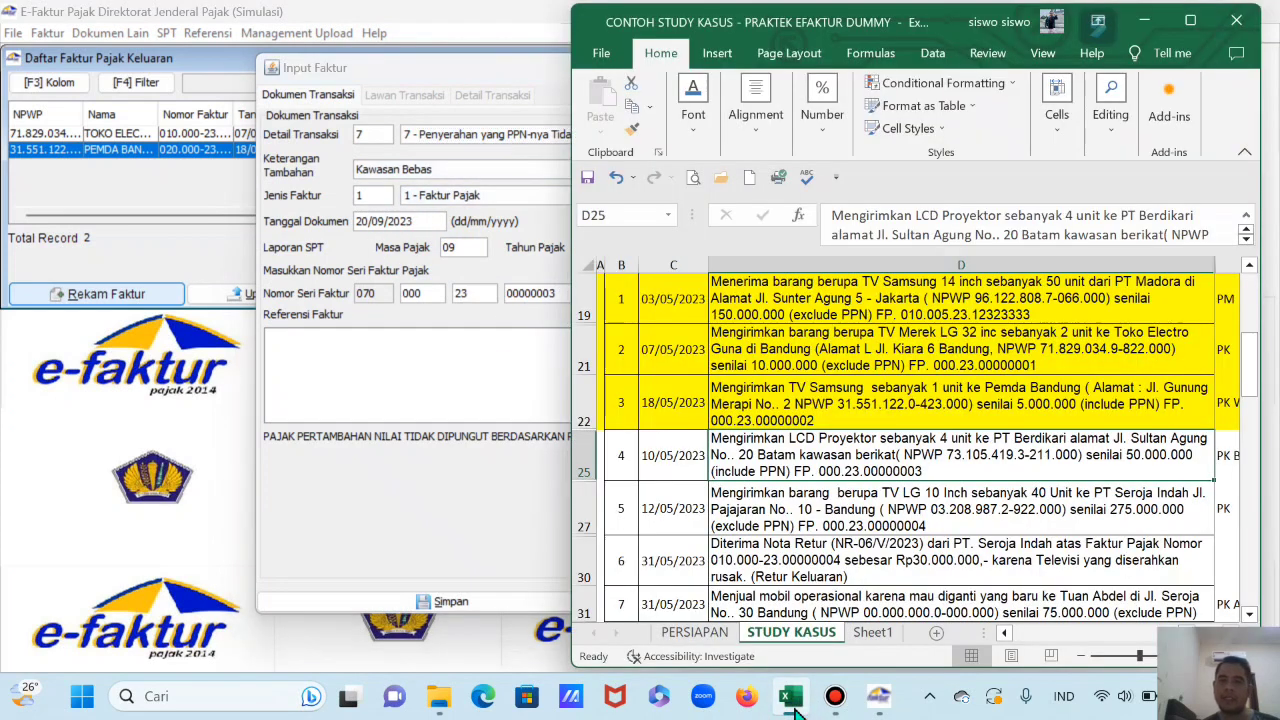
pyautogui.click(792, 700)
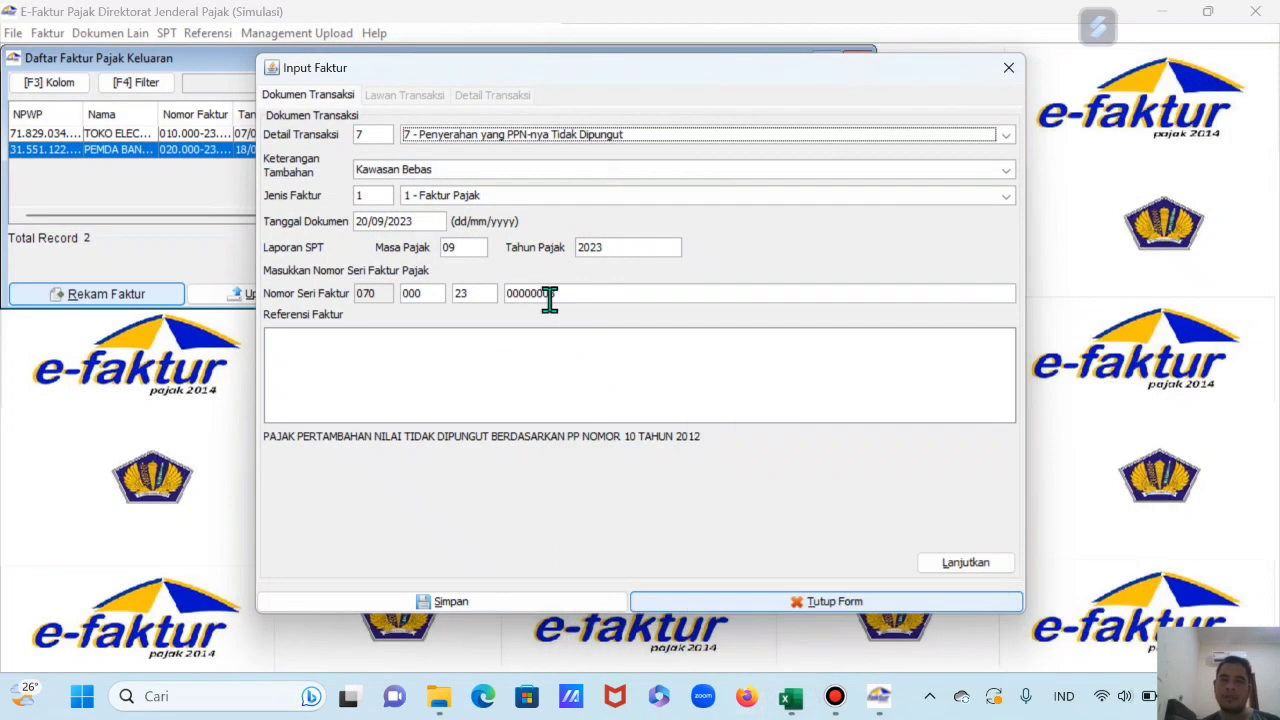
pyautogui.click(358, 222)
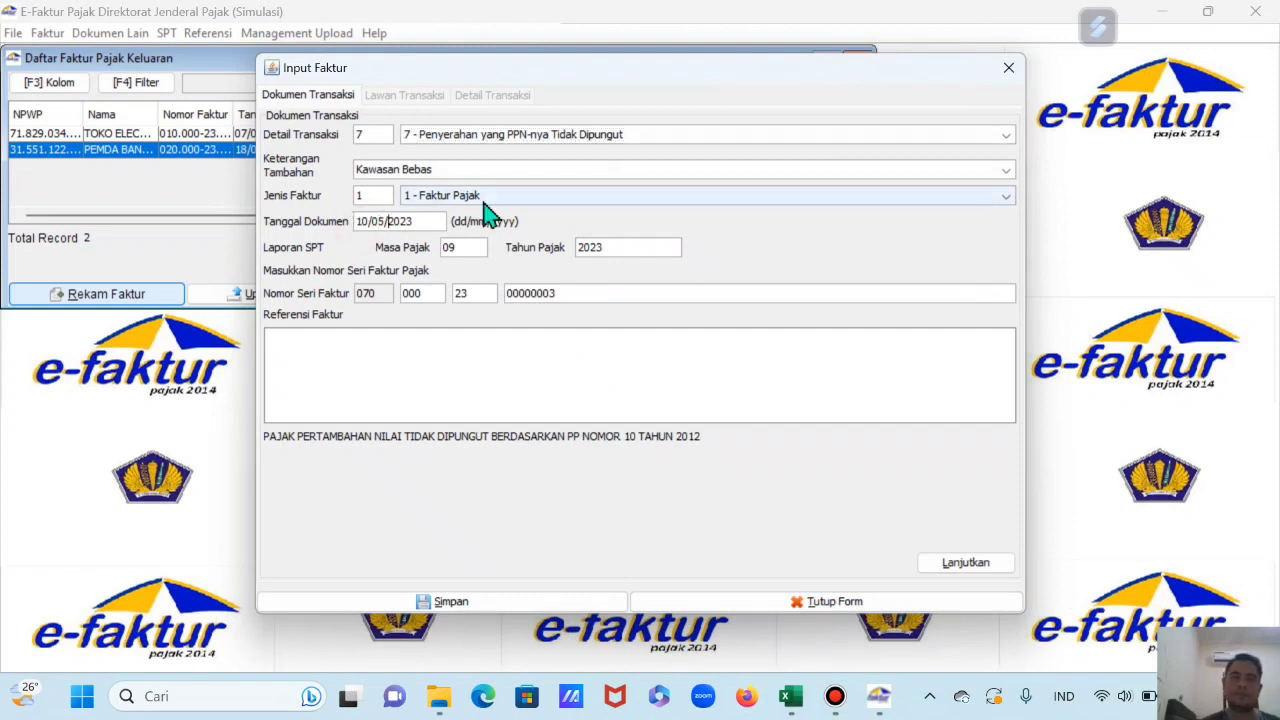
pyautogui.click(455, 372)
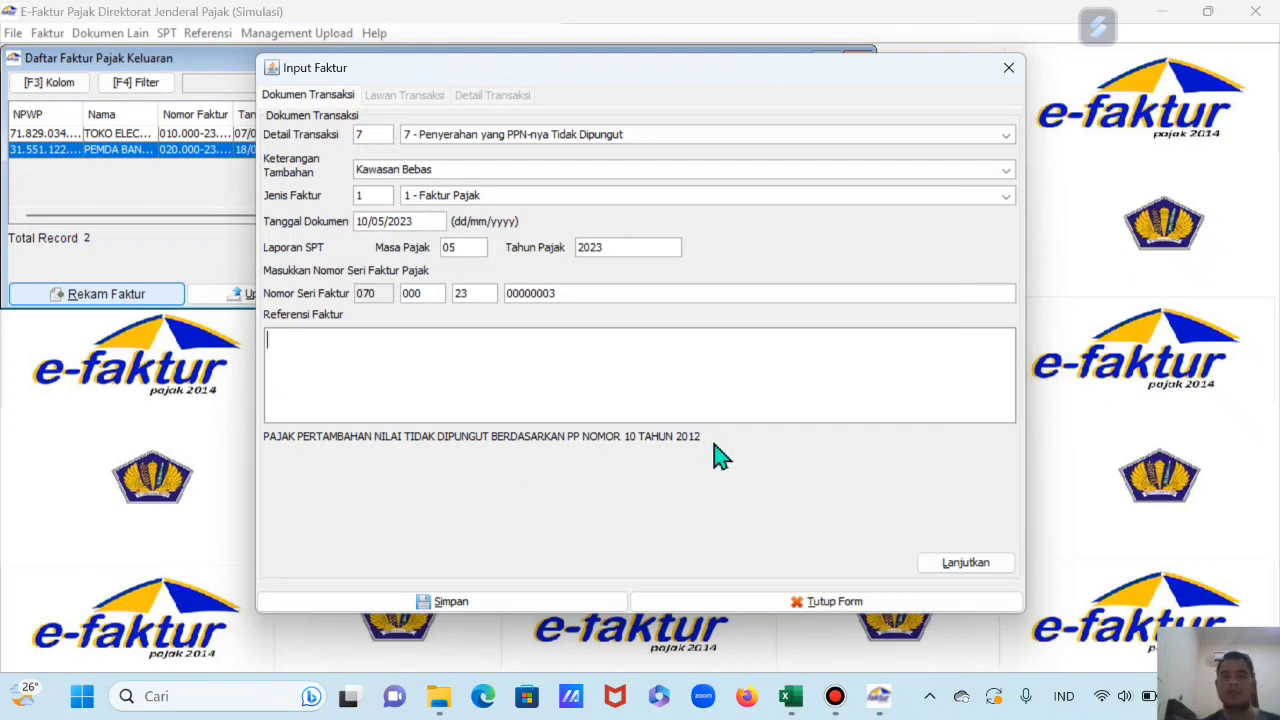
pyautogui.click(980, 565)
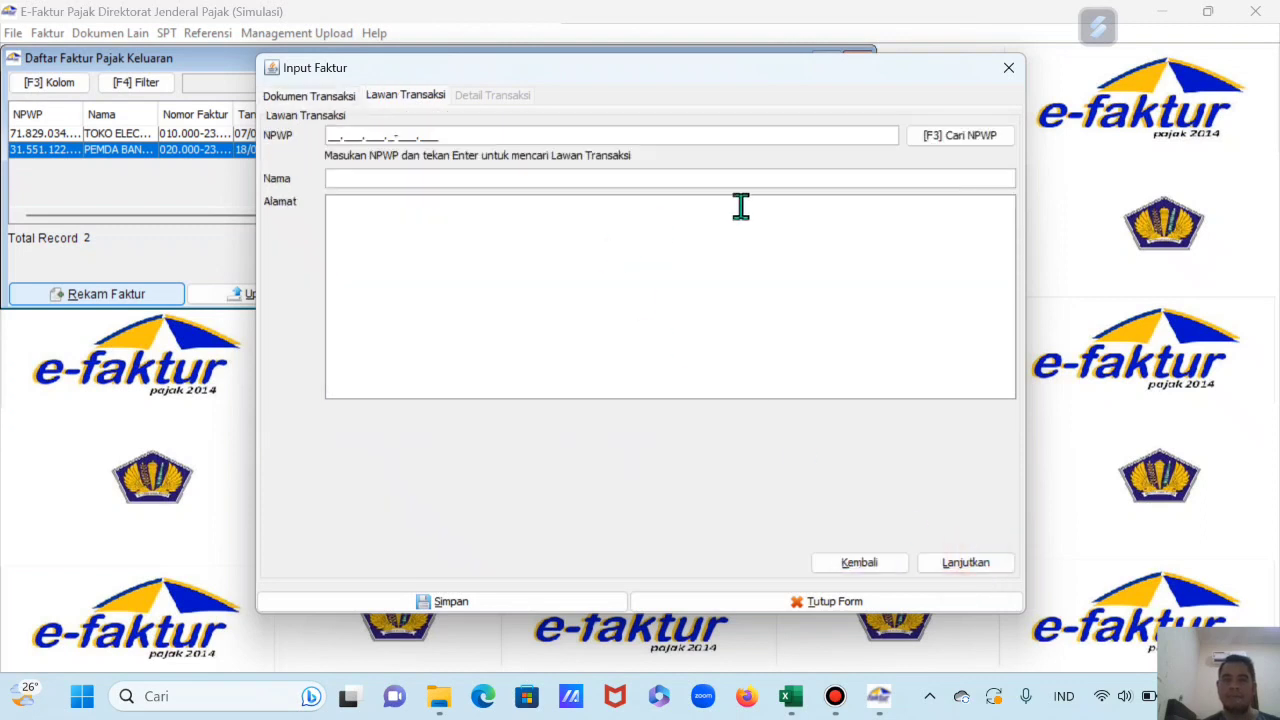
# Step: Choose PT. MAIRA TIADA DUA as counterparty and begin a new item line
pyautogui.click(947, 136)
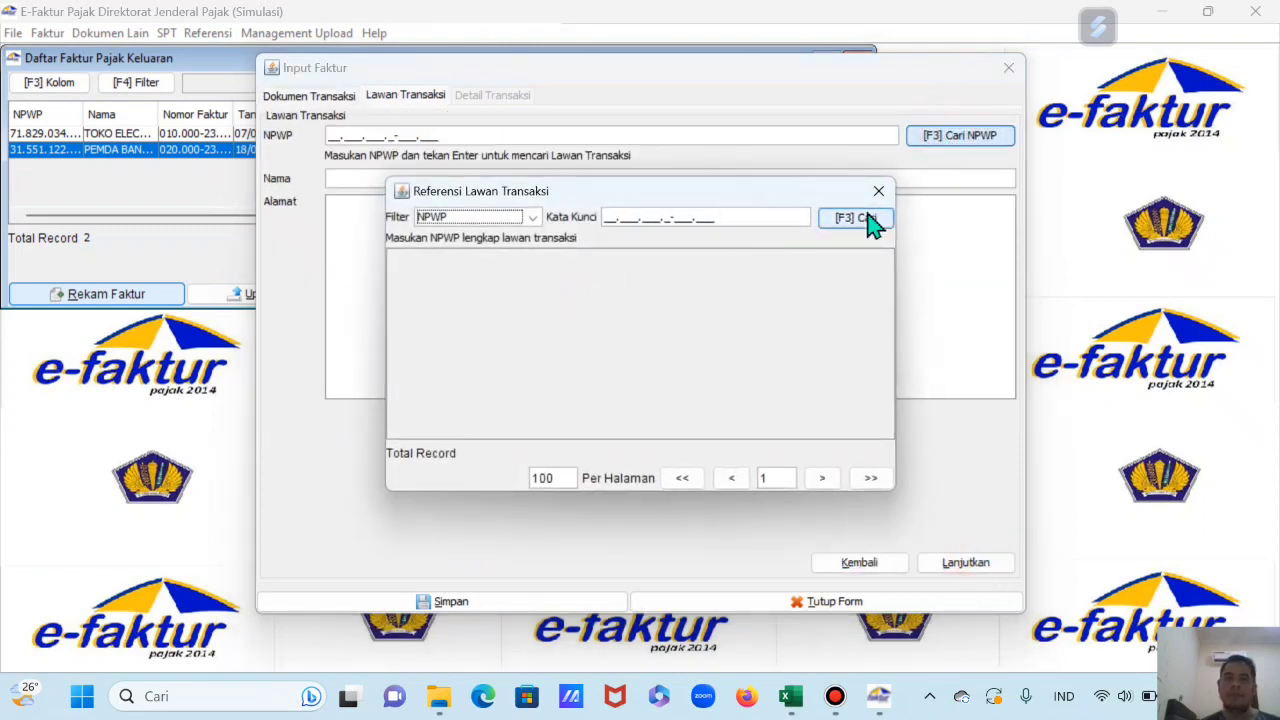
pyautogui.click(862, 218)
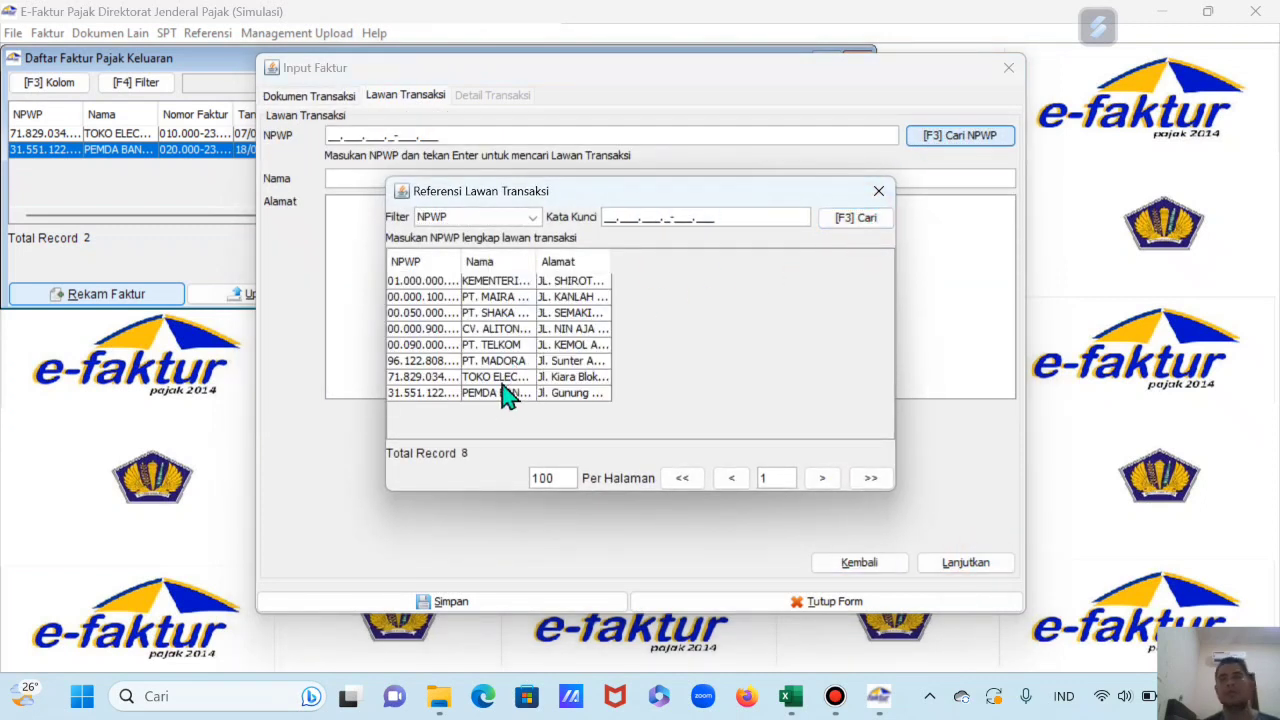
pyautogui.moveTo(537, 262); pyautogui.dragTo(569, 268)
pyautogui.doubleClick(517, 297)
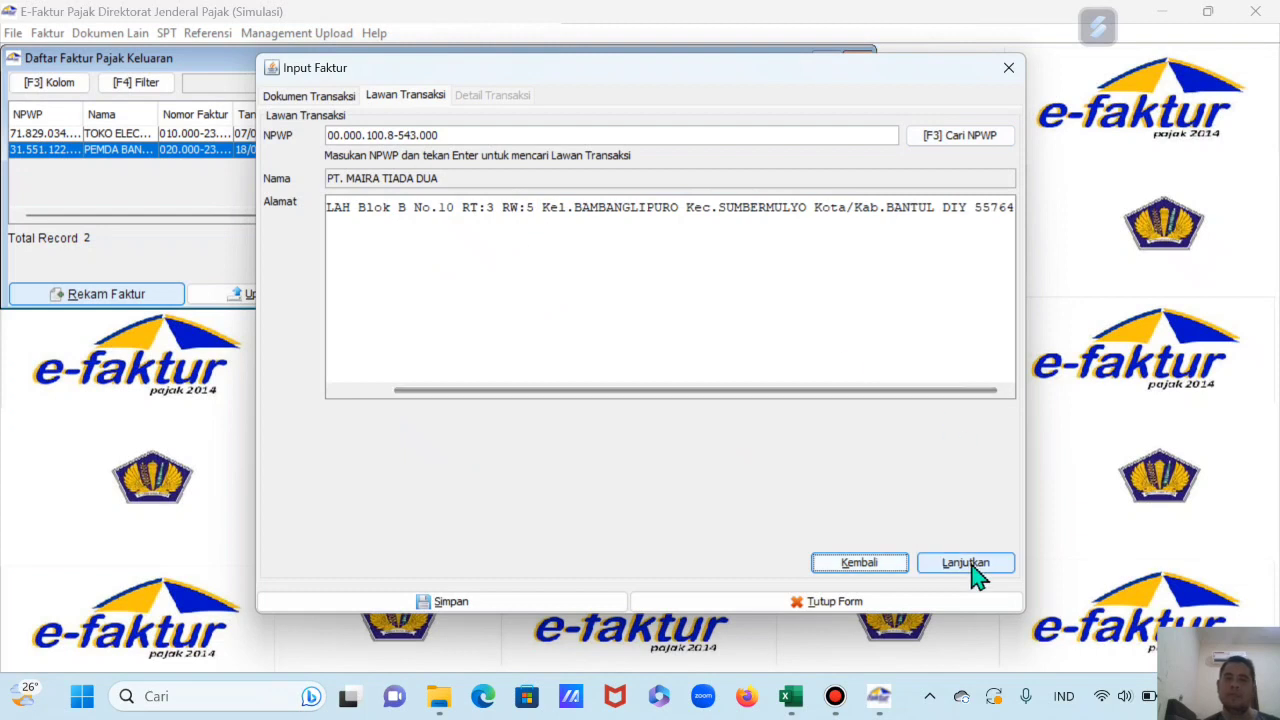
pyautogui.click(965, 563)
pyautogui.click(352, 160)
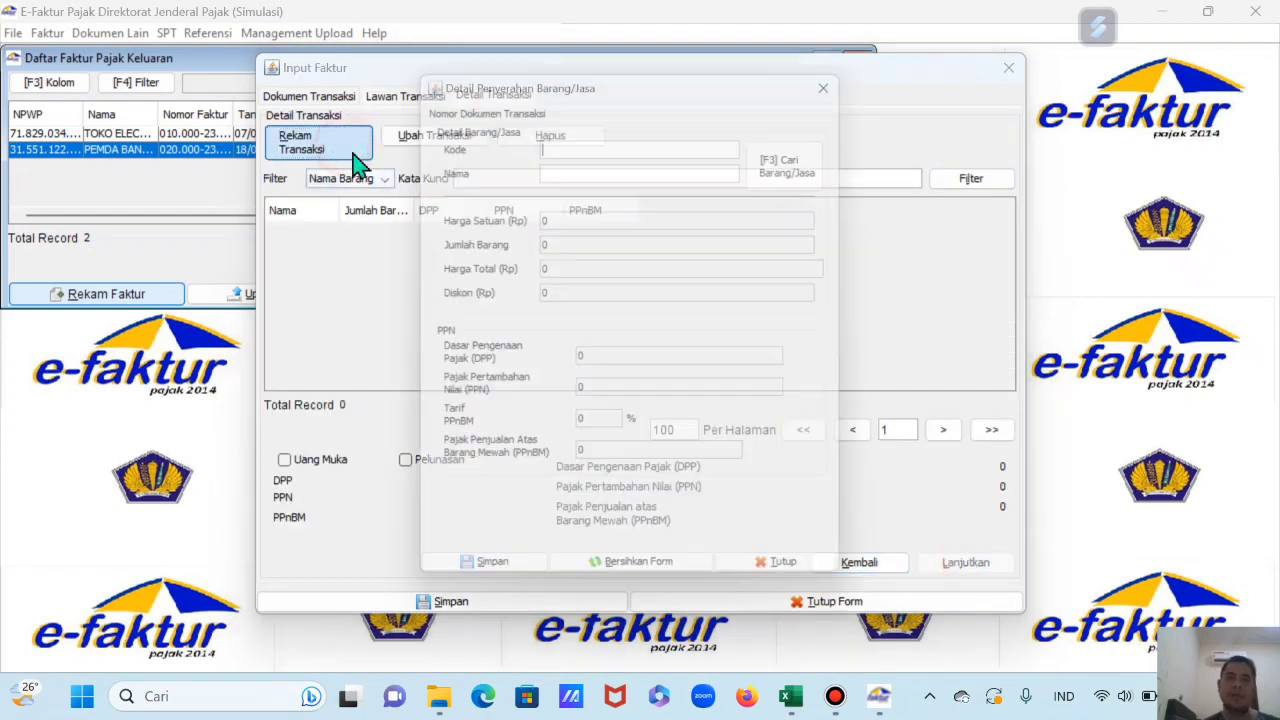
# Step: Name the new item line LCD Proyektor, keeping it though it is unlisted
pyautogui.moveTo(737, 82); pyautogui.dragTo(623, 80)
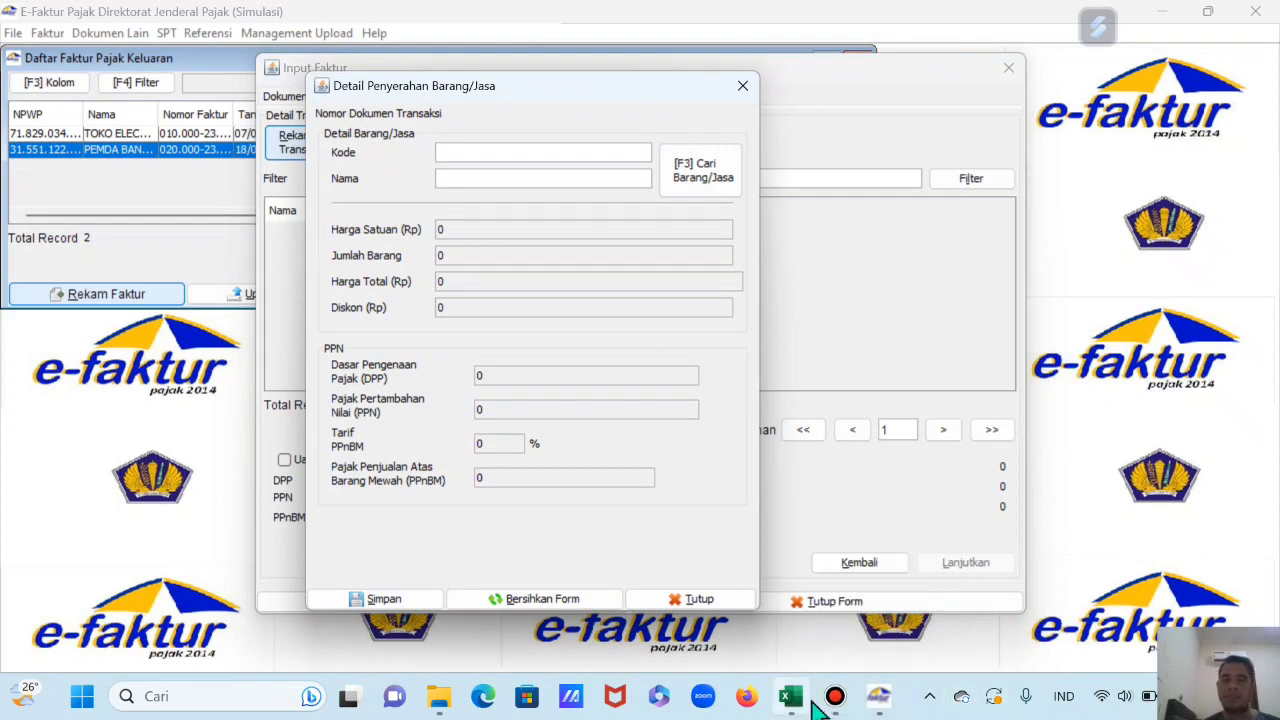
pyautogui.click(795, 700)
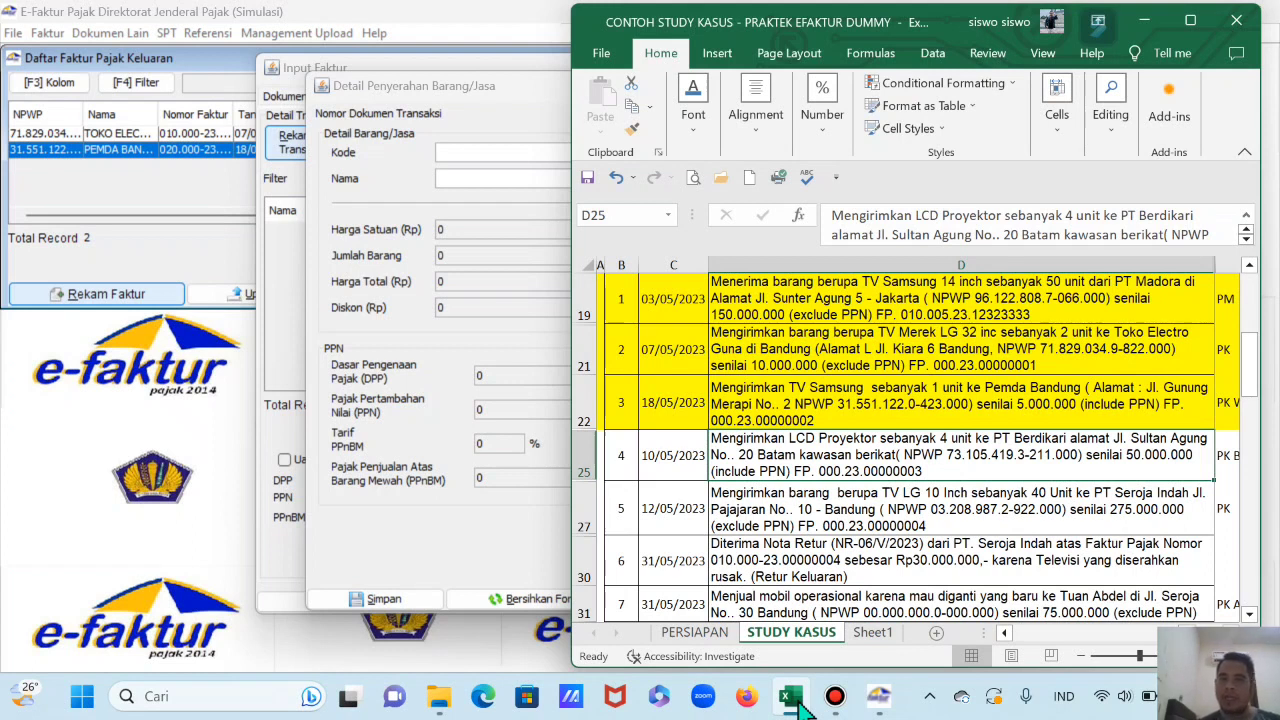
pyautogui.click(791, 697)
pyautogui.click(508, 178)
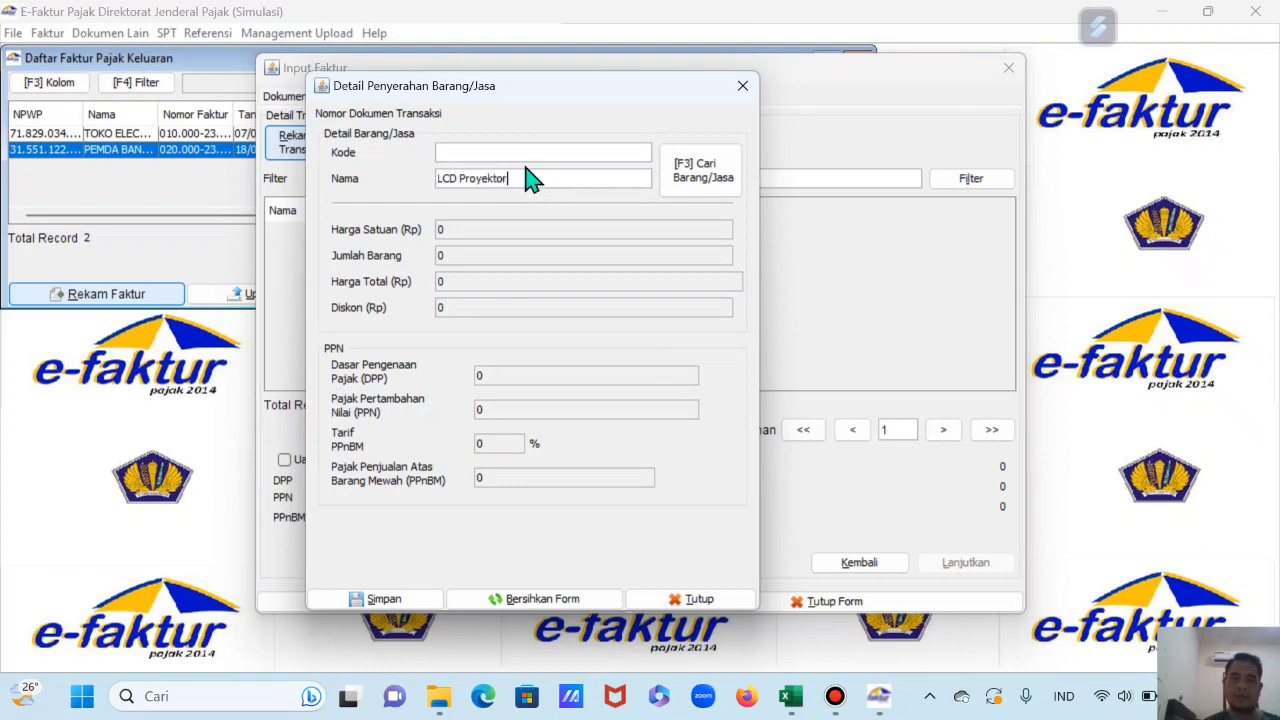
pyautogui.press('Return')
pyautogui.click(500, 370)
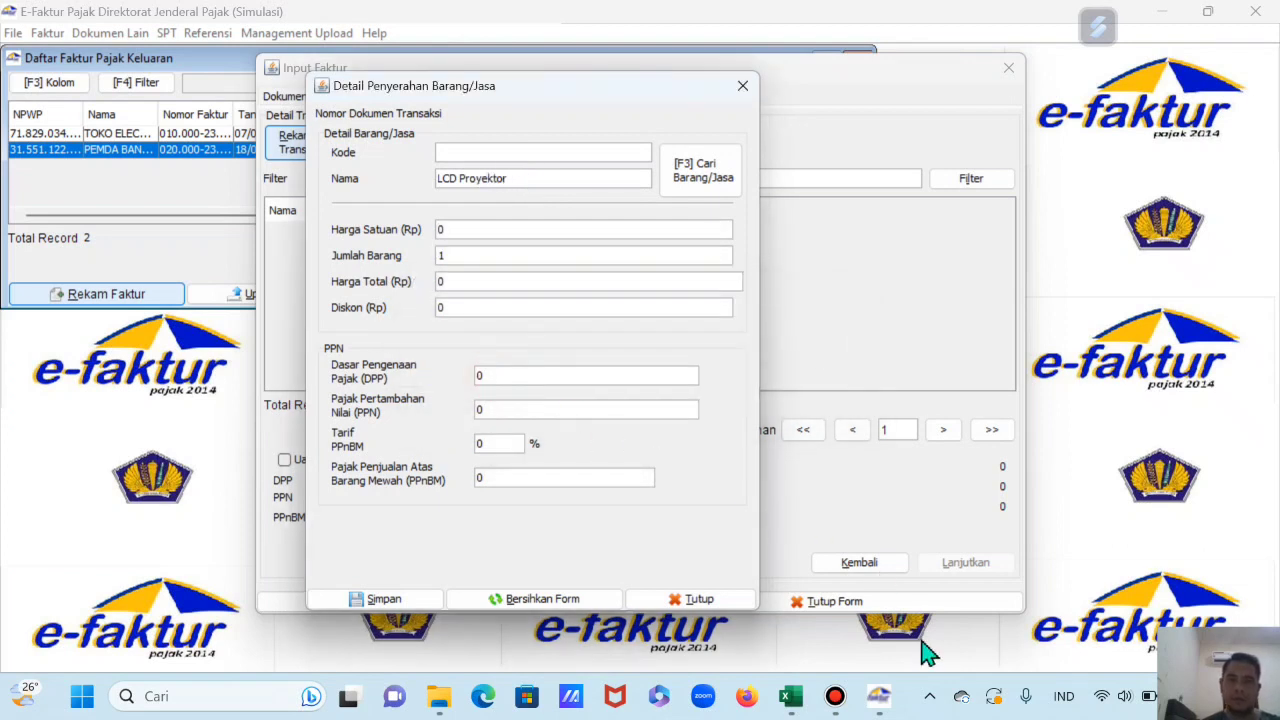
# Step: Enter unit price 50.000.000 and PPN 5.500.000, then save the item and invoice
pyautogui.click(791, 697)
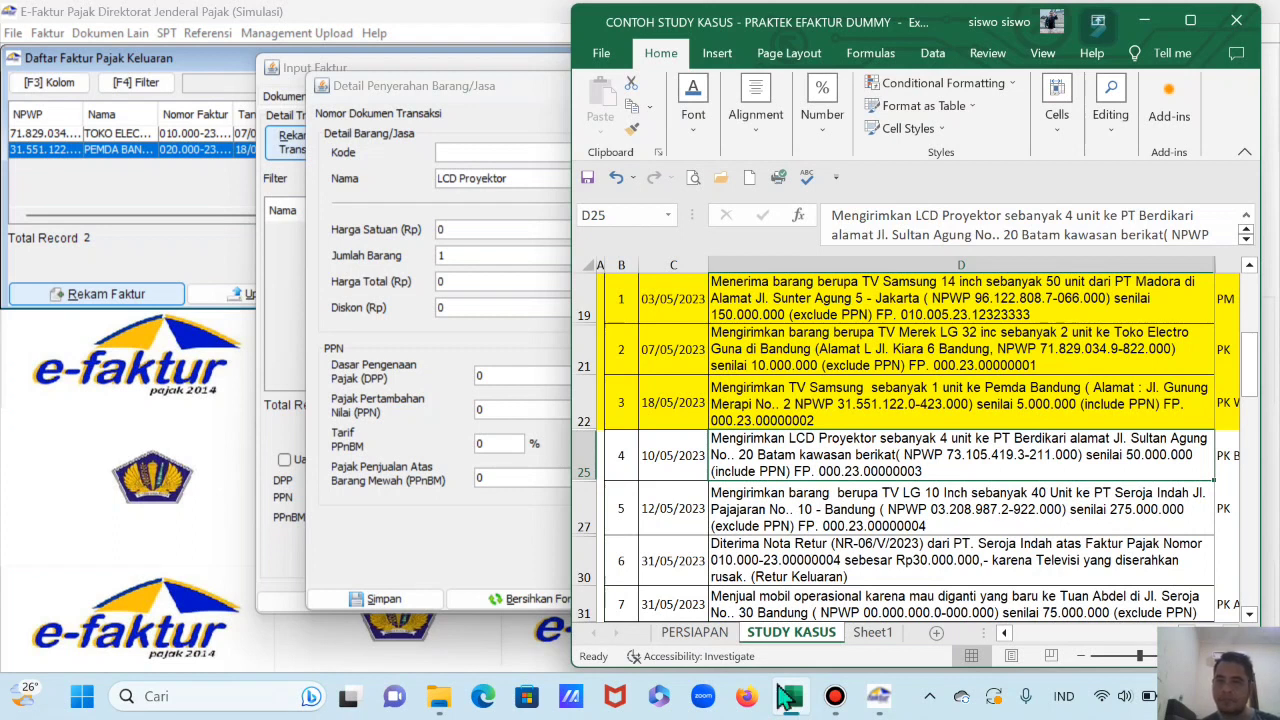
pyautogui.click(472, 232)
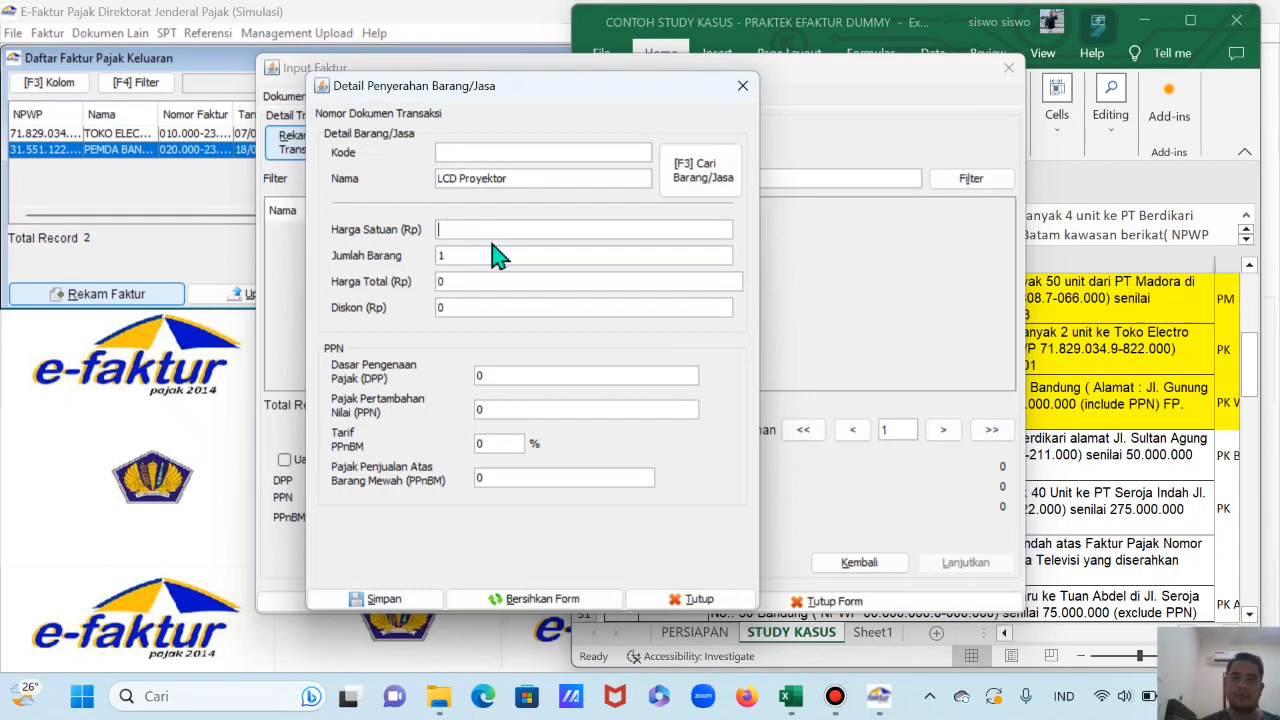
pyautogui.write('50.000.00')
pyautogui.press('Tab')
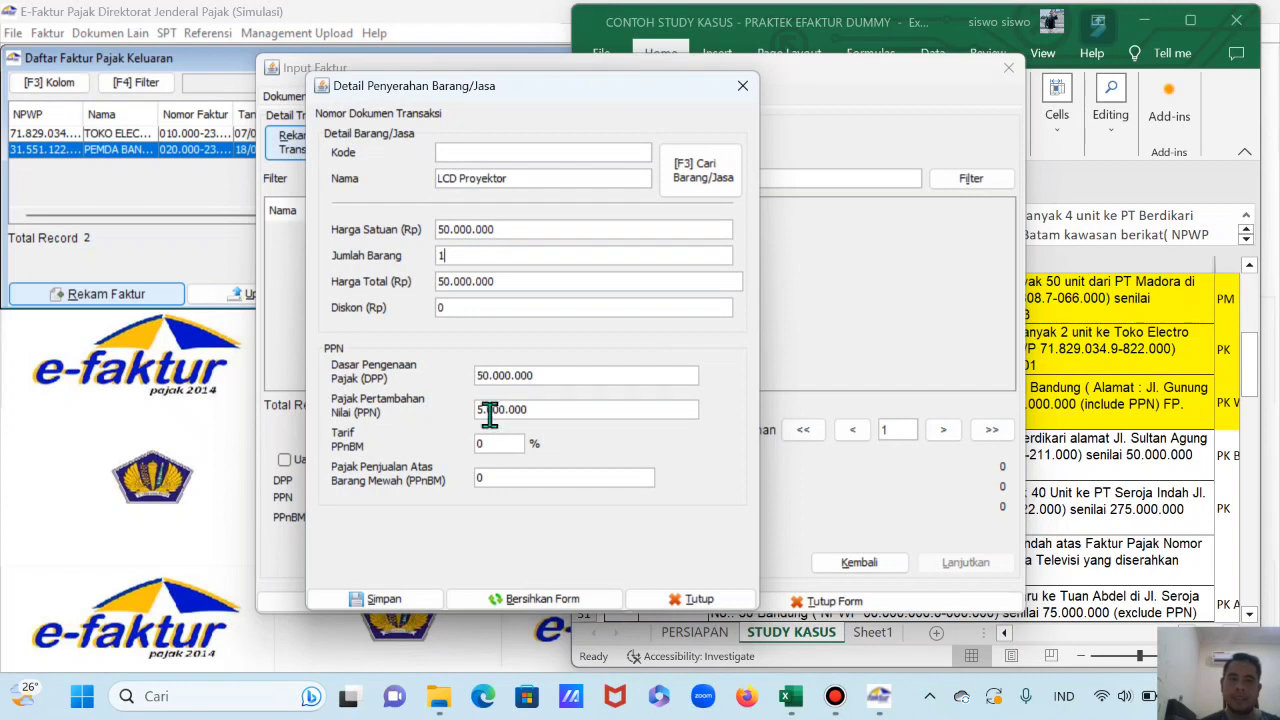
pyautogui.click(489, 410)
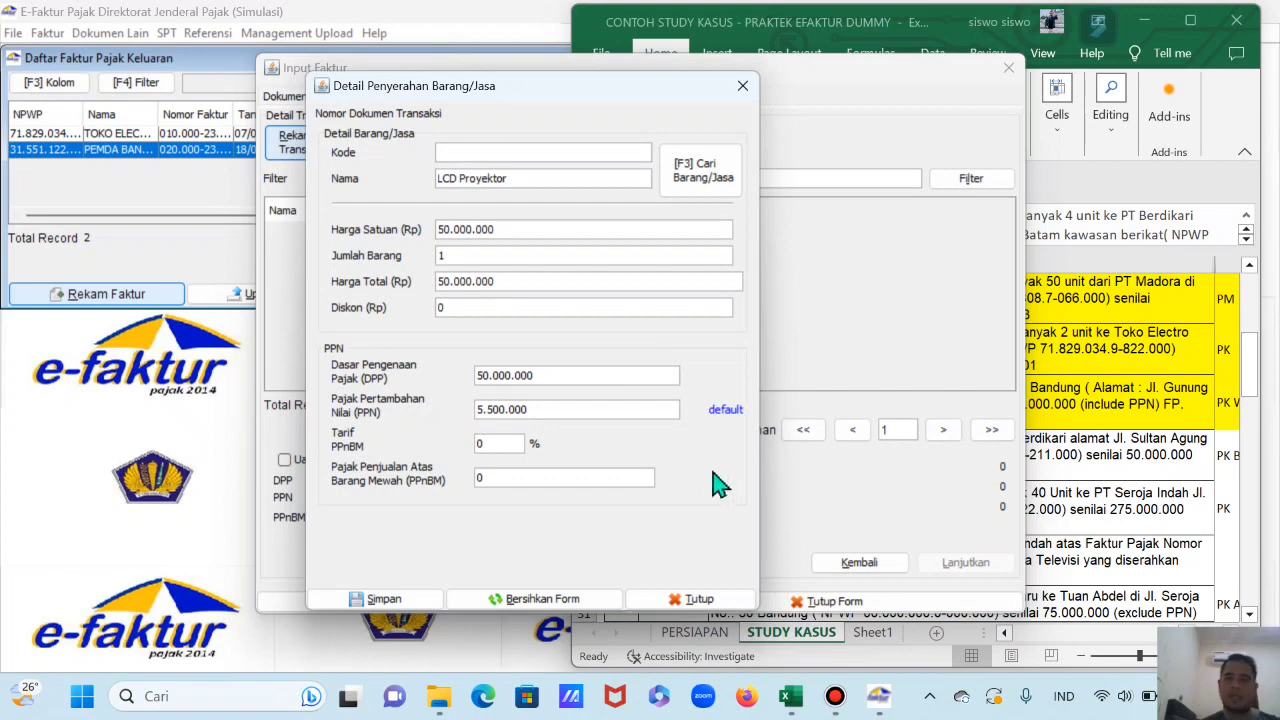
pyautogui.click(400, 603)
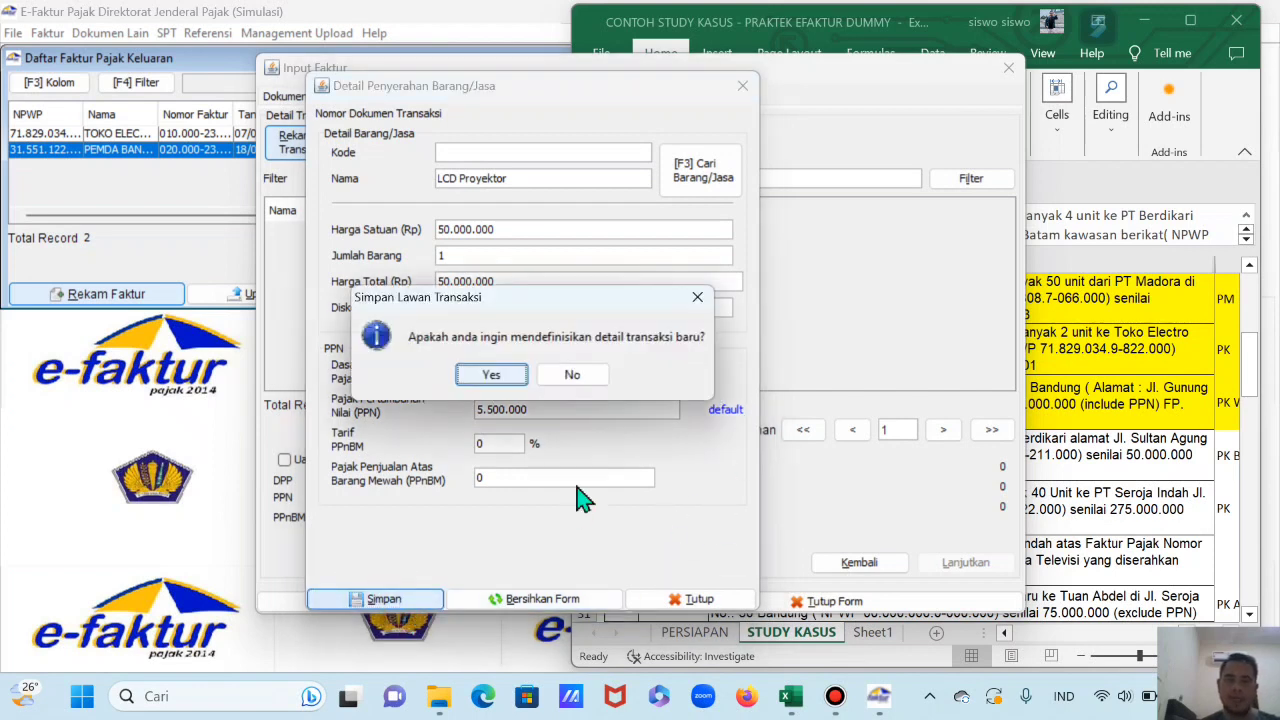
pyautogui.click(597, 372)
pyautogui.click(414, 601)
pyautogui.click(692, 370)
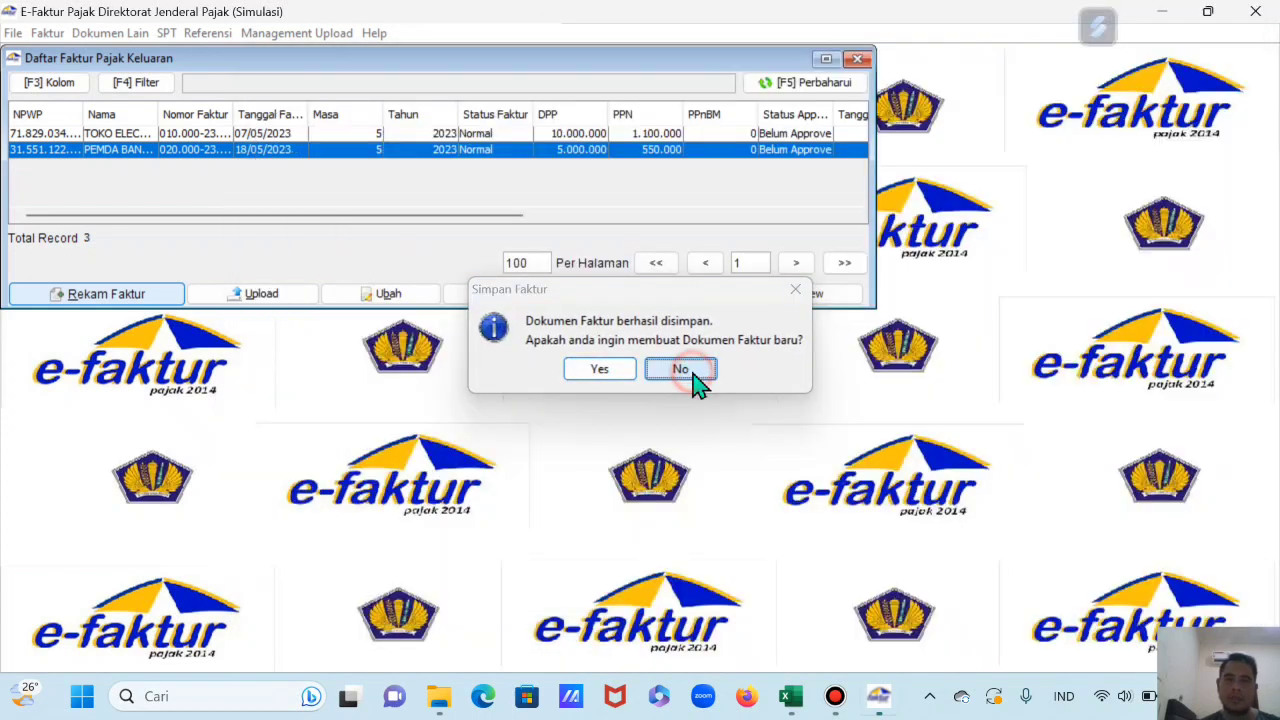
pyautogui.click(357, 166)
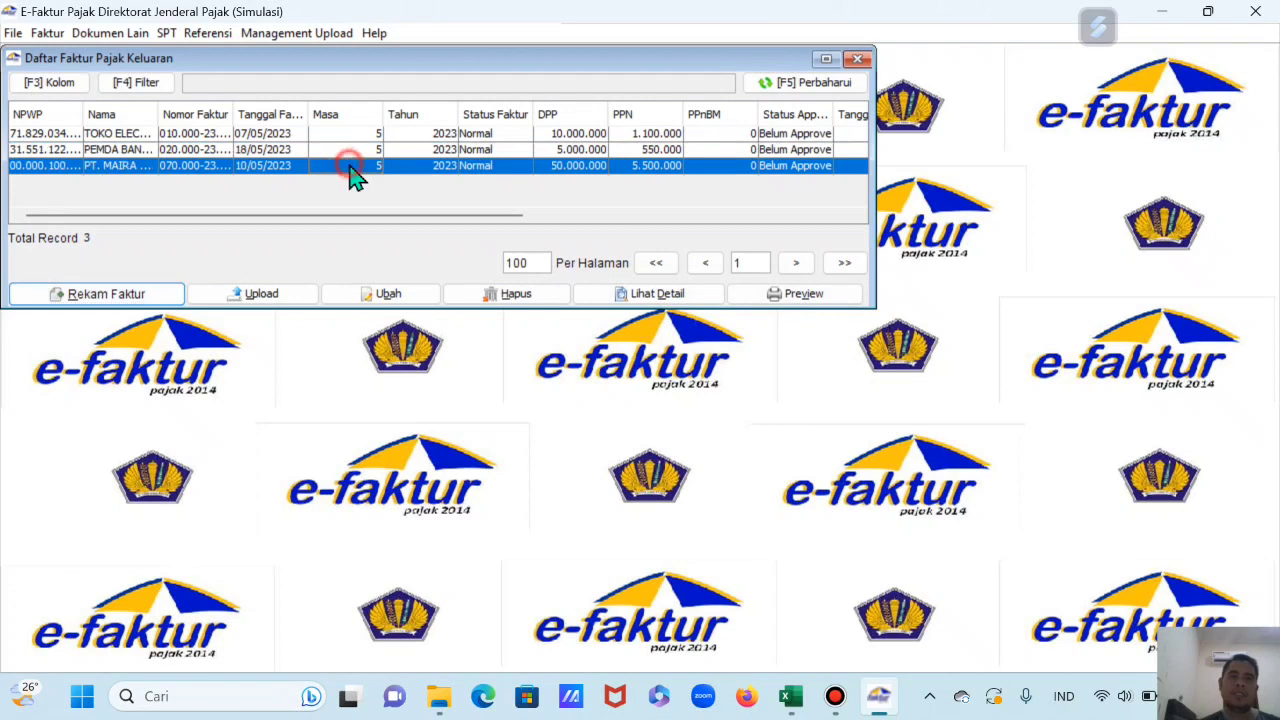
pyautogui.click(815, 300)
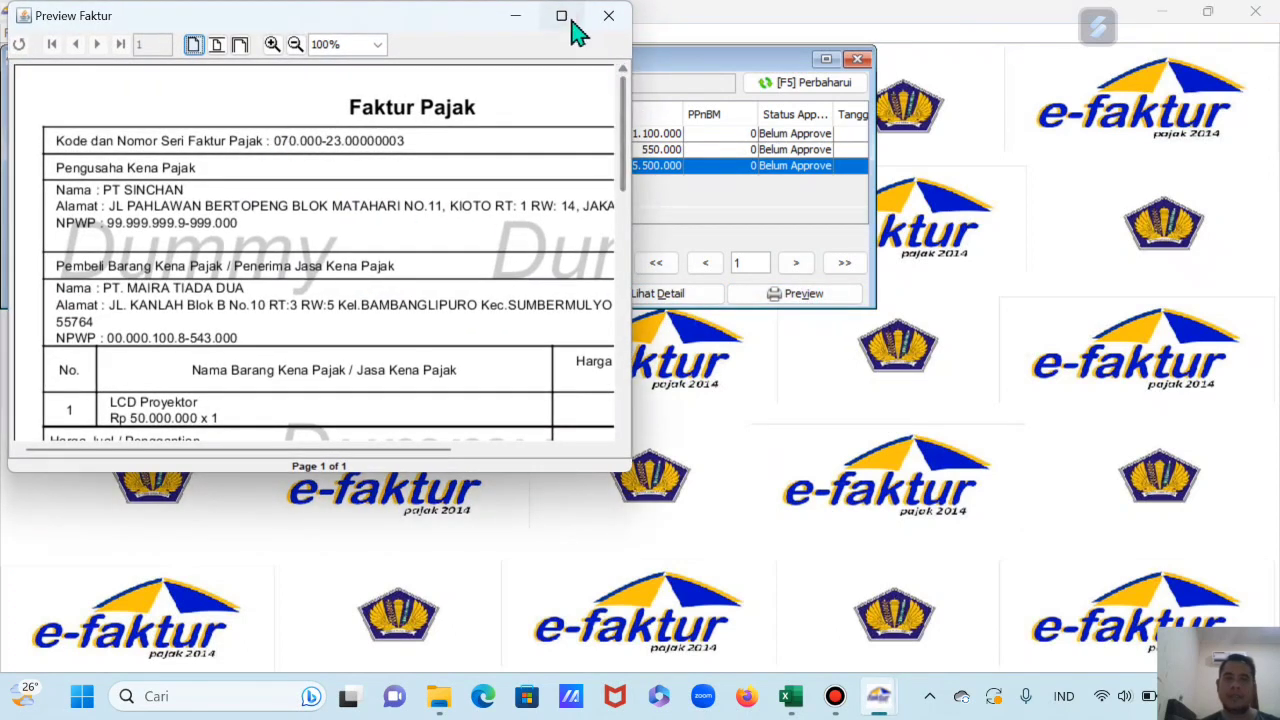
pyautogui.click(561, 15)
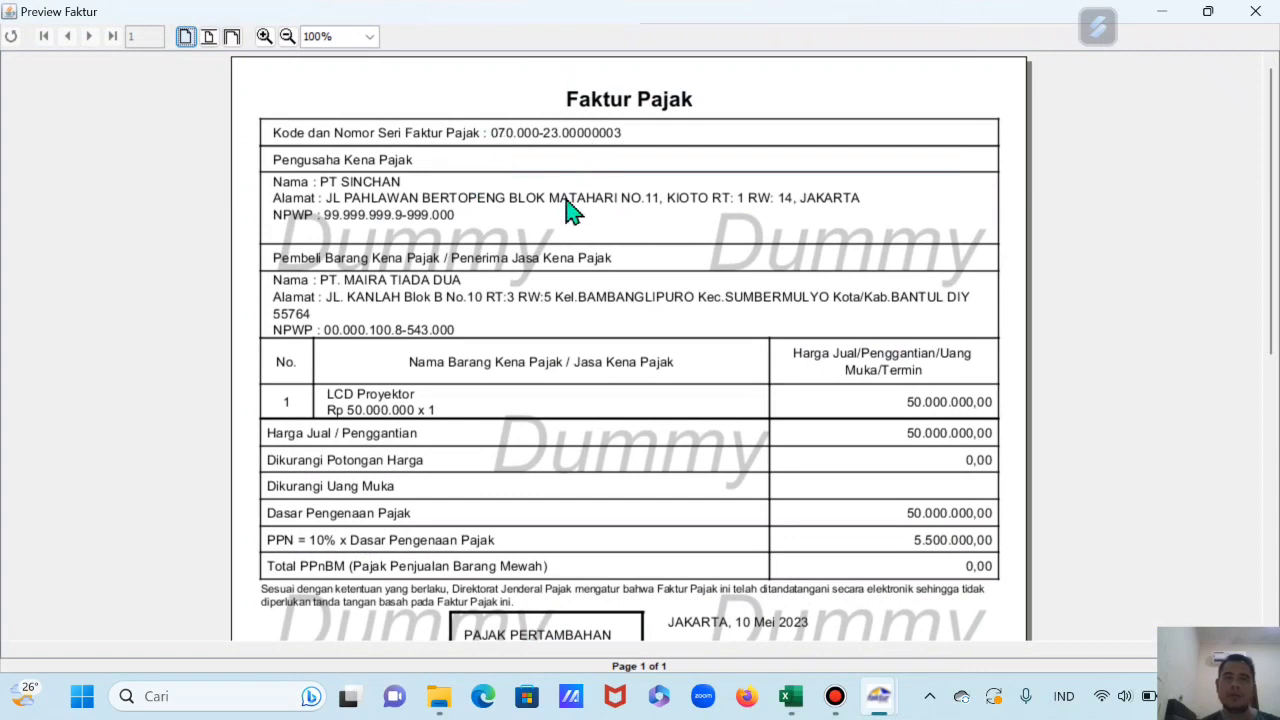
pyautogui.scroll(-3, 530, 445)
pyautogui.scroll(-1, 553, 565)
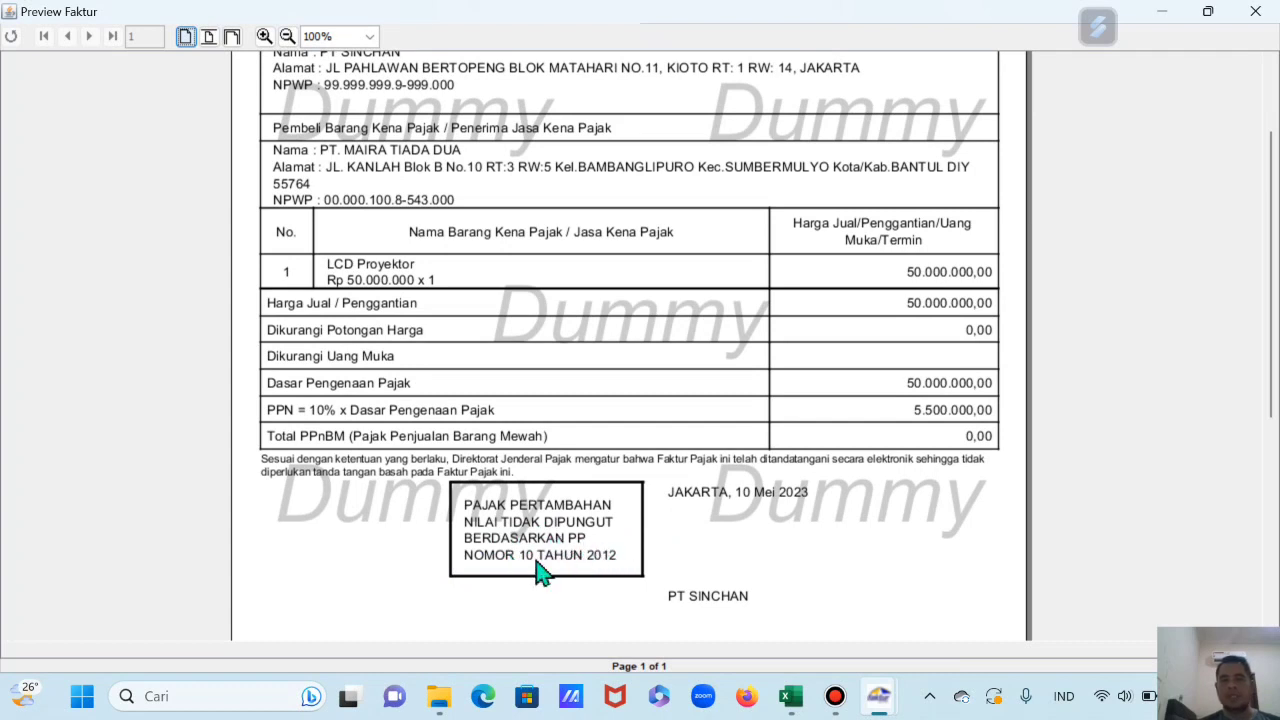
pyautogui.scroll(-1, 568, 565)
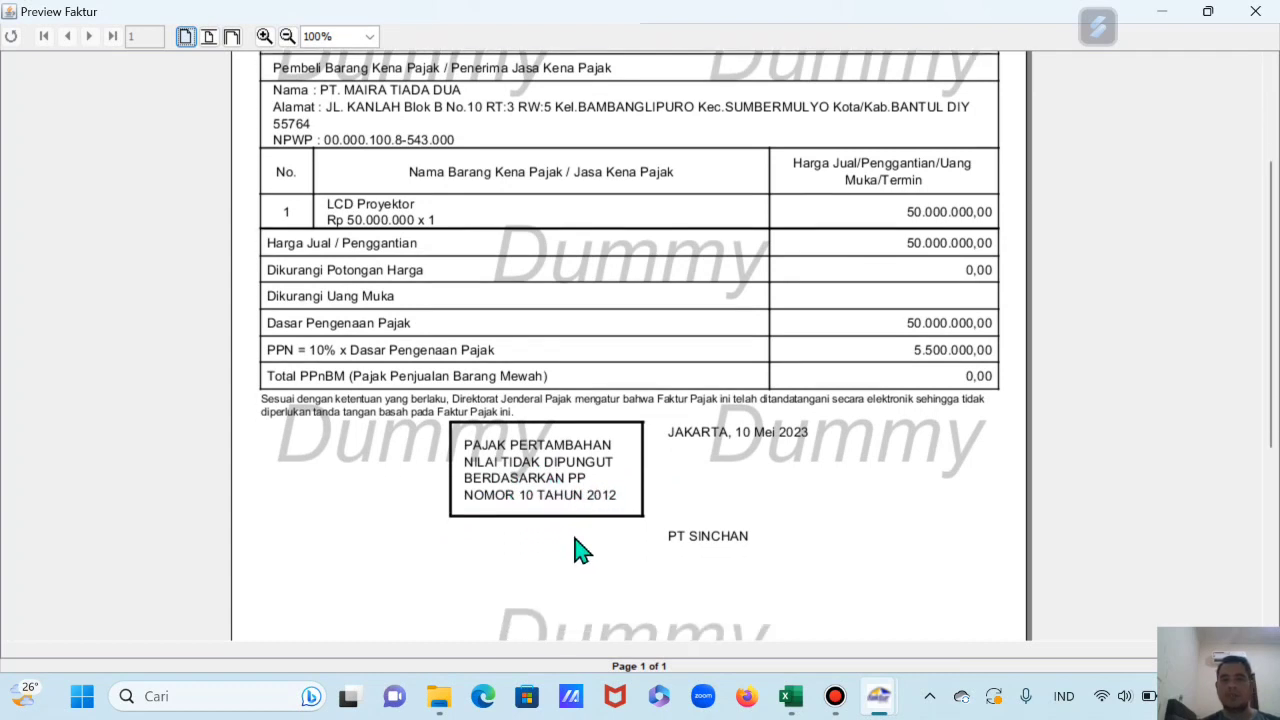
pyautogui.click(1256, 11)
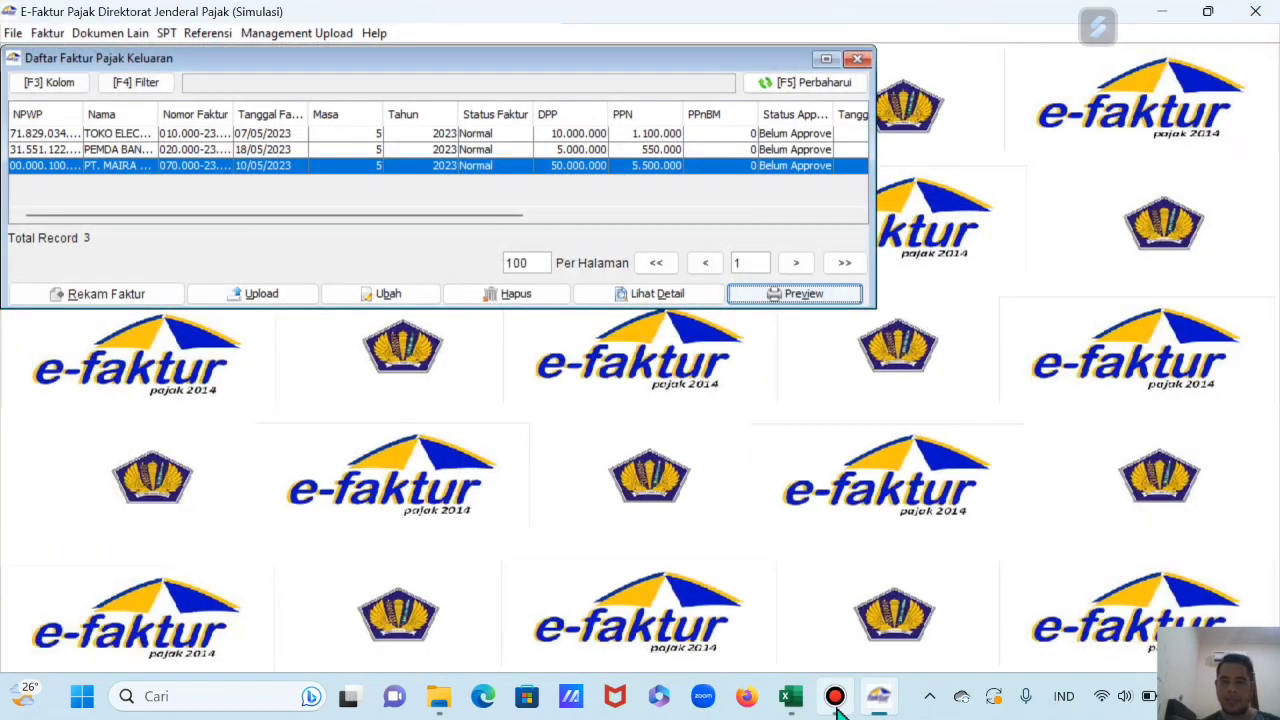
pyautogui.click(820, 585)
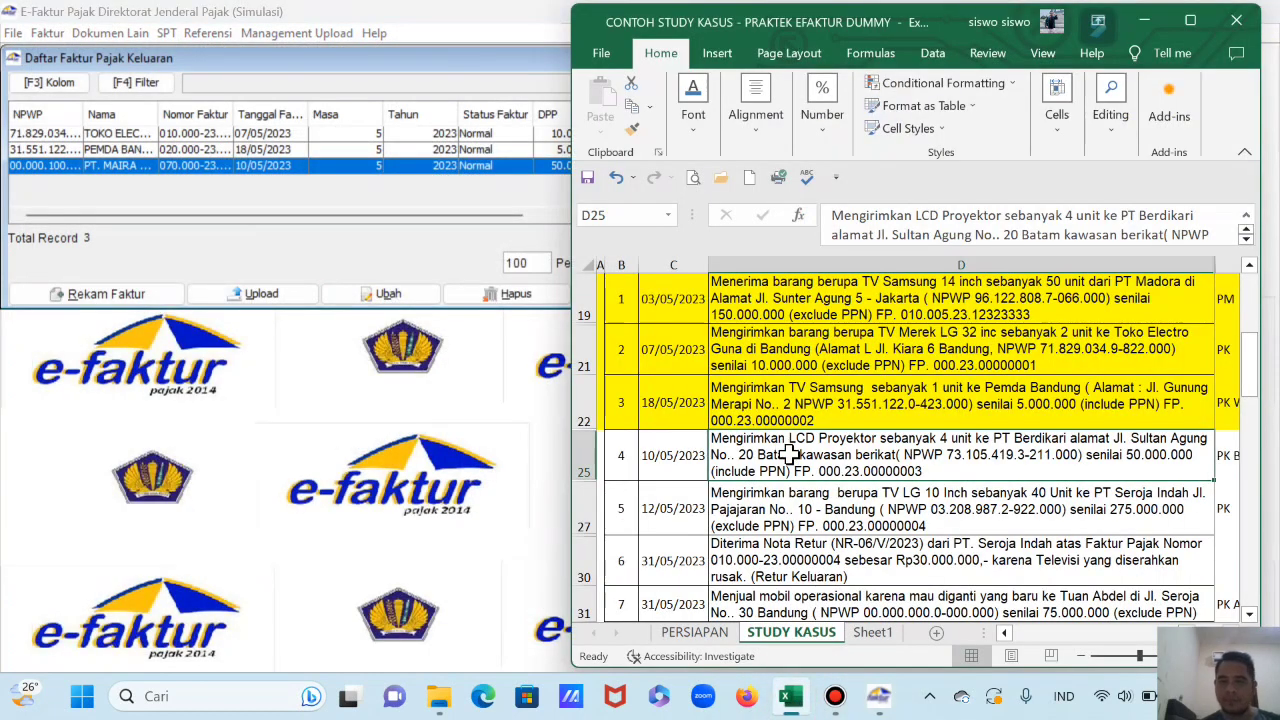
pyautogui.click(584, 462)
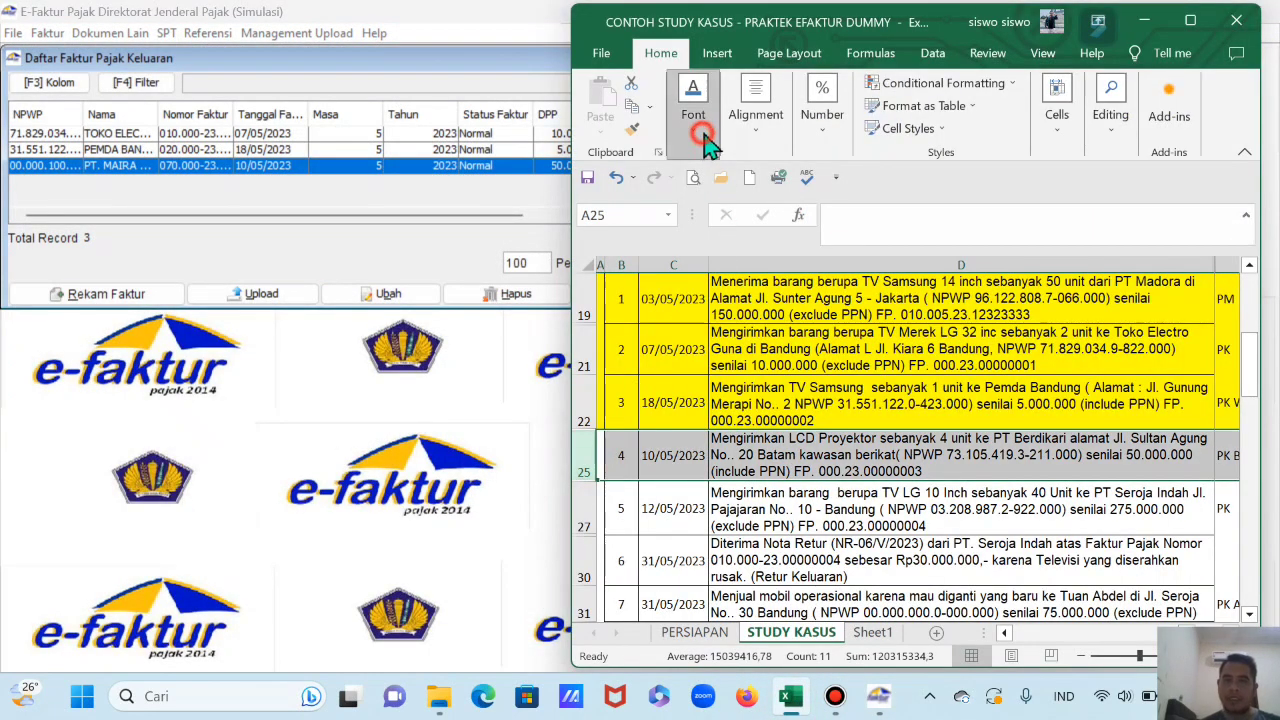
pyautogui.click(692, 100)
pyautogui.click(815, 215)
pyautogui.scroll(-2, 832, 490)
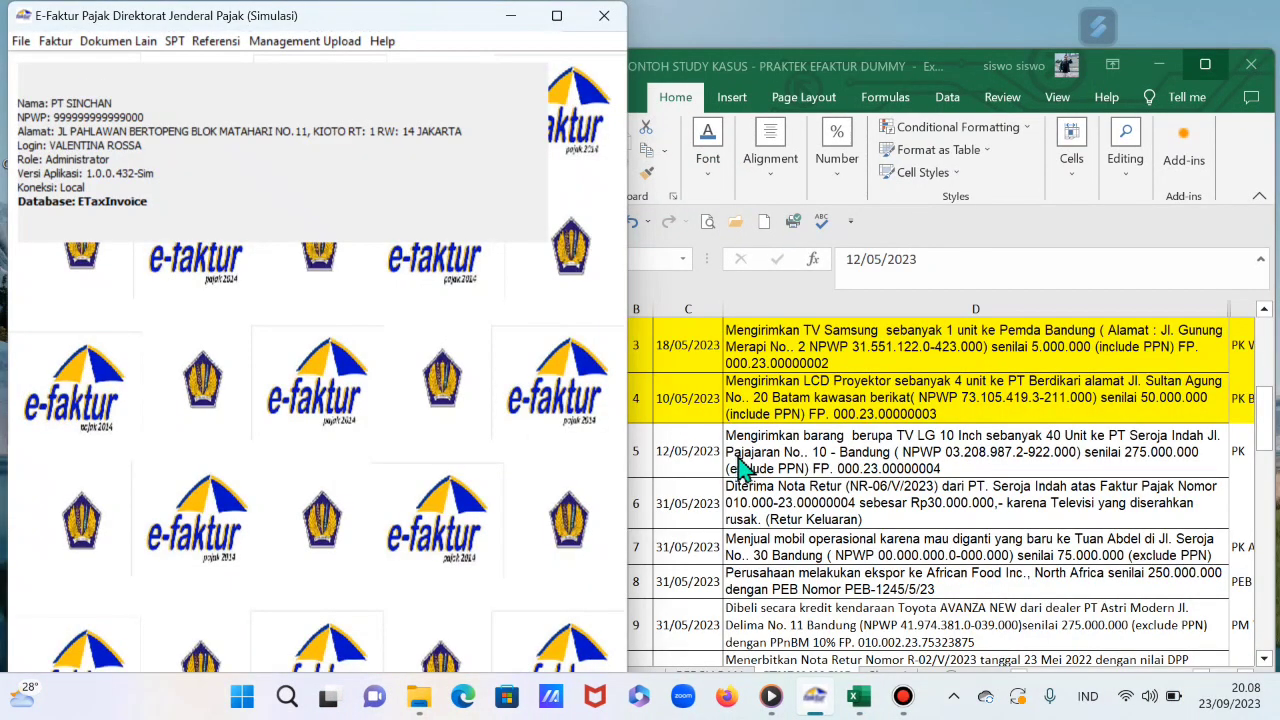
pyautogui.click(677, 461)
pyautogui.moveTo(844, 70); pyautogui.dragTo(882, 36)
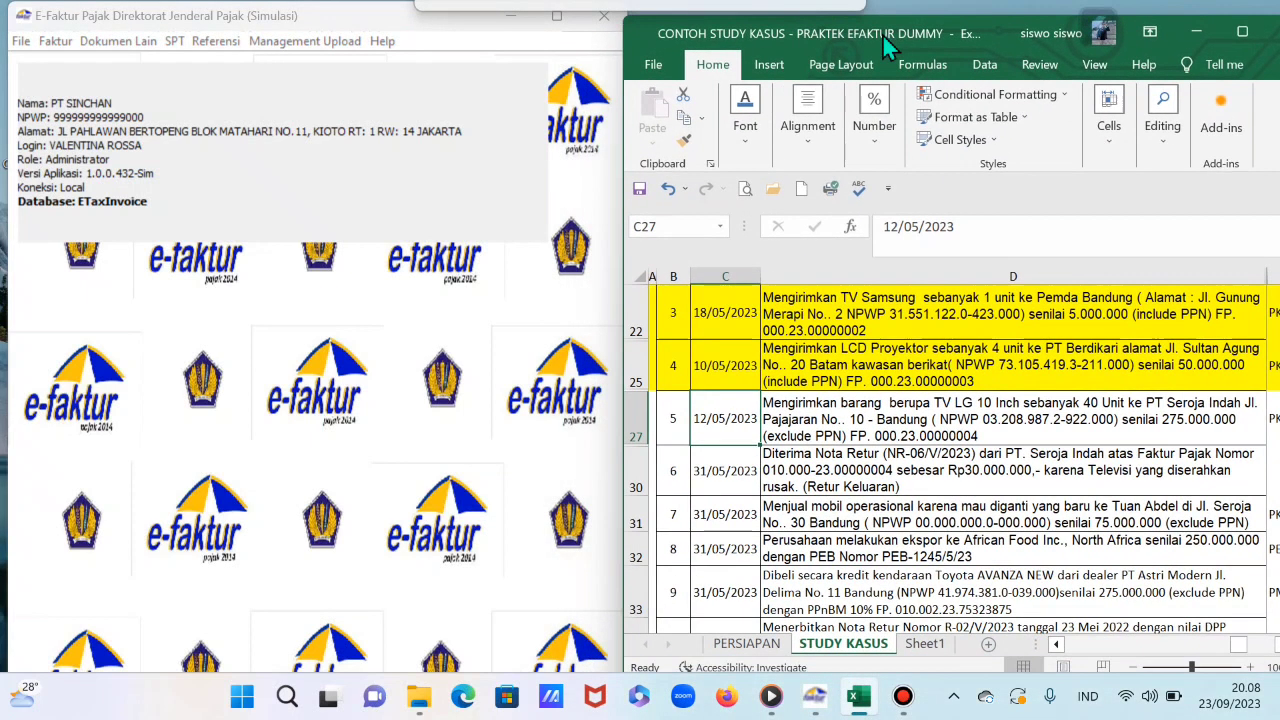
pyautogui.click(681, 421)
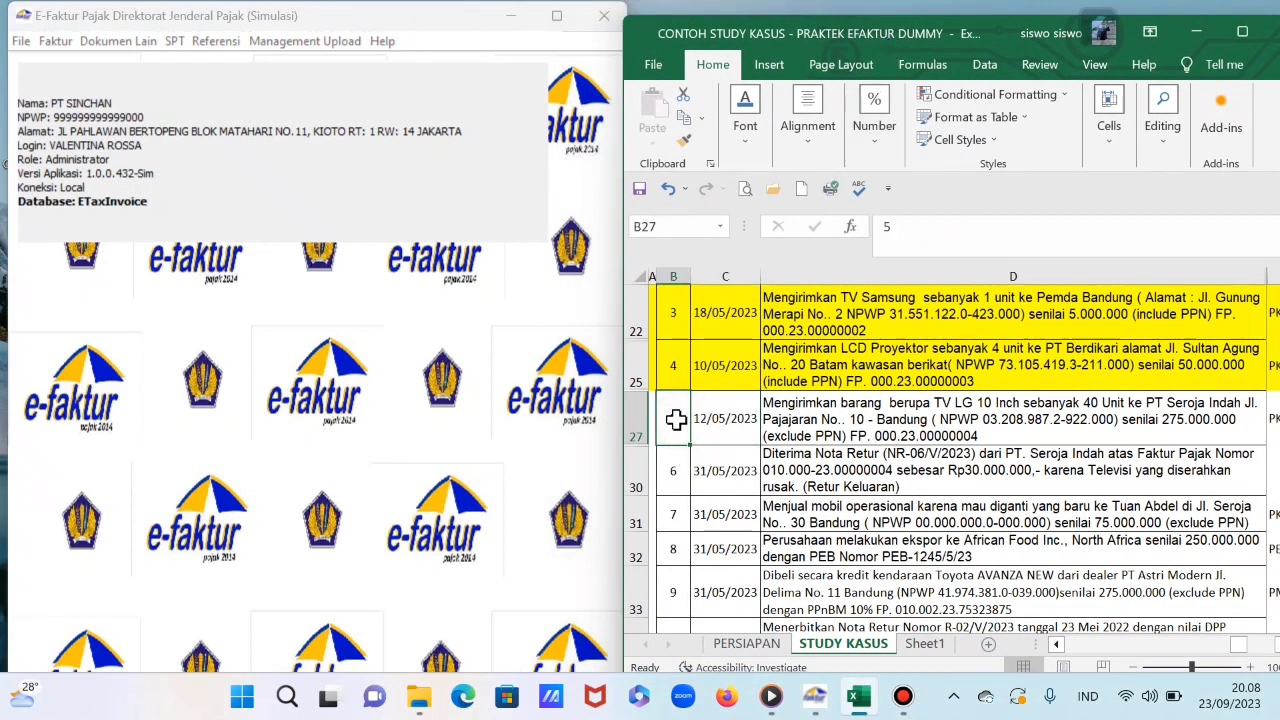
pyautogui.click(712, 423)
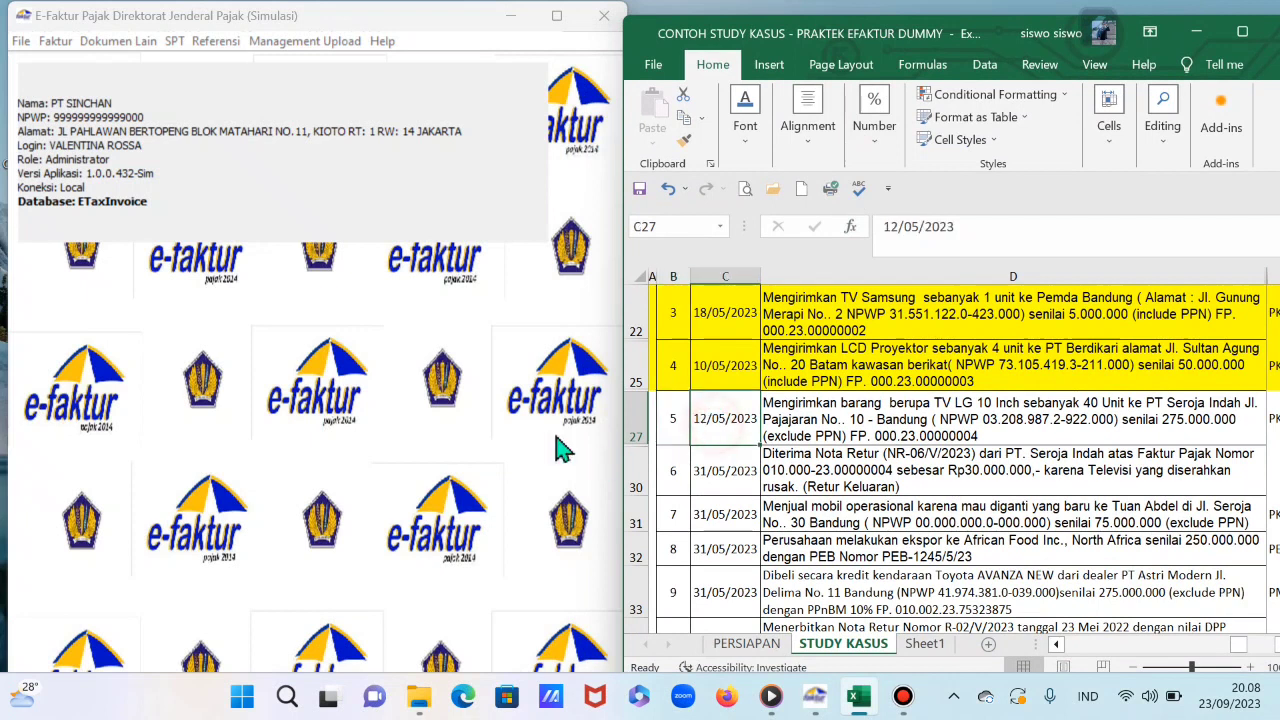
# Step: Open the Pajak Keluaran invoice list and start recording a new invoice
pyautogui.click(60, 45)
pyautogui.moveTo(78, 68)
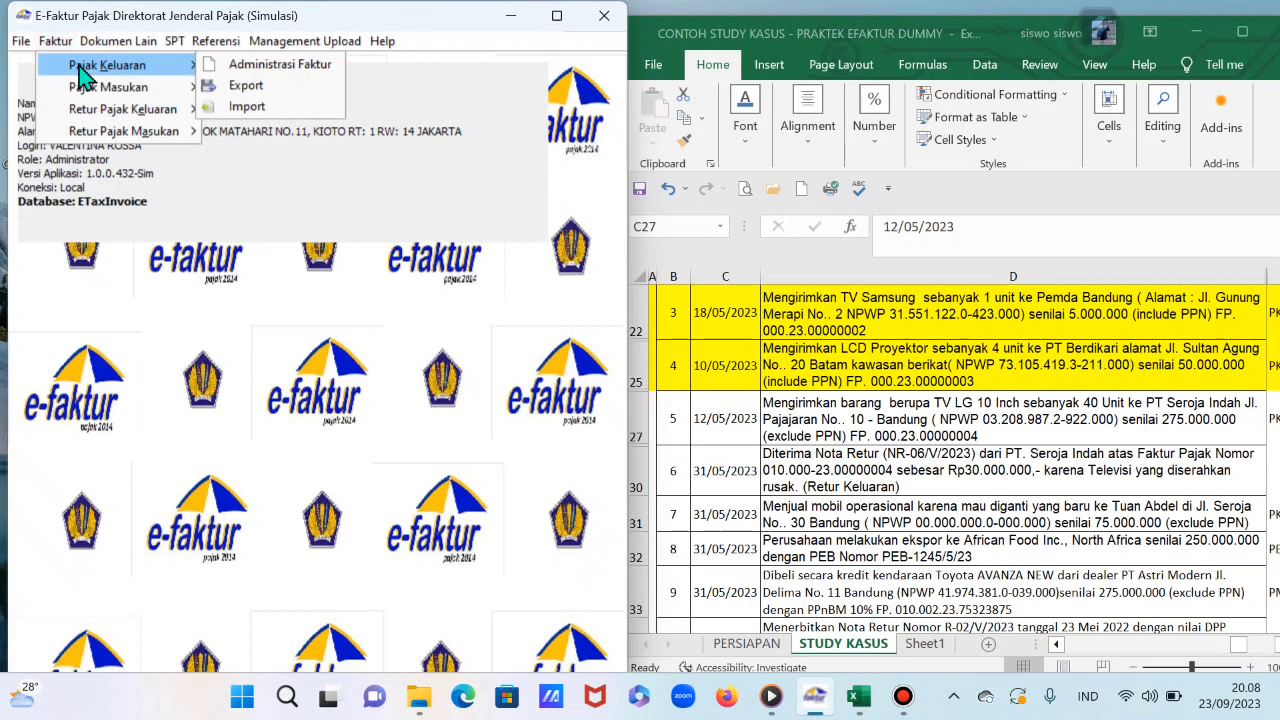
pyautogui.click(268, 65)
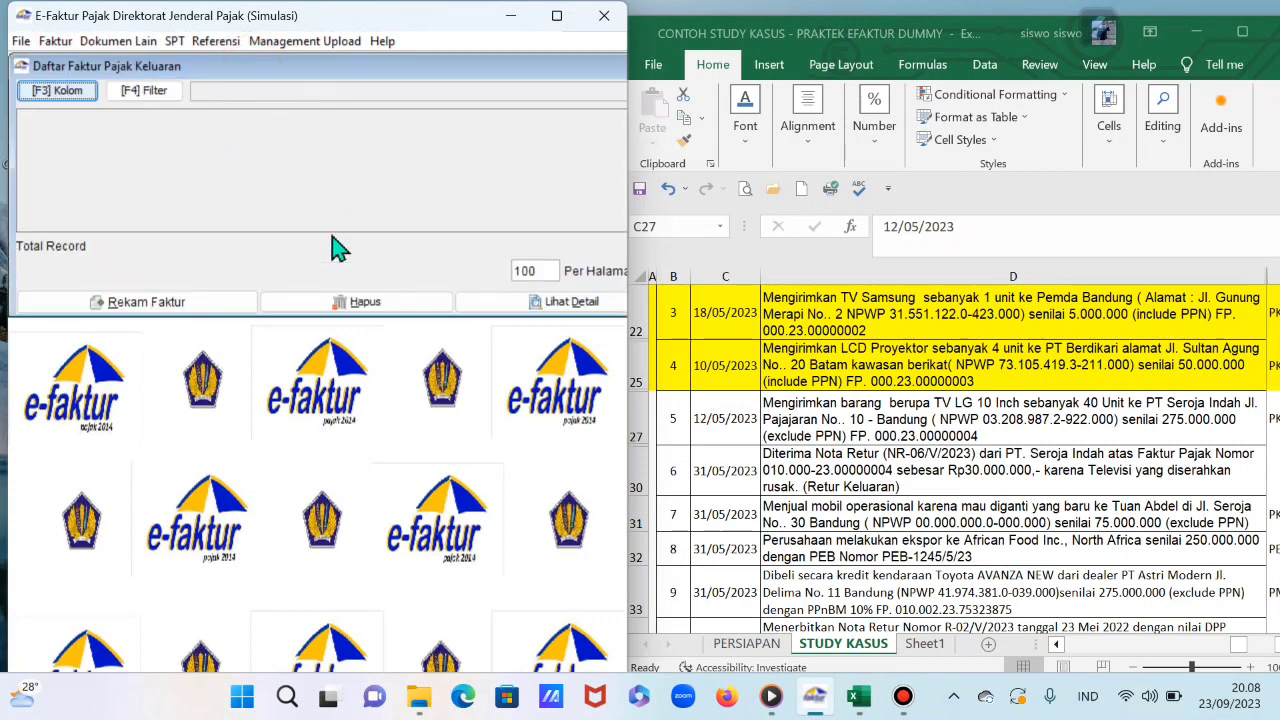
pyautogui.click(168, 304)
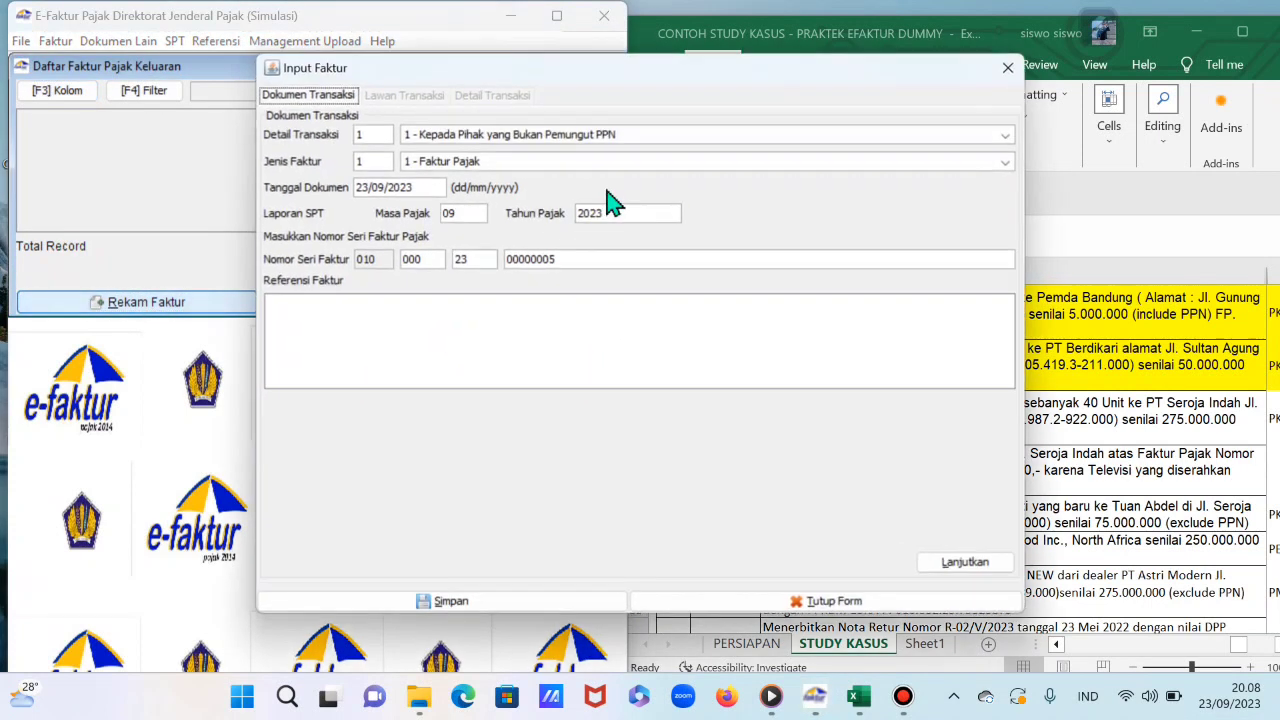
# Step: Move the invoice form aside and set its document date to 12/05/2023
pyautogui.moveTo(651, 70); pyautogui.dragTo(441, 86)
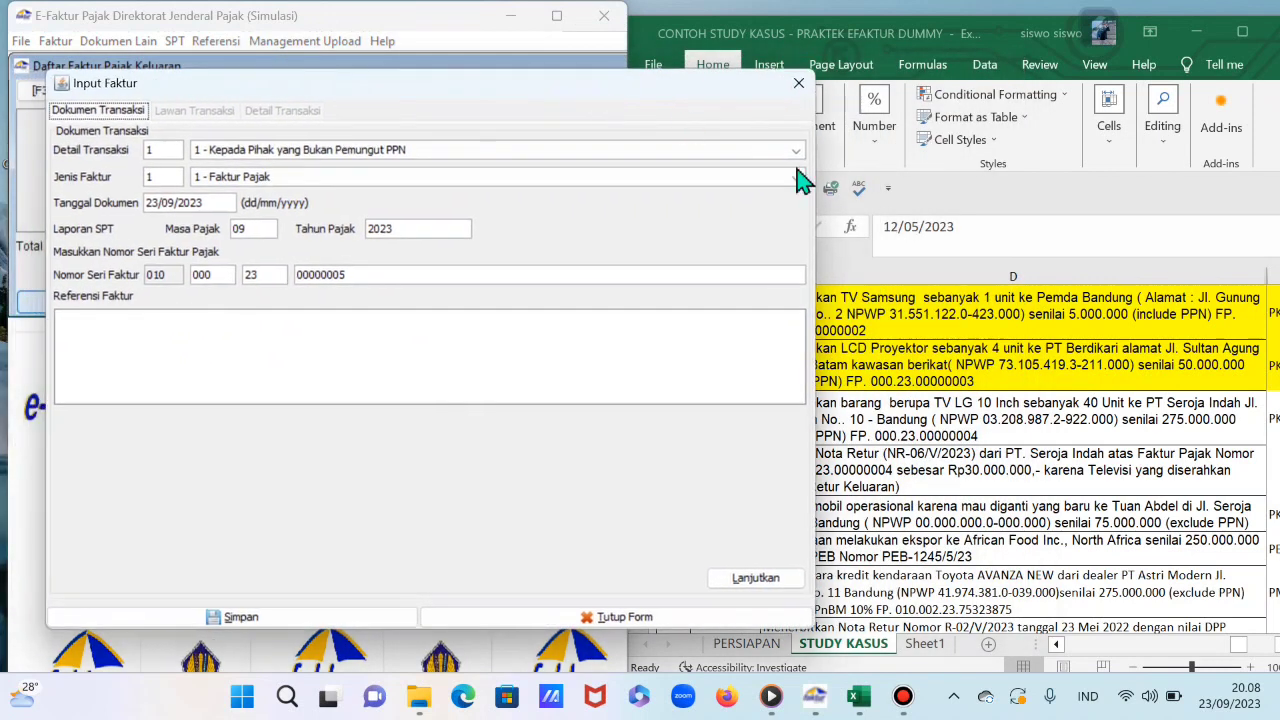
pyautogui.moveTo(817, 228); pyautogui.dragTo(718, 233)
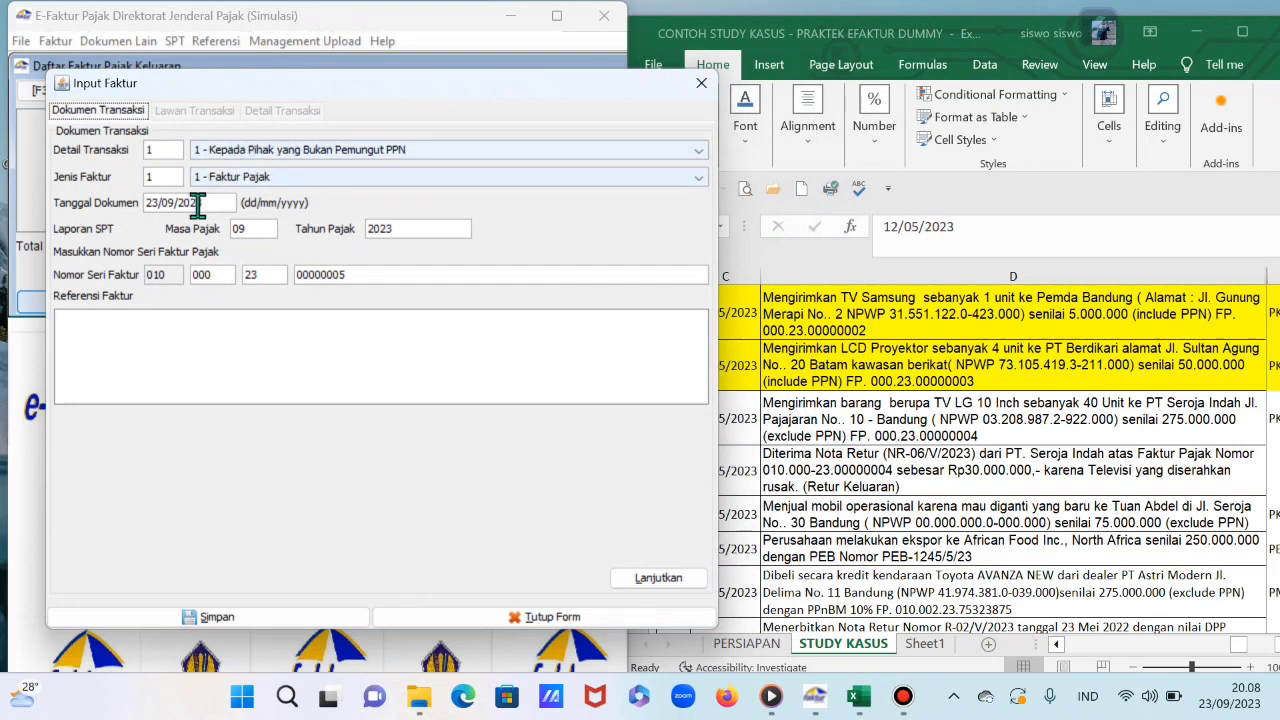
pyautogui.click(561, 89)
pyautogui.moveTo(561, 89); pyautogui.dragTo(529, 89)
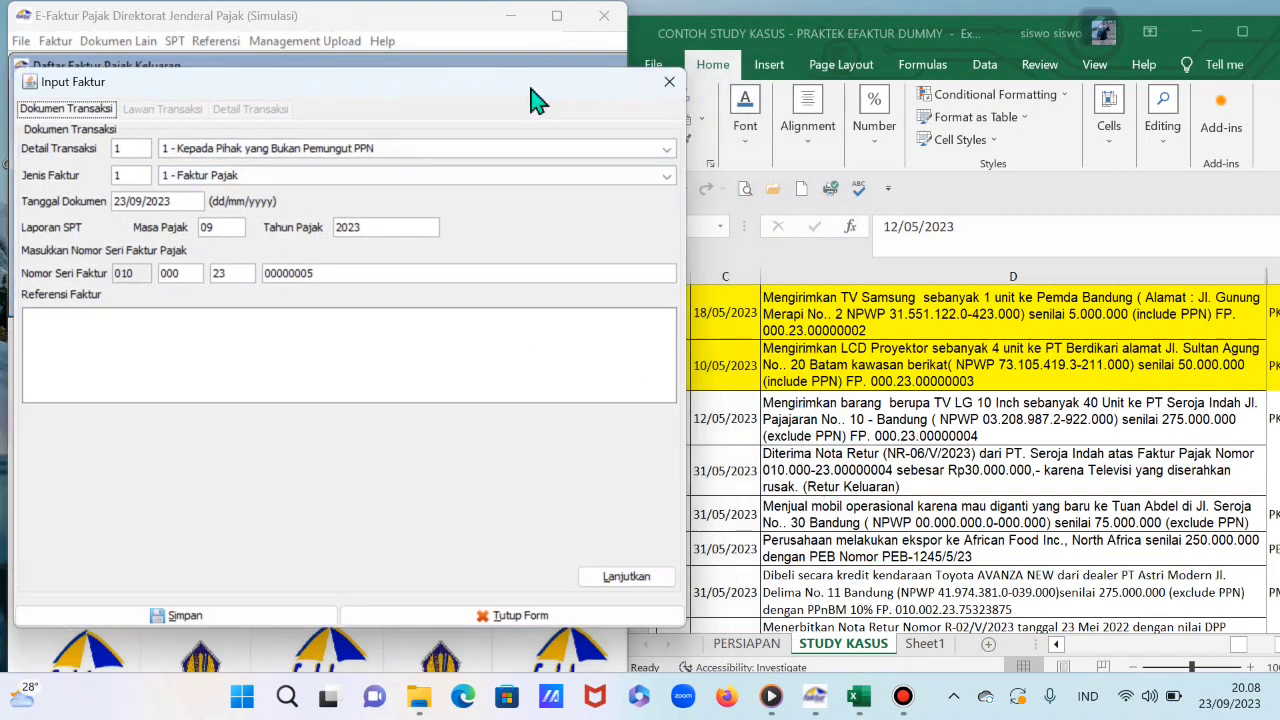
pyautogui.click(118, 202)
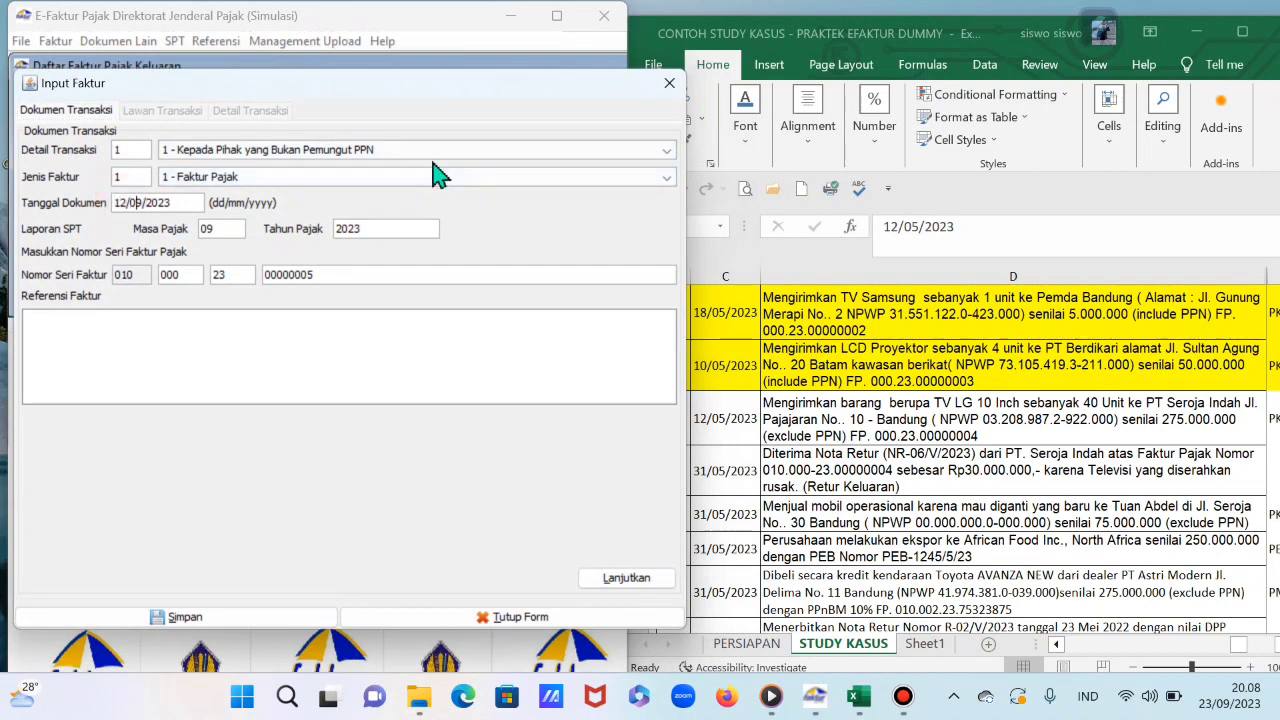
pyautogui.click(337, 275)
# Step: Pick PT. SEROJA from the saved NPWP lookup as counterparty, then continue to item details
pyautogui.click(626, 579)
pyautogui.click(624, 155)
pyautogui.click(586, 198)
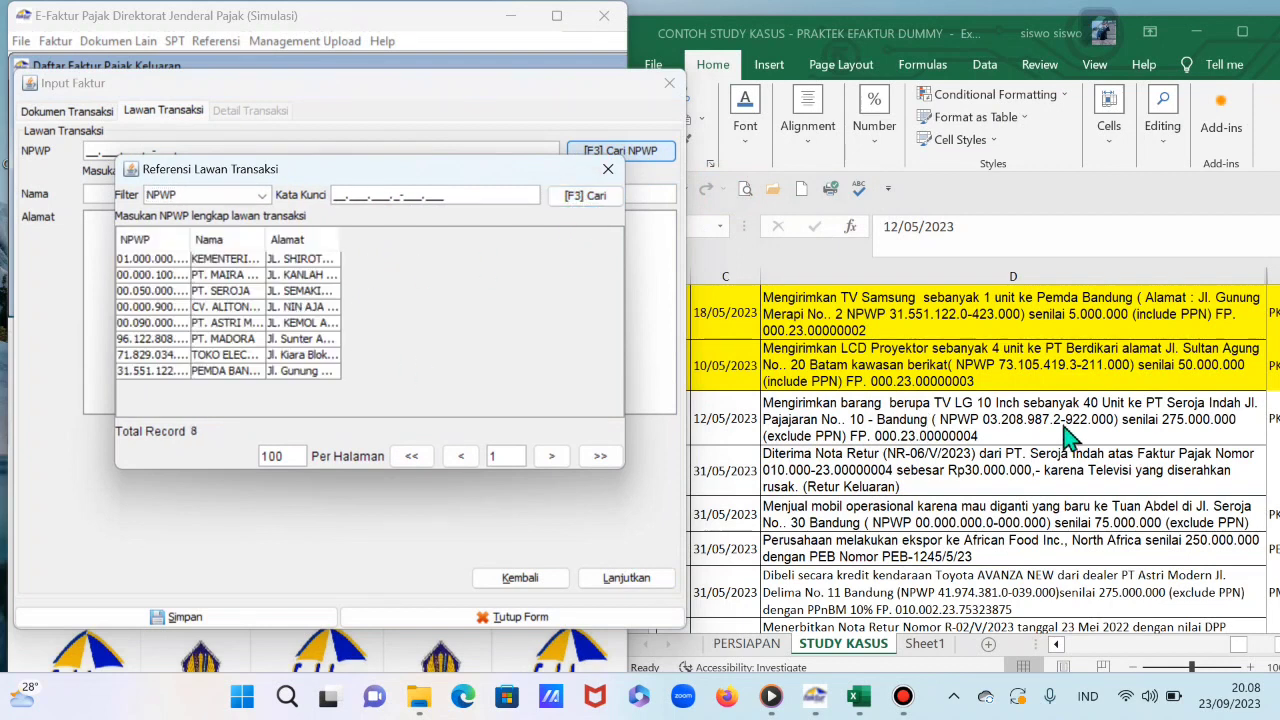
pyautogui.doubleClick(286, 292)
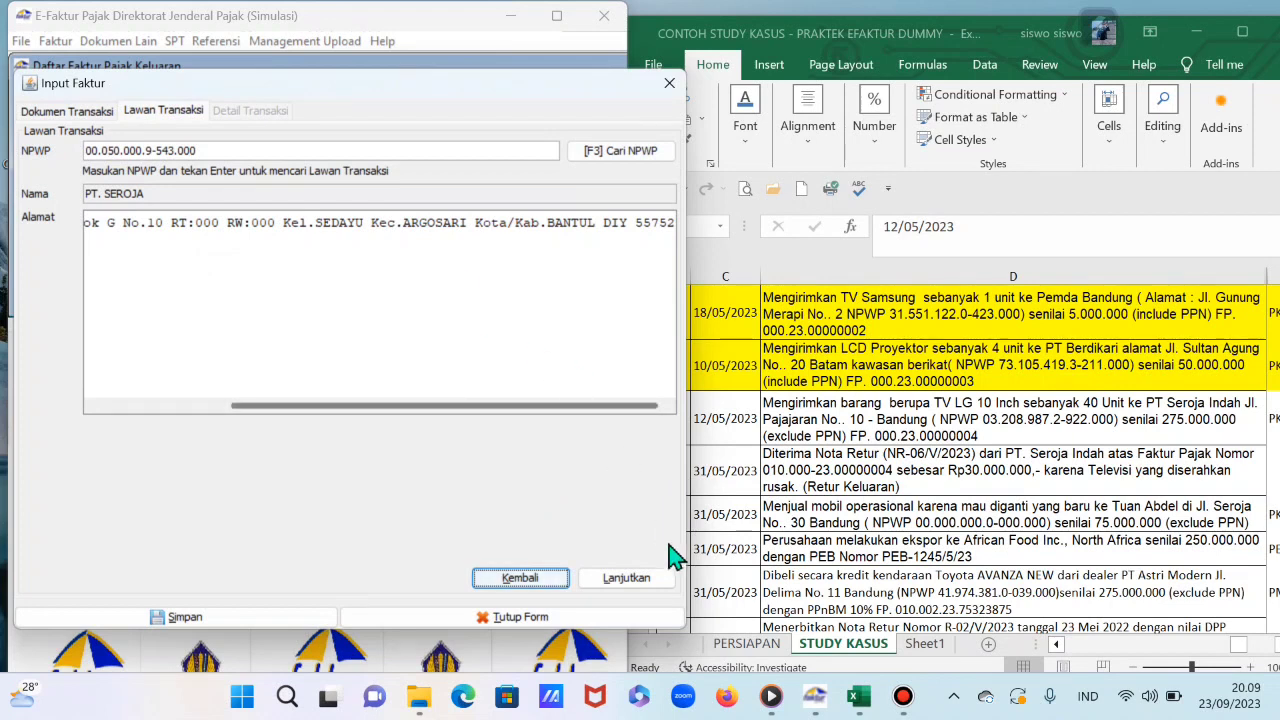
pyautogui.click(652, 580)
# Step: Add the item TV LG 10 INCH with a unit price of 275.000.000
pyautogui.click(76, 158)
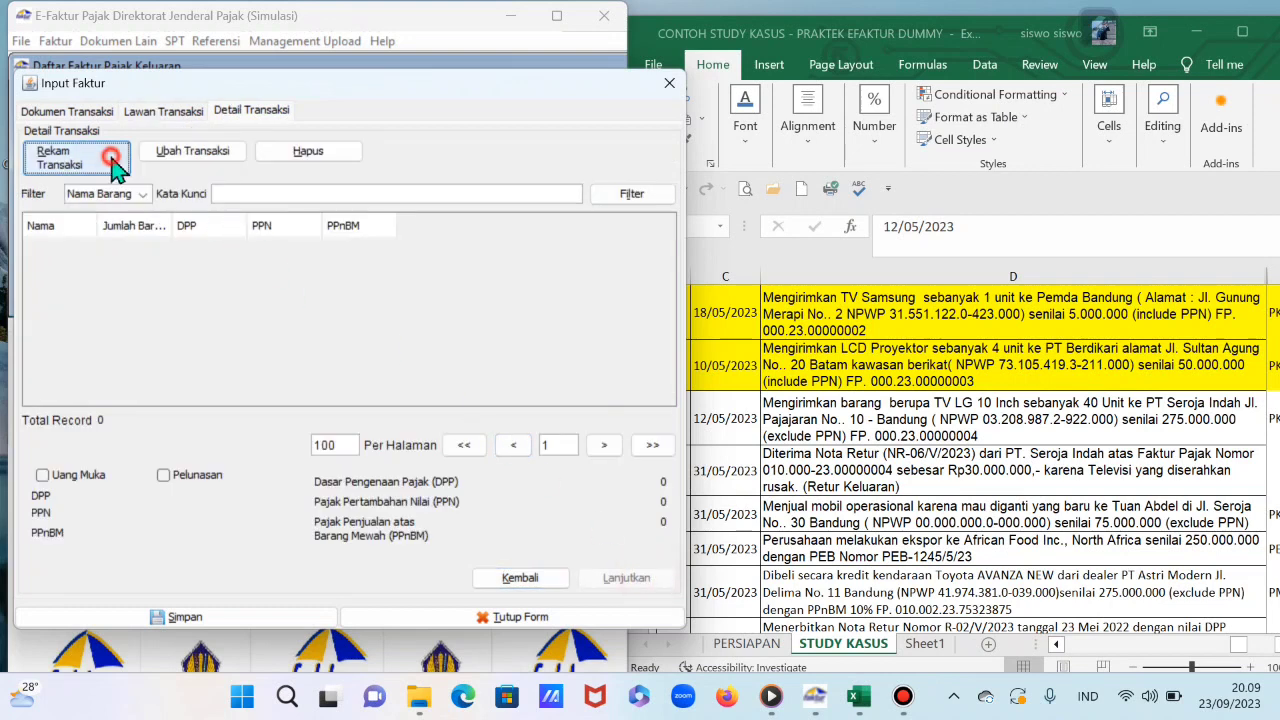
pyautogui.moveTo(785, 88); pyautogui.dragTo(524, 111)
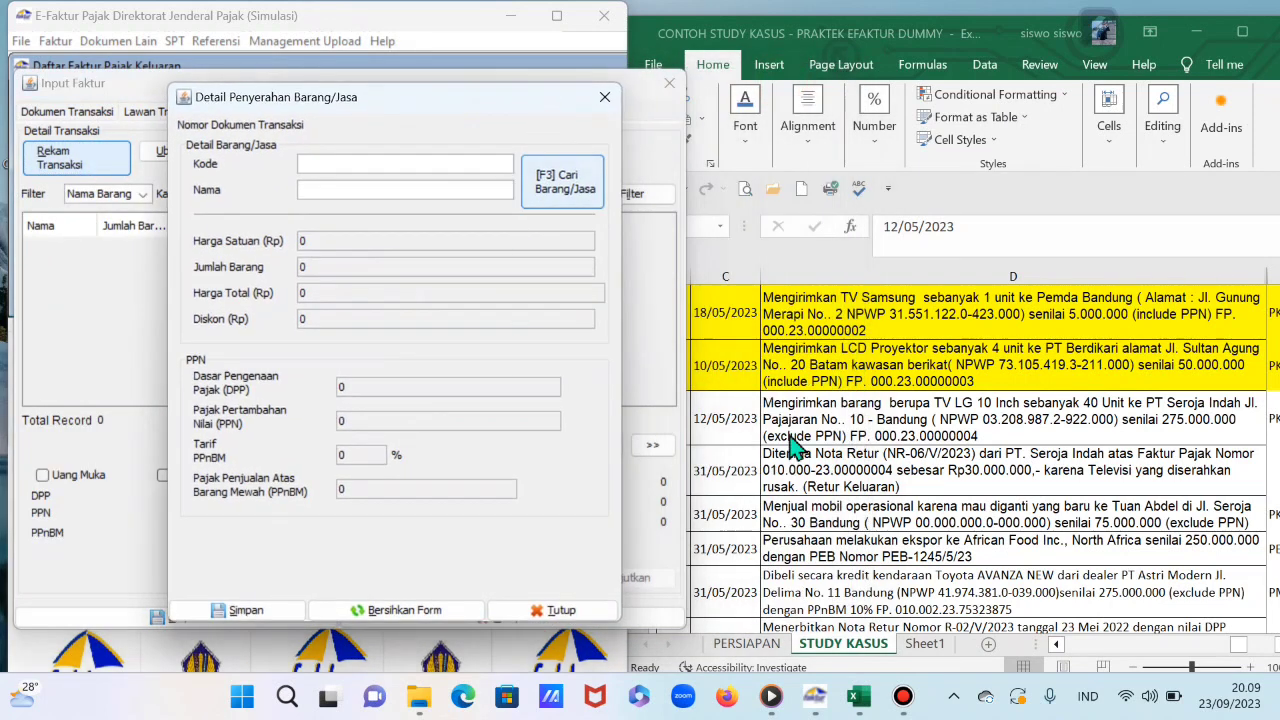
pyautogui.click(342, 188)
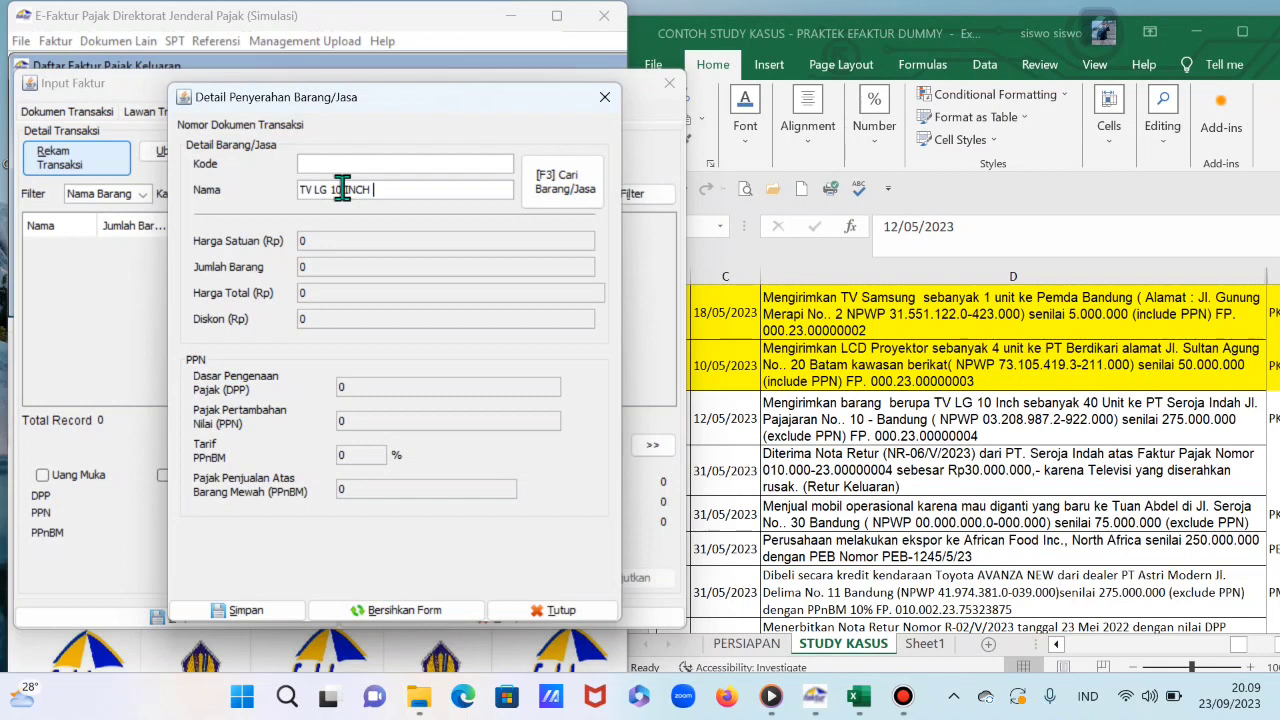
pyautogui.press('Return')
pyautogui.click(508, 287)
pyautogui.click(385, 238)
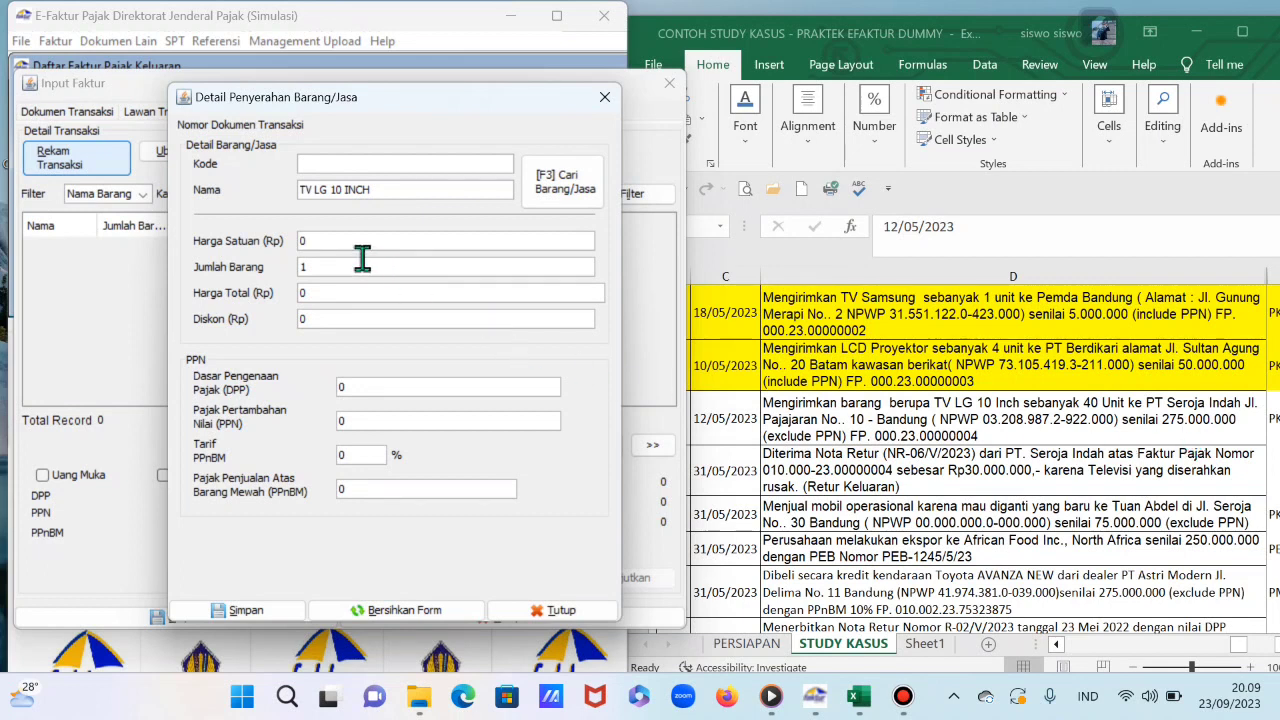
pyautogui.write('000000')
pyautogui.press('Tab')
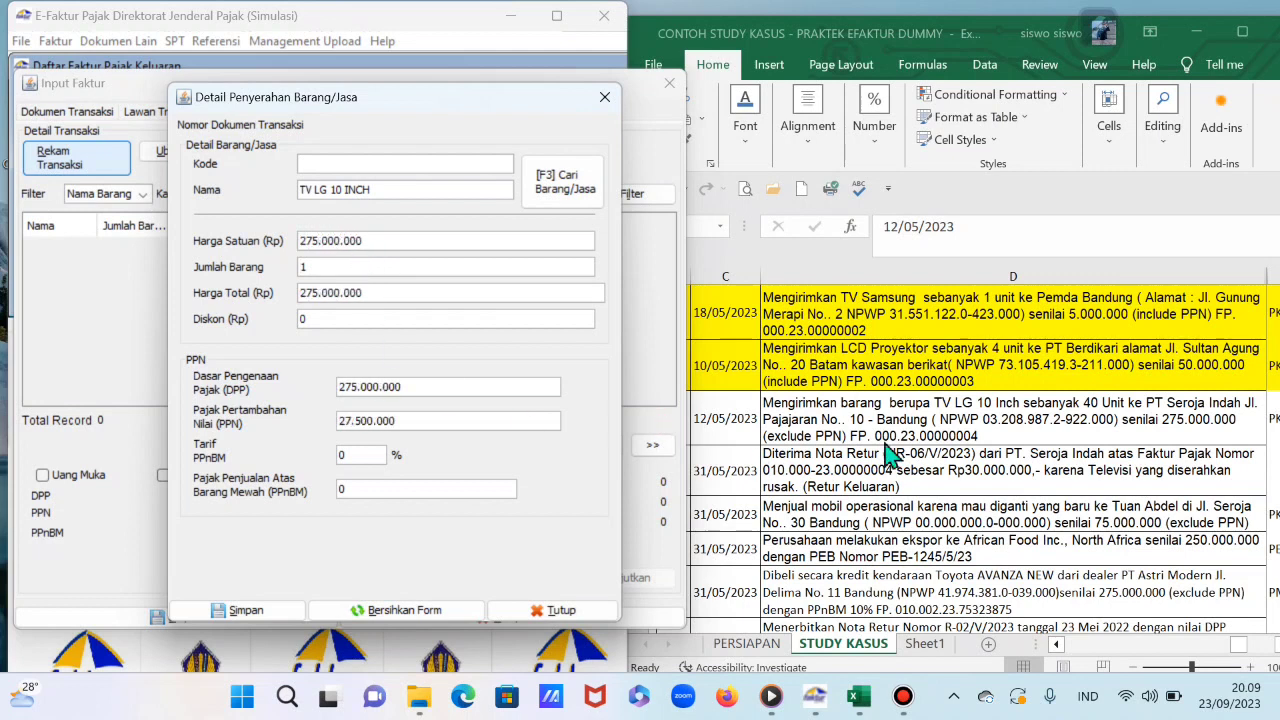
# Step: Switch to the Excel case sheet and select a blank cell beside the TV sale row
pyautogui.click(940, 440)
pyautogui.click(1107, 415)
pyautogui.press('Right')
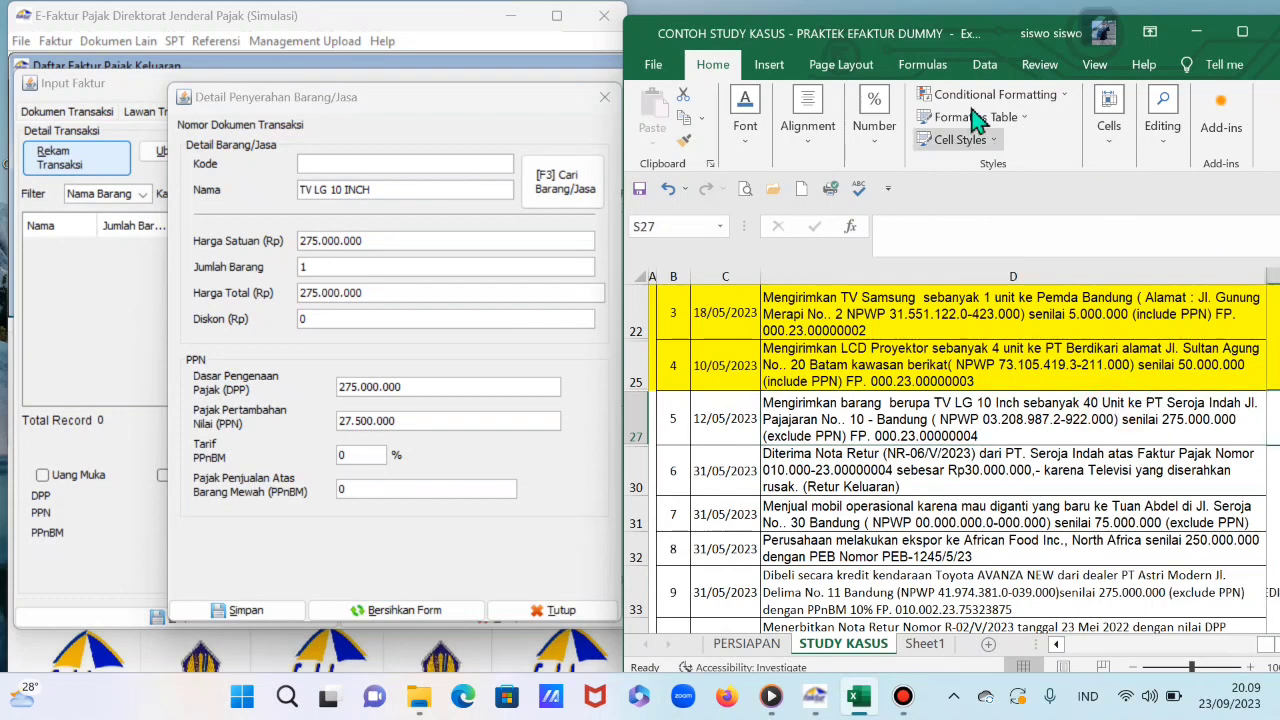
# Step: Maximize Excel and enter 275000000 in T27 and 11% in T30
pyautogui.moveTo(990, 30); pyautogui.dragTo(846, 20)
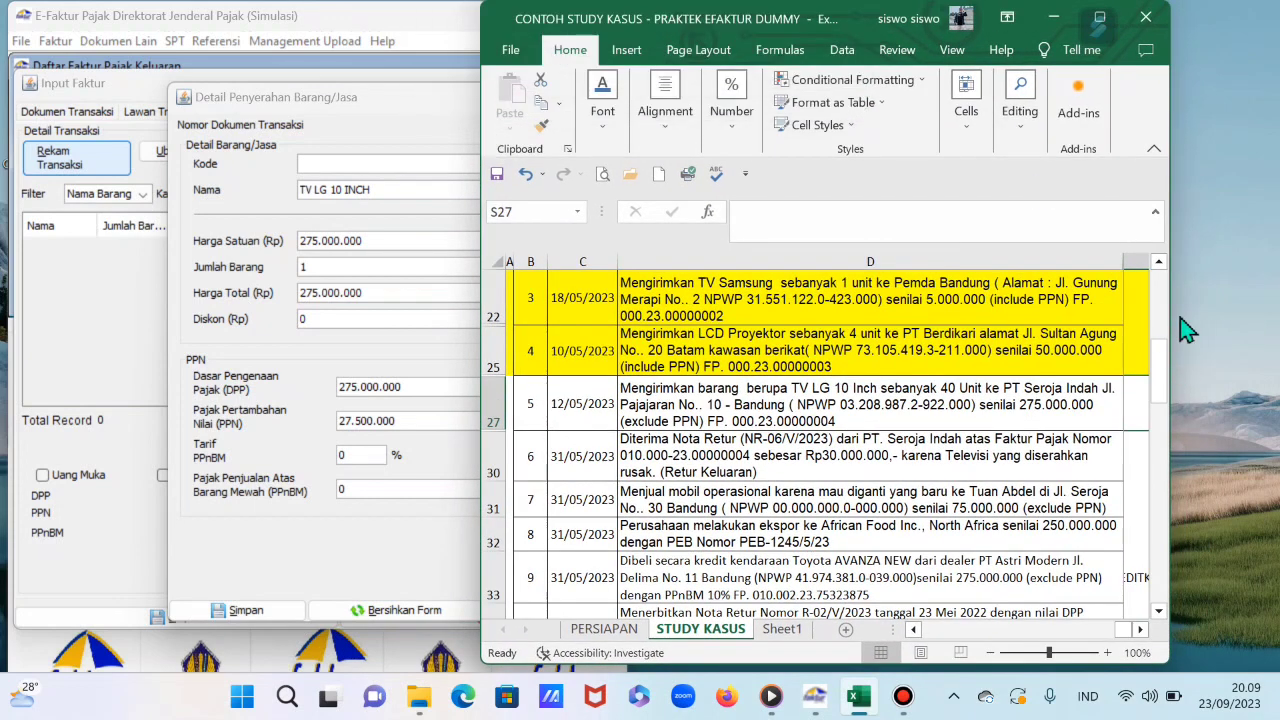
pyautogui.moveTo(1172, 314); pyautogui.dragTo(1229, 321)
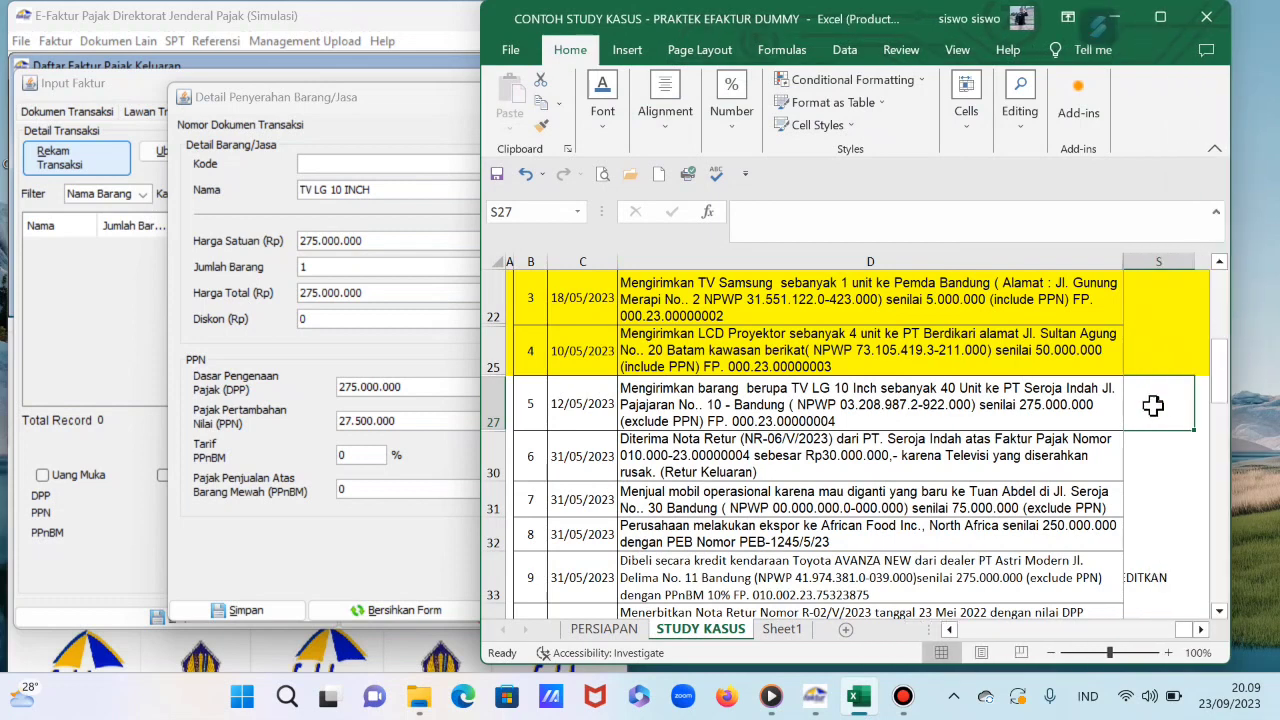
pyautogui.click(1160, 17)
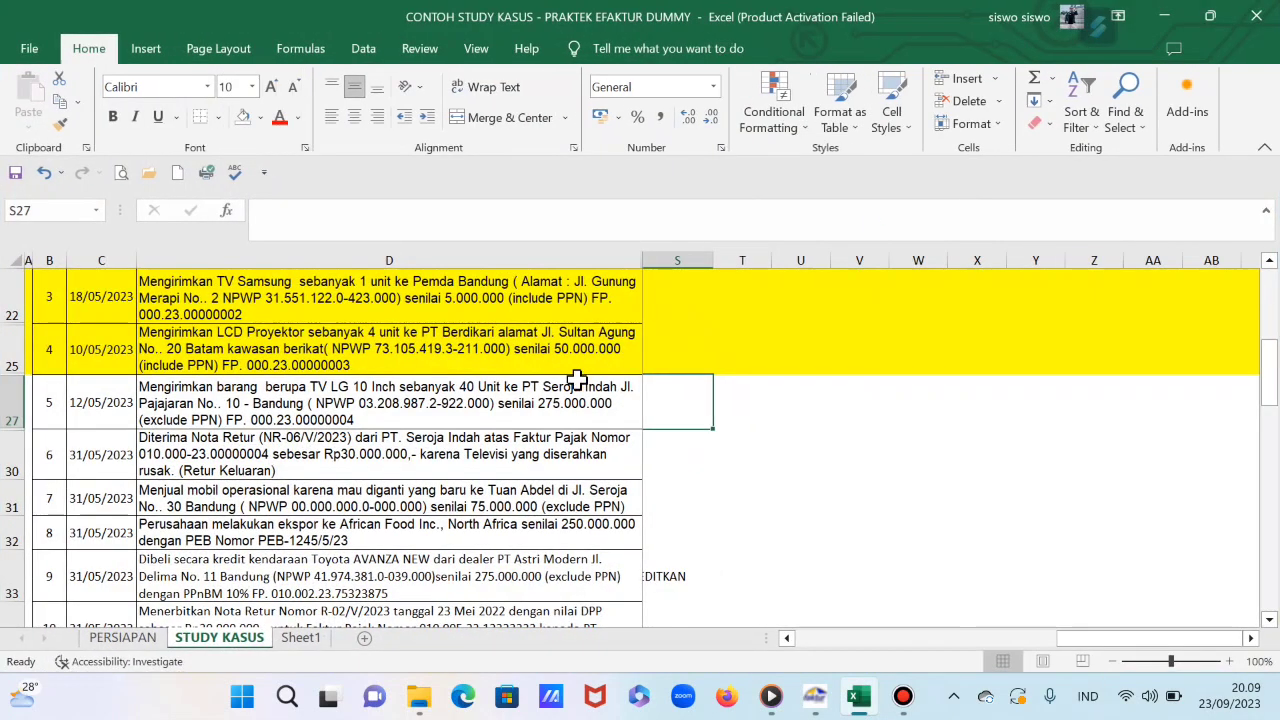
pyautogui.click(755, 405)
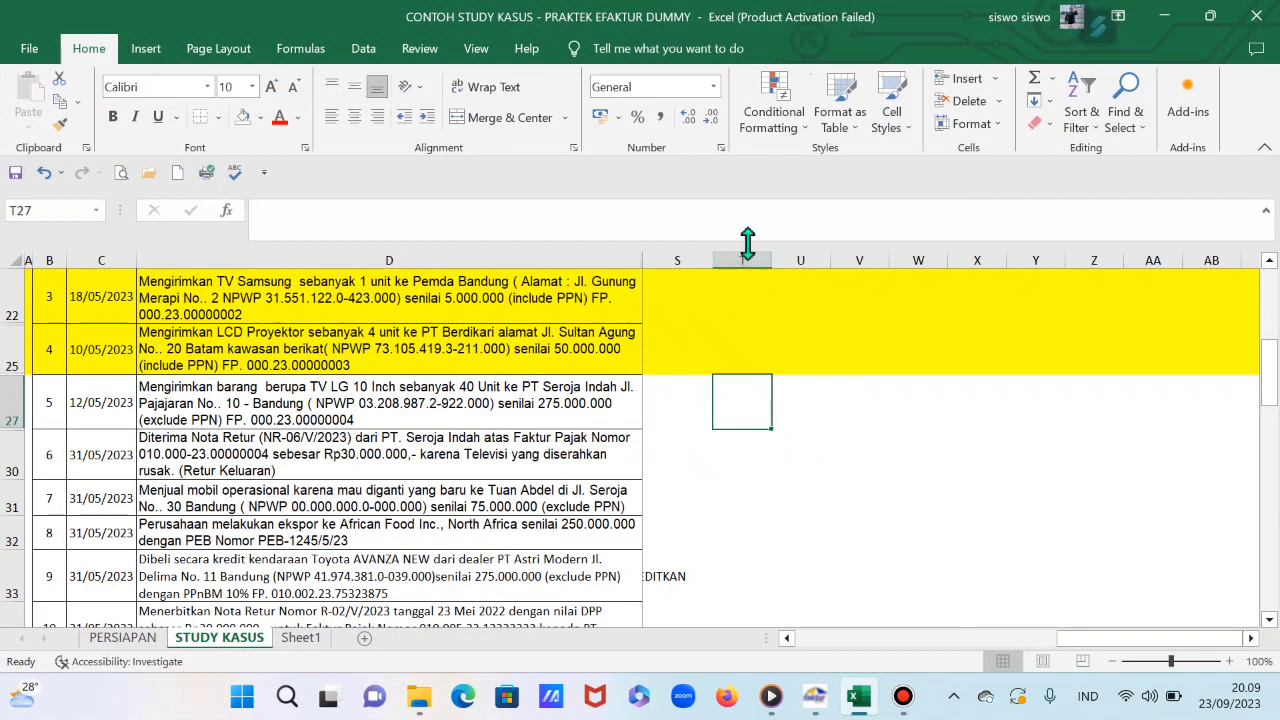
pyautogui.write('275000')
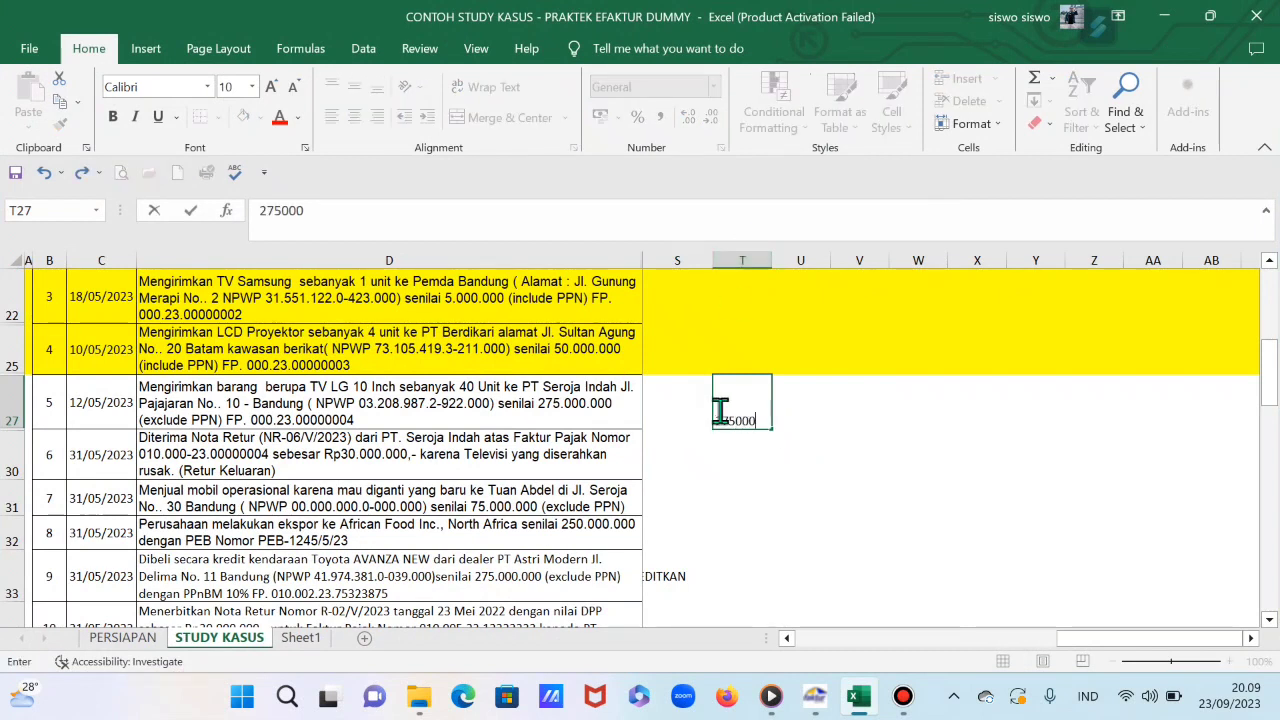
pyautogui.press('Return')
pyautogui.write('11')
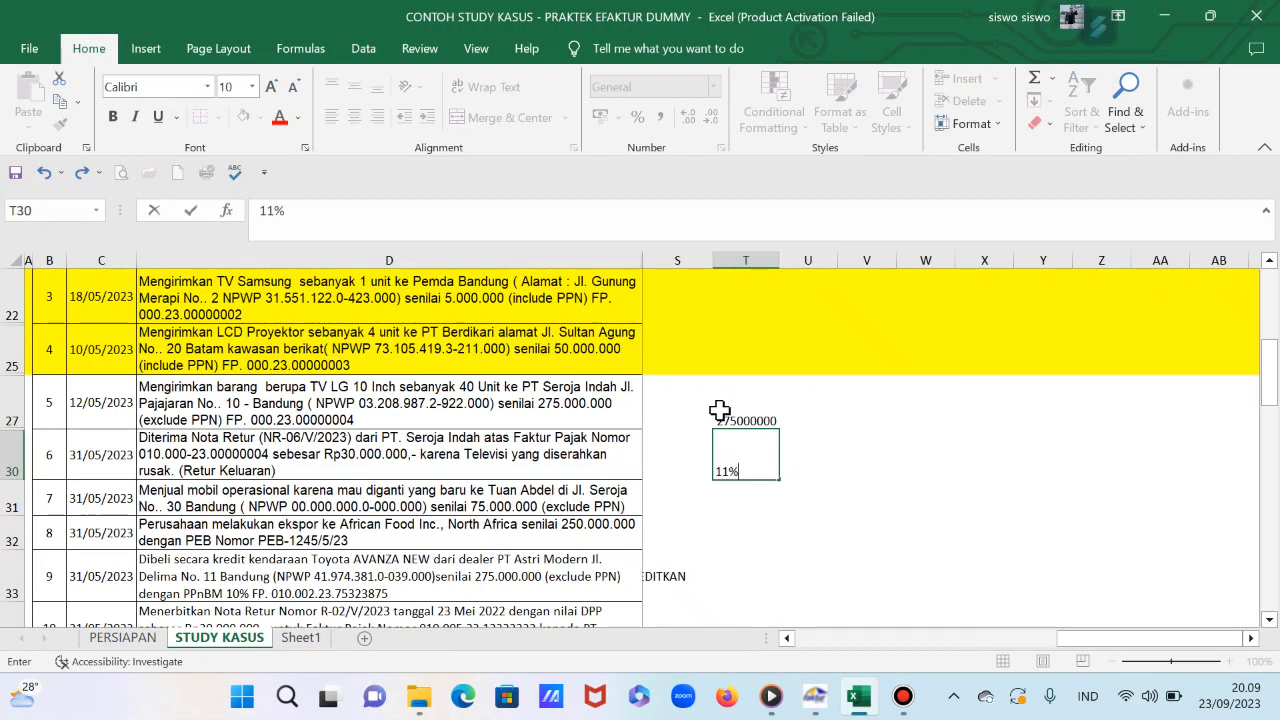
pyautogui.press('Return')
# Step: Enter =T27*T30 in T31 to get 30250000, then restore the Excel window
pyautogui.write('=')
pyautogui.click(720, 411)
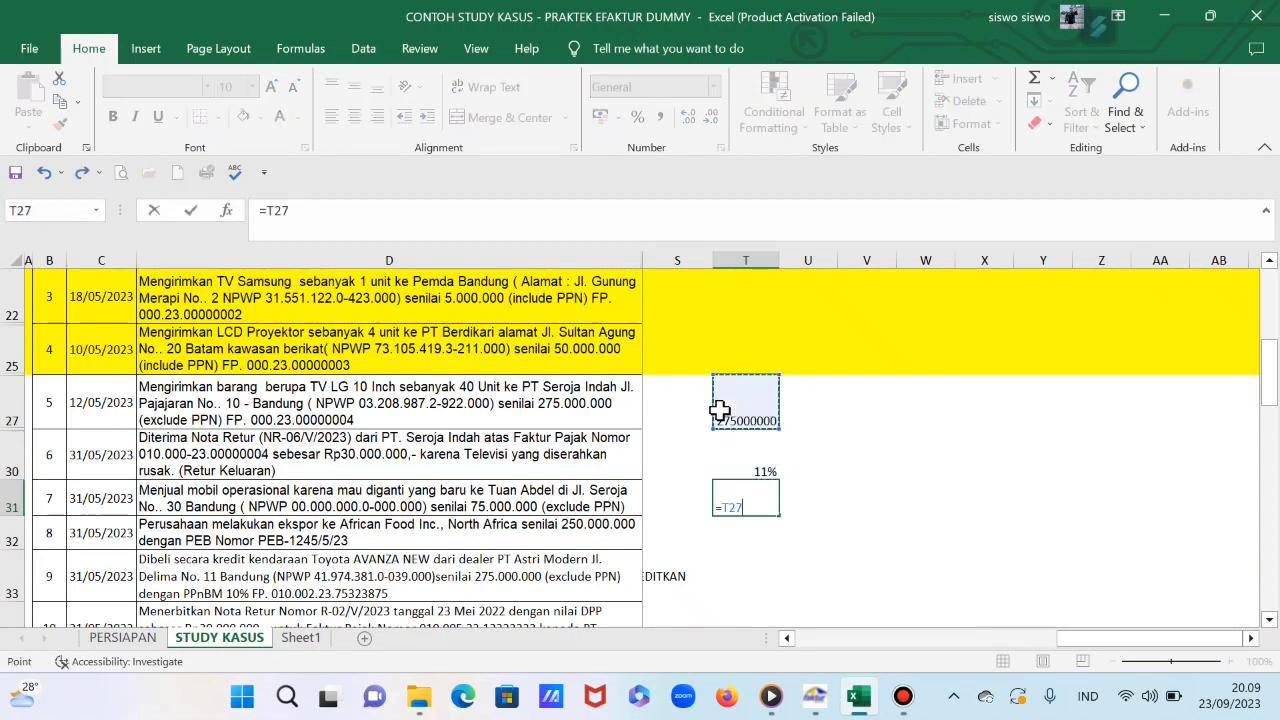
pyautogui.write('*')
pyautogui.press('Up')
pyautogui.press('Return')
pyautogui.press('Up')
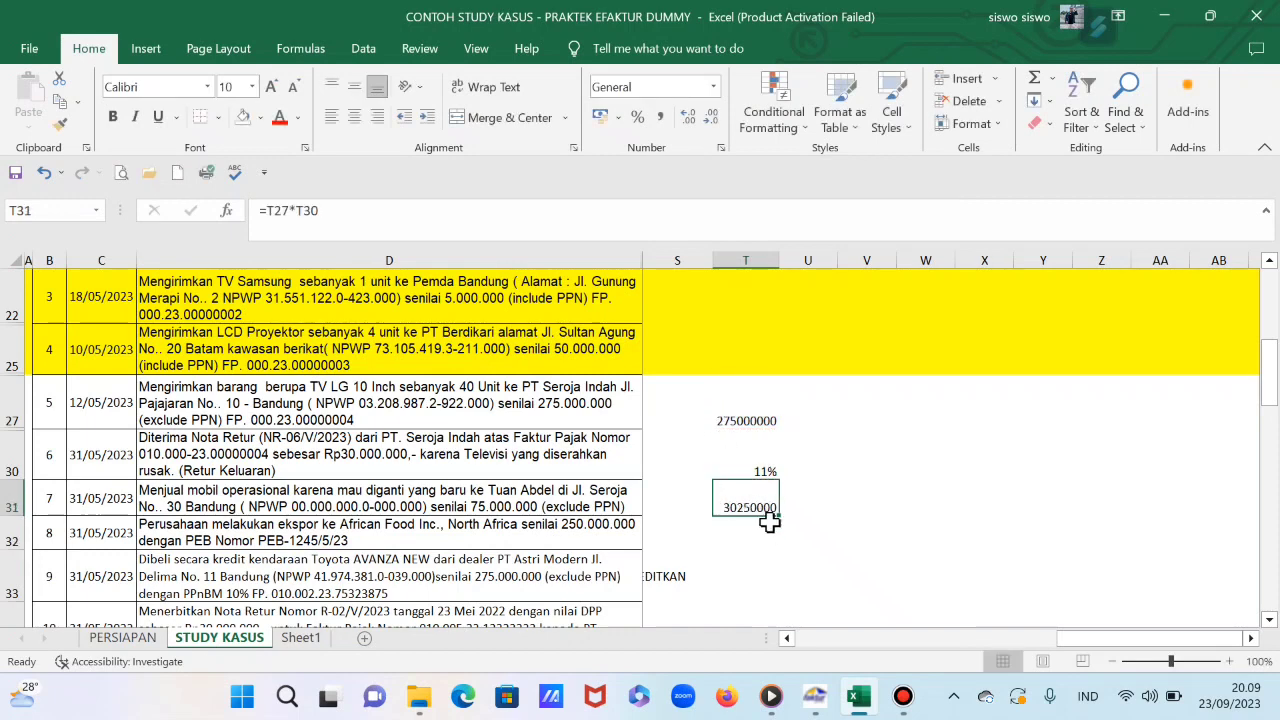
pyautogui.click(1210, 16)
pyautogui.click(1155, 446)
# Step: Copy 30250000 from T31 and replace the item's PPN with 30.250.000
pyautogui.press('Right')
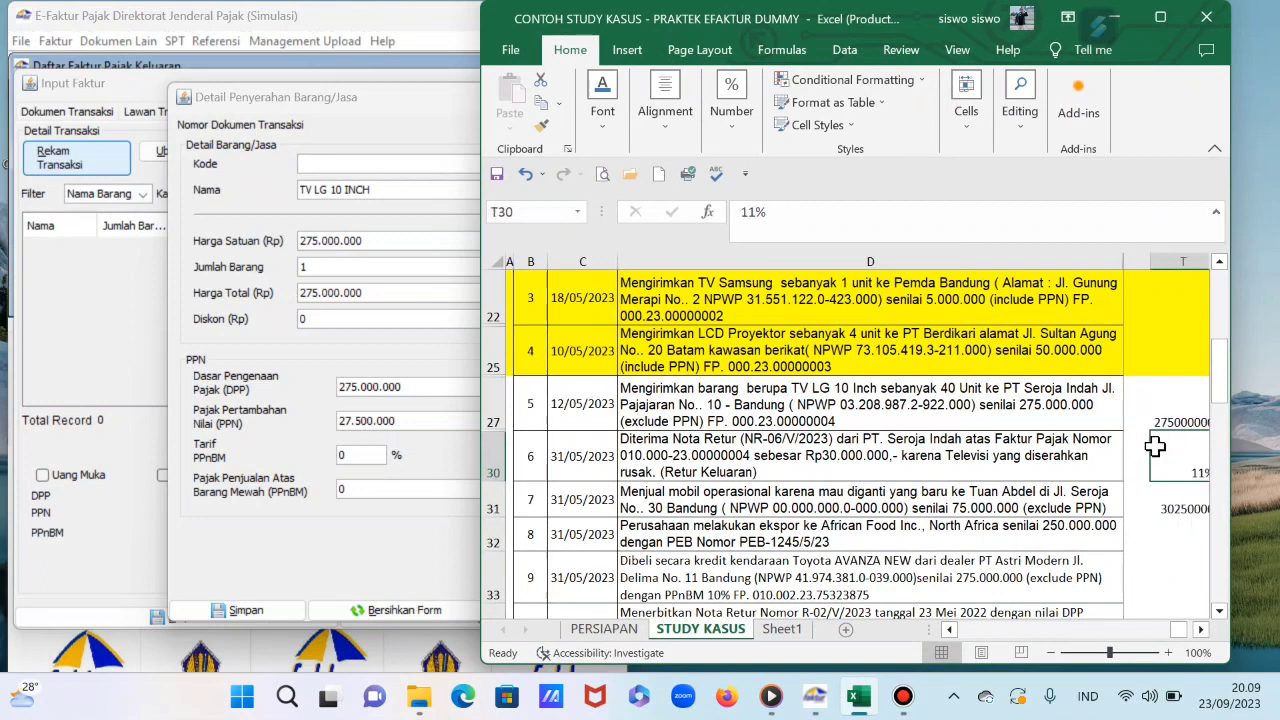
pyautogui.press('Down')
pyautogui.hotkey('ctrl', 'c')
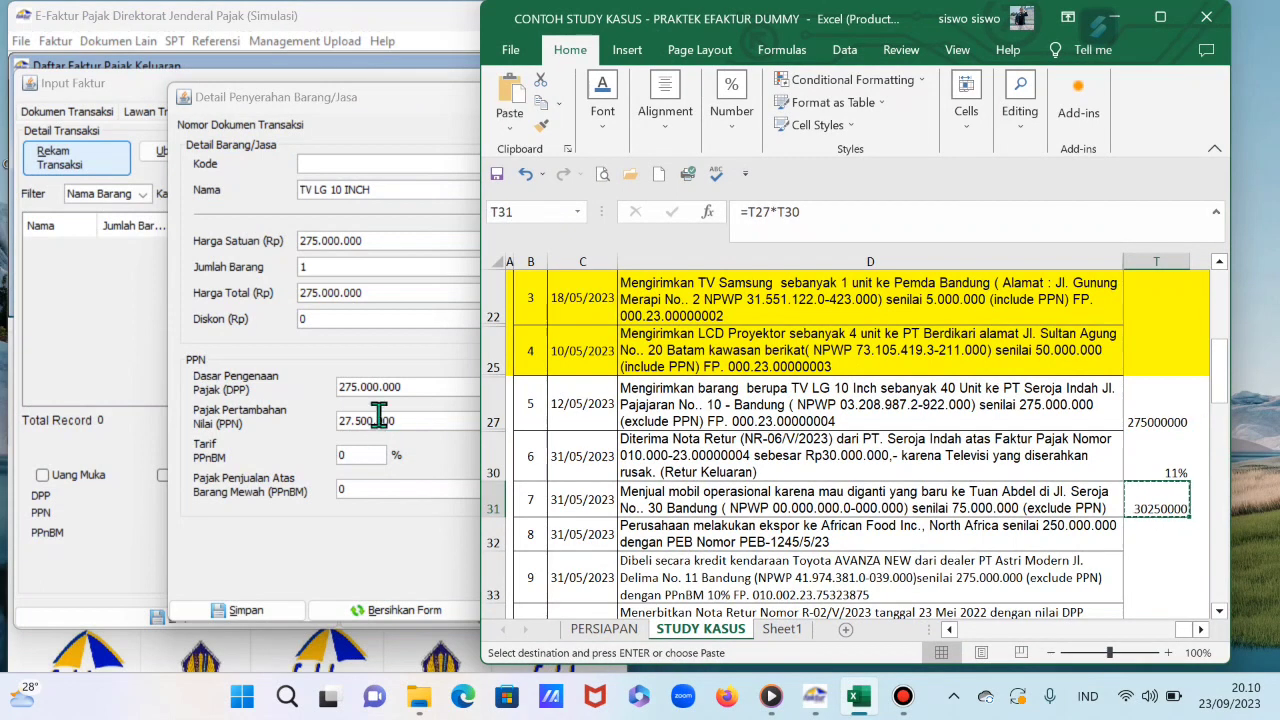
pyautogui.click(418, 419)
pyautogui.press('Delete')
pyautogui.press('Delete')
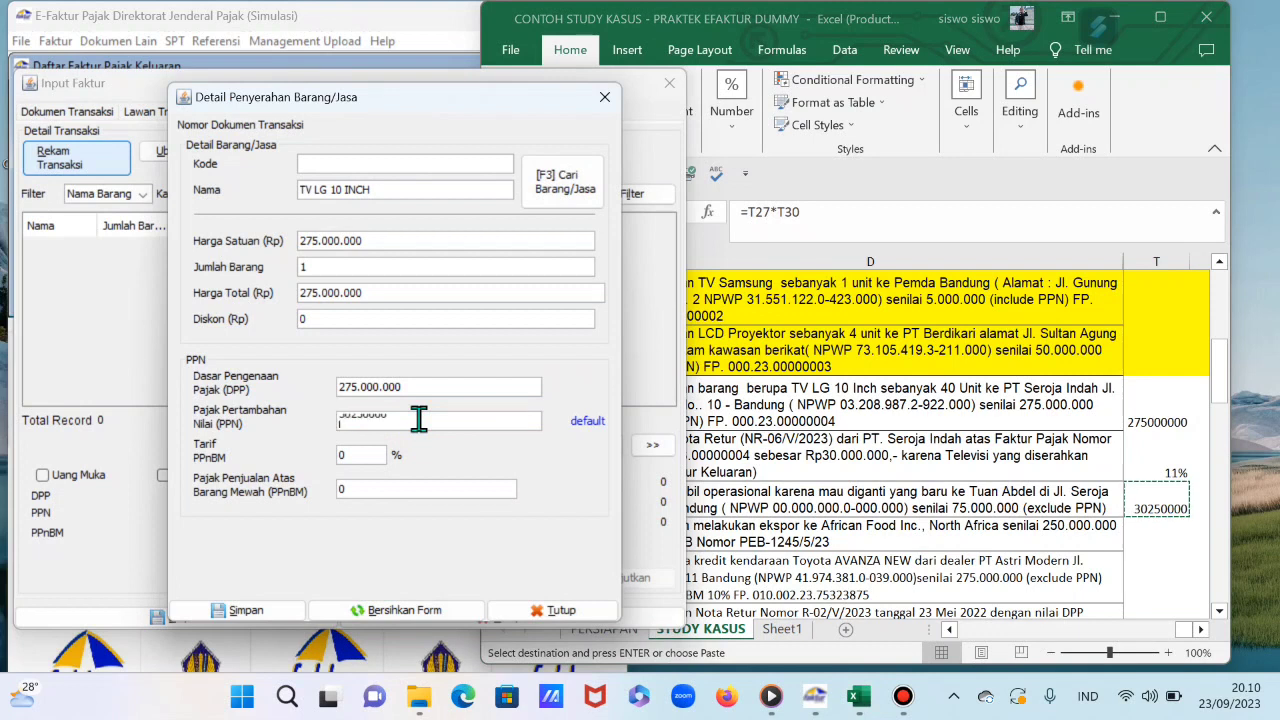
pyautogui.press('Tab')
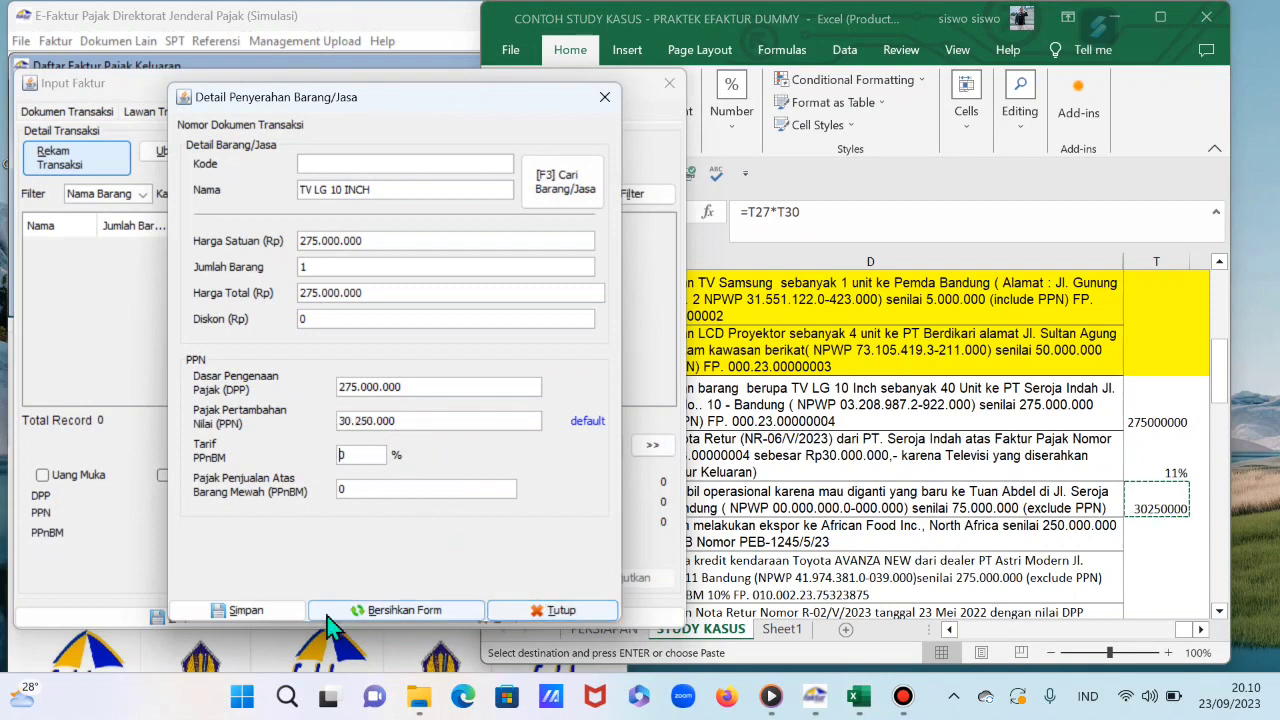
# Step: Save the TV LG 10 INCH detail and the whole invoice, declining further entries
pyautogui.click(255, 618)
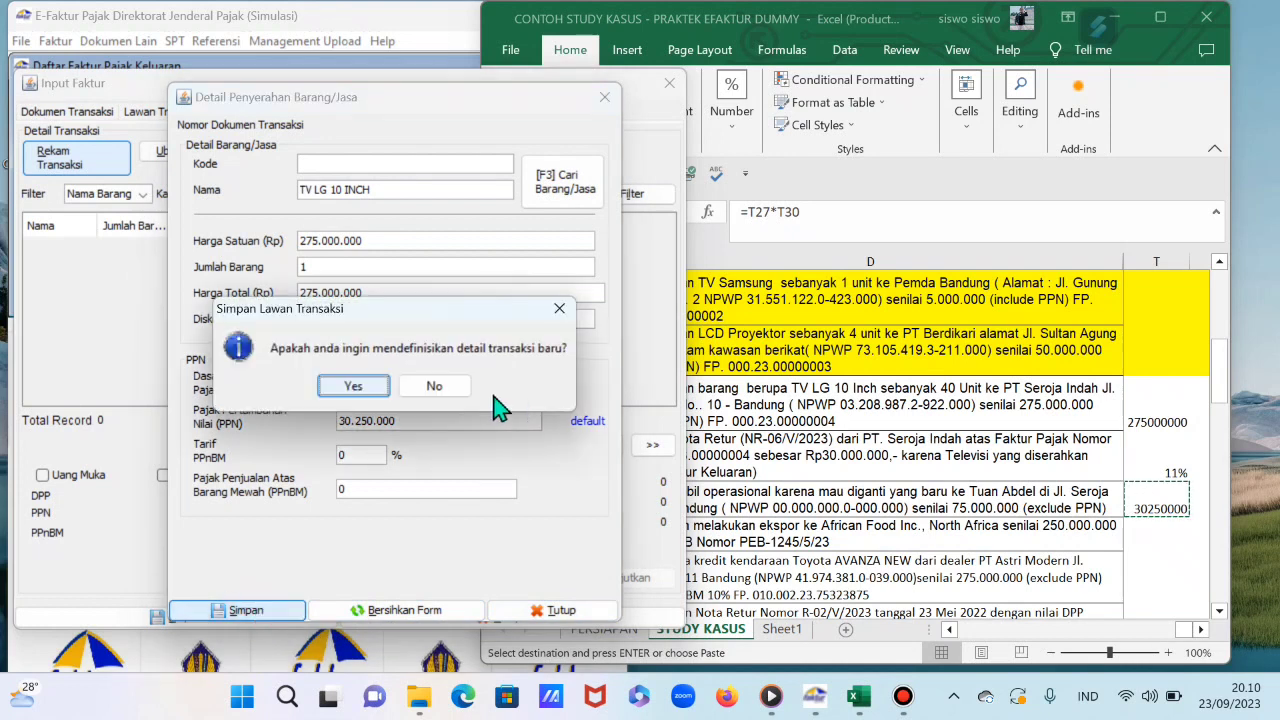
pyautogui.click(452, 394)
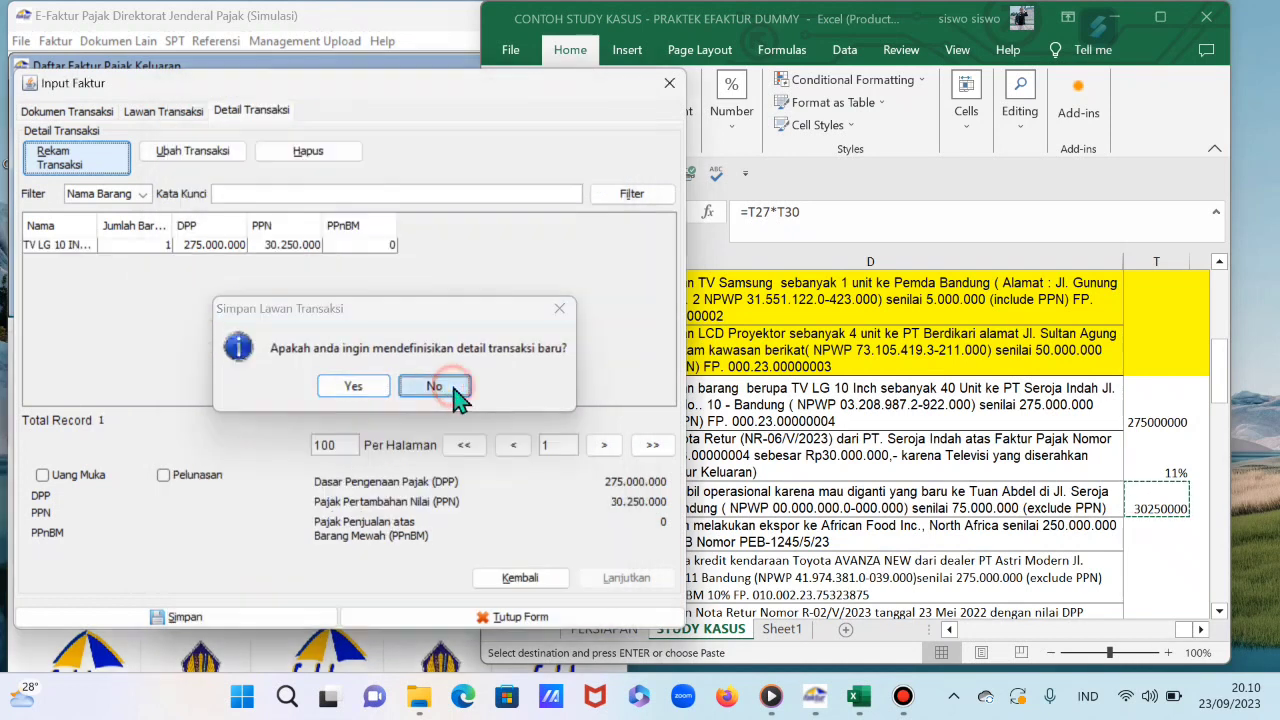
pyautogui.click(190, 617)
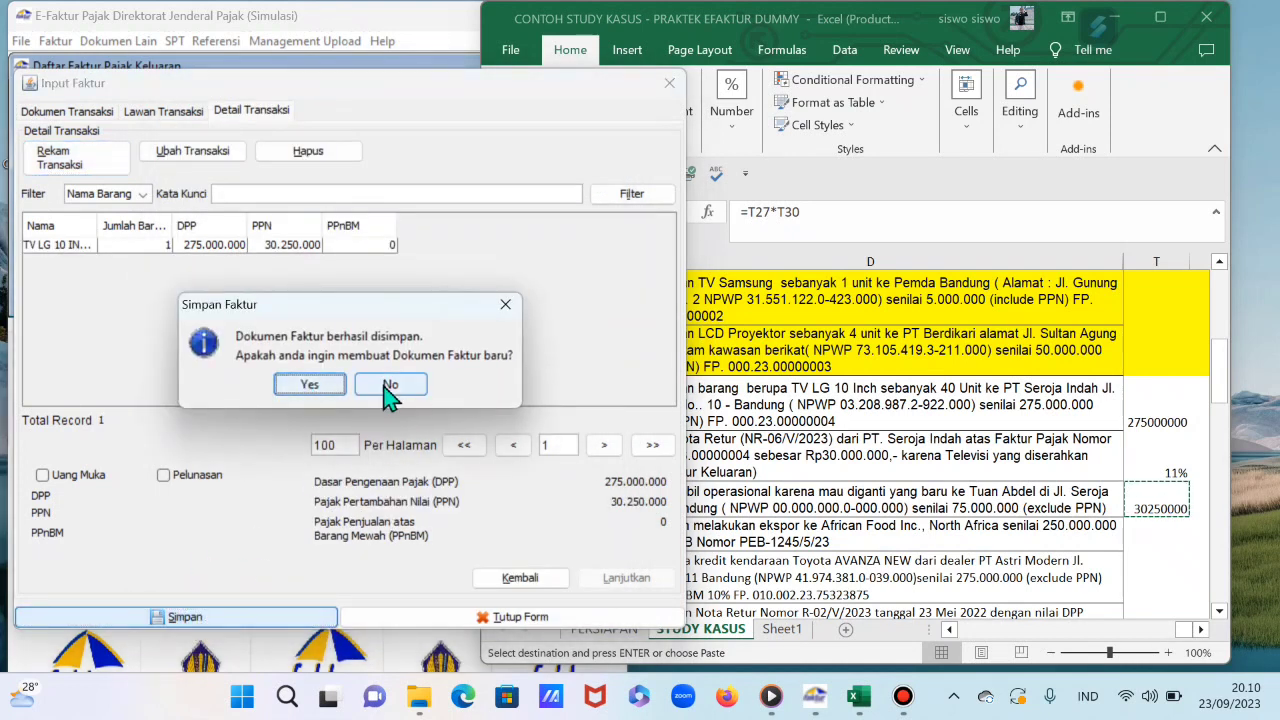
pyautogui.click(392, 388)
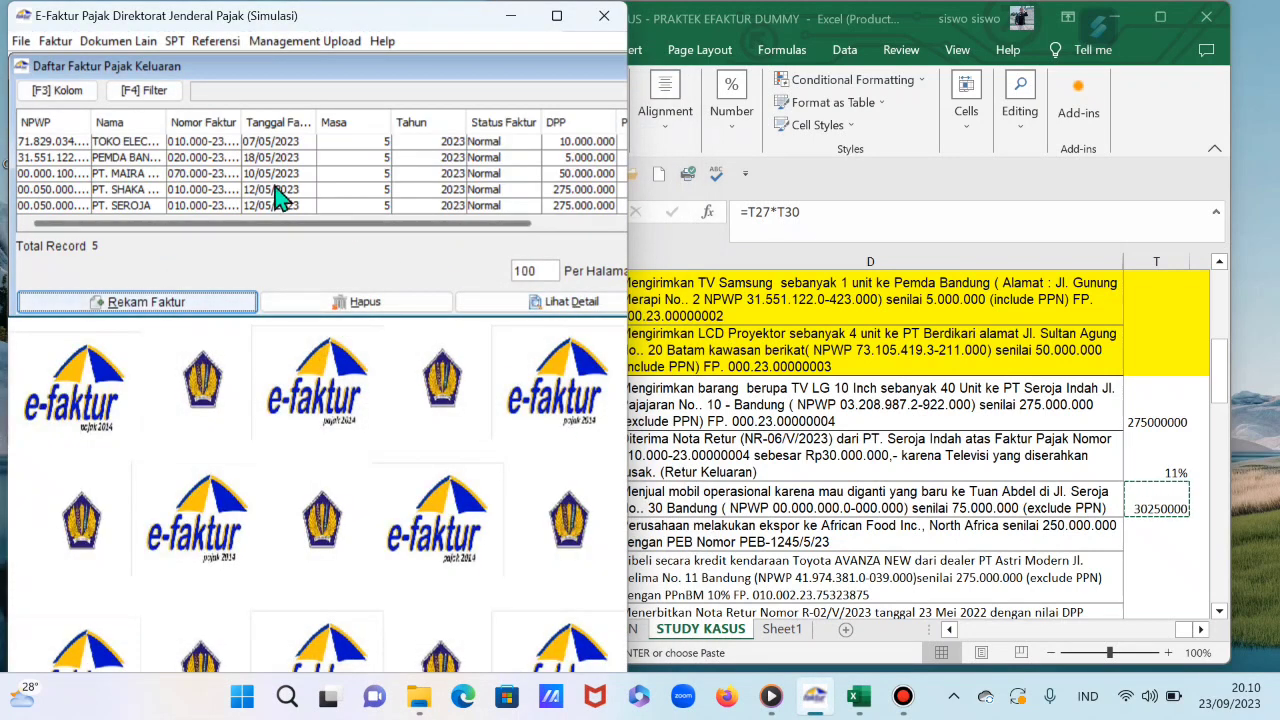
# Step: Fill row 27, the TV LG 10 Inch sale to PT Seroja, with standard yellow
pyautogui.moveTo(166, 111)
pyautogui.mouseDown()
pyautogui.moveTo(177, 128)
pyautogui.moveTo(163, 128)
pyautogui.moveTo(230, 124)
pyautogui.mouseUp()
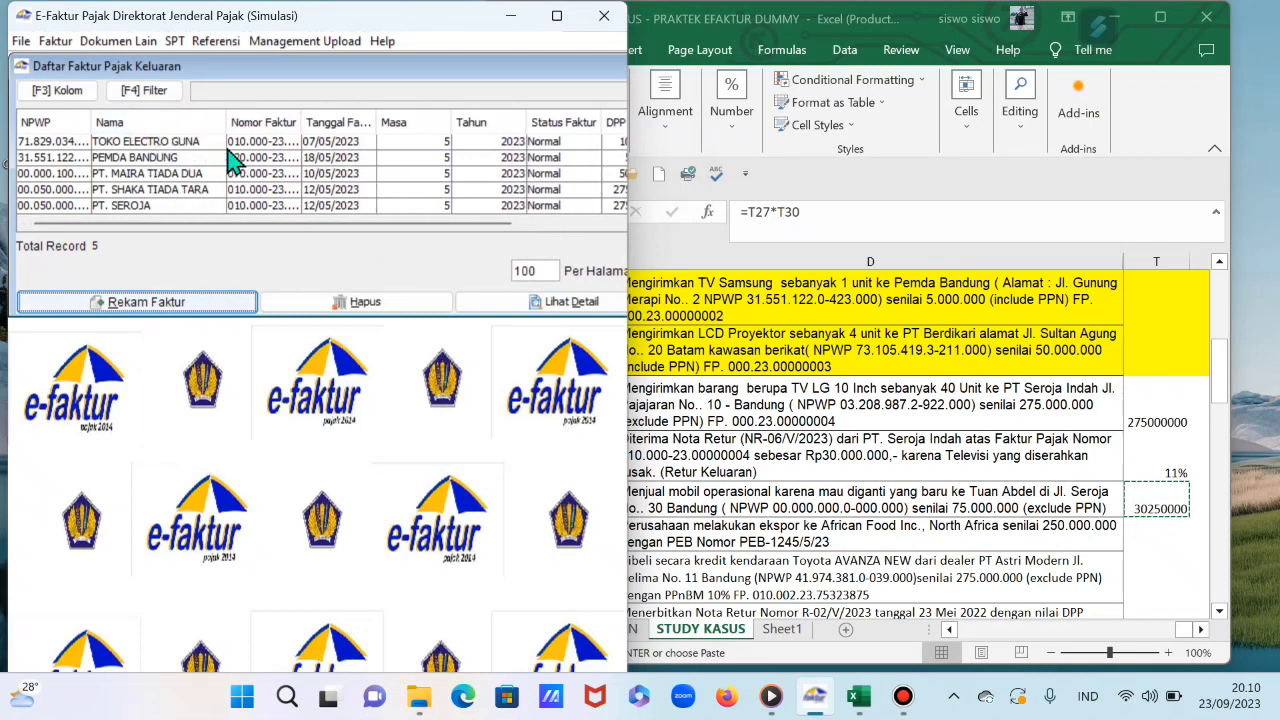
pyautogui.click(727, 409)
pyautogui.click(727, 409)
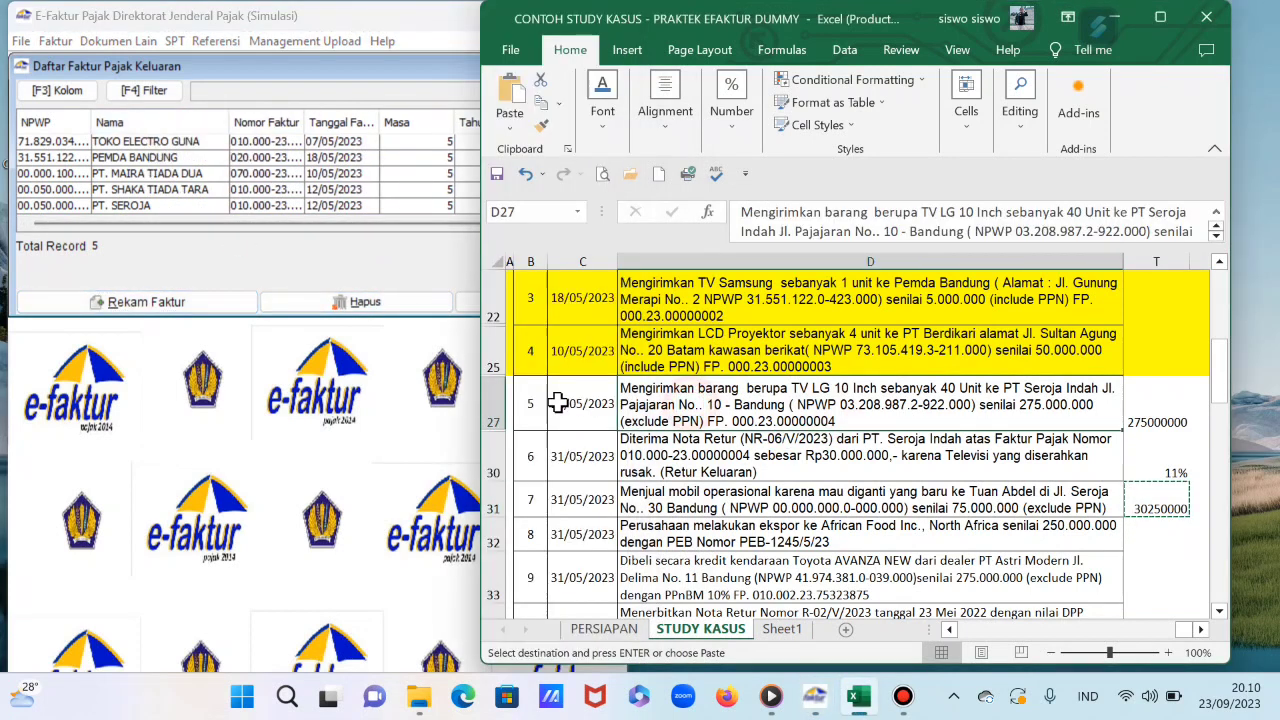
pyautogui.click(494, 404)
pyautogui.click(601, 118)
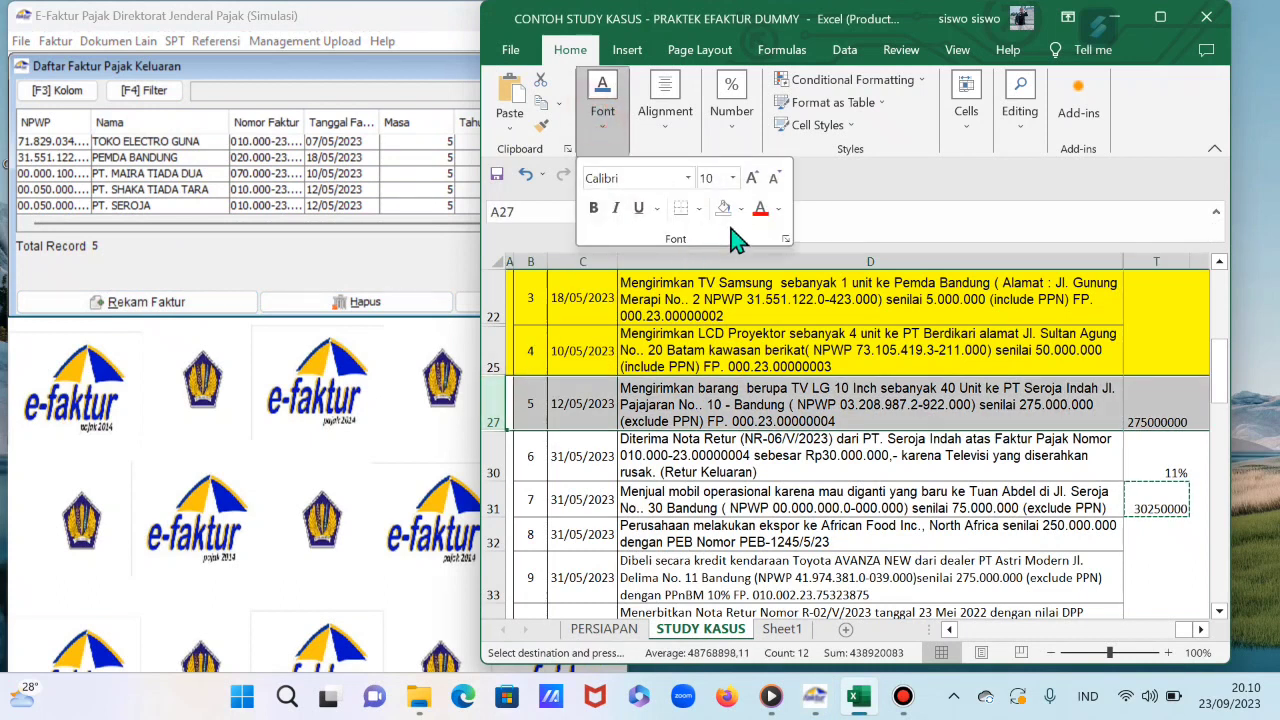
pyautogui.click(739, 208)
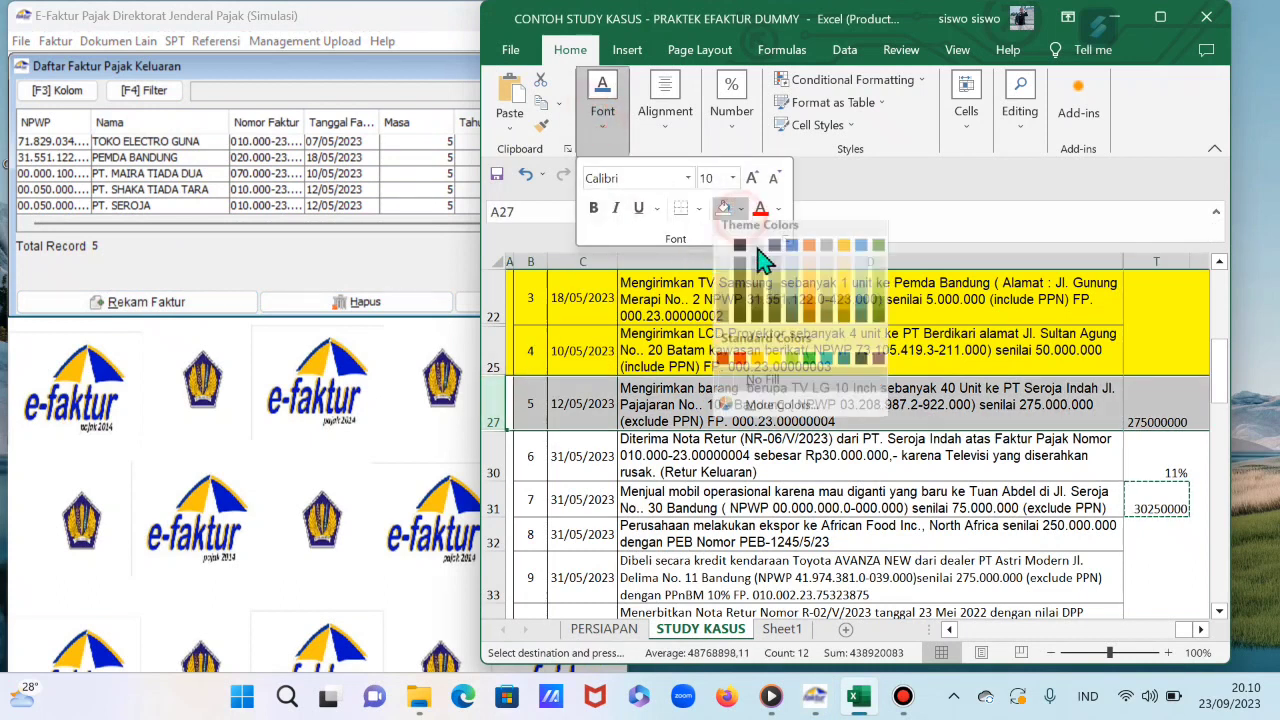
pyautogui.click(774, 367)
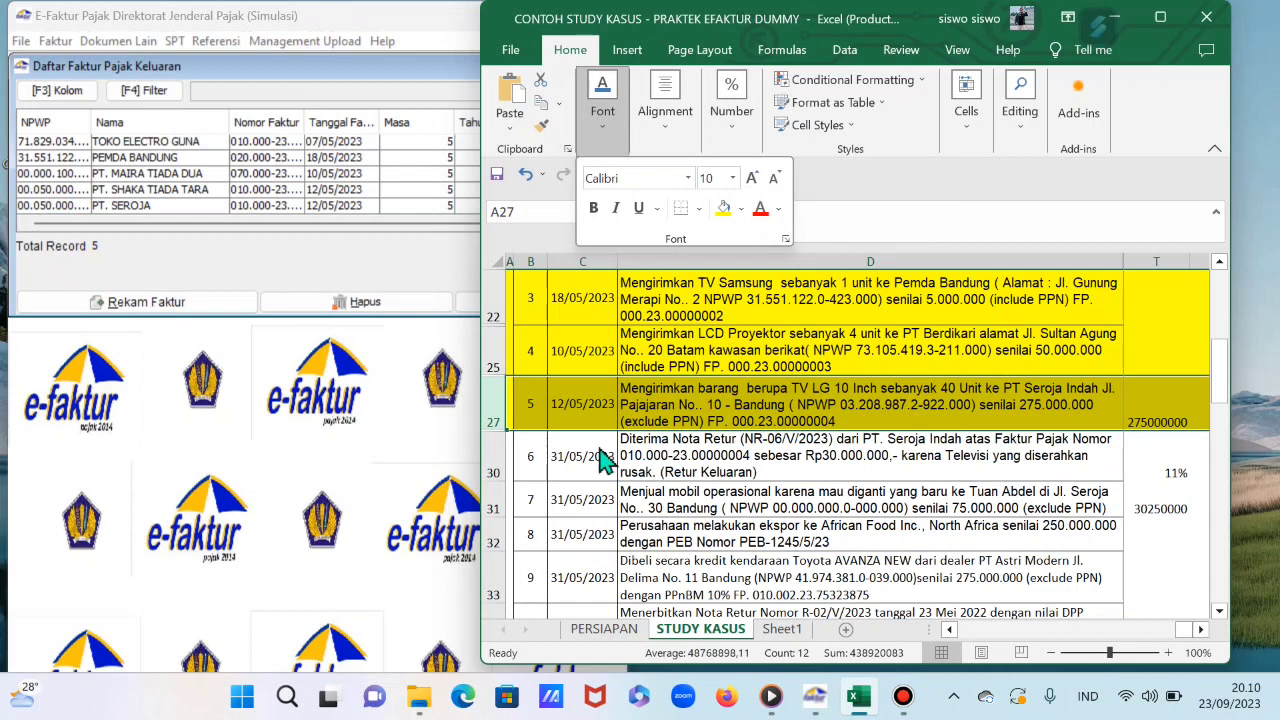
pyautogui.click(600, 455)
pyautogui.click(579, 462)
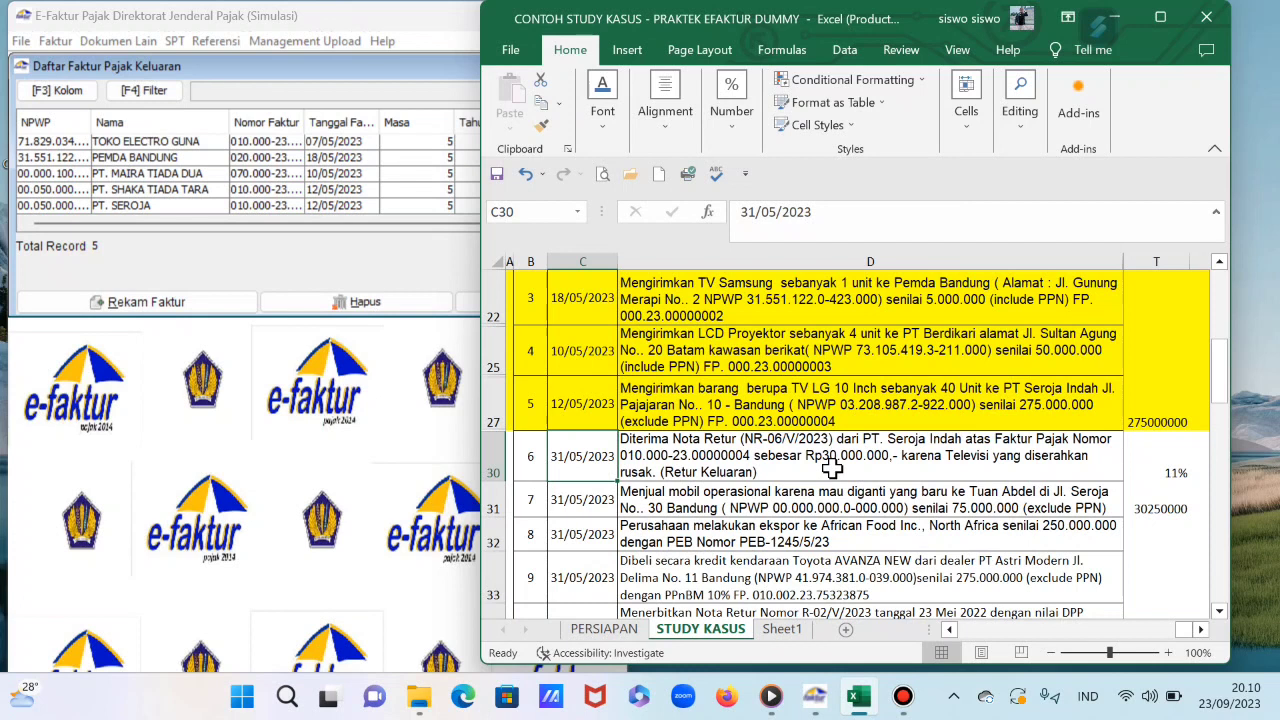
pyautogui.click(425, 72)
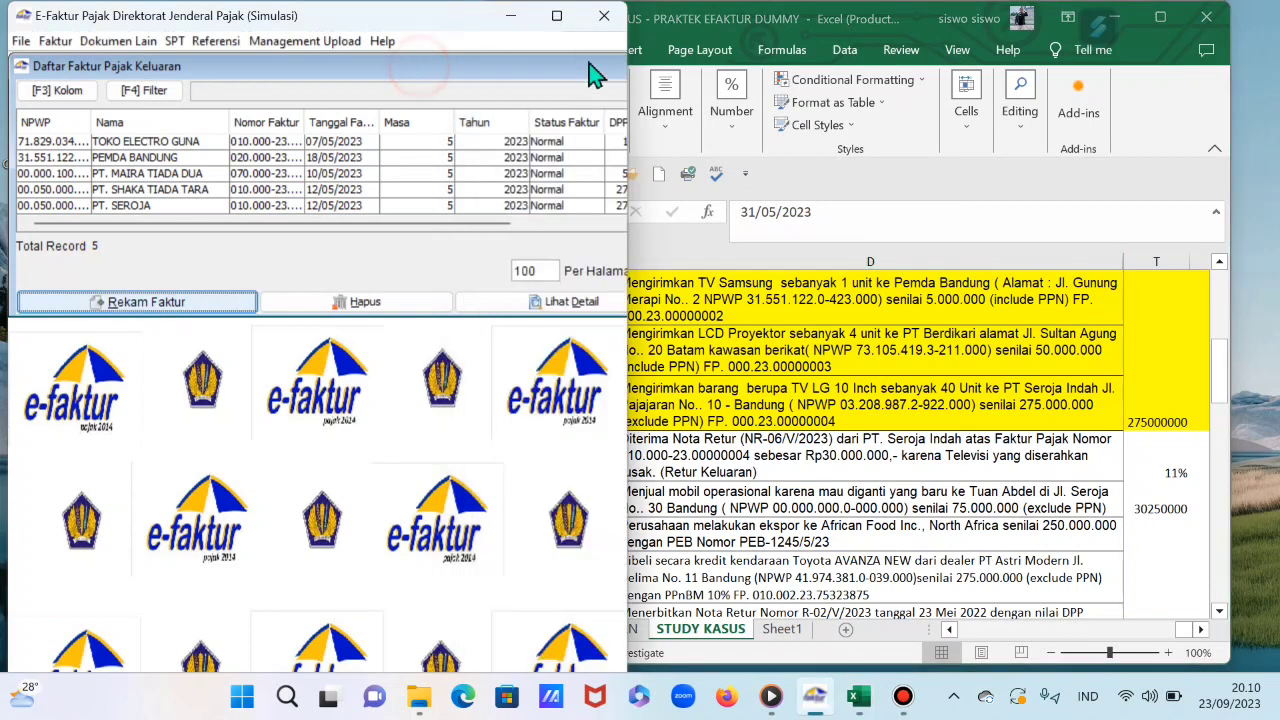
# Step: Maximize e-Faktur and the outgoing list, select PT. SEROJA, and open the upload monitor
pyautogui.click(558, 16)
pyautogui.click(826, 59)
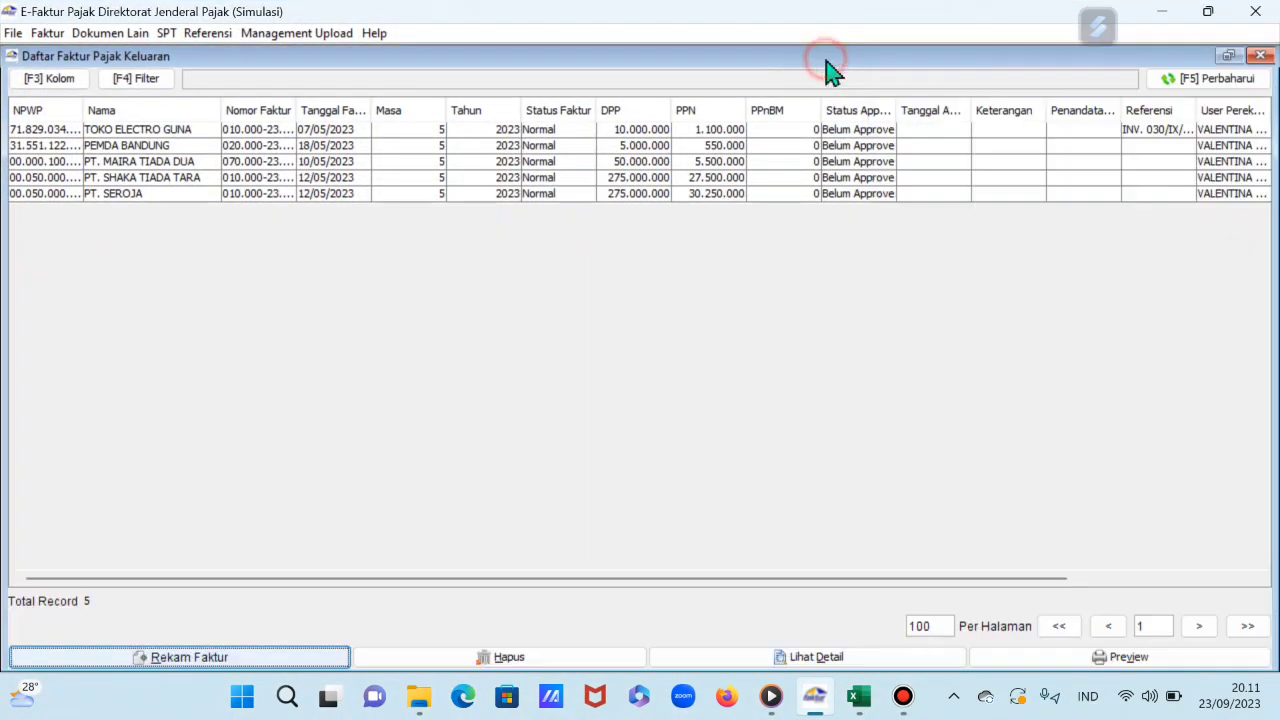
pyautogui.click(188, 194)
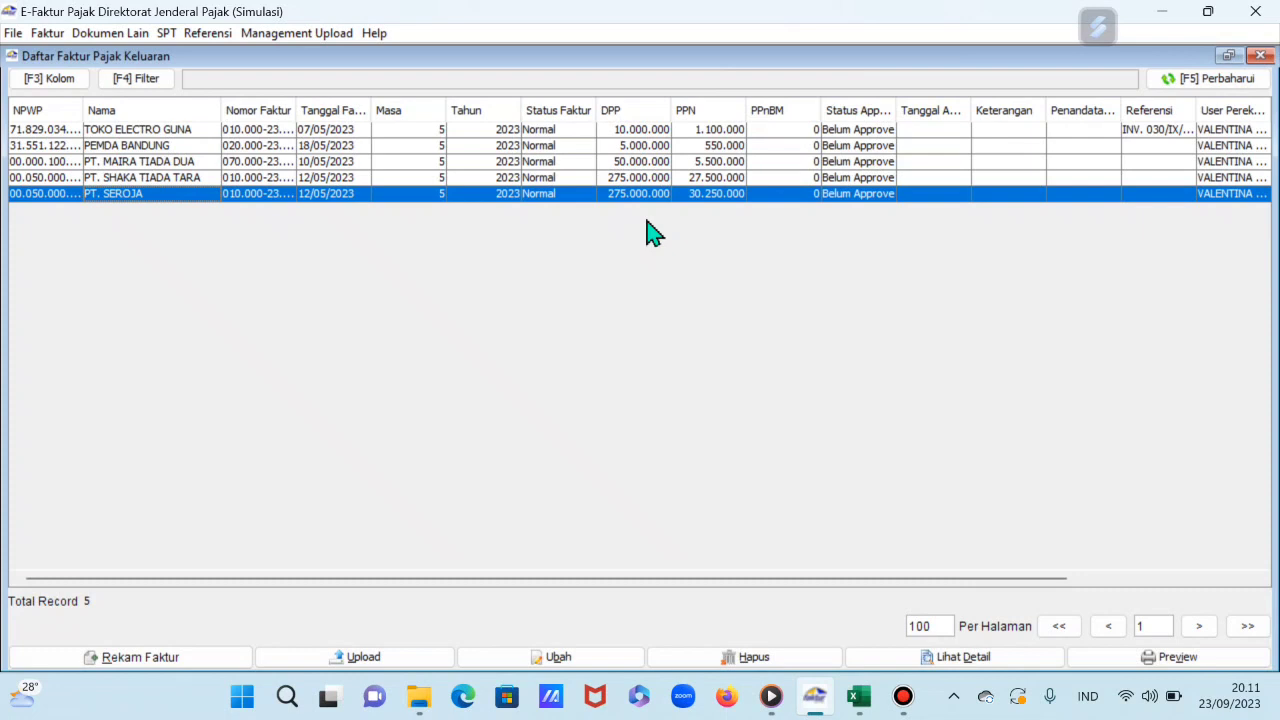
pyautogui.click(287, 36)
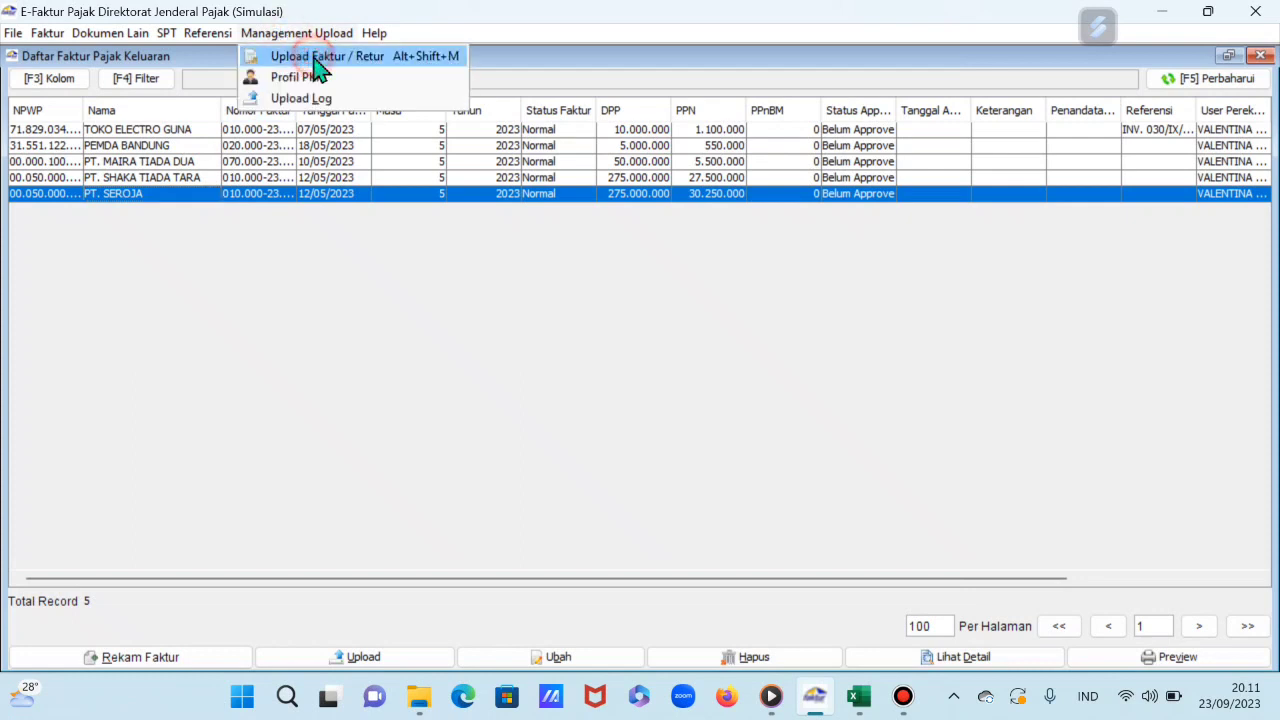
pyautogui.click(318, 64)
# Step: Start the uploader and browse Siswo (D:) to the 16_BREVET AB BATCH 11 - MAHASISWA folder
pyautogui.click(345, 662)
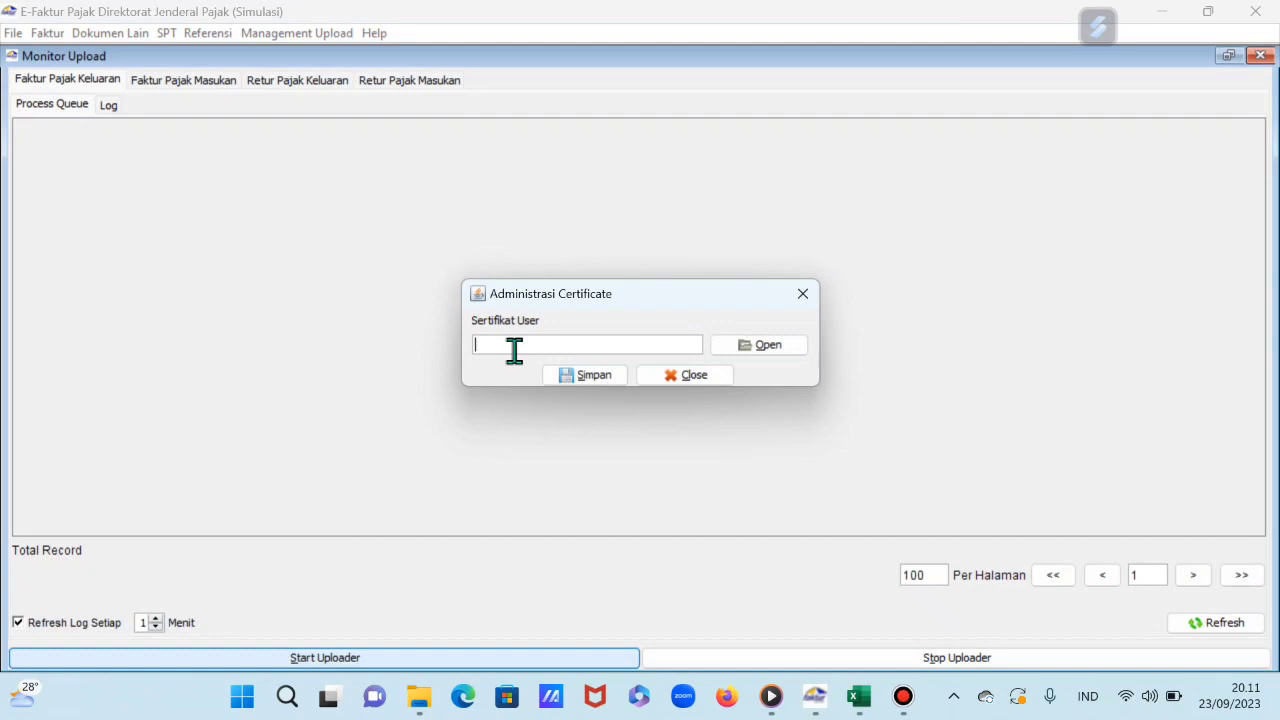
pyautogui.click(786, 347)
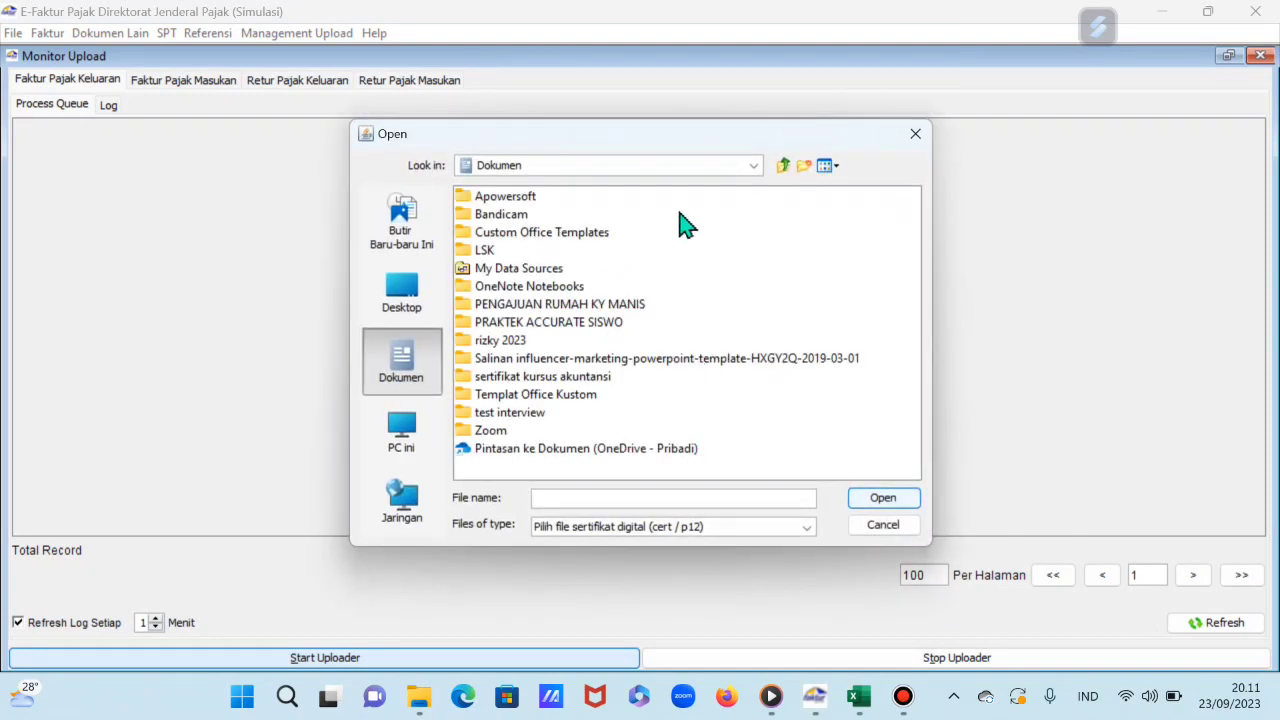
pyautogui.click(750, 167)
pyautogui.click(614, 241)
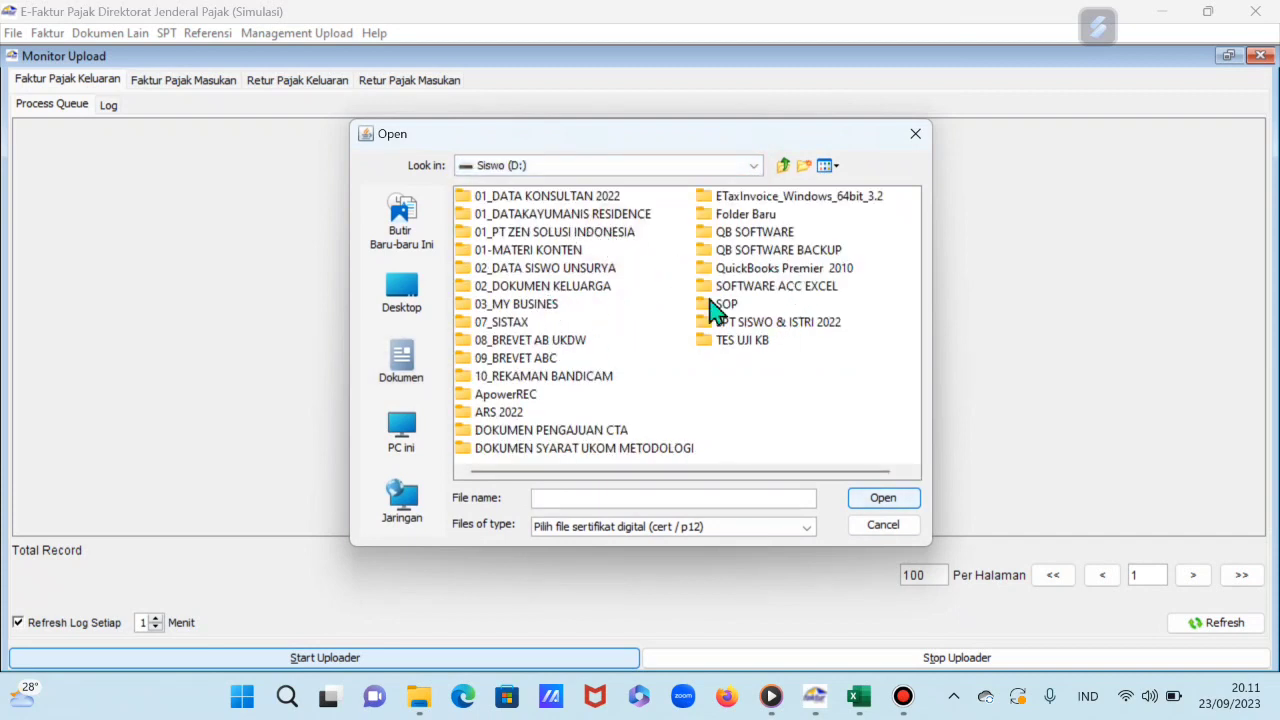
pyautogui.doubleClick(565, 233)
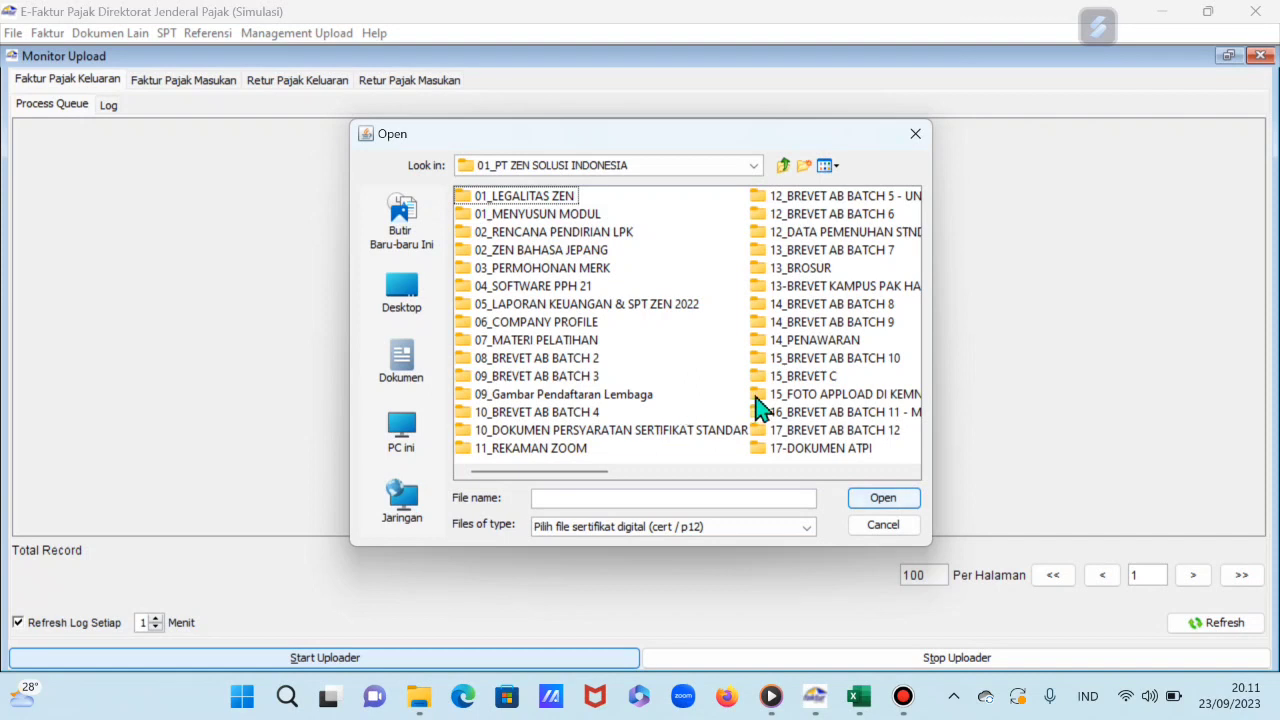
pyautogui.hscroll(4, 757, 406)
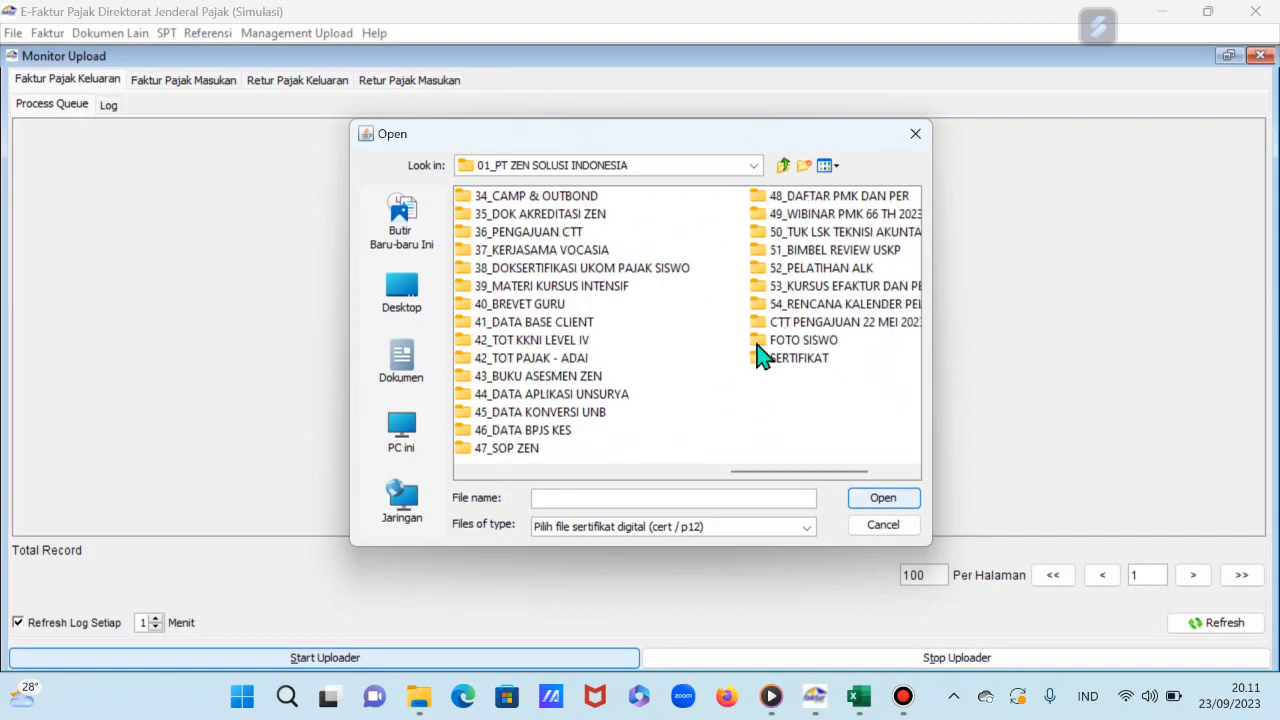
pyautogui.hscroll(-1, 571, 408)
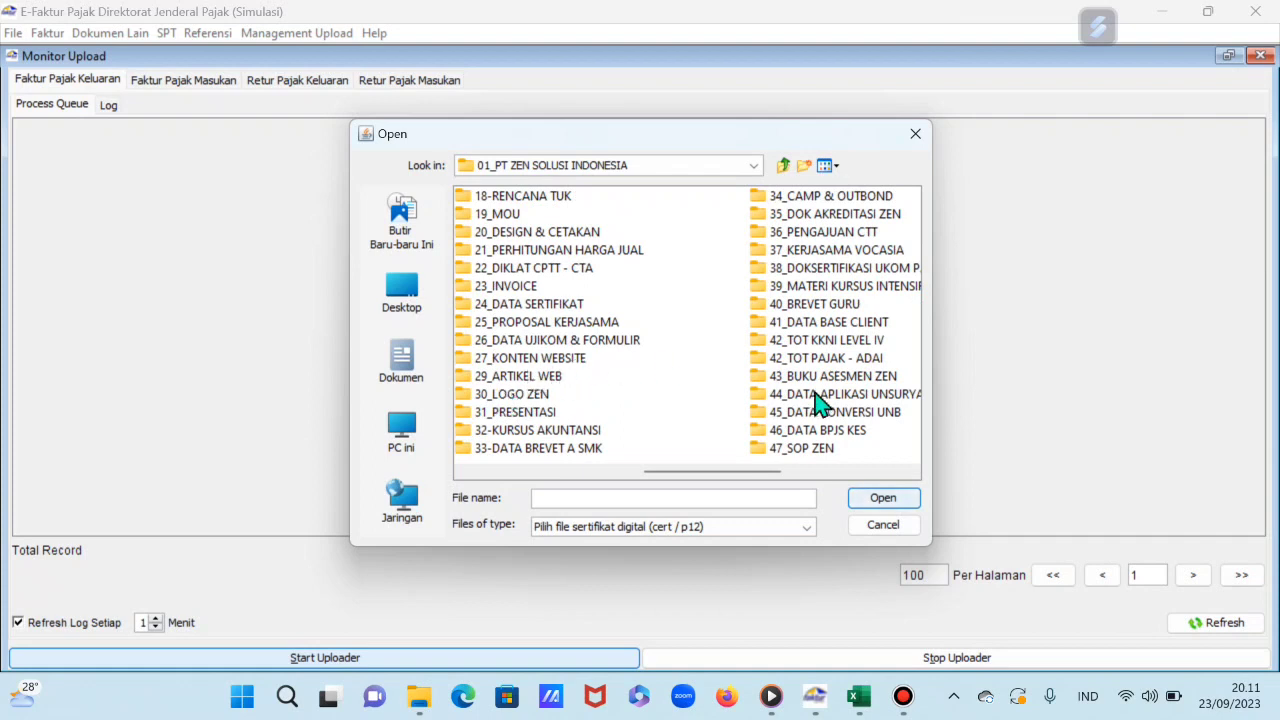
pyautogui.hscroll(-1, 615, 378)
pyautogui.doubleClick(617, 412)
# Step: Open EFaktur_Dummy_32bit PT Sinchan 2022 and choose its .p12 certificate file
pyautogui.click(516, 198)
pyautogui.doubleClick(516, 198)
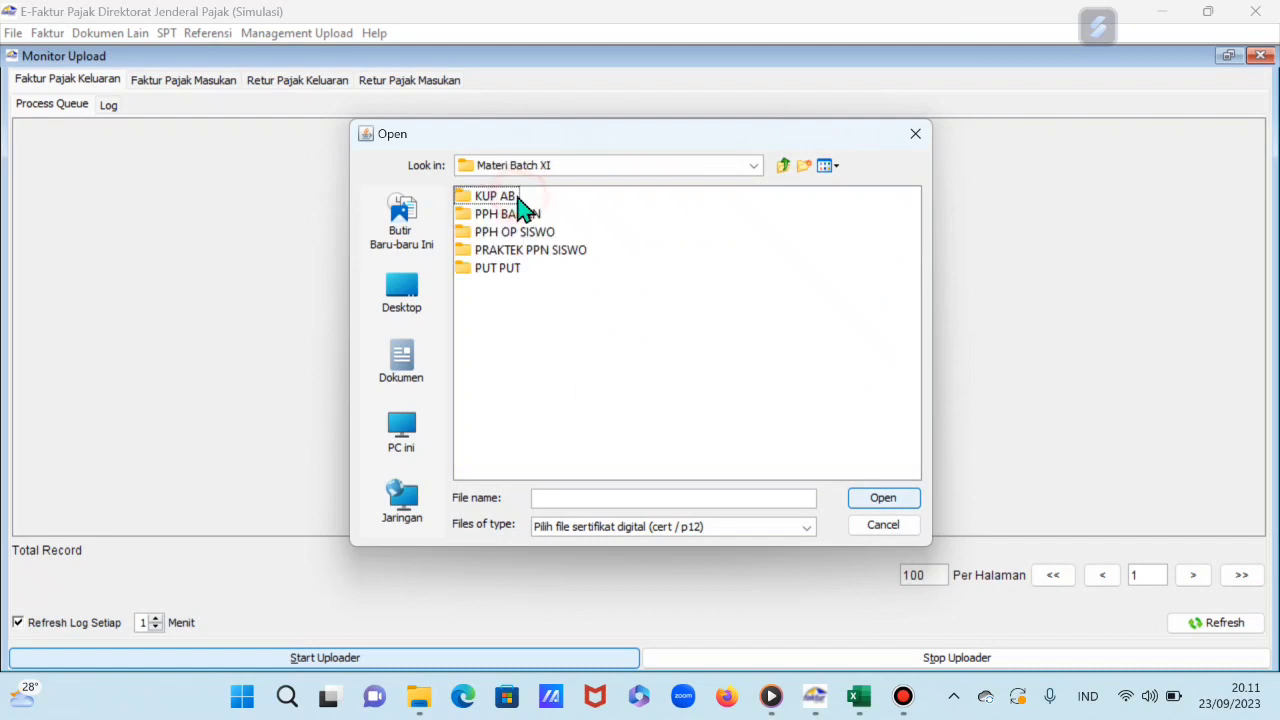
pyautogui.doubleClick(505, 251)
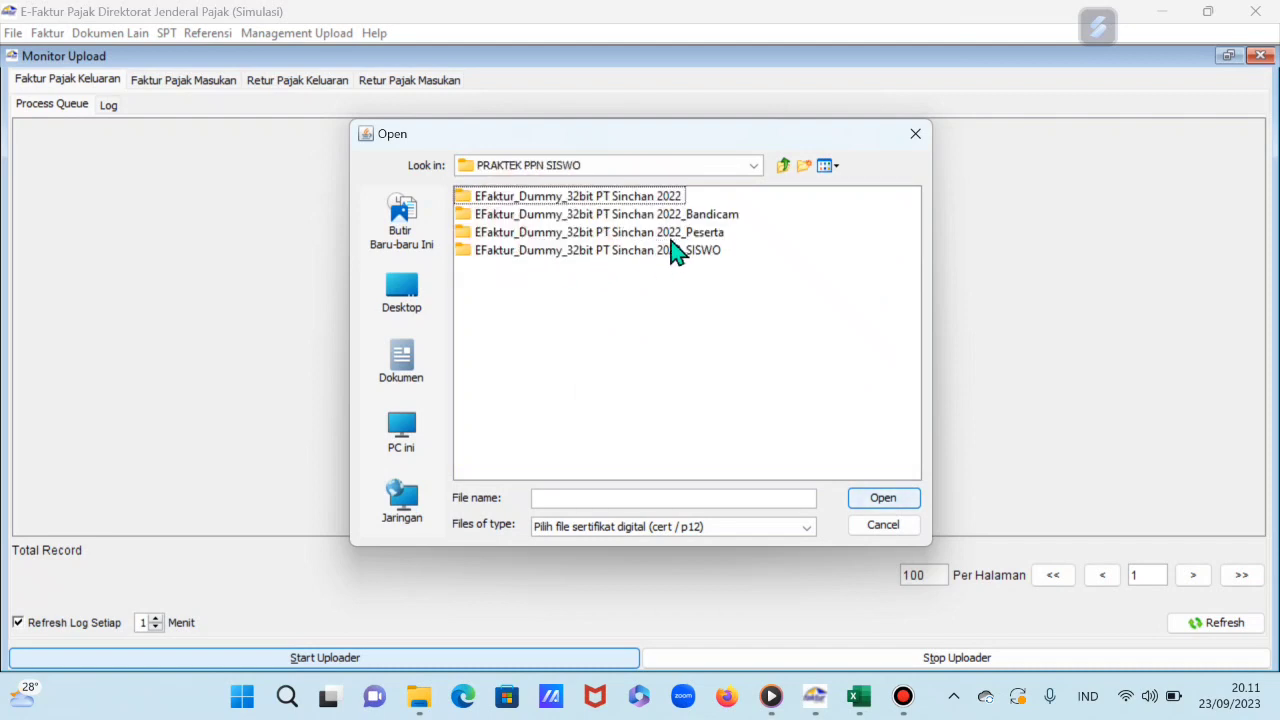
pyautogui.doubleClick(658, 216)
pyautogui.doubleClick(562, 198)
pyautogui.click(528, 274)
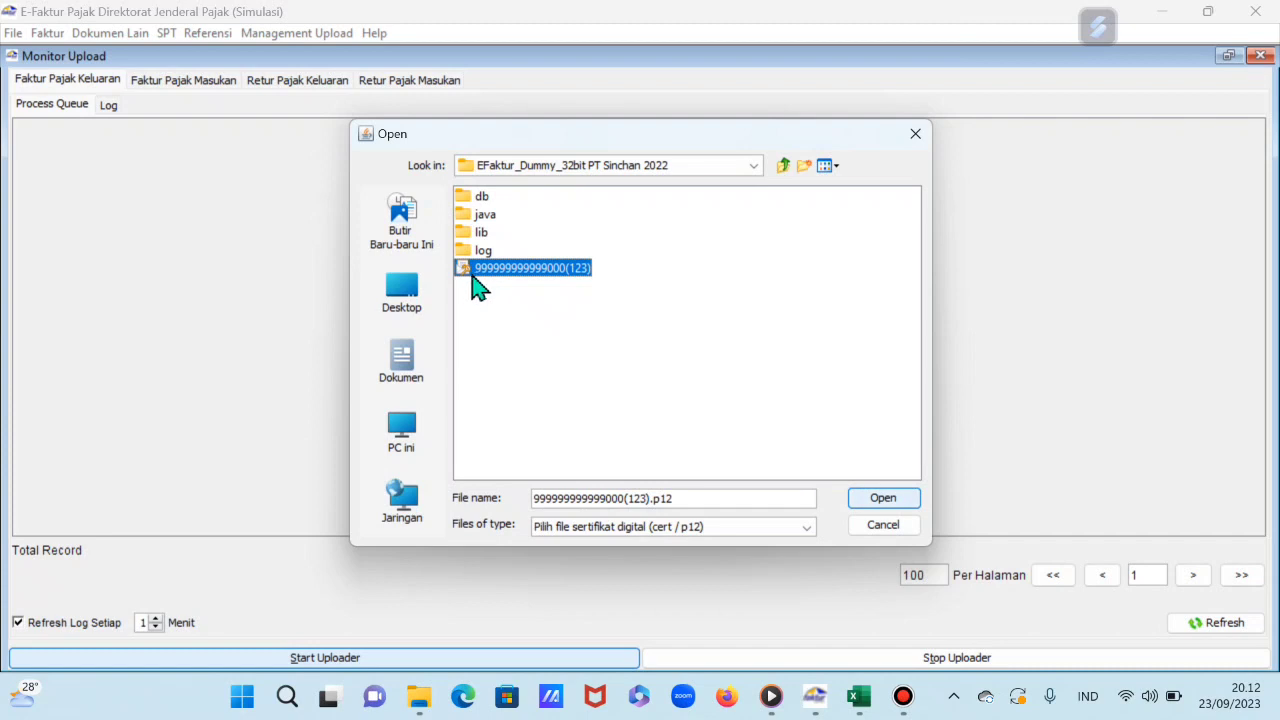
pyautogui.click(883, 500)
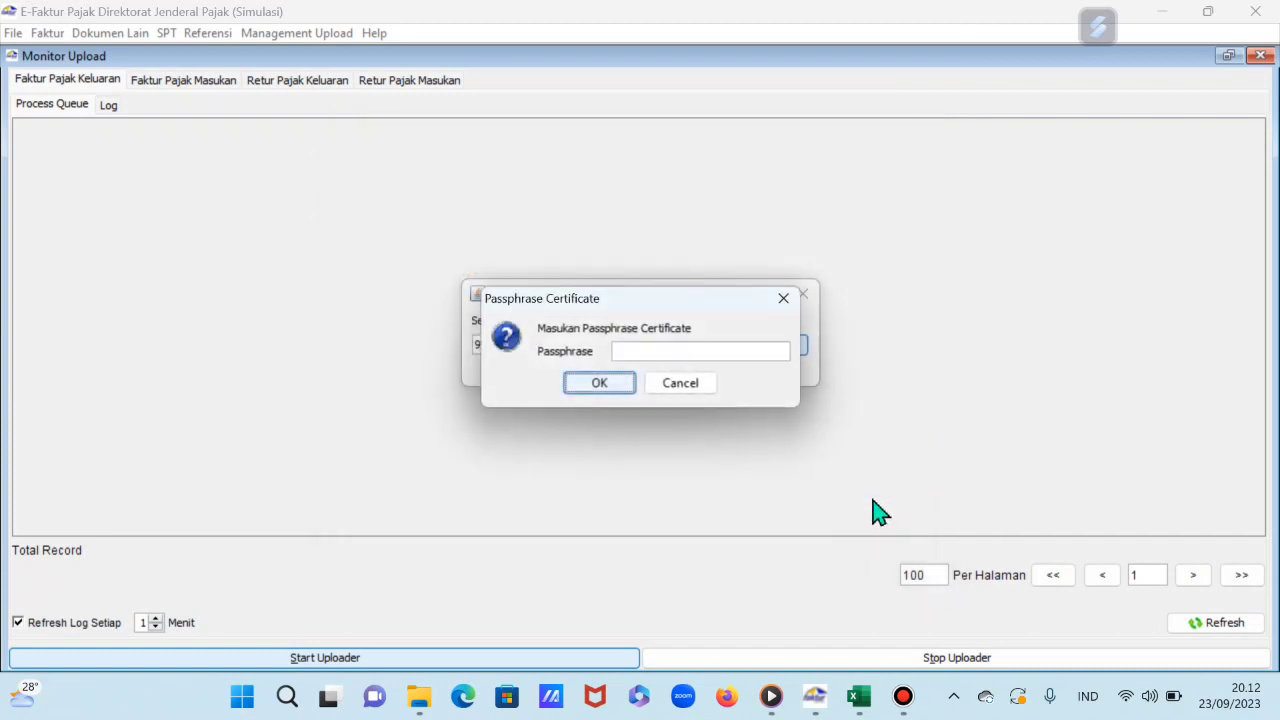
pyautogui.click(662, 346)
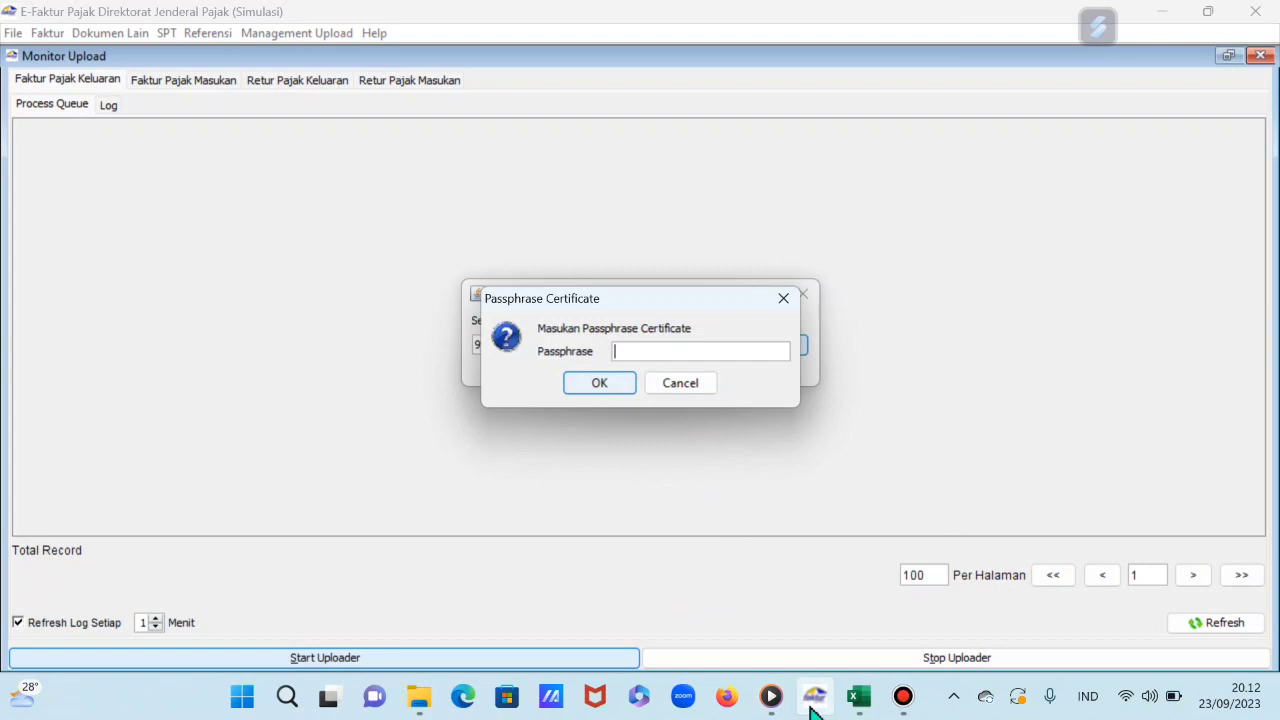
pyautogui.moveTo(425, 697)
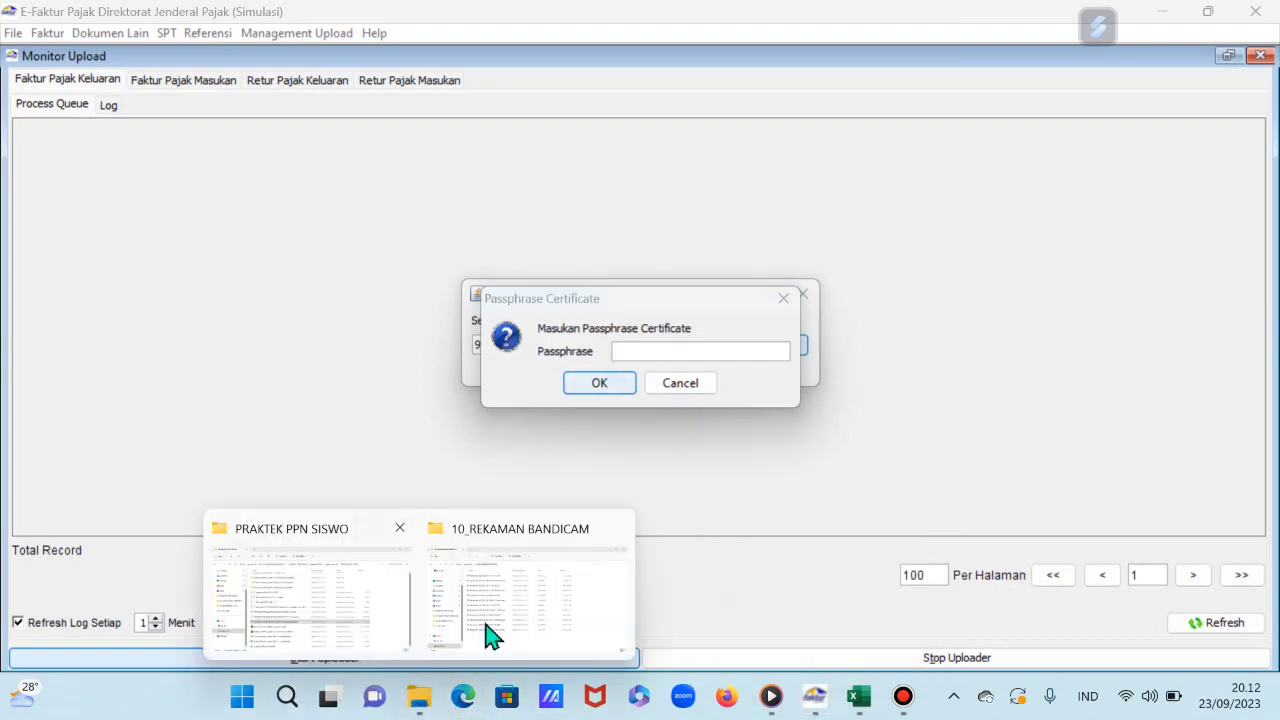
pyautogui.click(510, 636)
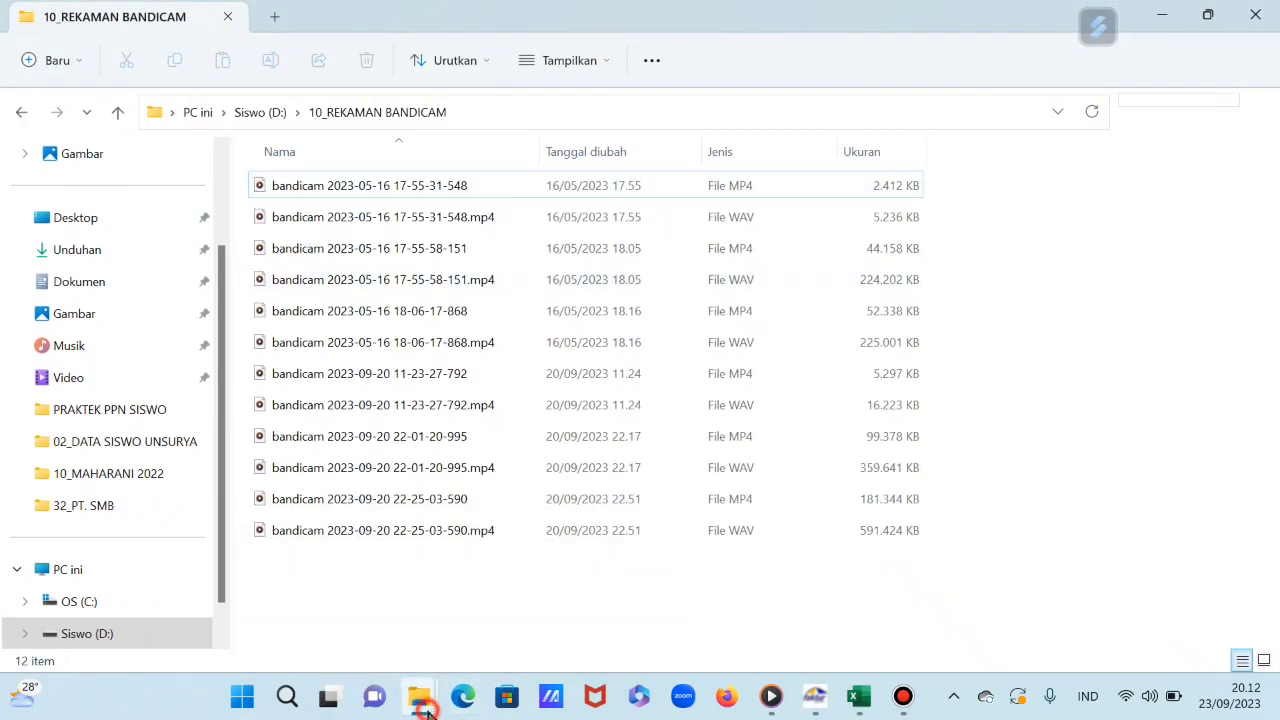
# Step: Open the README in the EFaktur_Dummy_32bit PT Sinchan 2022 program folder, then minimise back to e-Faktur
pyautogui.click(368, 645)
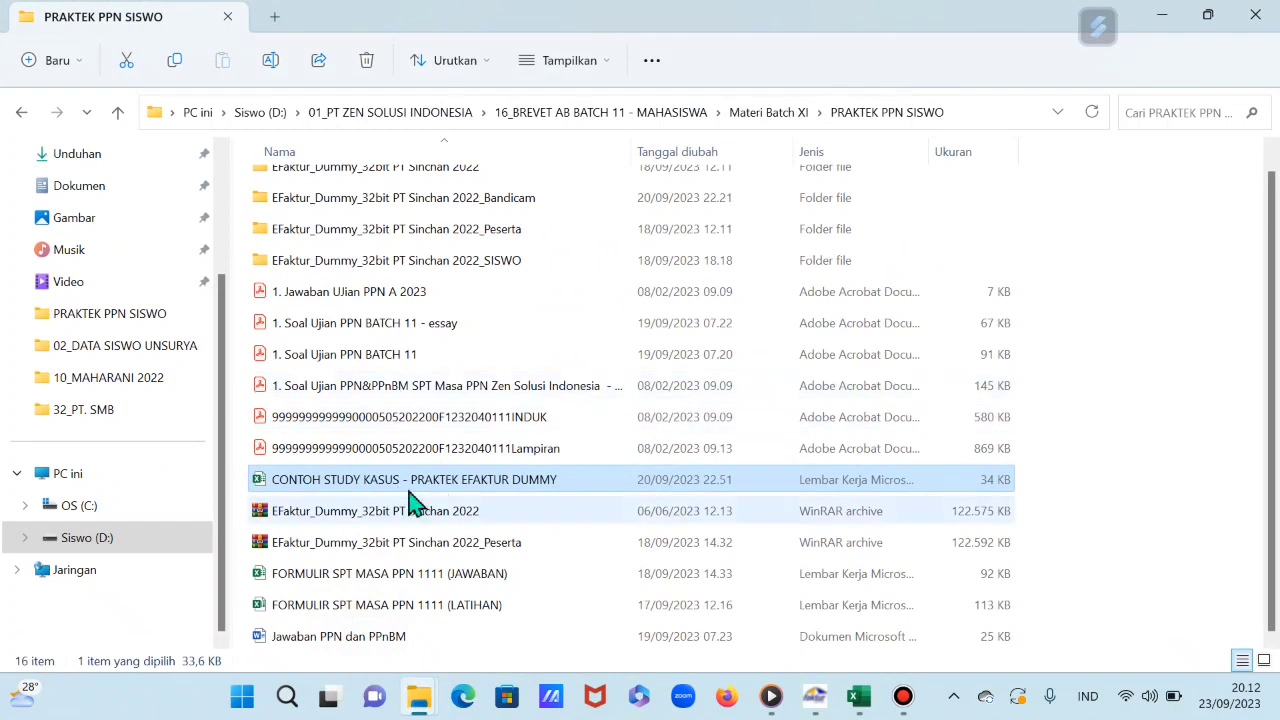
pyautogui.click(425, 180)
pyautogui.doubleClick(425, 185)
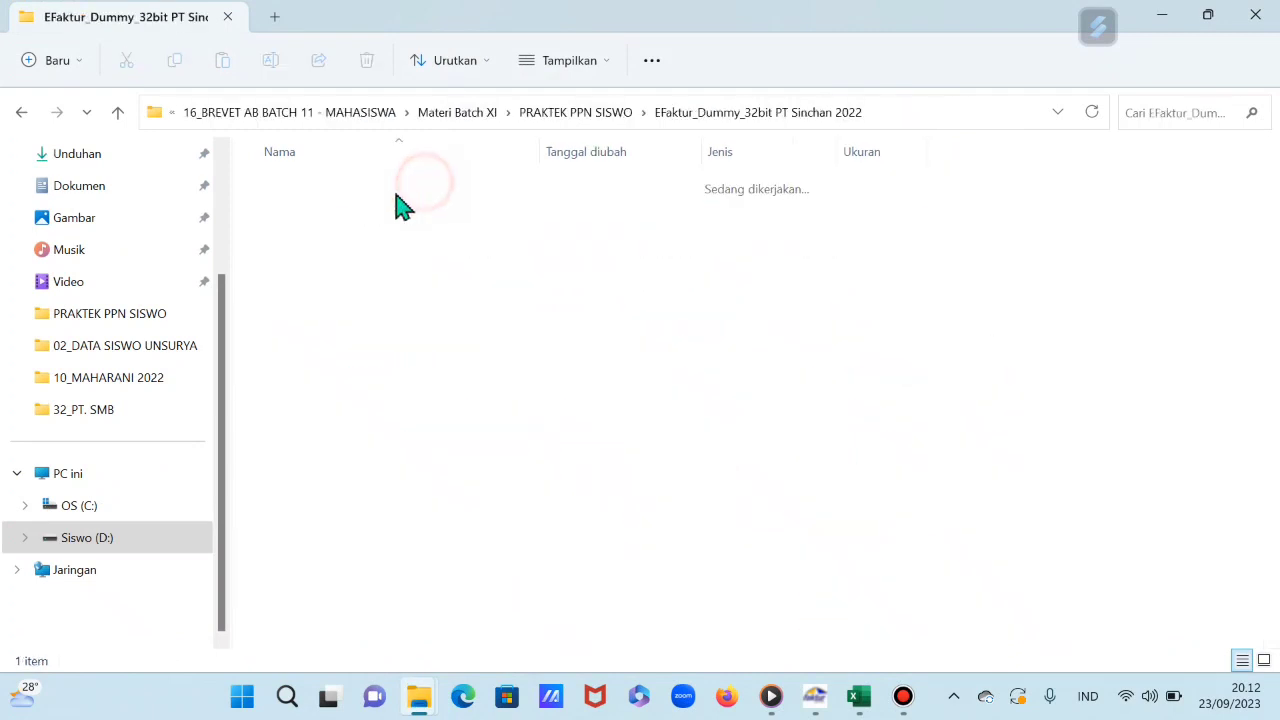
pyautogui.doubleClick(346, 188)
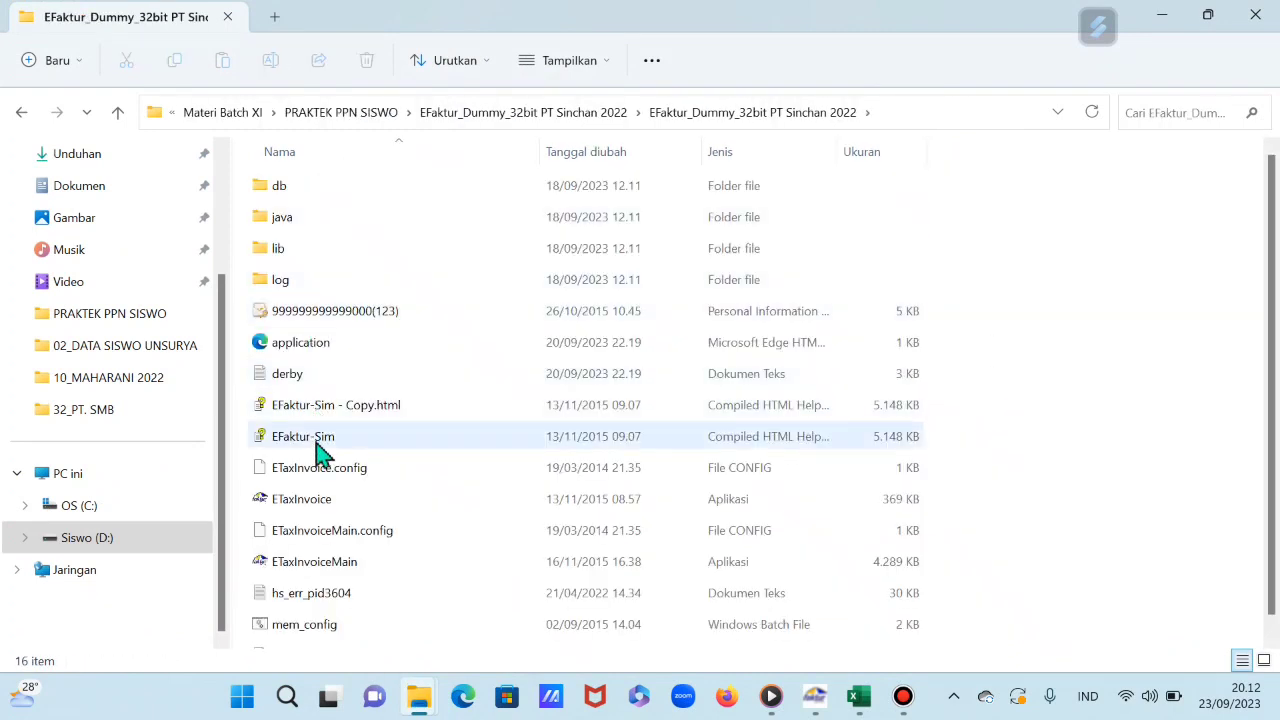
pyautogui.scroll(-1, 314, 530)
pyautogui.click(305, 645)
pyautogui.doubleClick(302, 641)
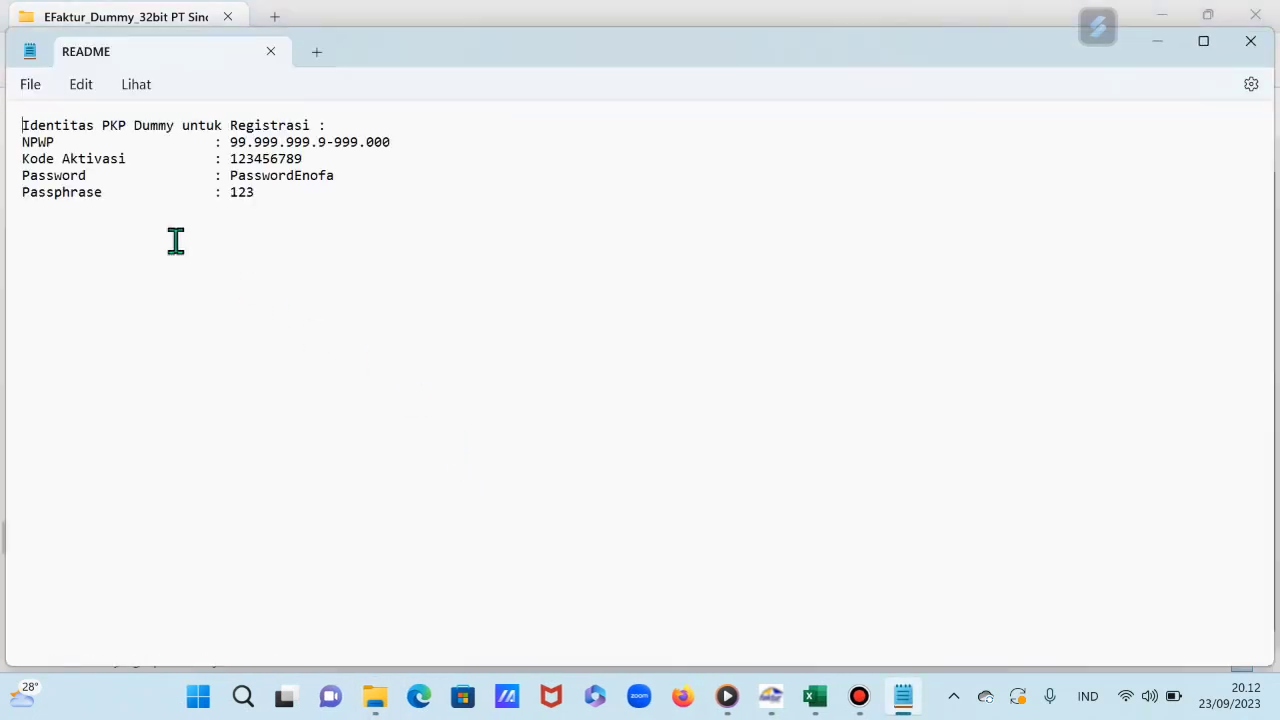
pyautogui.click(1160, 42)
pyautogui.click(1160, 16)
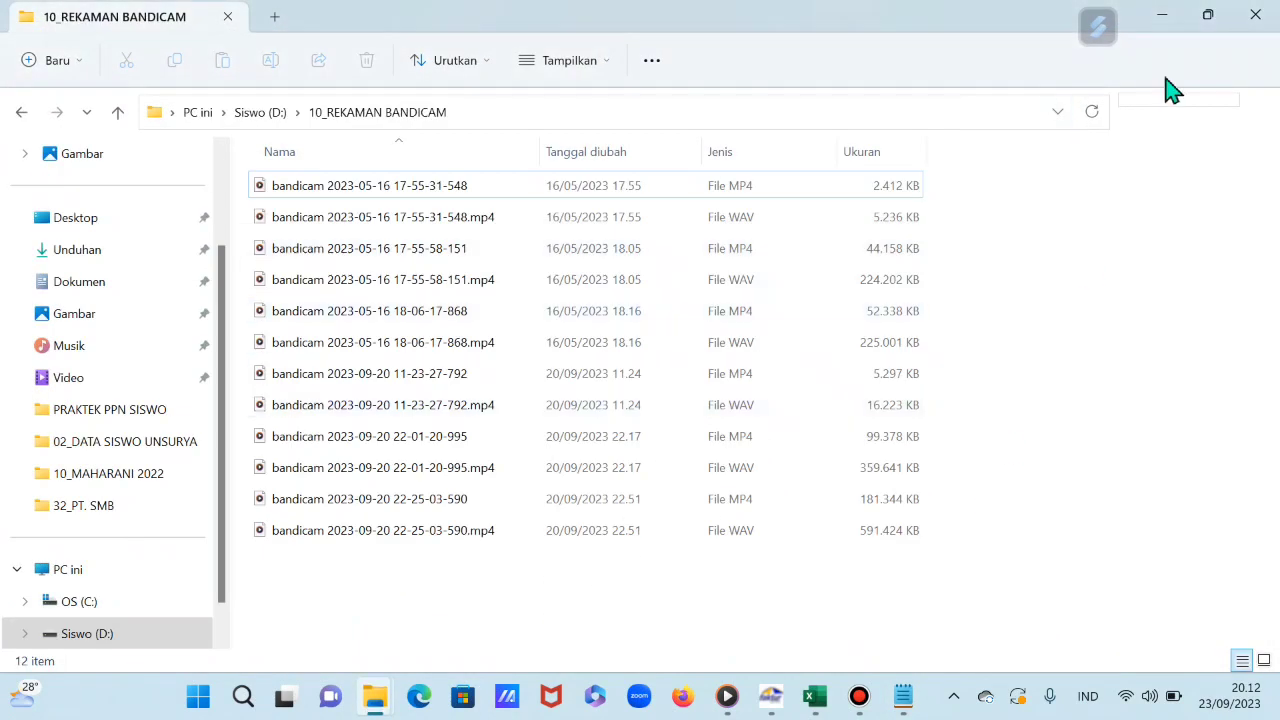
pyautogui.click(1162, 16)
# Step: Enter the certificate passphrase, save the updated certificate path, and start the login captcha
pyautogui.click(666, 360)
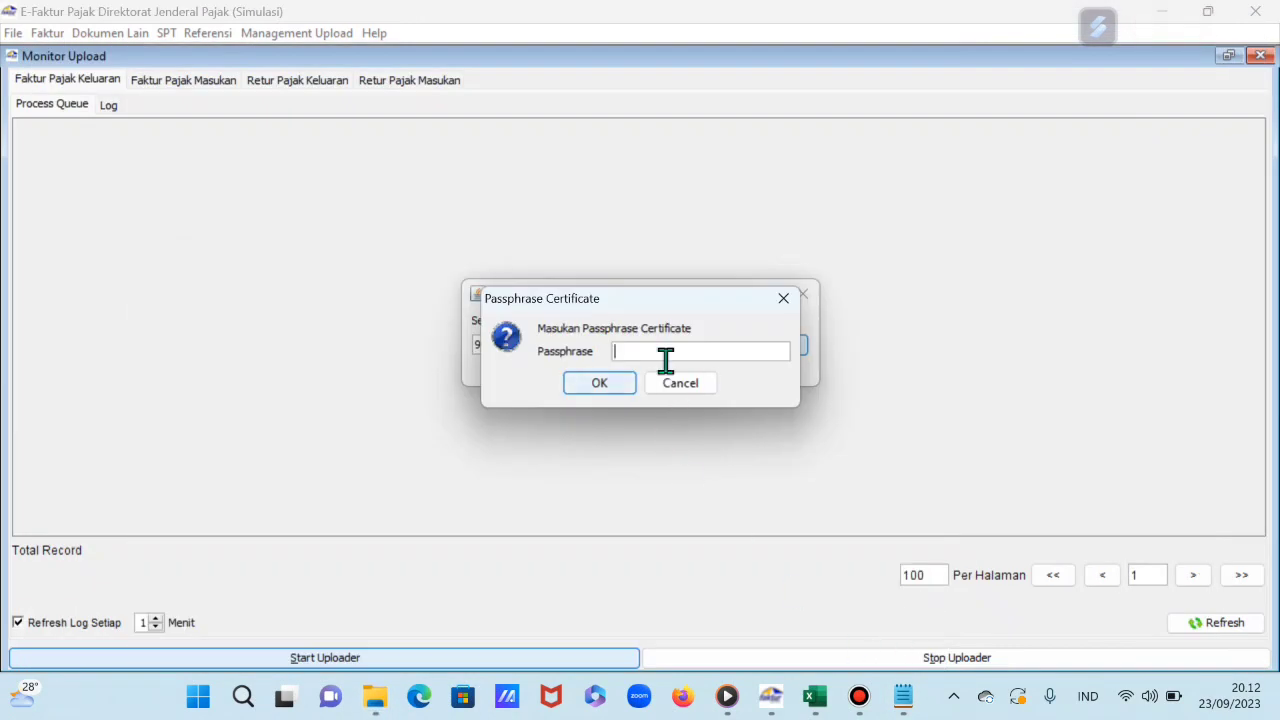
pyautogui.write('123')
pyautogui.click(620, 388)
pyautogui.click(592, 378)
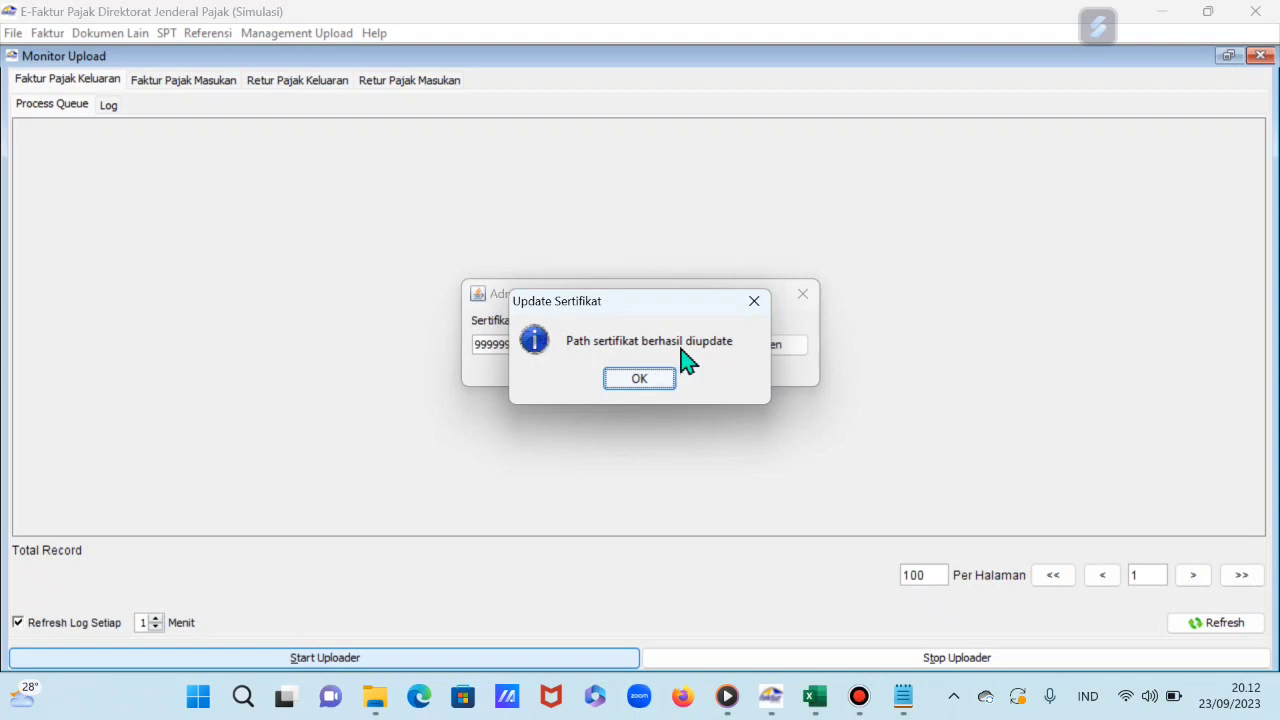
pyautogui.click(640, 380)
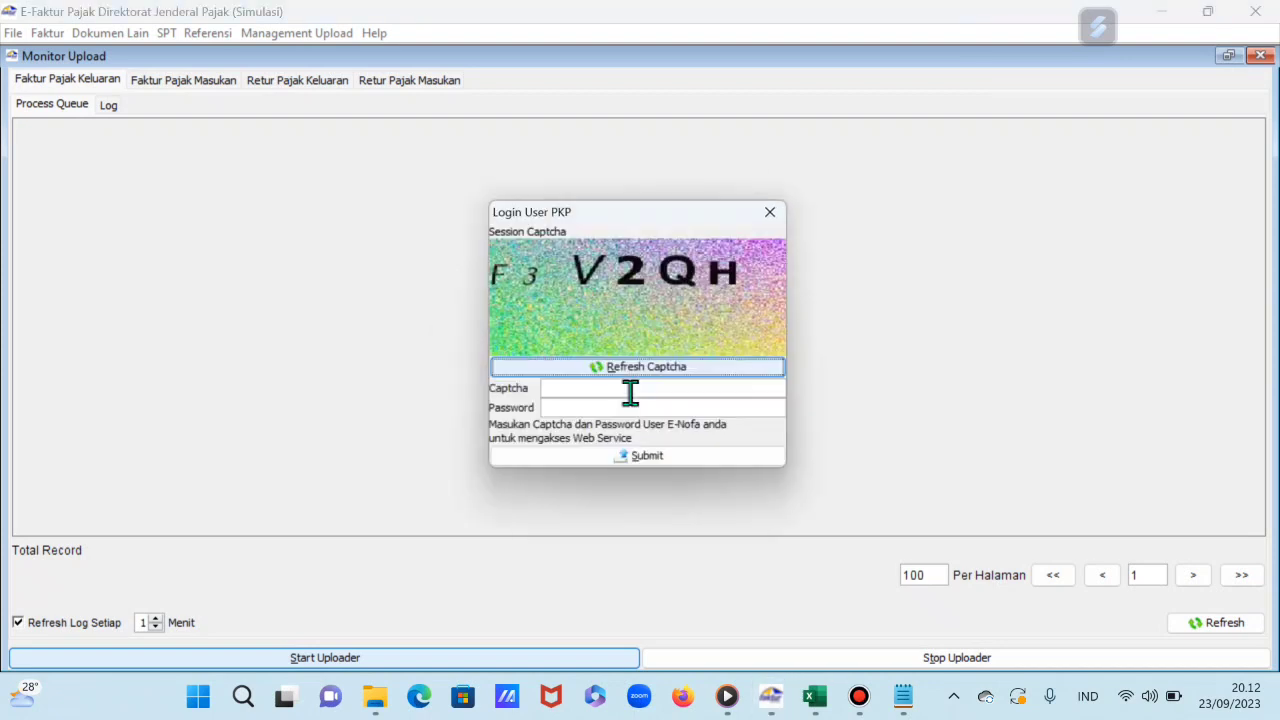
pyautogui.click(632, 390)
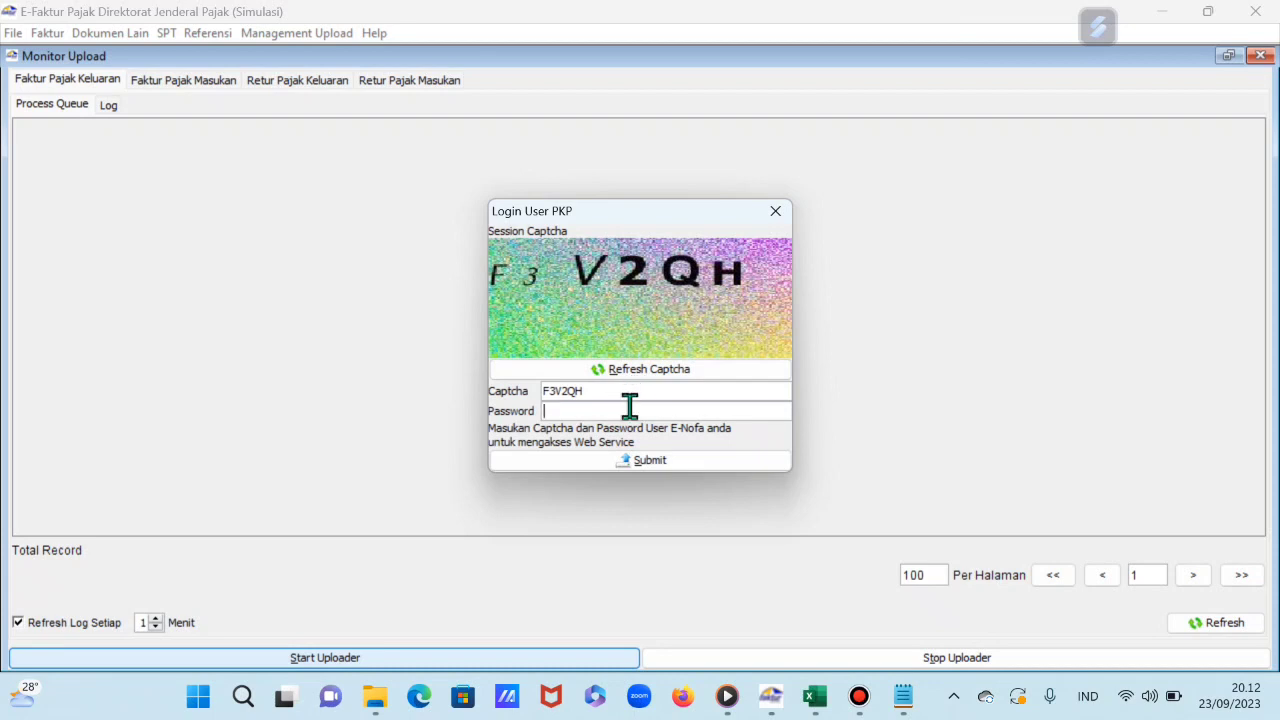
pyautogui.click(905, 708)
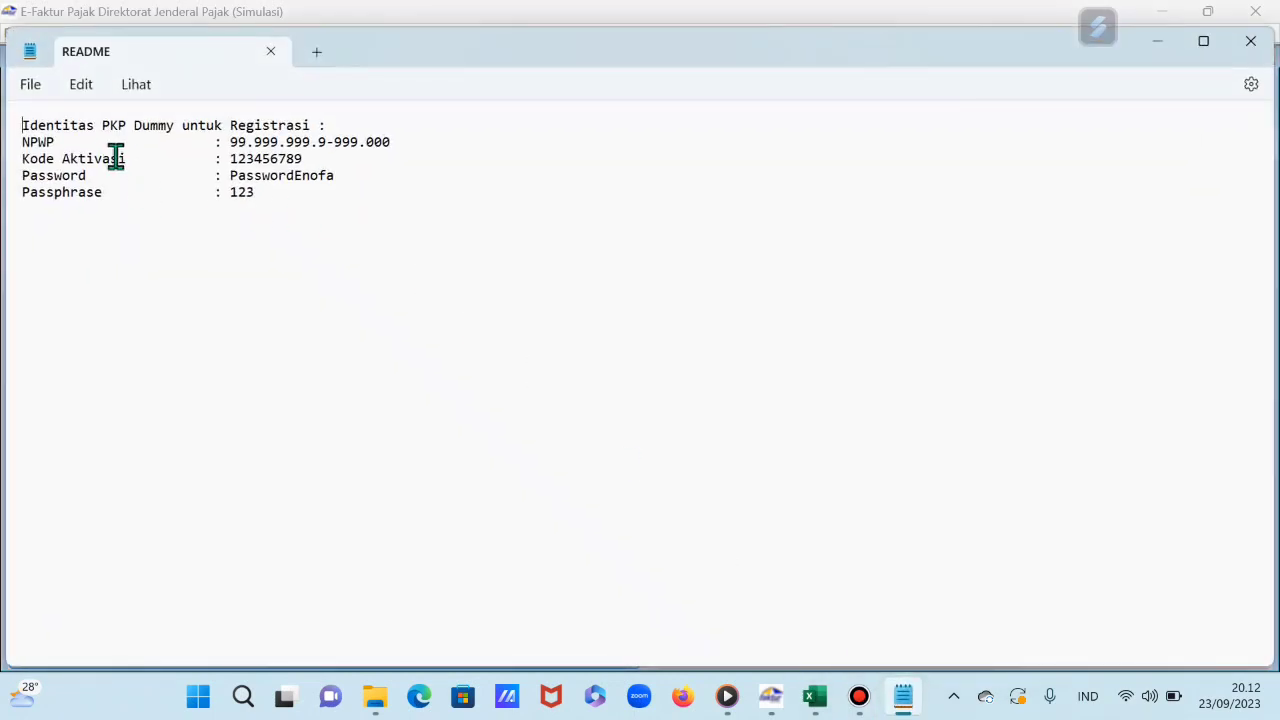
# Step: Copy the dummy account password from README into the PKP login and submit it
pyautogui.moveTo(225, 178); pyautogui.dragTo(337, 175)
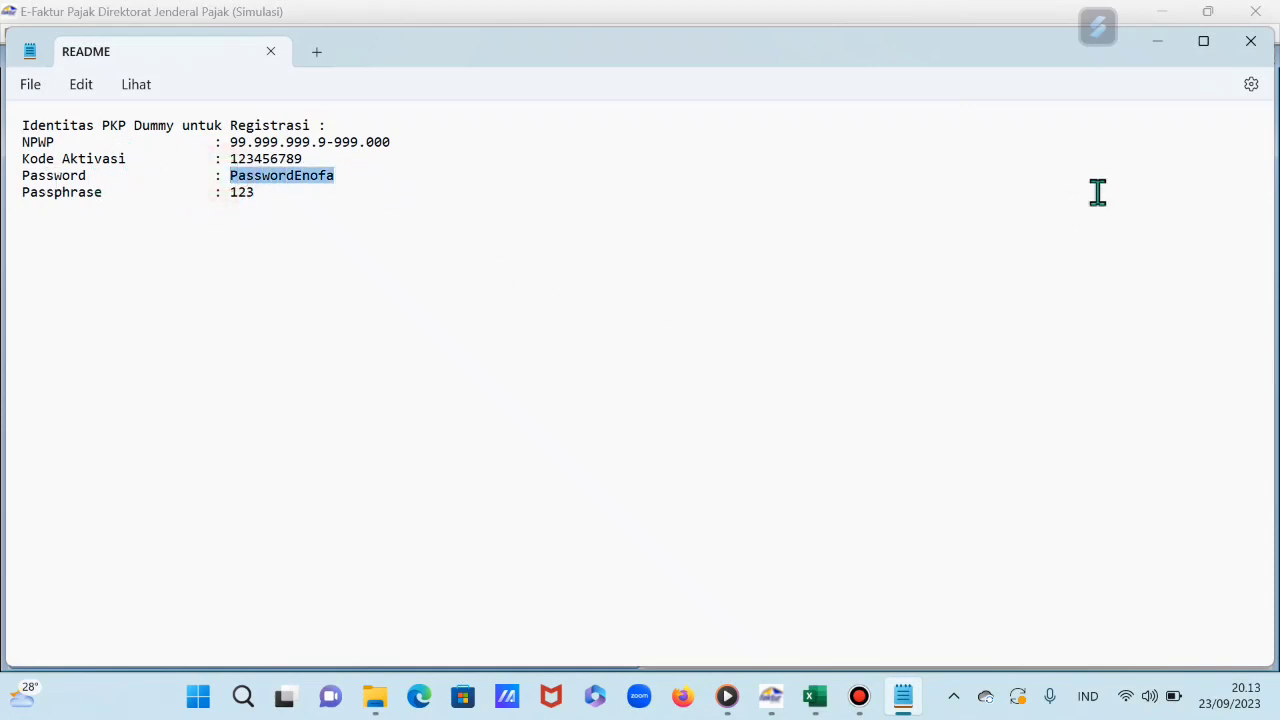
pyautogui.click(1171, 21)
pyautogui.click(691, 408)
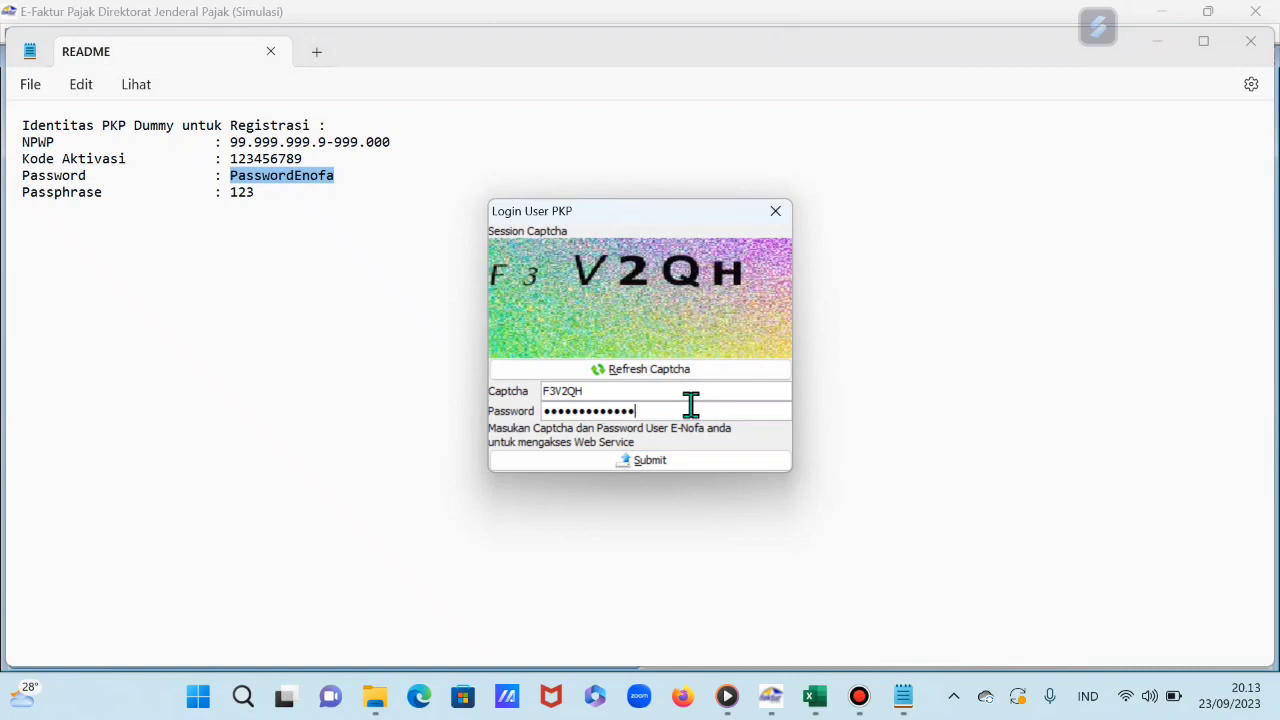
pyautogui.click(632, 465)
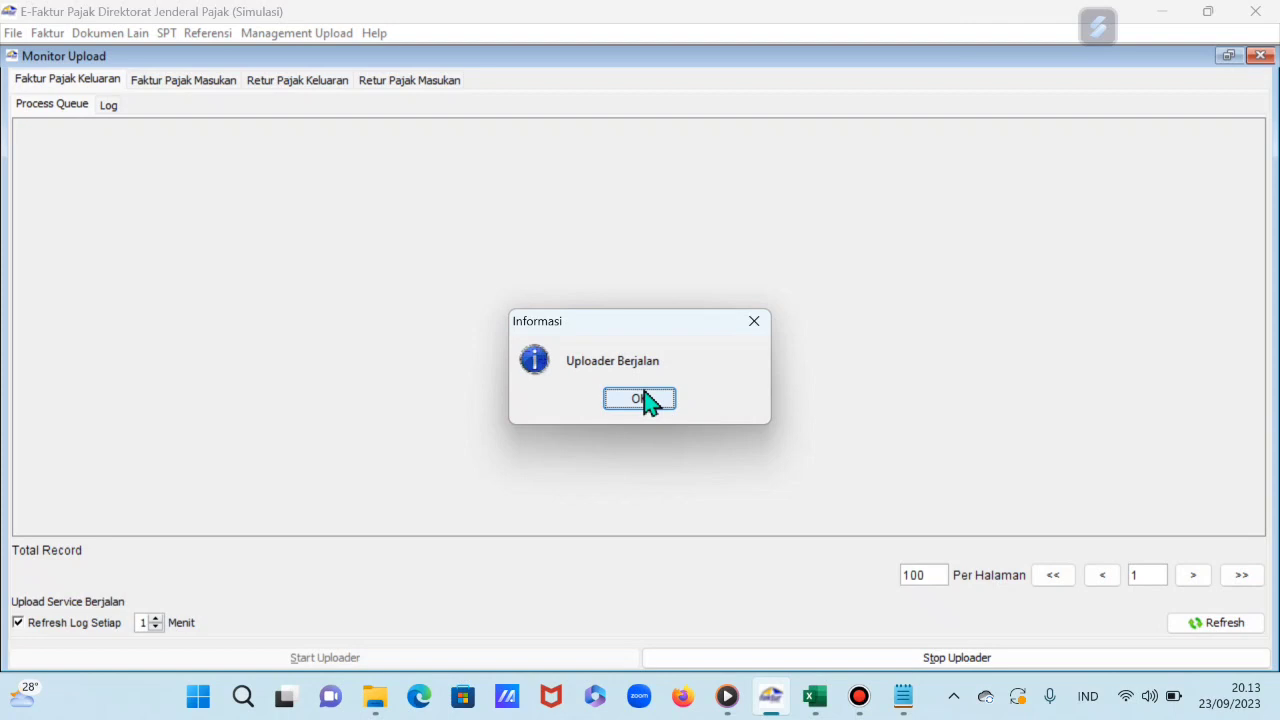
# Step: Dismiss the Uploader Berjalan notice, close Monitor Upload, and select the PT. SEROJA invoice
pyautogui.click(640, 400)
pyautogui.click(1261, 56)
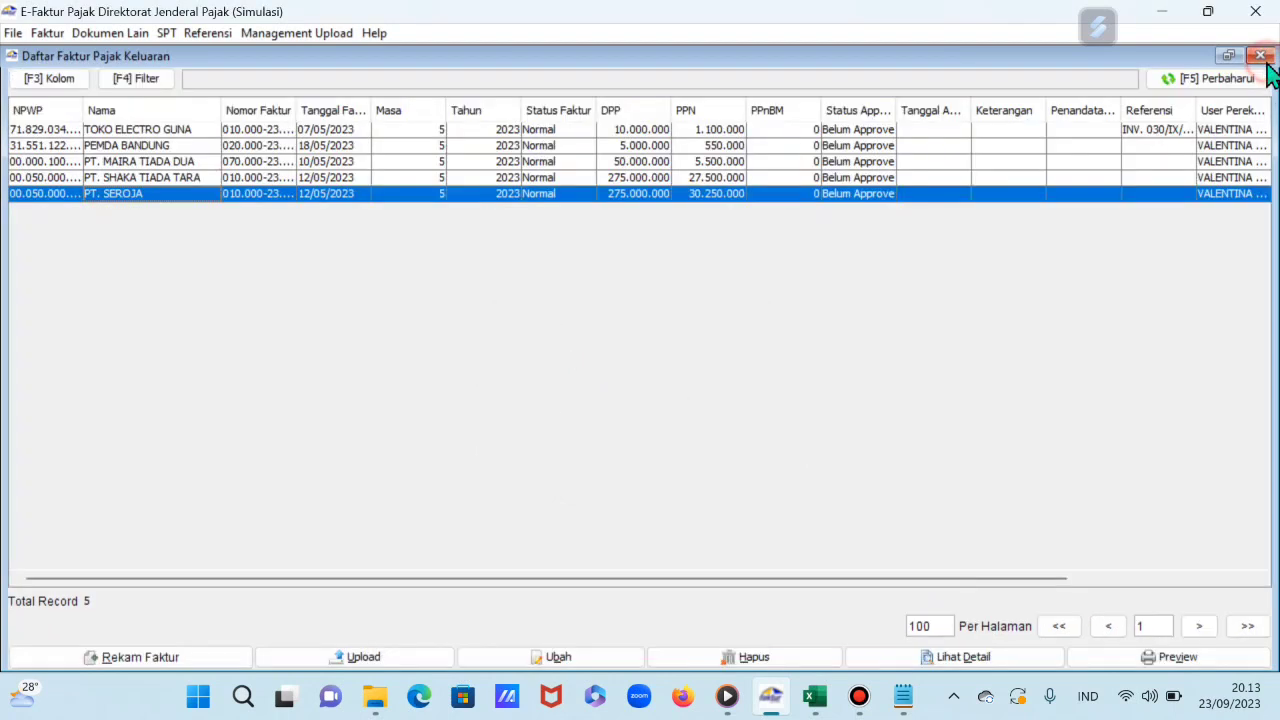
pyautogui.click(378, 180)
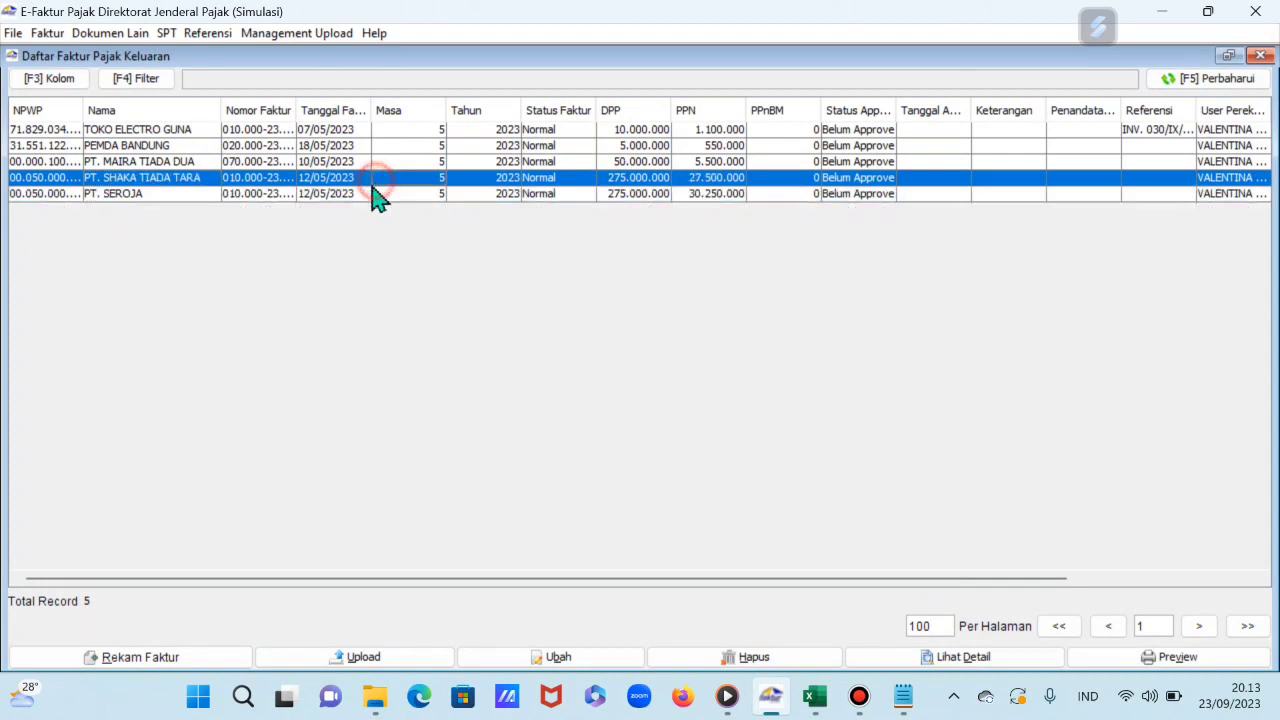
pyautogui.click(201, 196)
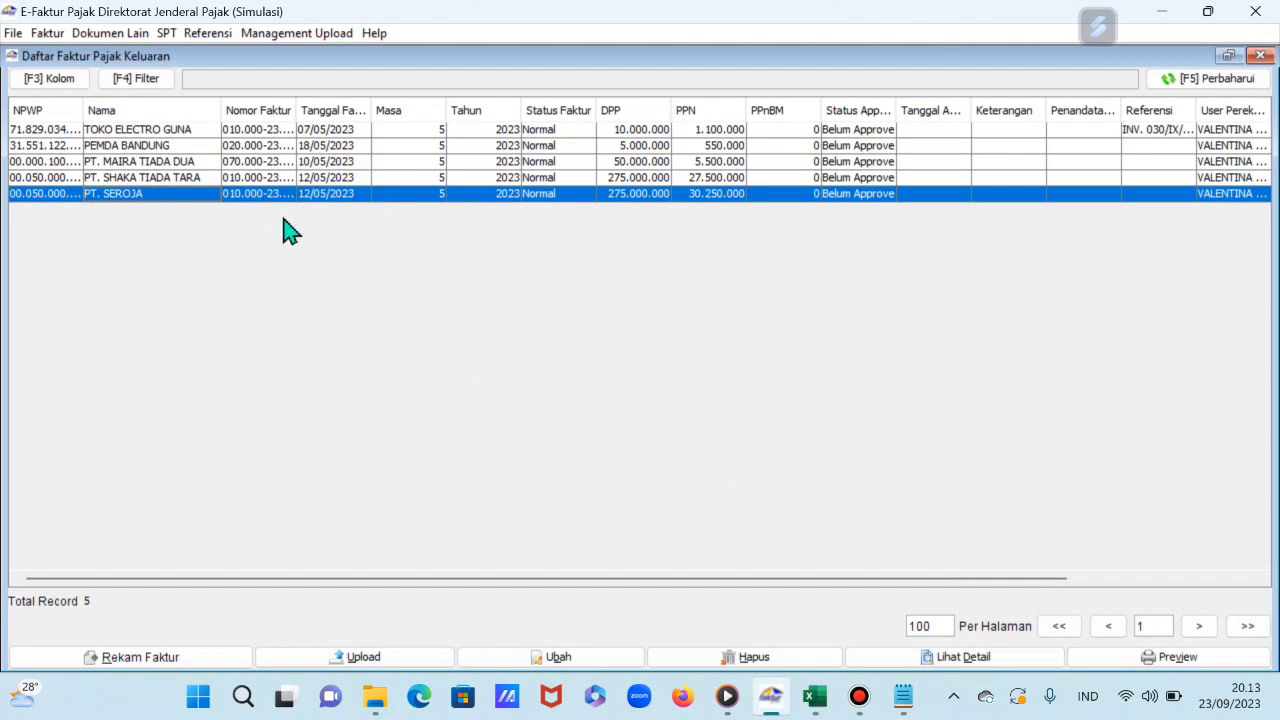
pyautogui.click(285, 178)
pyautogui.click(287, 196)
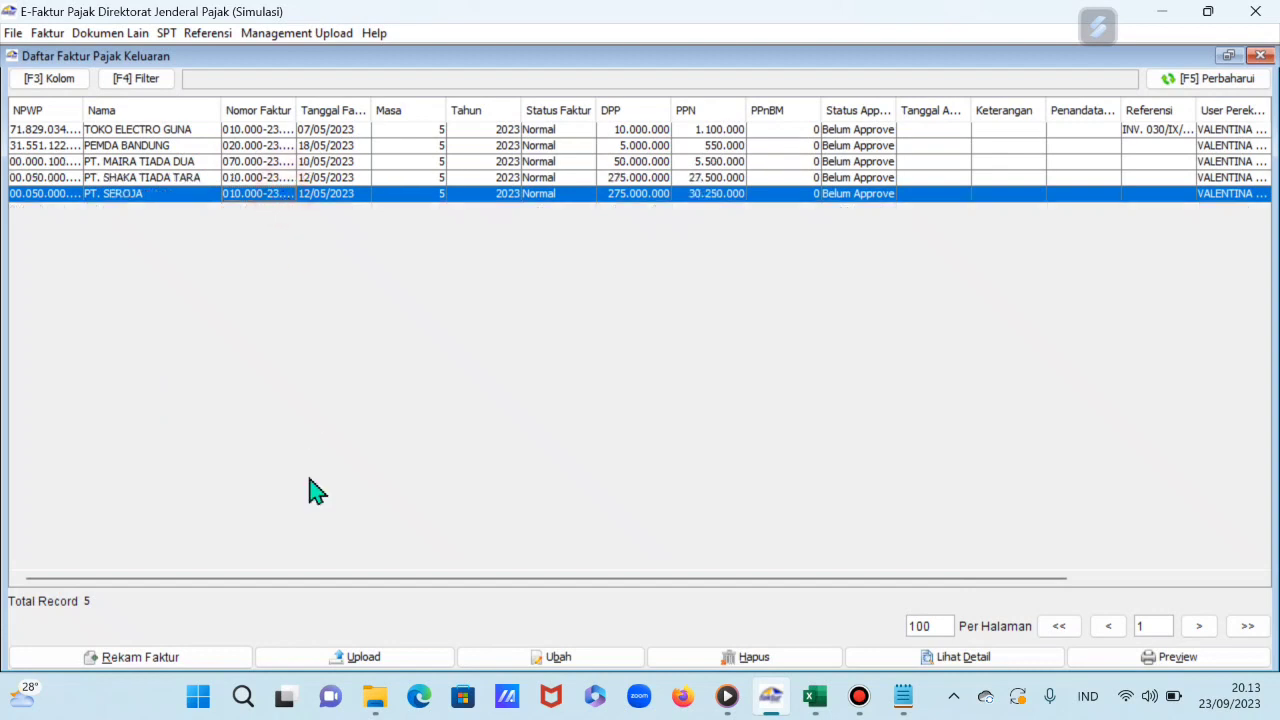
# Step: Upload the PT. SEROJA invoice, confirming and acknowledging the Siap Upload notice
pyautogui.click(389, 660)
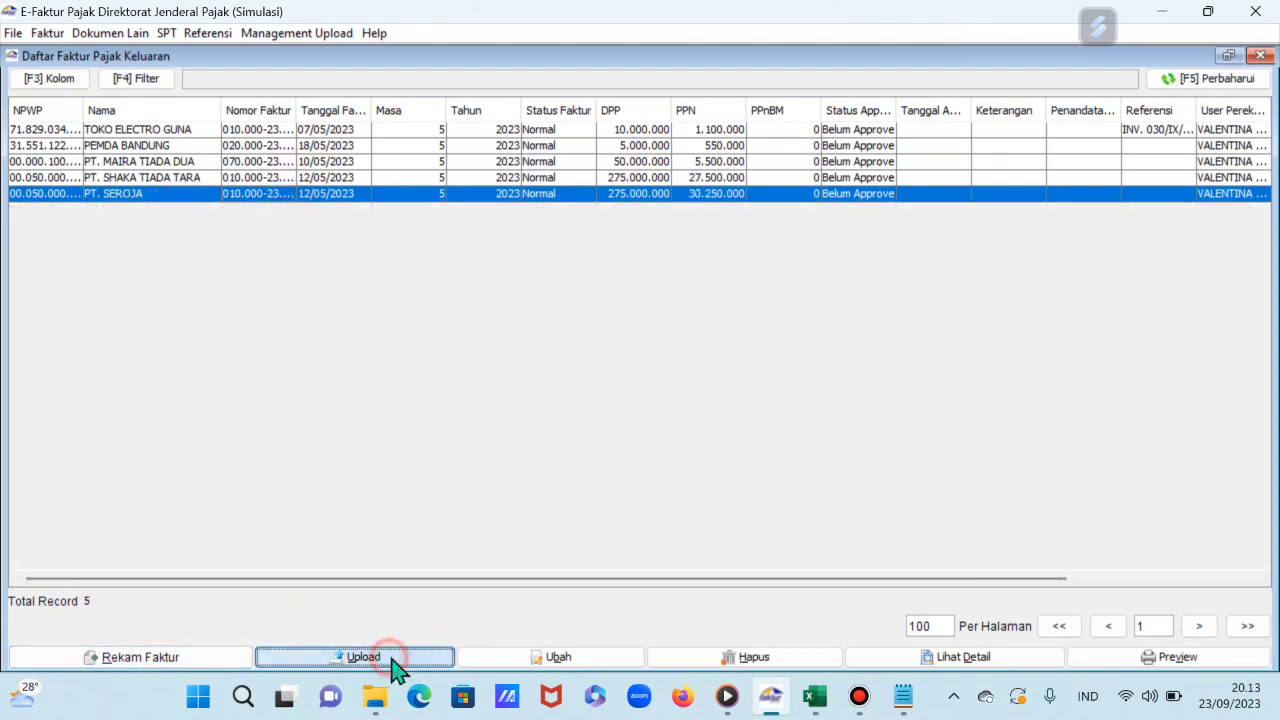
pyautogui.click(600, 418)
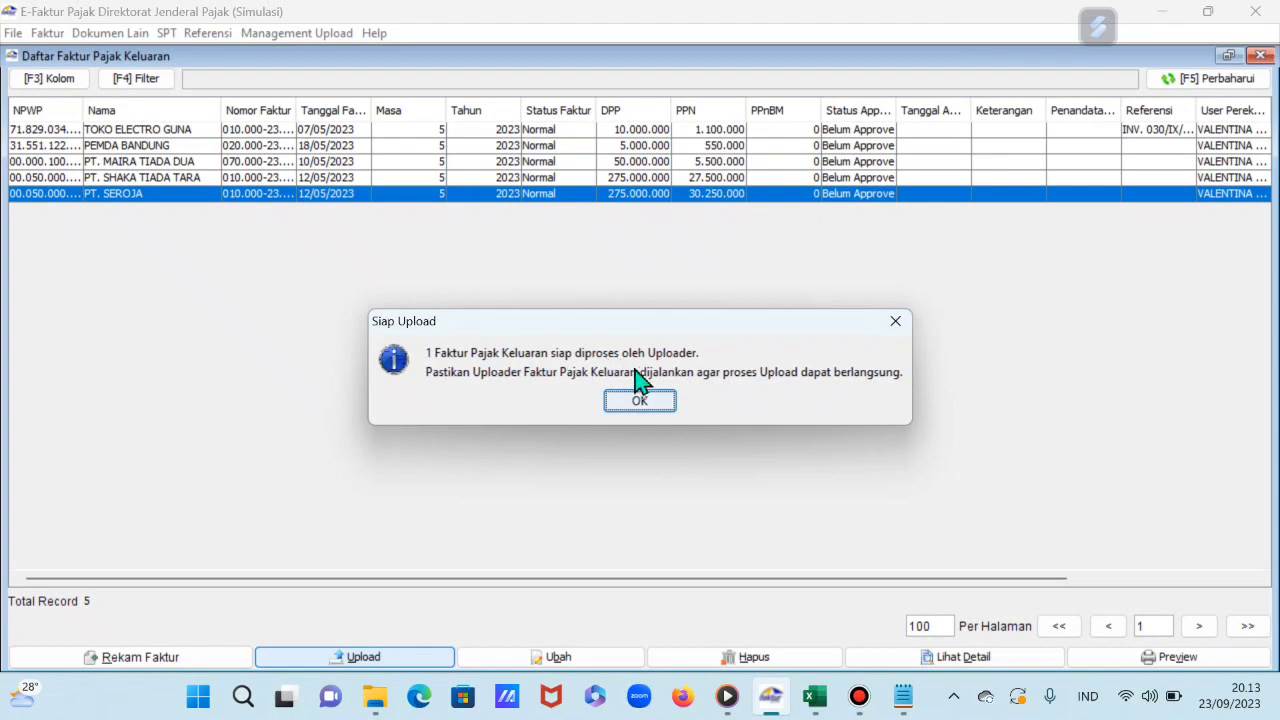
pyautogui.click(640, 401)
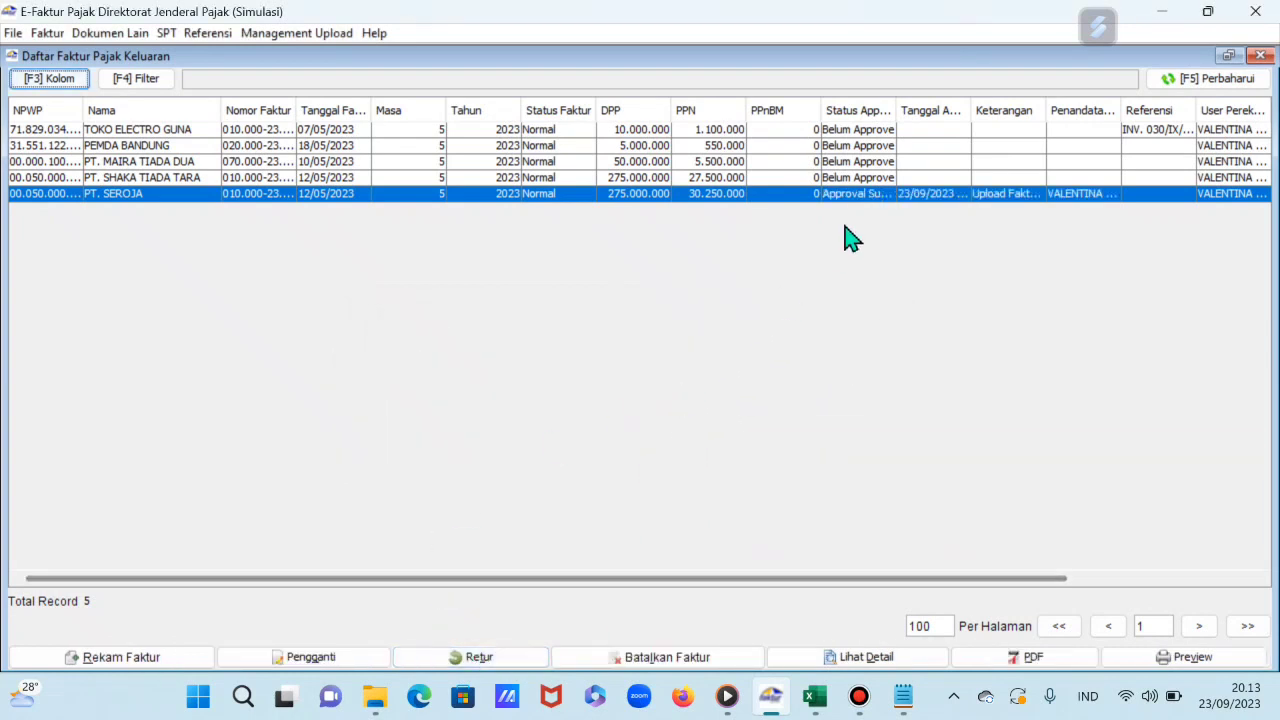
# Step: Narrow the PPnBM column, review the four unapproved invoices, and close the invoice list
pyautogui.moveTo(824, 104); pyautogui.dragTo(928, 107)
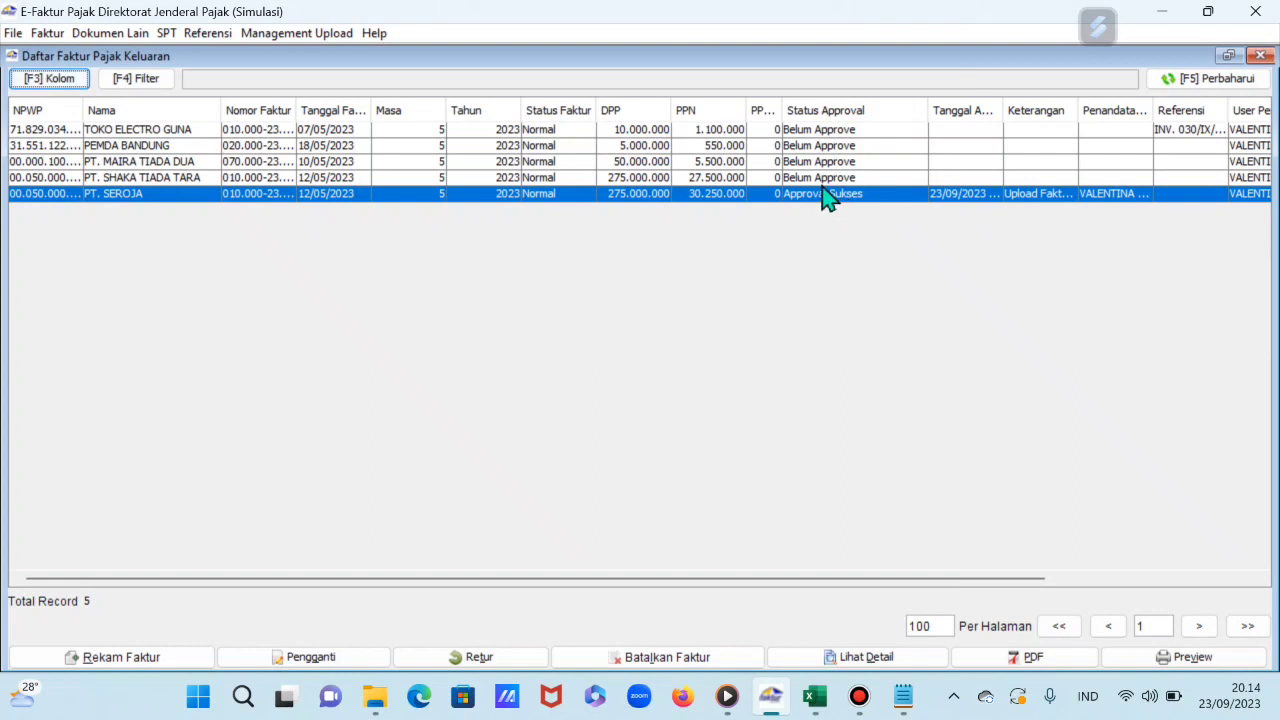
pyautogui.click(813, 134)
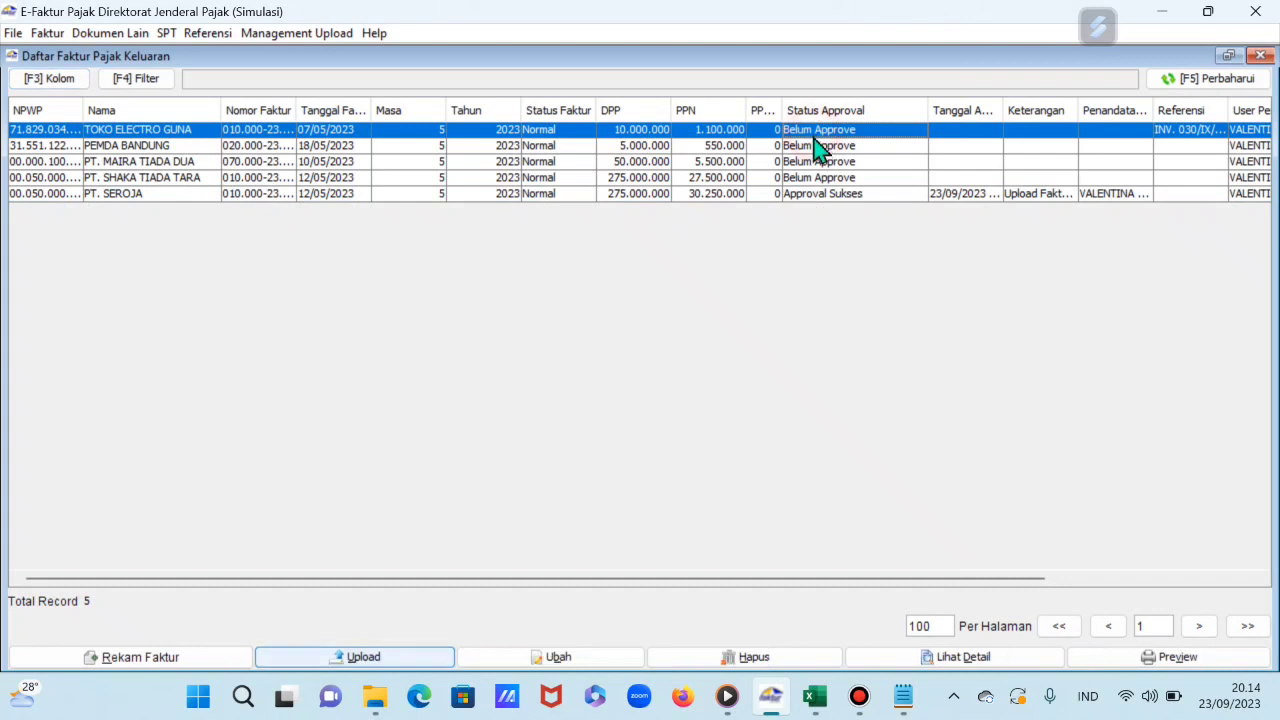
pyautogui.click(810, 147)
pyautogui.click(805, 164)
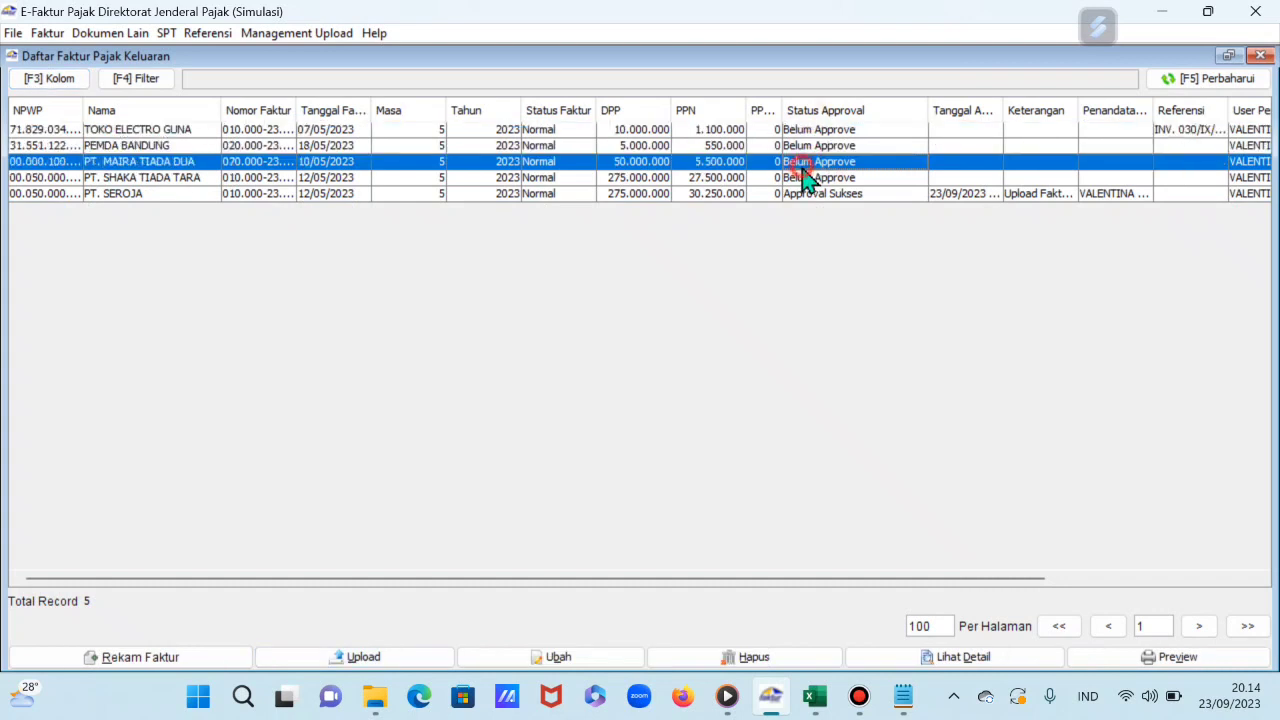
pyautogui.click(800, 178)
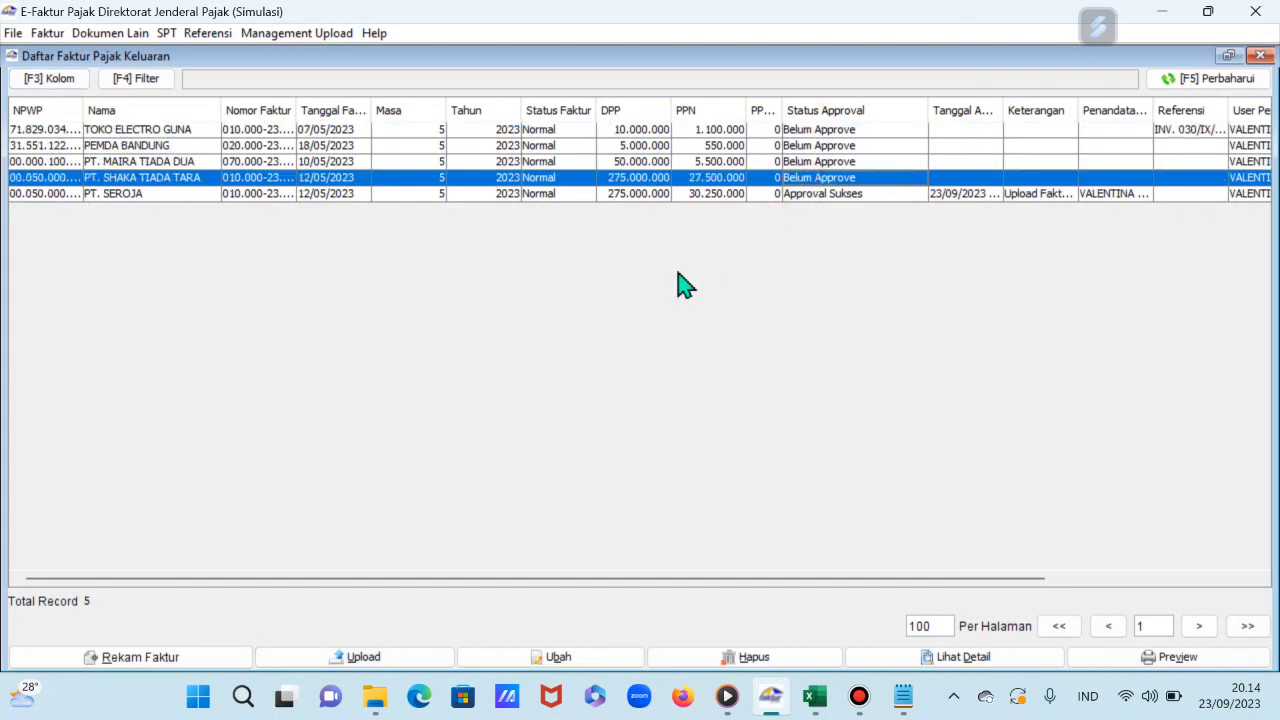
pyautogui.click(1262, 56)
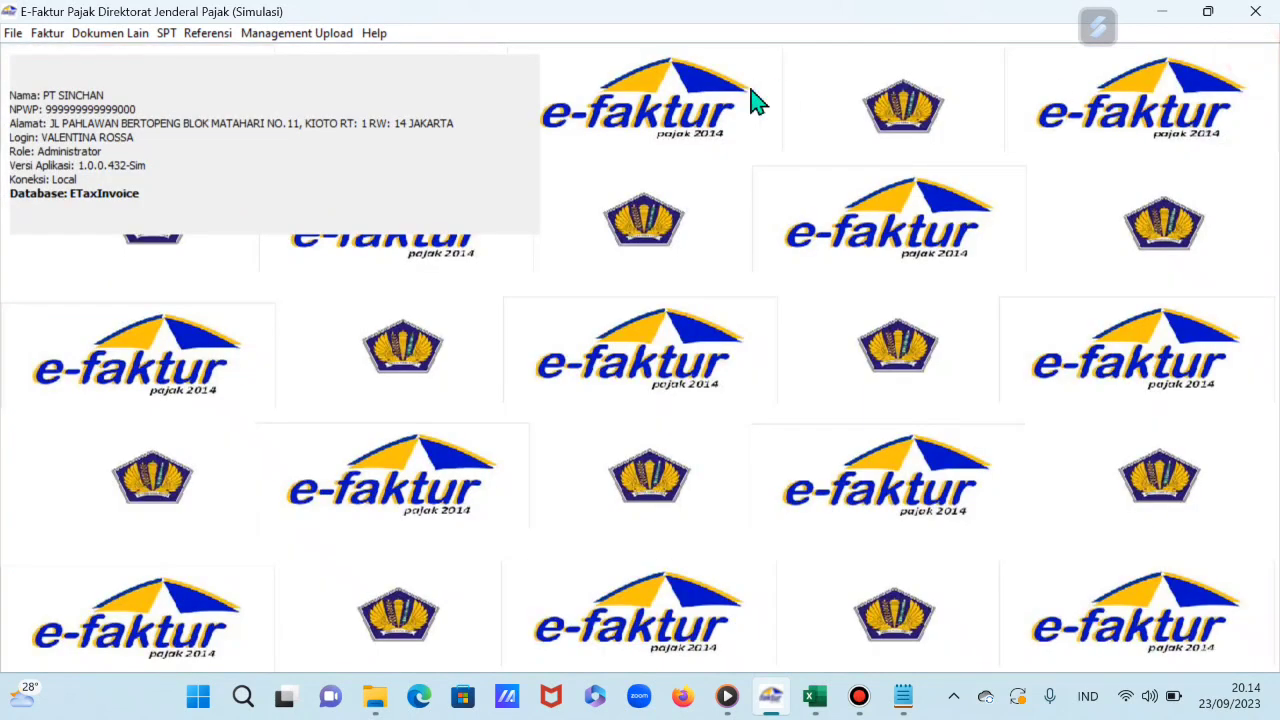
# Step: Review the PT. Seroja Indah return note transaction at D30 in the Excel case sheet
pyautogui.click(817, 700)
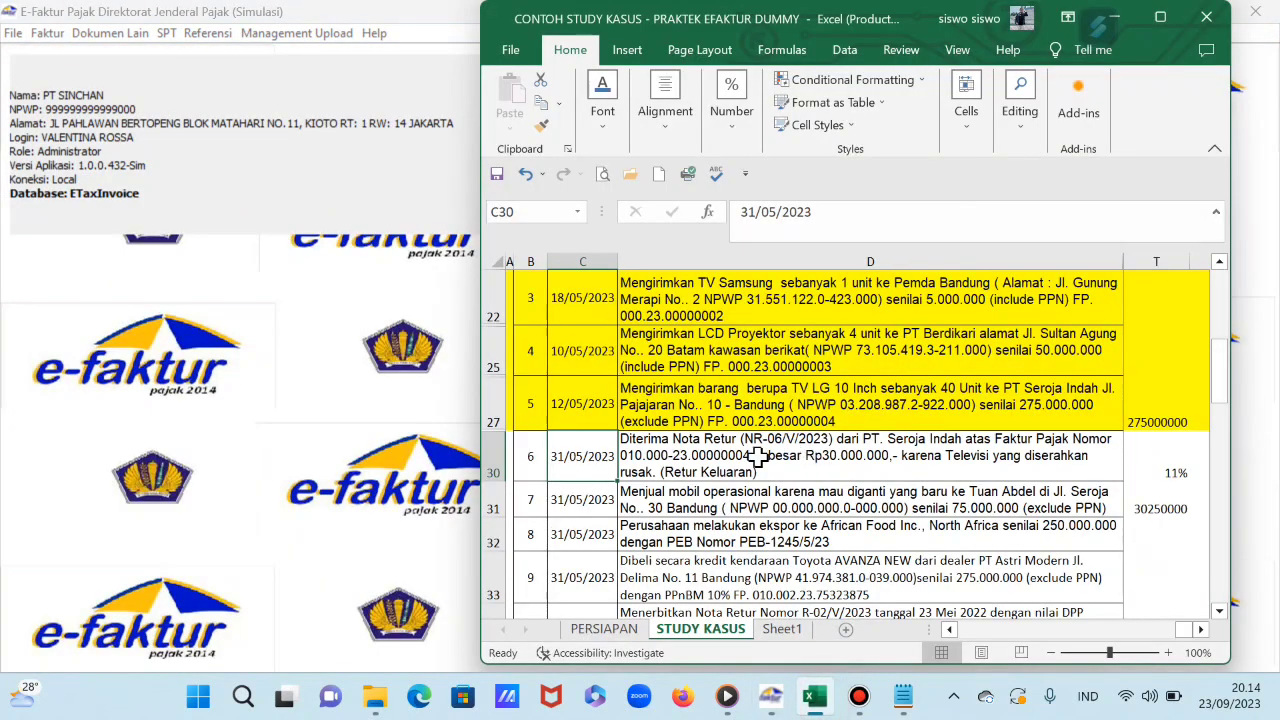
pyautogui.click(758, 456)
pyautogui.scroll(-2, 745, 462)
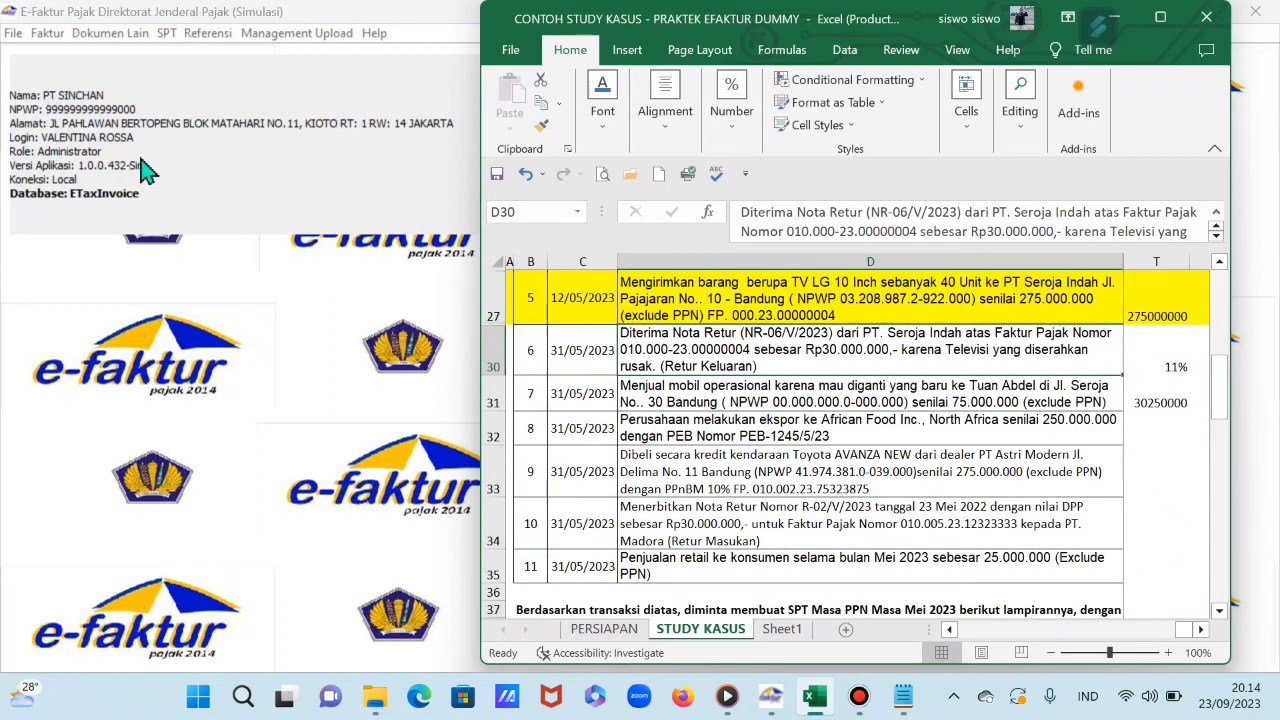
pyautogui.click(57, 43)
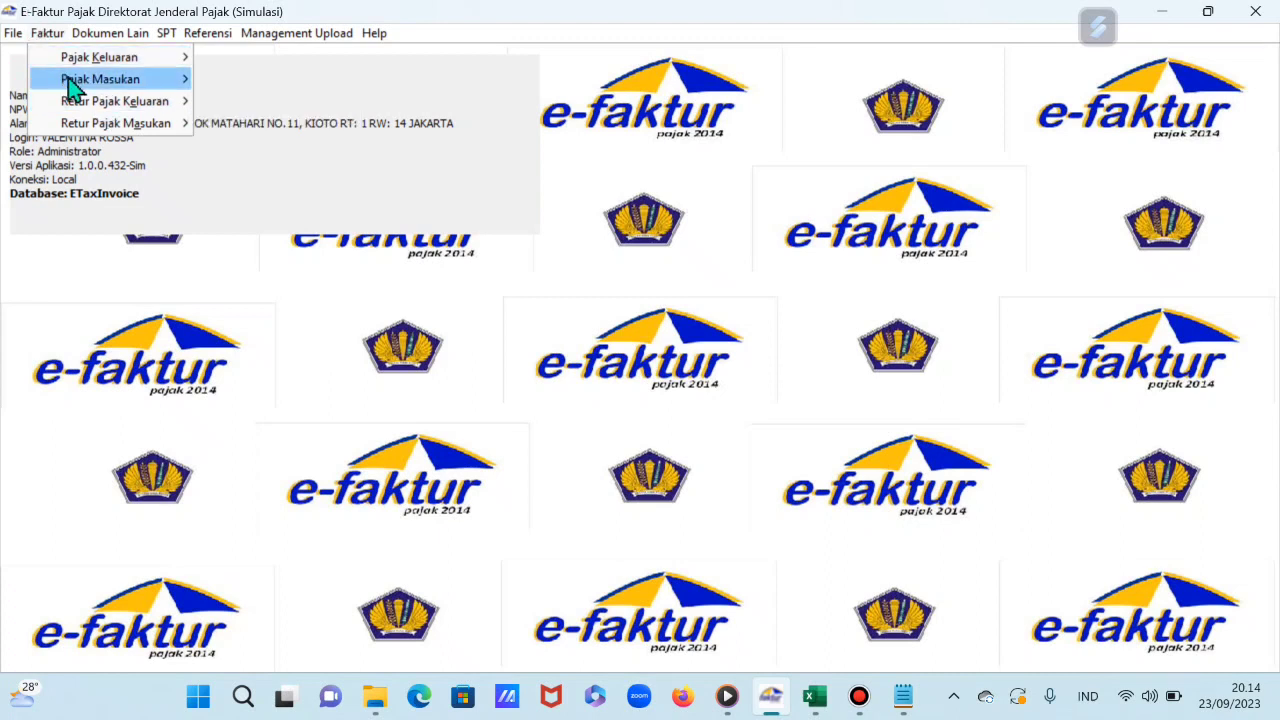
# Step: Start a new output tax return note and pick PT. SEROJA as its counterparty
pyautogui.moveTo(90, 110)
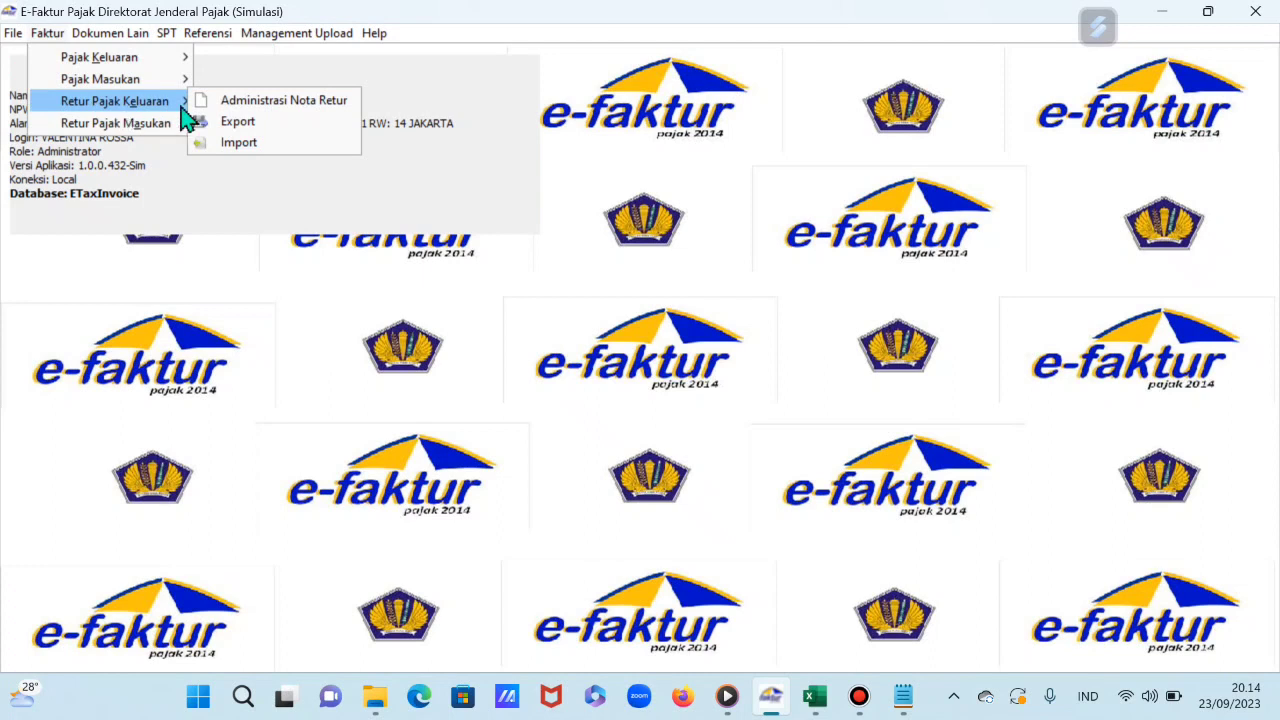
pyautogui.click(277, 103)
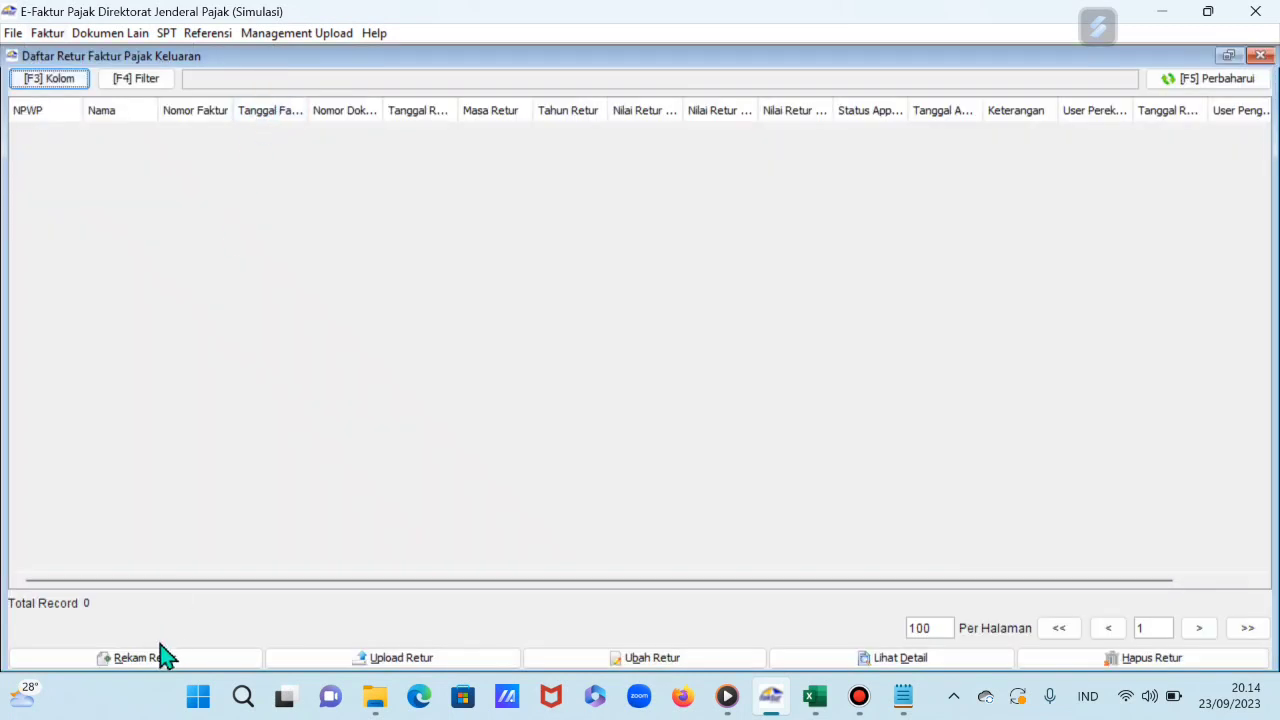
pyautogui.click(152, 660)
pyautogui.moveTo(700, 80); pyautogui.dragTo(467, 102)
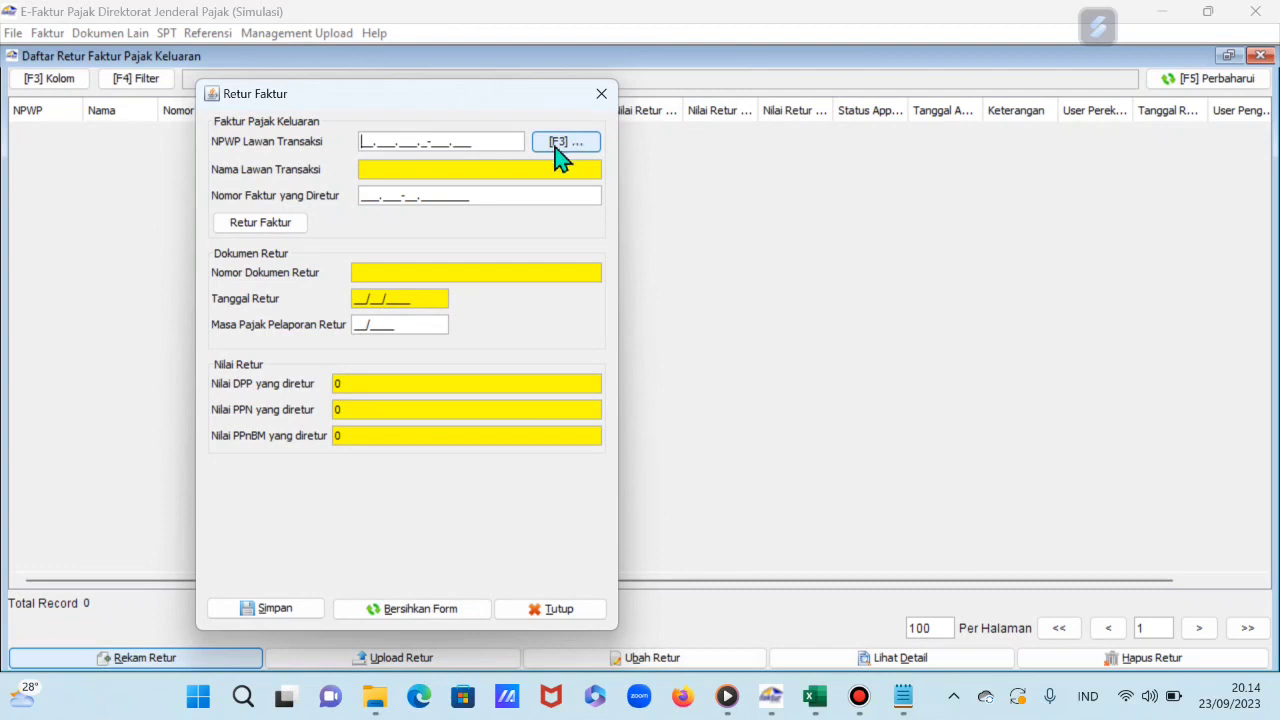
pyautogui.click(584, 150)
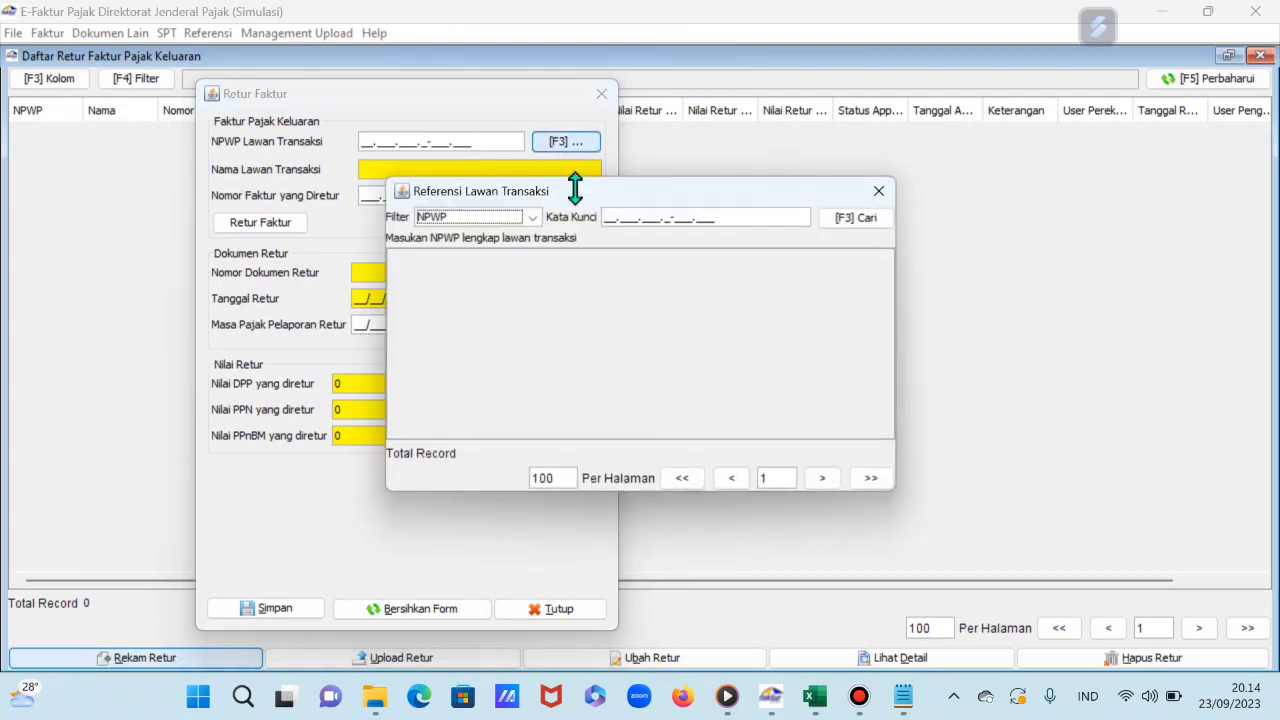
pyautogui.click(862, 220)
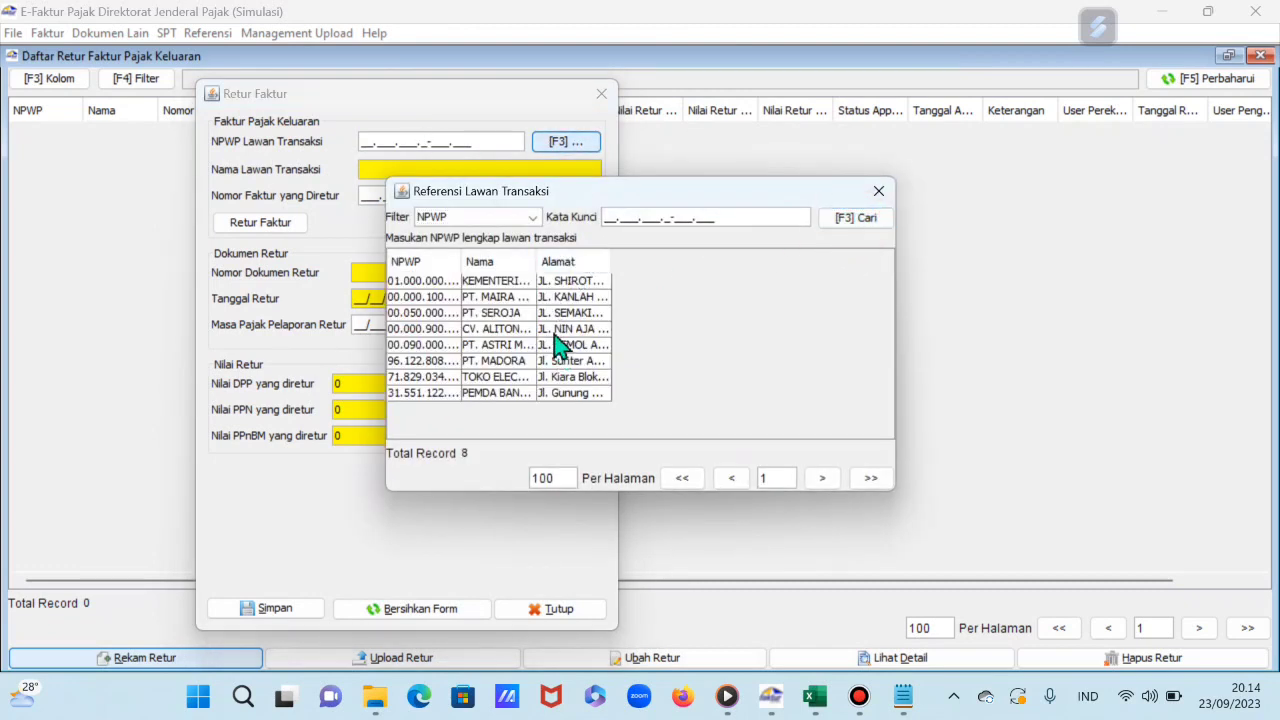
pyautogui.moveTo(536, 261); pyautogui.dragTo(596, 292)
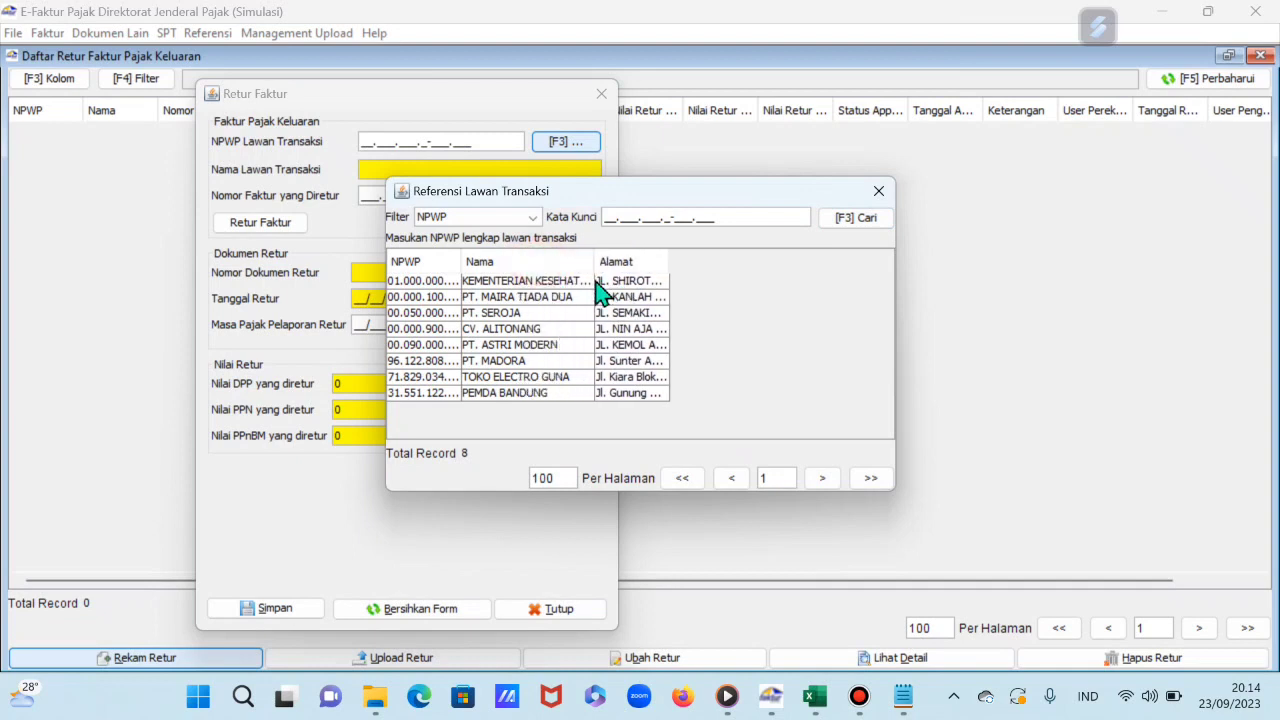
pyautogui.doubleClick(503, 313)
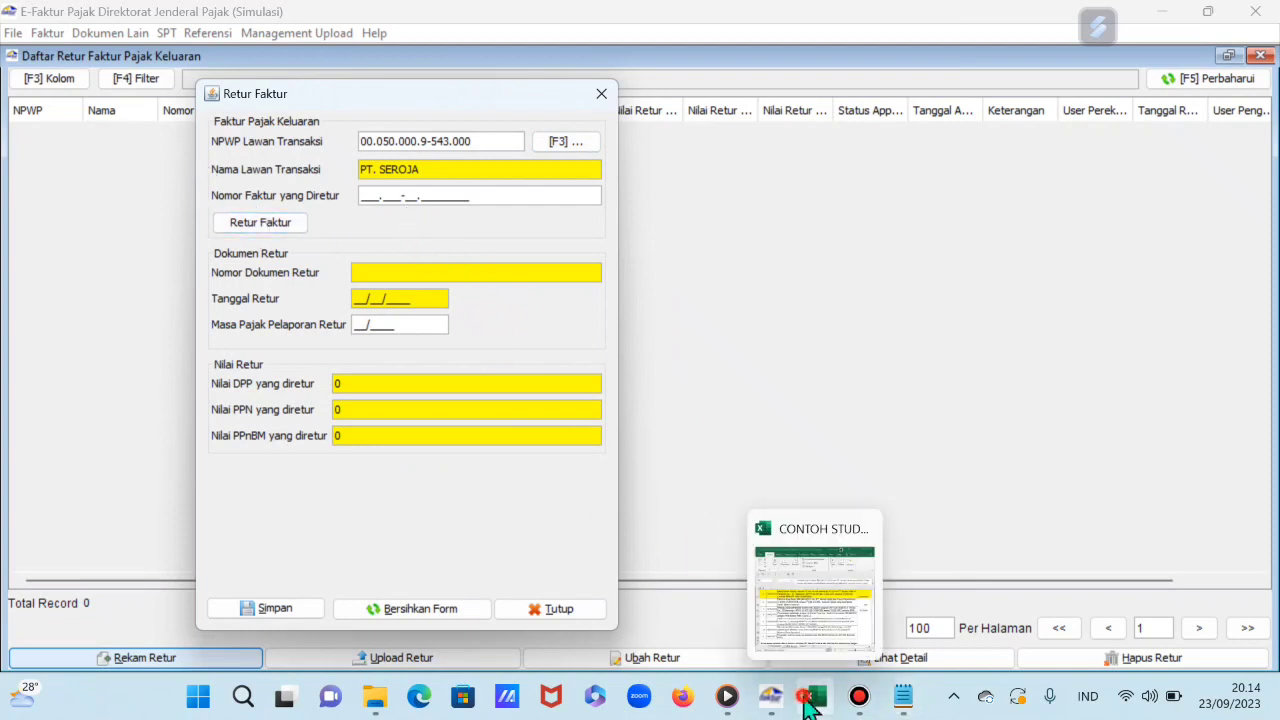
# Step: Enter returned invoice number 010.000-23.00000005 from transaction 6 in the workbook
pyautogui.click(808, 696)
pyautogui.moveTo(795, 18); pyautogui.dragTo(906, 30)
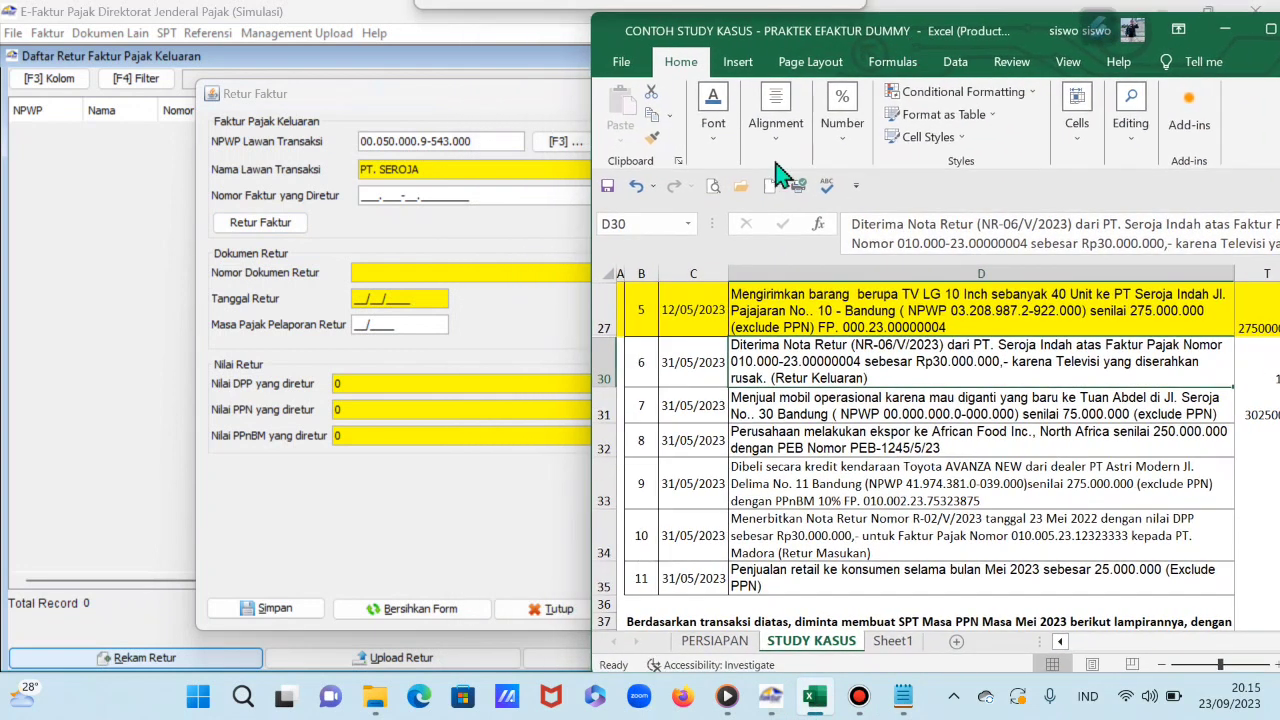
pyautogui.click(372, 196)
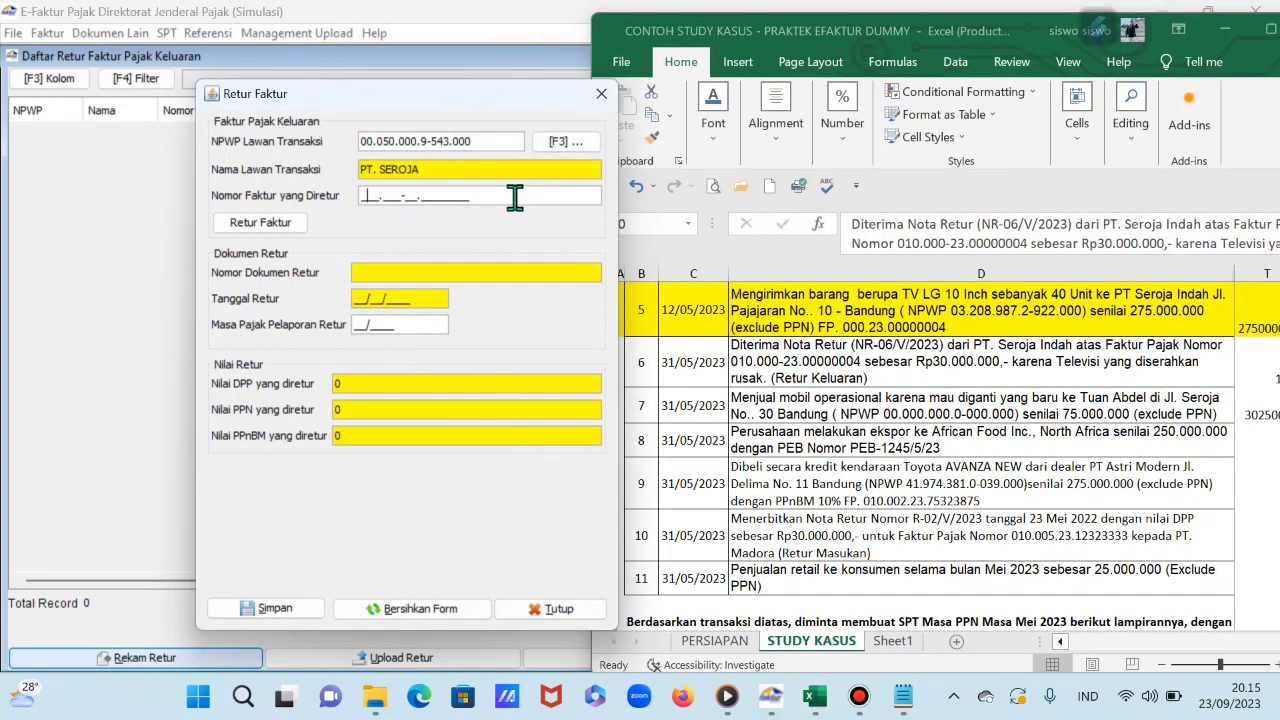
pyautogui.click(779, 362)
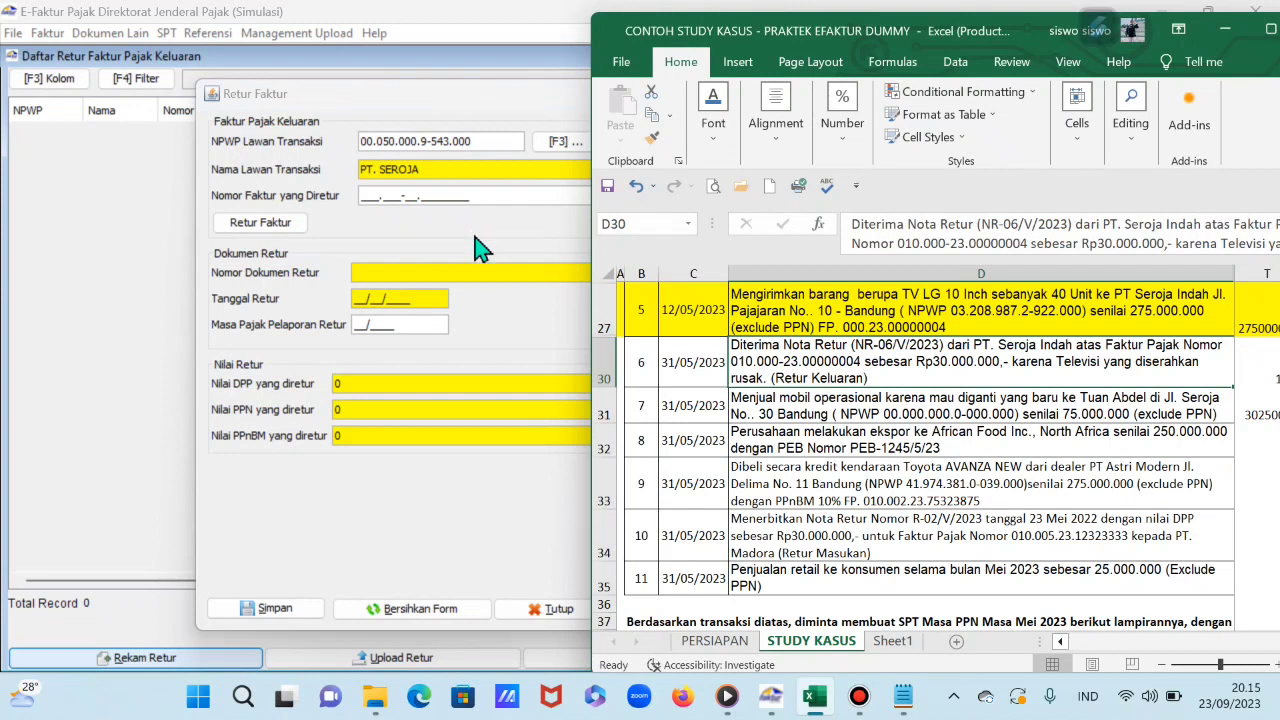
pyautogui.click(365, 198)
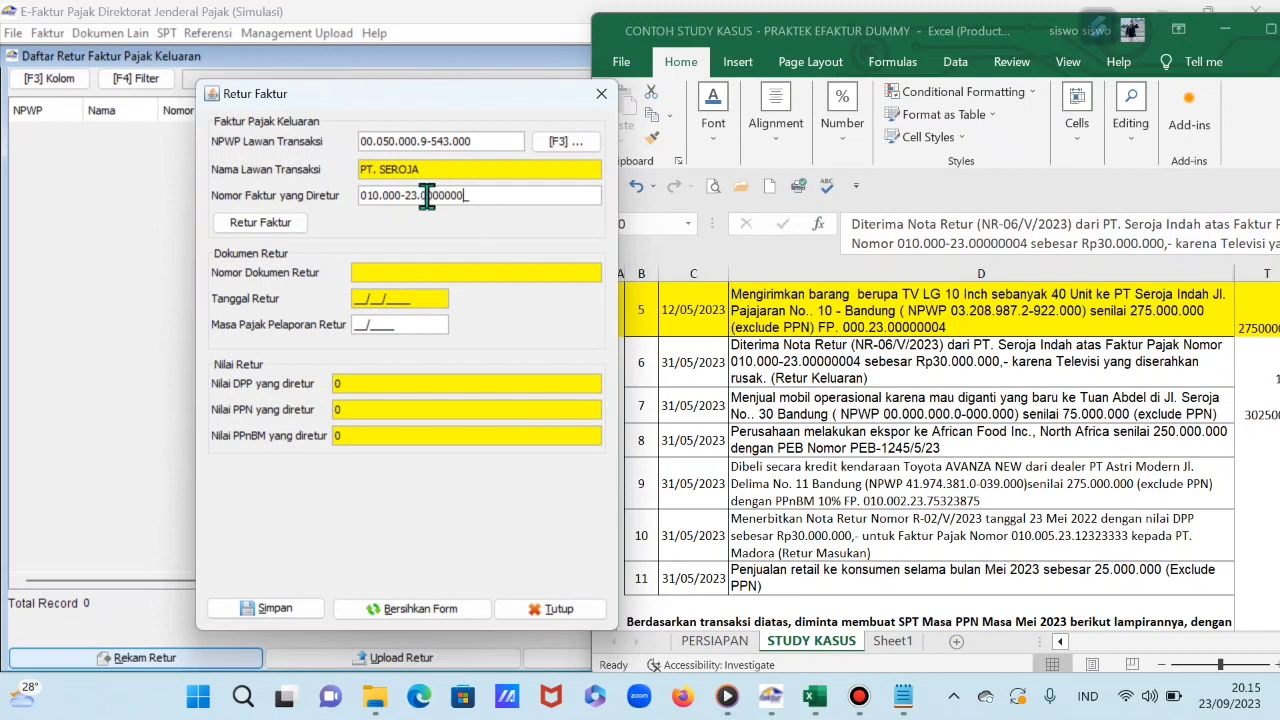
pyautogui.press('Tab')
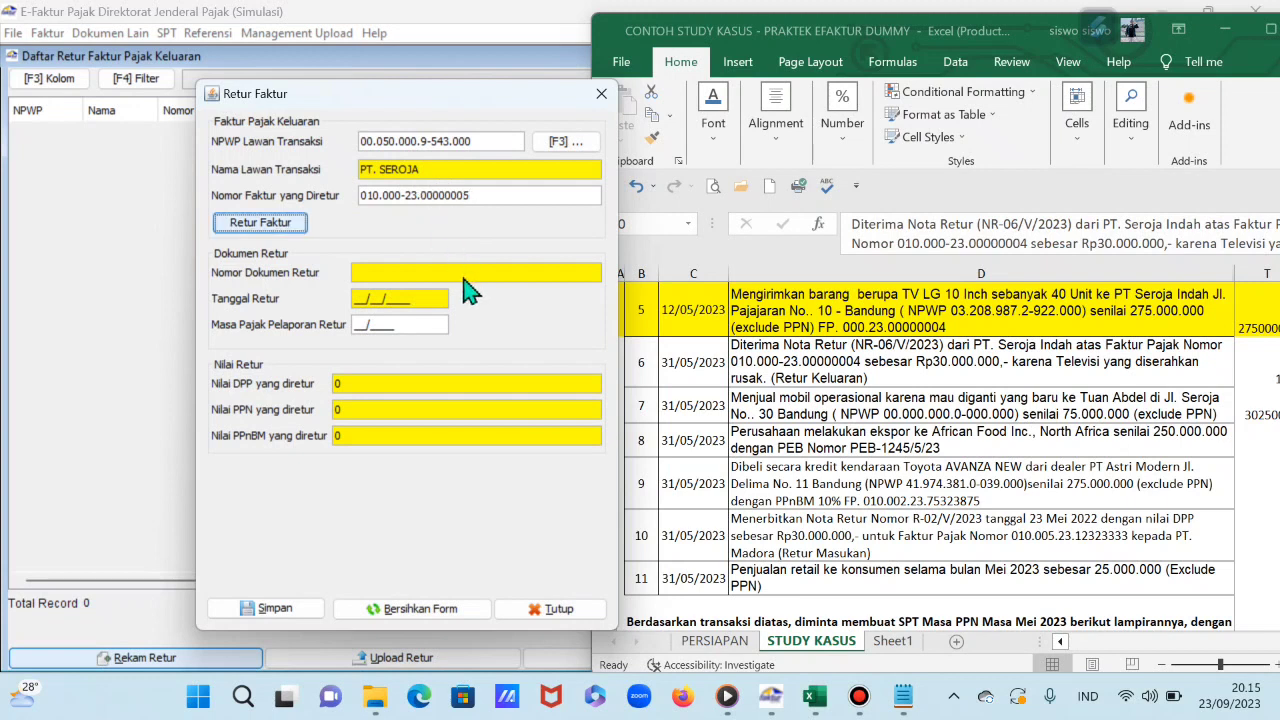
# Step: Load the returned invoice, enter DPP 30.000.000 and PPN 3.300.000 for NR-06/V/2023, and save
pyautogui.click(278, 236)
pyautogui.click(285, 228)
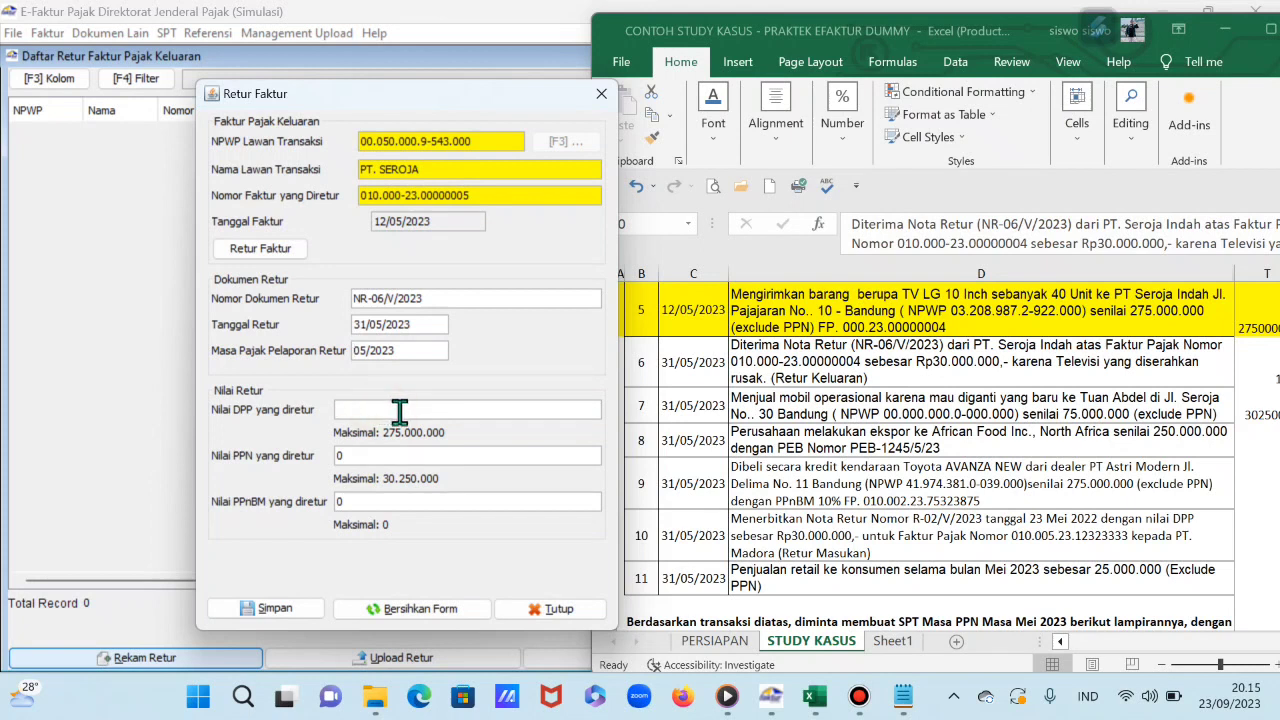
pyautogui.write('00000')
pyautogui.press('Tab')
pyautogui.click(350, 456)
pyautogui.click(298, 612)
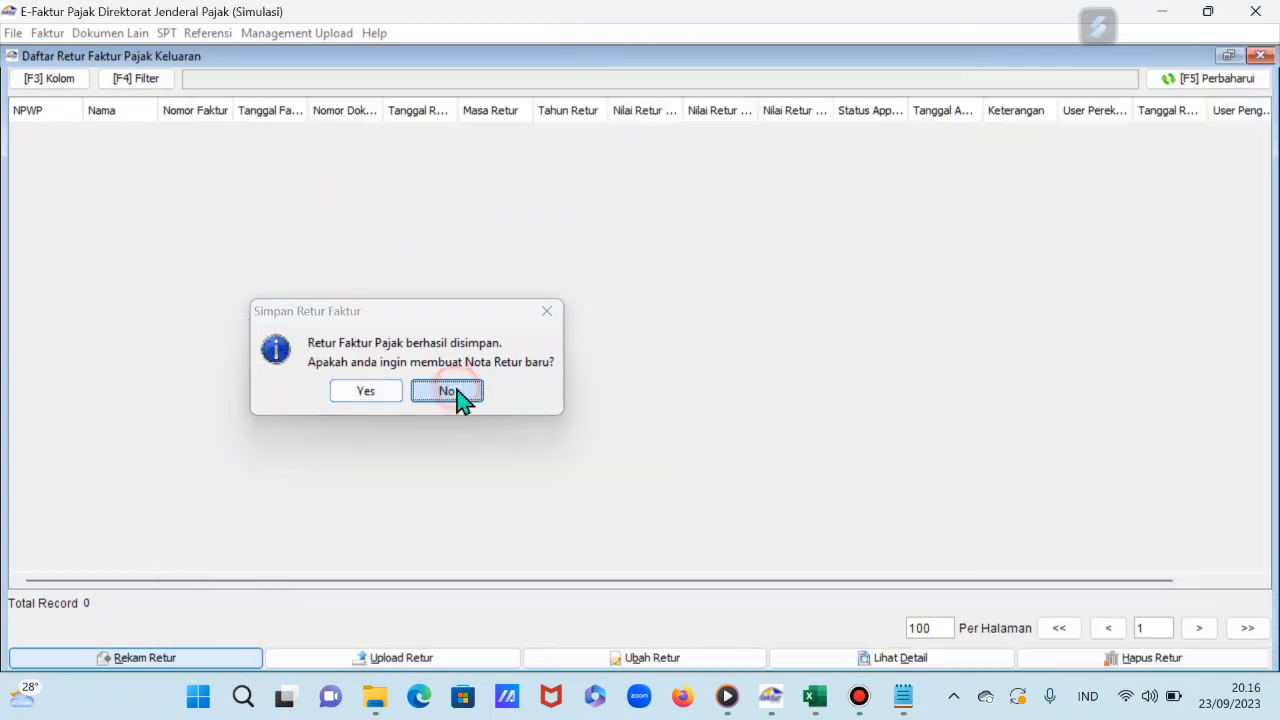
pyautogui.click(448, 391)
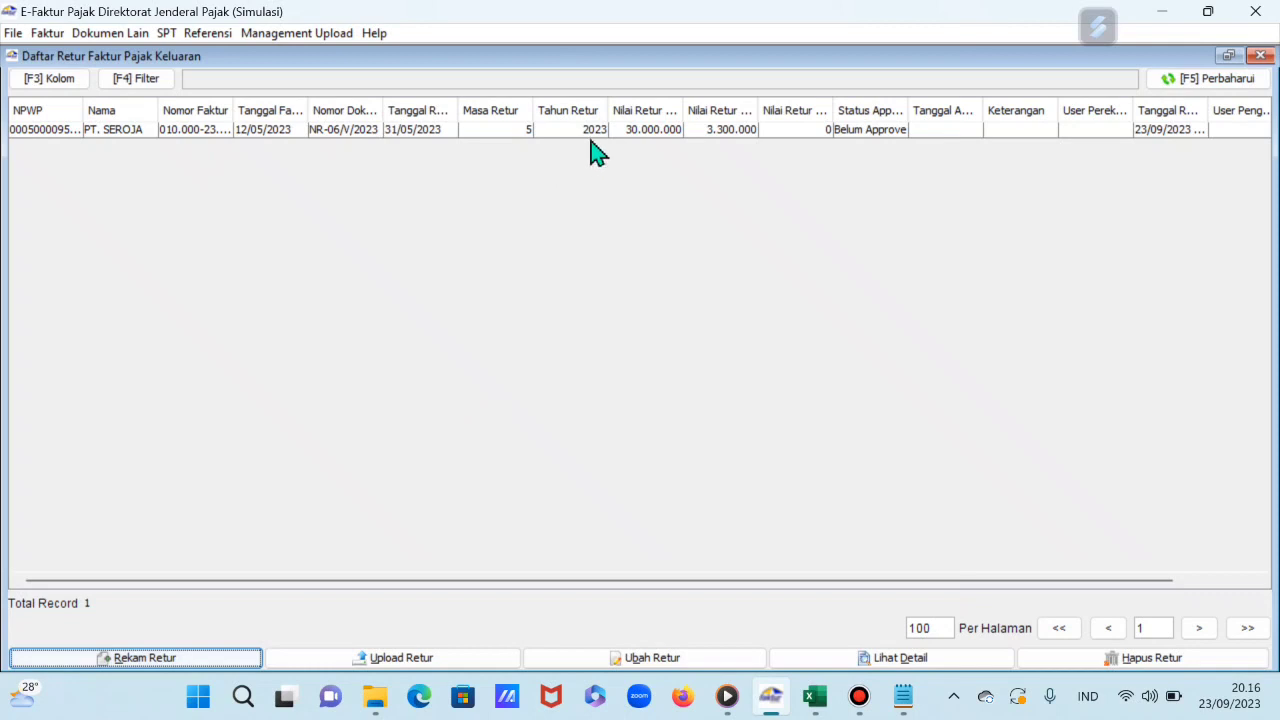
# Step: Swap the Status App. and approval date columns, and fill Excel row 30 yellow
pyautogui.click(905, 106)
pyautogui.moveTo(910, 115); pyautogui.dragTo(955, 150)
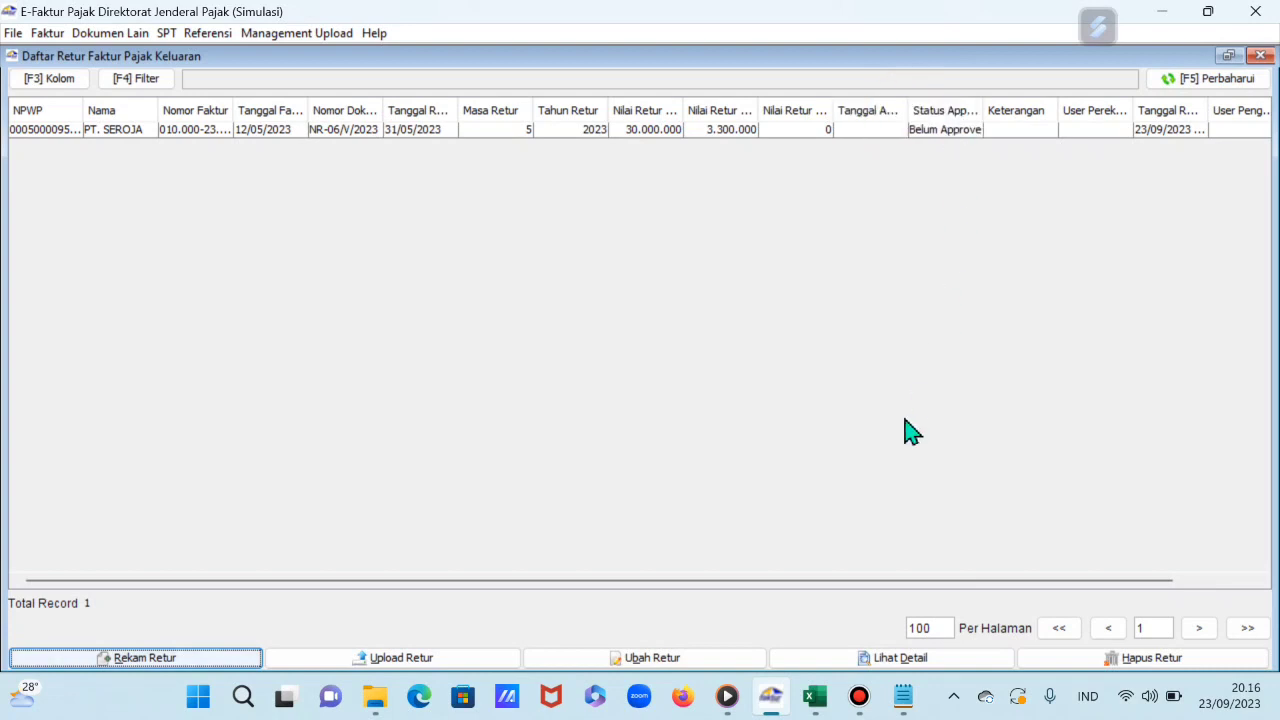
pyautogui.click(815, 697)
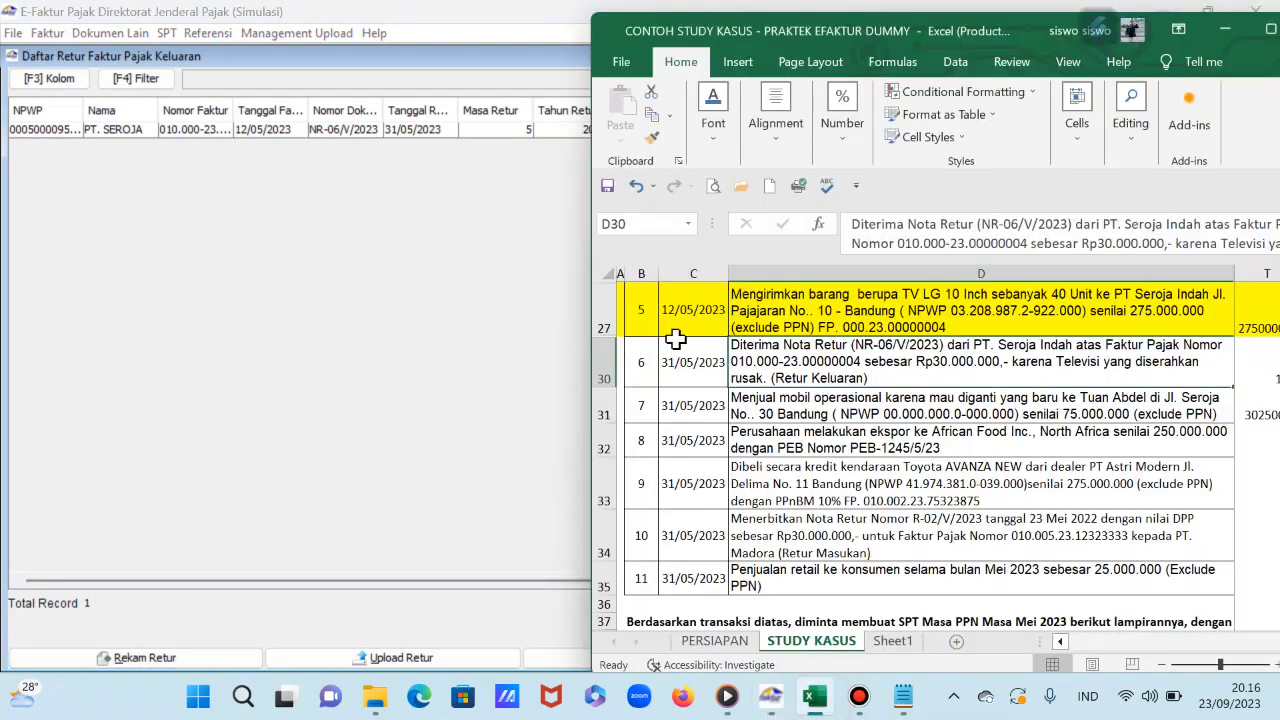
pyautogui.click(603, 360)
pyautogui.click(713, 122)
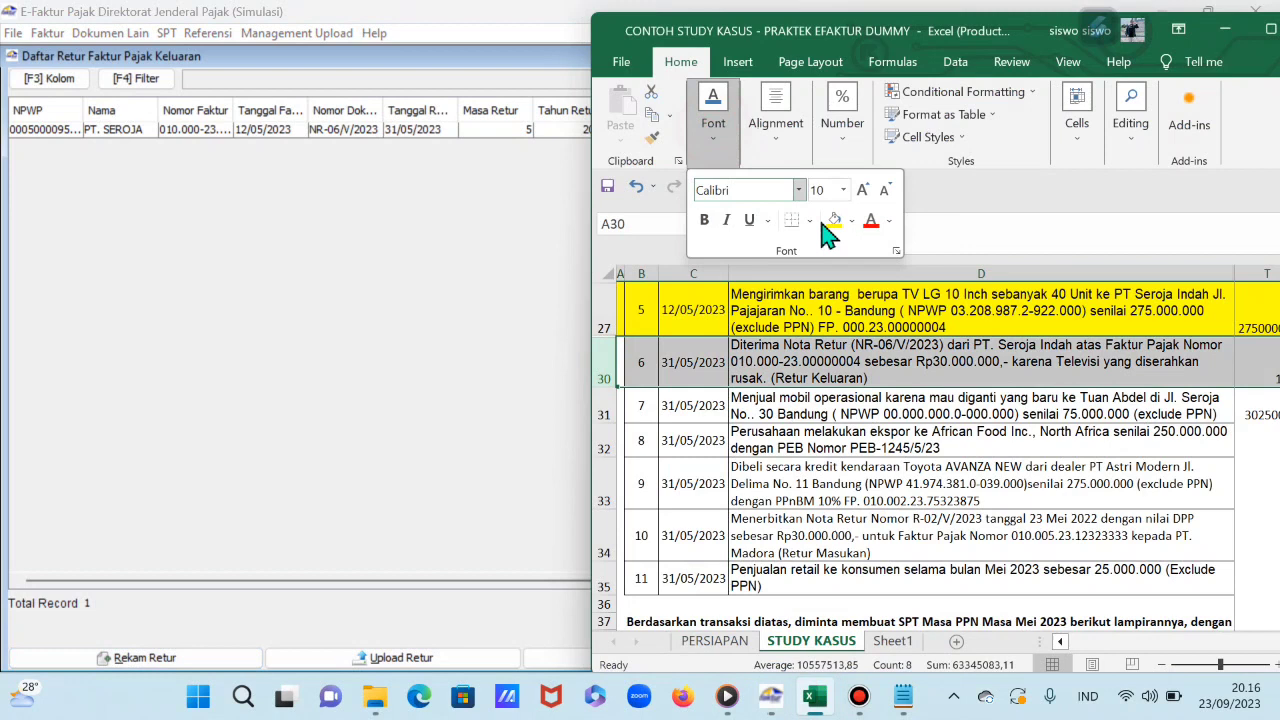
pyautogui.click(835, 225)
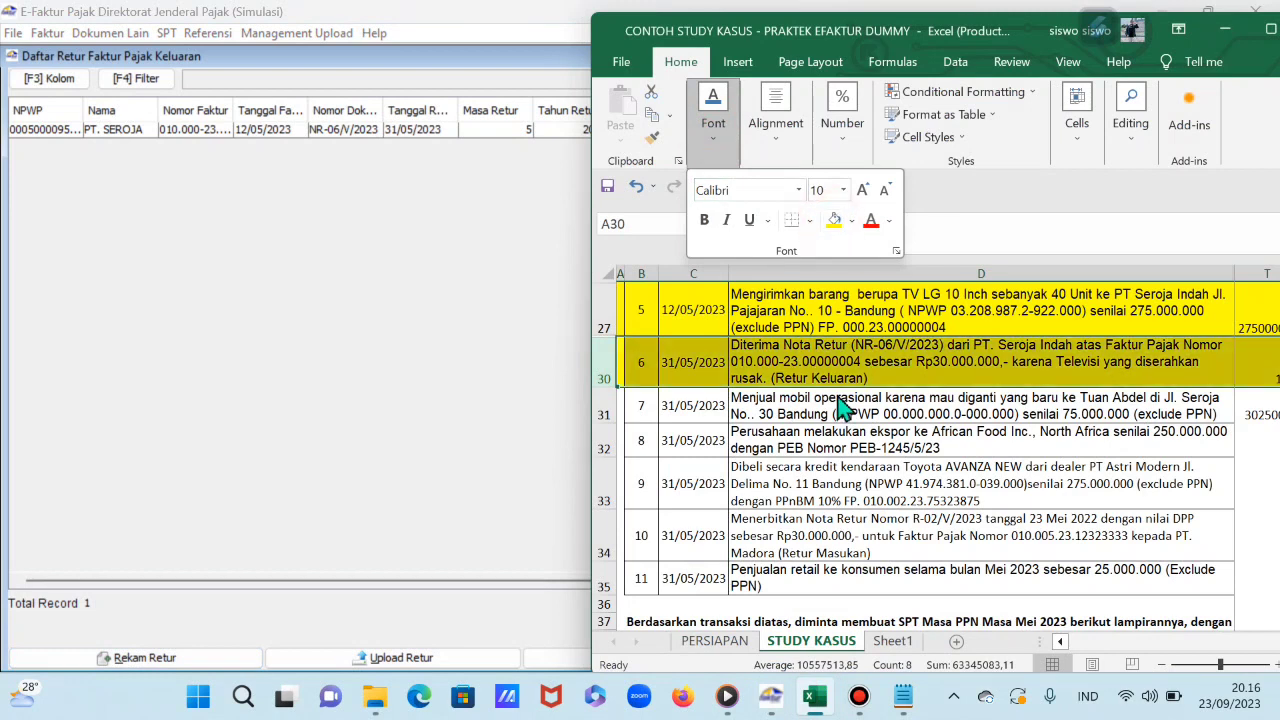
# Step: Check transaction 7 in D31 and close the Daftar Retur Faktur Pajak Keluaran list
pyautogui.scroll(-1, 845, 405)
pyautogui.click(847, 357)
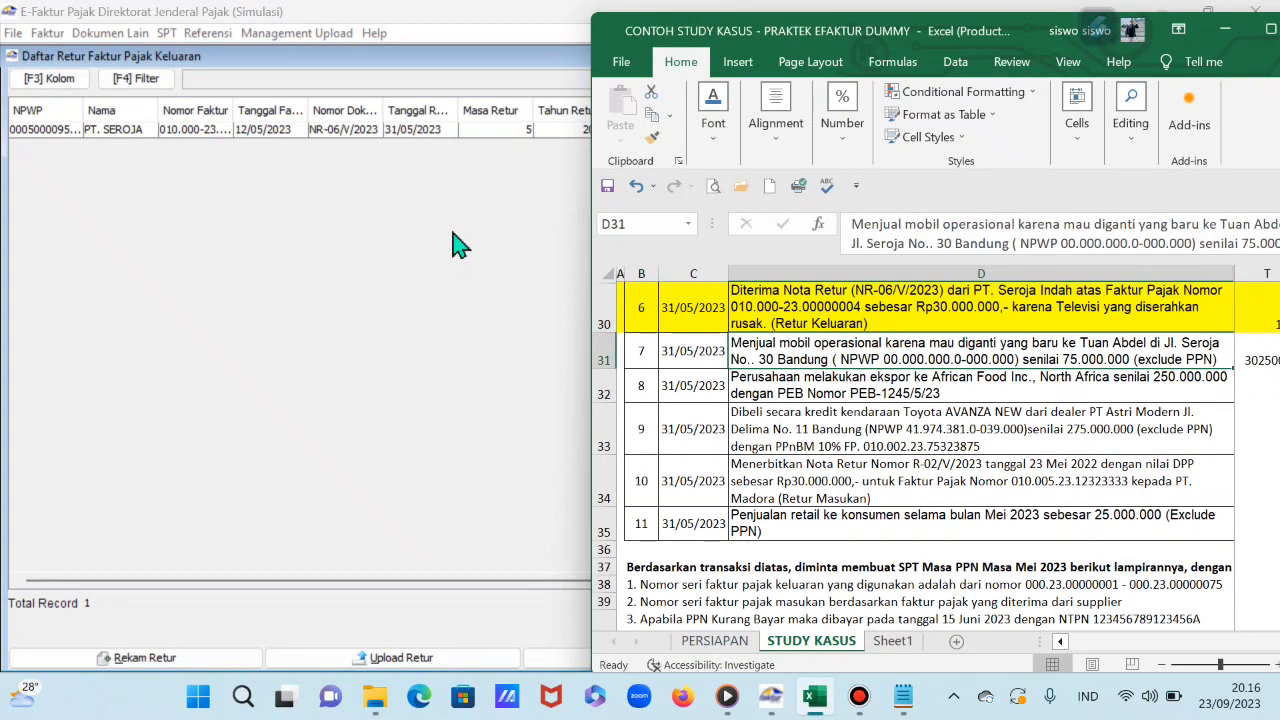
pyautogui.click(290, 305)
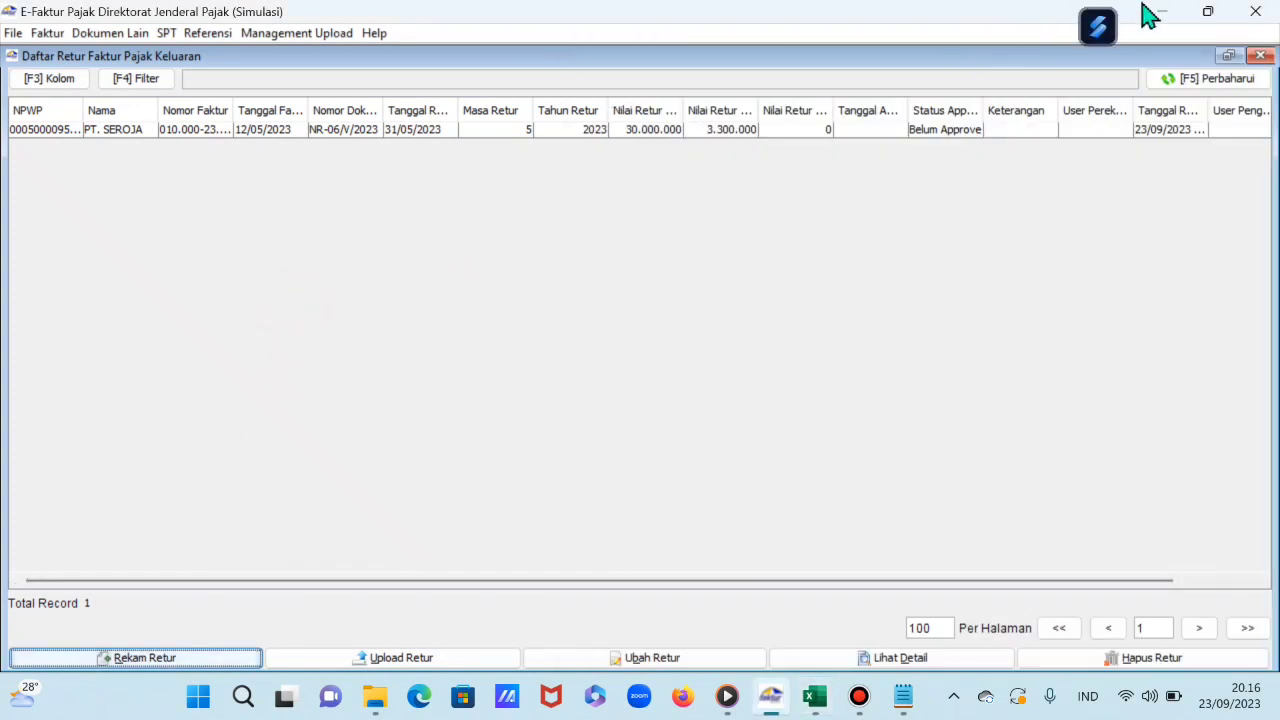
pyautogui.click(1259, 56)
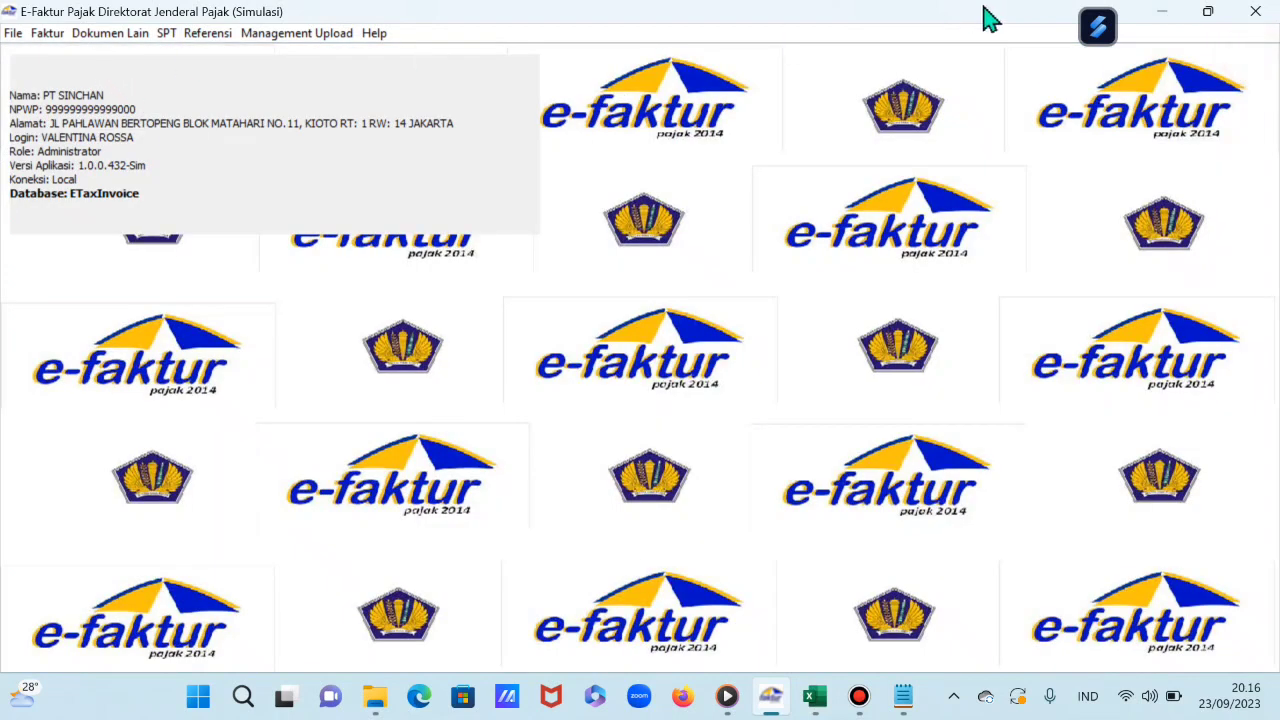
# Step: Open the output invoice list full-screen and start a new invoice record via Rekam Faktur
pyautogui.click(1208, 12)
pyautogui.click(55, 41)
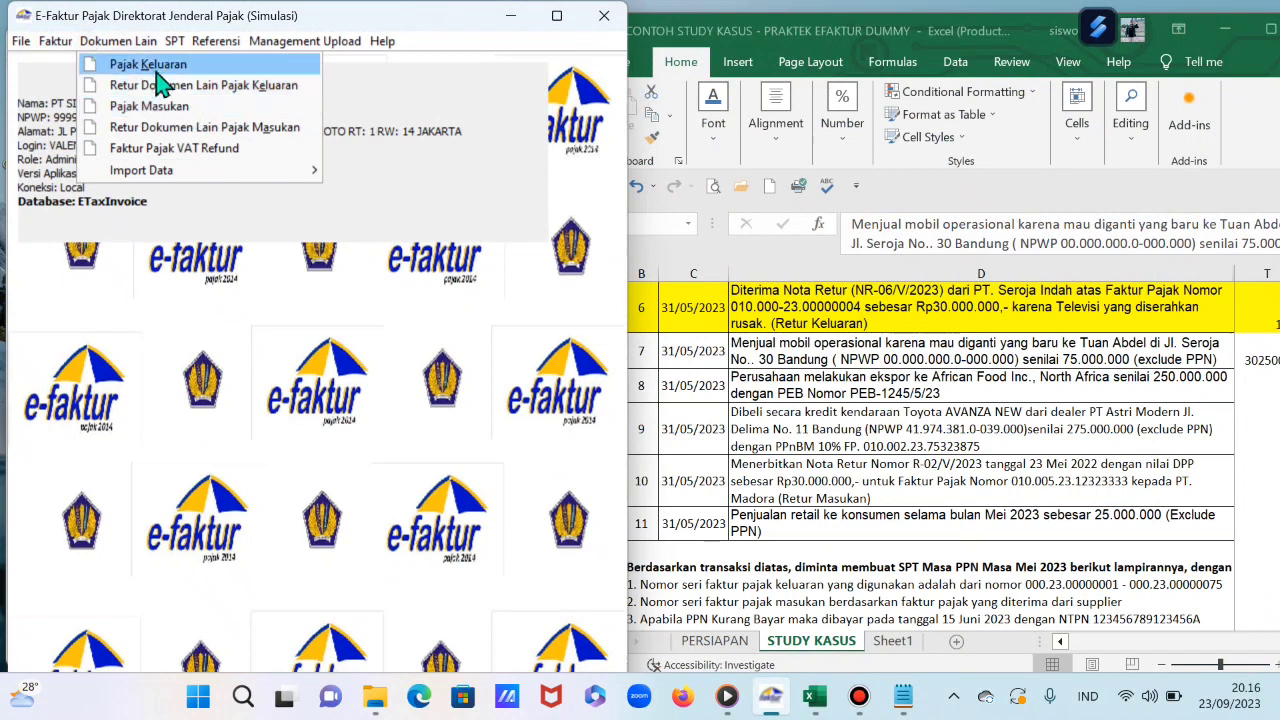
pyautogui.moveTo(57, 41)
pyautogui.moveTo(100, 75)
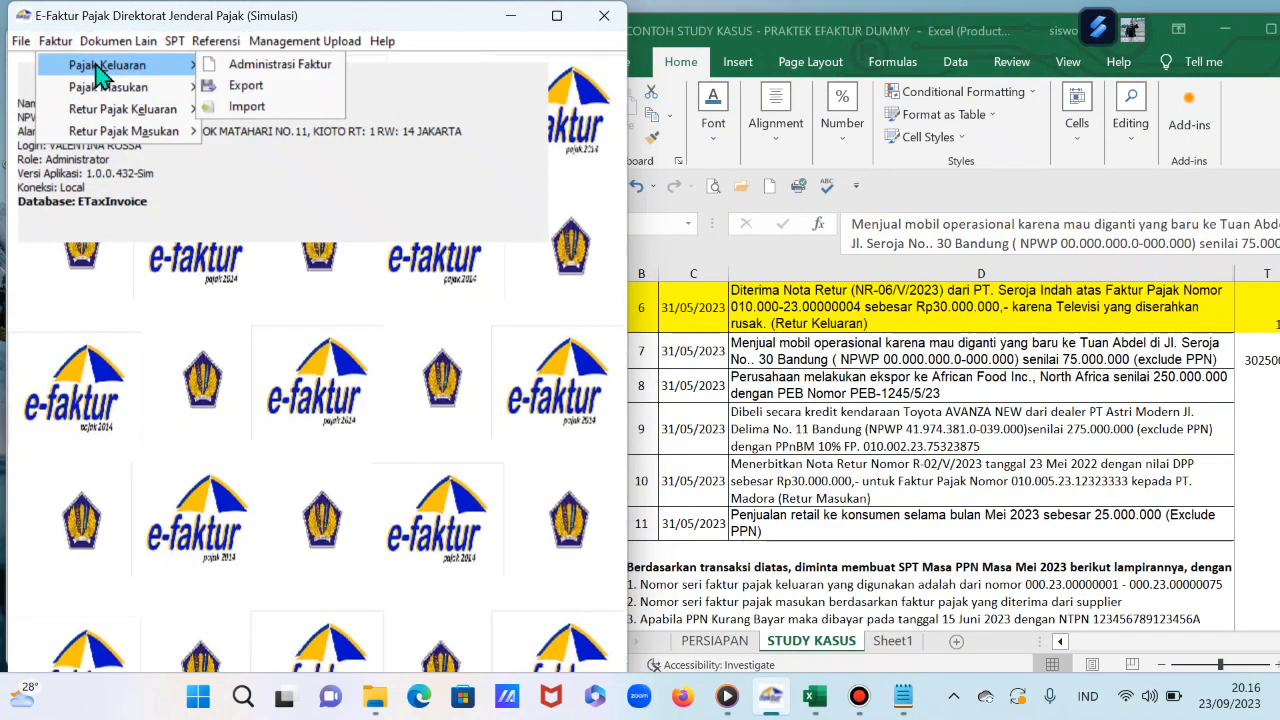
pyautogui.click(272, 66)
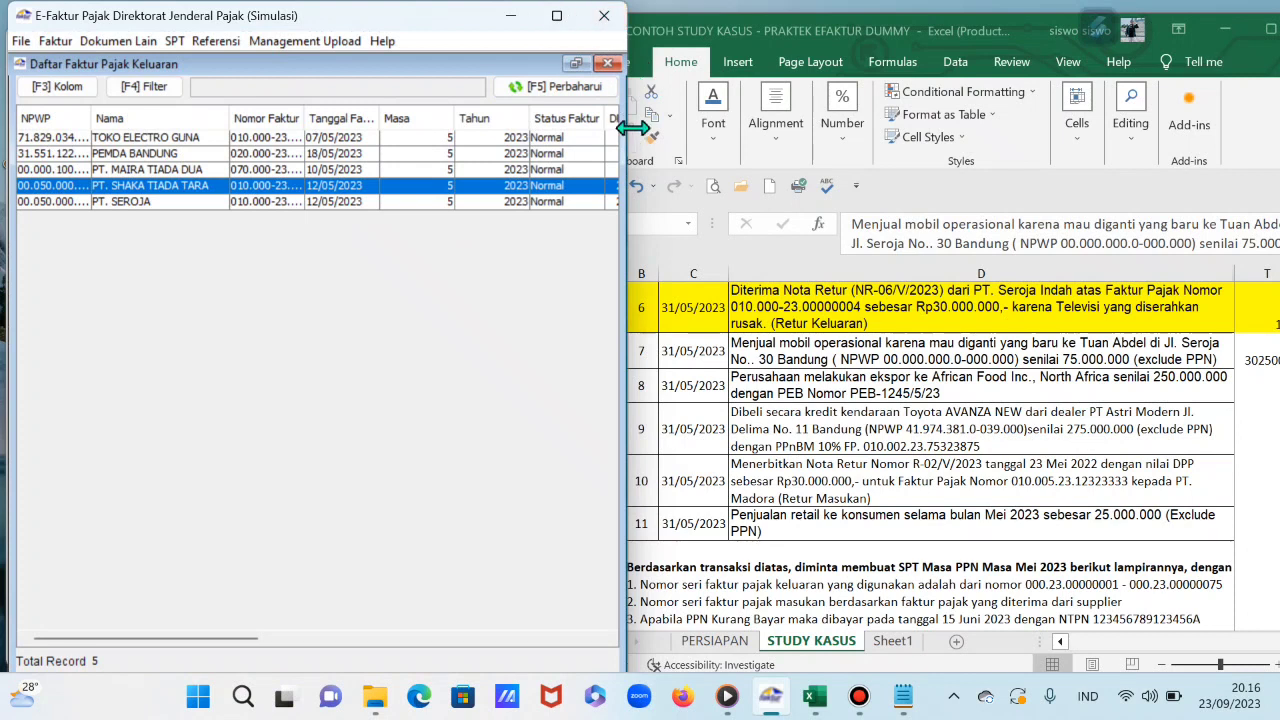
pyautogui.moveTo(627, 128); pyautogui.dragTo(706, 152)
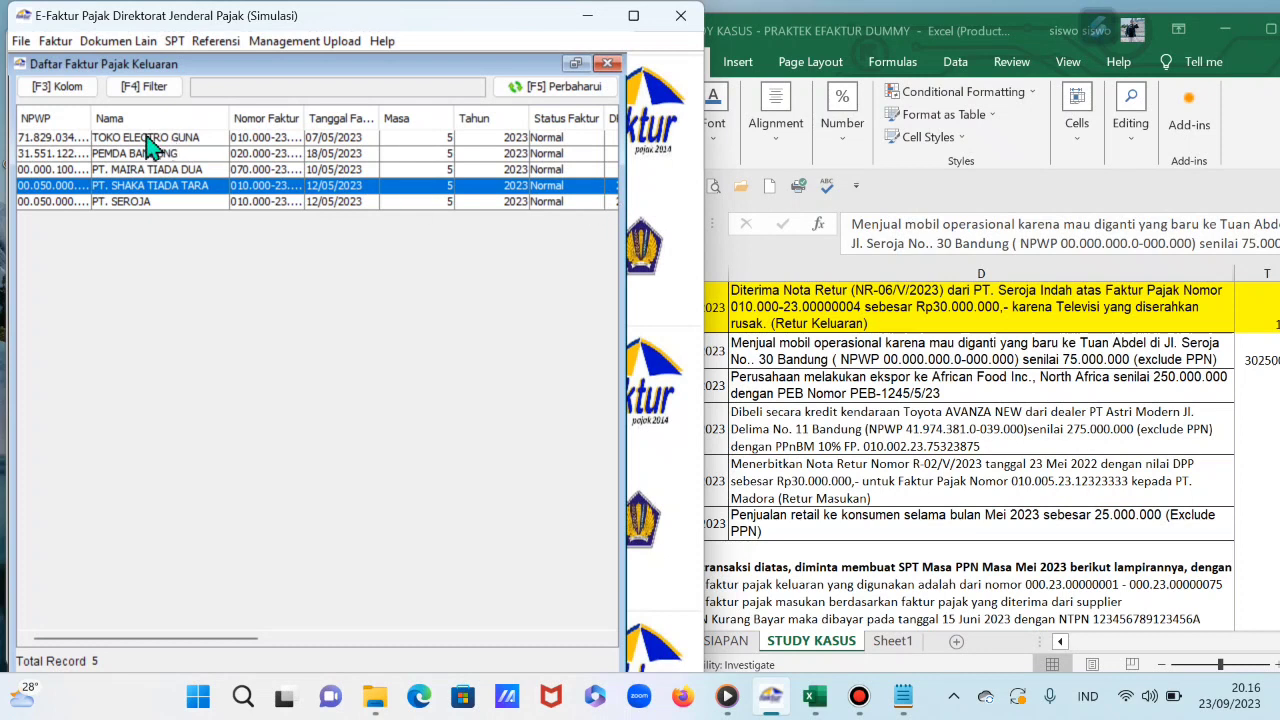
pyautogui.click(633, 15)
pyautogui.click(572, 56)
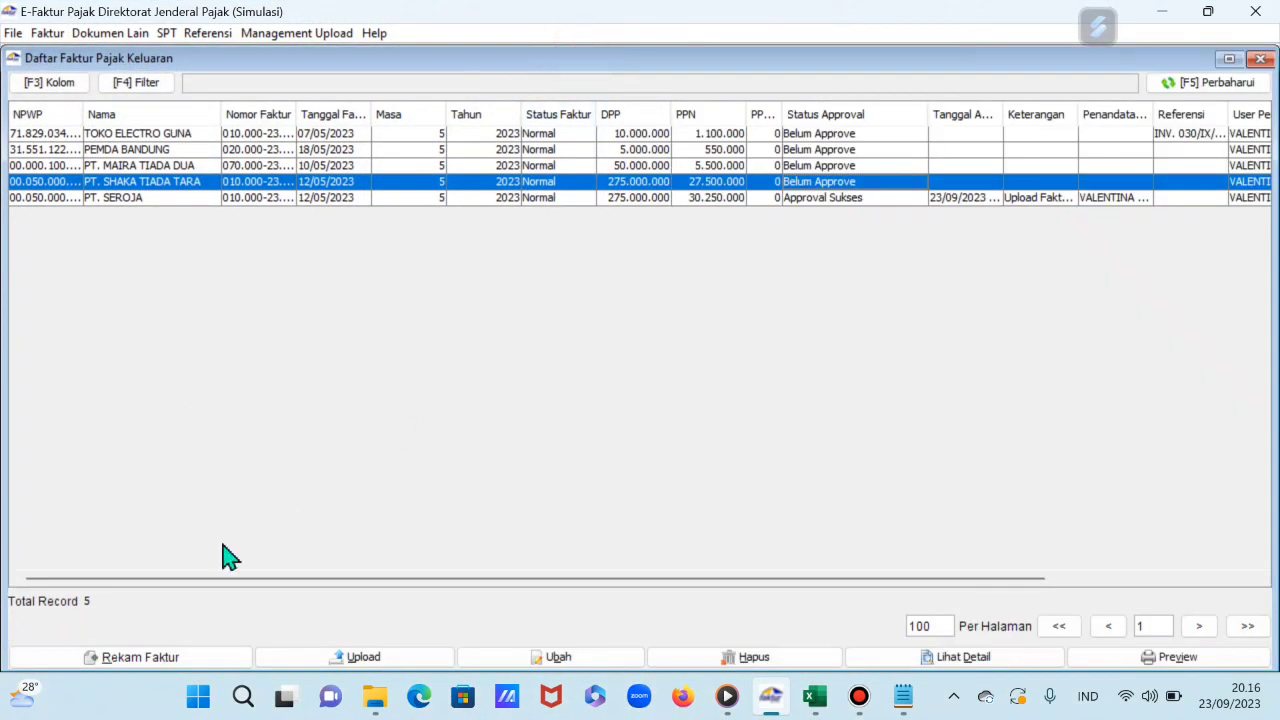
pyautogui.click(160, 662)
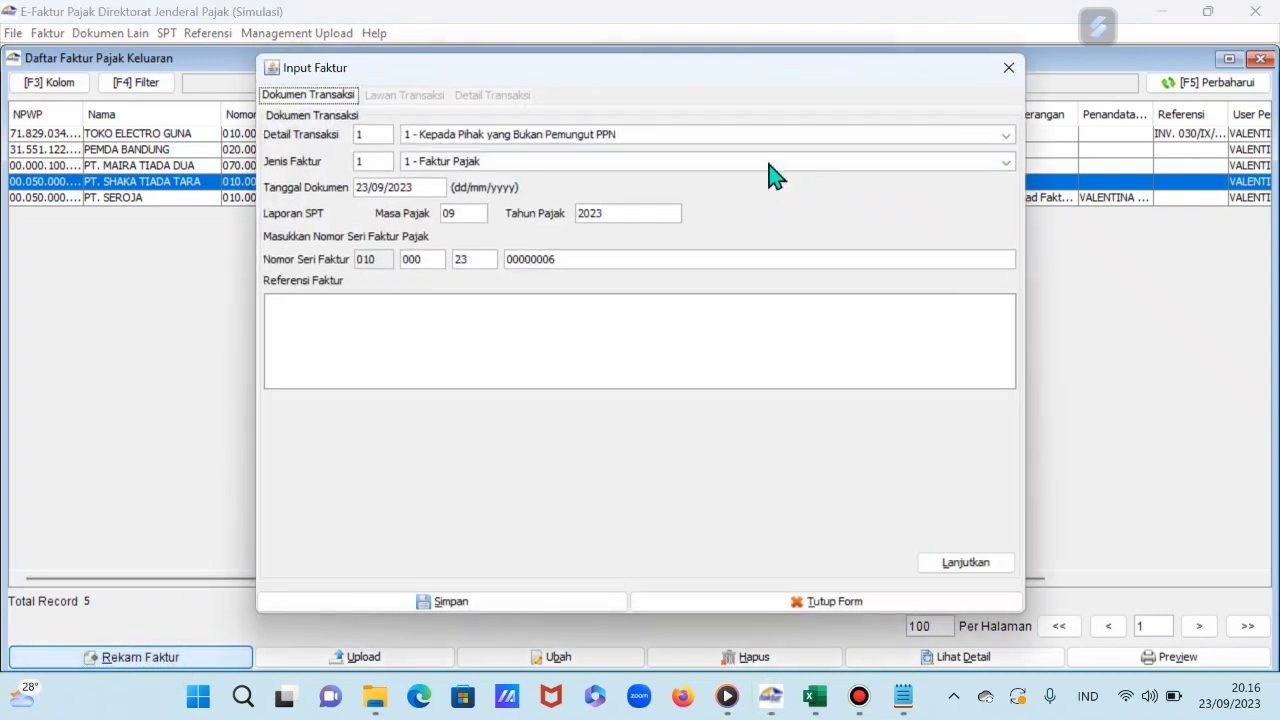
# Step: Set transaction code 9 Penyerahan Aktiva dated 31/05/2023, then continue to Lawan Transaksi
pyautogui.click(497, 137)
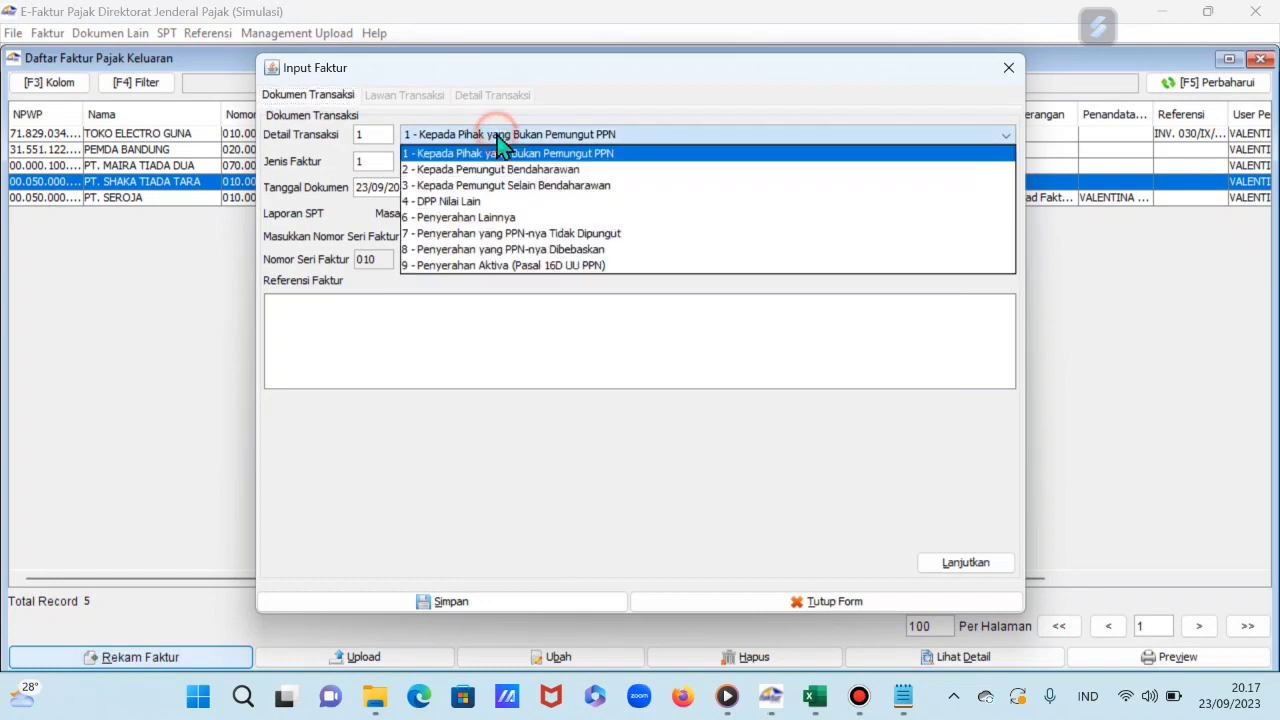
pyautogui.click(490, 268)
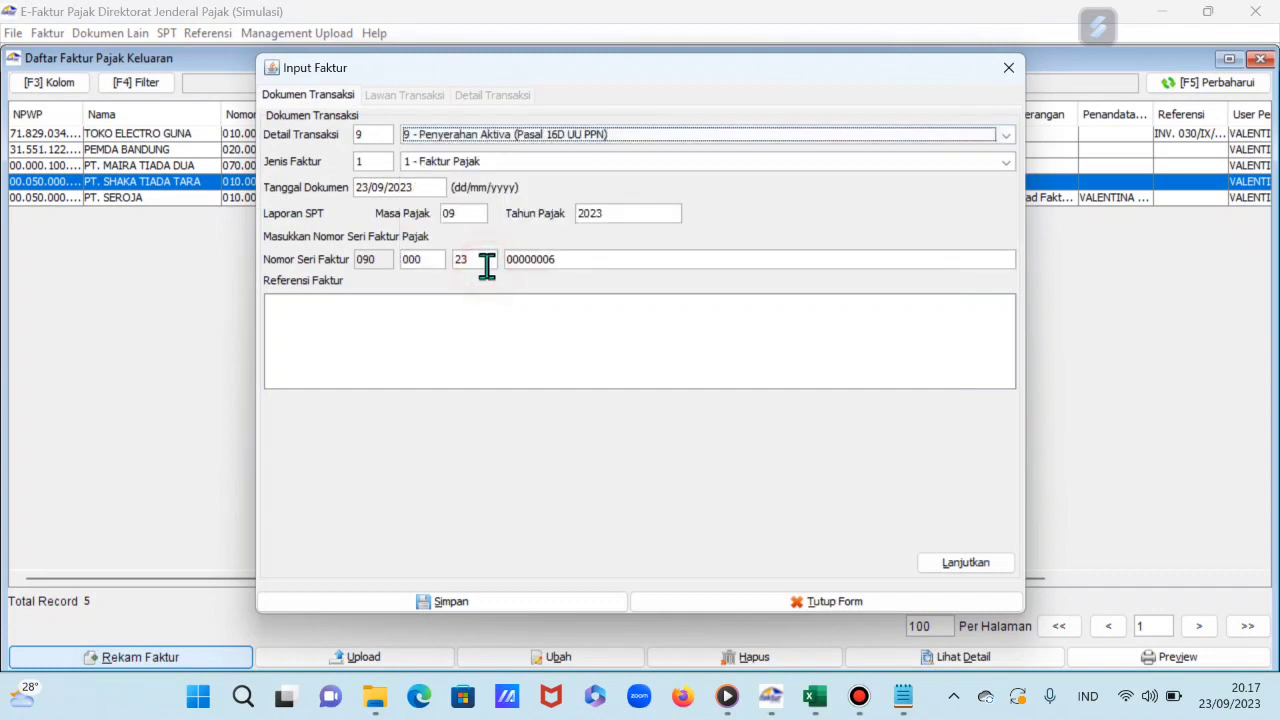
pyautogui.click(830, 700)
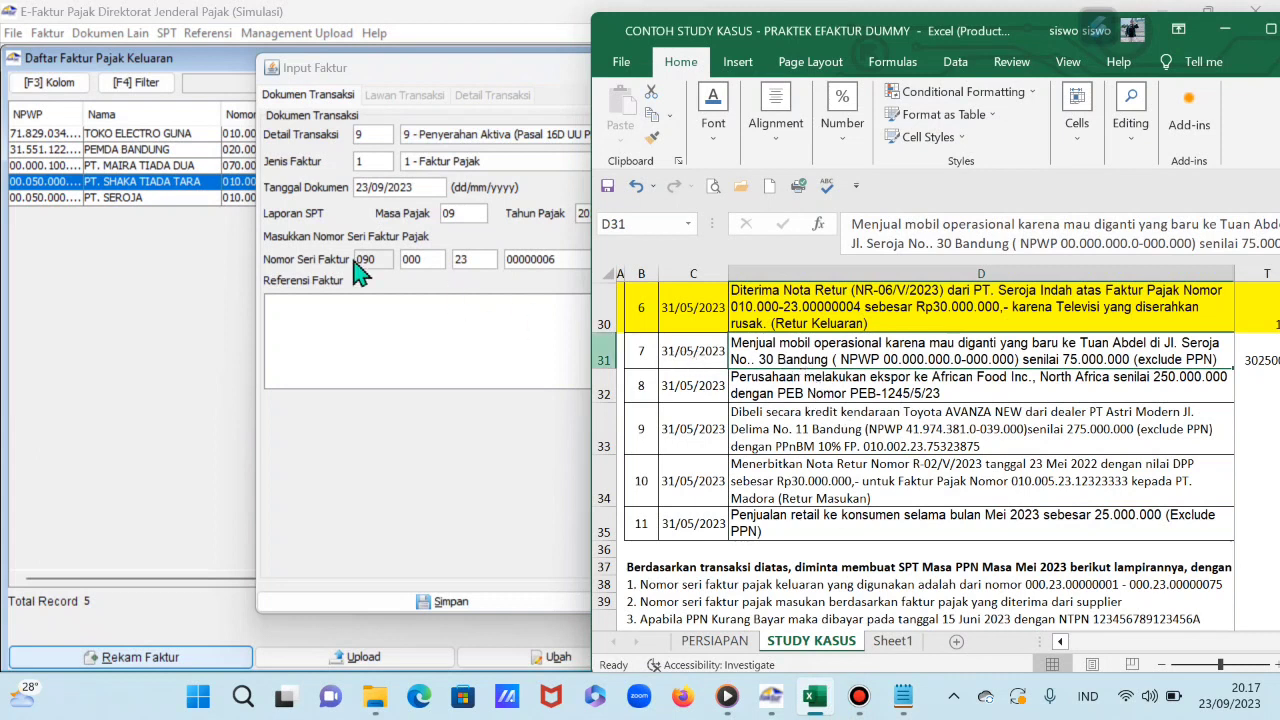
pyautogui.click(357, 187)
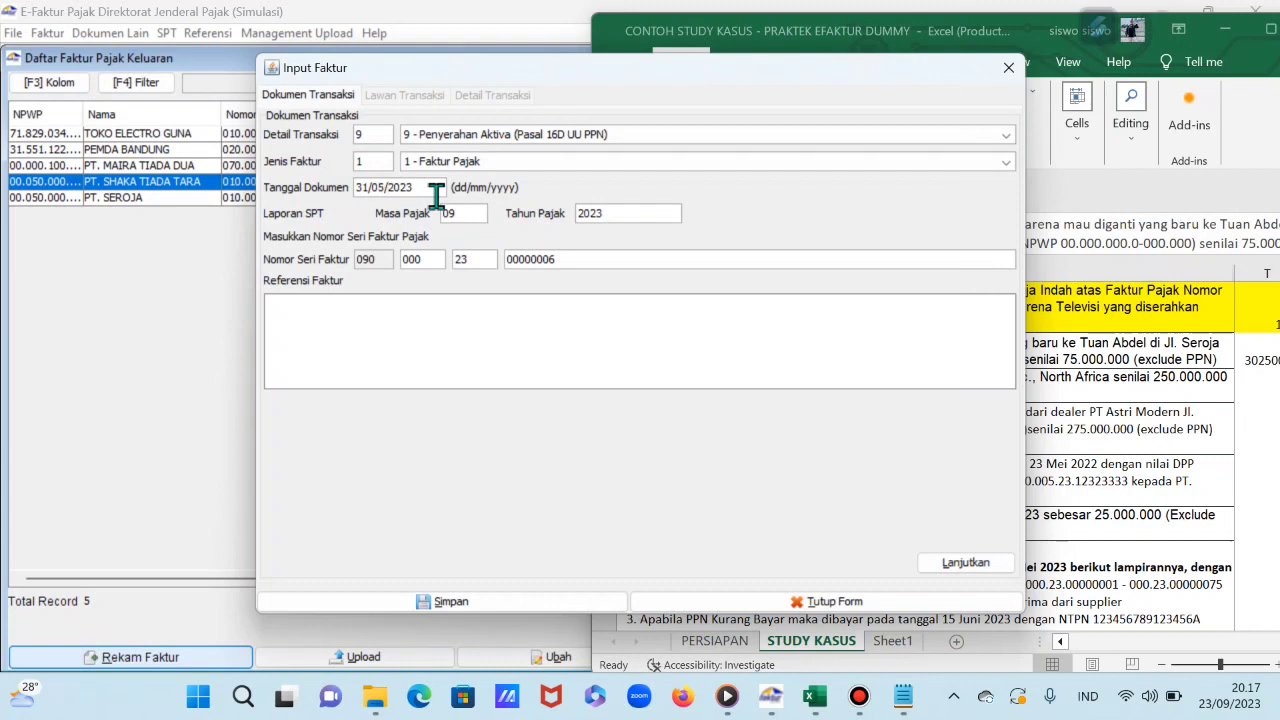
pyautogui.click(428, 322)
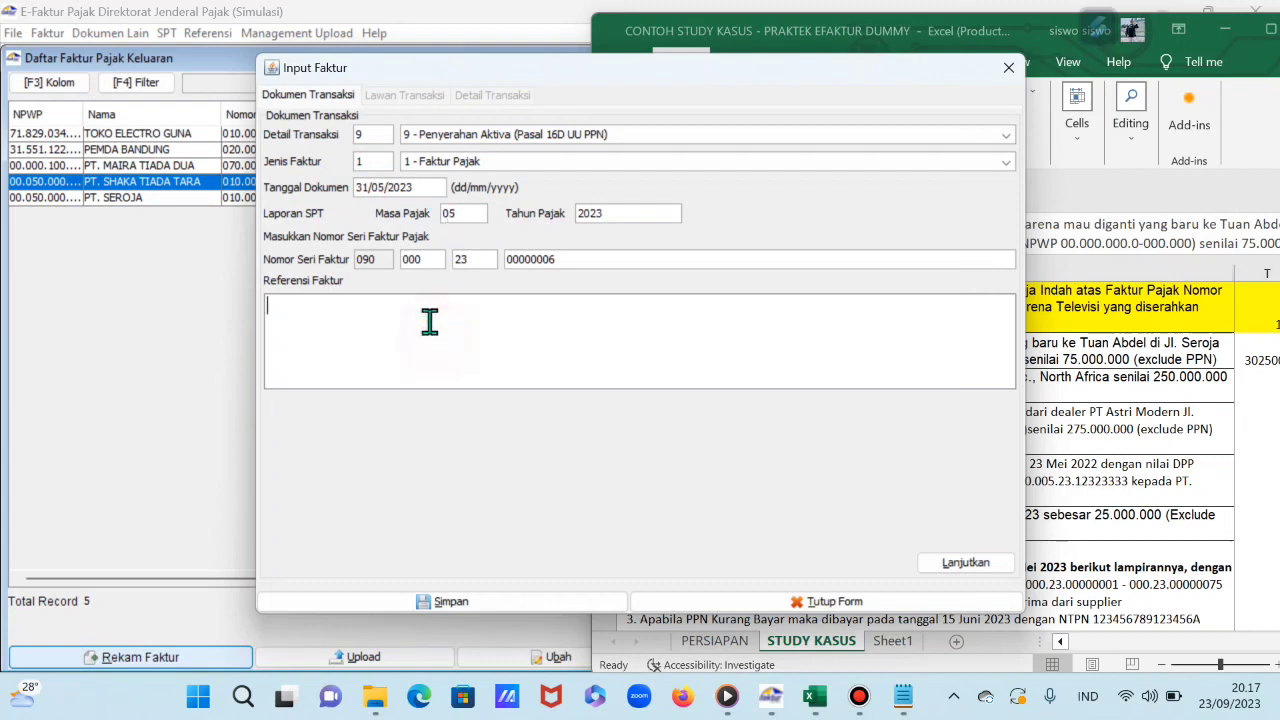
pyautogui.click(965, 563)
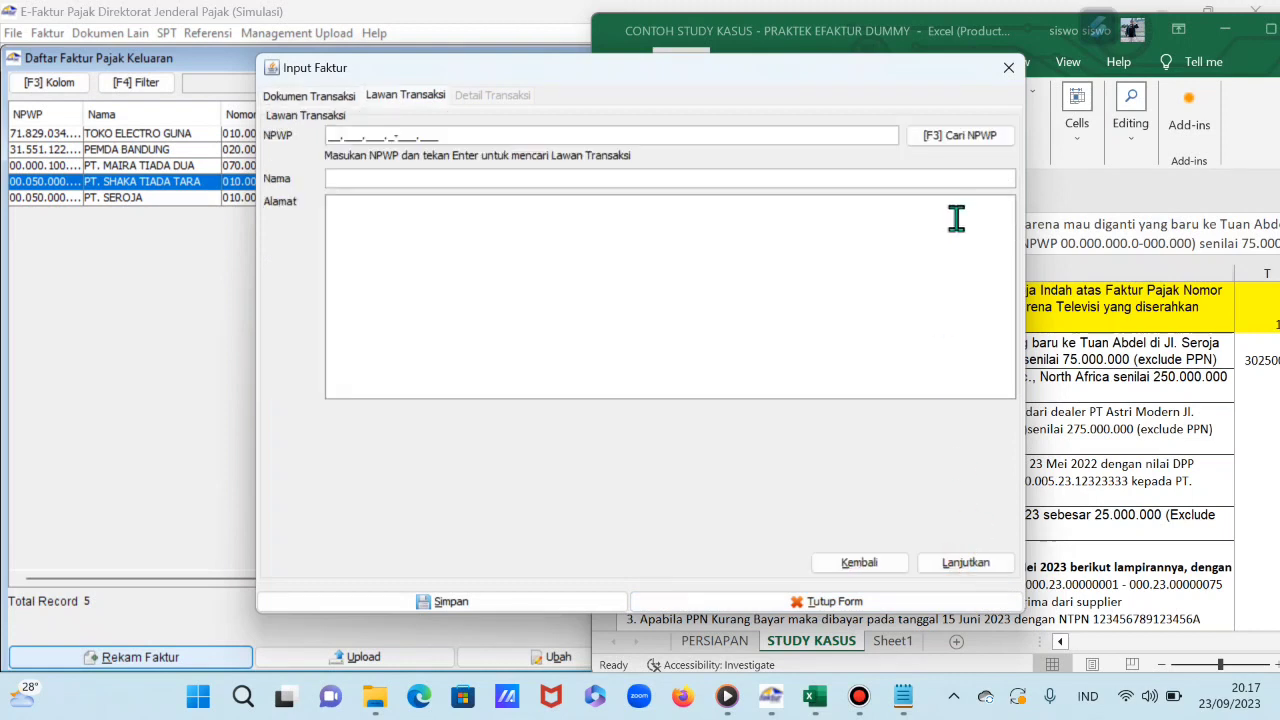
# Step: Enter the individual buyer's NPWP 00.000.000.0-000.000, name and street address, then continue
pyautogui.moveTo(898, 80); pyautogui.dragTo(735, 82)
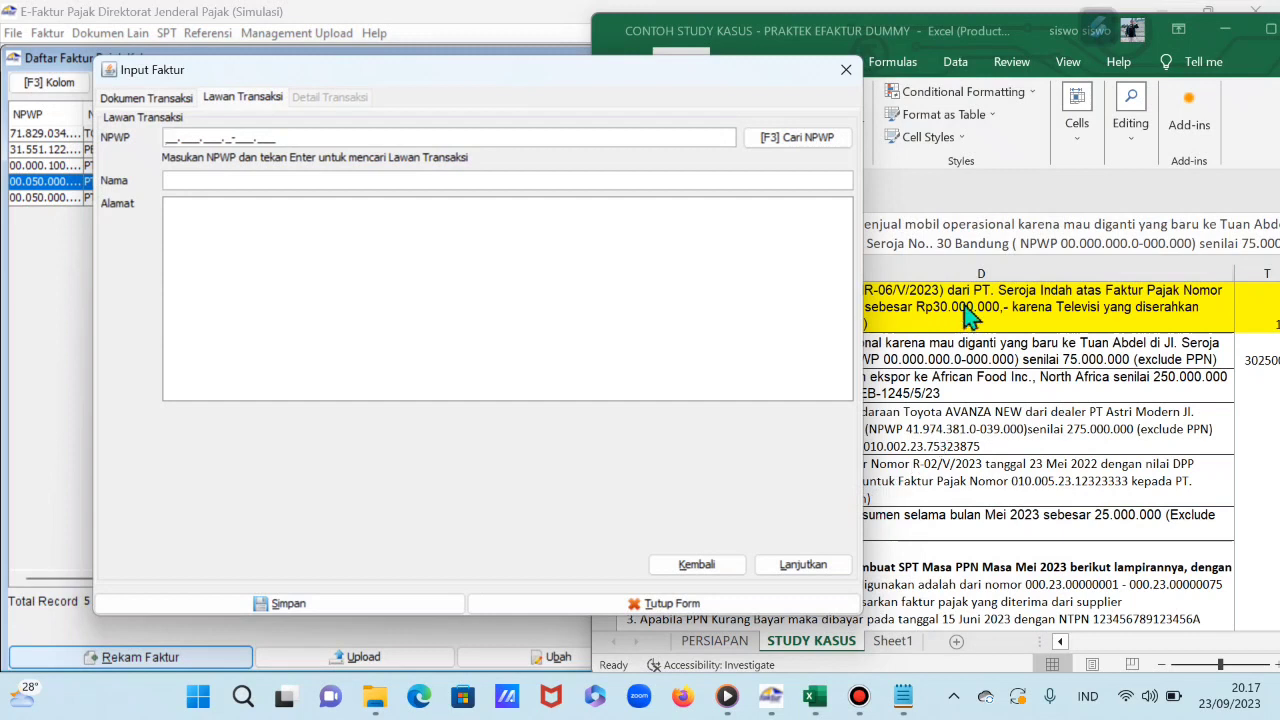
pyautogui.click(1005, 378)
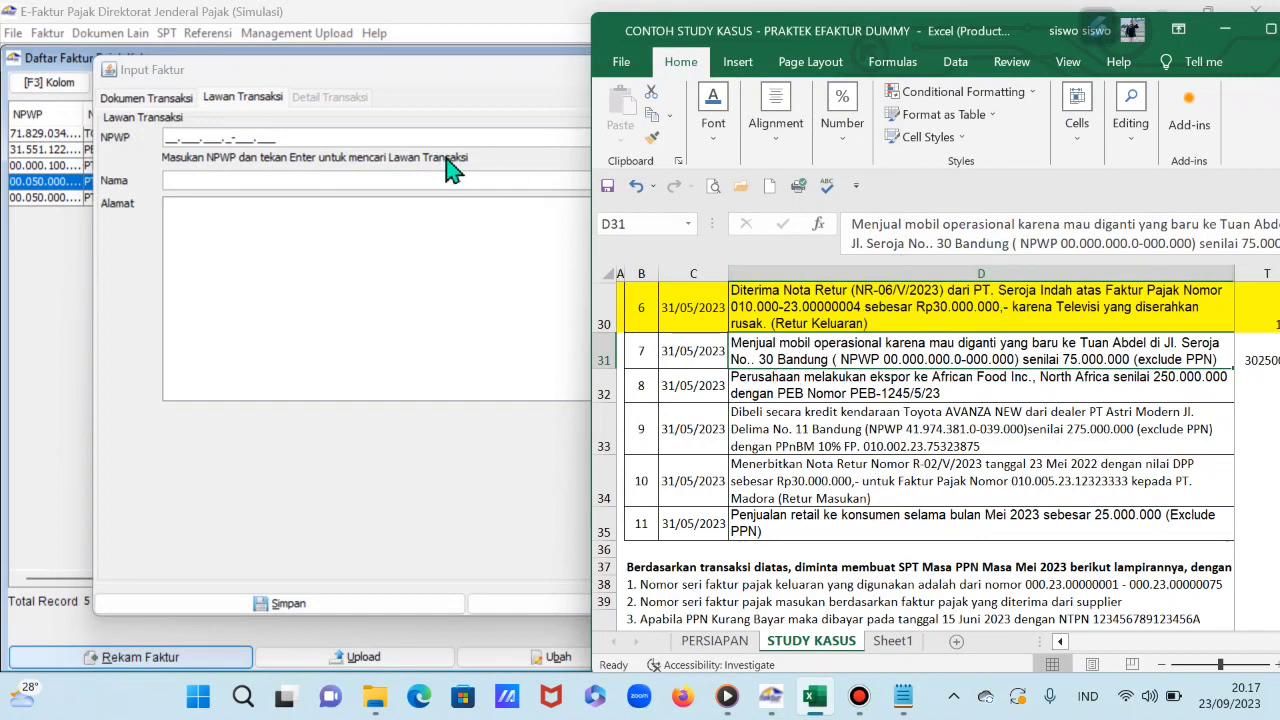
pyautogui.click(168, 138)
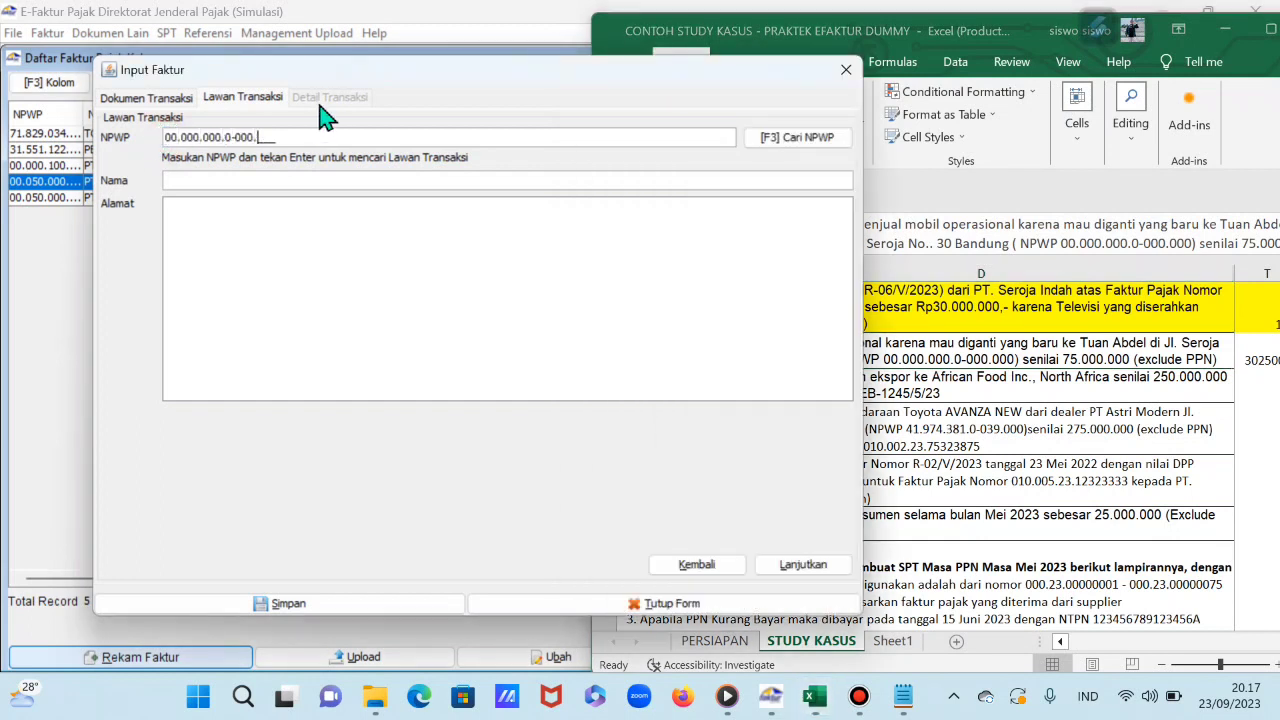
pyautogui.click(287, 180)
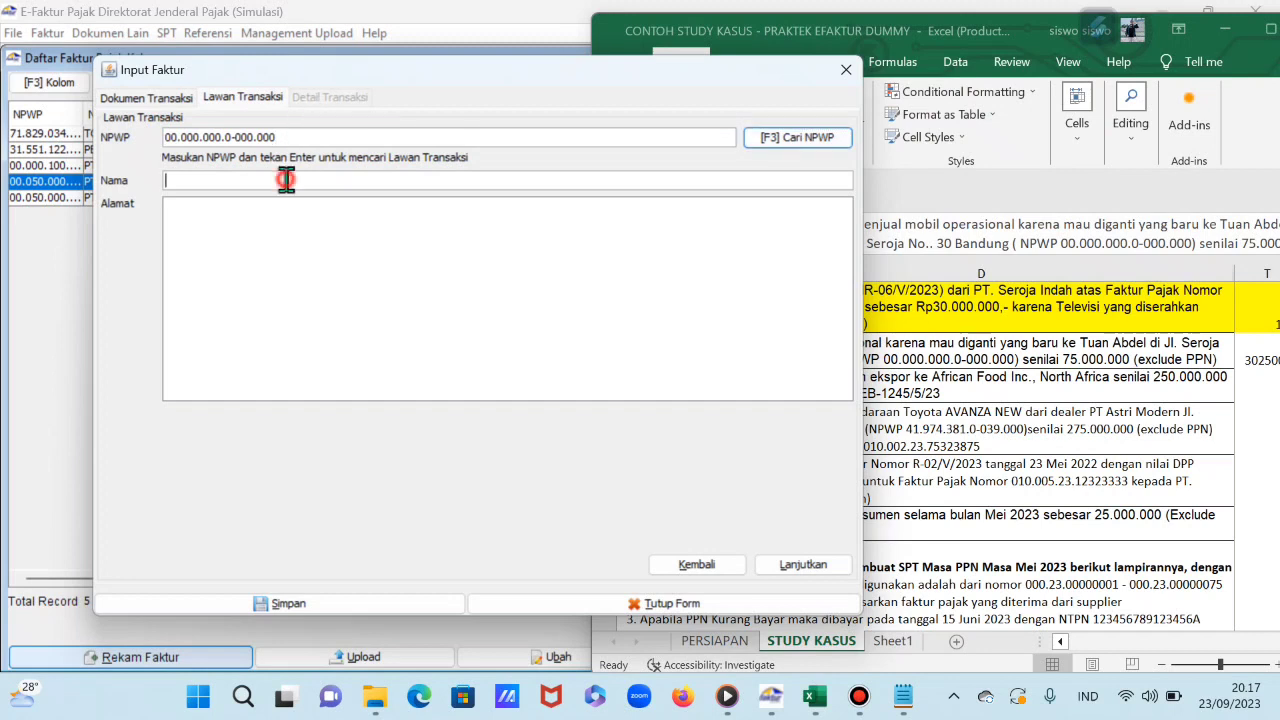
pyautogui.moveTo(740, 76); pyautogui.dragTo(750, 106)
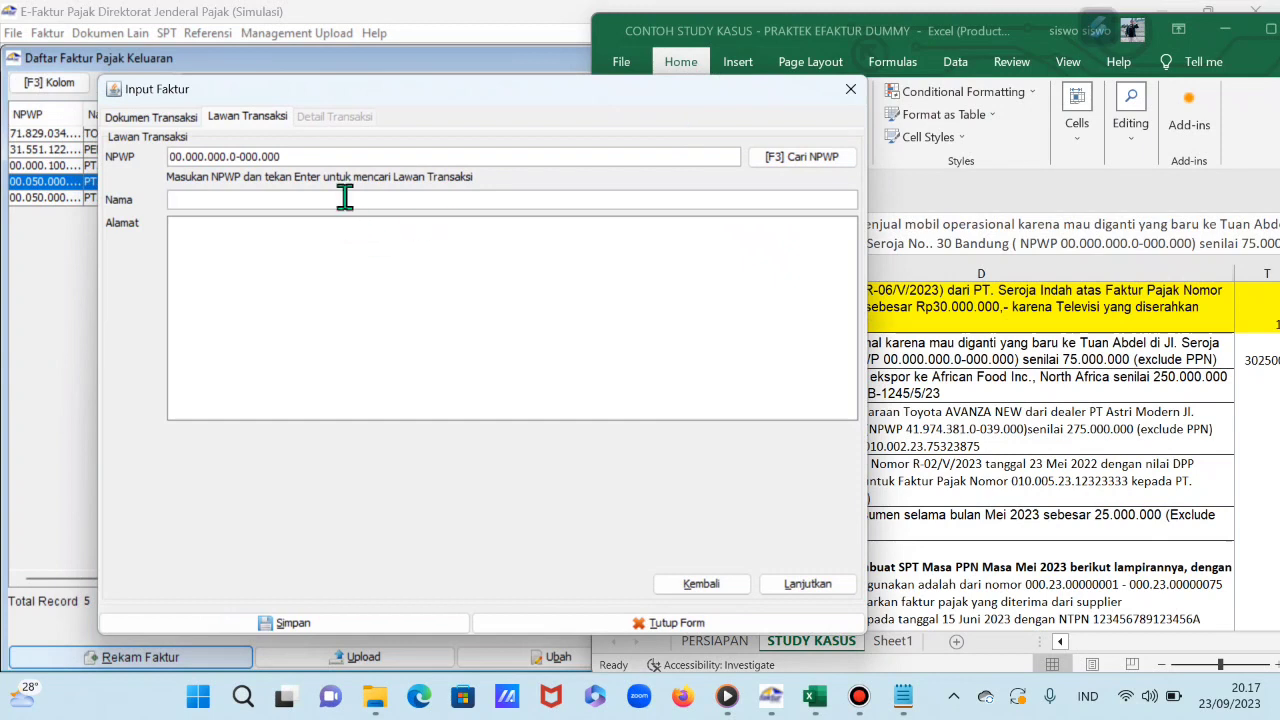
pyautogui.press('BackSpace')
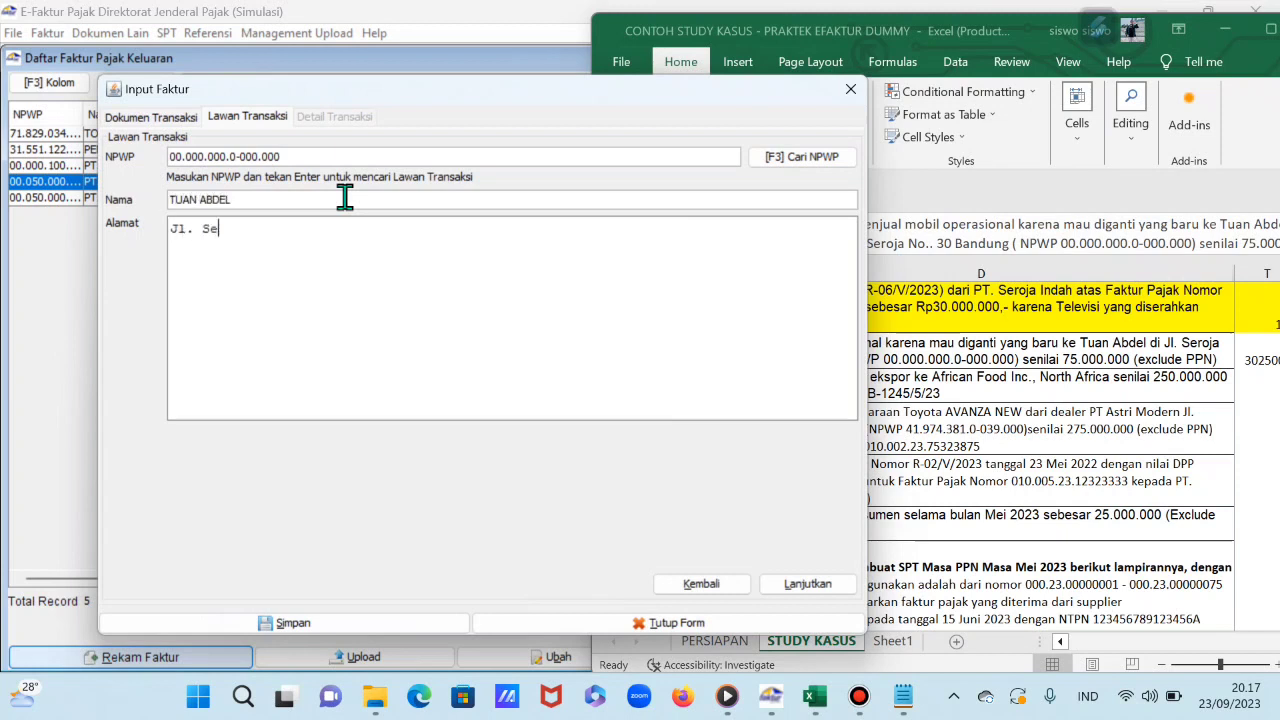
pyautogui.write('No.')
pyautogui.click(843, 587)
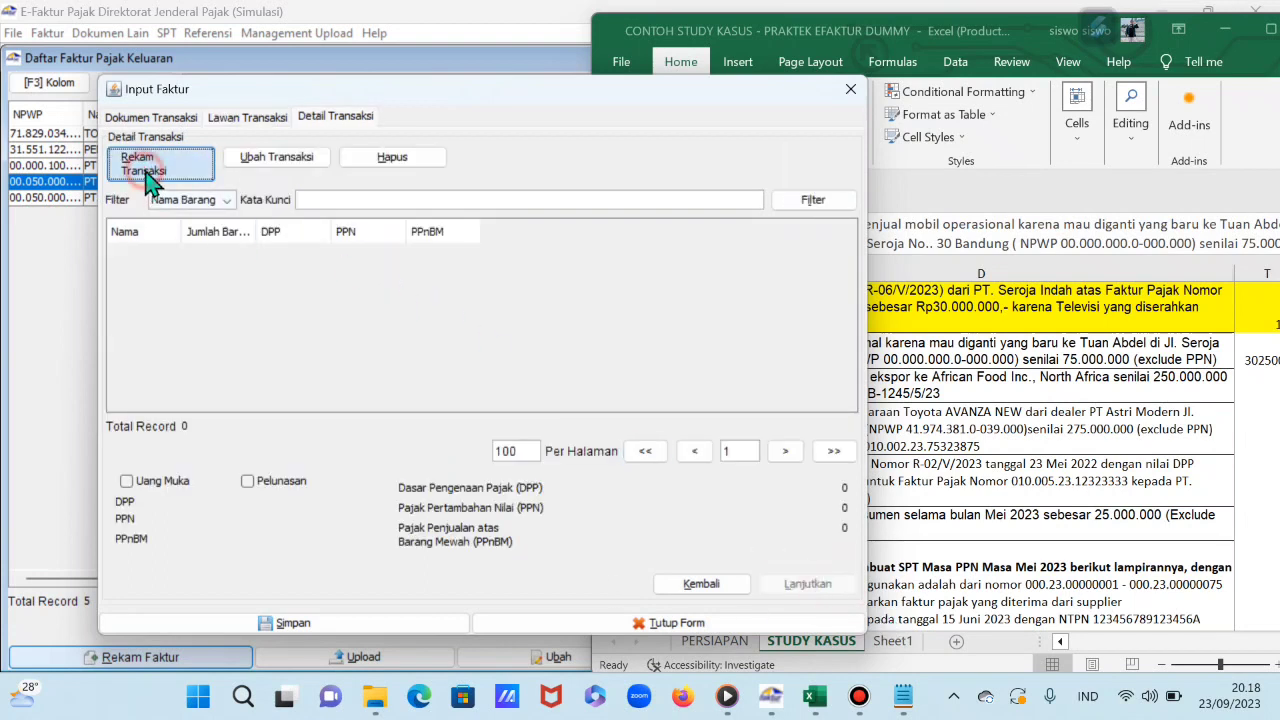
# Step: Add the PENJUALAN MOBIL OPERASIONAL item line with quantity 1 and unit price 75000000
pyautogui.click(137, 166)
pyautogui.moveTo(670, 100); pyautogui.dragTo(347, 131)
pyautogui.click(277, 201)
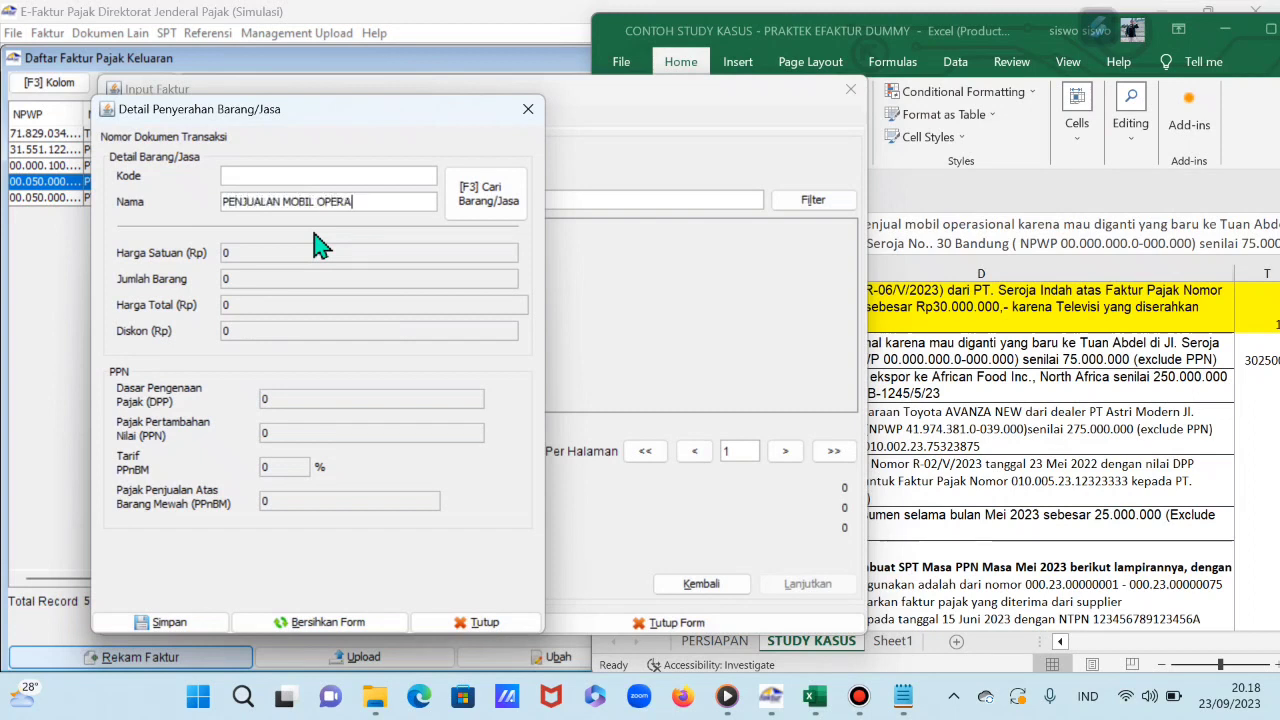
pyautogui.write('AL')
pyautogui.press('Return')
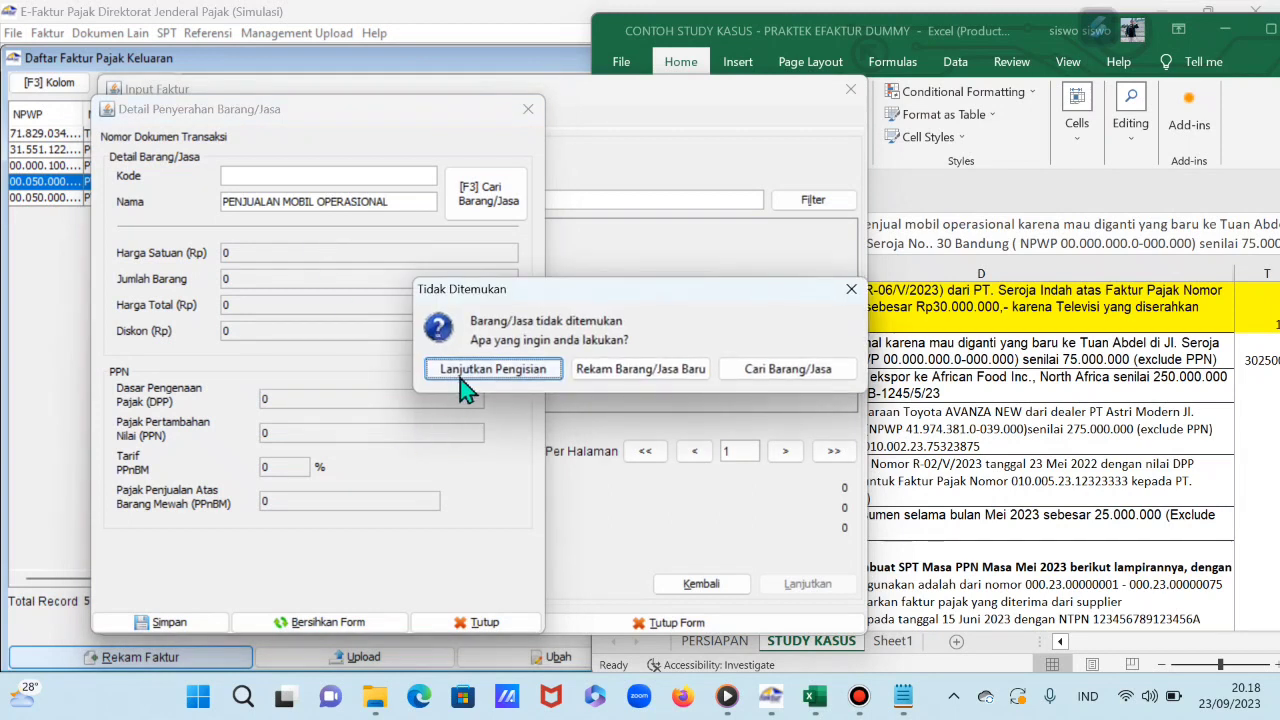
pyautogui.click(462, 370)
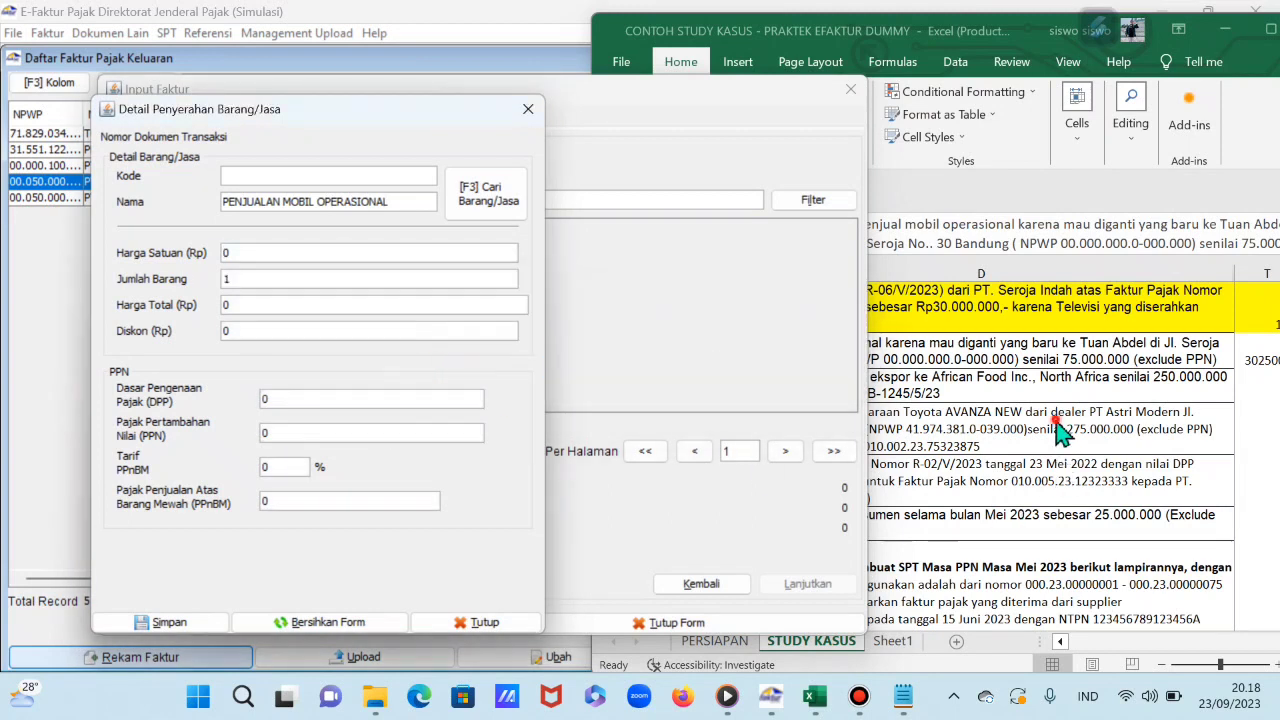
pyautogui.click(1058, 426)
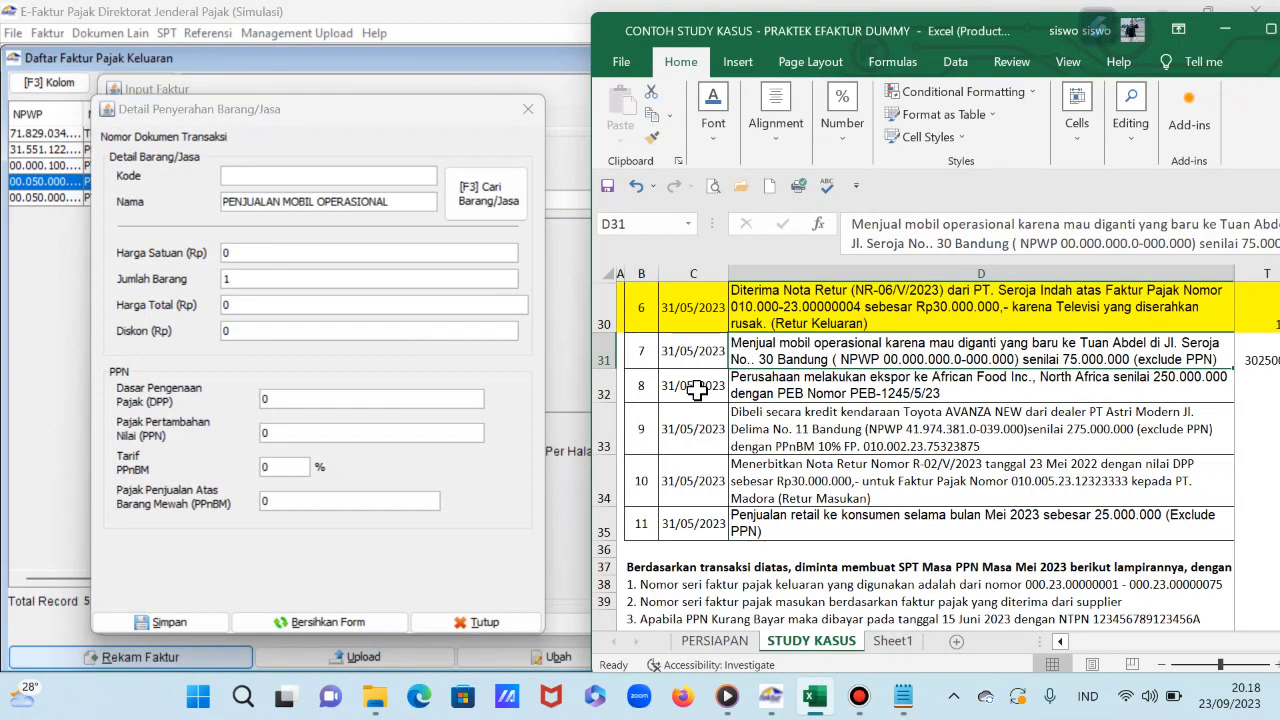
pyautogui.click(281, 252)
pyautogui.write('75000000')
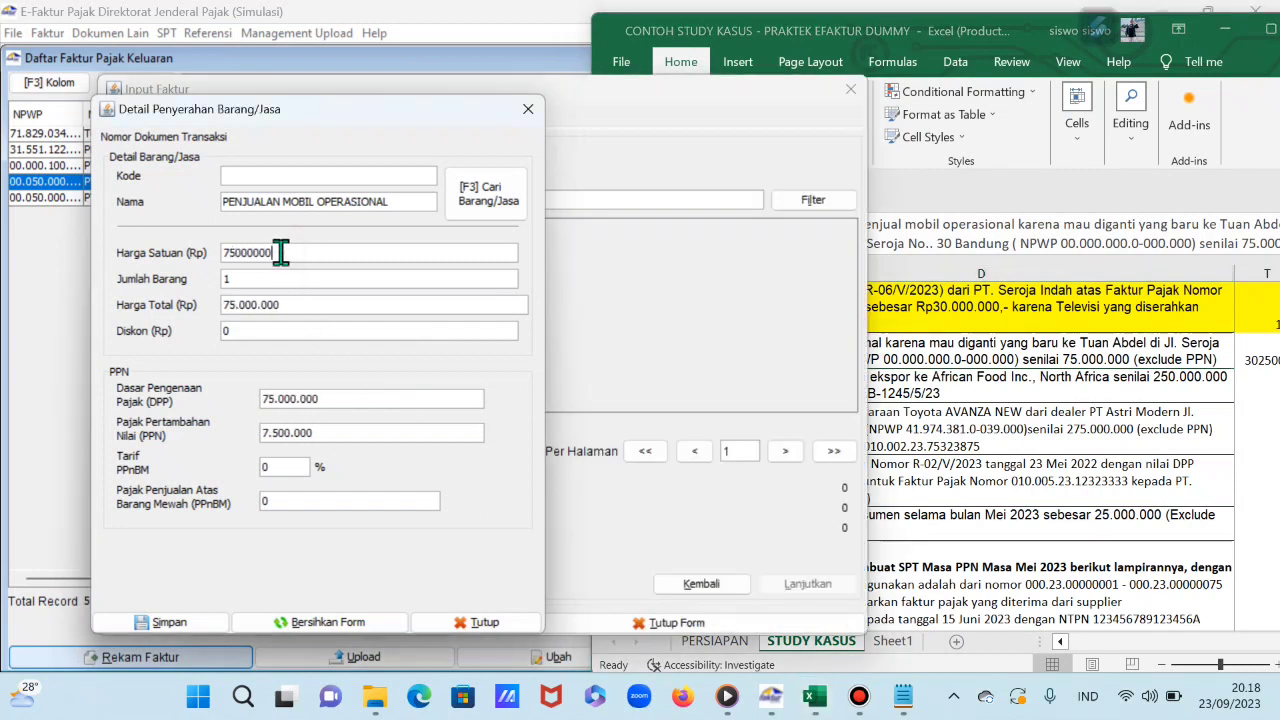
pyautogui.press('Tab')
# Step: Enter 75000000 in workbook cell T27 to recalculate the 11% VAT in T31
pyautogui.click(1245, 440)
pyautogui.click(1265, 360)
pyautogui.click(1268, 312)
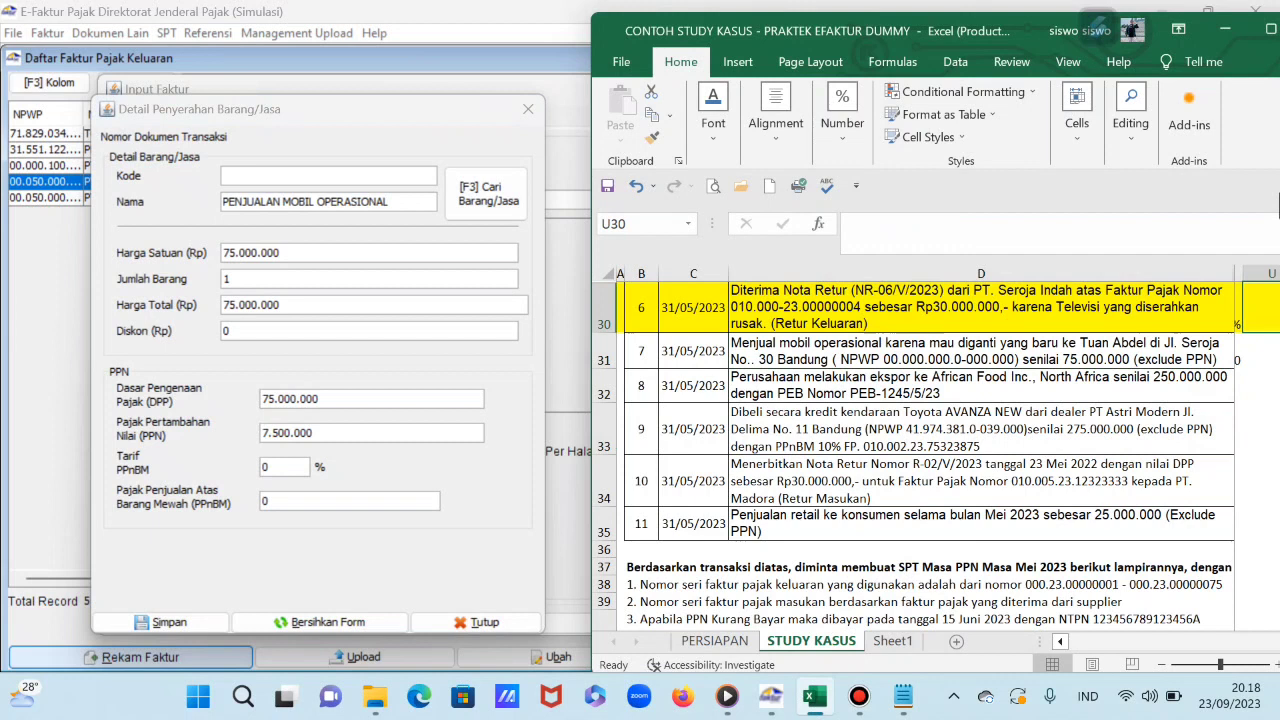
pyautogui.moveTo(966, 33); pyautogui.dragTo(889, 32)
pyautogui.moveTo(1264, 115); pyautogui.dragTo(1279, 115)
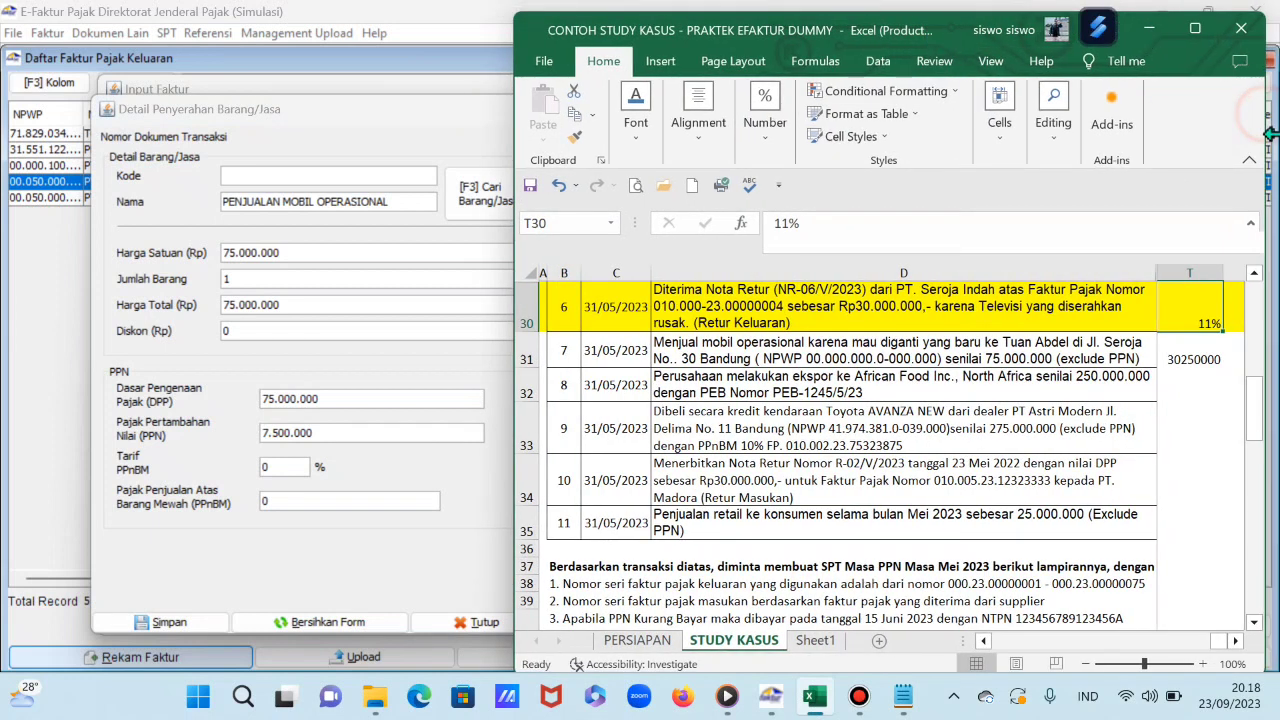
pyautogui.scroll(3, 1268, 410)
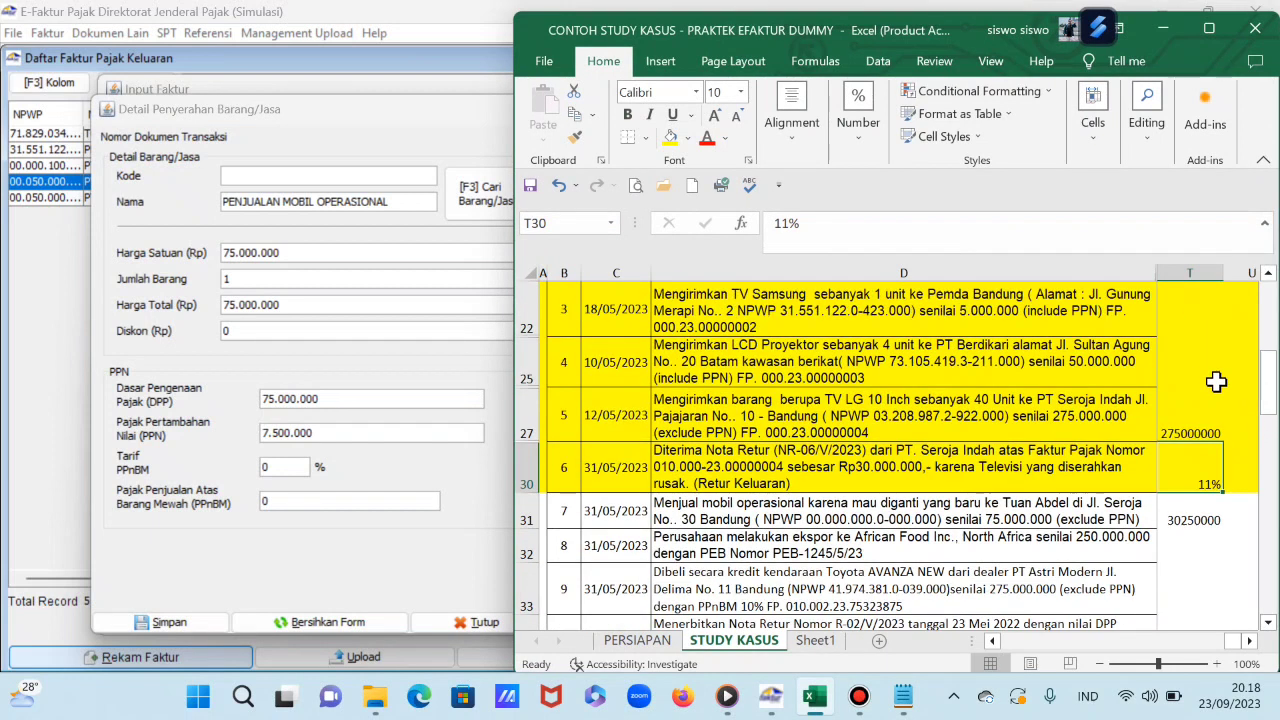
pyautogui.click(1189, 438)
pyautogui.write('75')
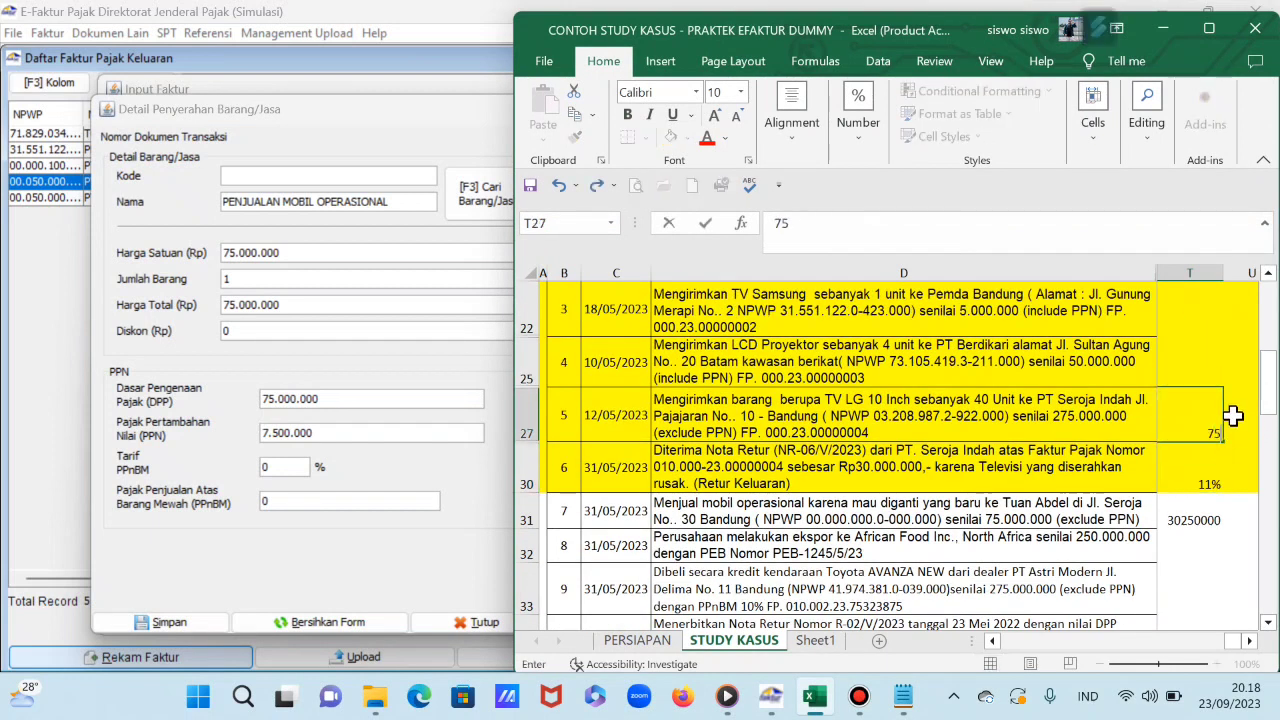
pyautogui.write('000000')
pyautogui.press('Return')
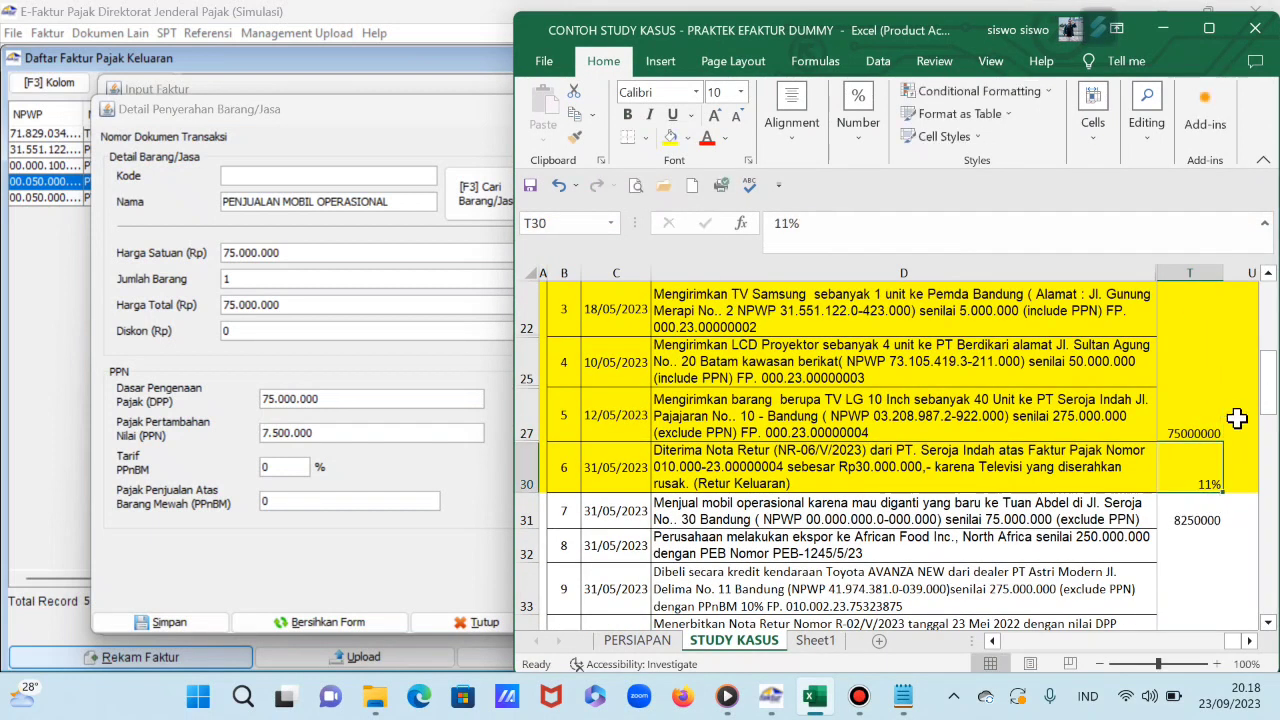
# Step: Set the item's PPN to 8.250.000, then save the item and the invoice
pyautogui.click(286, 322)
pyautogui.moveTo(323, 430); pyautogui.dragTo(228, 445)
pyautogui.write('8')
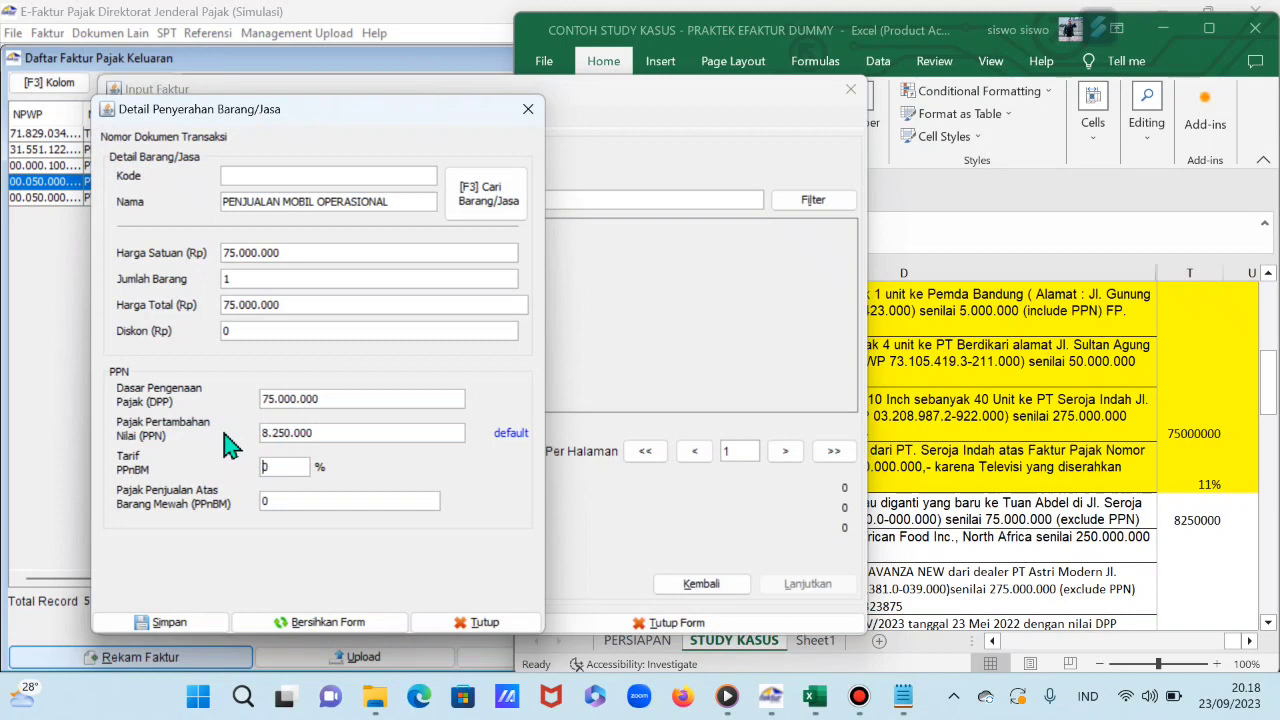
pyautogui.click(186, 622)
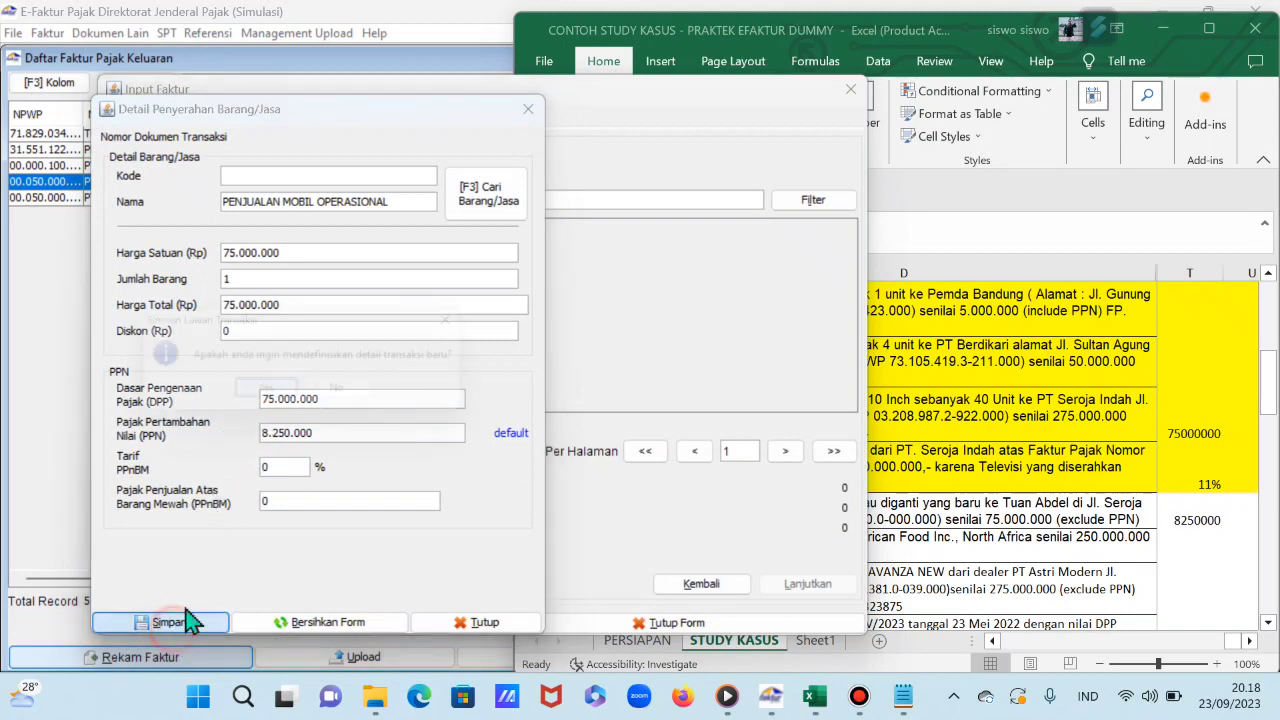
pyautogui.click(358, 400)
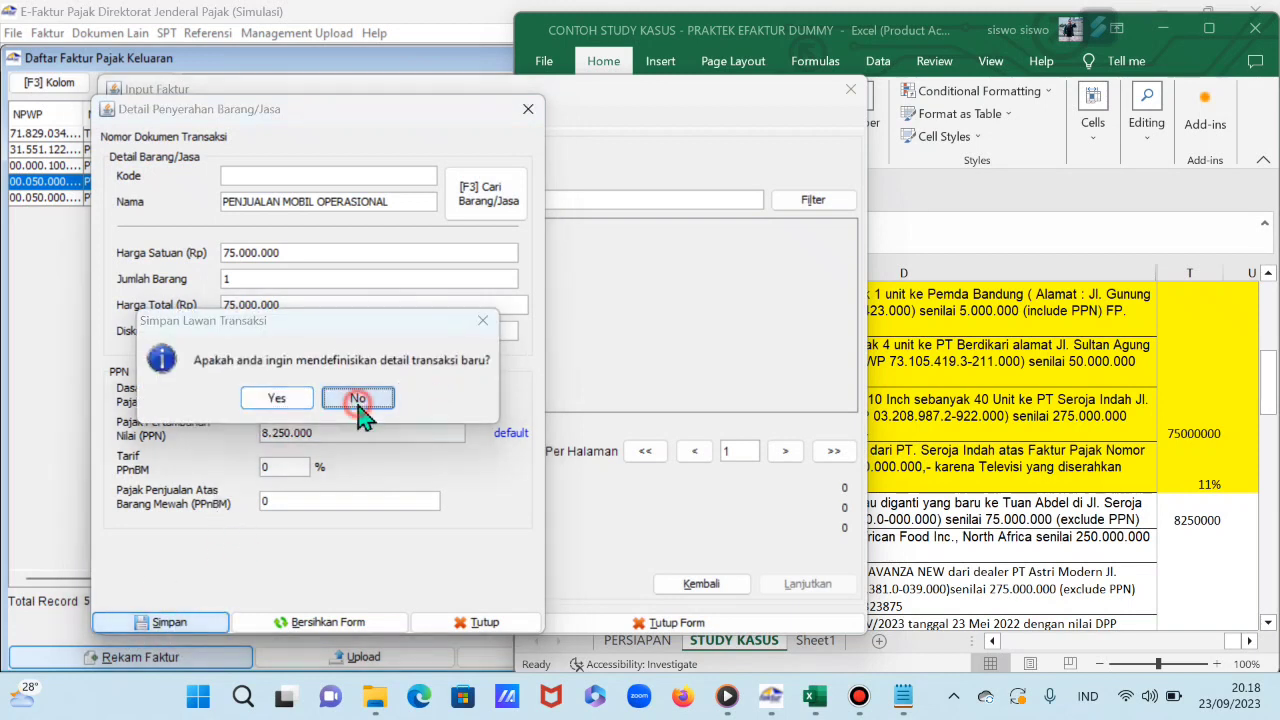
pyautogui.click(265, 622)
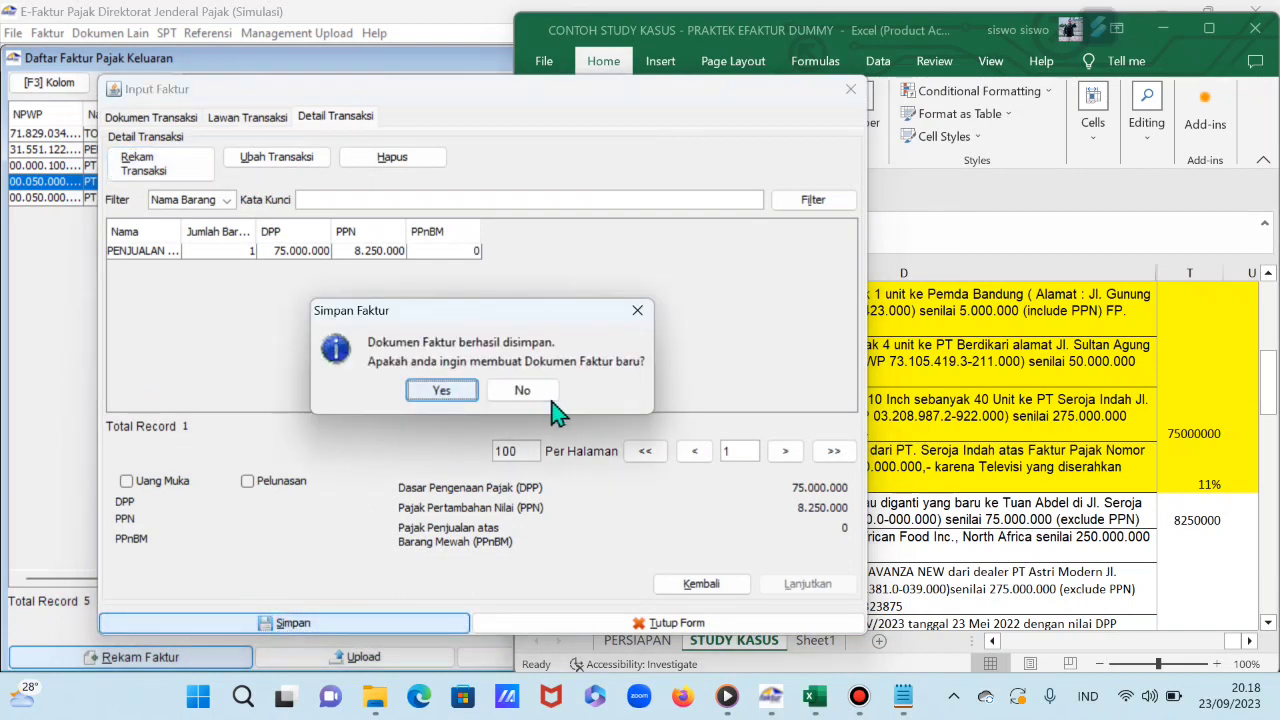
pyautogui.click(524, 391)
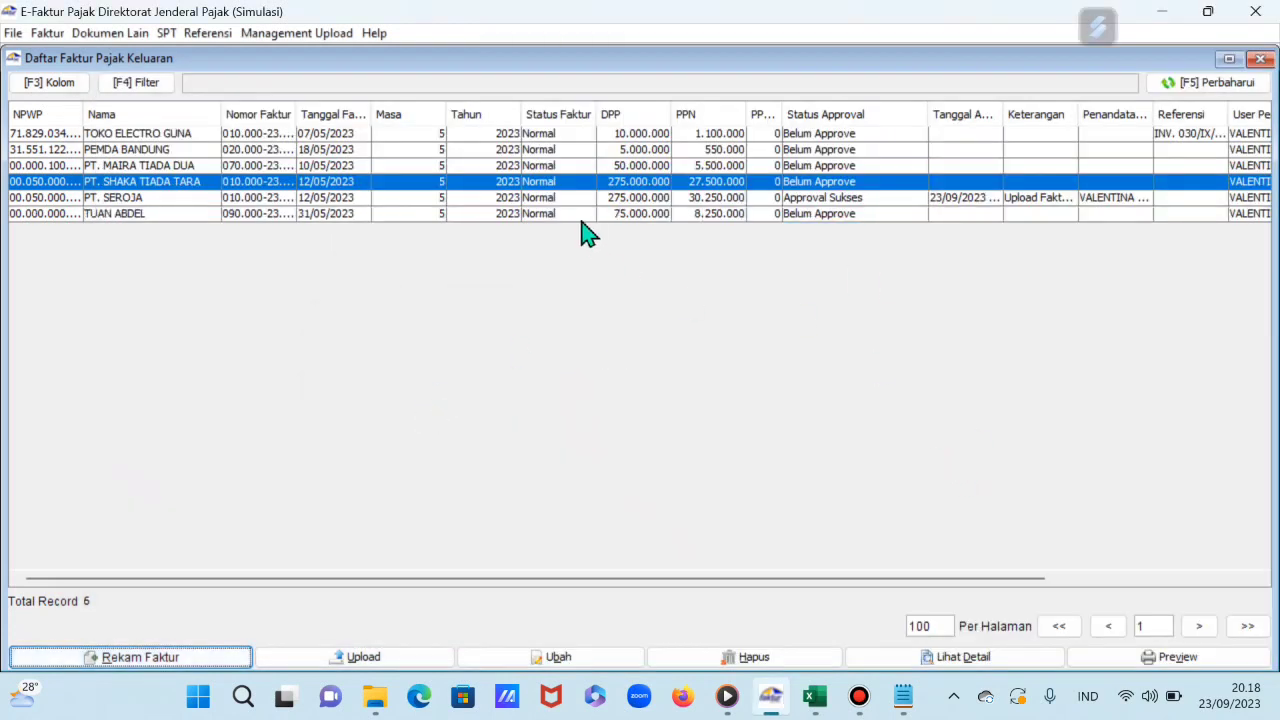
# Step: Fill workbook row 31, the operational car sale transaction, with yellow
pyautogui.click(355, 214)
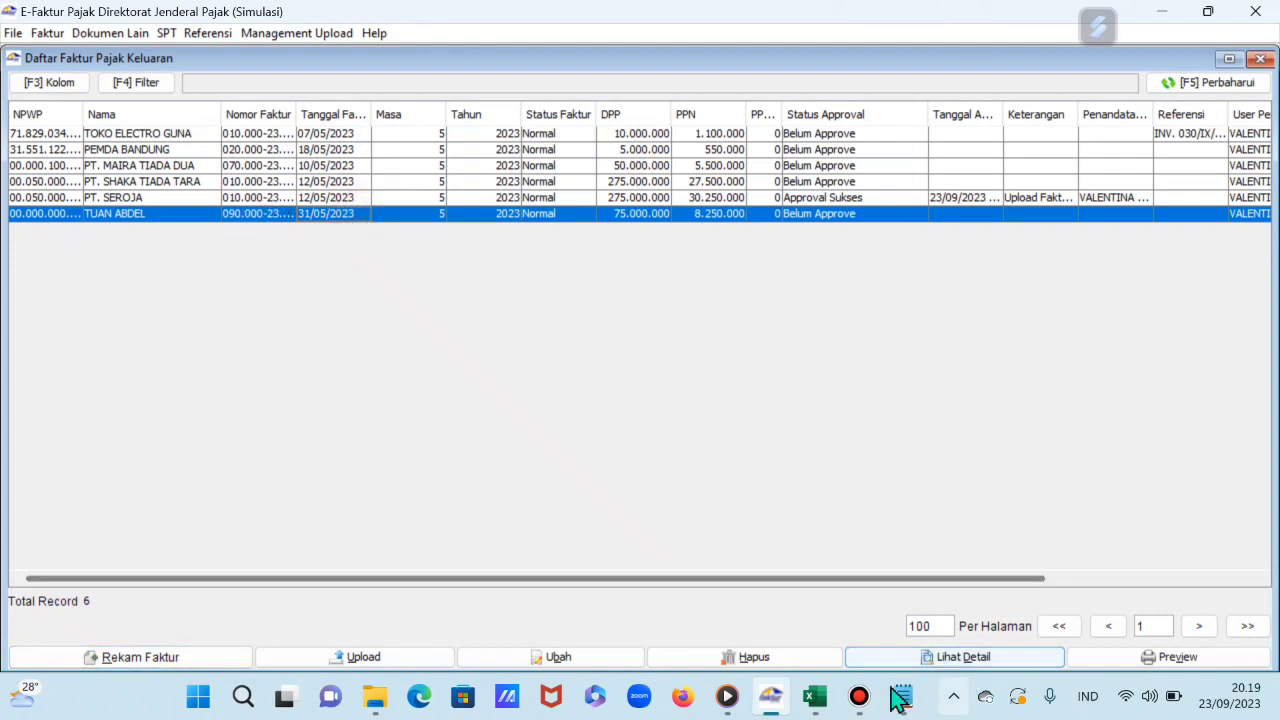
pyautogui.click(815, 696)
pyautogui.click(728, 509)
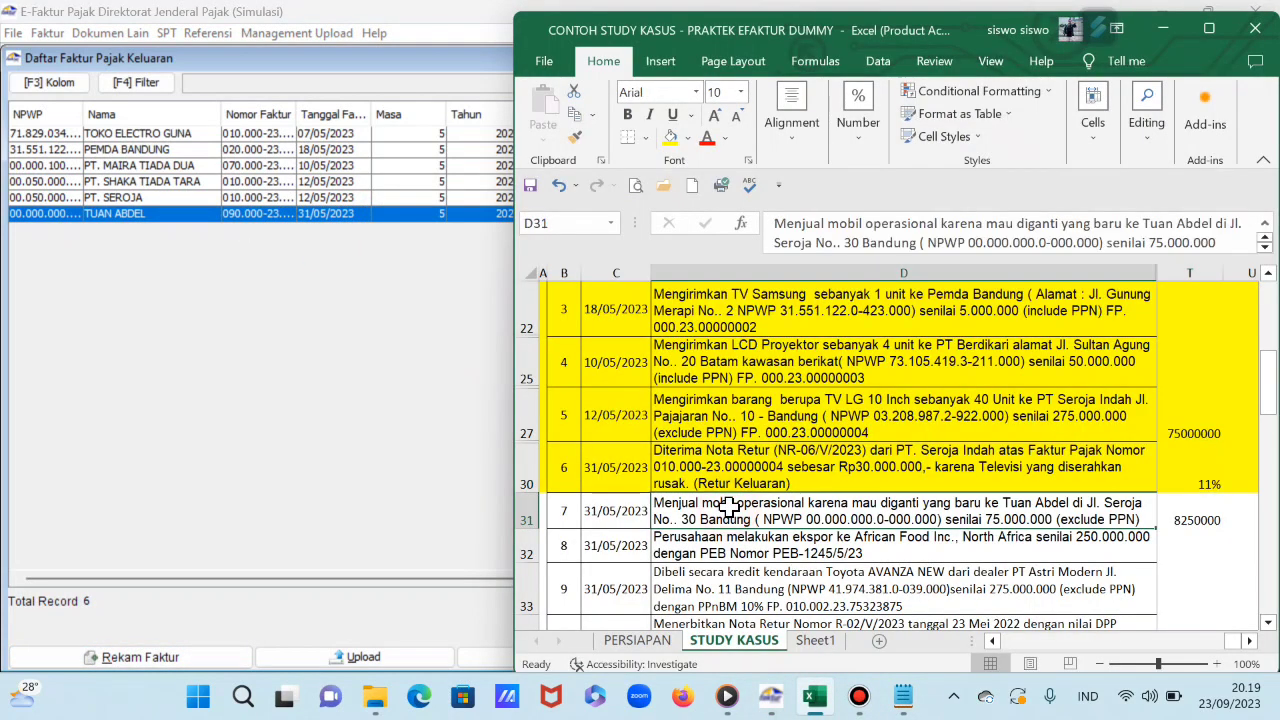
pyautogui.scroll(-2, 715, 520)
pyautogui.click(535, 350)
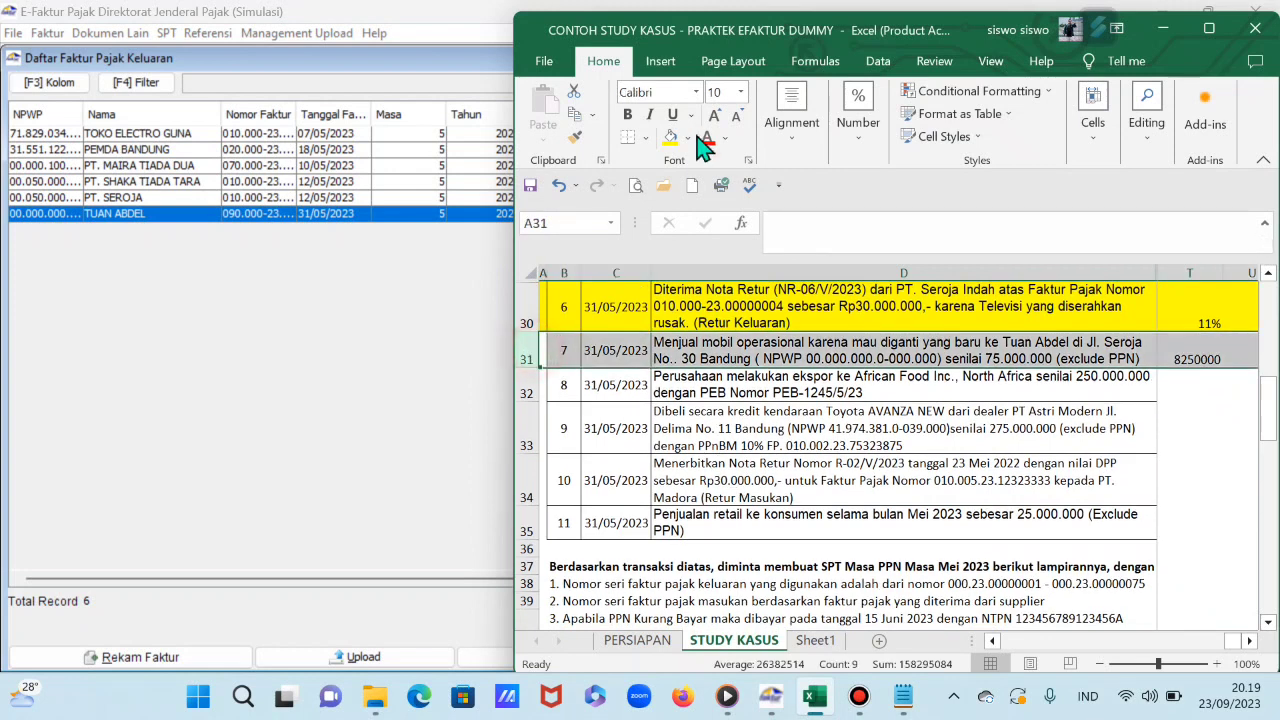
pyautogui.click(671, 138)
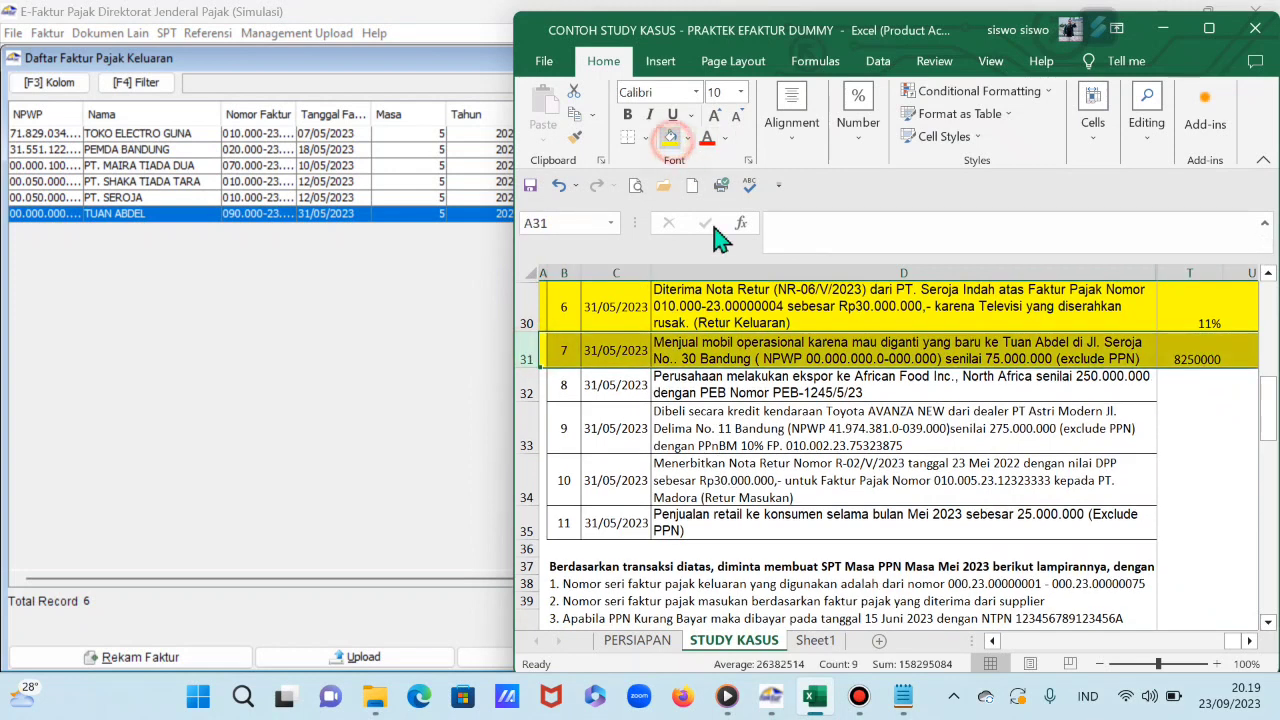
pyautogui.click(738, 388)
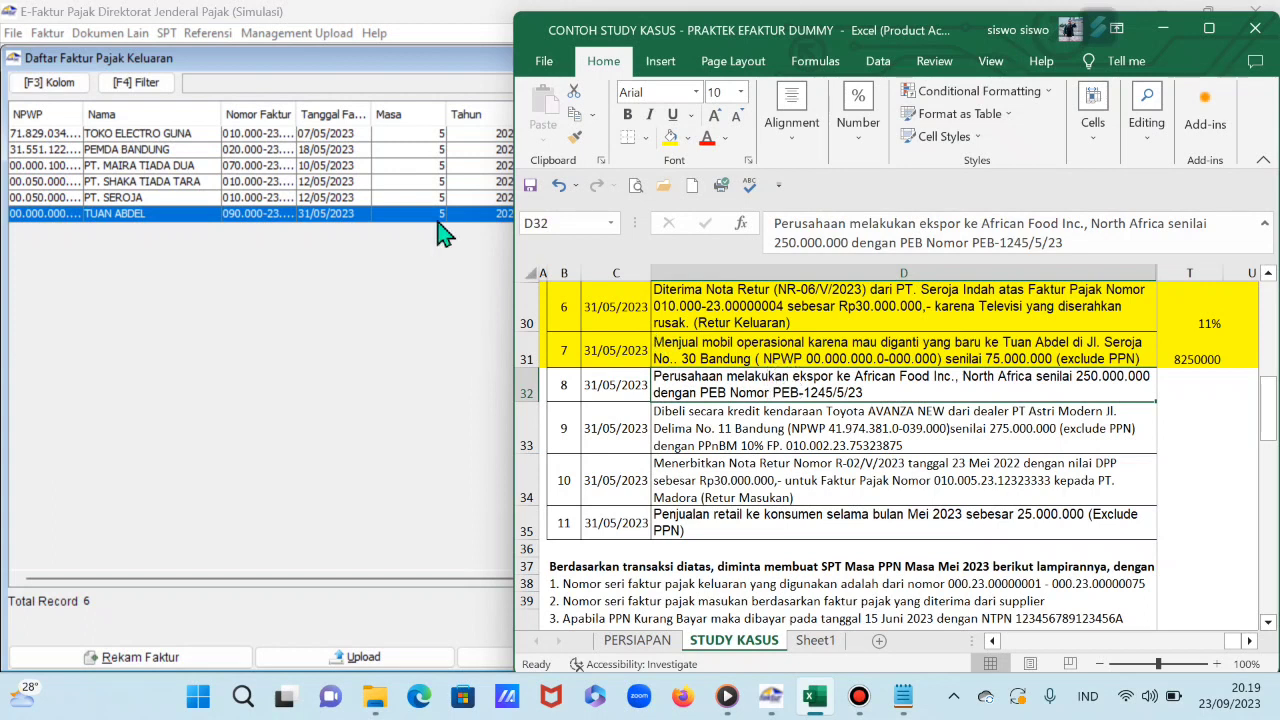
pyautogui.click(260, 372)
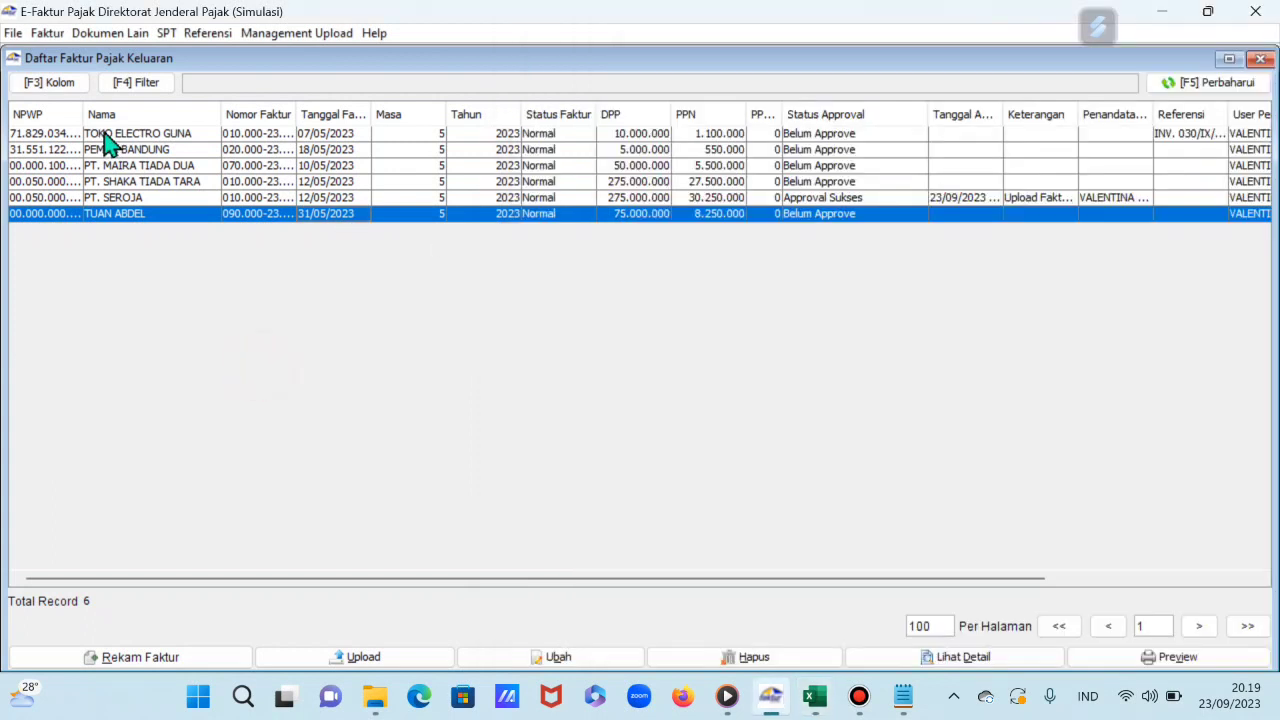
# Step: Open the Pajak Keluaran Administrasi Faktur list and discard a new Rekam Faktur form unsaved
pyautogui.click(47, 33)
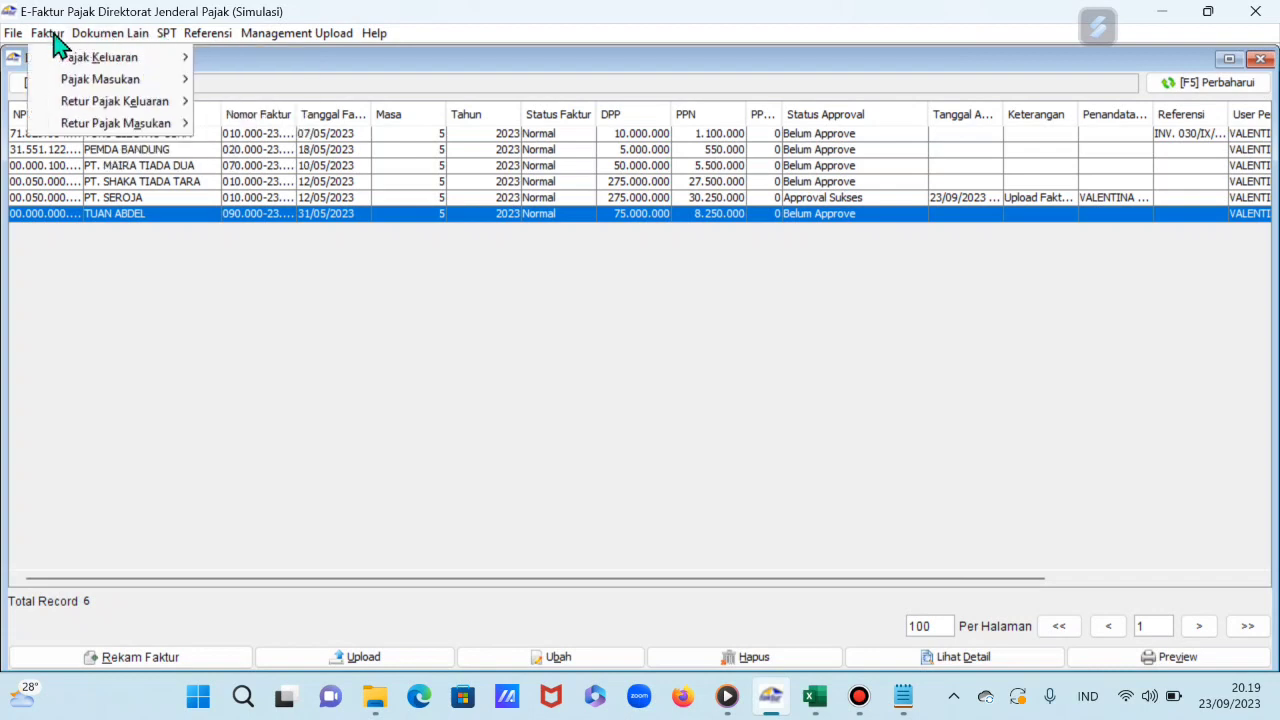
pyautogui.moveTo(100, 62)
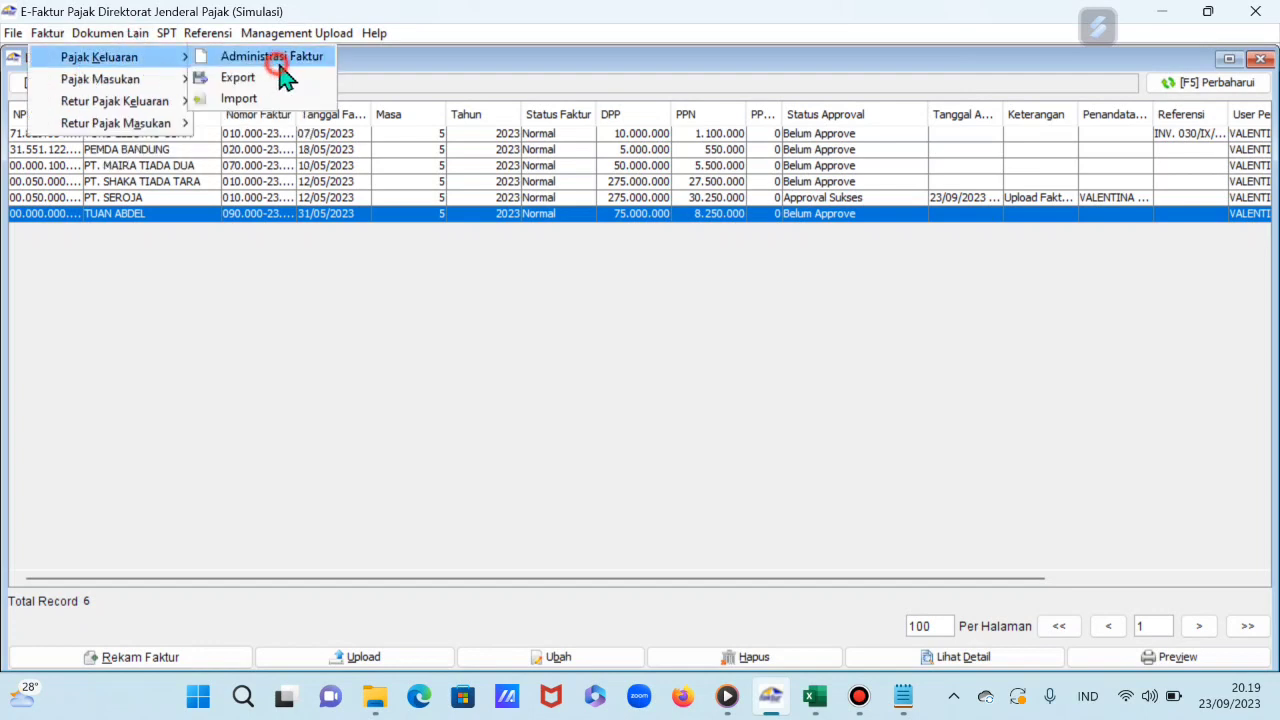
pyautogui.click(275, 58)
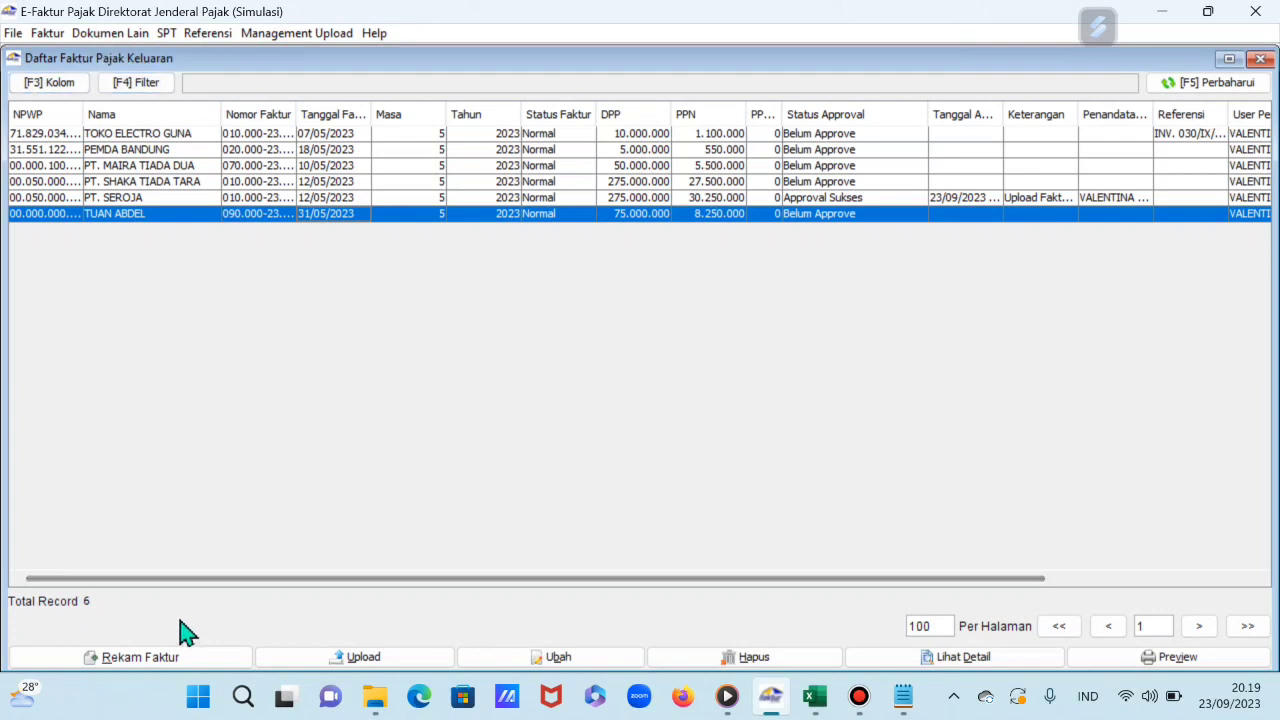
pyautogui.click(185, 659)
pyautogui.click(543, 138)
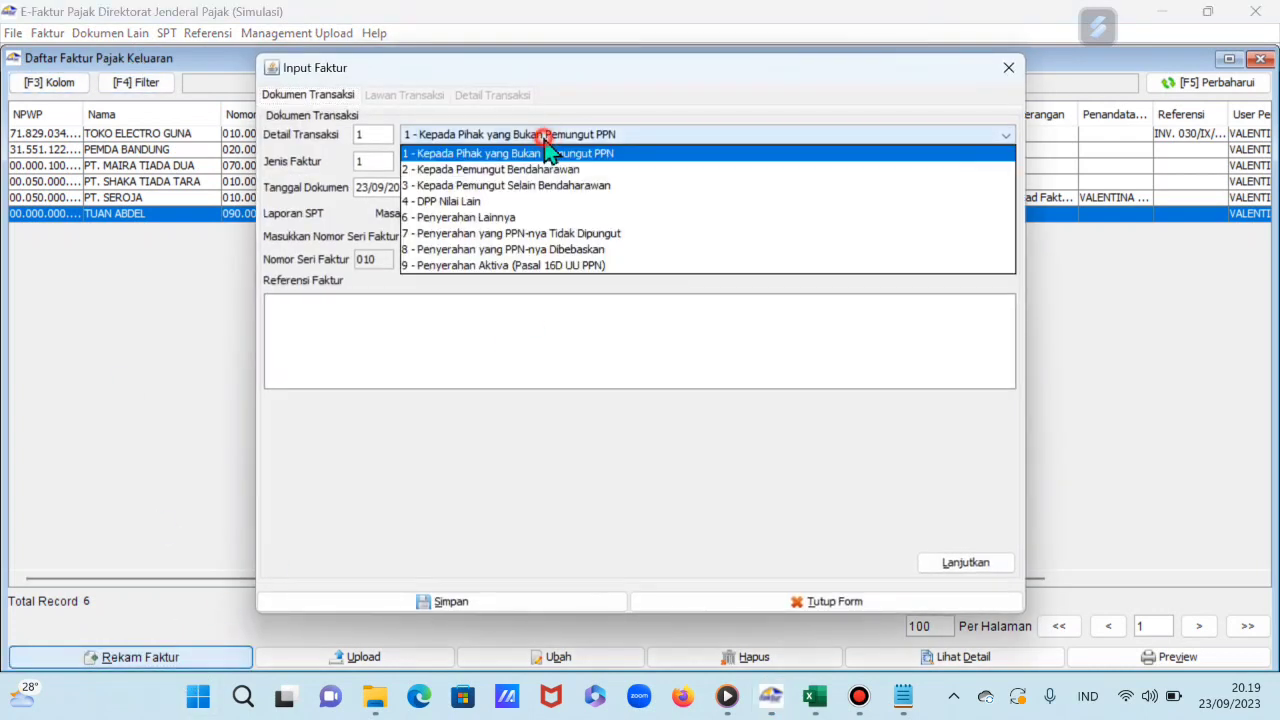
pyautogui.click(549, 150)
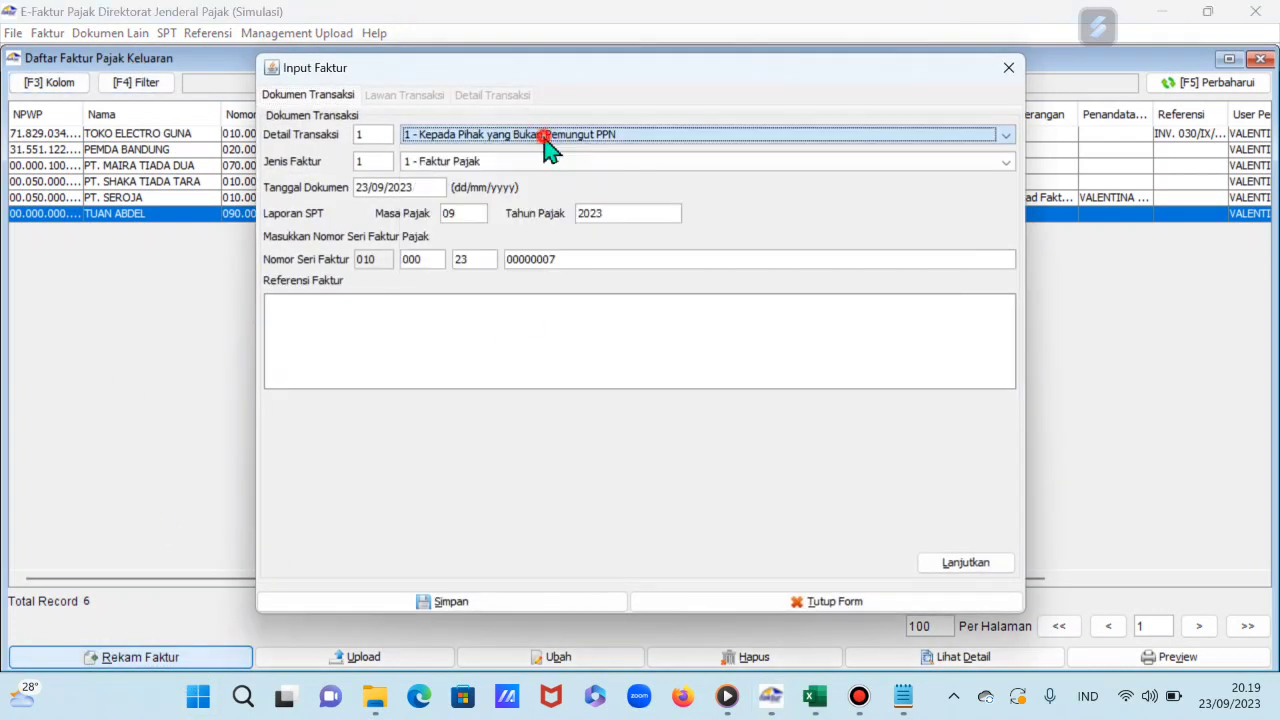
pyautogui.click(1010, 68)
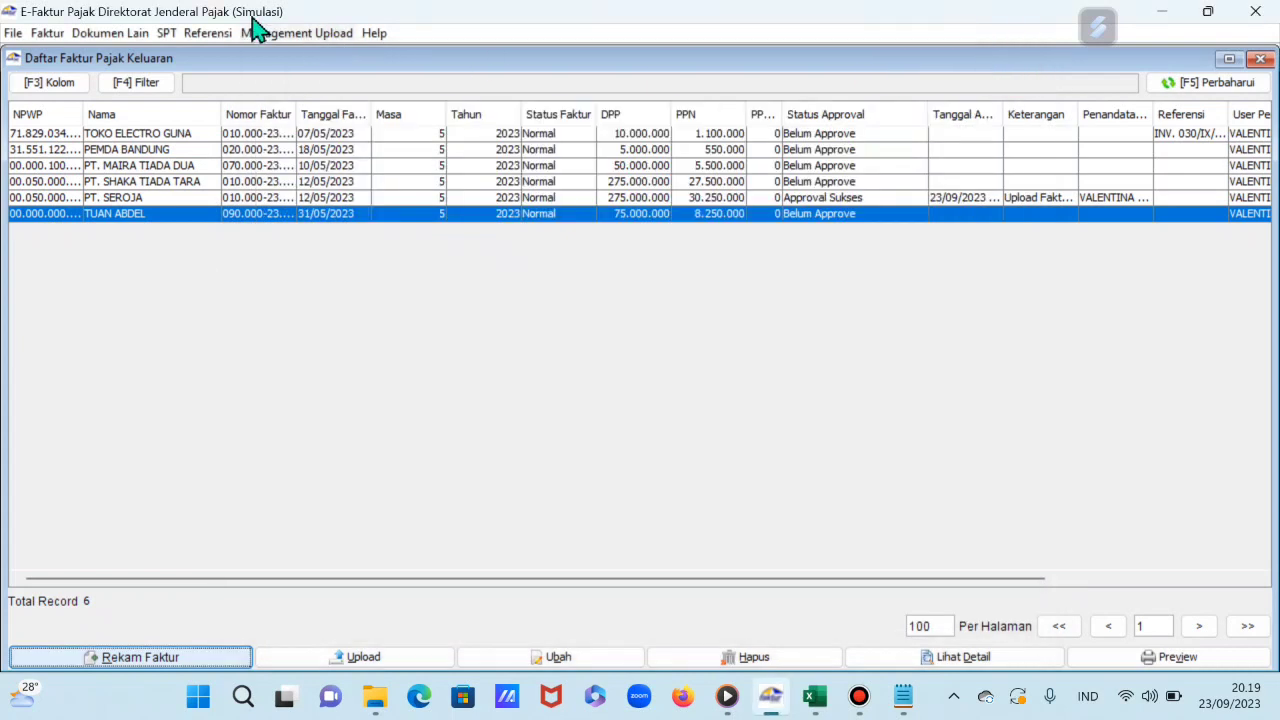
pyautogui.click(55, 36)
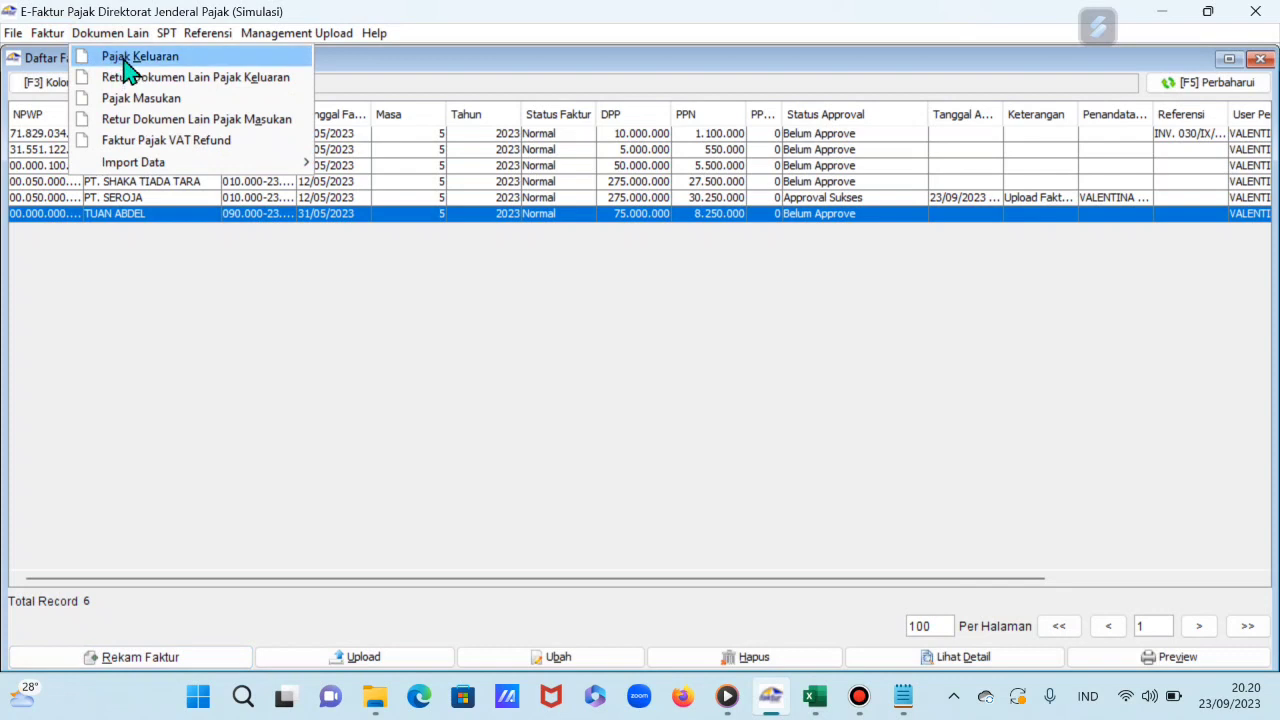
# Step: Start a Dokumen Lain Pajak Keluaran record with Jenis Transaksi 2 - Penyerahan Luar Negeri/ Ekspor
pyautogui.click(128, 72)
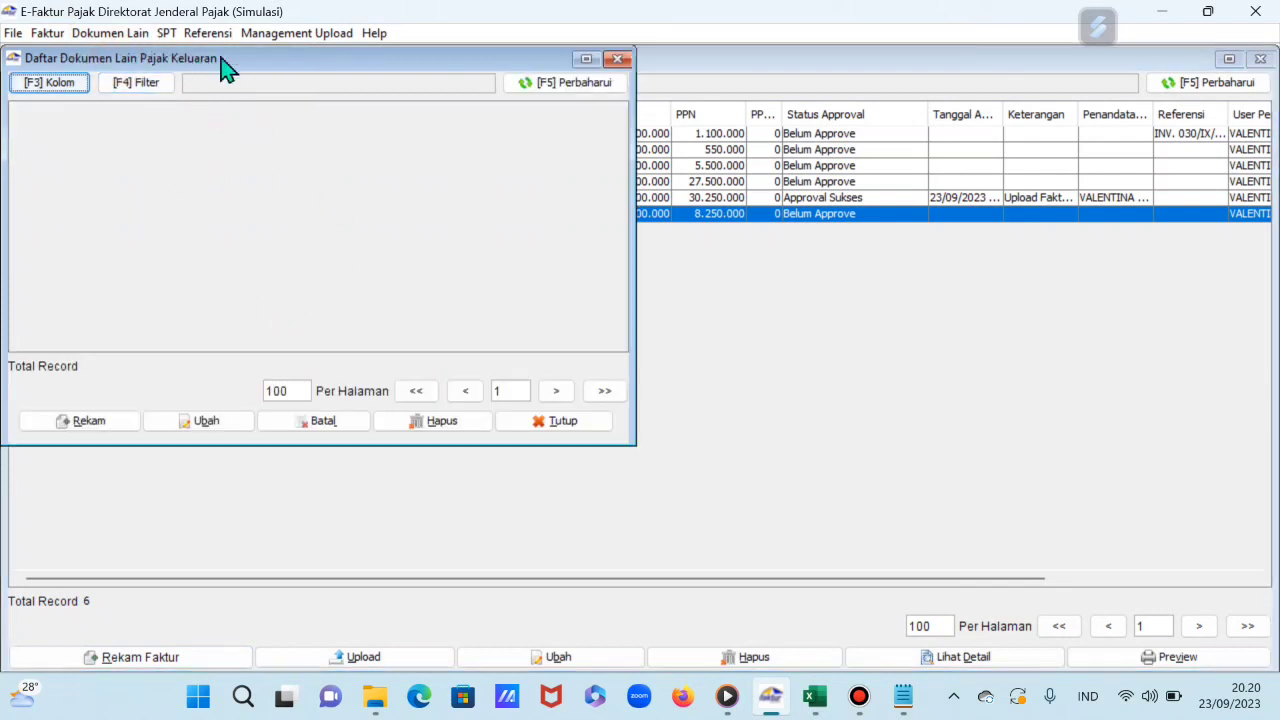
pyautogui.click(617, 59)
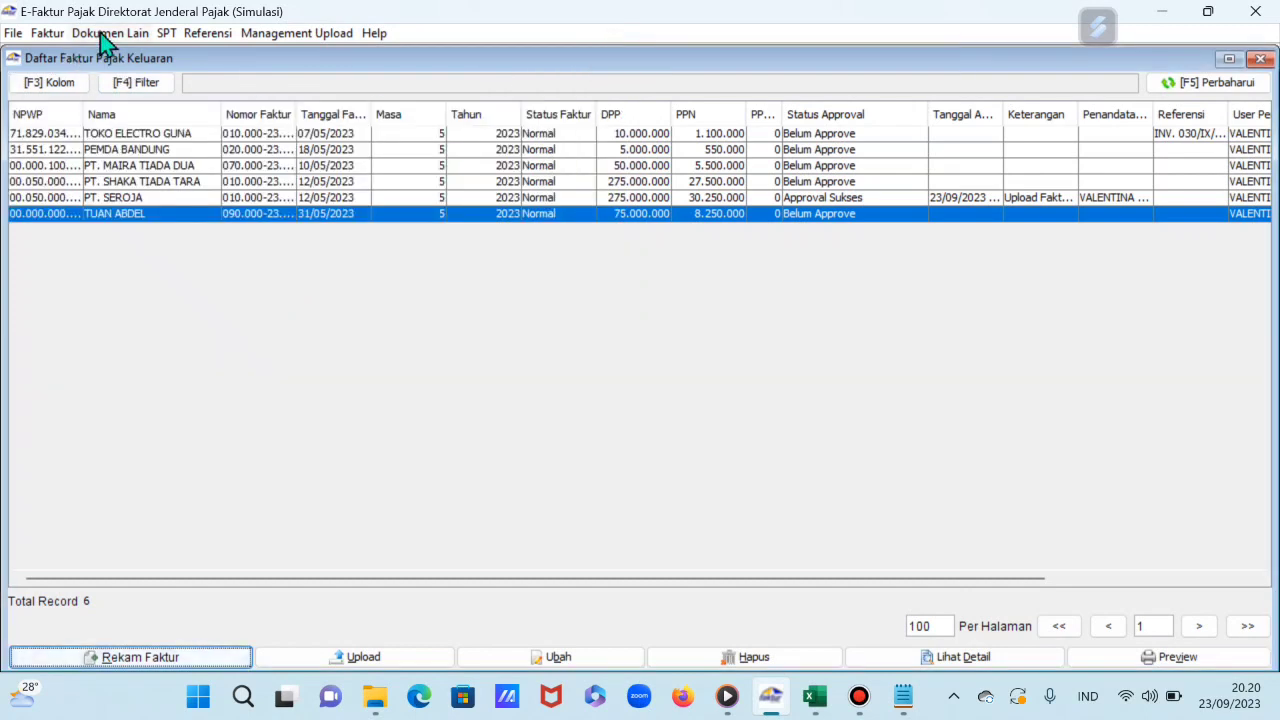
pyautogui.click(100, 34)
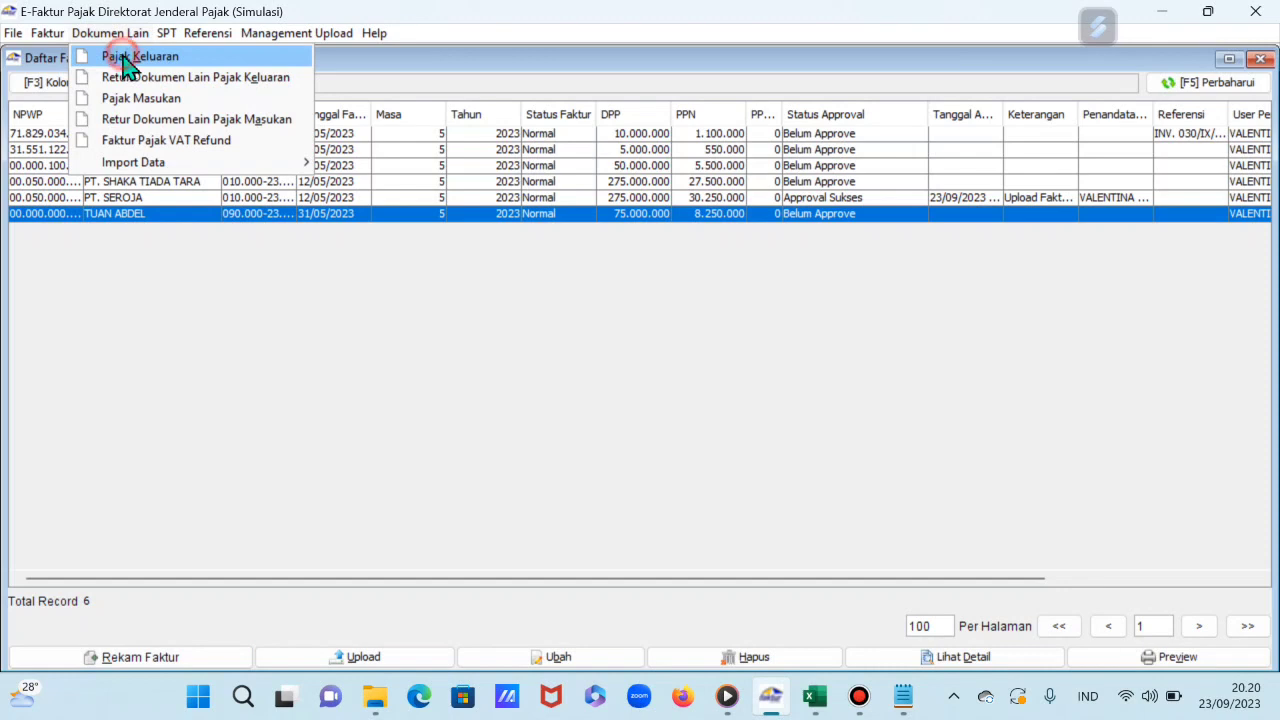
pyautogui.click(125, 60)
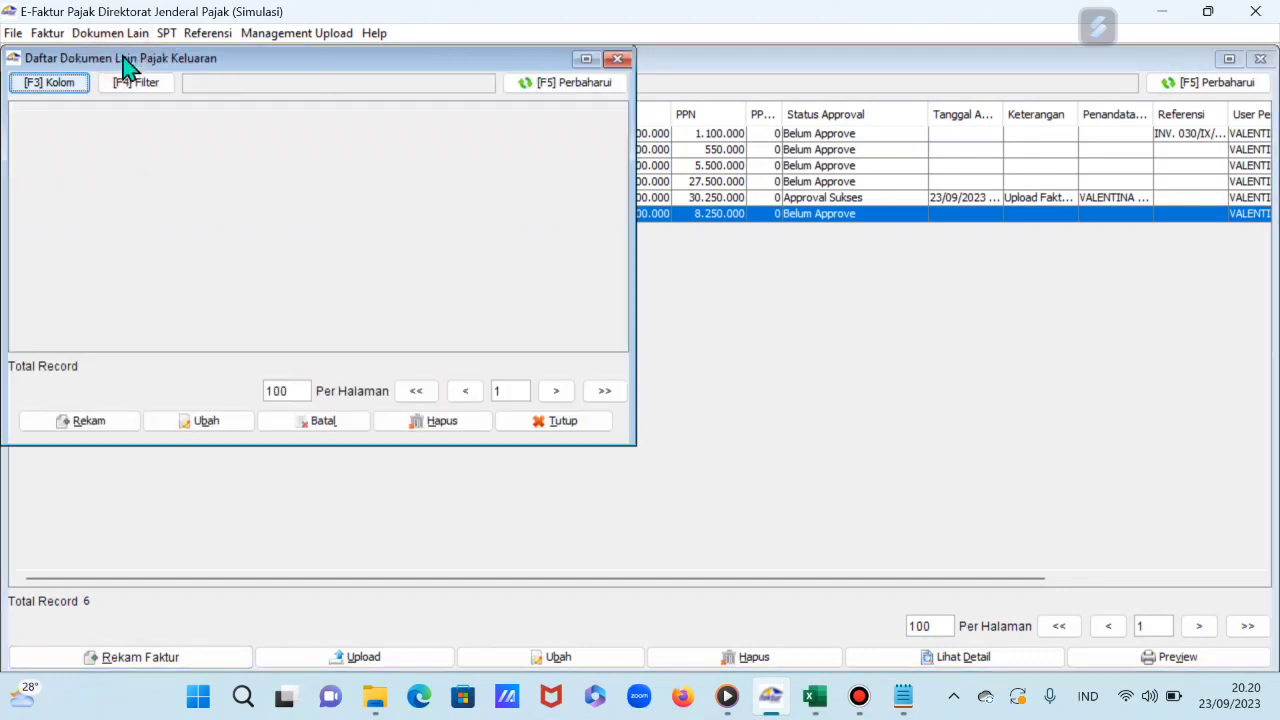
pyautogui.click(112, 428)
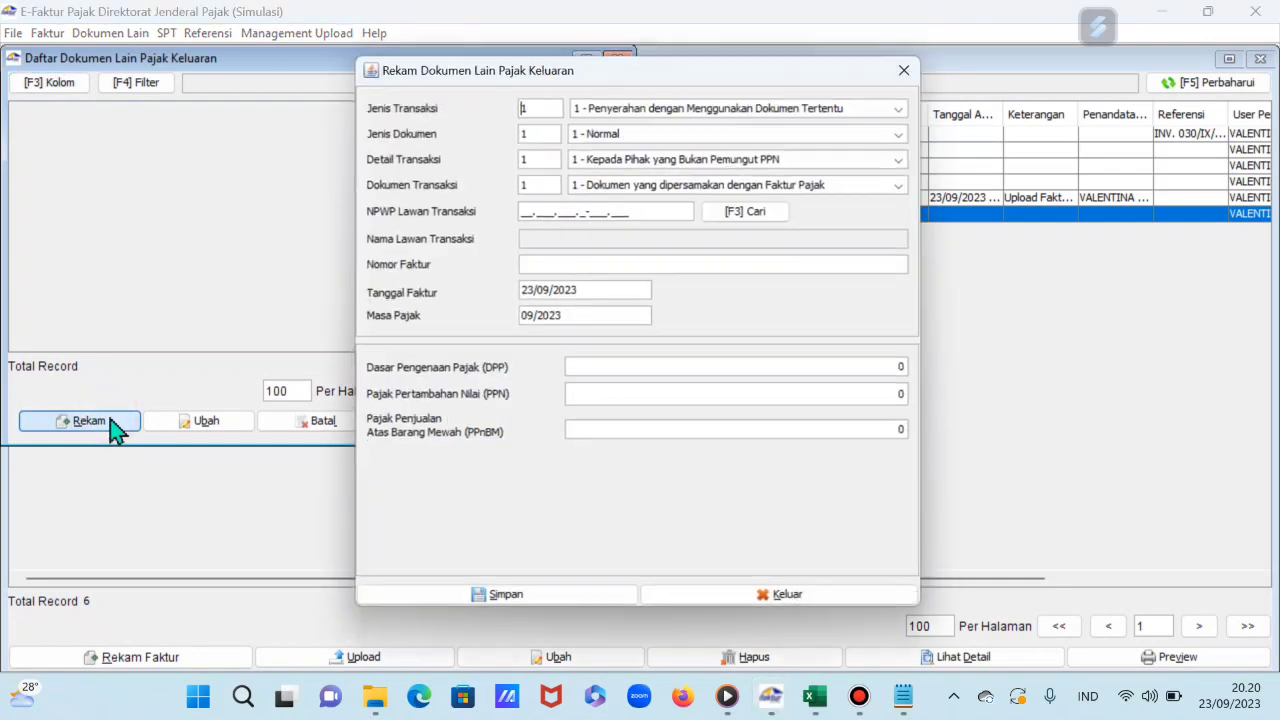
pyautogui.moveTo(803, 69); pyautogui.dragTo(536, 81)
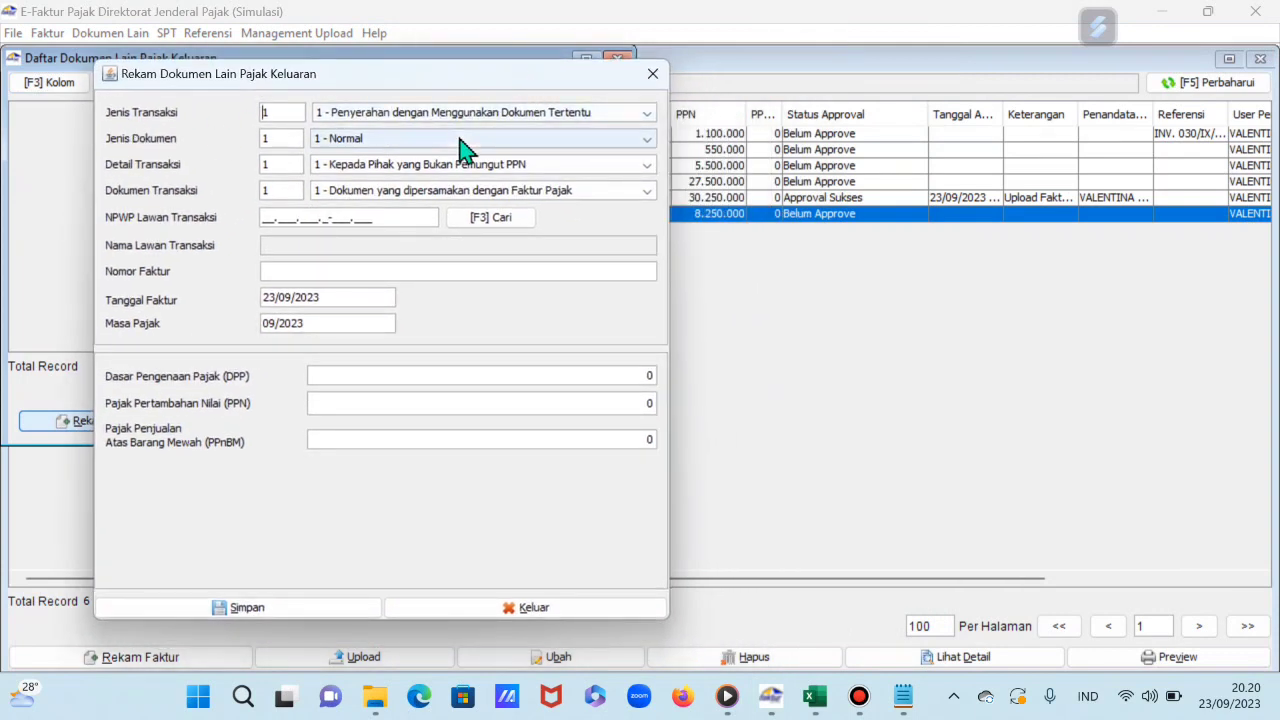
pyautogui.click(472, 112)
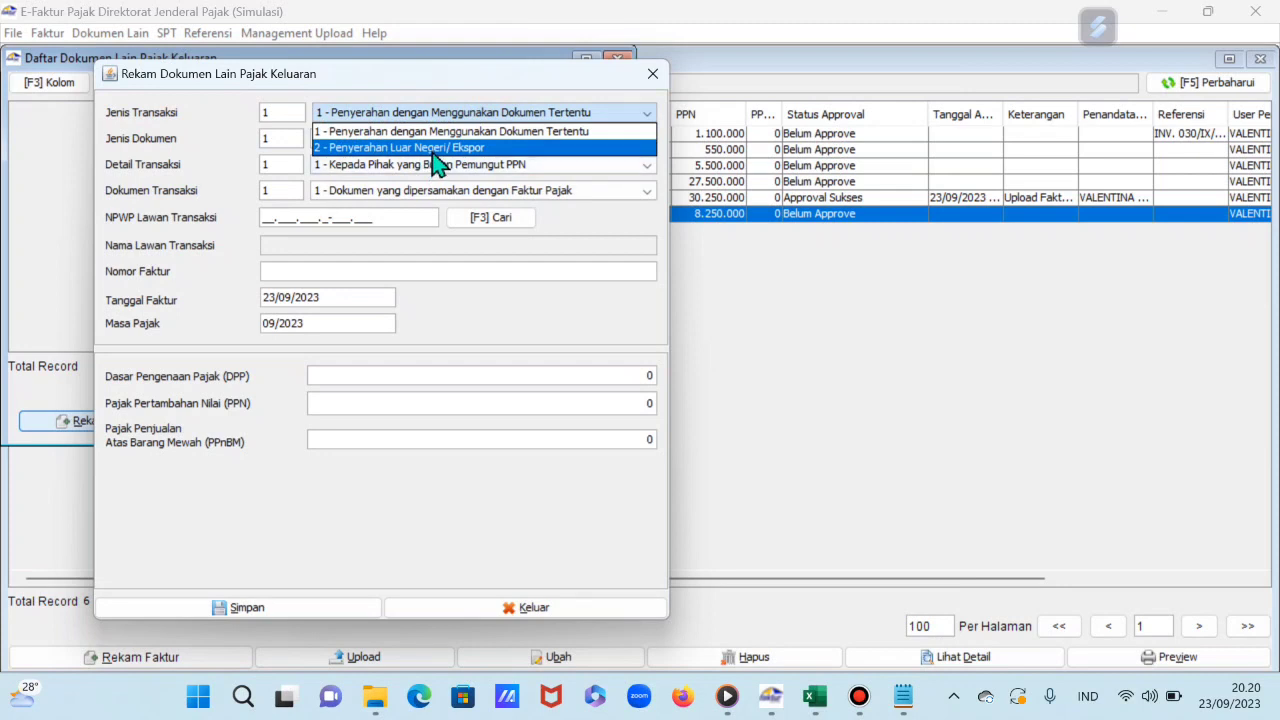
pyautogui.click(436, 148)
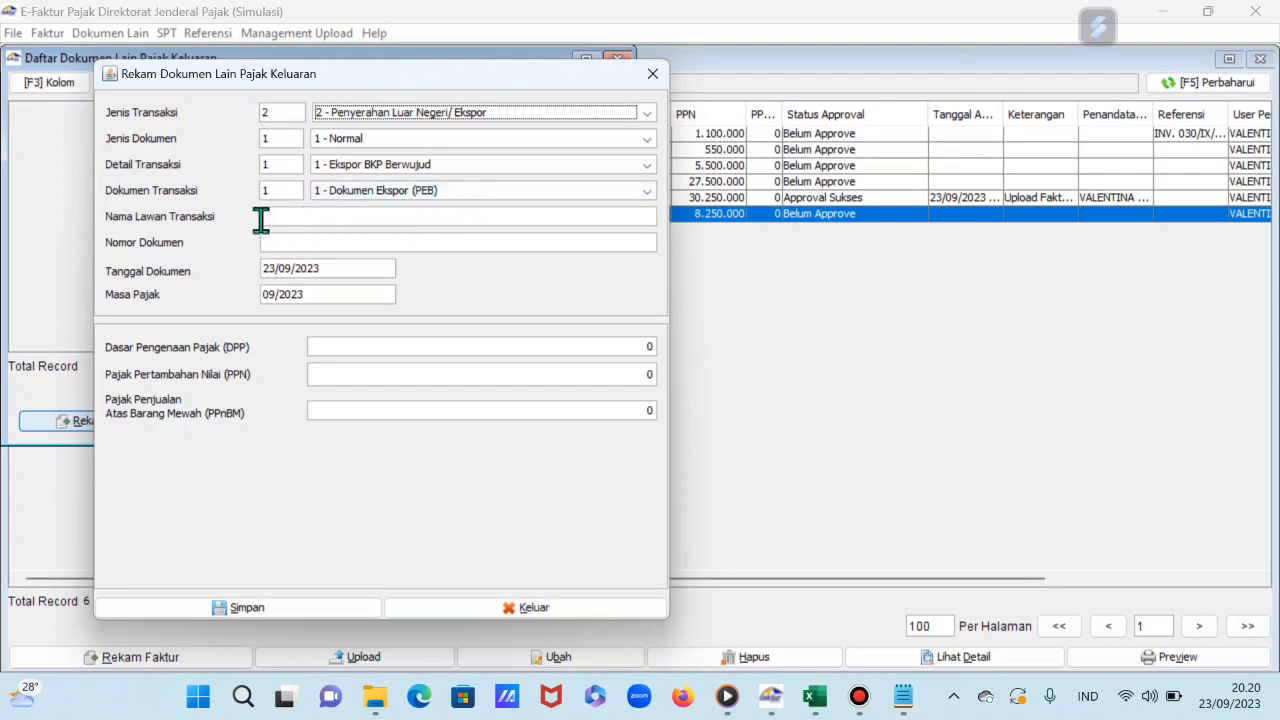
pyautogui.click(366, 211)
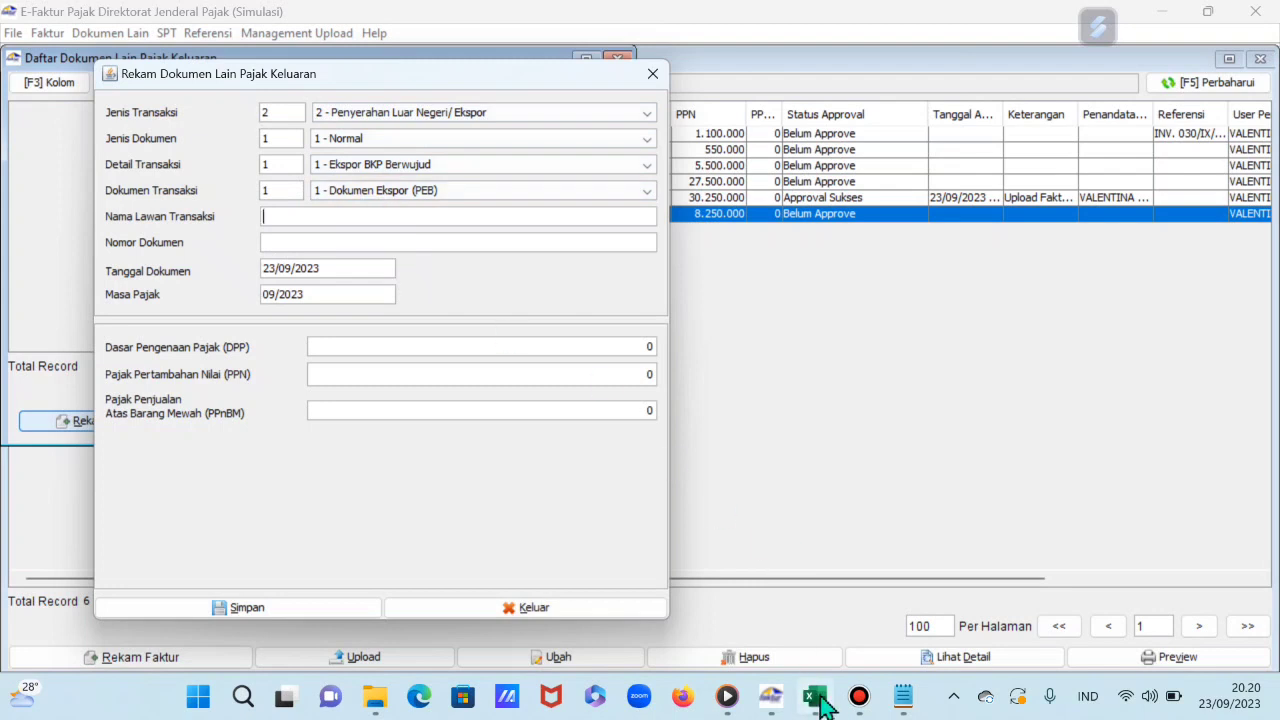
# Step: Save PEB-1245/5/23 for AFRICAN FOOD INC, dated 31/05/2023, with DPP 250.000.000
pyautogui.click(818, 696)
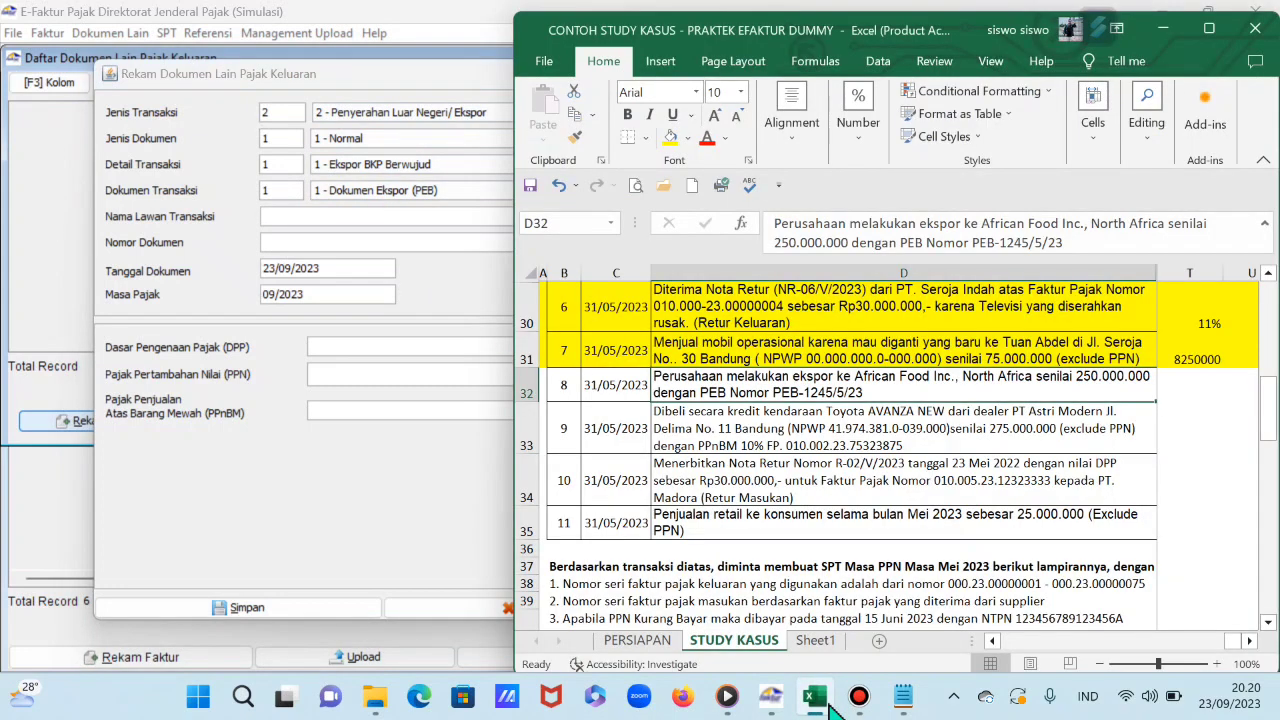
pyautogui.click(365, 217)
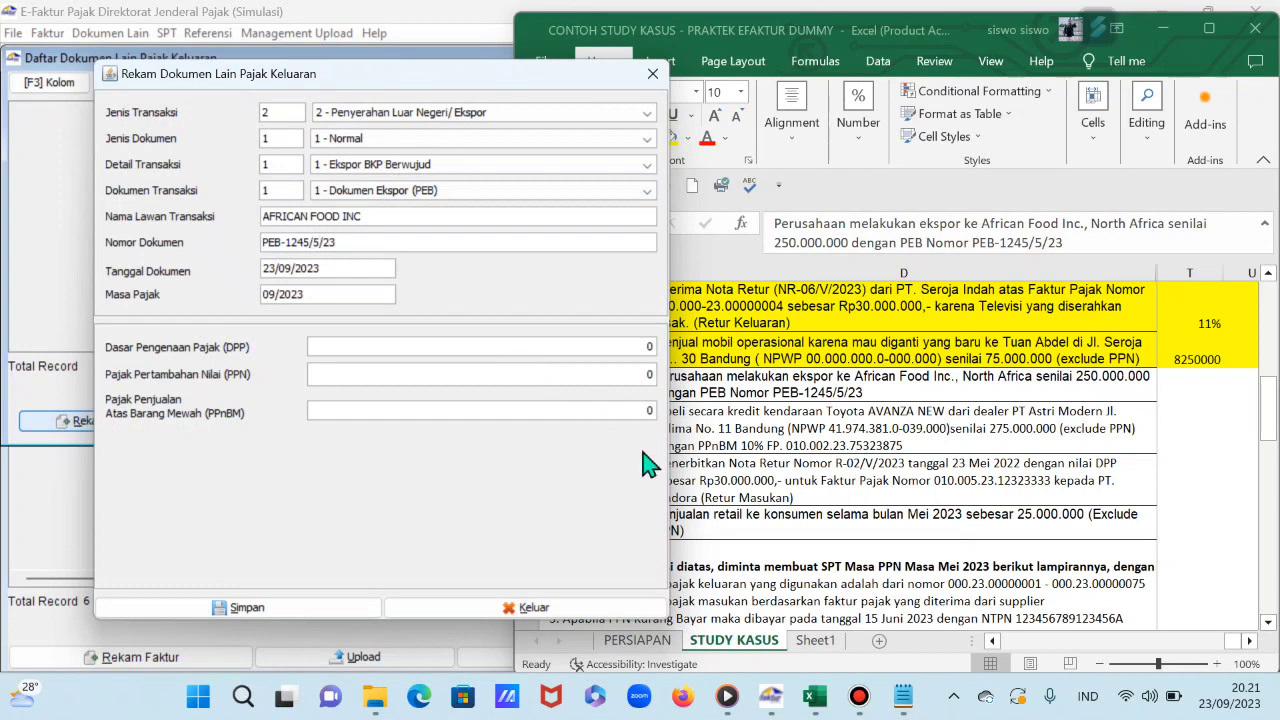
pyautogui.moveTo(550, 72); pyautogui.dragTo(503, 98)
pyautogui.click(256, 302)
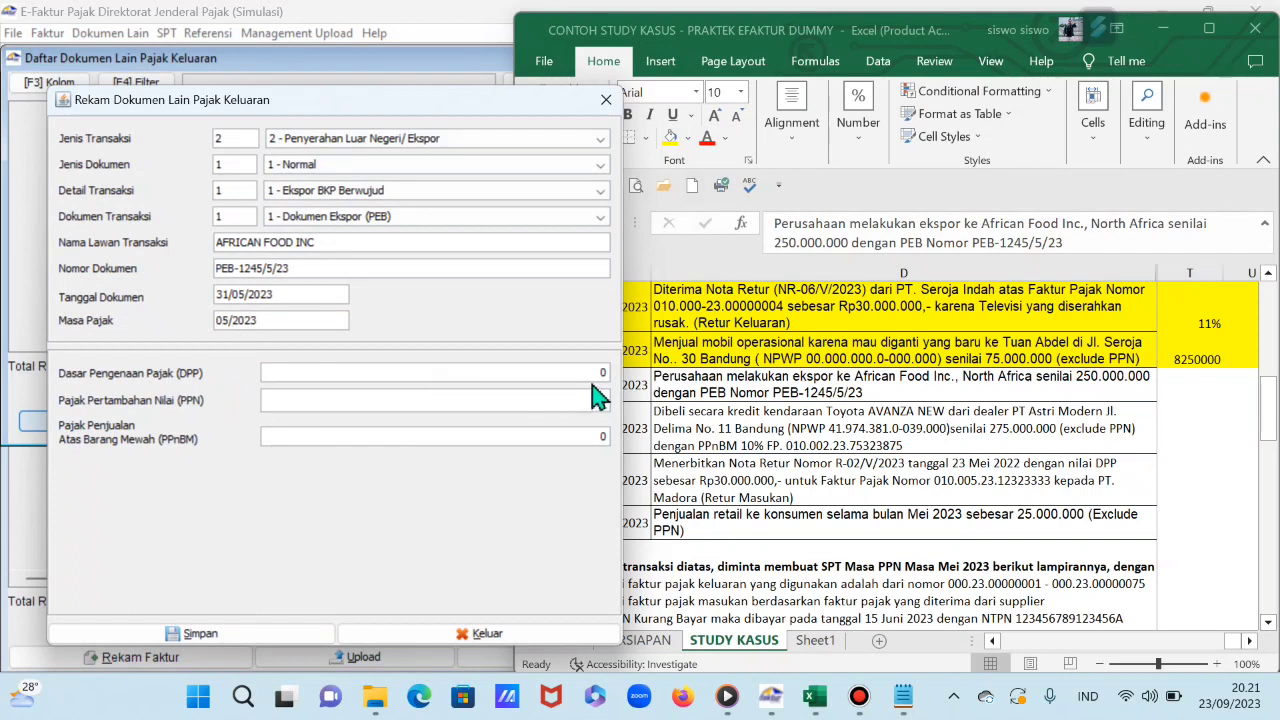
pyautogui.click(500, 370)
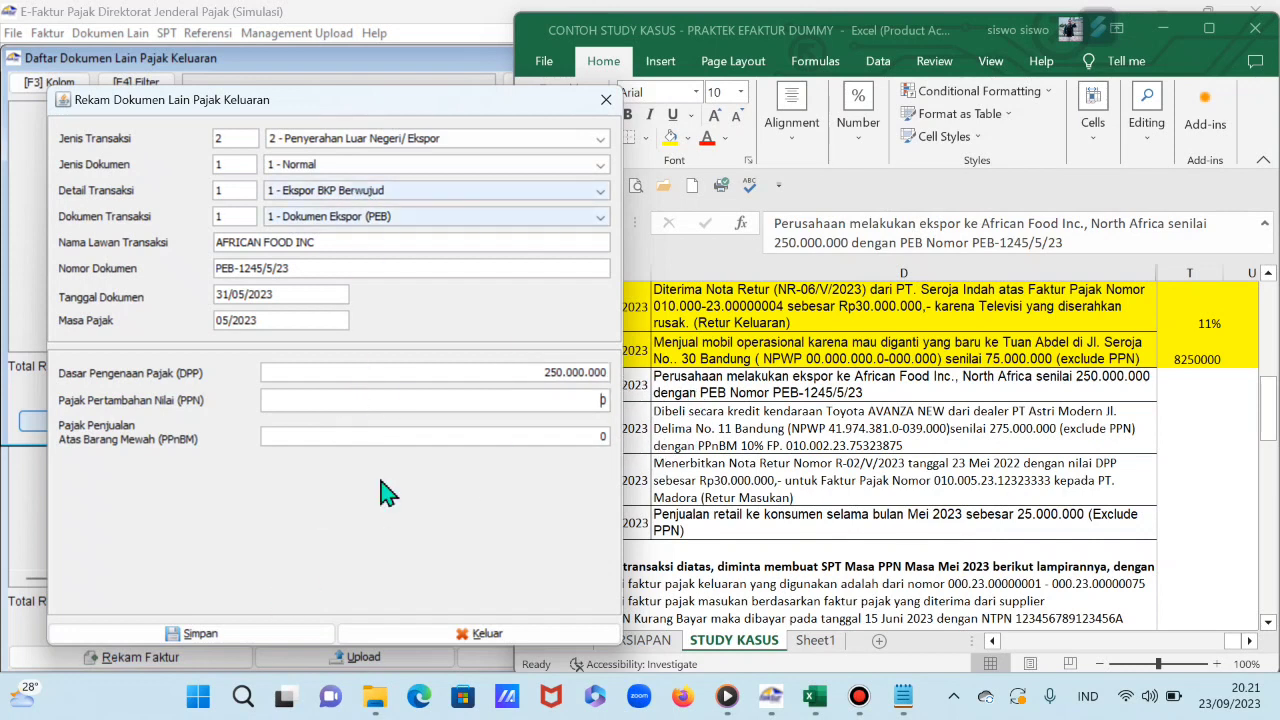
pyautogui.click(237, 638)
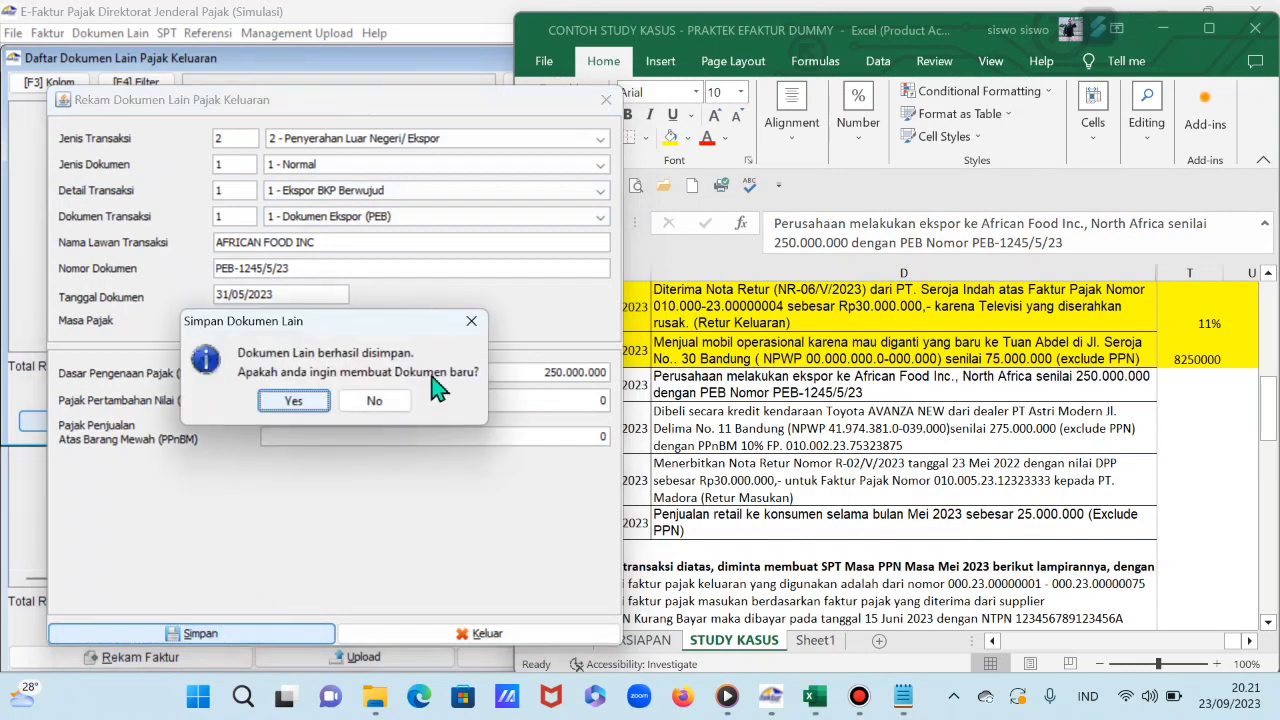
pyautogui.click(374, 402)
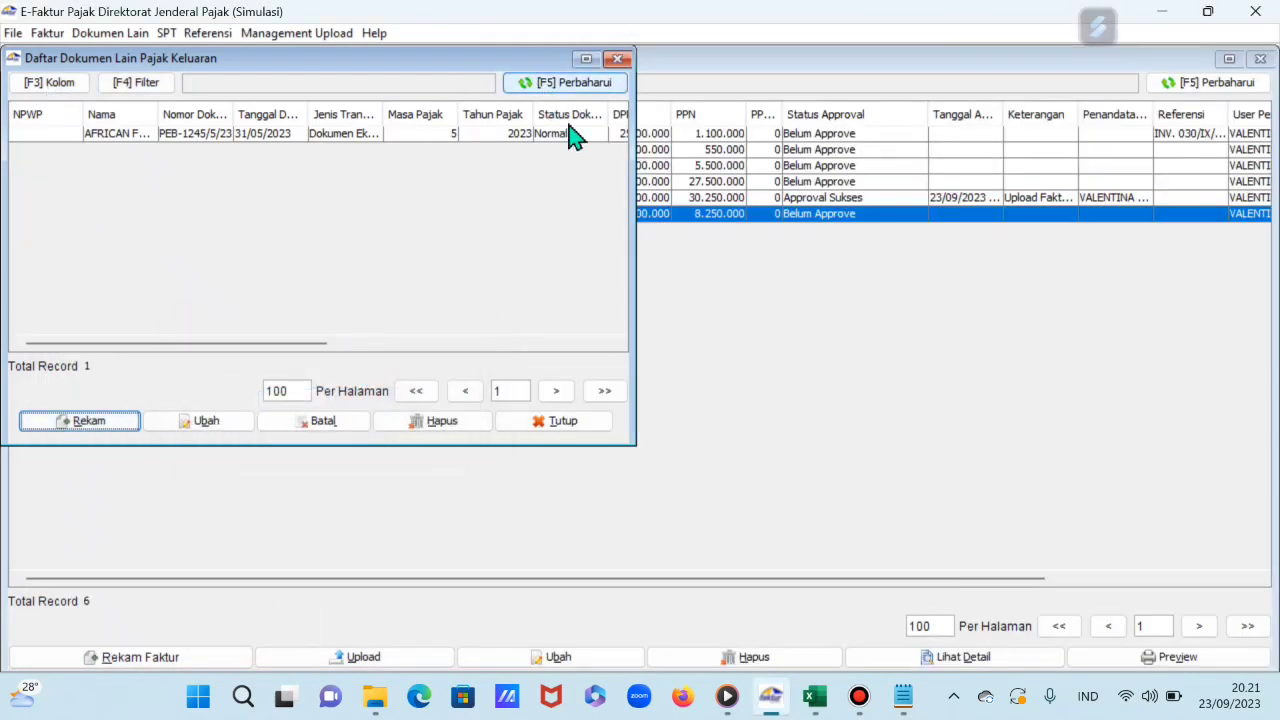
# Step: Fill workbook row 32, the African Food Inc. export, with yellow
pyautogui.click(586, 58)
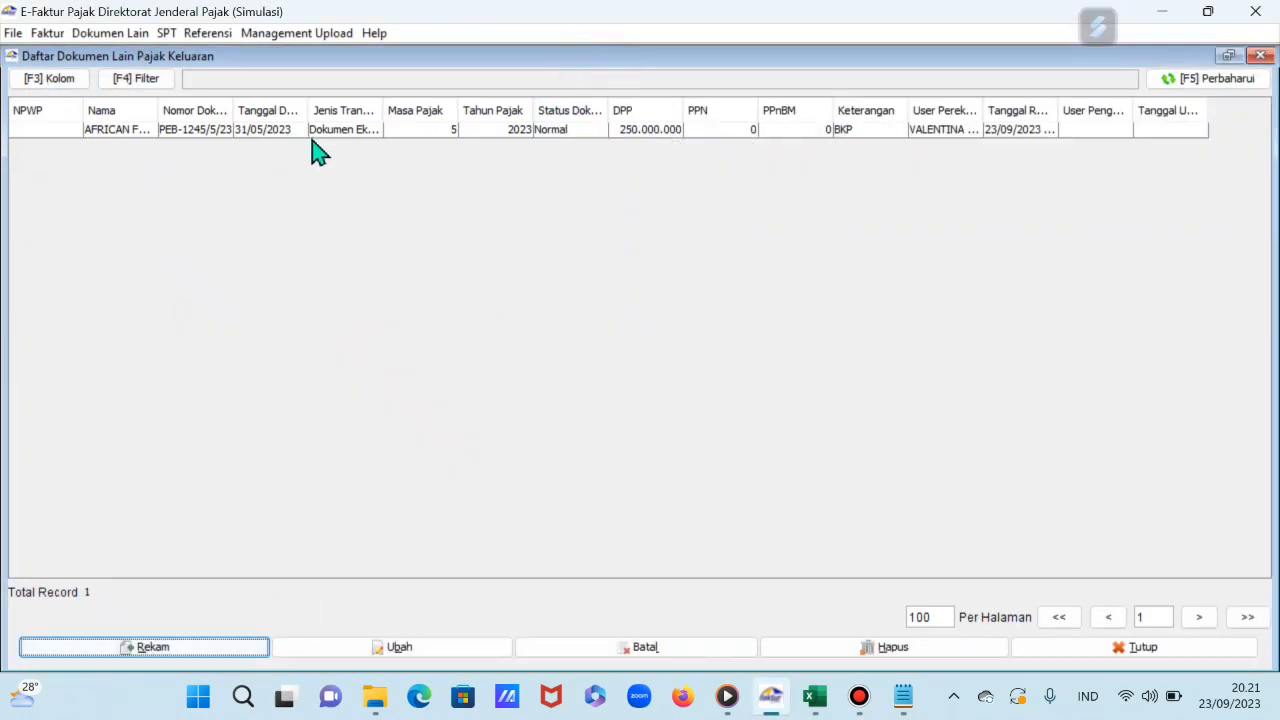
pyautogui.click(815, 696)
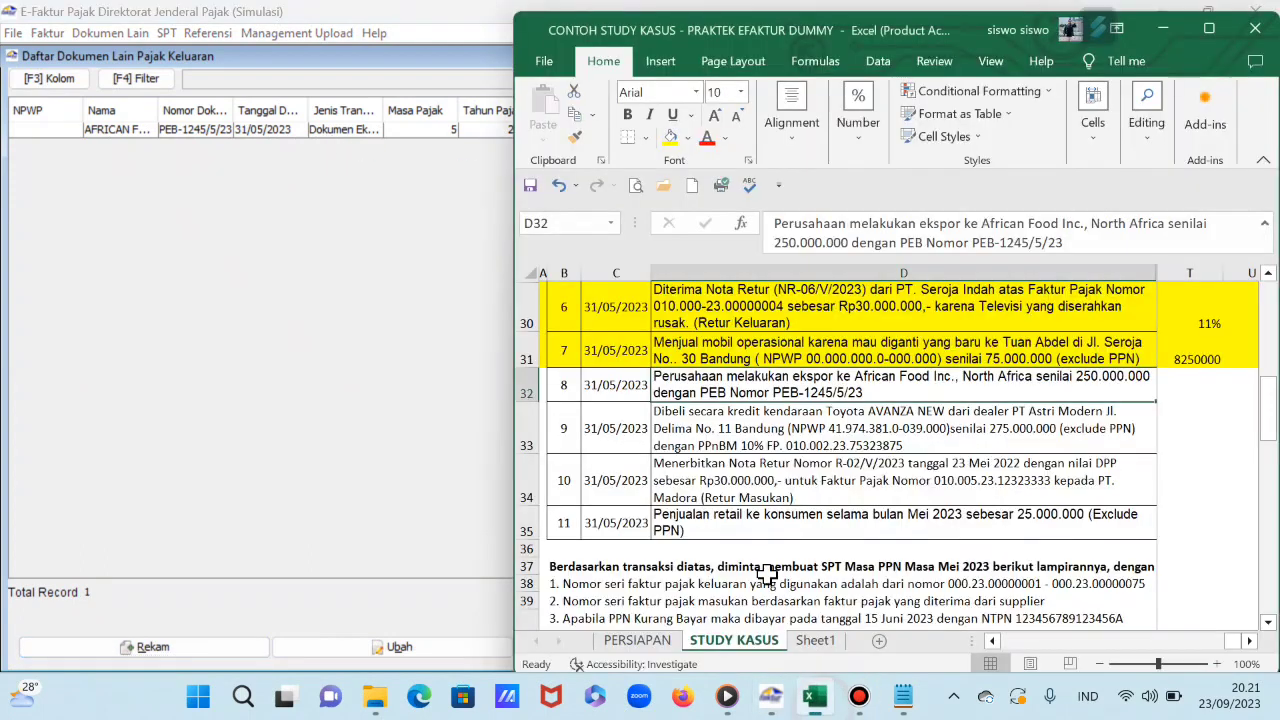
pyautogui.click(527, 390)
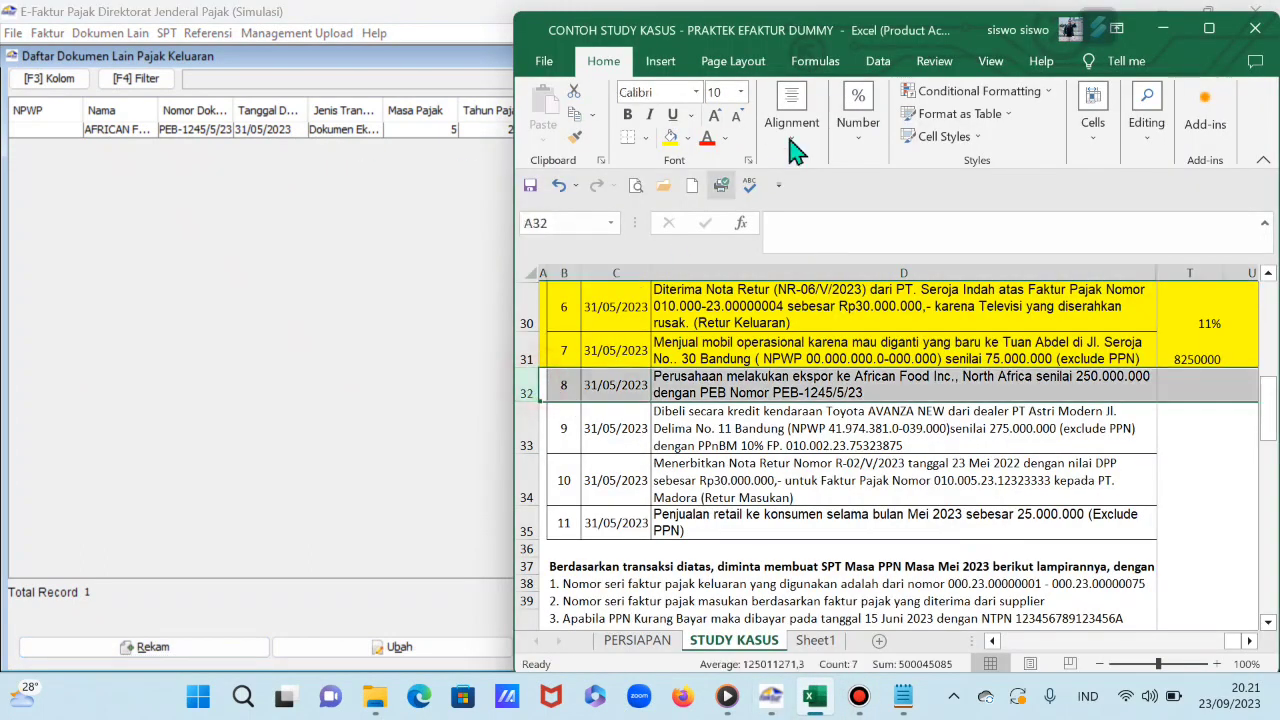
pyautogui.click(670, 138)
pyautogui.scroll(-1, 741, 440)
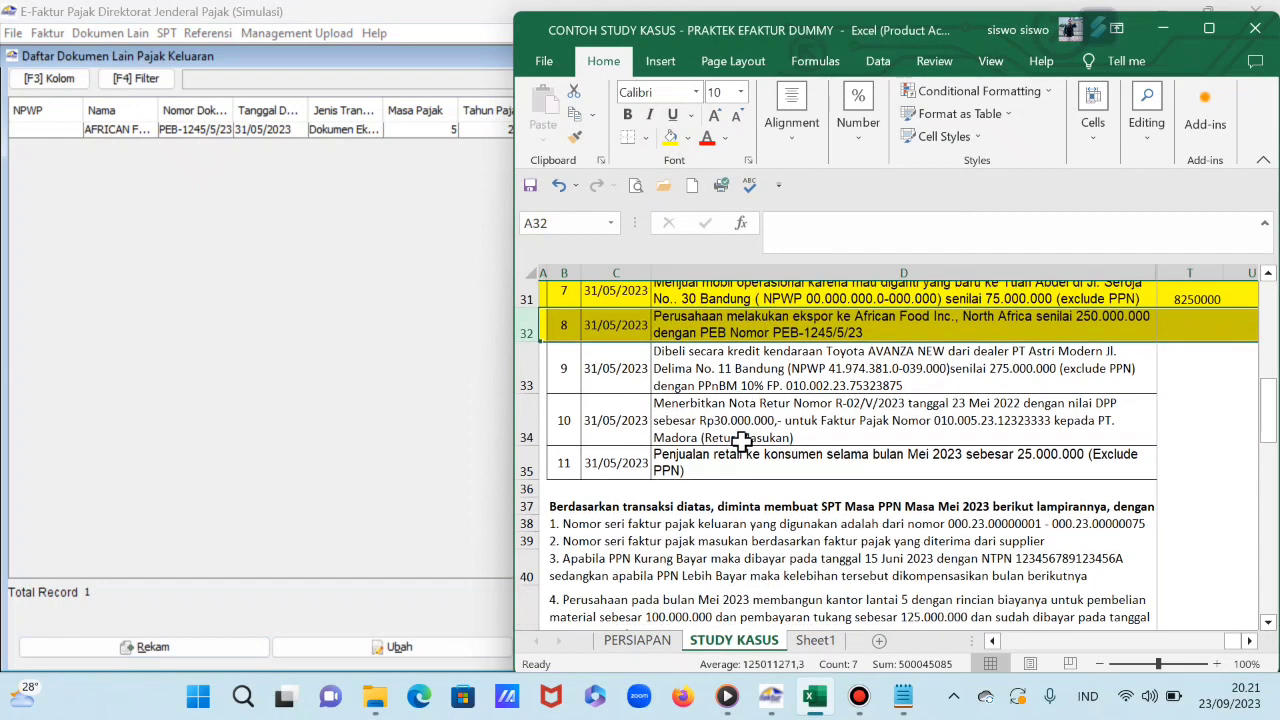
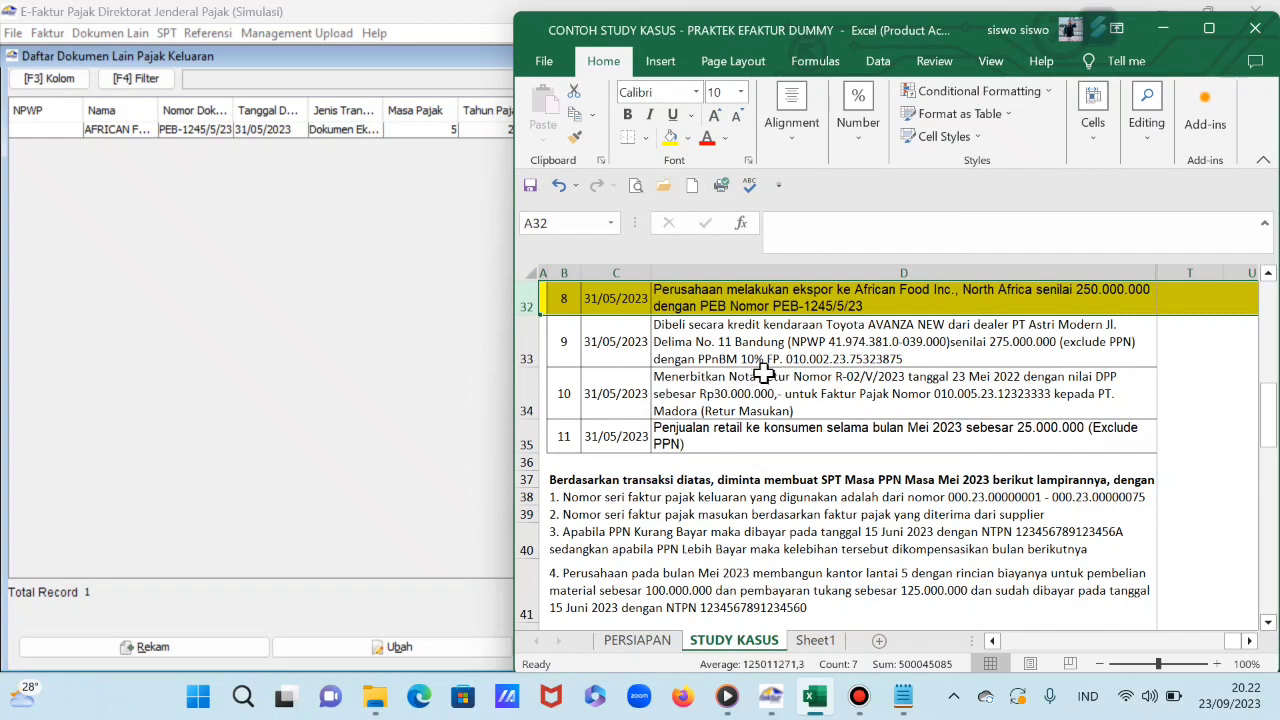
# Step: Review row 33's car purchase and its PM TIDAK BISA DIKREDITKAN note in the workbook
pyautogui.click(778, 355)
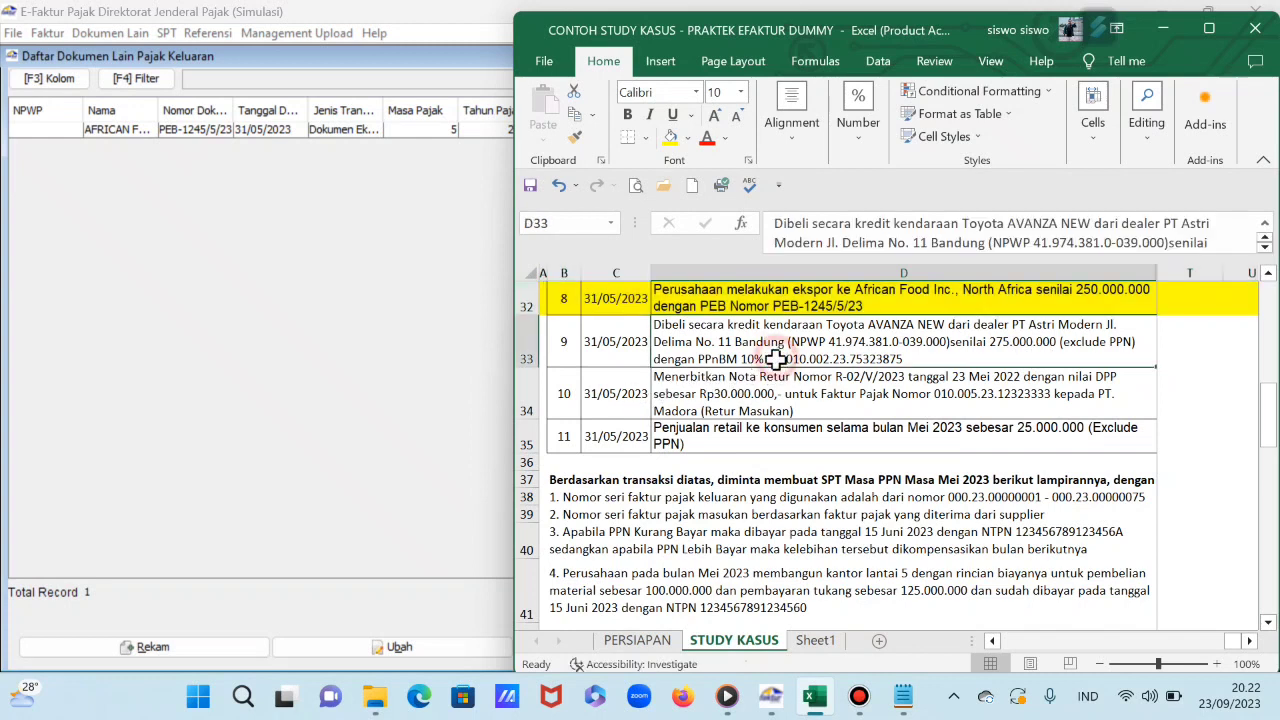
pyautogui.click(1203, 341)
pyautogui.press('Left')
pyautogui.press('Left')
pyautogui.press('Left')
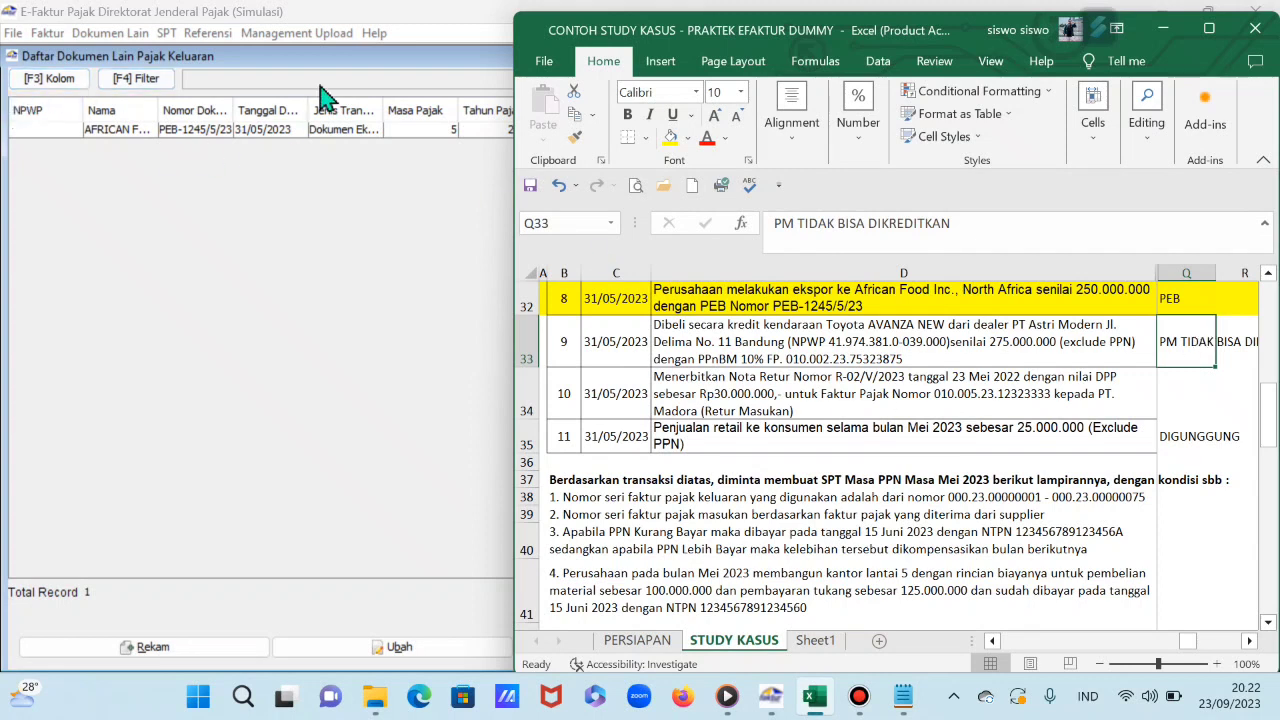
# Step: Close e-Faktur's Daftar Dokumen Lain Pajak Keluaran list
pyautogui.click(349, 255)
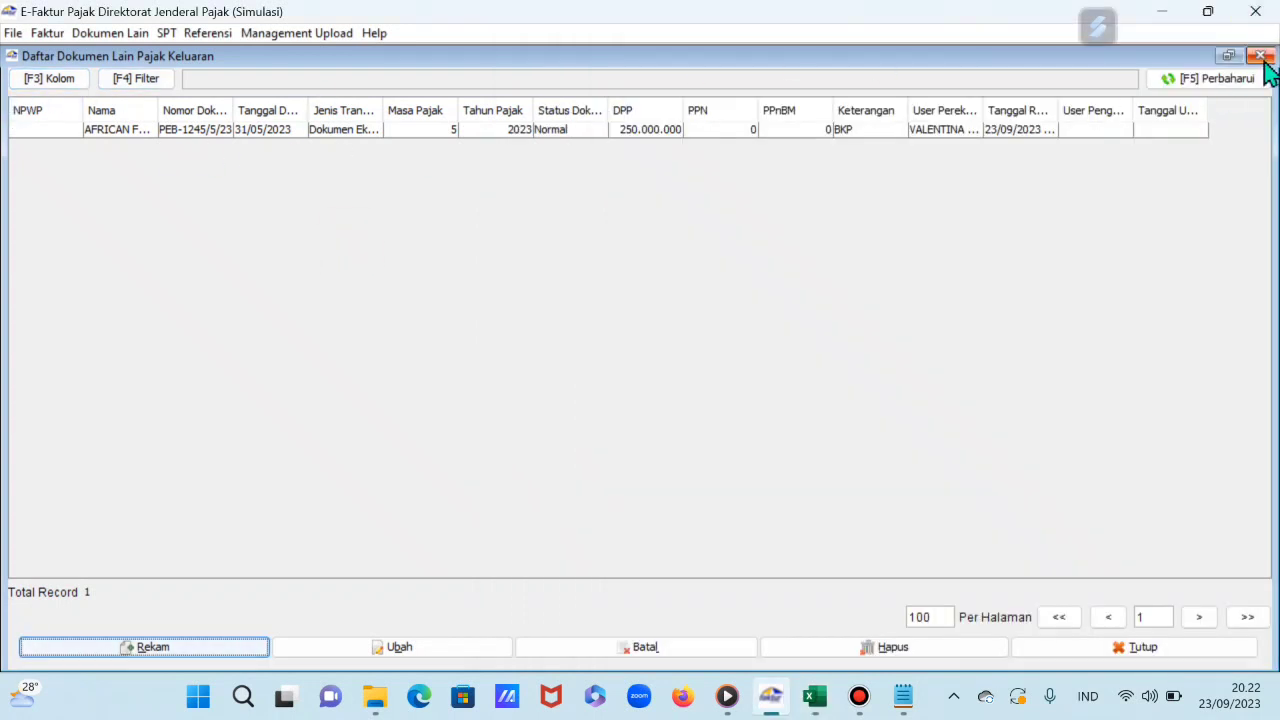
pyautogui.click(1261, 56)
# Step: Start a new Pajak Masukan invoice and enter invoice number 010.002-23.75323875
pyautogui.click(46, 33)
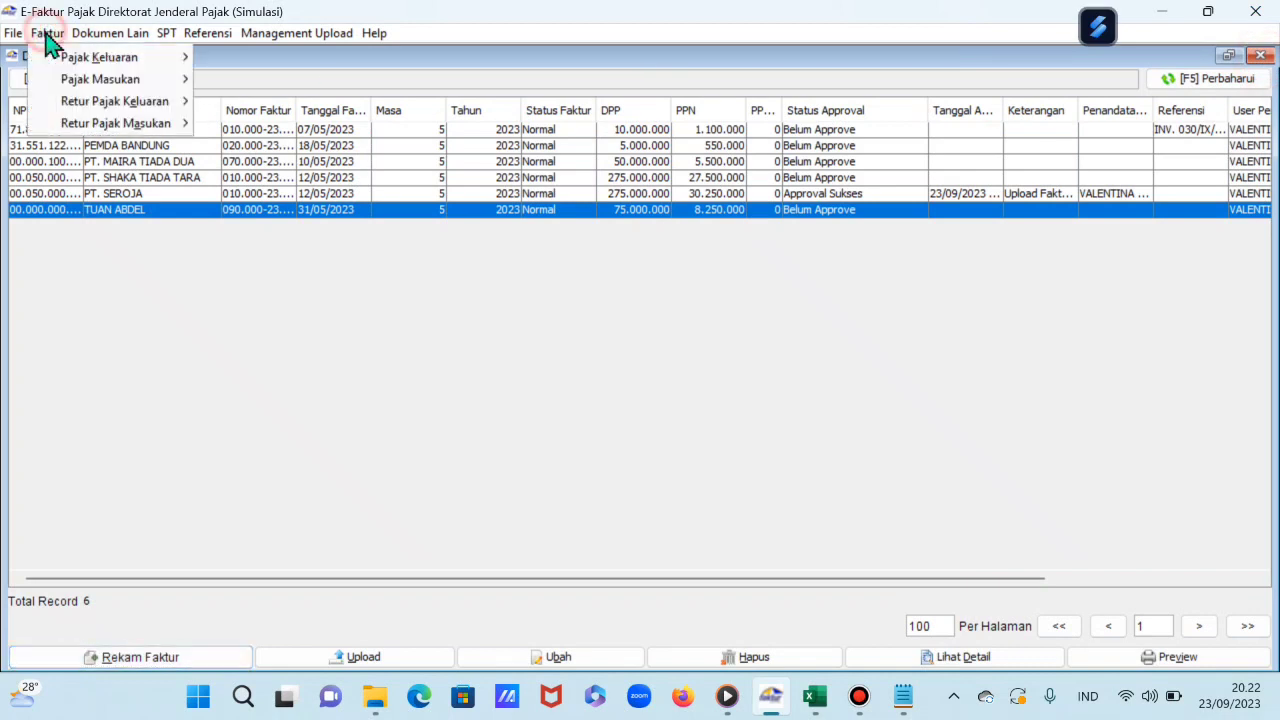
pyautogui.moveTo(77, 84)
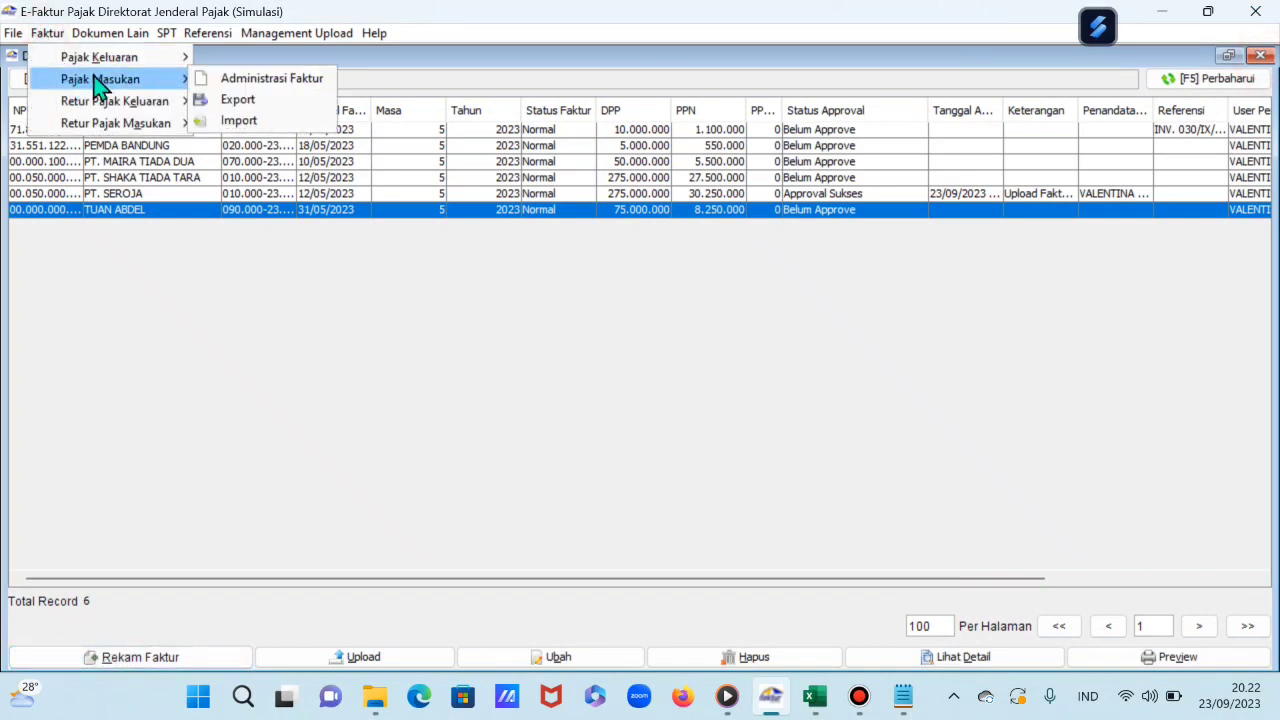
pyautogui.click(272, 80)
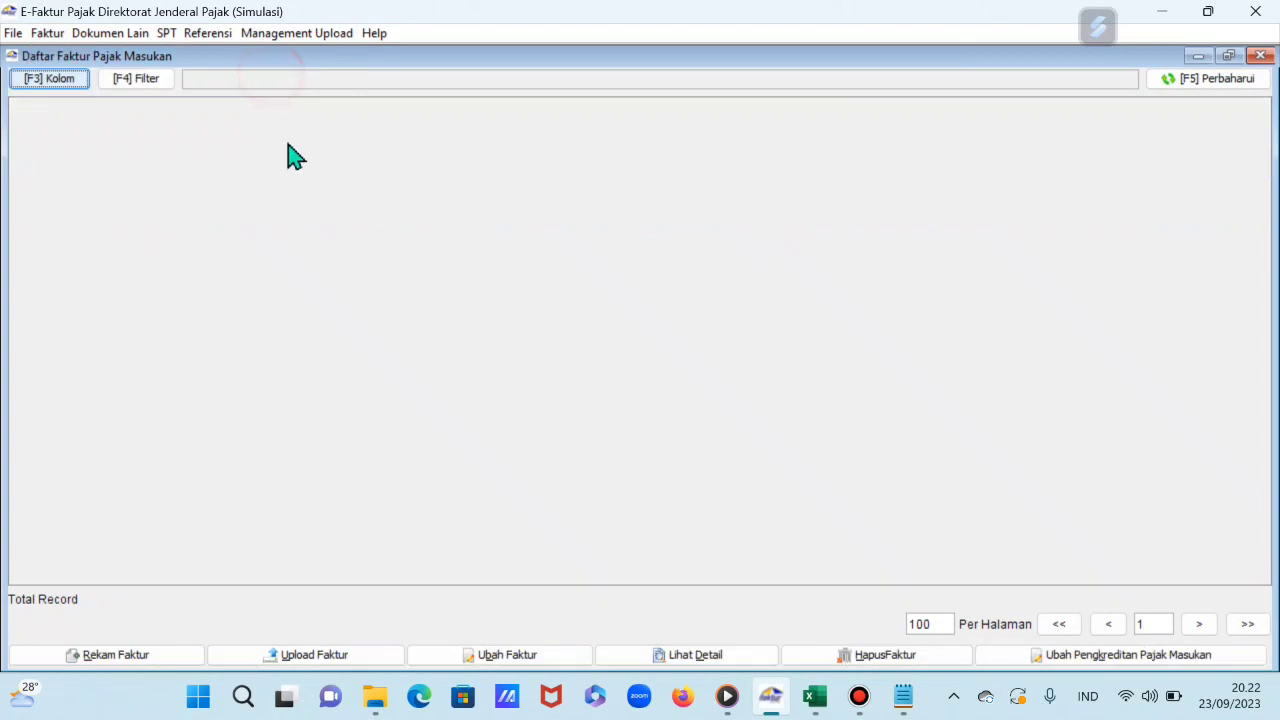
pyautogui.click(149, 660)
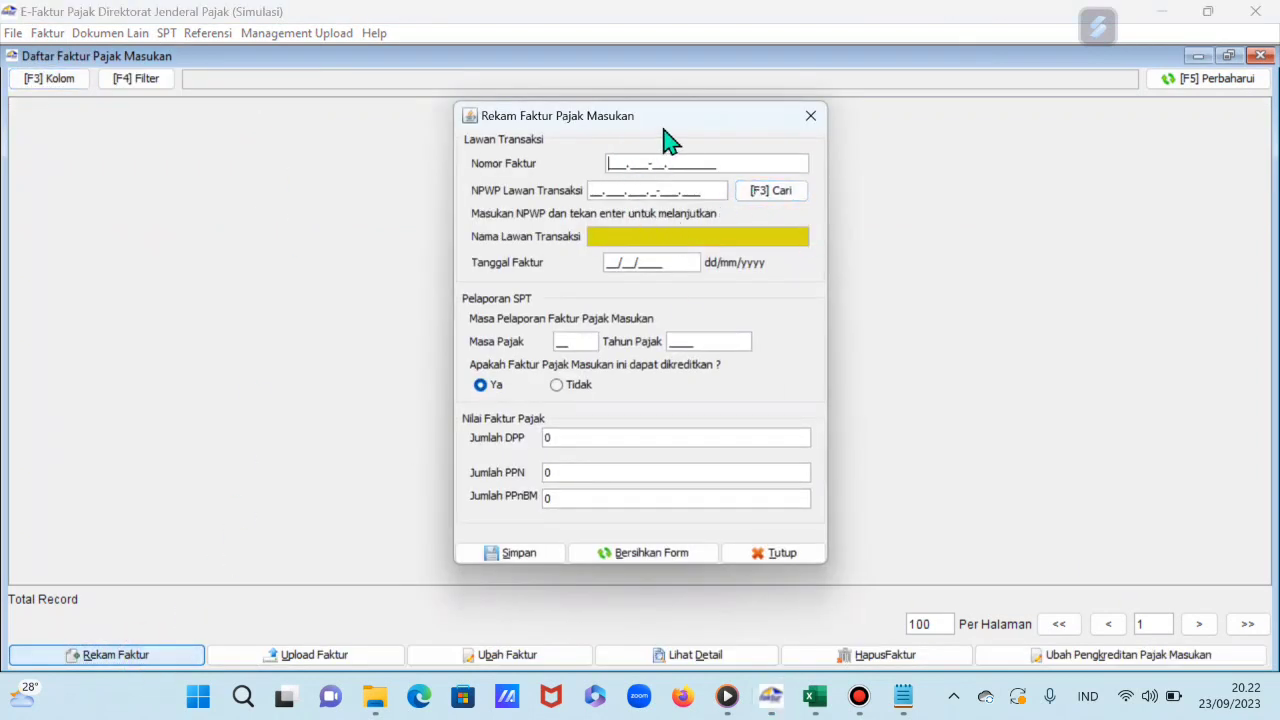
pyautogui.moveTo(694, 129); pyautogui.dragTo(435, 160)
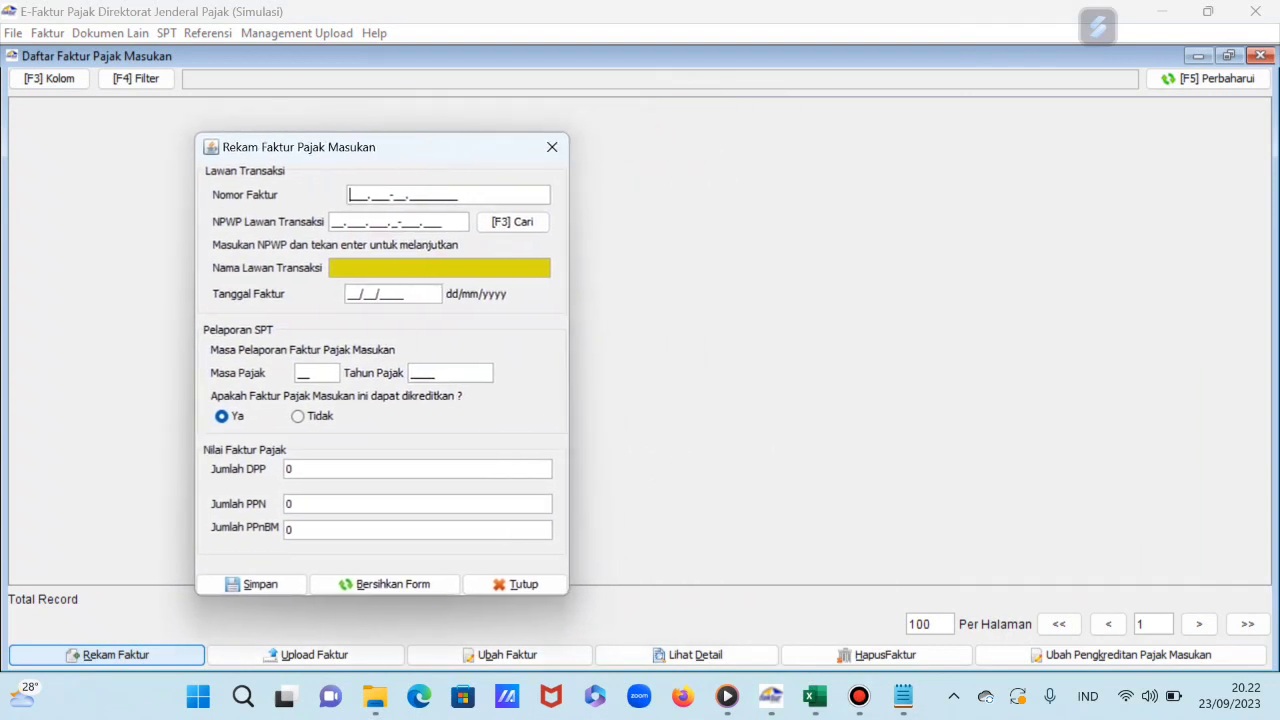
pyautogui.click(815, 580)
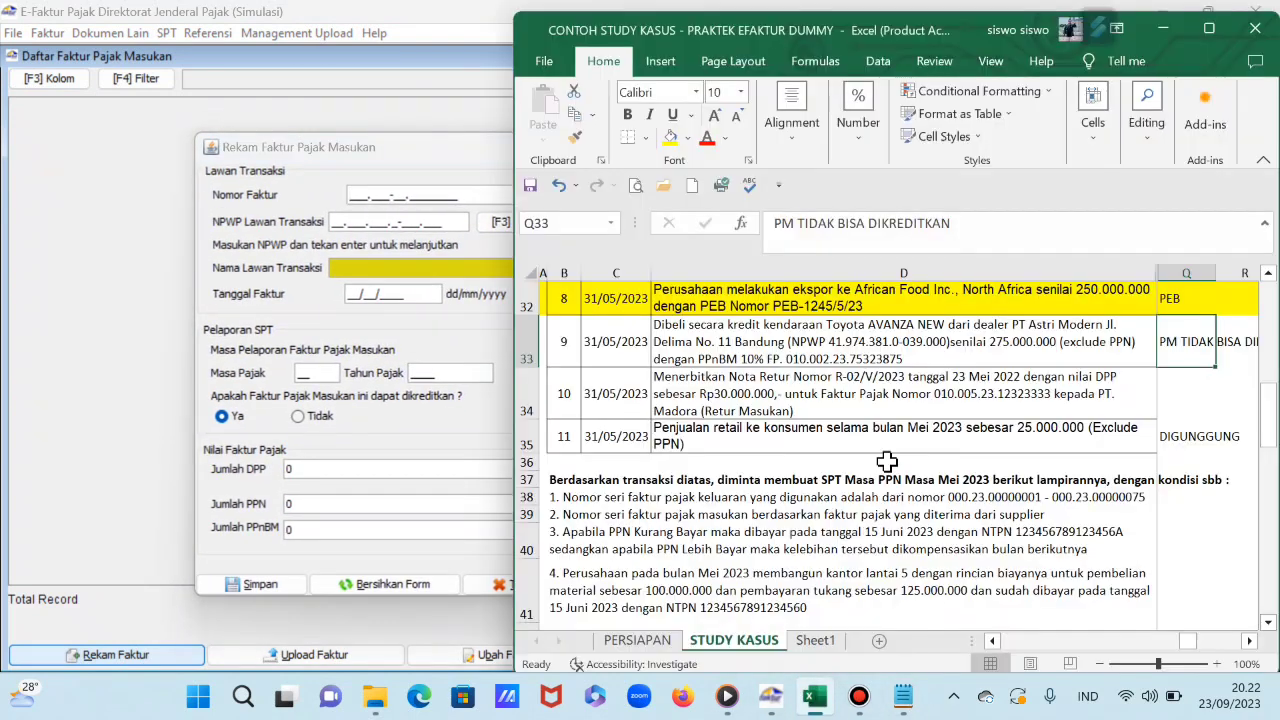
pyautogui.click(355, 200)
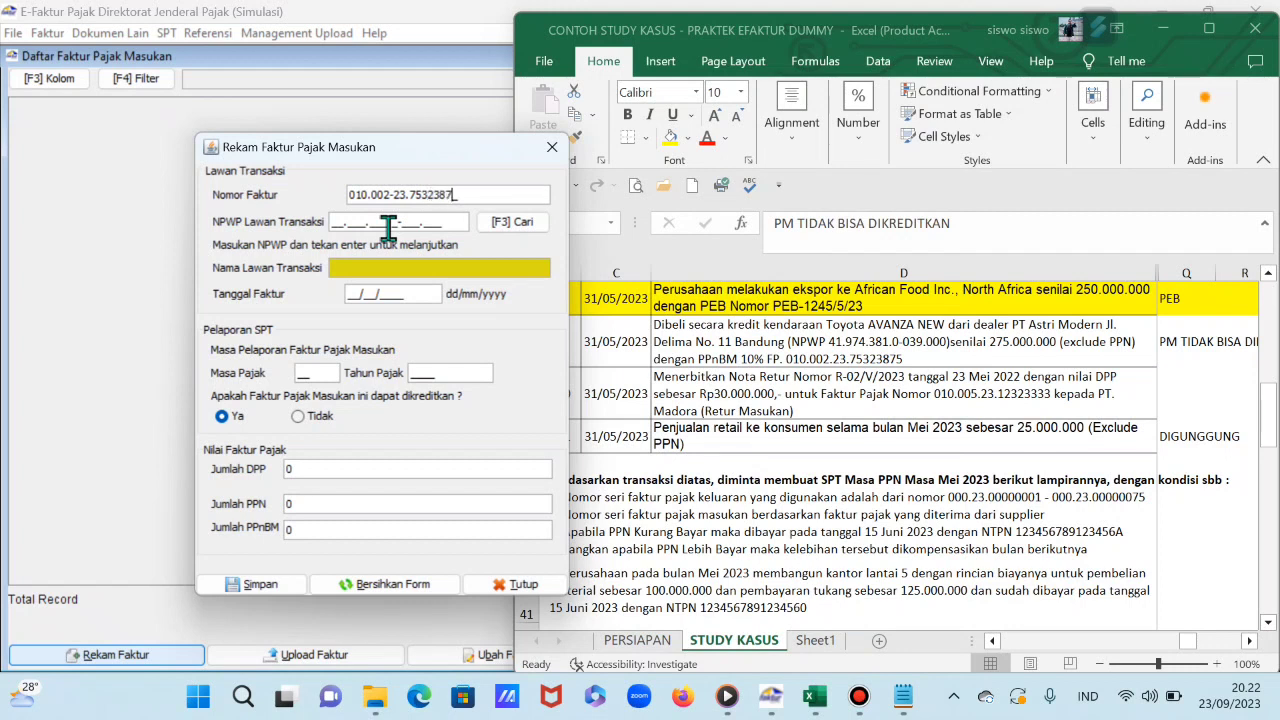
# Step: Pick PT. ASTRI MODERN from the counterpart lookup to fill its tax ID and name
pyautogui.click(388, 228)
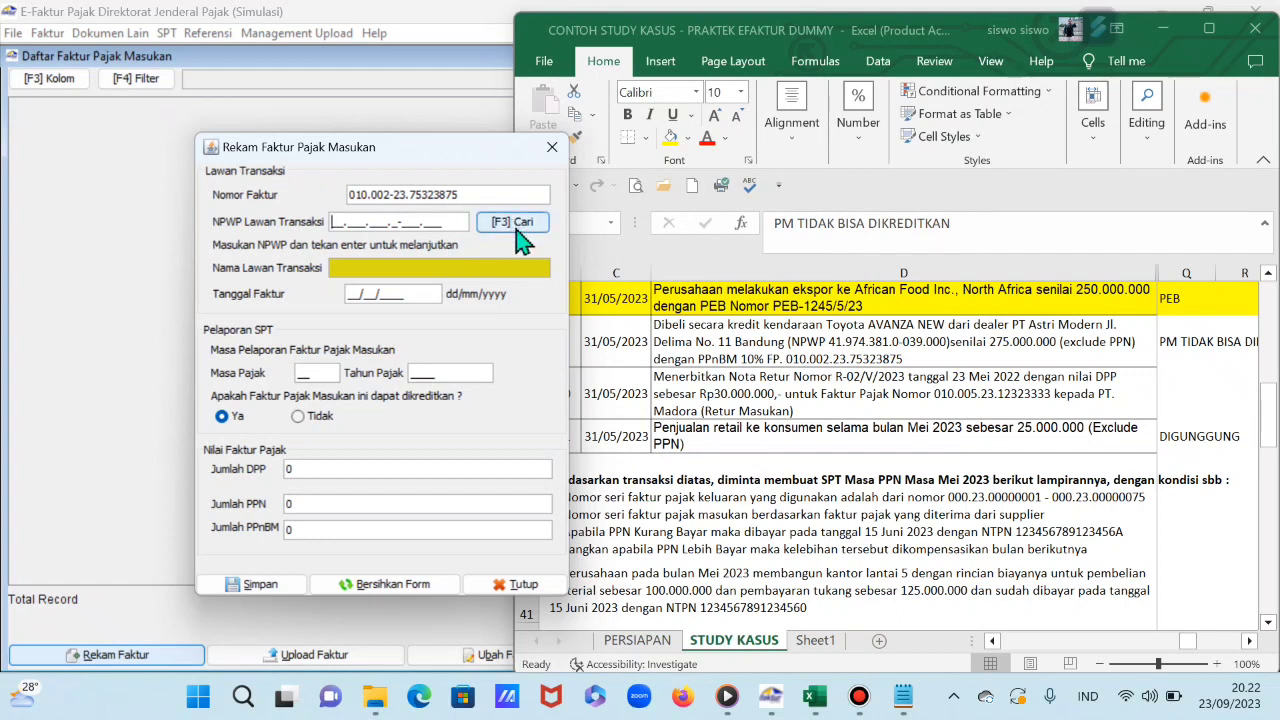
pyautogui.click(515, 223)
pyautogui.click(868, 216)
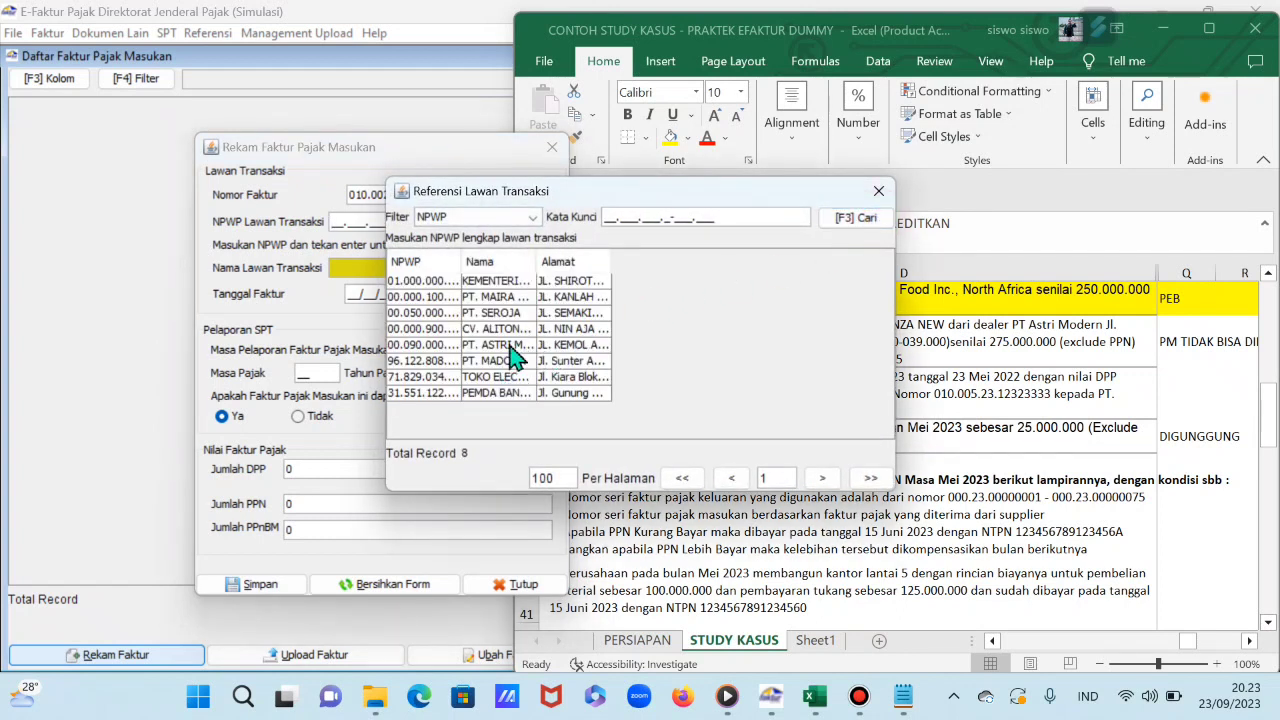
pyautogui.moveTo(540, 271); pyautogui.dragTo(580, 271)
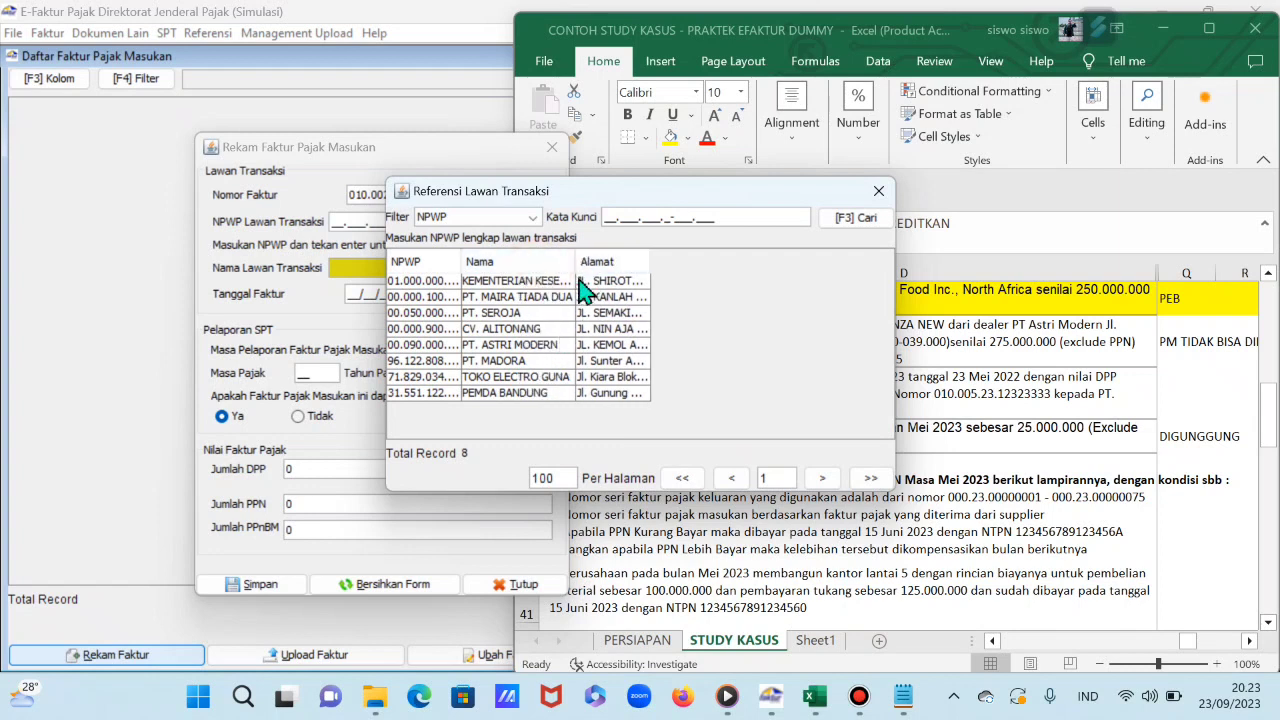
pyautogui.click(534, 346)
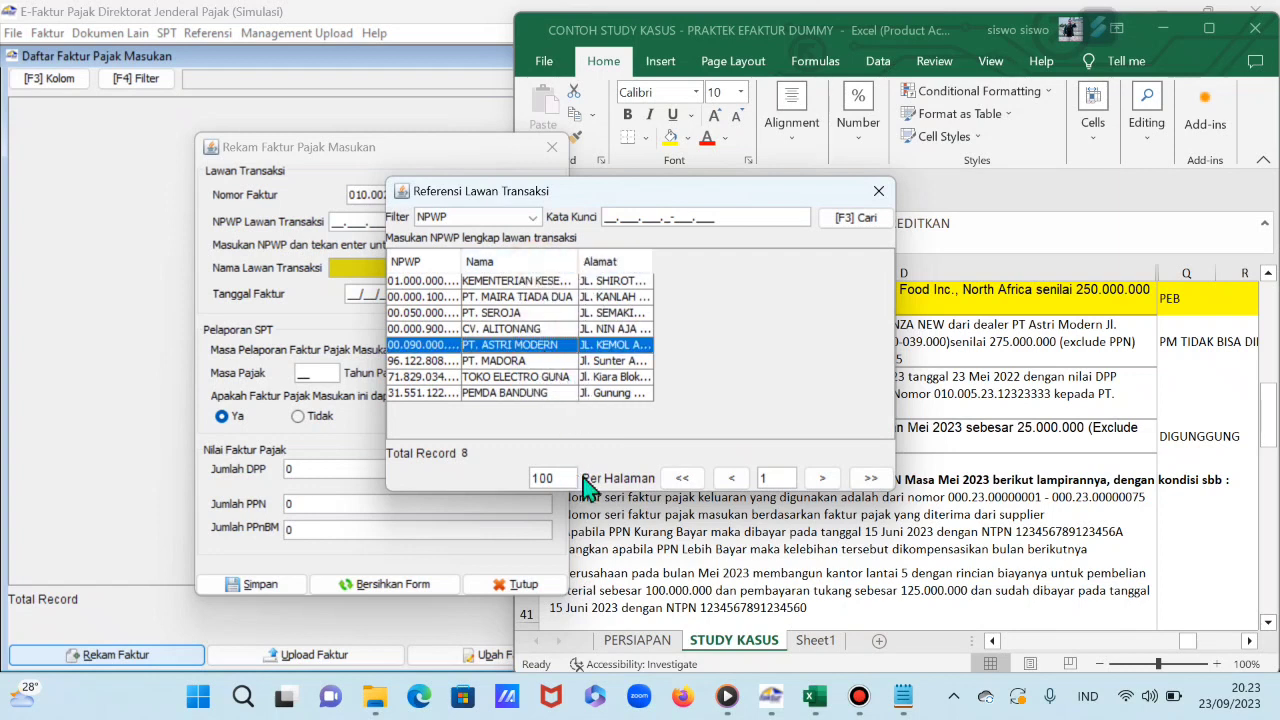
pyautogui.doubleClick(557, 344)
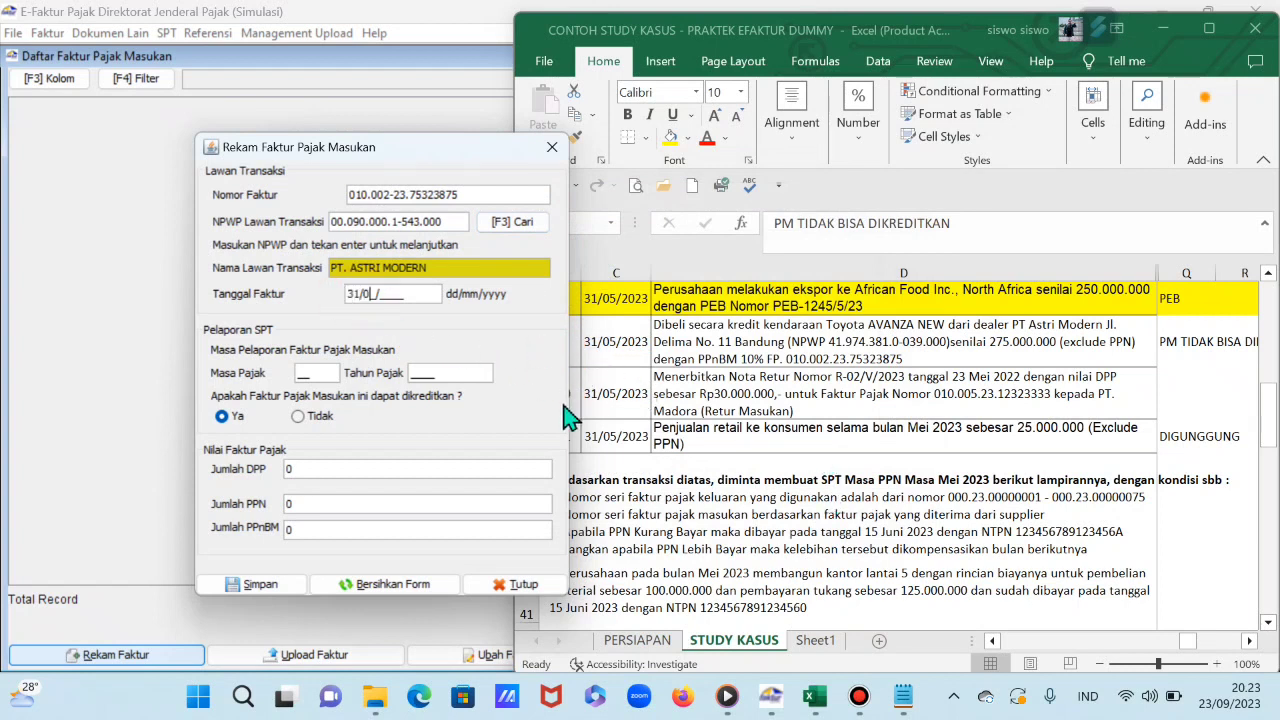
# Step: Date the invoice 31/05/2023 (period 05/2023), mark it Tidak creditable, and enter DPP 275.000.000
pyautogui.press('Return')
pyautogui.click(299, 417)
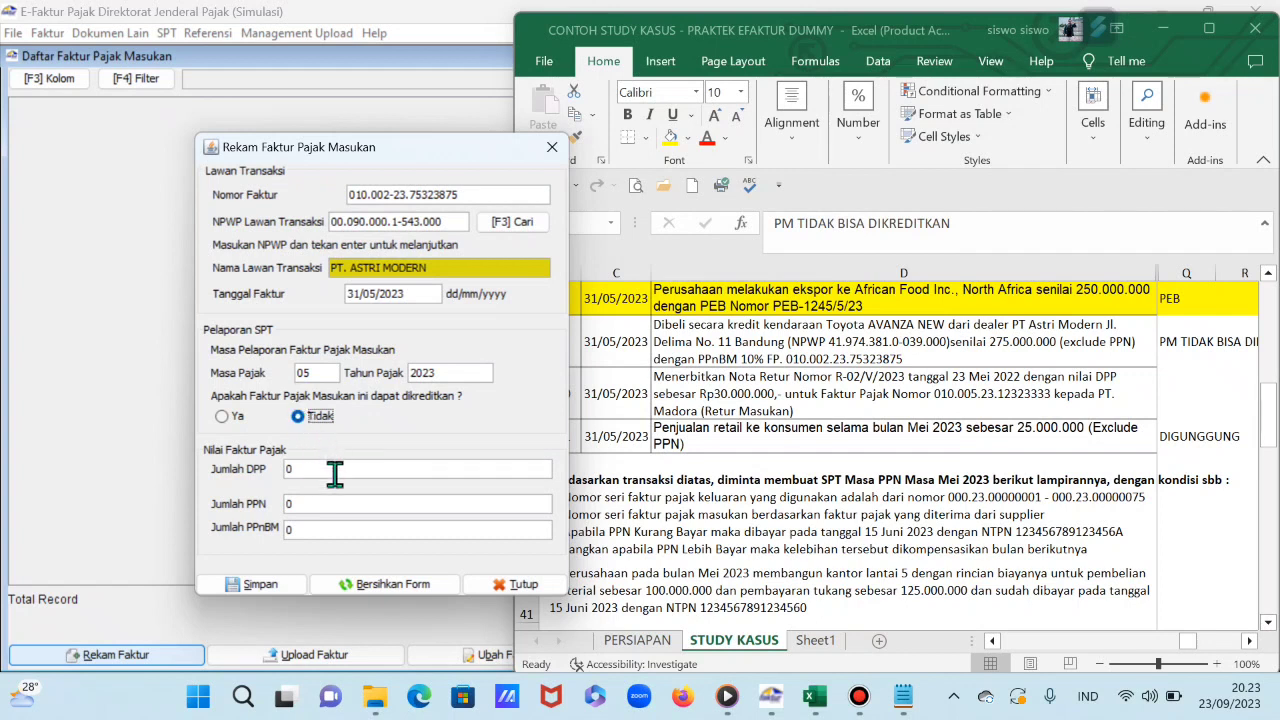
pyautogui.click(341, 469)
pyautogui.write('275.000.000')
pyautogui.press('Tab')
# Step: Set the workbook's calculation base T27 to 275000000 and enter PPN 30.250.000 on the invoice
pyautogui.click(1172, 345)
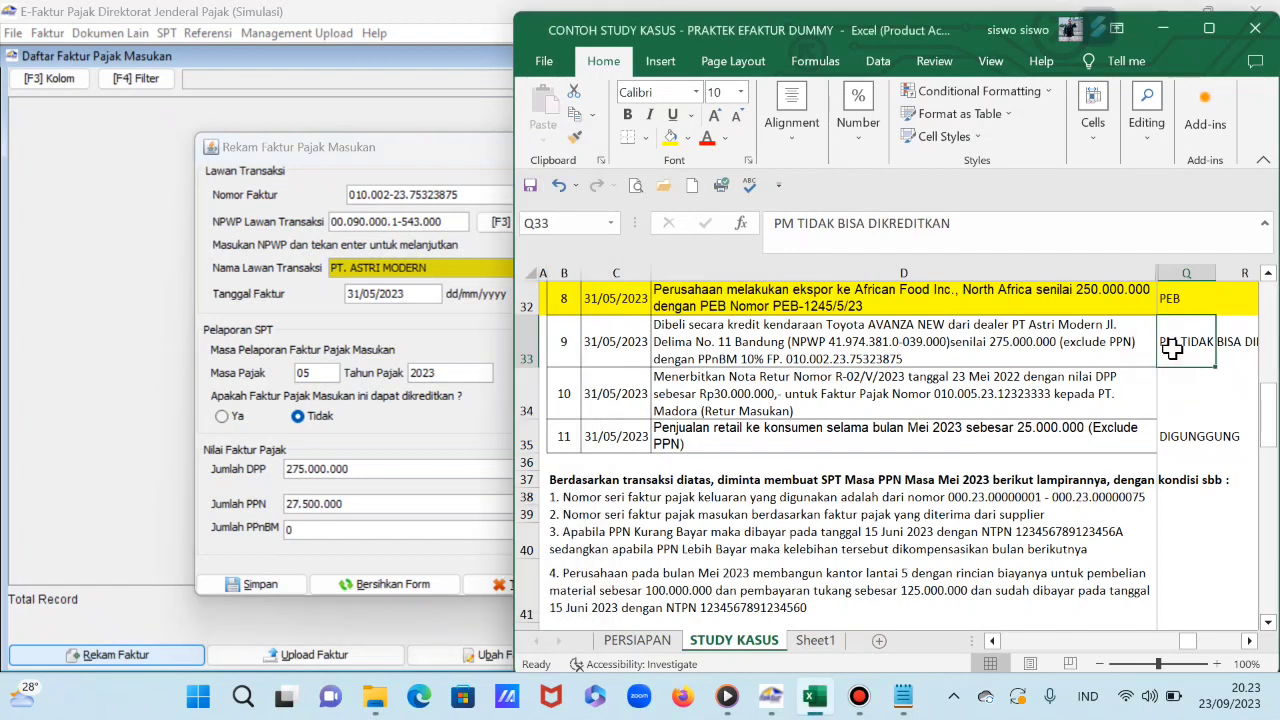
pyautogui.press('Right')
pyautogui.scroll(3, 1172, 345)
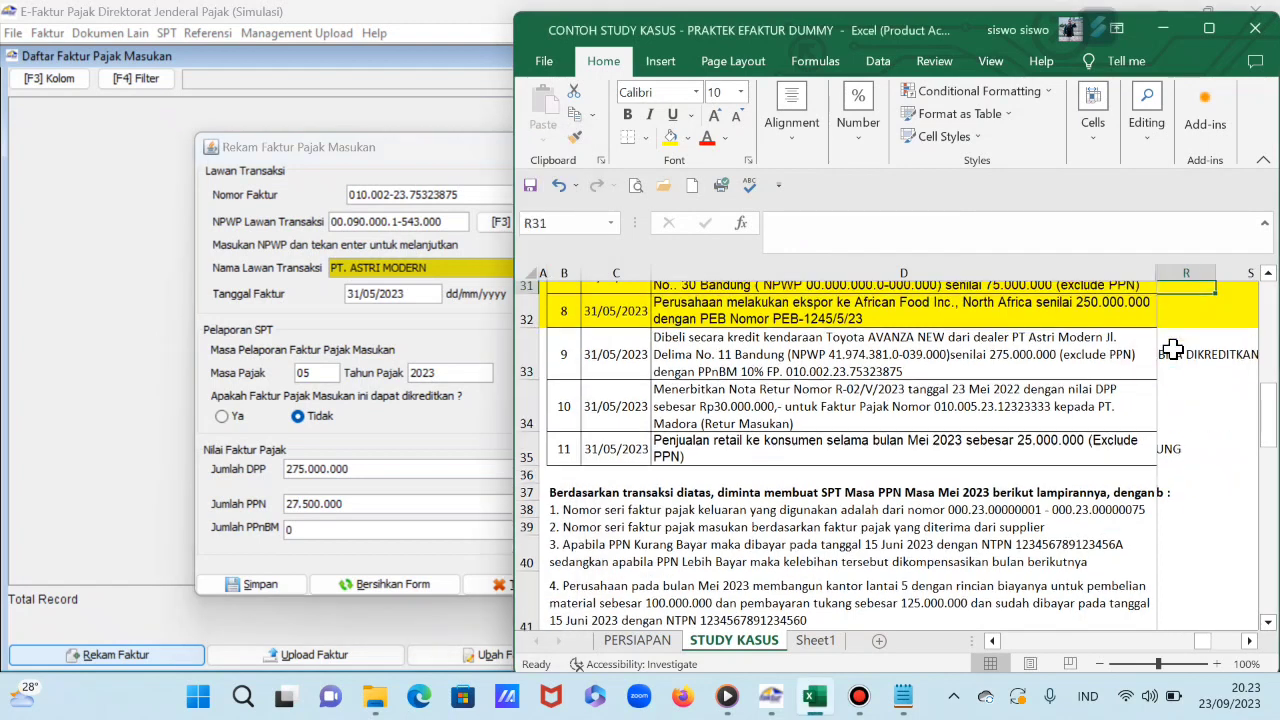
pyautogui.click(1172, 347)
pyautogui.press('Right')
pyautogui.press('Right')
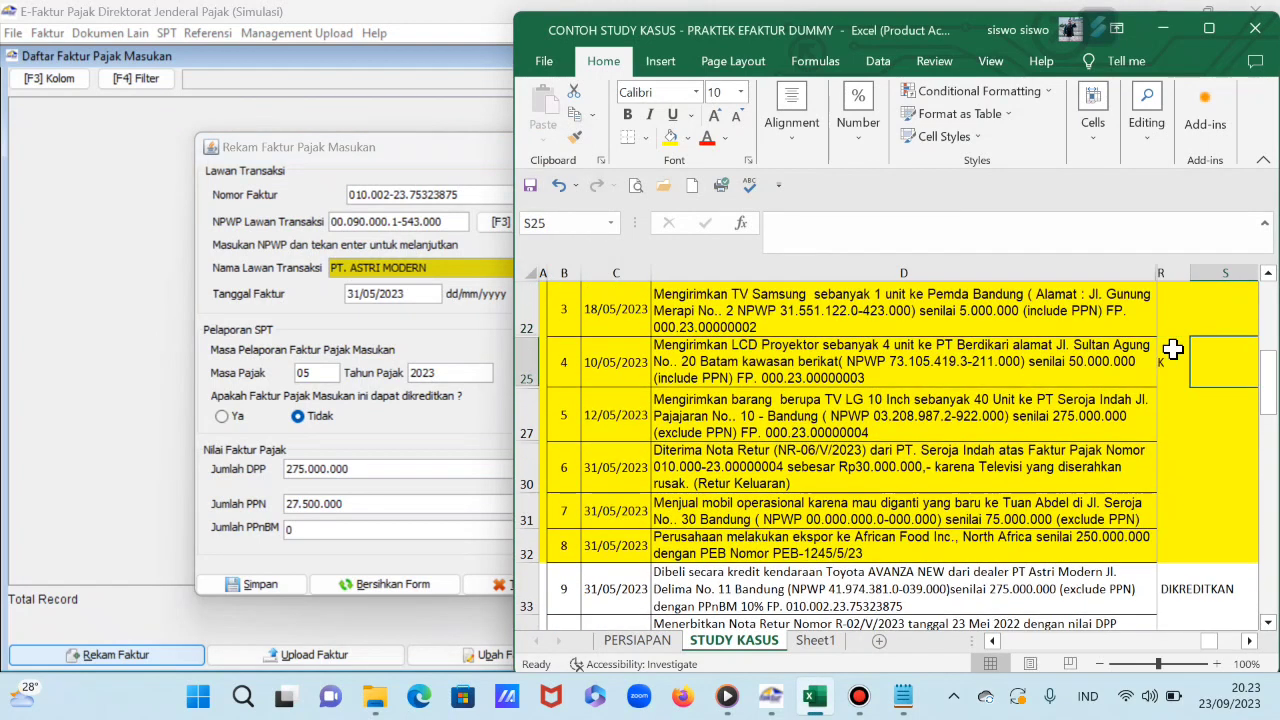
pyautogui.press('Down')
pyautogui.press('Down')
pyautogui.press('Up')
pyautogui.write('2')
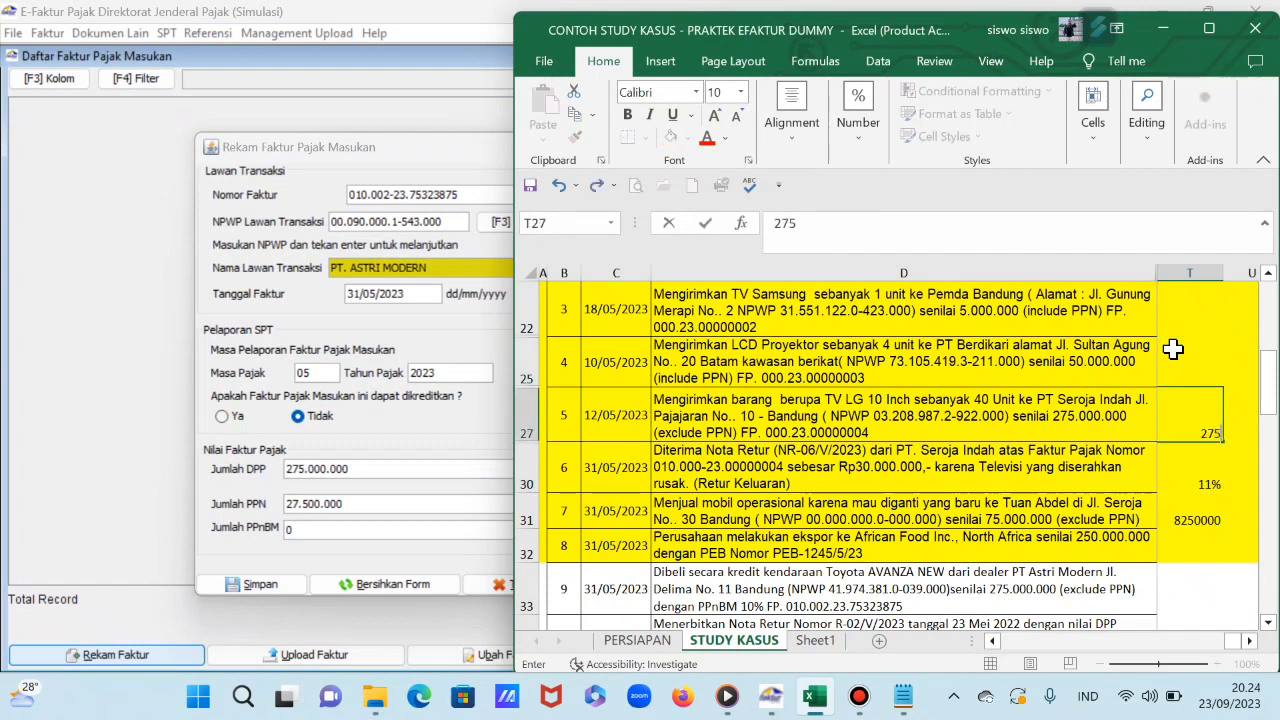
pyautogui.press('Return')
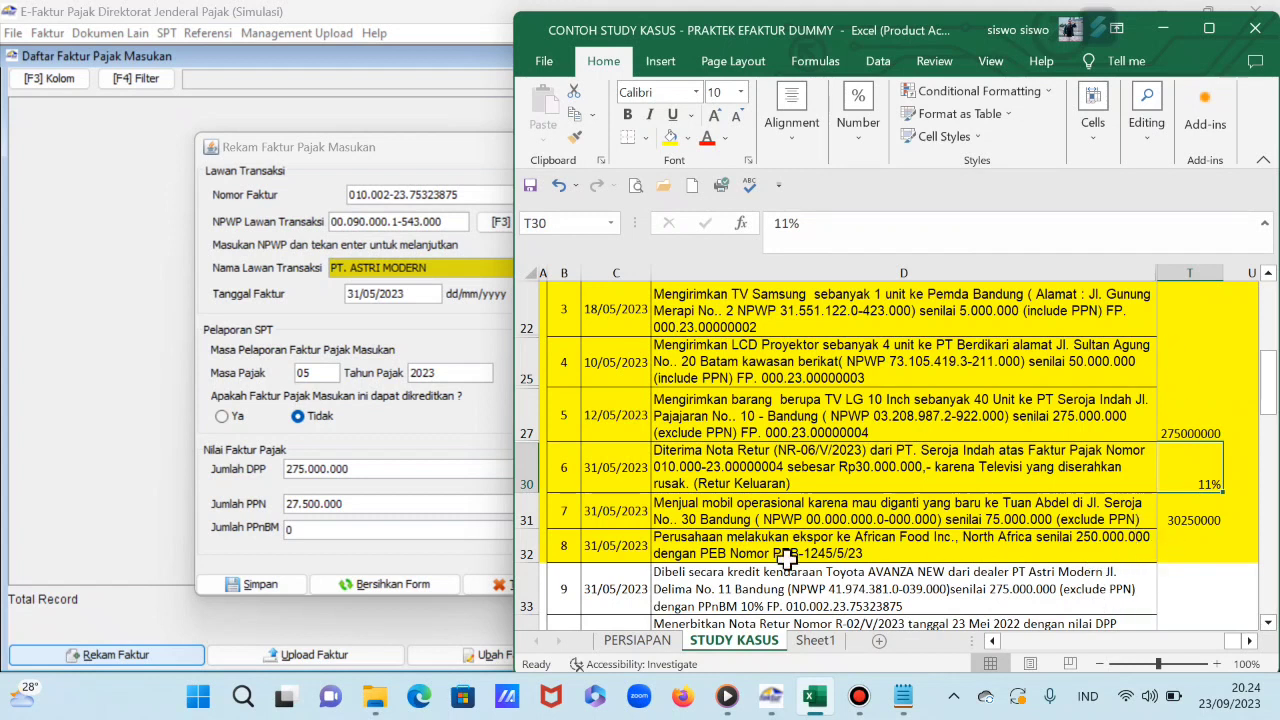
pyautogui.click(353, 504)
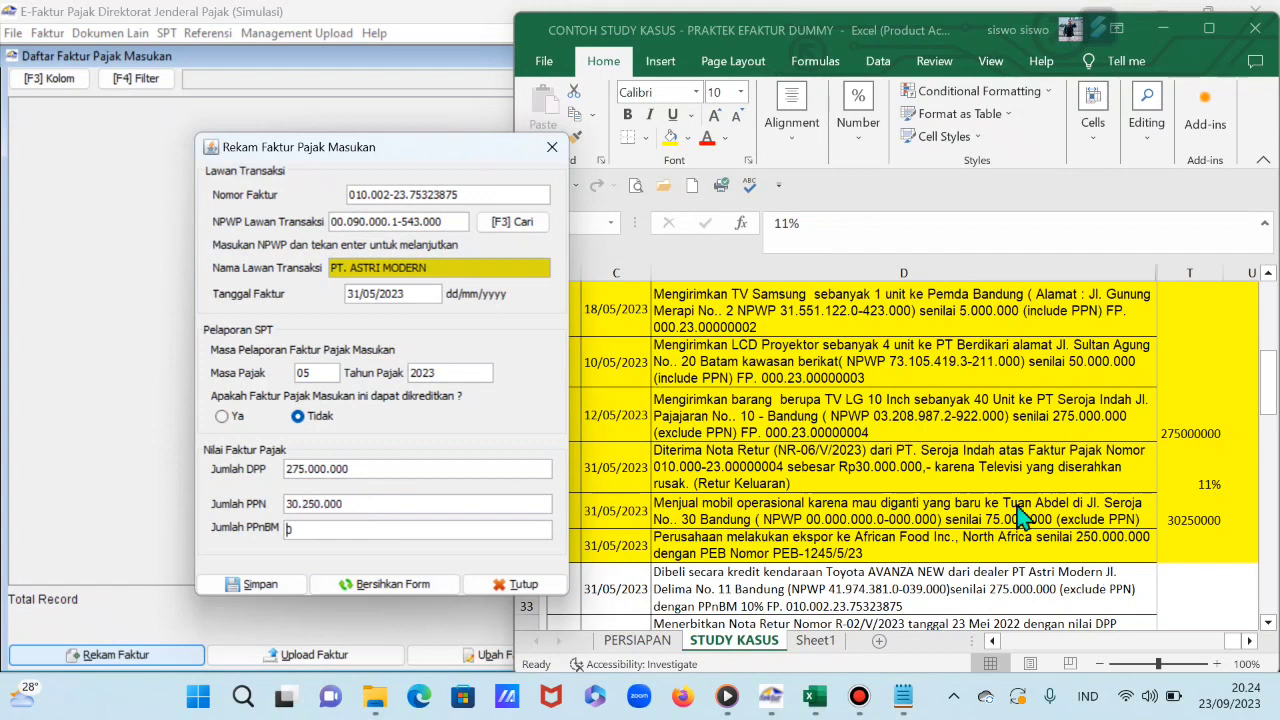
# Step: Change the T30 rate to 10% and enter PPnBM 27.500.000 on the invoice
pyautogui.click(1203, 488)
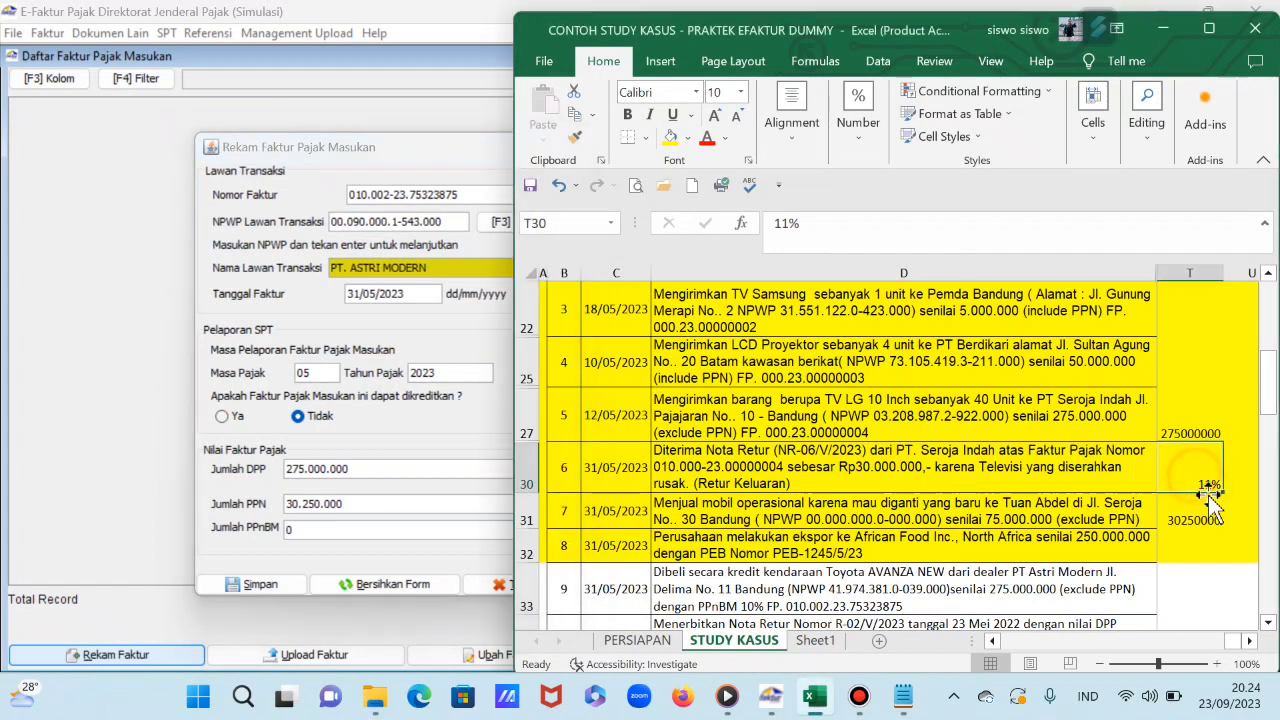
pyautogui.scroll(-1, 997, 557)
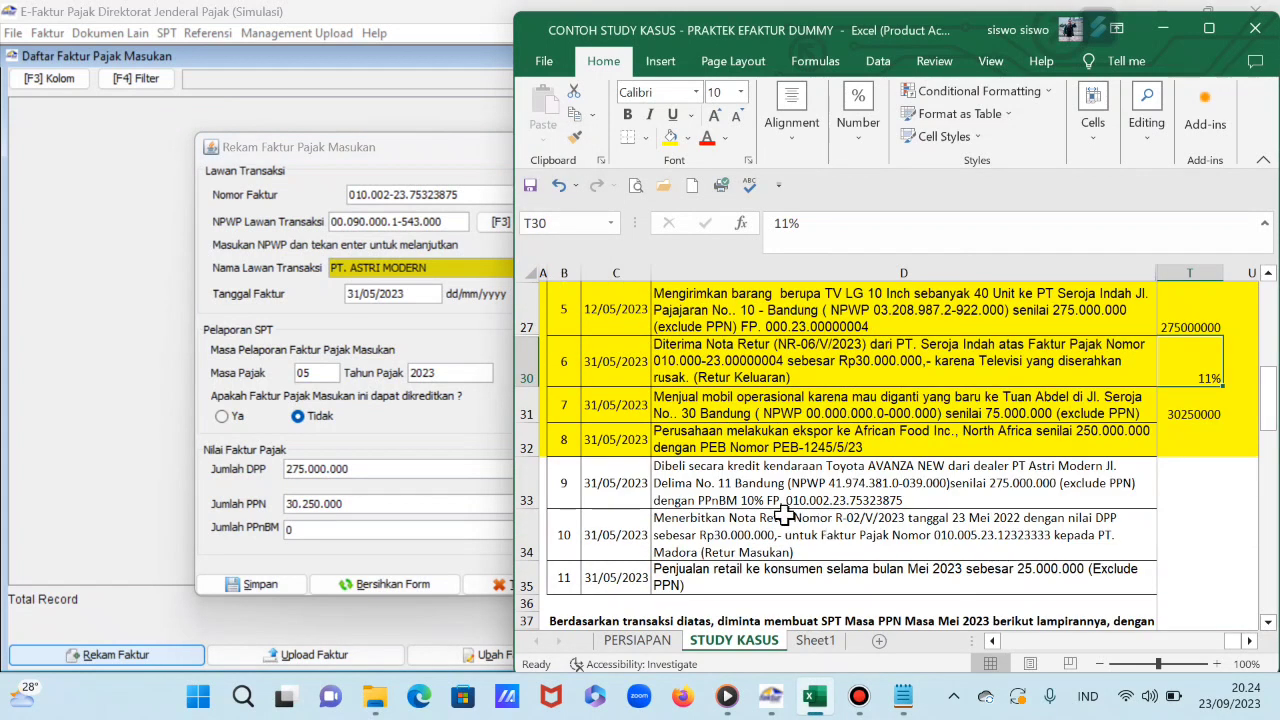
pyautogui.write('10')
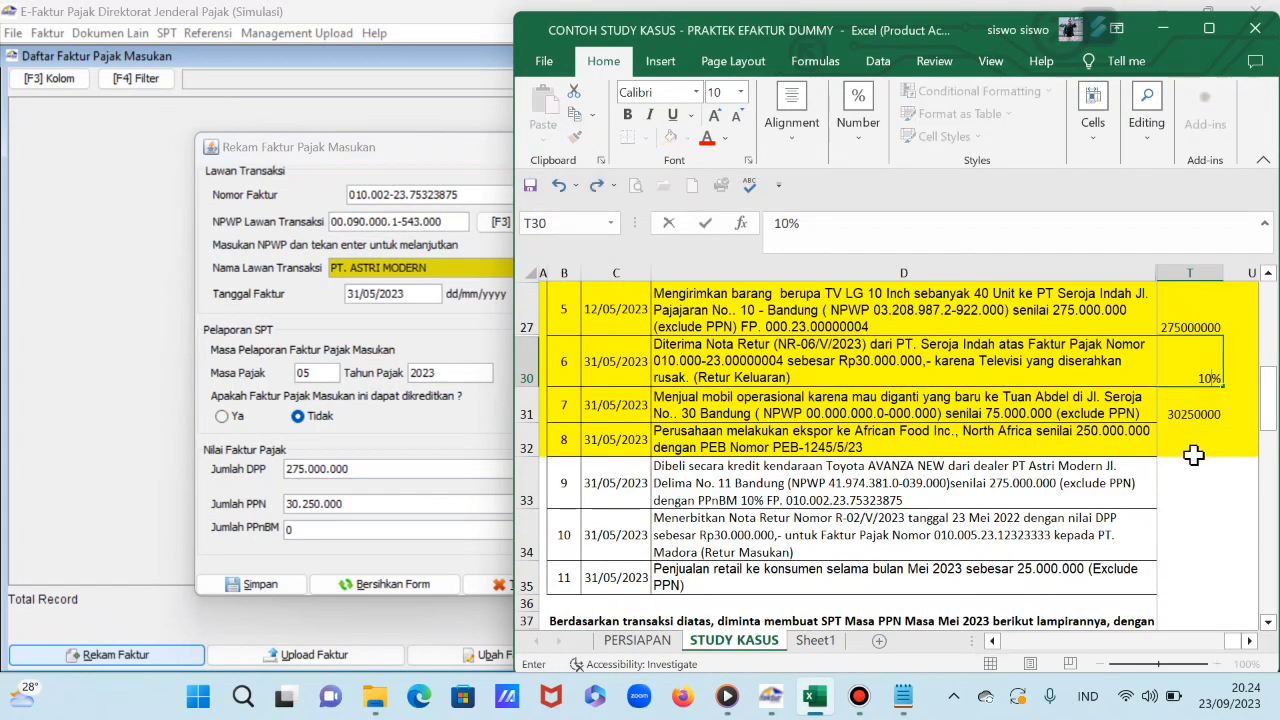
pyautogui.press('Return')
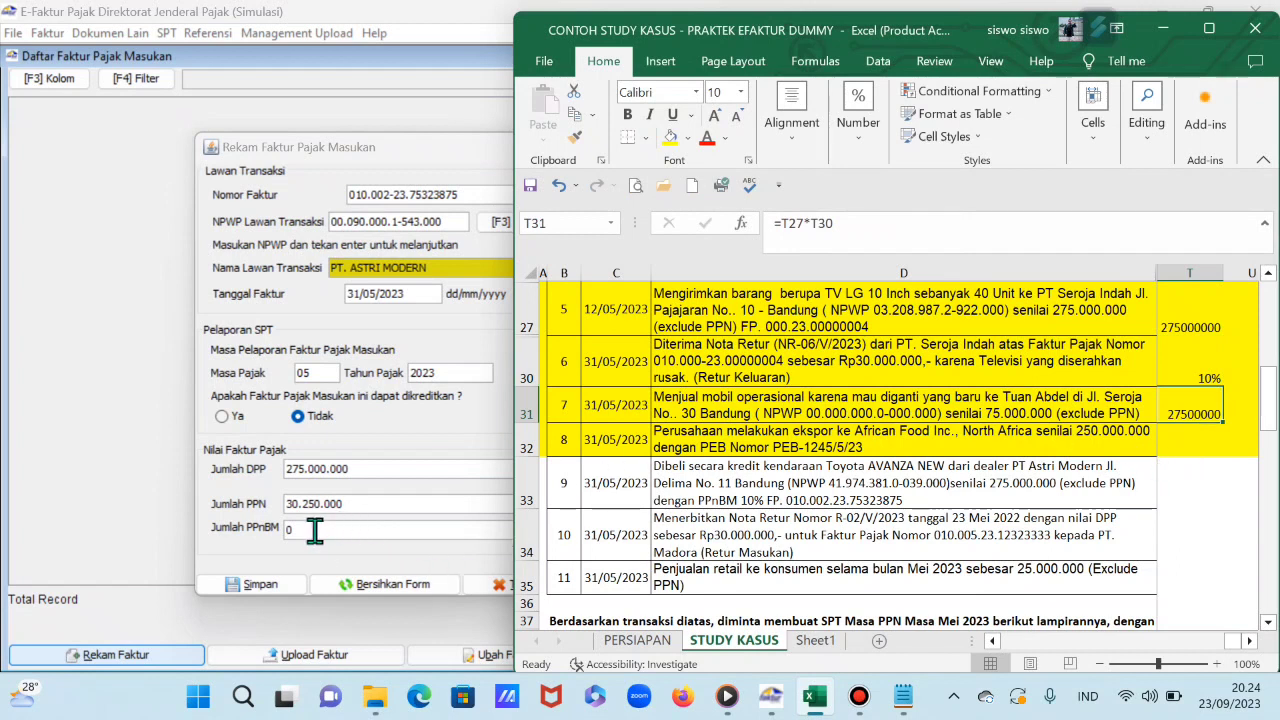
pyautogui.click(314, 530)
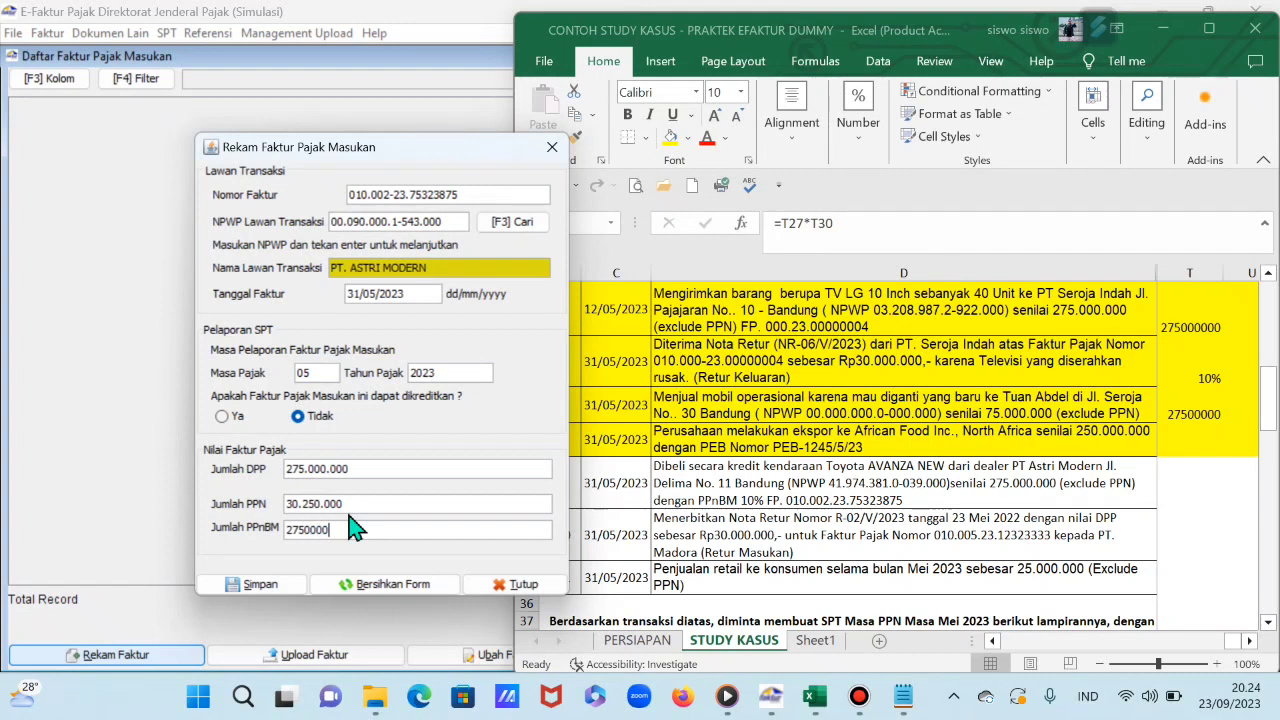
pyautogui.write('27500000')
pyautogui.press('Tab')
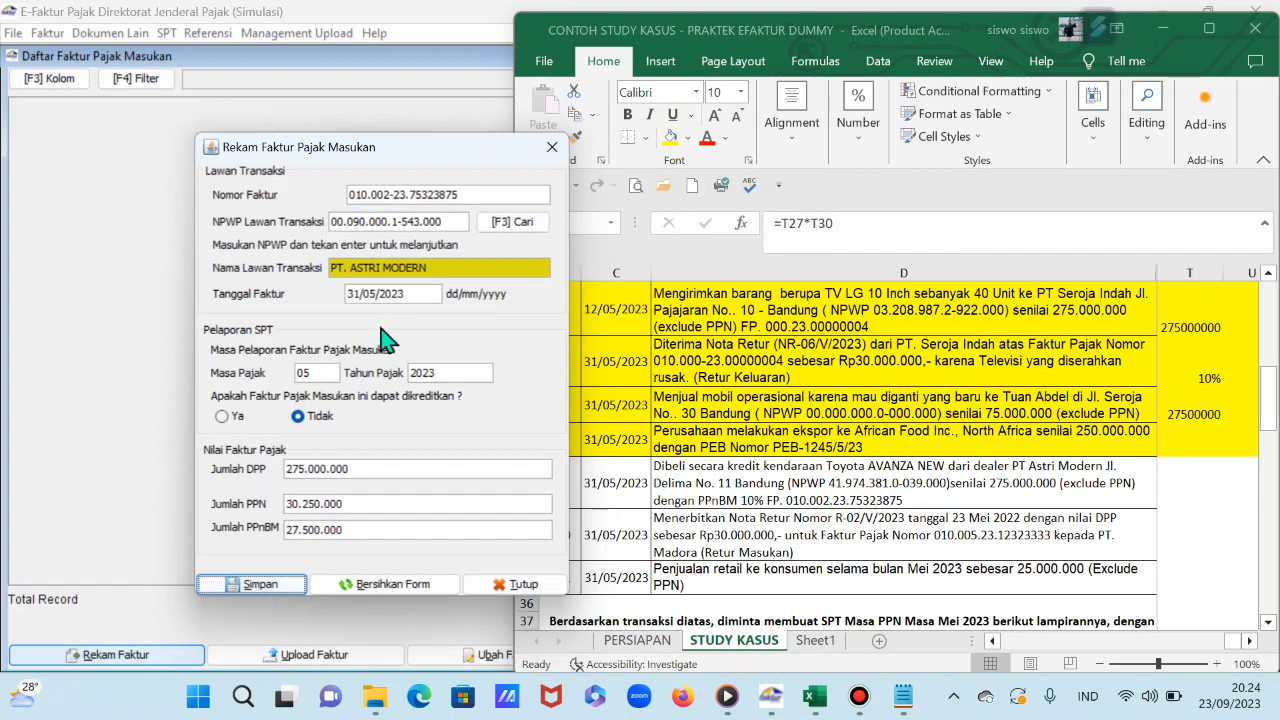
# Step: Save PT. ASTRI MODERN's invoice without adding it to reference data, then shade row 33 yellow
pyautogui.click(270, 584)
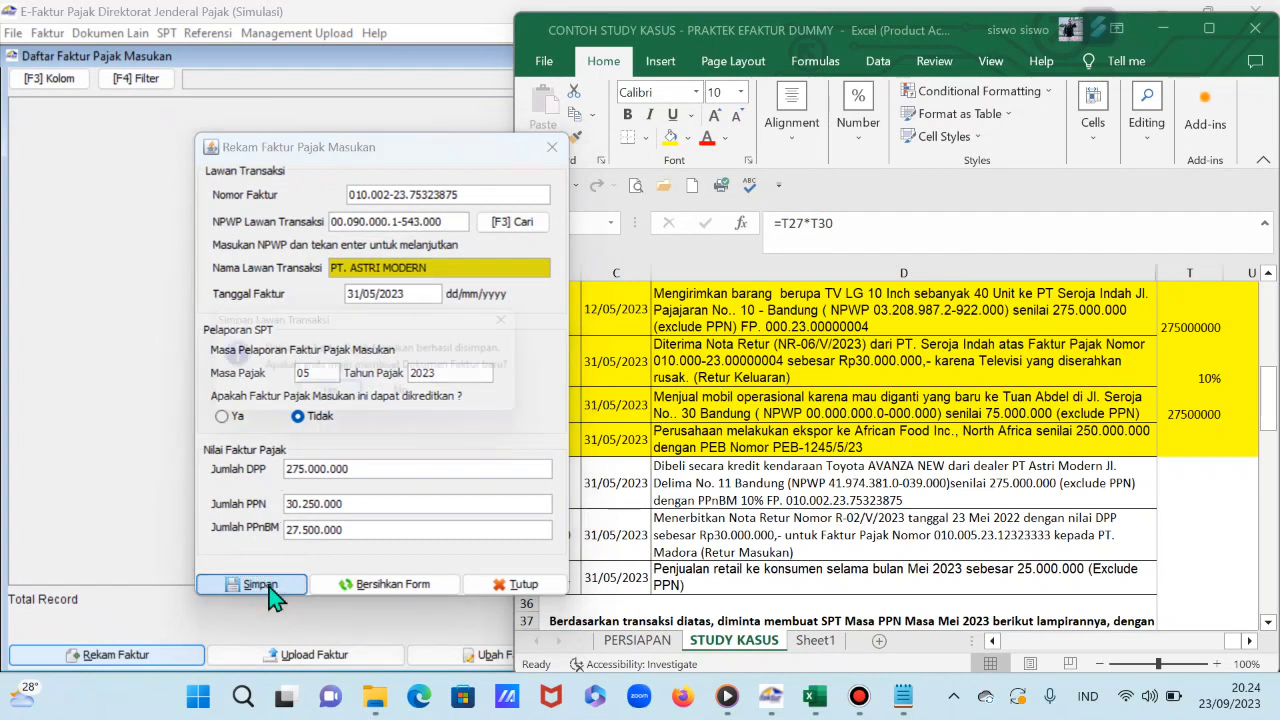
pyautogui.click(424, 402)
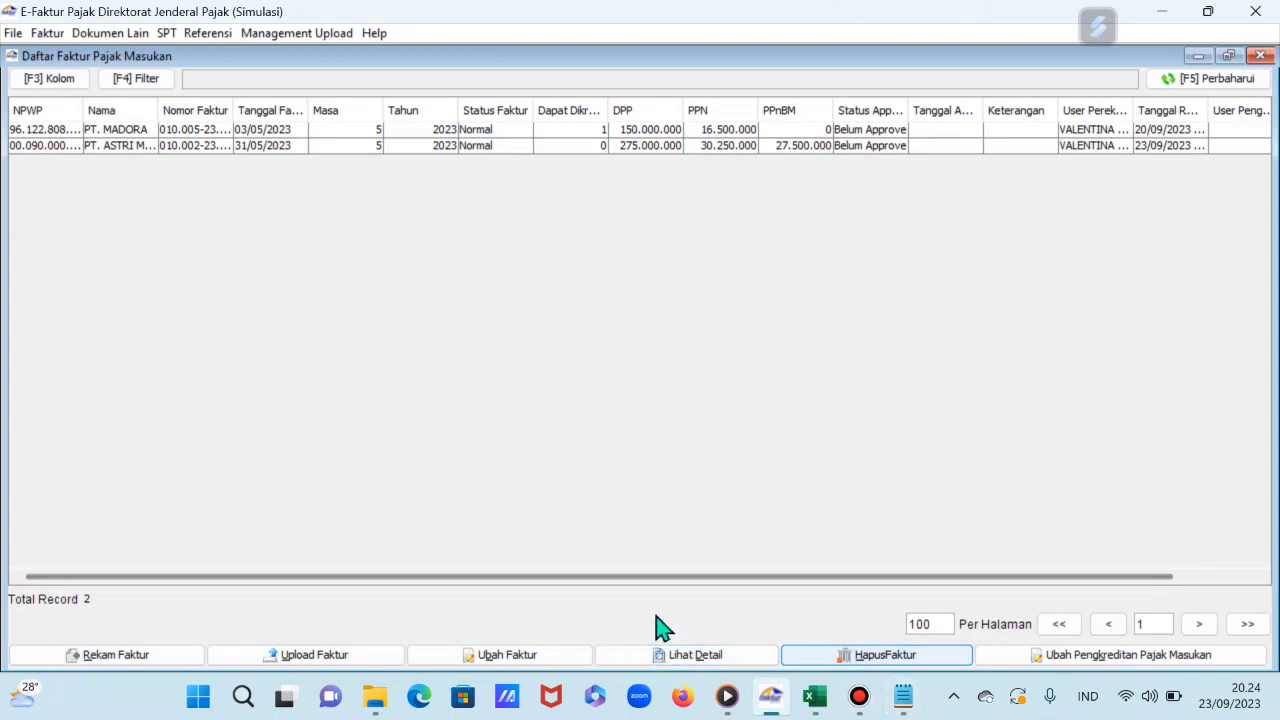
pyautogui.click(816, 697)
pyautogui.click(748, 486)
pyautogui.scroll(-3, 700, 450)
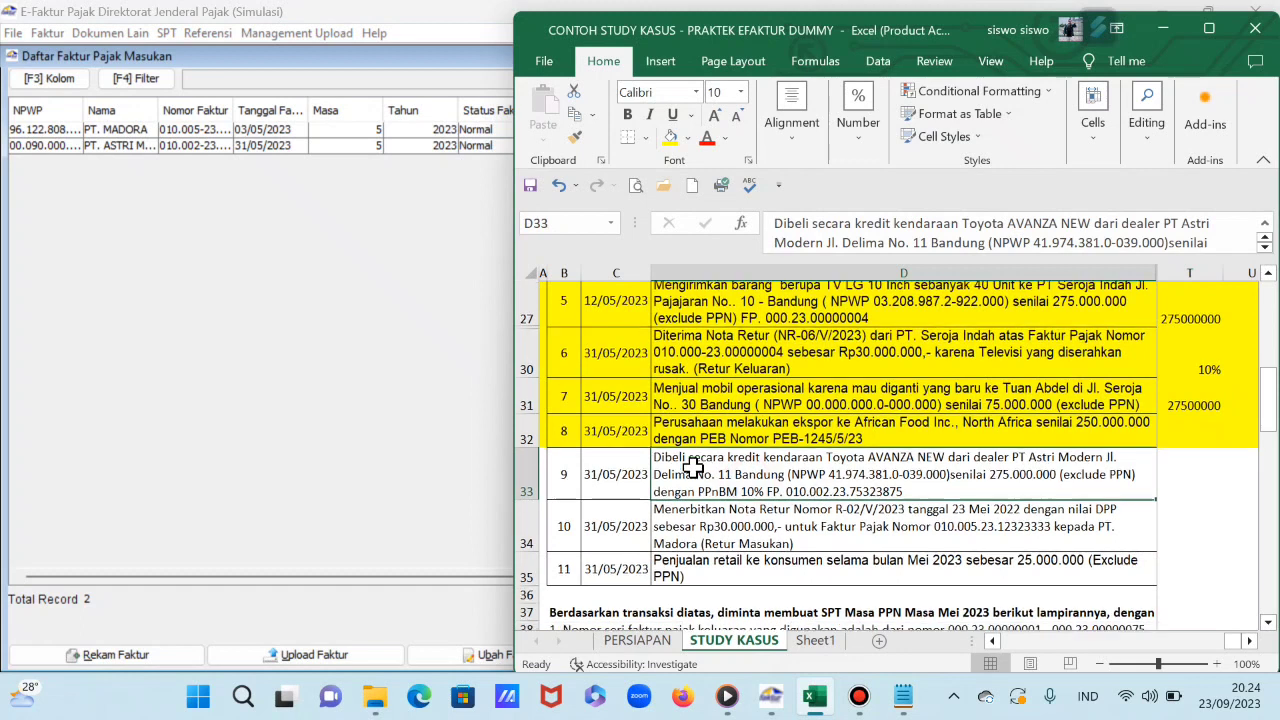
pyautogui.scroll(1, 620, 381)
pyautogui.click(527, 341)
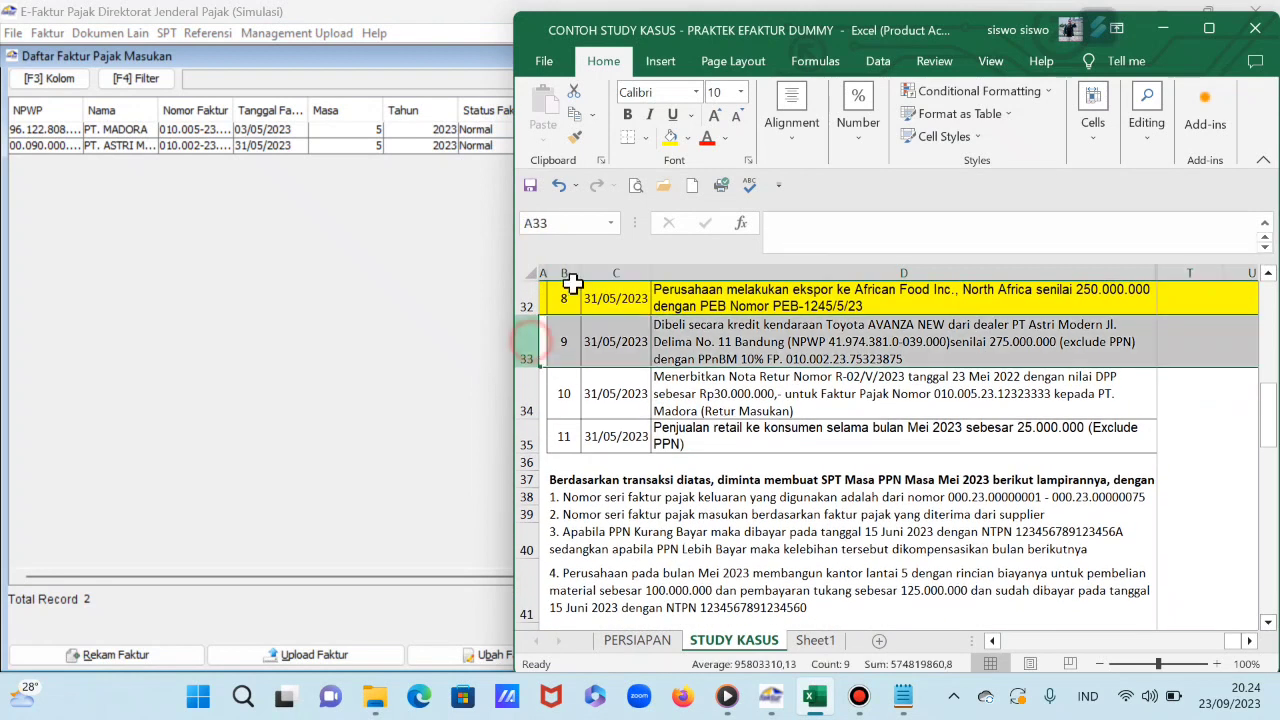
pyautogui.click(670, 138)
# Step: Review transactions 10 and 1 in the workbook, then return to e-Faktur
pyautogui.click(730, 398)
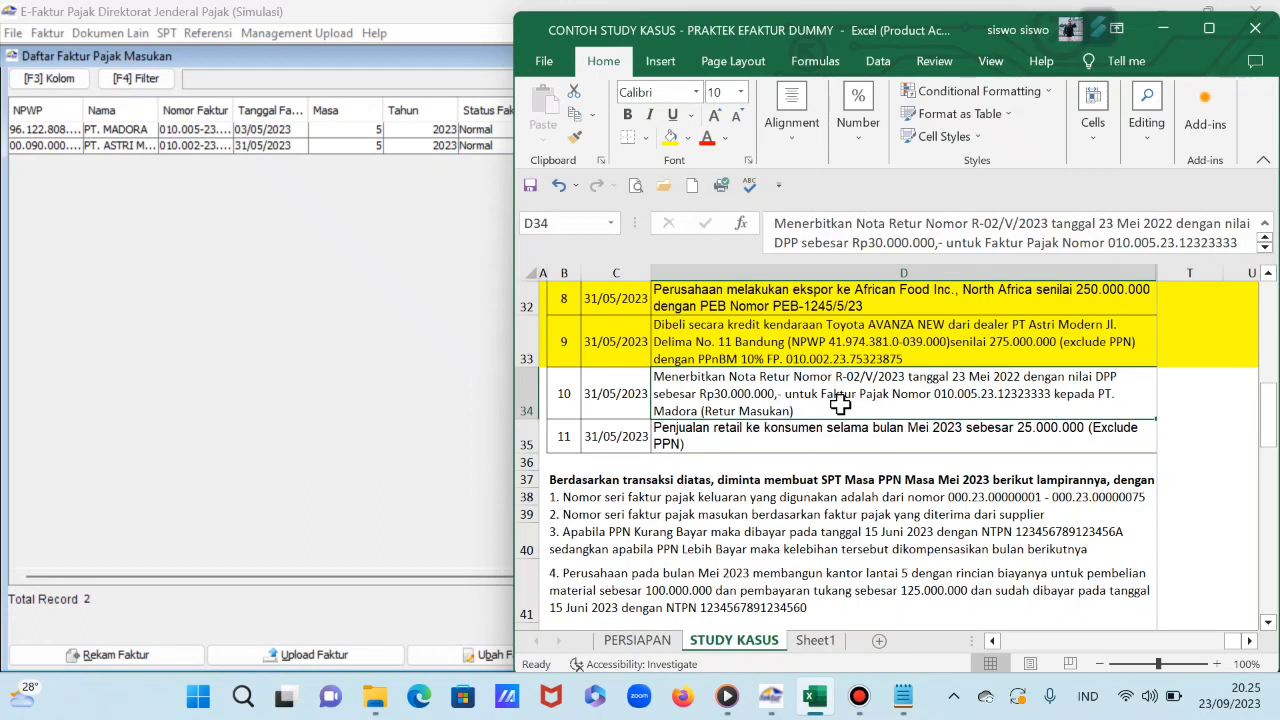
pyautogui.scroll(1, 766, 482)
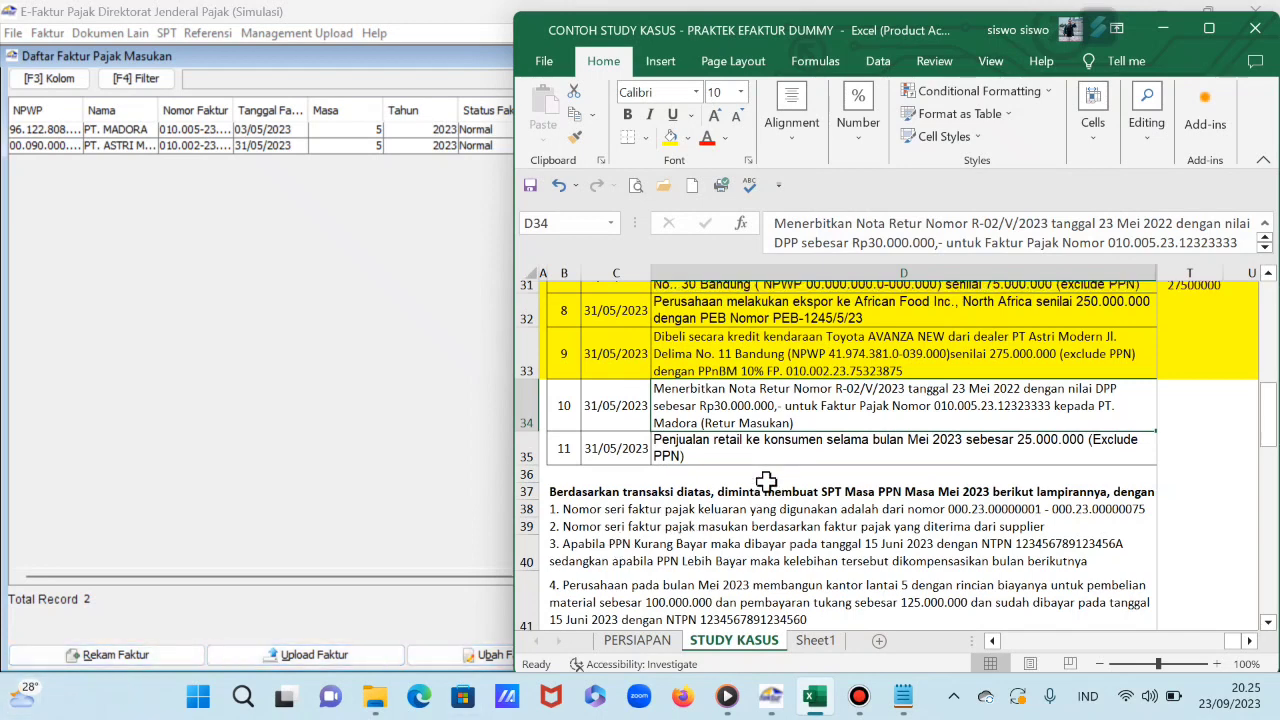
pyautogui.scroll(1, 766, 482)
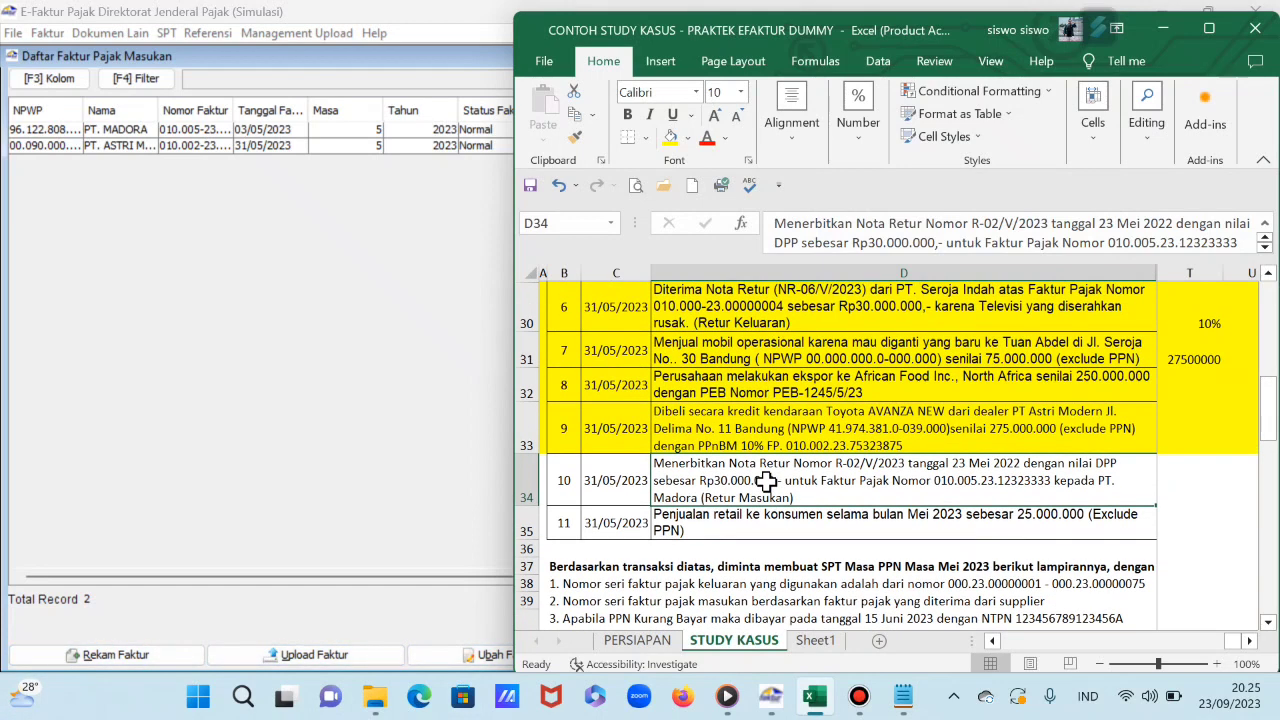
pyautogui.scroll(8, 766, 482)
pyautogui.scroll(-2, 766, 482)
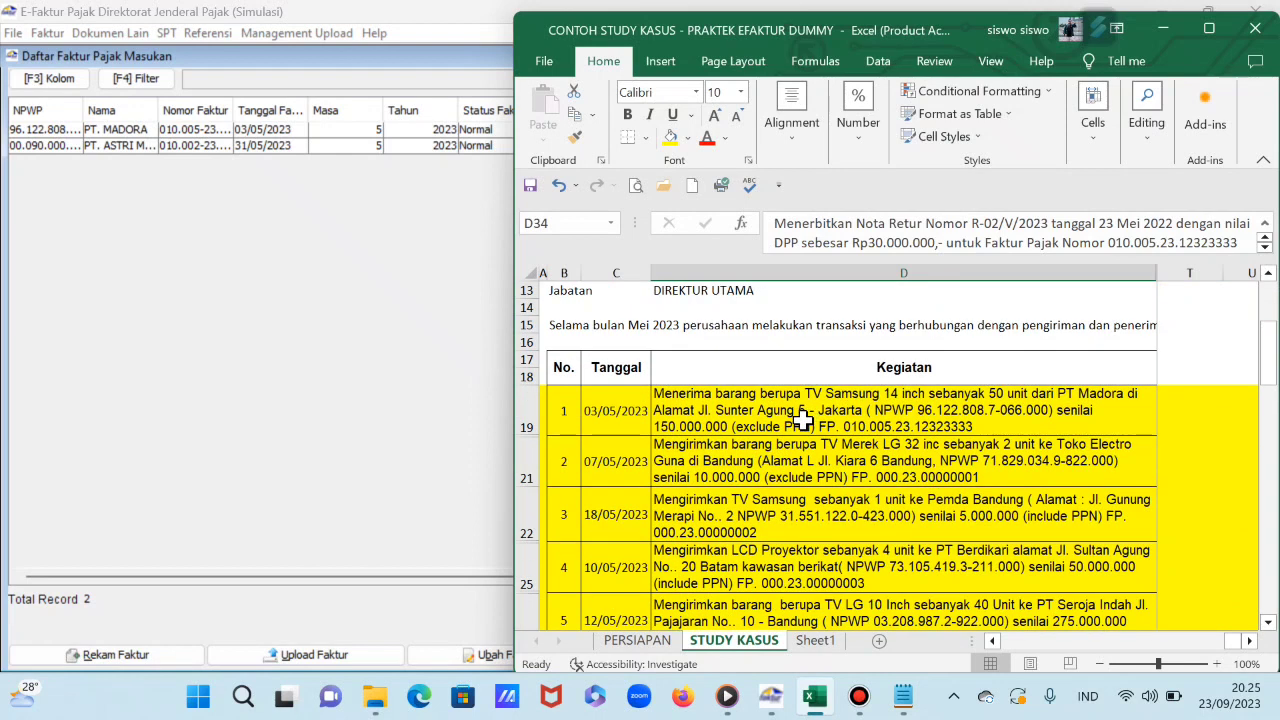
pyautogui.click(803, 418)
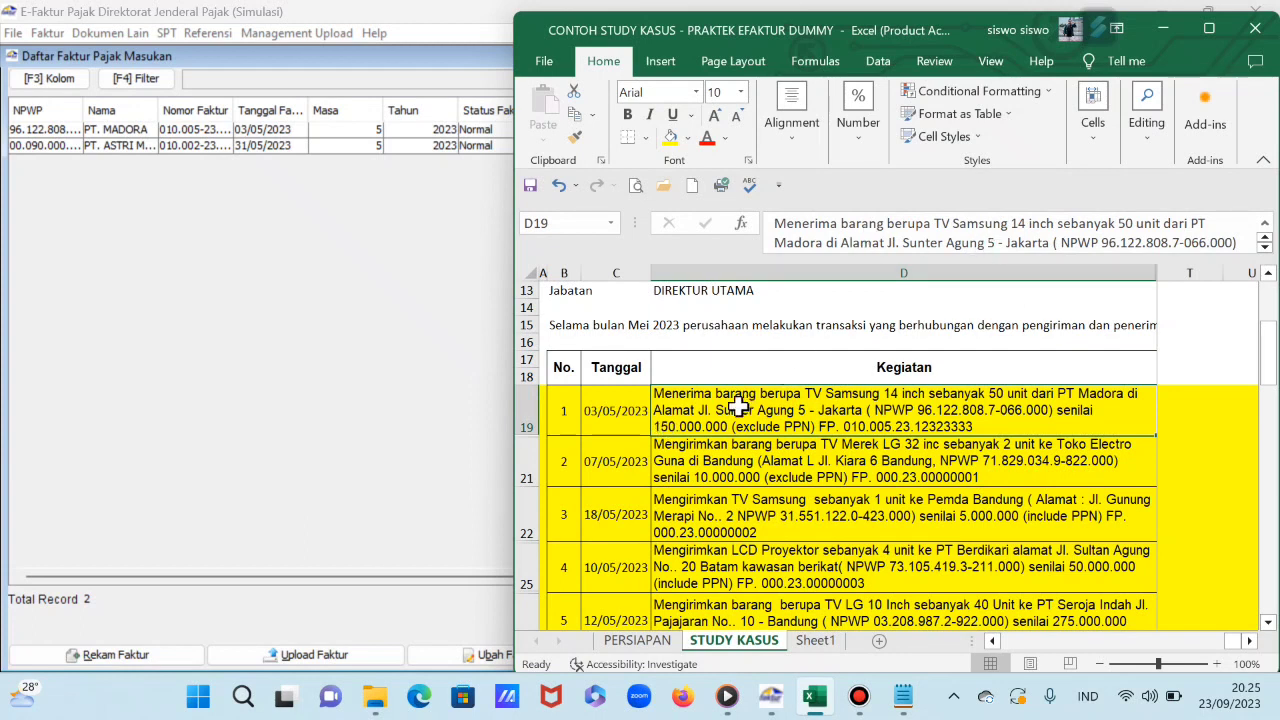
pyautogui.click(307, 292)
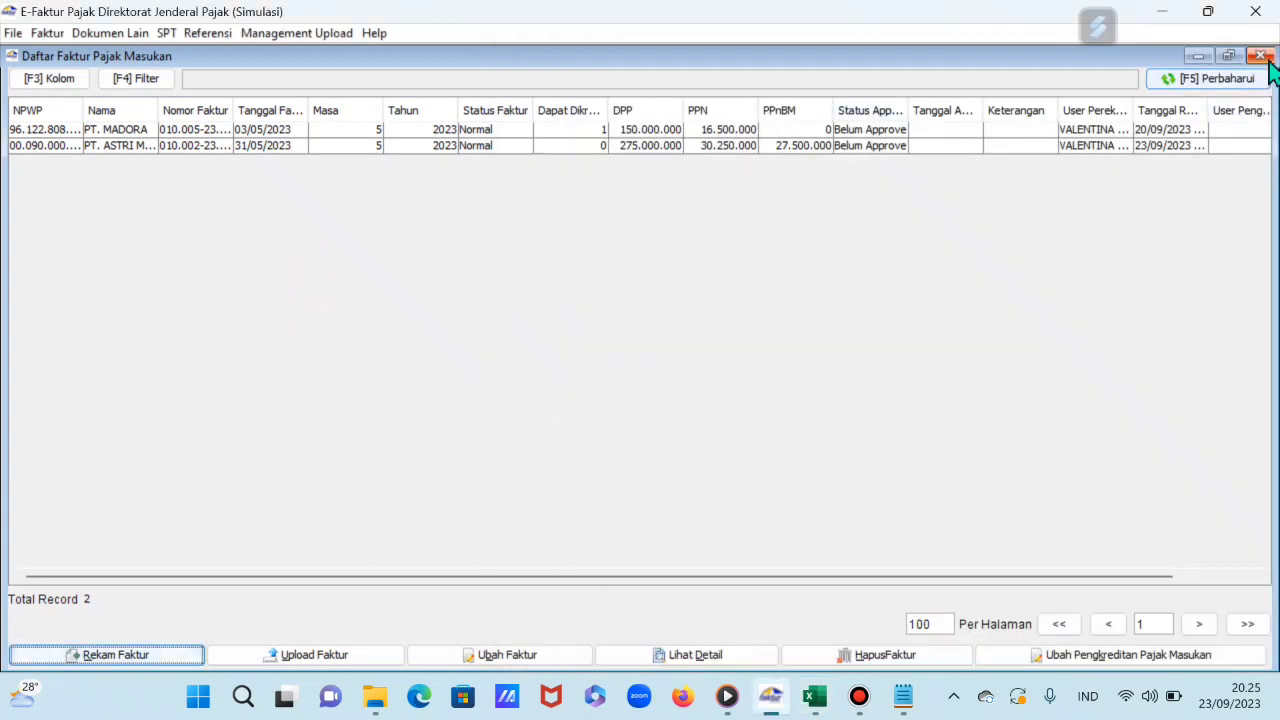
# Step: Close the incoming invoice list, the empty returns list and the outgoing invoice list
pyautogui.click(1259, 55)
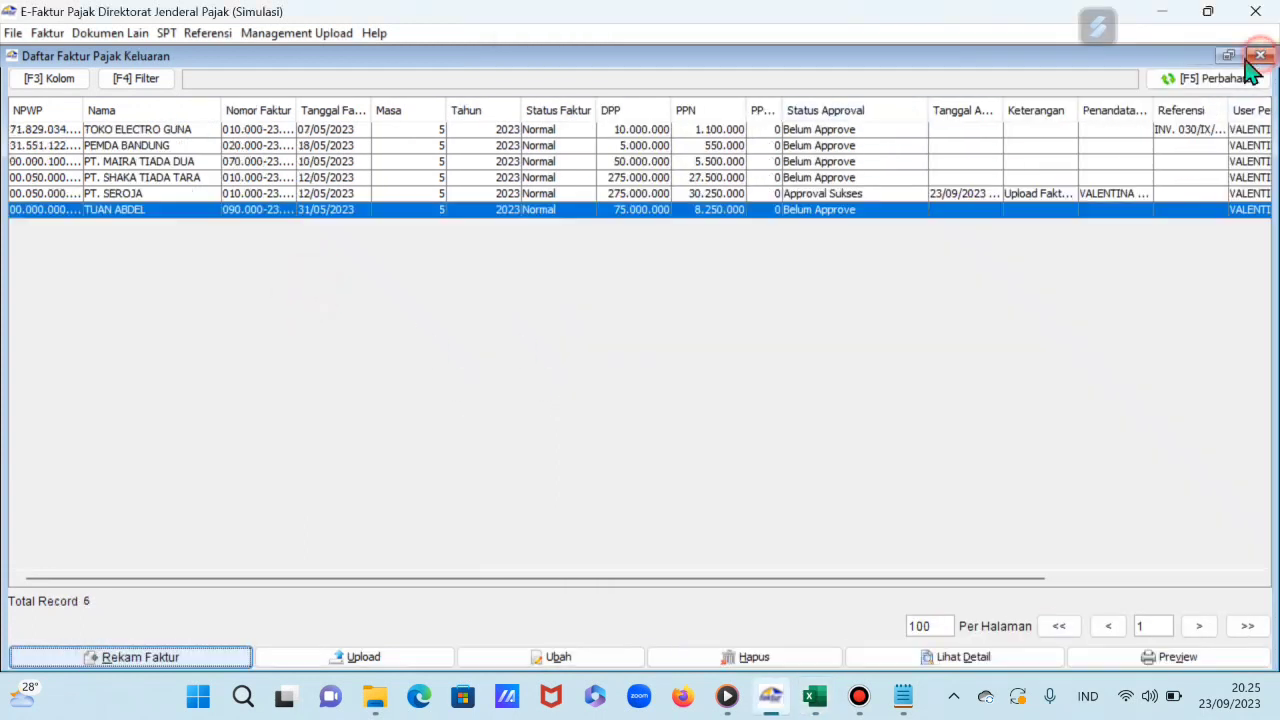
pyautogui.click(36, 36)
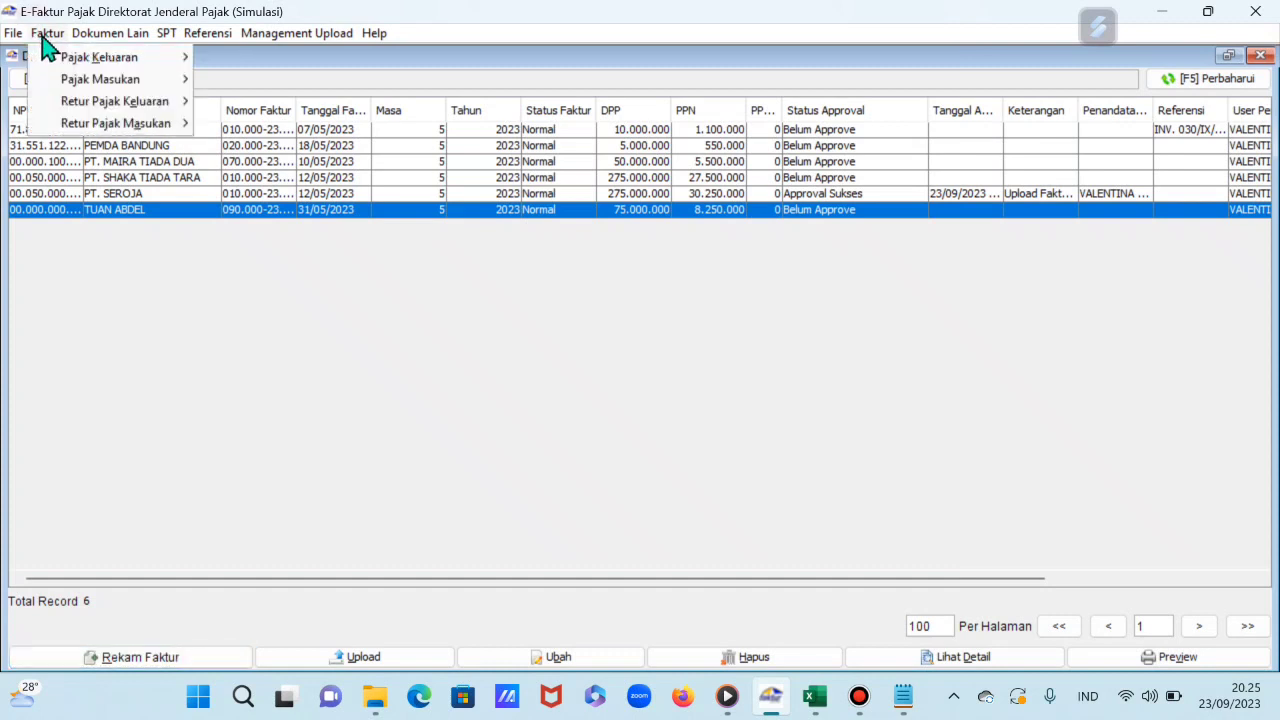
pyautogui.moveTo(91, 128)
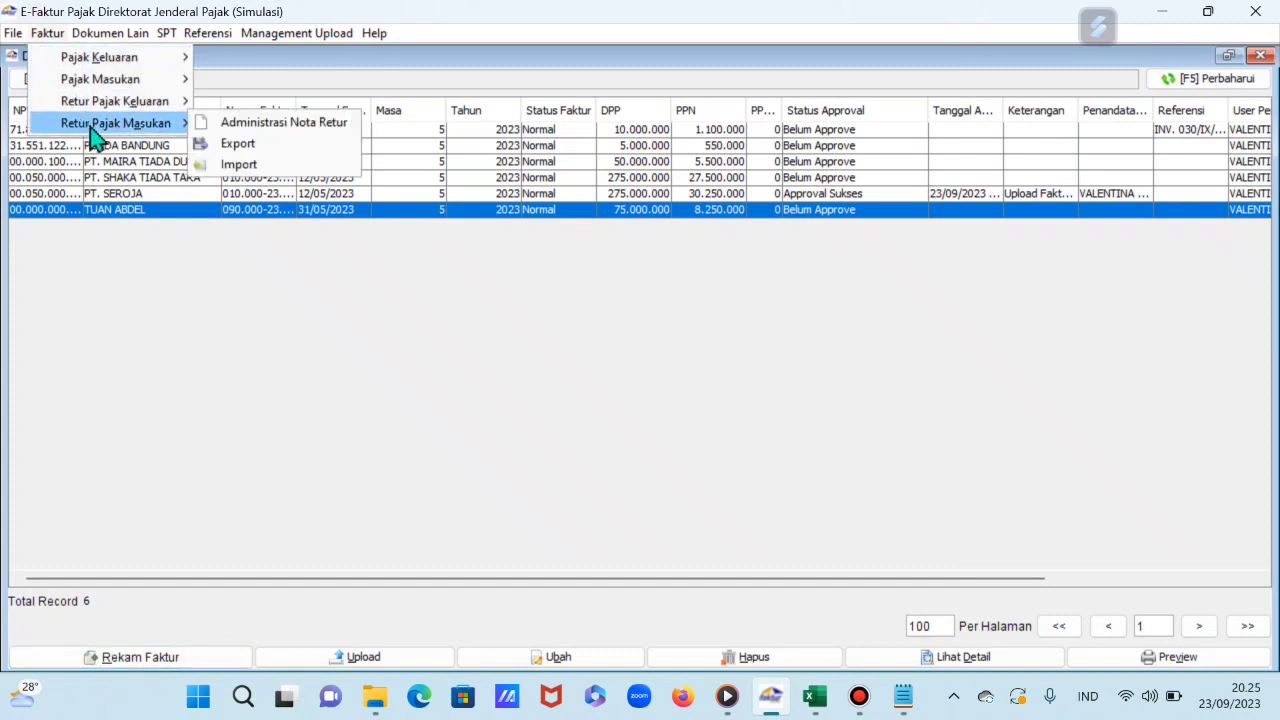
pyautogui.click(253, 129)
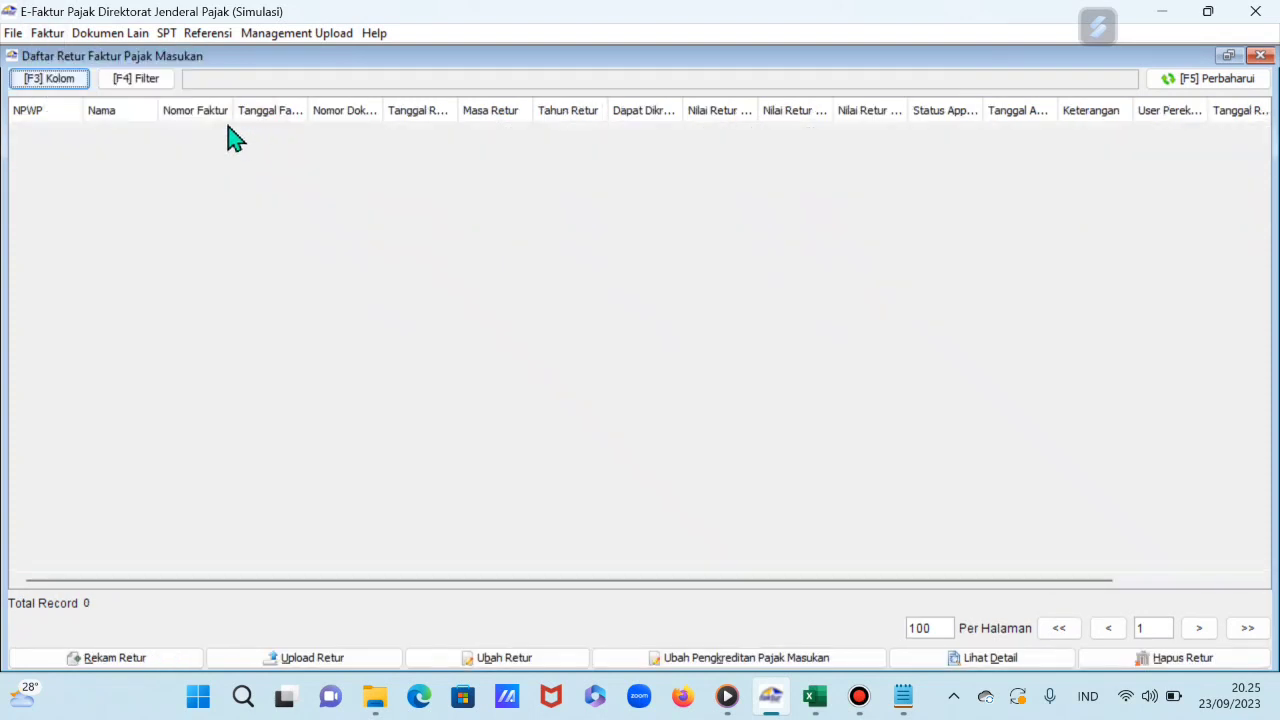
pyautogui.click(1260, 56)
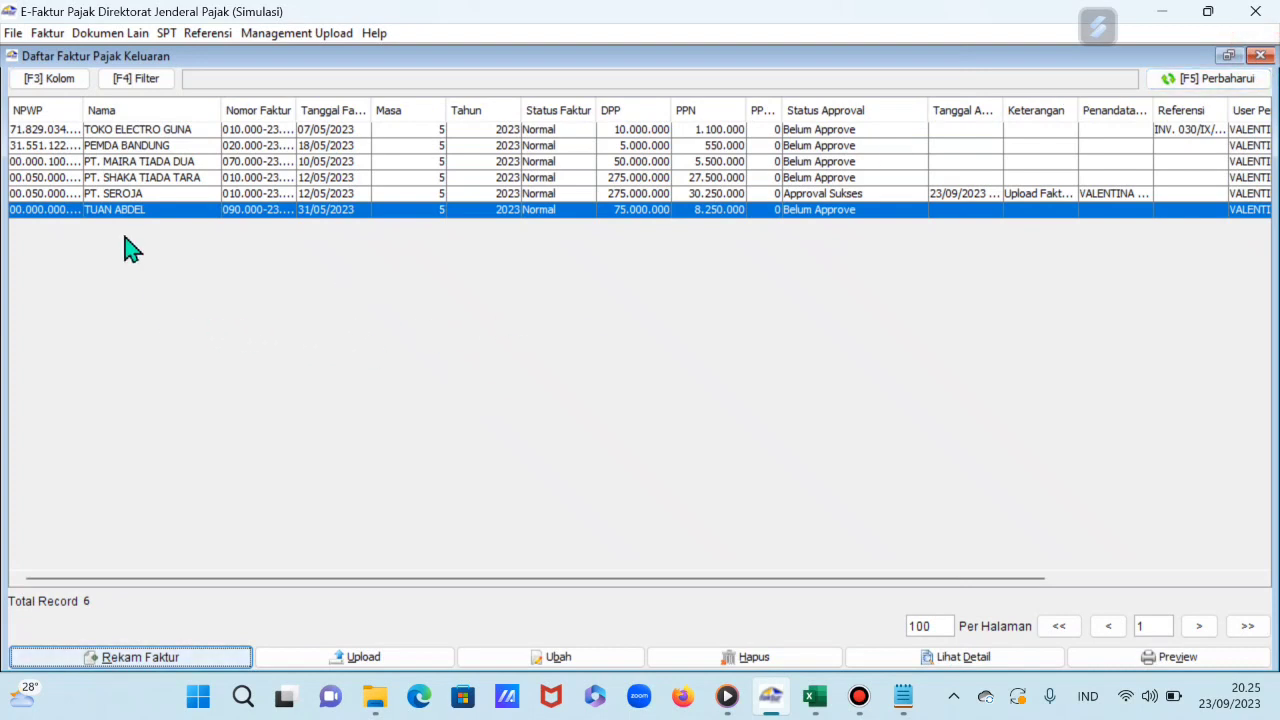
pyautogui.click(1260, 56)
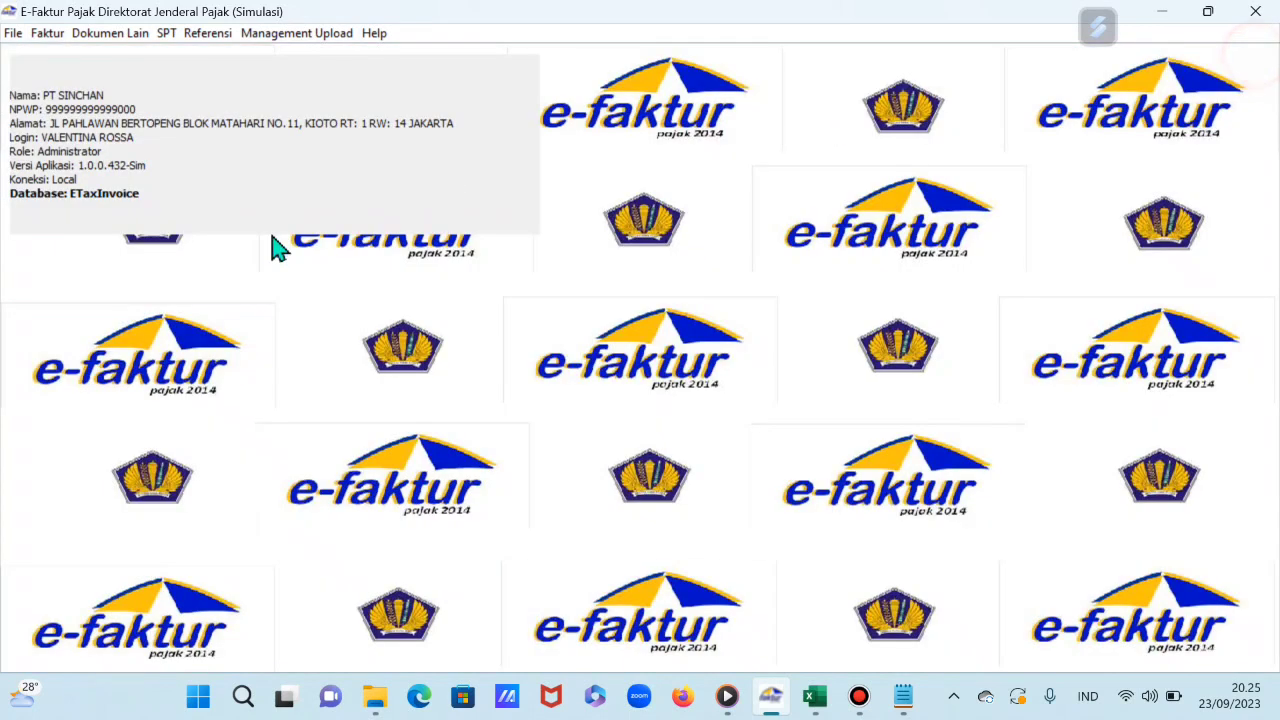
# Step: Reopen the Pajak Masukan Administrasi Faktur list and select the PT. MADORA invoice
pyautogui.click(48, 34)
pyautogui.moveTo(86, 85)
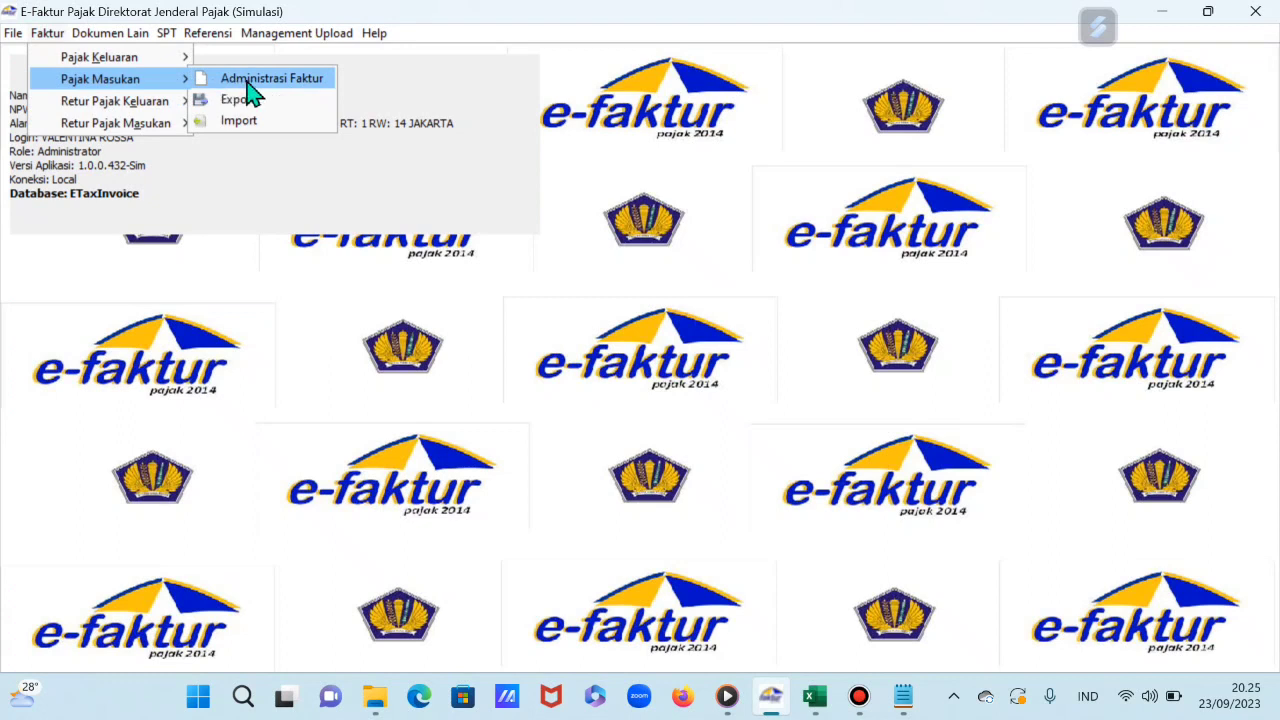
pyautogui.click(250, 80)
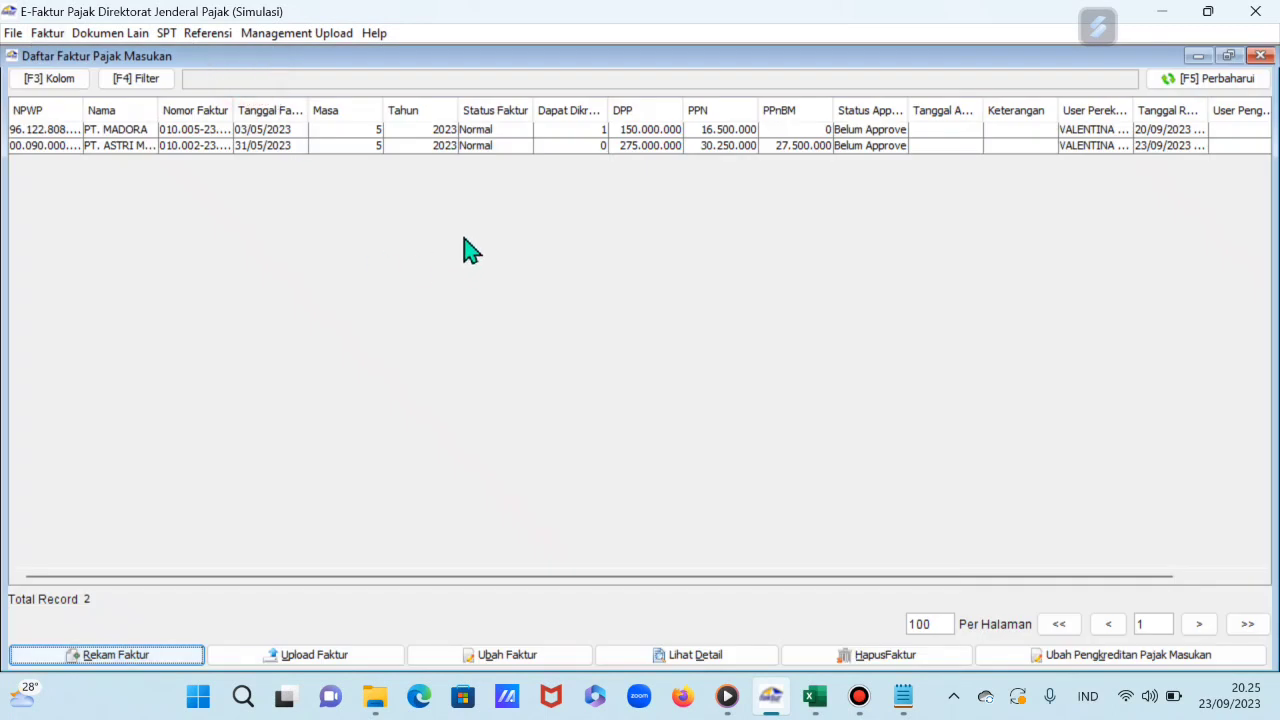
pyautogui.click(514, 133)
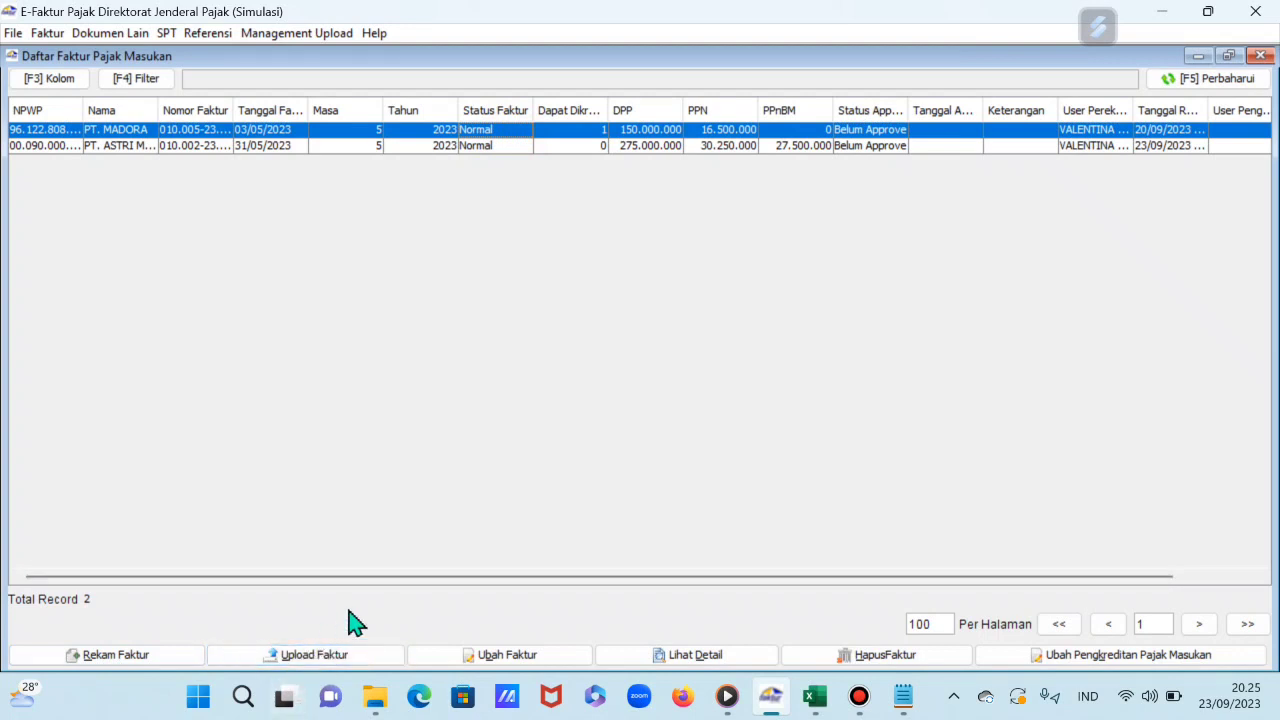
# Step: Upload PT. MADORA's invoice, confirm until Status Approval reads Approval Sukses, then close the list
pyautogui.click(310, 658)
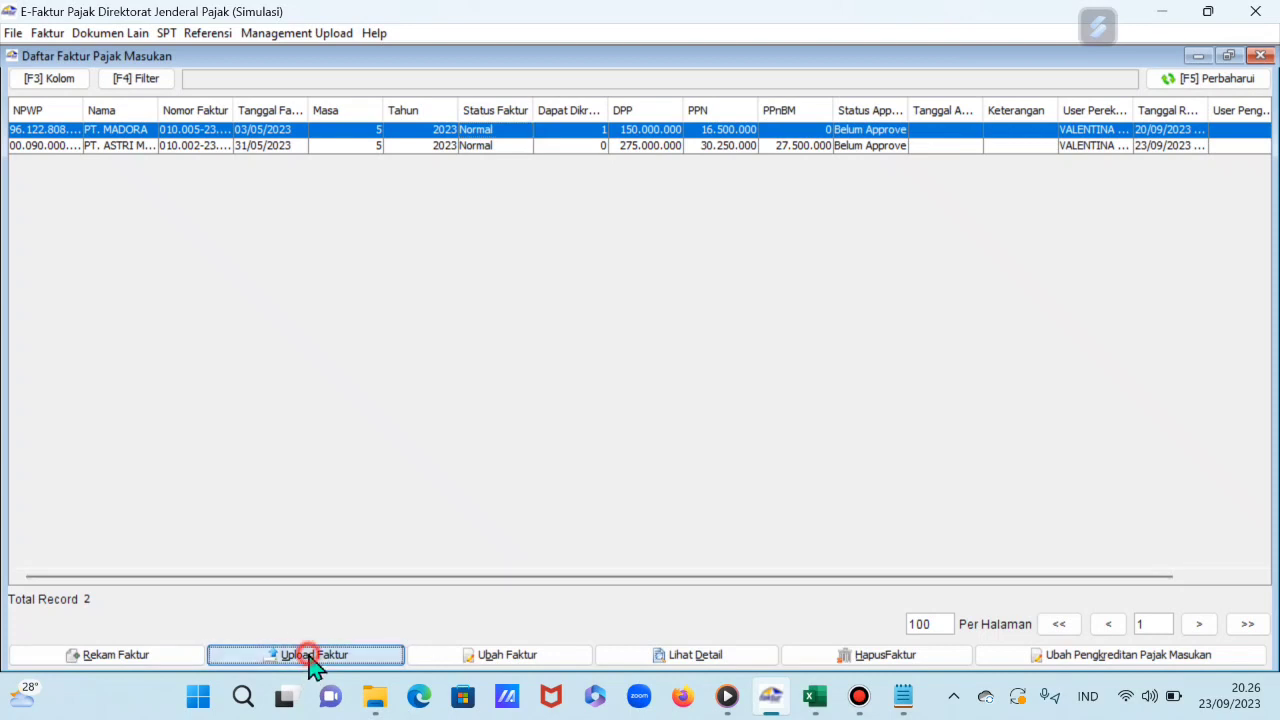
pyautogui.click(598, 411)
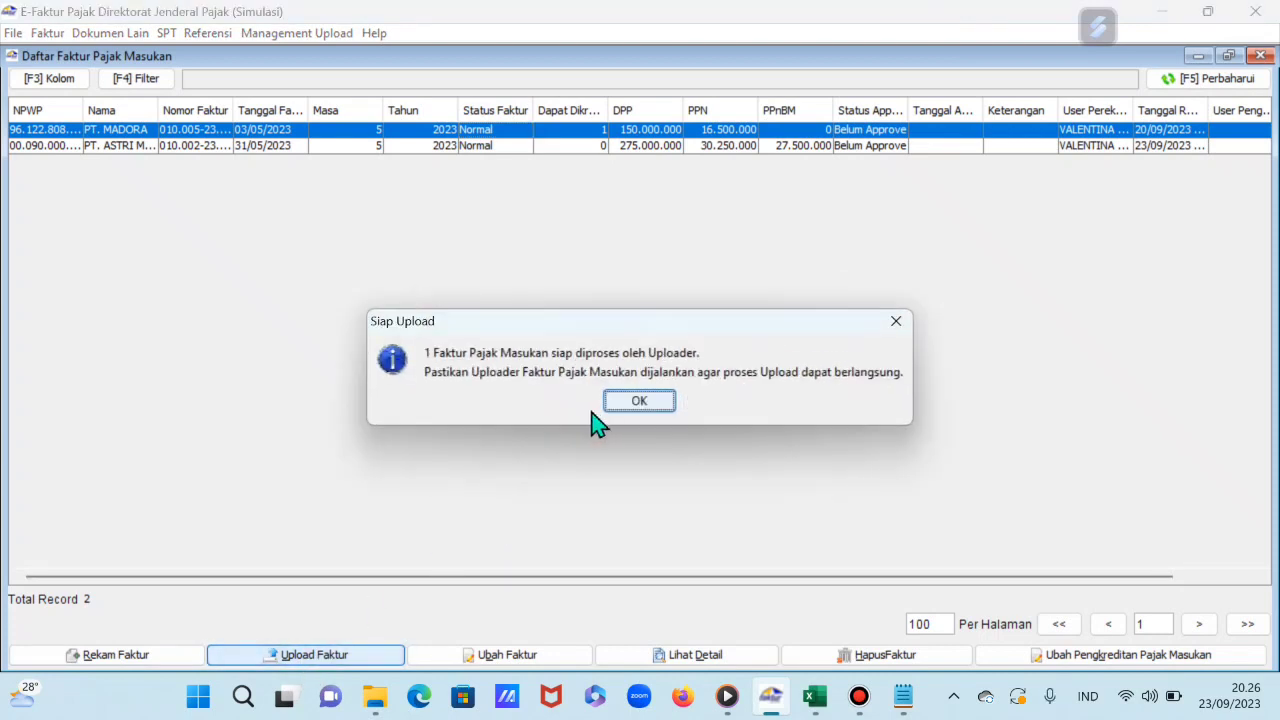
pyautogui.click(651, 404)
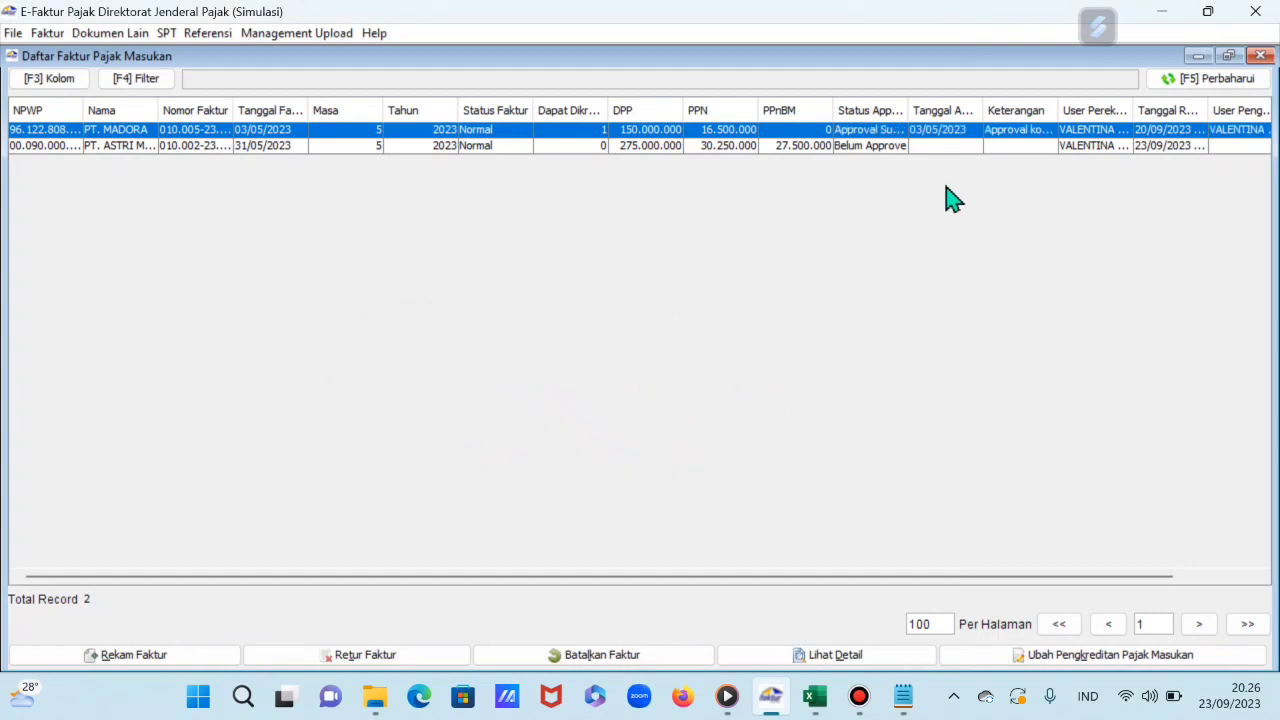
pyautogui.moveTo(909, 108); pyautogui.dragTo(955, 108)
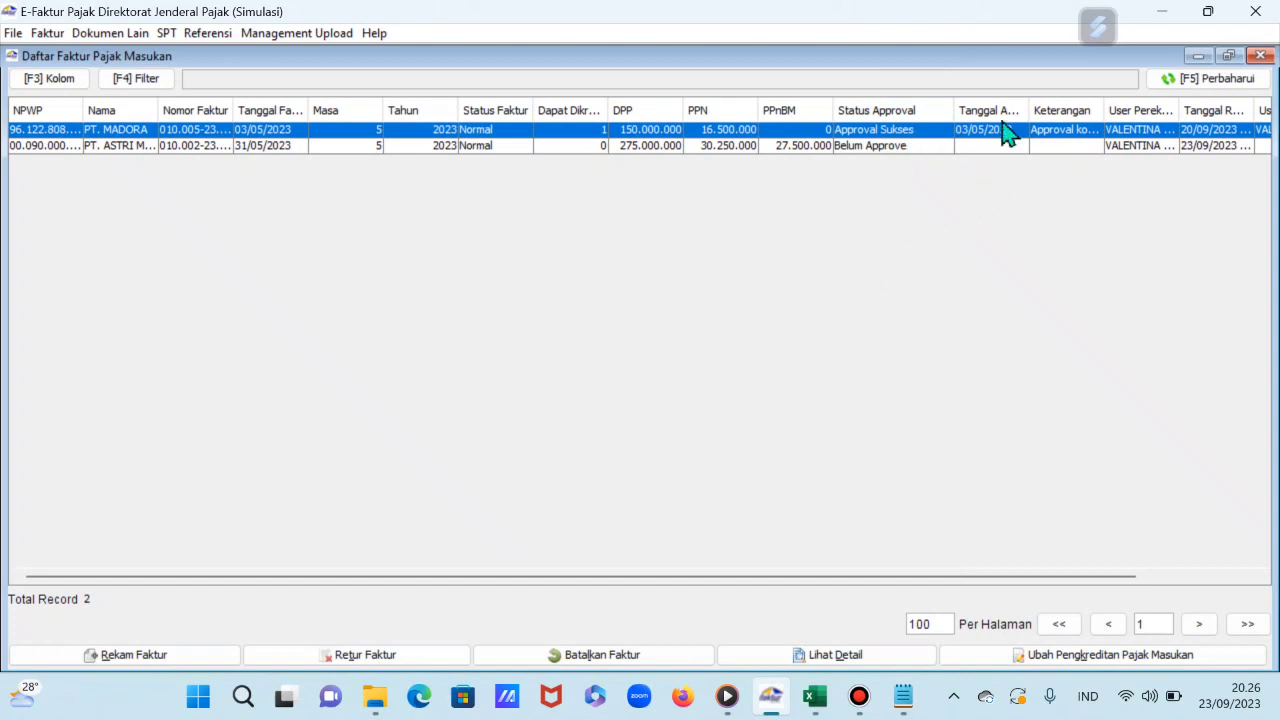
pyautogui.click(1260, 56)
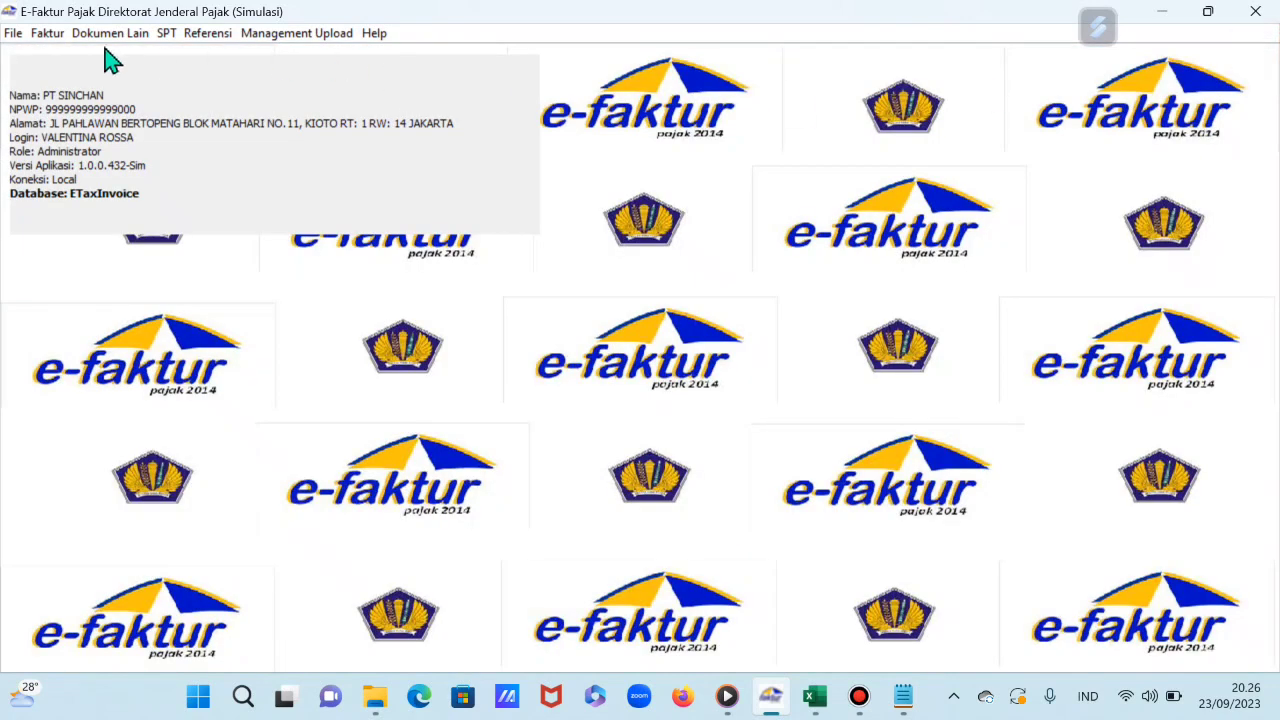
# Step: Start a new Retur Pajak Masukan note with PT. MADORA chosen as counterparty from the lookup
pyautogui.click(54, 35)
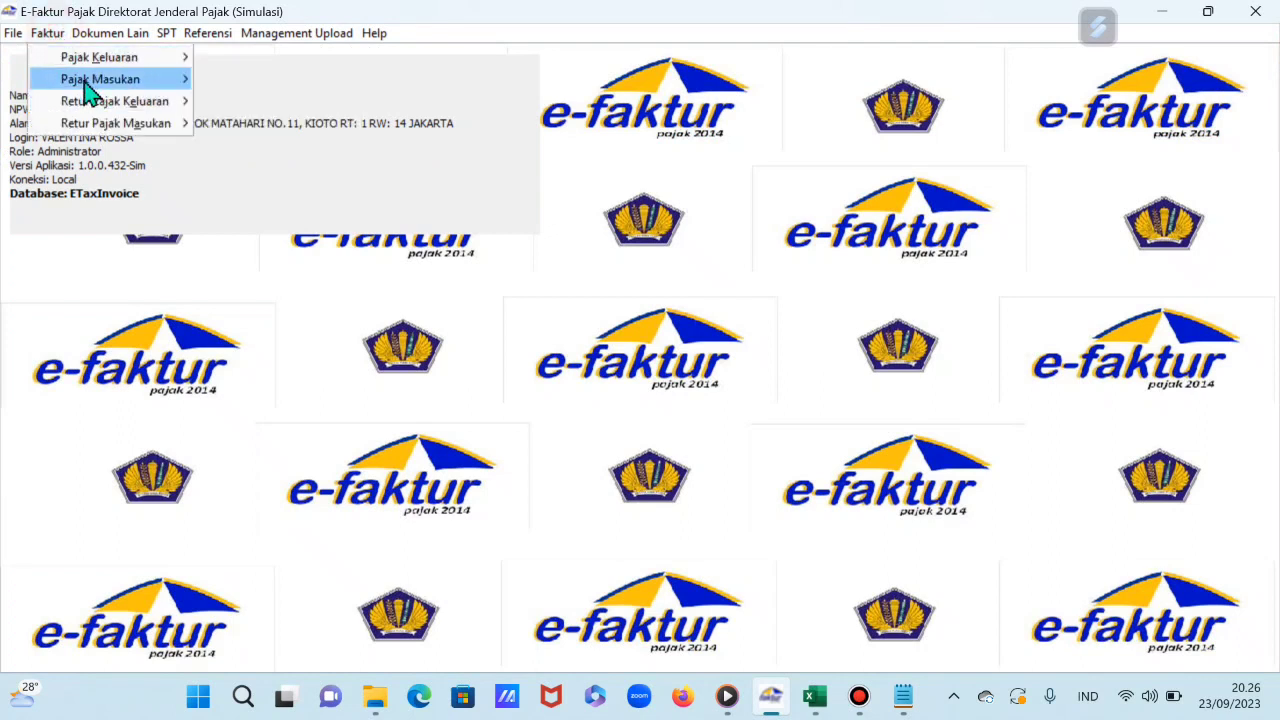
pyautogui.moveTo(108, 140)
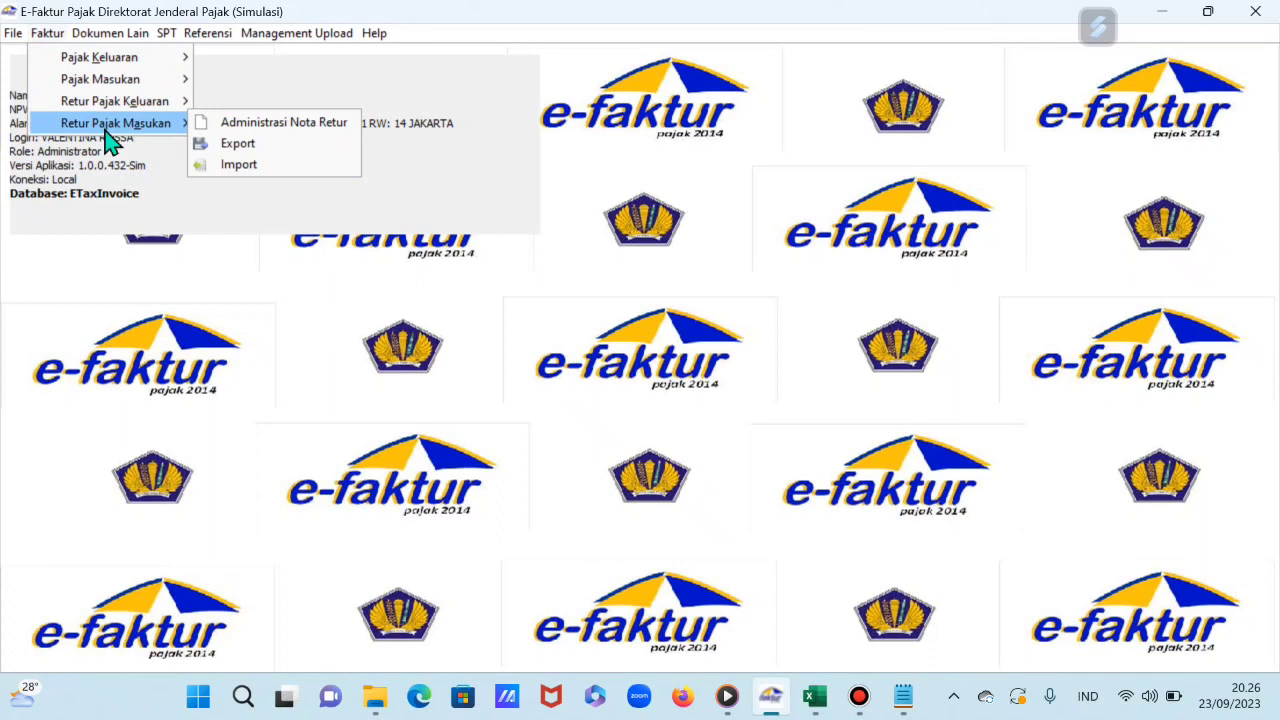
pyautogui.click(304, 124)
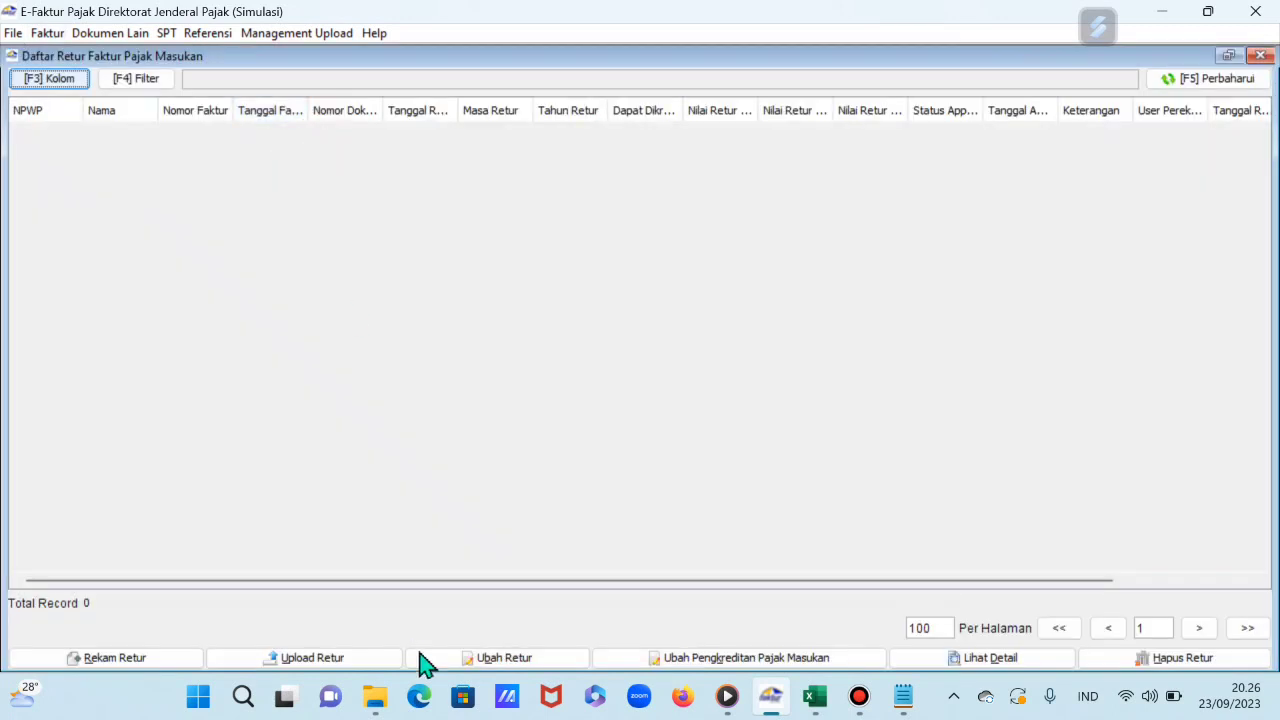
pyautogui.click(136, 662)
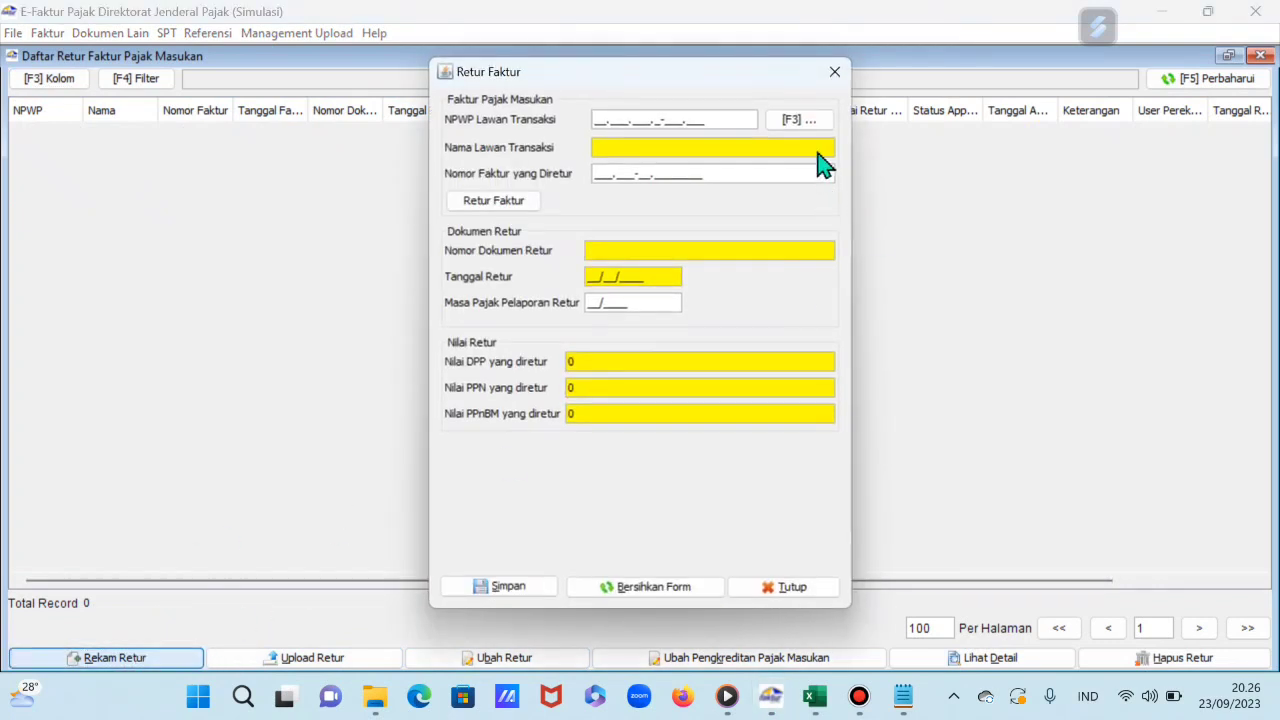
pyautogui.moveTo(785, 77); pyautogui.dragTo(629, 85)
pyautogui.click(650, 131)
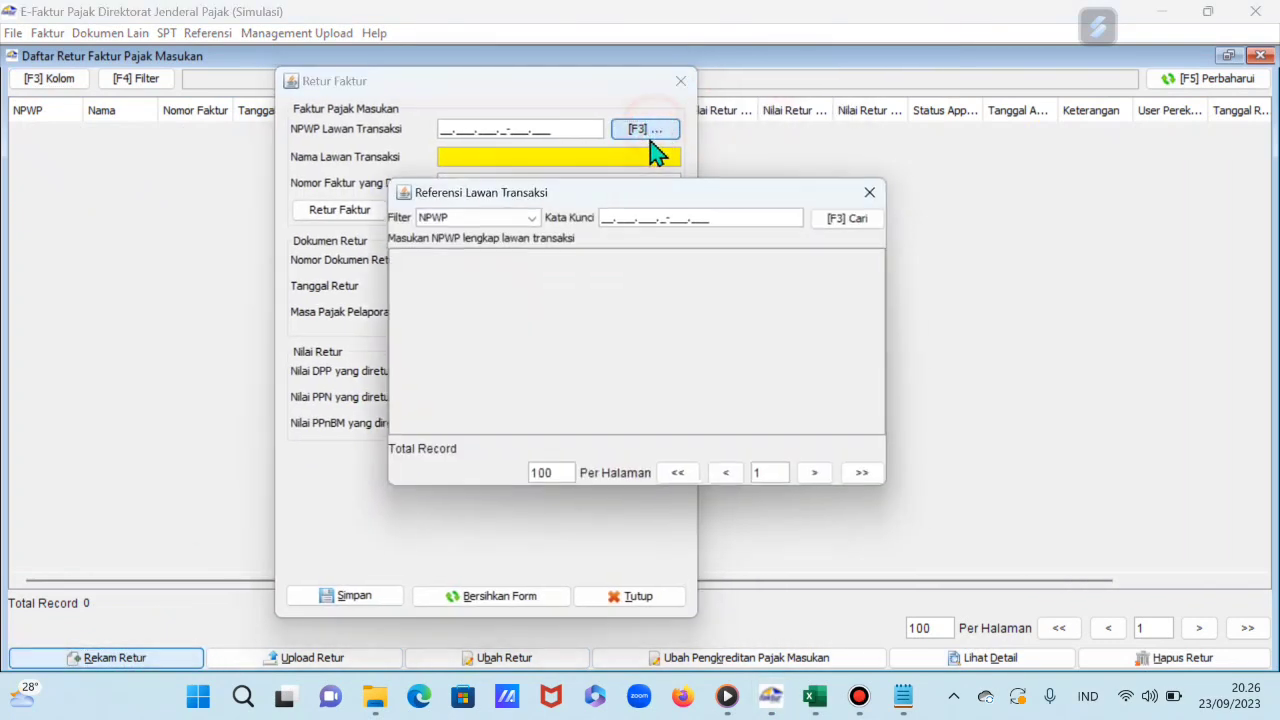
pyautogui.click(846, 220)
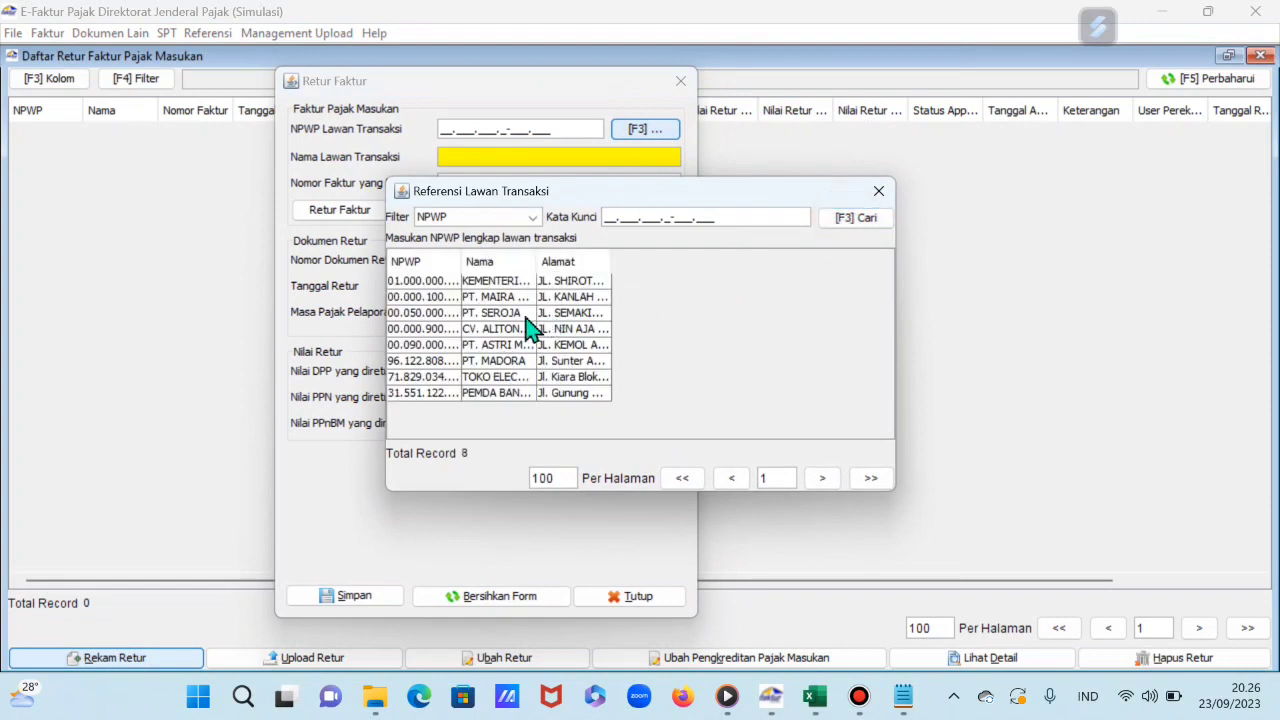
pyautogui.click(514, 362)
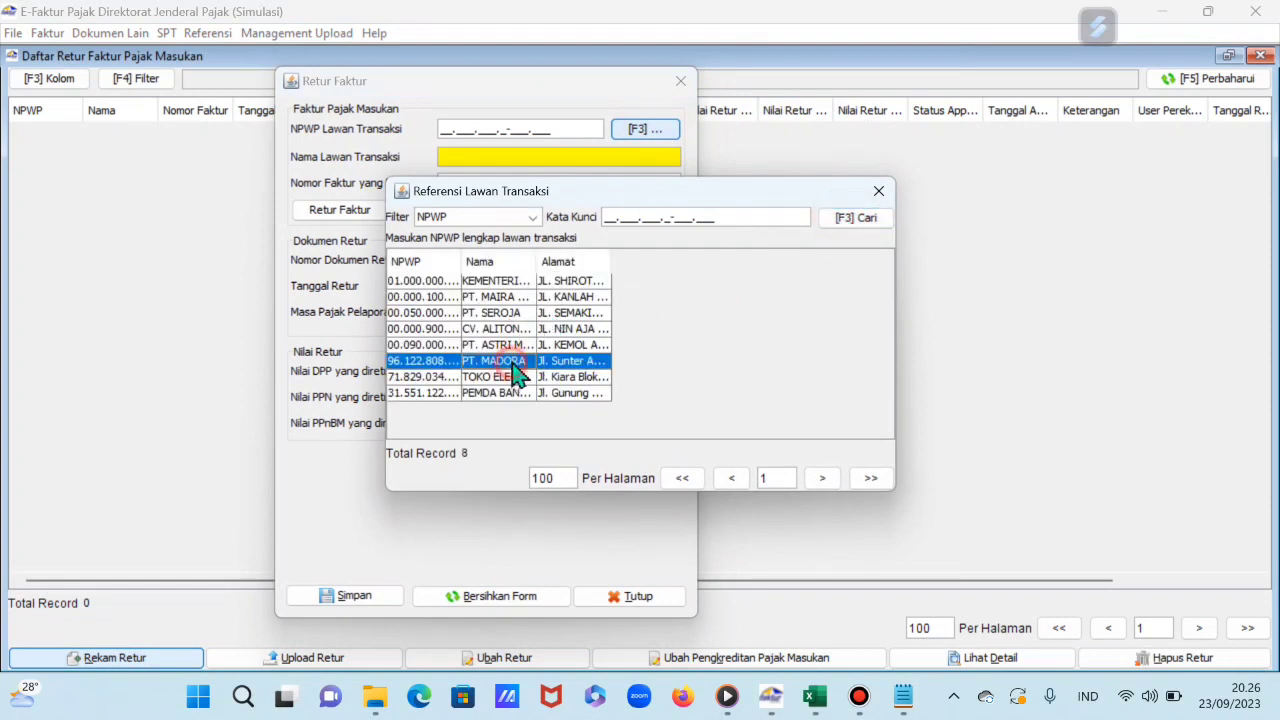
pyautogui.doubleClick(514, 362)
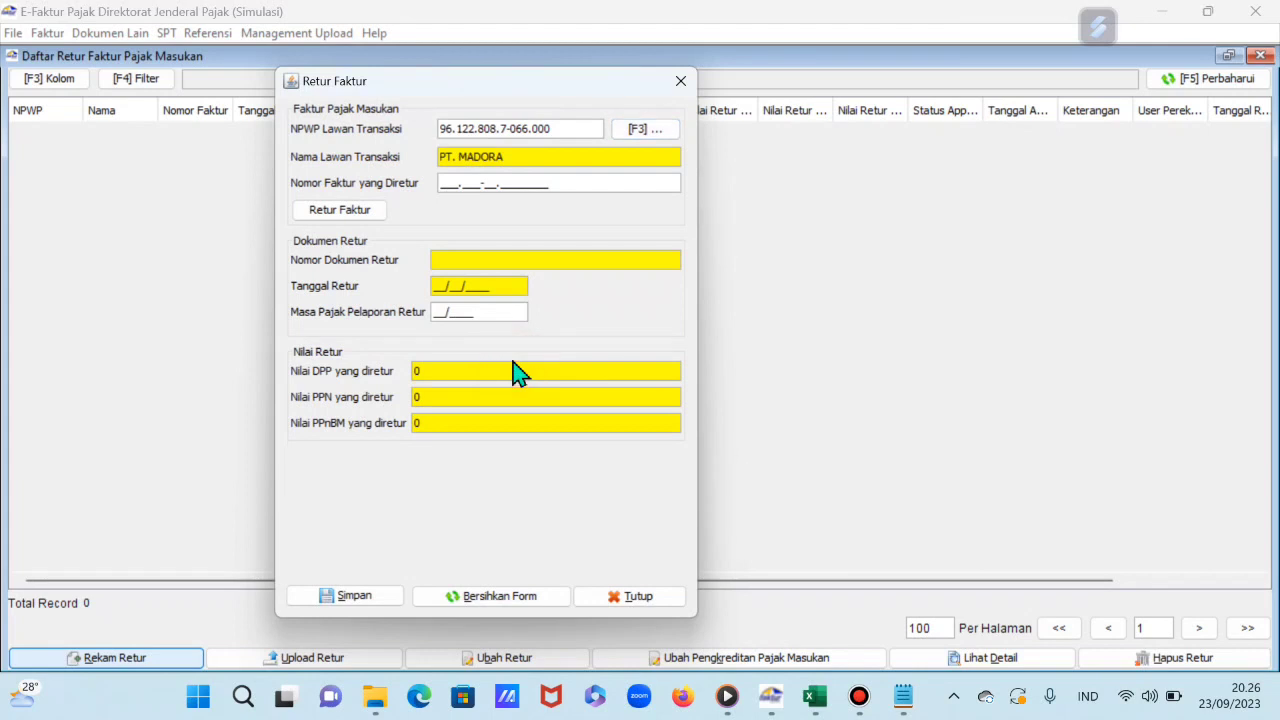
pyautogui.click(440, 184)
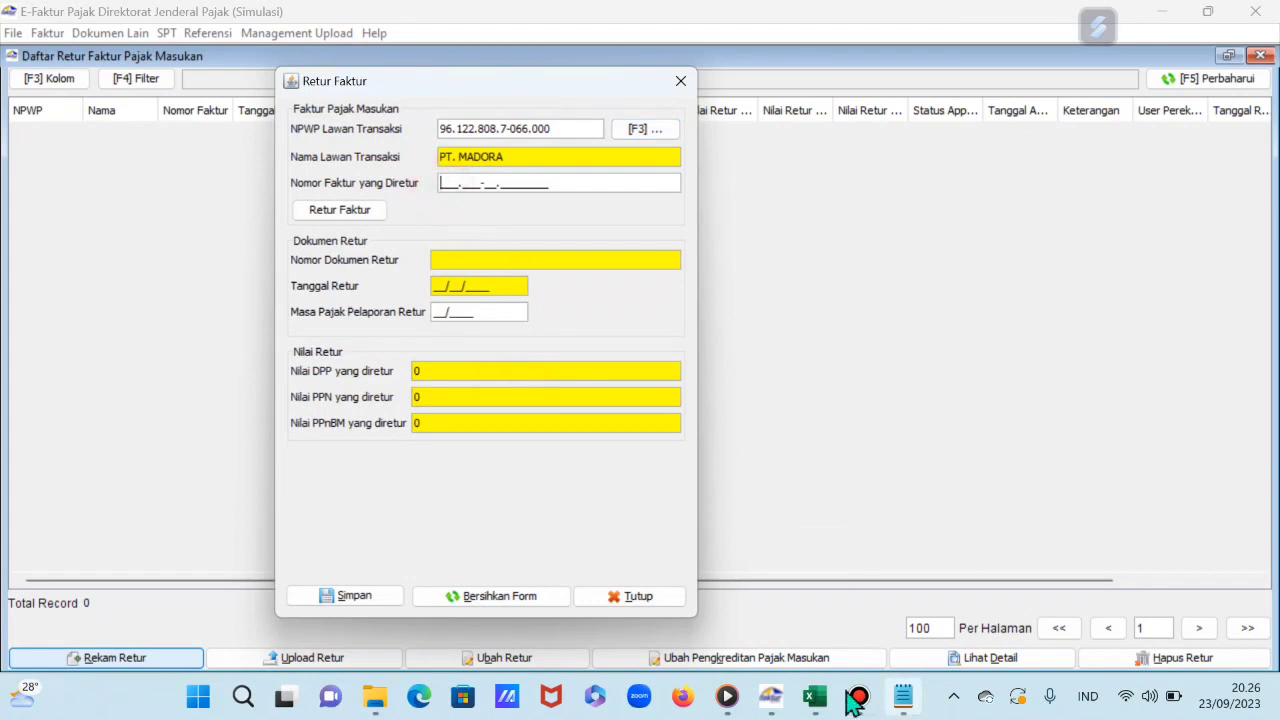
# Step: Find PT Madora's return in the STUDY KASUS sheet and enter returned invoice 010.005-23.12323333
pyautogui.click(816, 698)
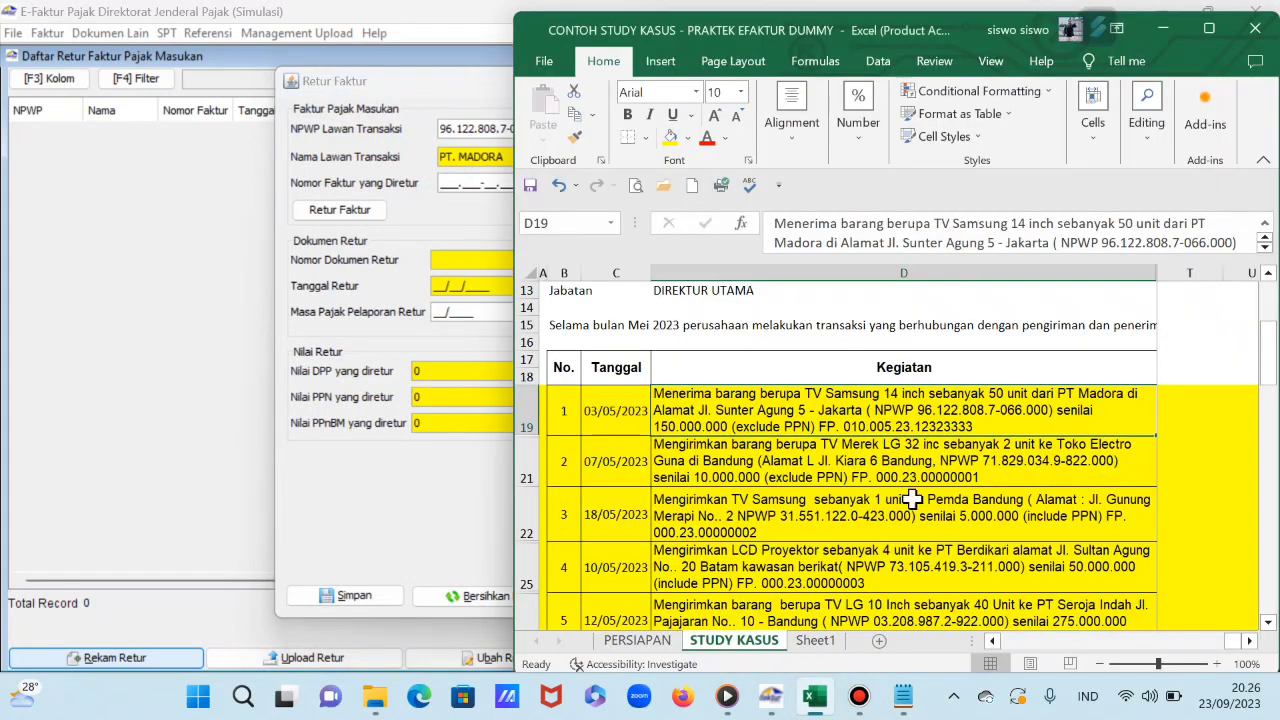
pyautogui.scroll(-1, 891, 494)
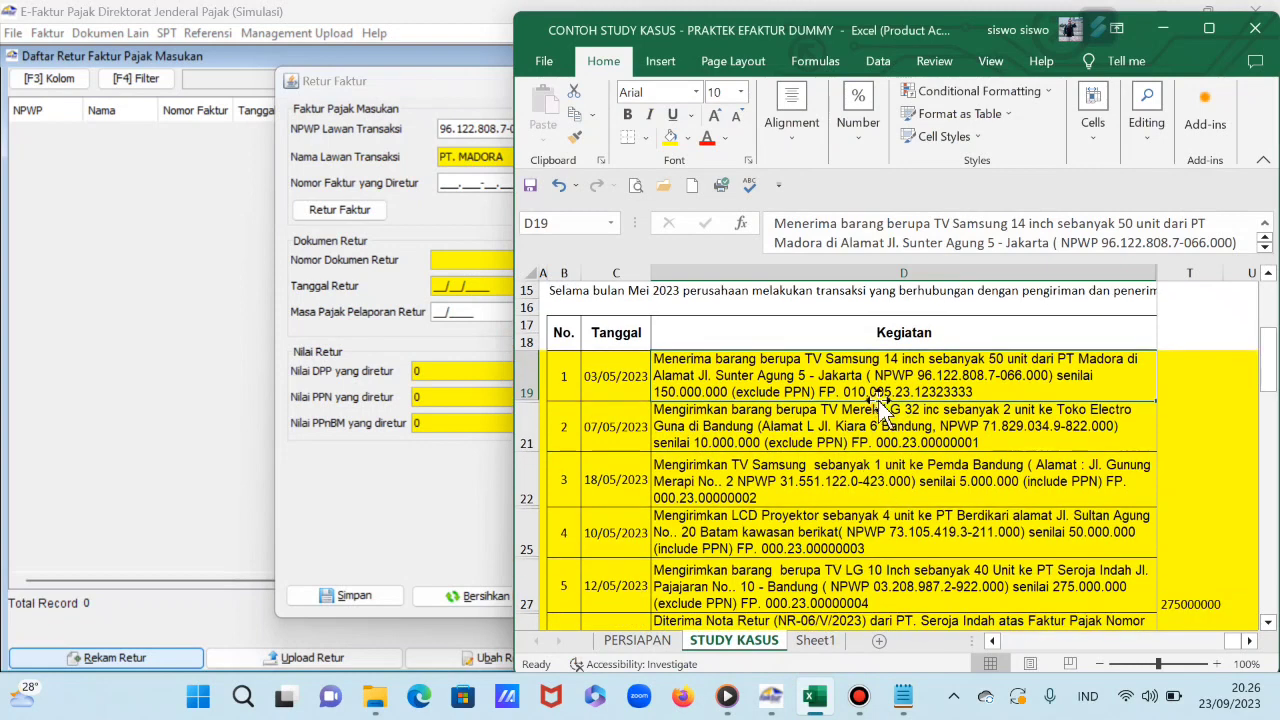
pyautogui.scroll(-5, 827, 430)
pyautogui.scroll(-2, 825, 450)
pyautogui.scroll(2, 823, 449)
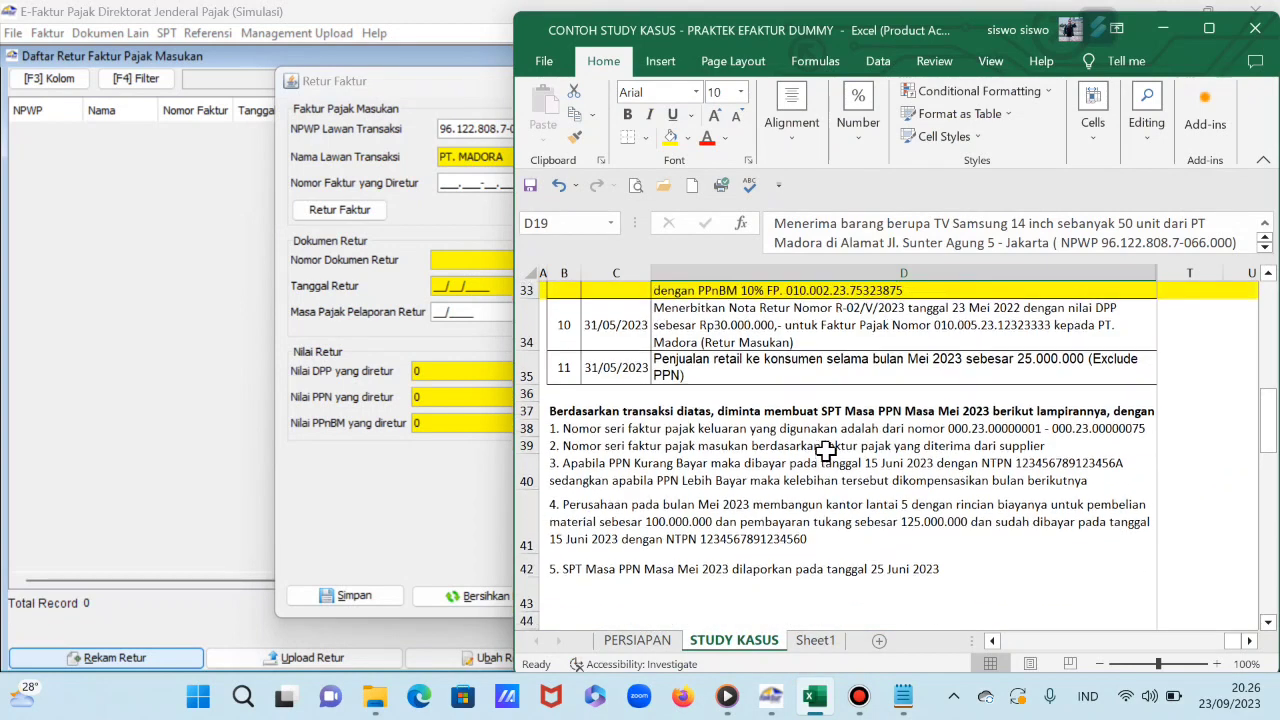
pyautogui.moveTo(826, 35); pyautogui.dragTo(924, 50)
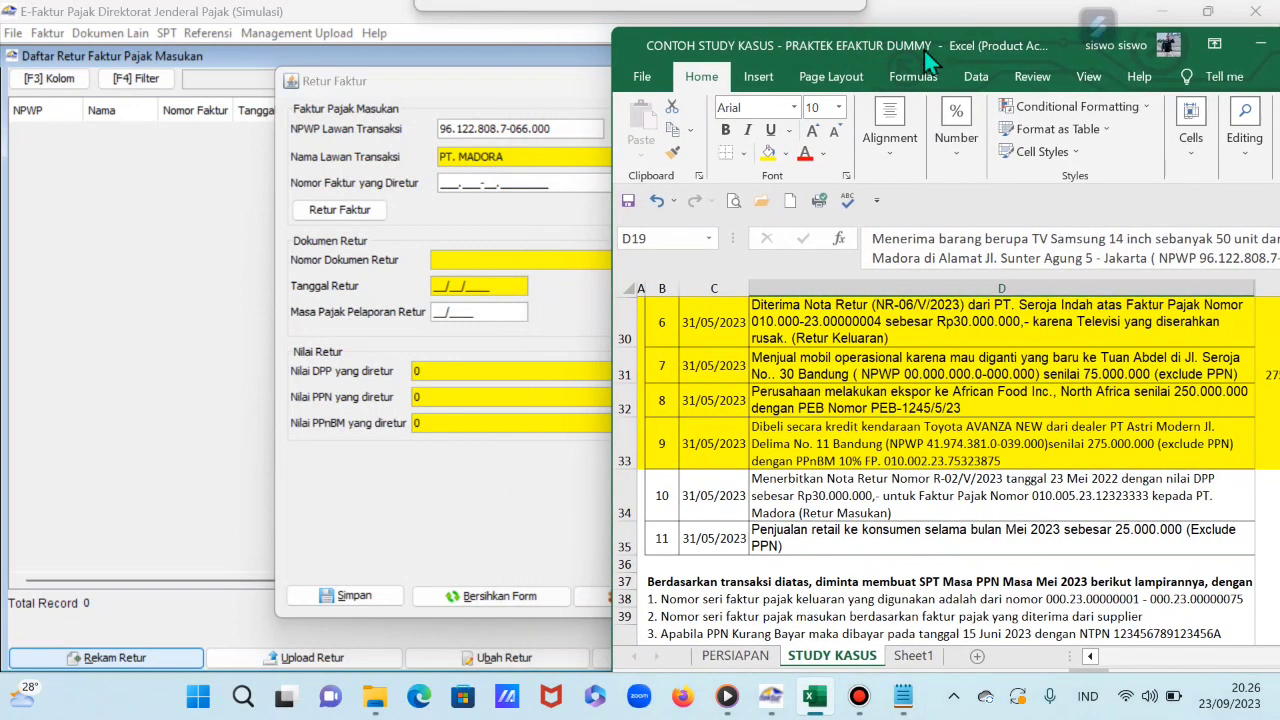
pyautogui.click(446, 182)
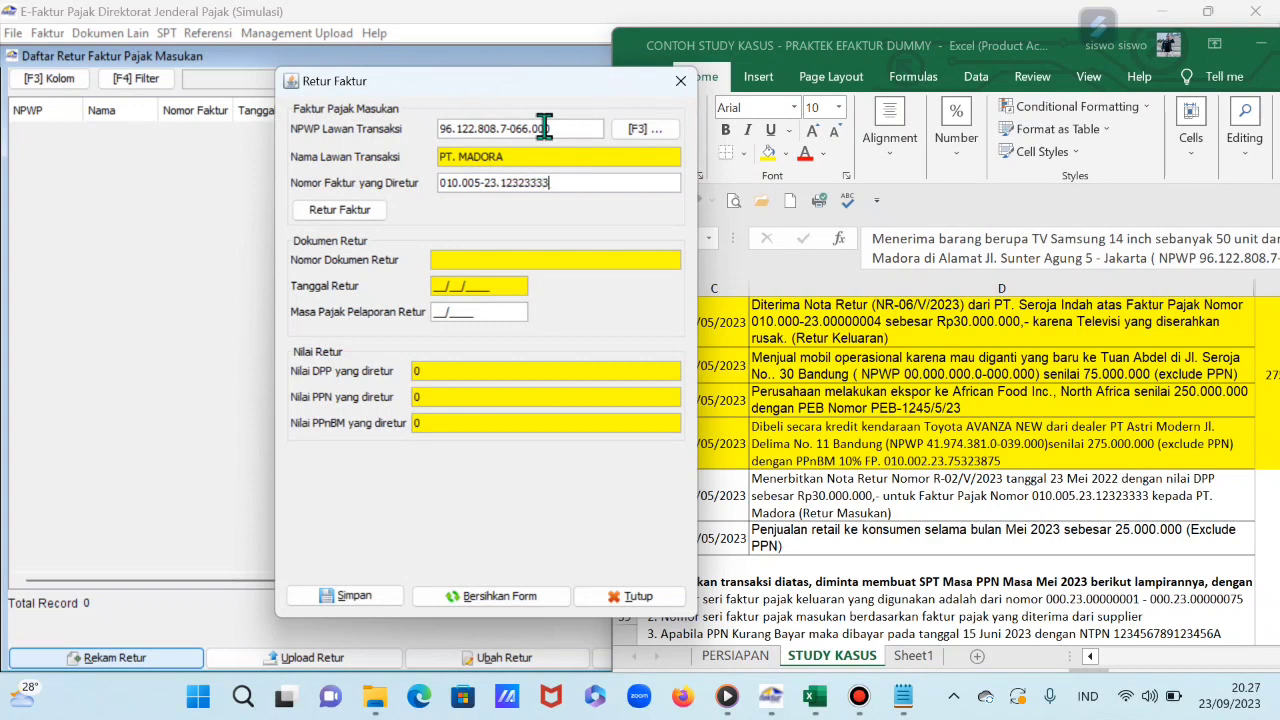
# Step: Save return R-02/V/2023 dated 31/05/2023 with returned DPP 30.000.000 and PPN 3.300.000
pyautogui.click(368, 214)
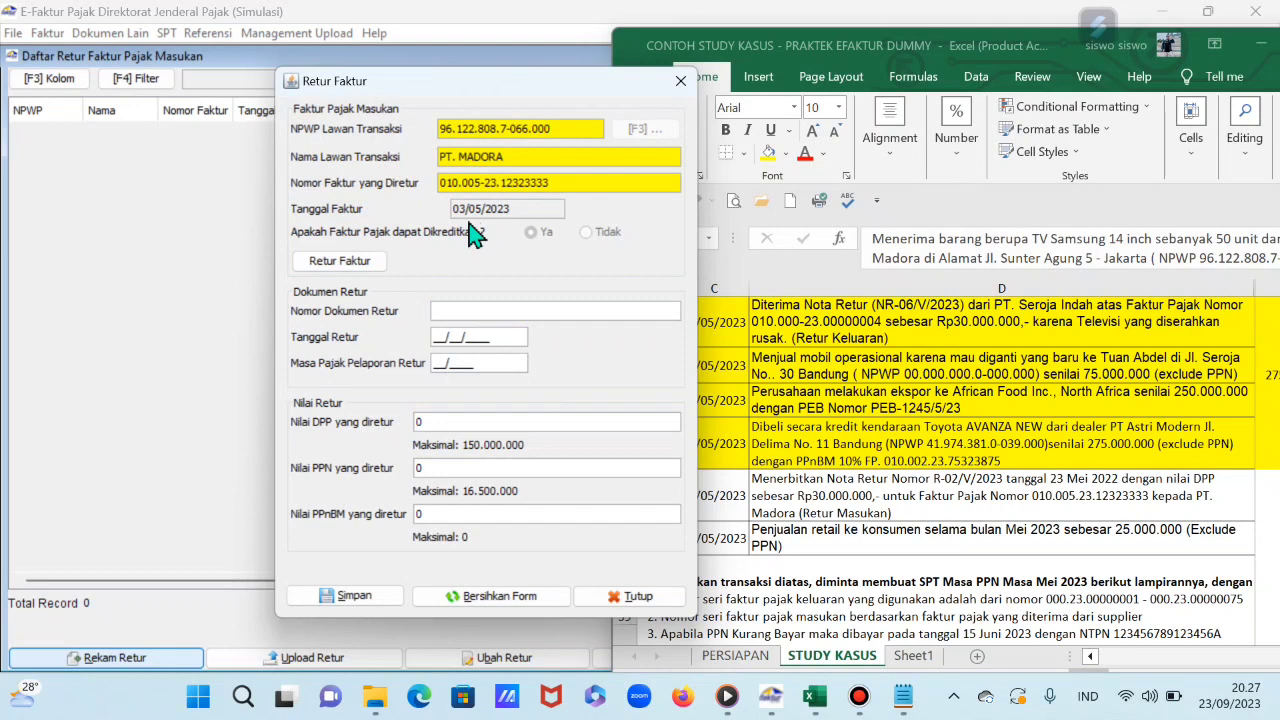
pyautogui.moveTo(536, 84); pyautogui.dragTo(423, 96)
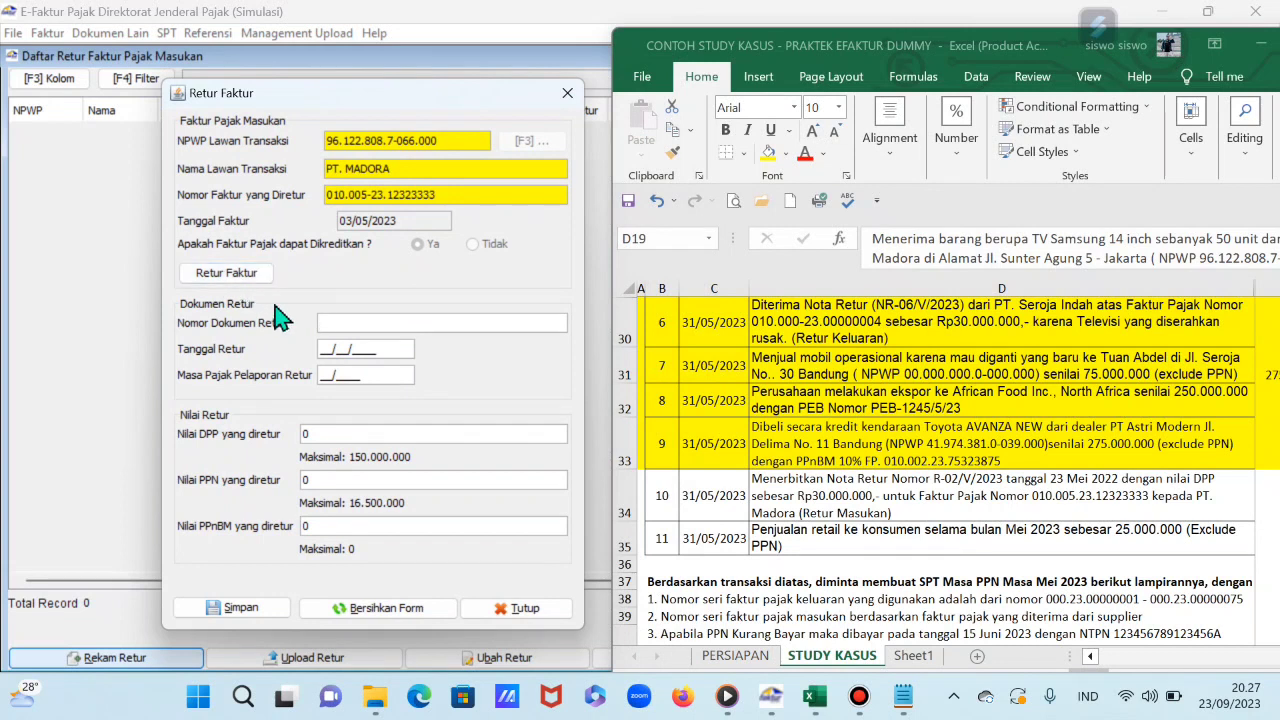
pyautogui.click(357, 320)
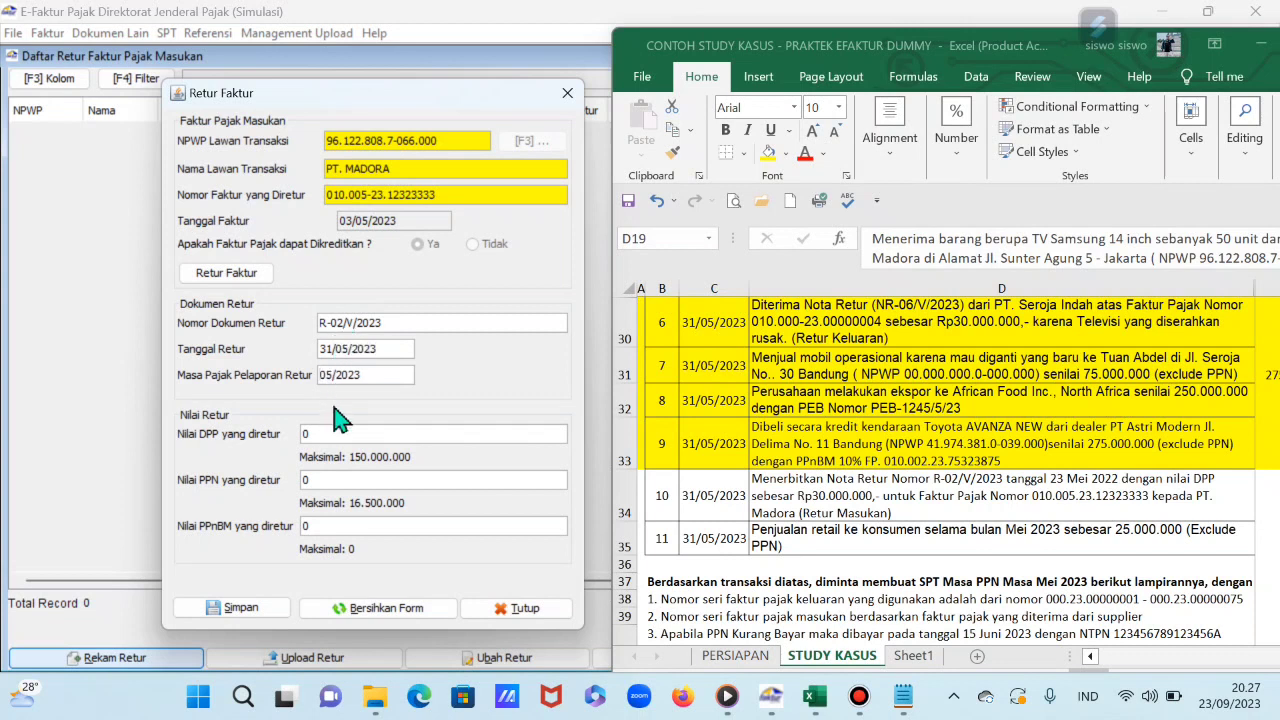
pyautogui.click(325, 436)
pyautogui.press('Tab')
pyautogui.click(245, 610)
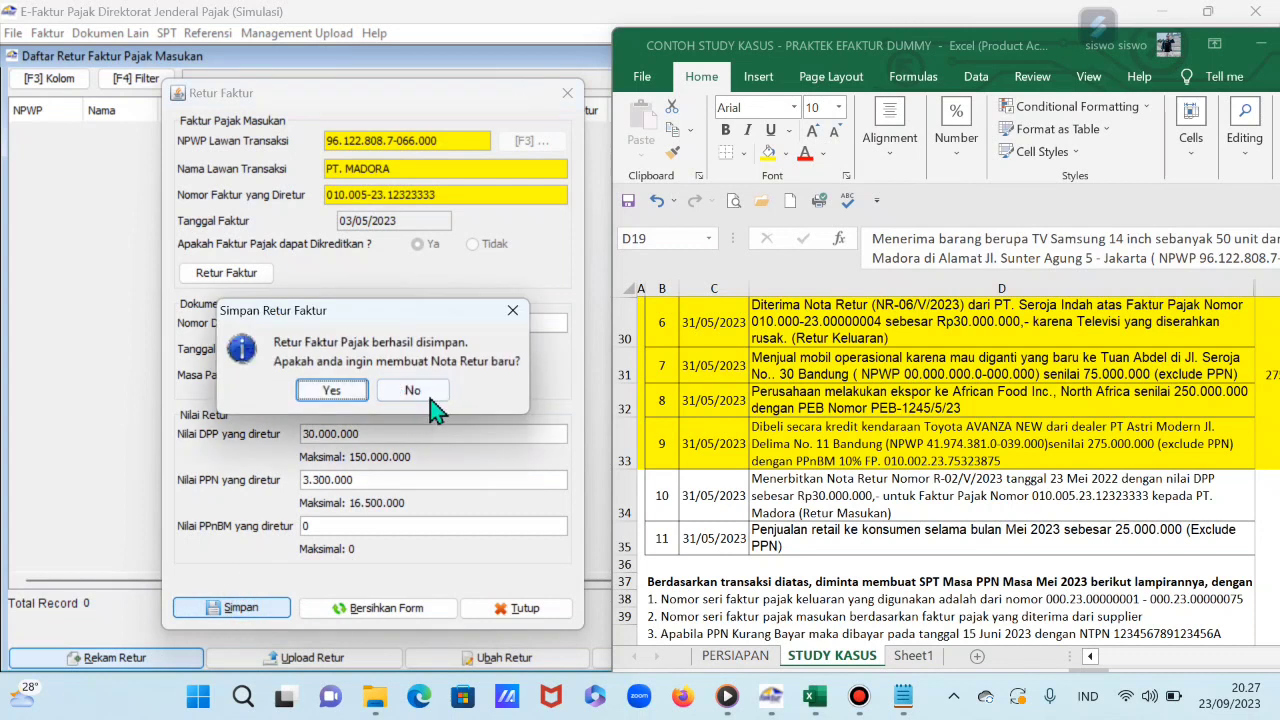
pyautogui.click(434, 390)
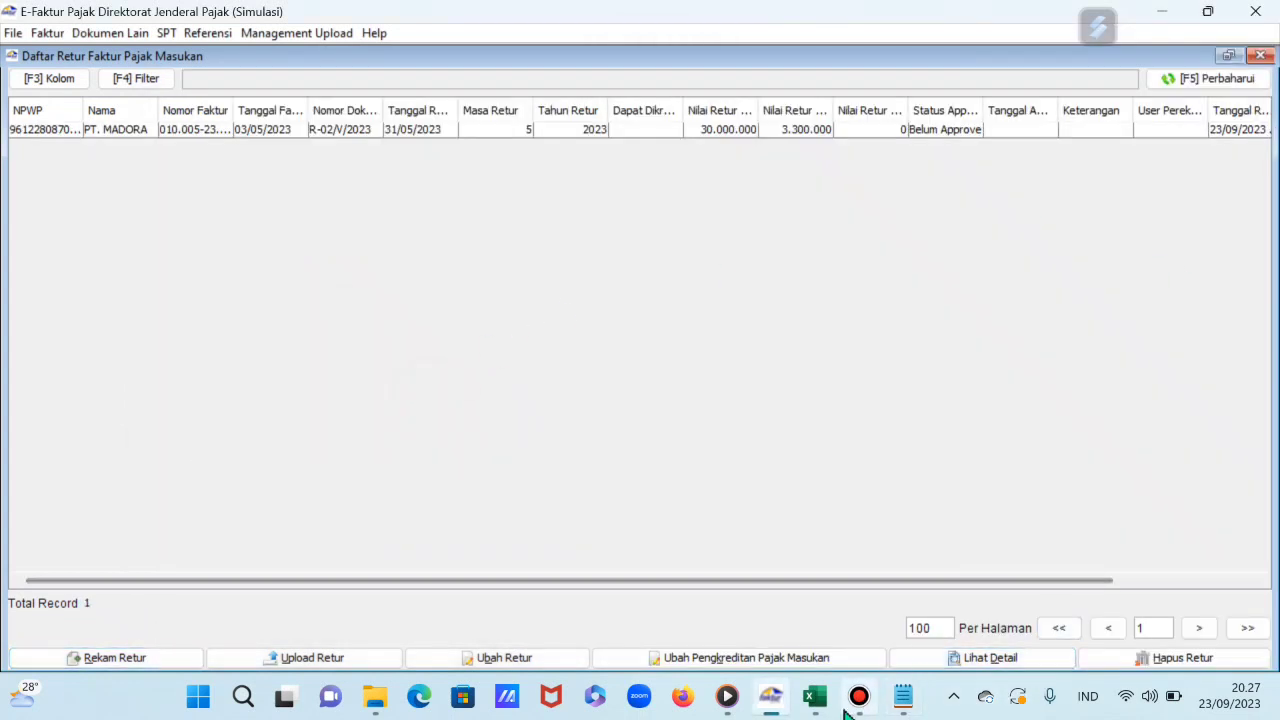
# Step: Shade case-study row 34, the Madora return note, yellow and minimize Excel
pyautogui.click(815, 697)
pyautogui.click(627, 496)
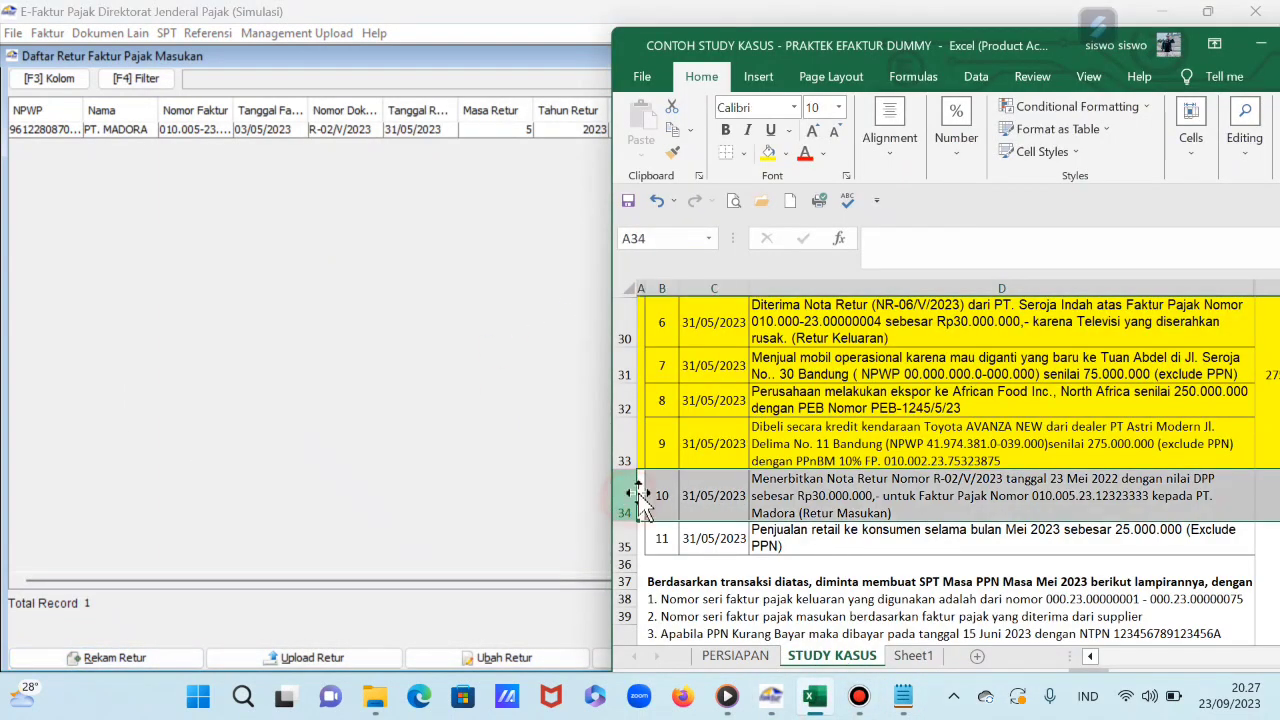
pyautogui.click(769, 153)
pyautogui.scroll(-2, 811, 410)
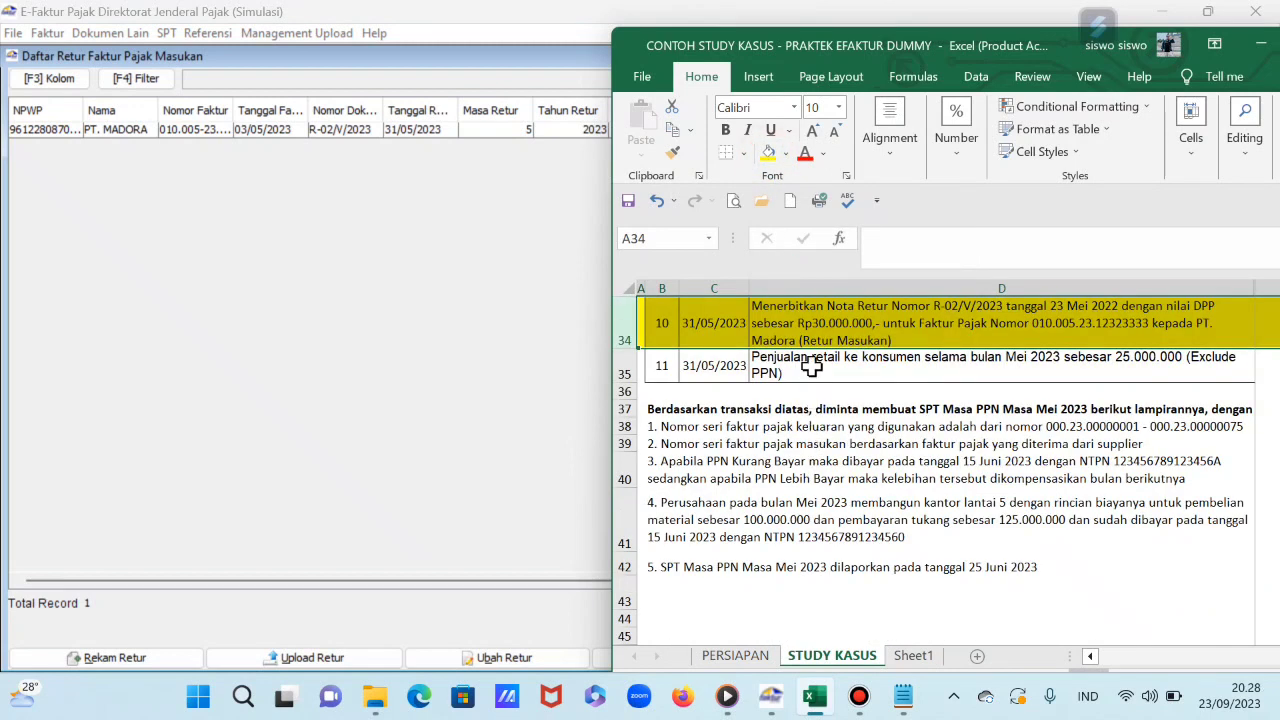
pyautogui.click(811, 366)
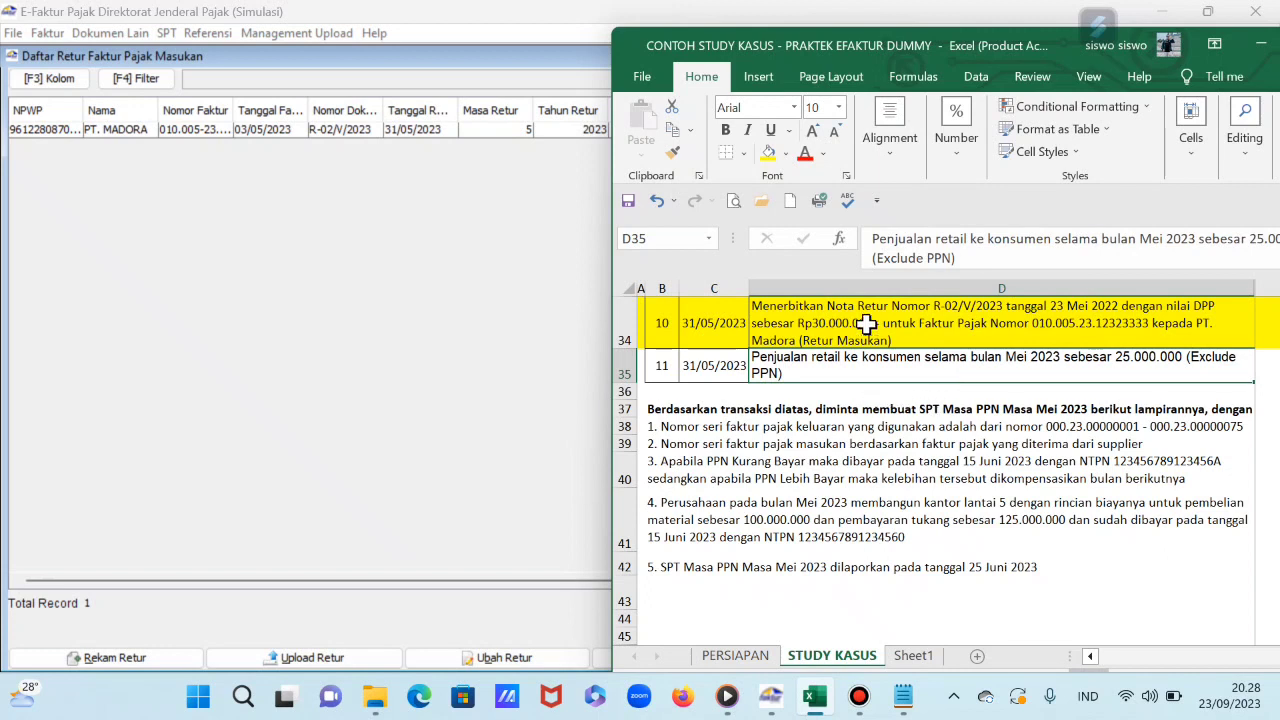
pyautogui.click(1260, 48)
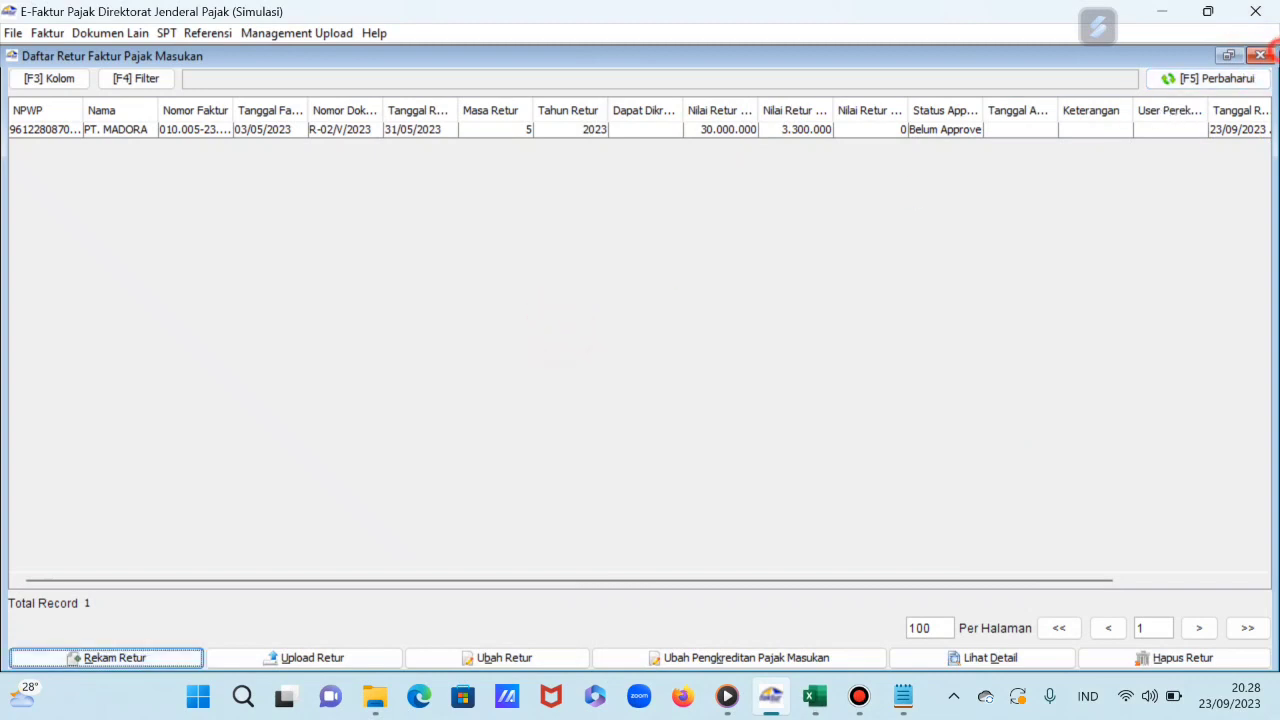
# Step: Close the input return list and open the output tax invoice administration list
pyautogui.click(1260, 56)
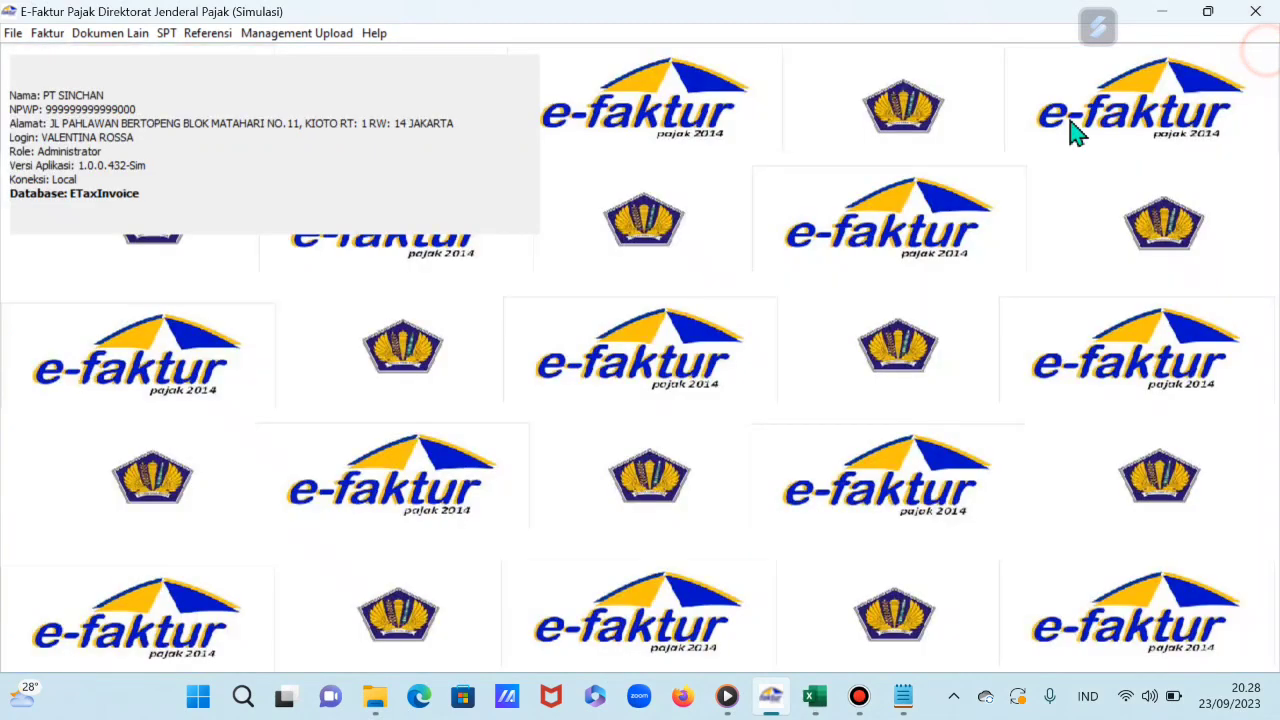
pyautogui.click(59, 41)
pyautogui.moveTo(94, 58)
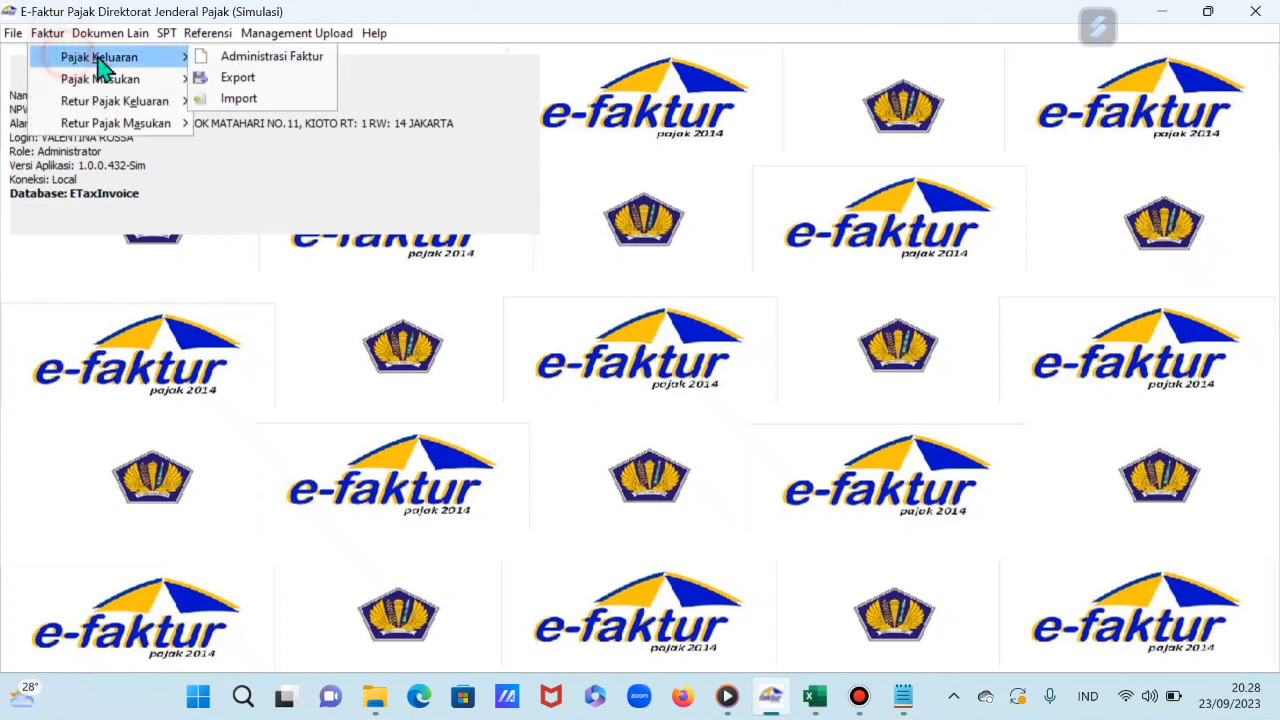
pyautogui.click(232, 62)
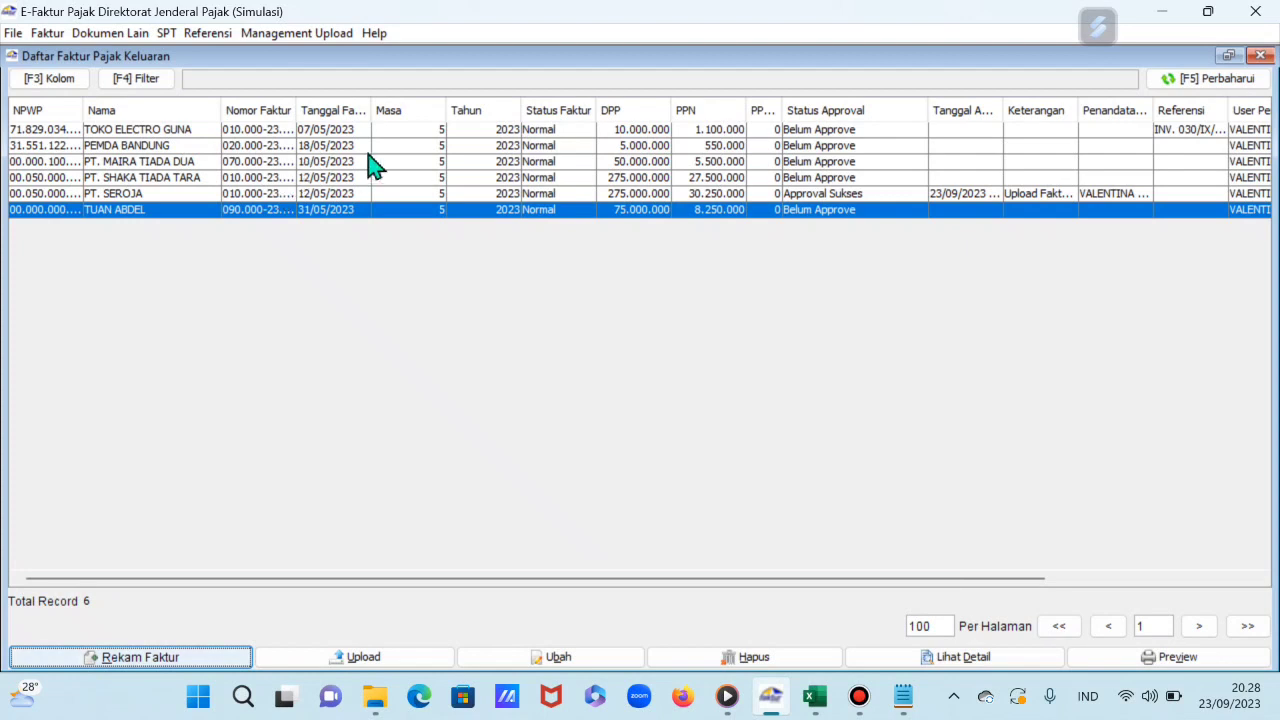
# Step: Select the five unapproved output invoices, from the first row through PT. SHAKA TIADA TARA plus TUAN ABDEL
pyautogui.moveTo(740, 131); pyautogui.dragTo(724, 179)
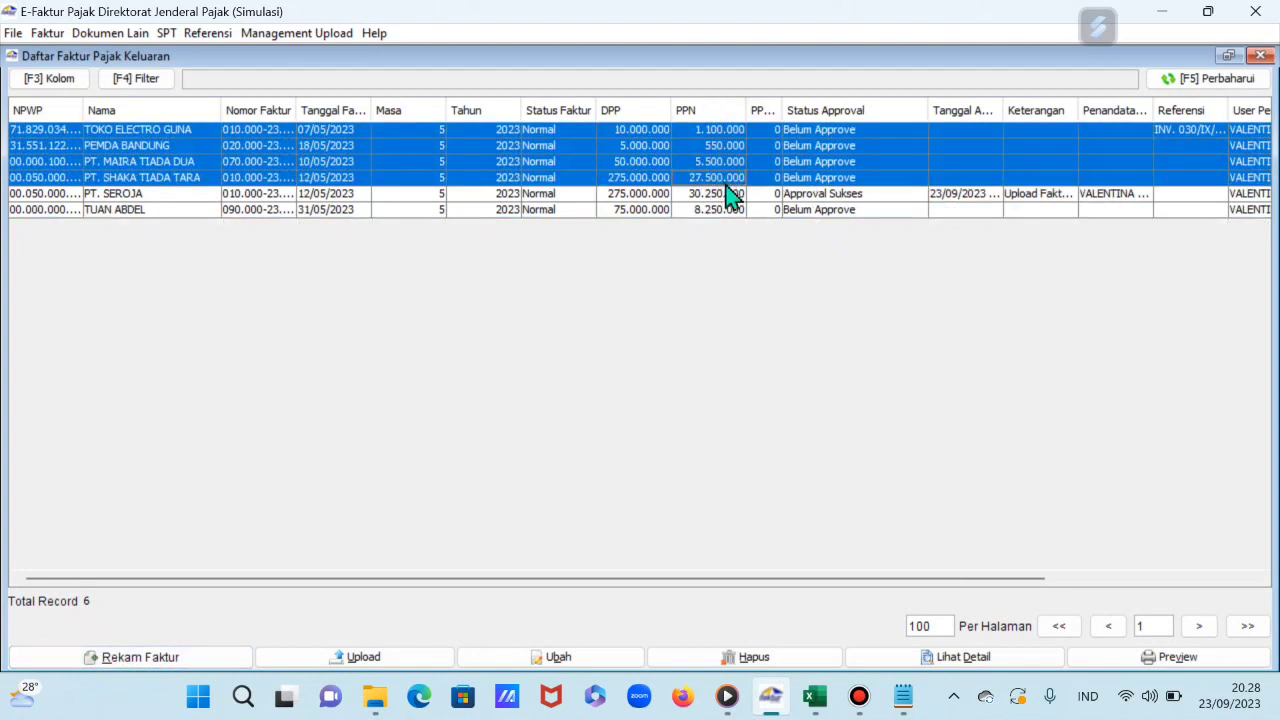
pyautogui.keyDown('ctrl'); pyautogui.click(727, 210); pyautogui.keyUp('ctrl')
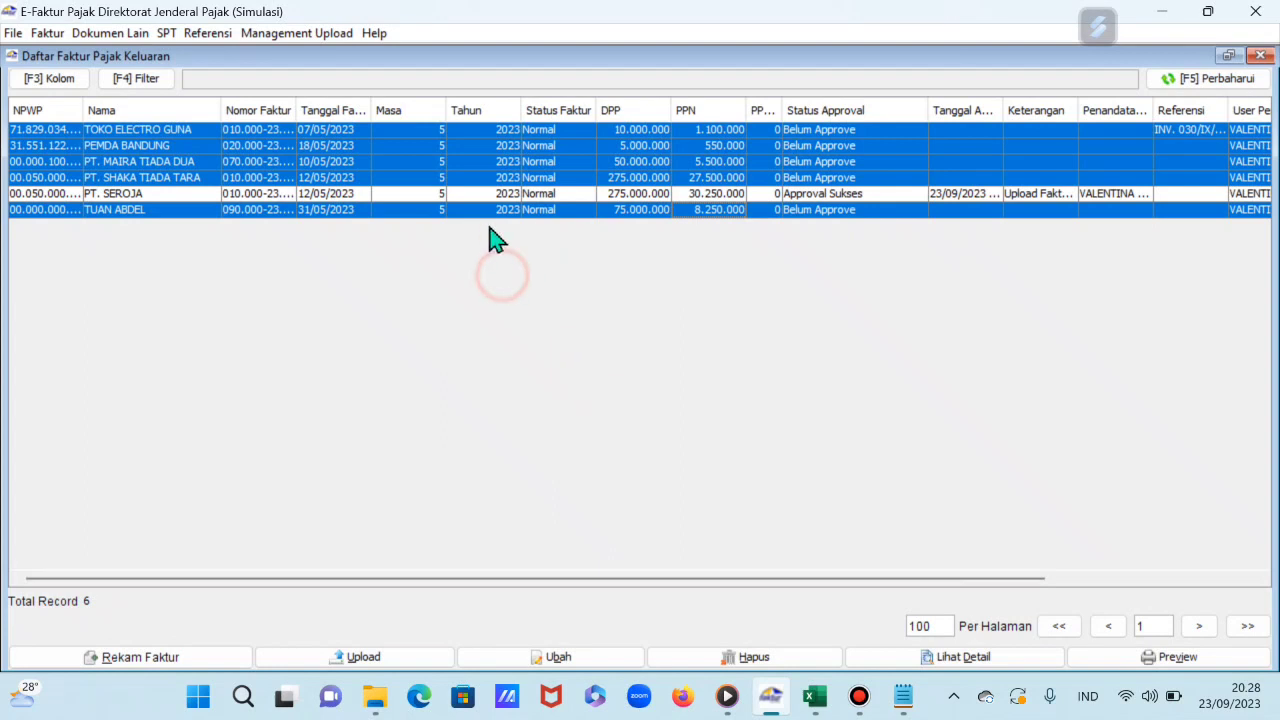
pyautogui.click(476, 178)
pyautogui.click(458, 131)
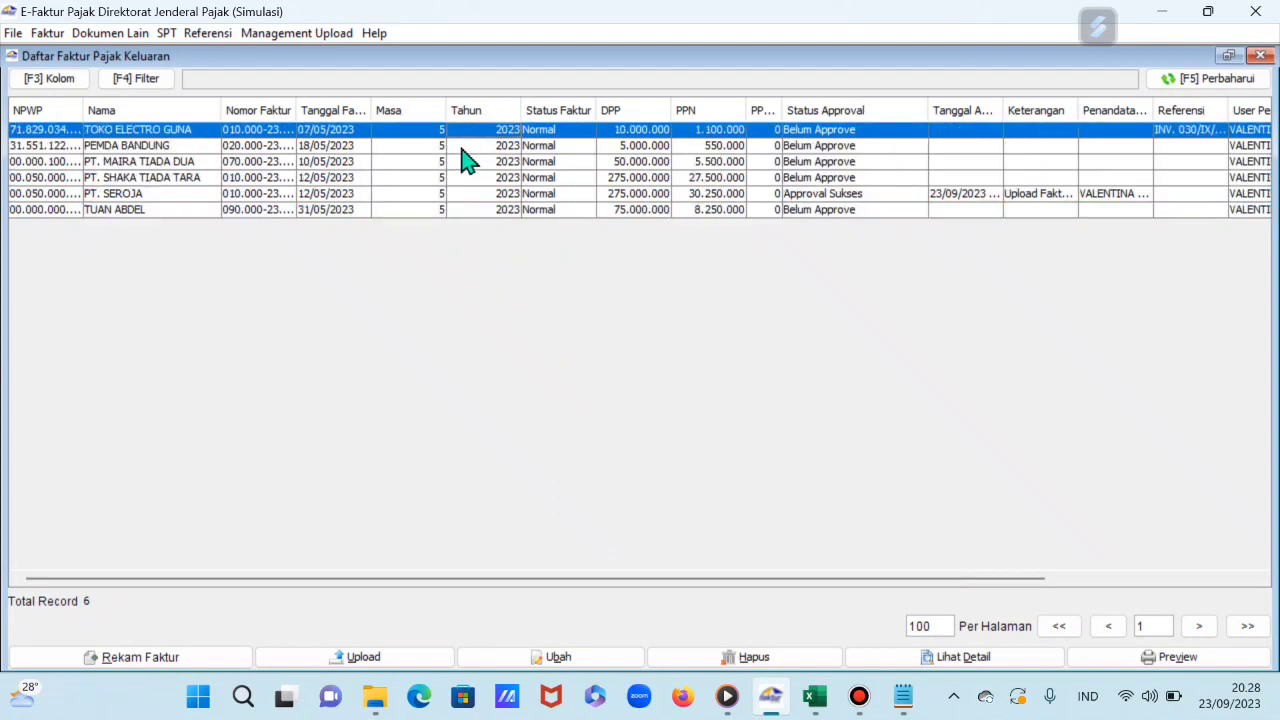
pyautogui.keyDown('shift'); pyautogui.click(463, 148); pyautogui.keyUp('shift')
pyautogui.keyDown('shift'); pyautogui.click(475, 162); pyautogui.keyUp('shift')
pyautogui.keyDown('shift'); pyautogui.click(483, 177); pyautogui.keyUp('shift')
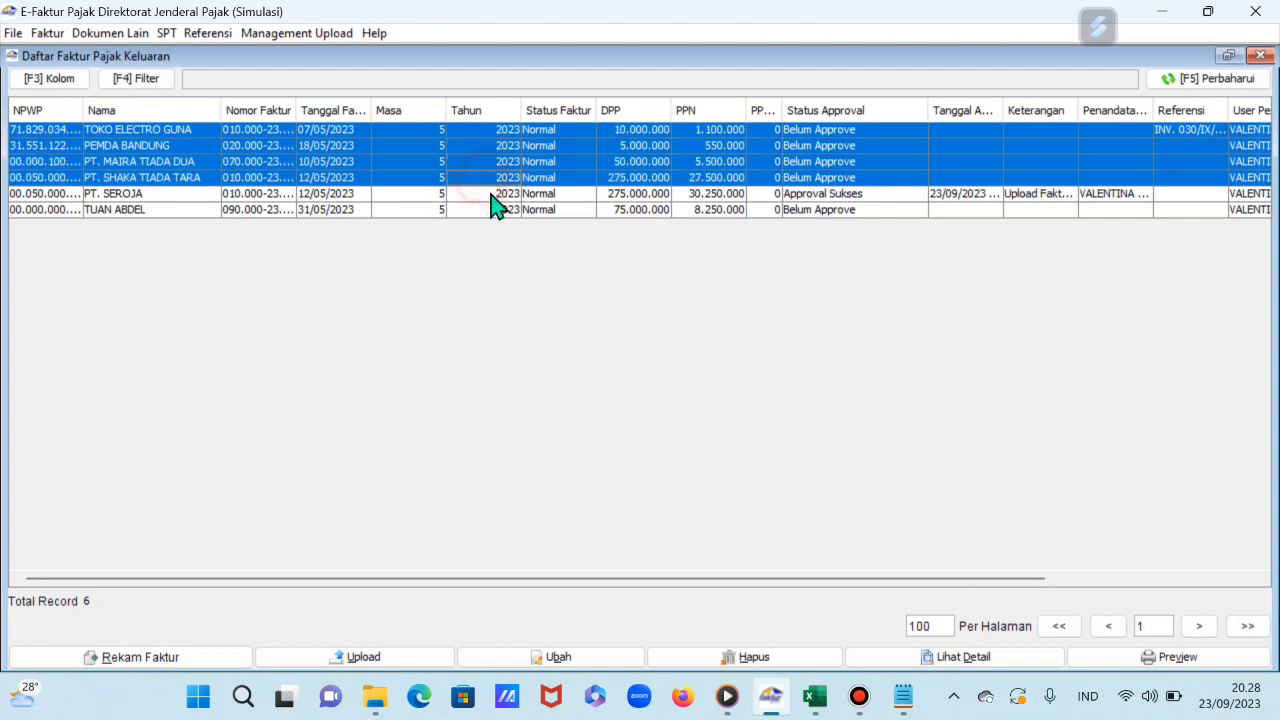
pyautogui.keyDown('ctrl'); pyautogui.click(495, 211); pyautogui.keyUp('ctrl')
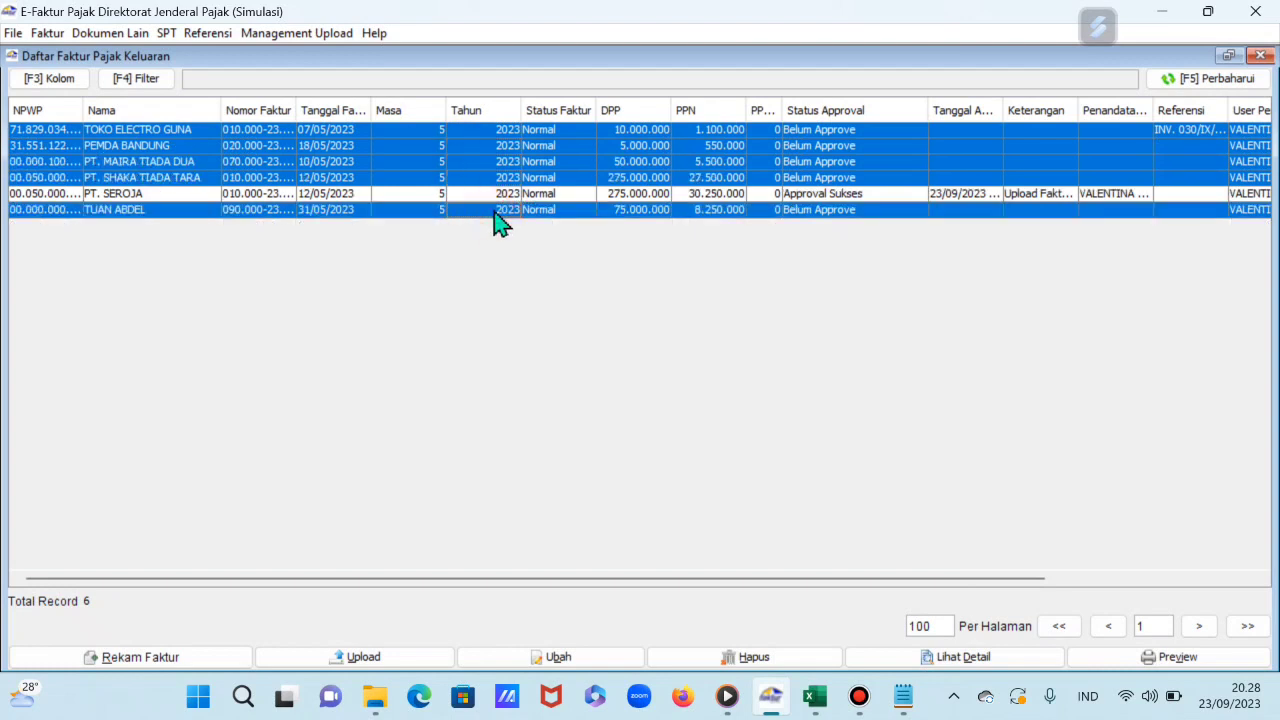
# Step: Upload the five selected invoices, refresh to confirm Approval Sukses, and close the list
pyautogui.click(360, 660)
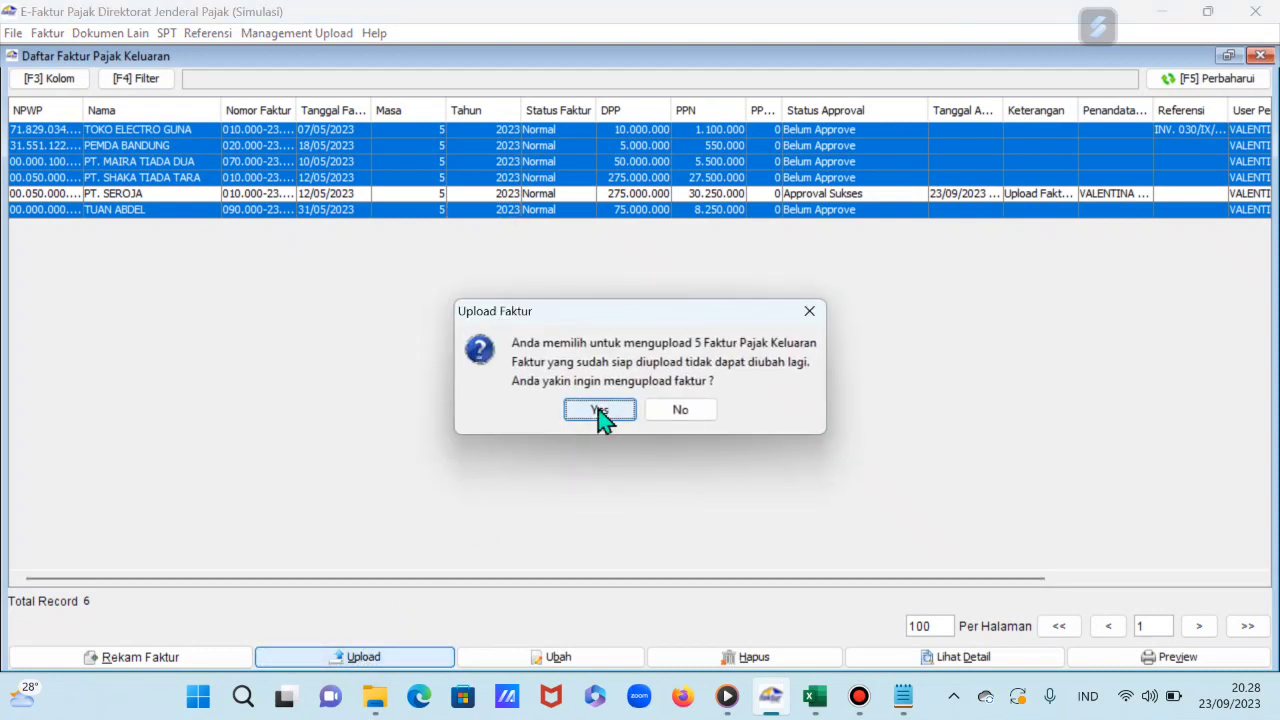
pyautogui.click(600, 411)
pyautogui.click(640, 398)
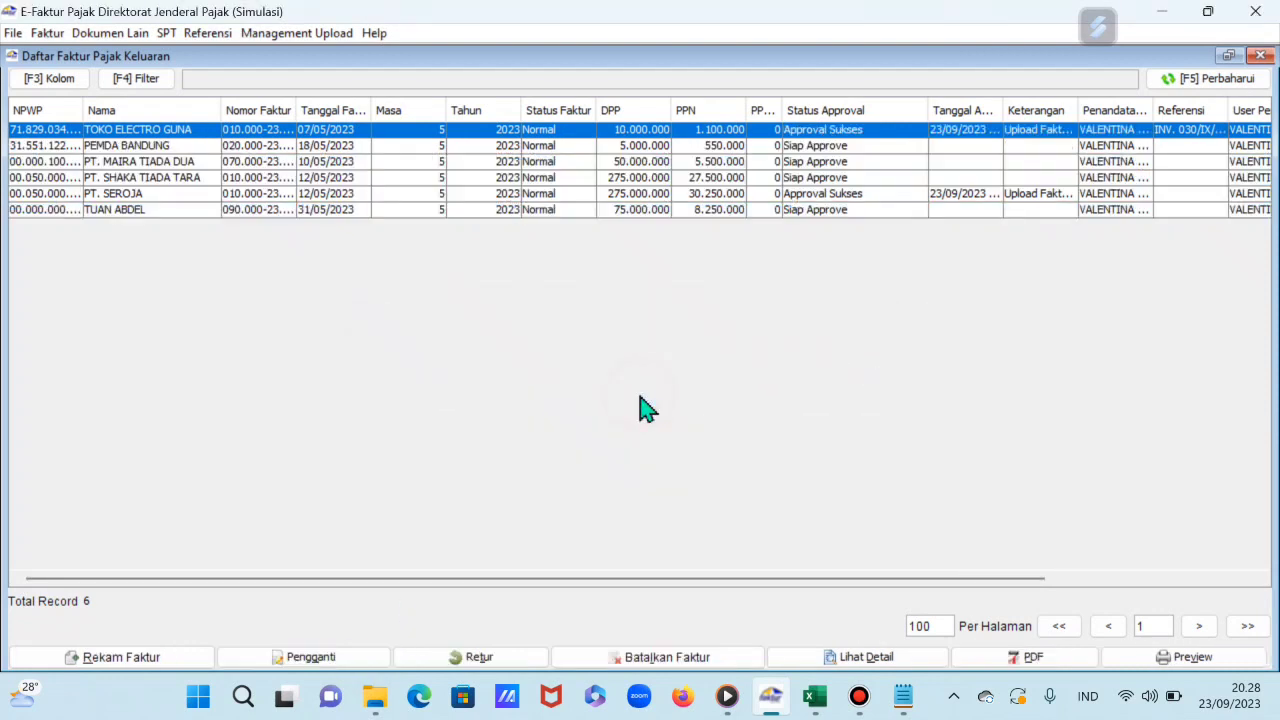
pyautogui.click(840, 150)
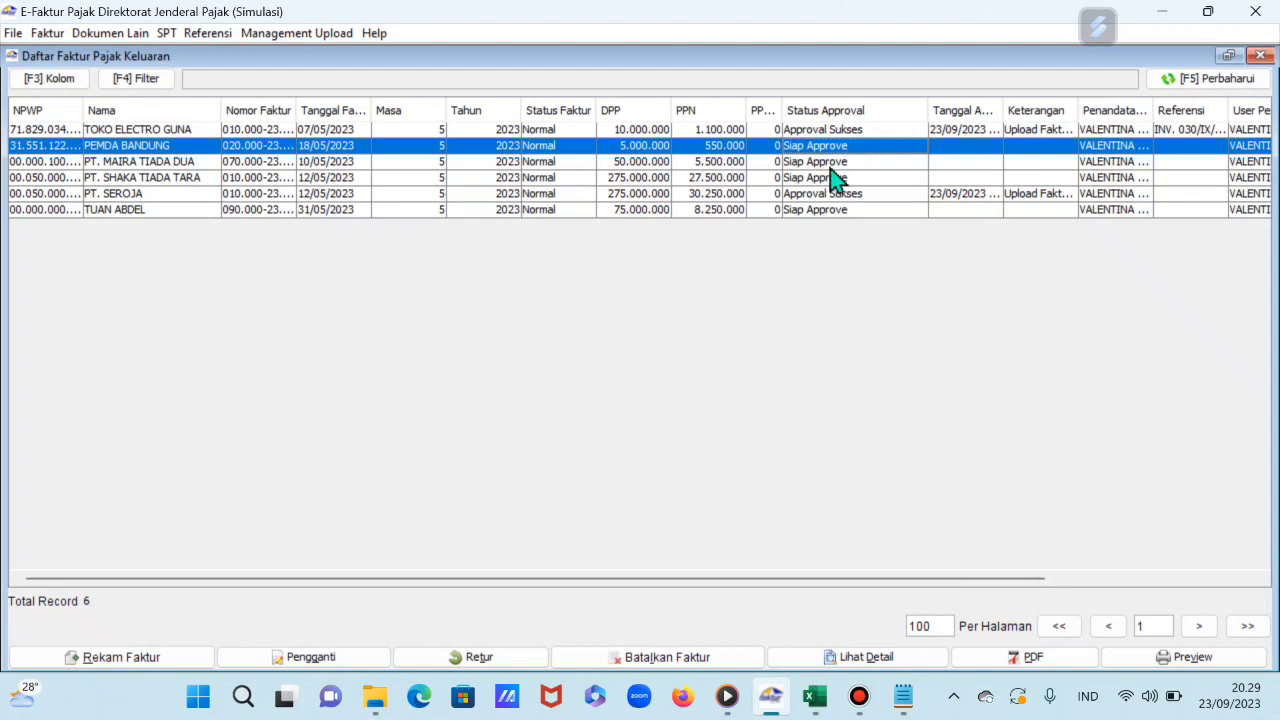
pyautogui.click(1212, 88)
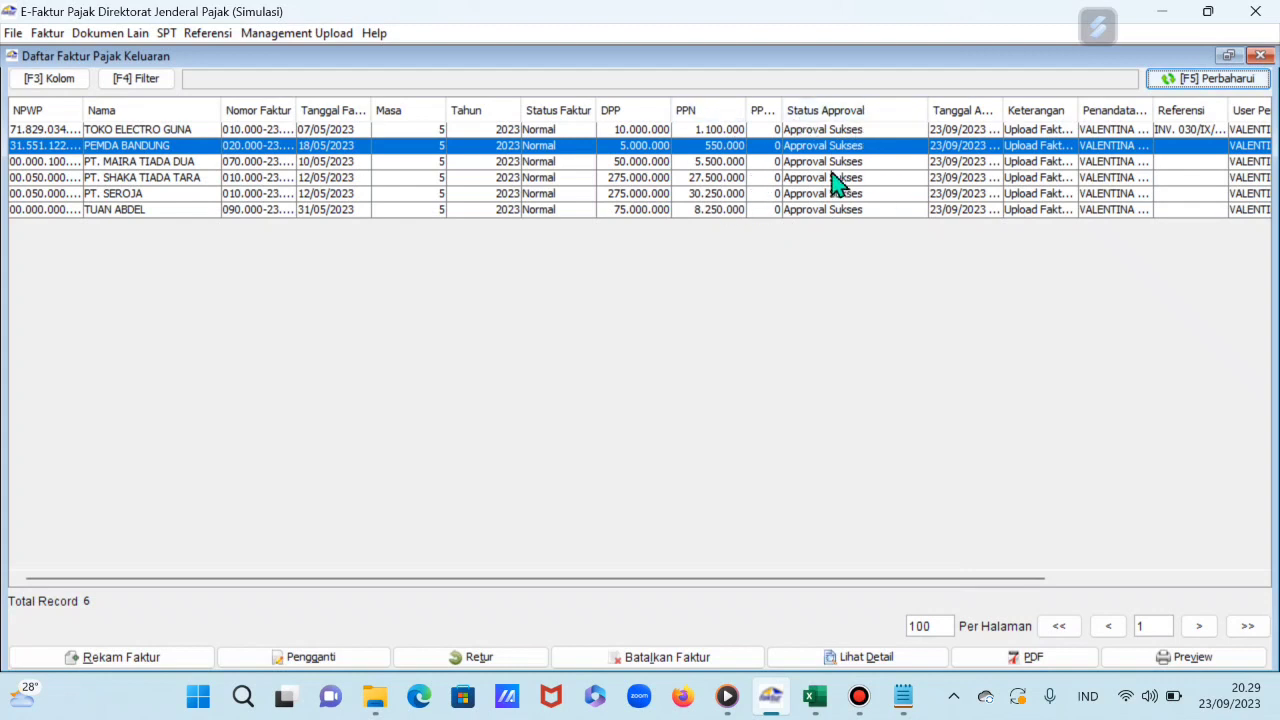
pyautogui.click(1260, 56)
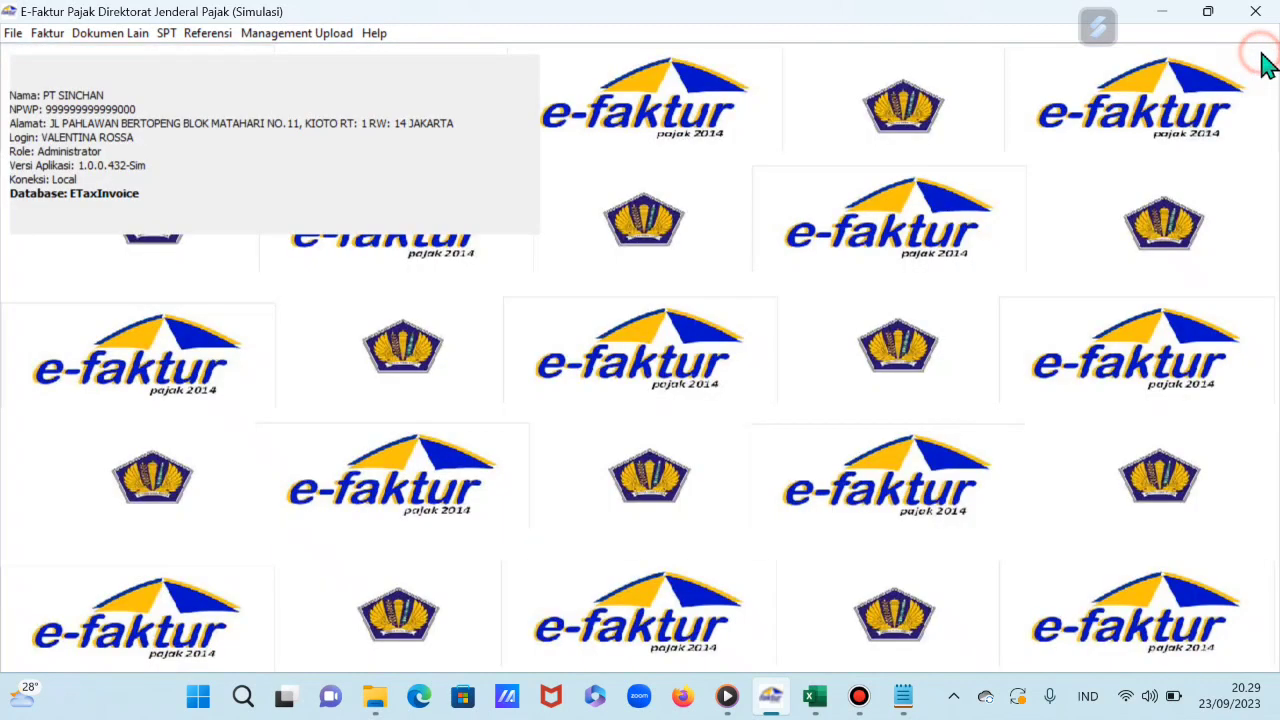
# Step: Upload PT. ASTRI MODERN's pending input invoice to Approval Sukses and close the input invoice list
pyautogui.click(52, 35)
pyautogui.moveTo(88, 82)
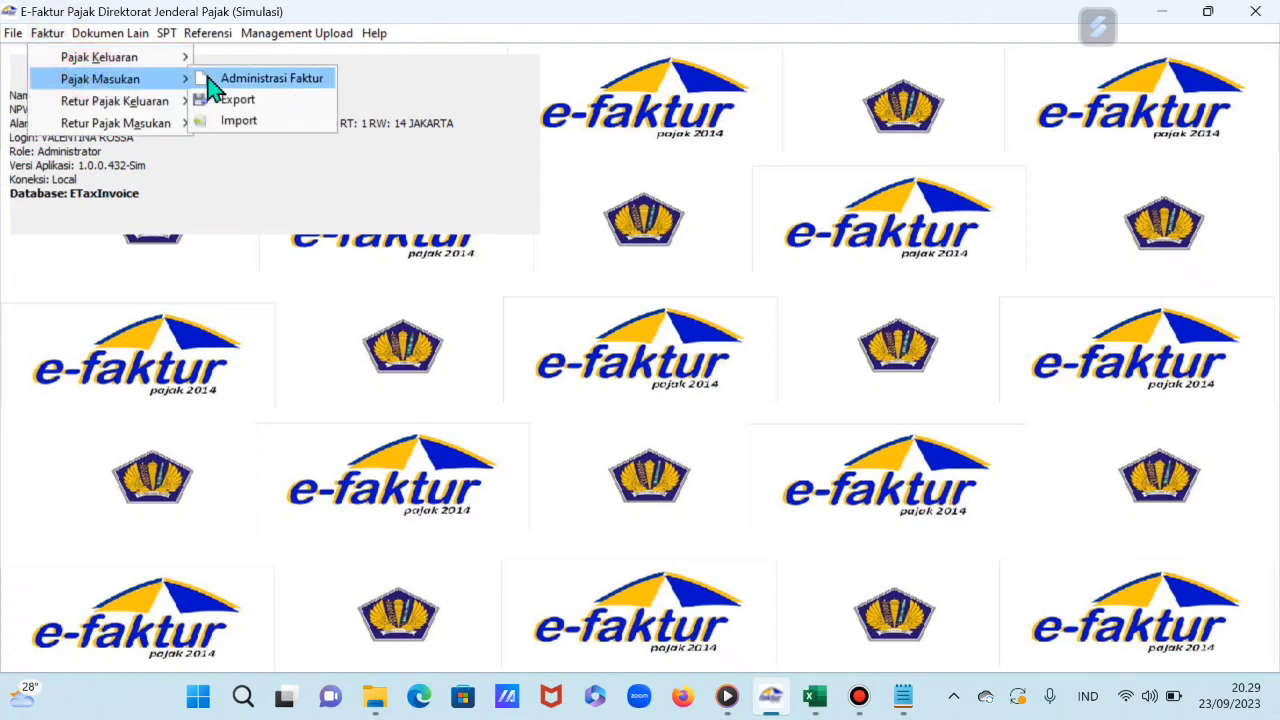
pyautogui.click(213, 86)
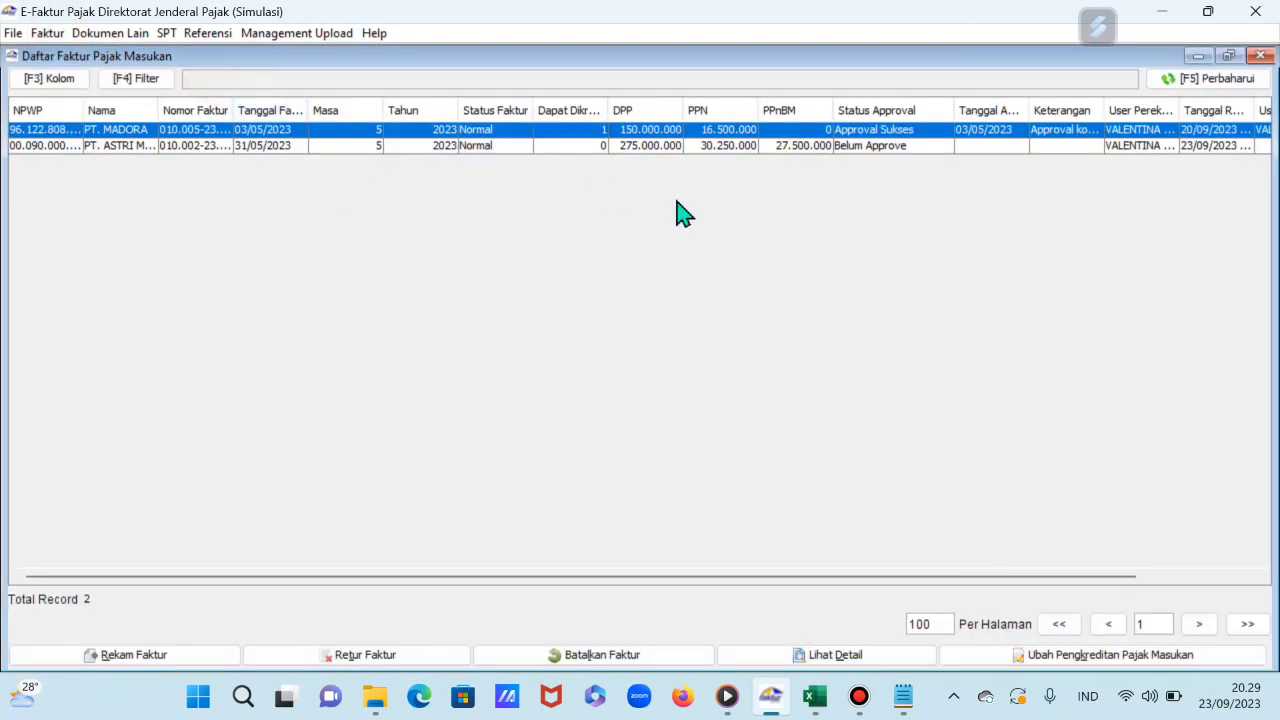
pyautogui.click(811, 147)
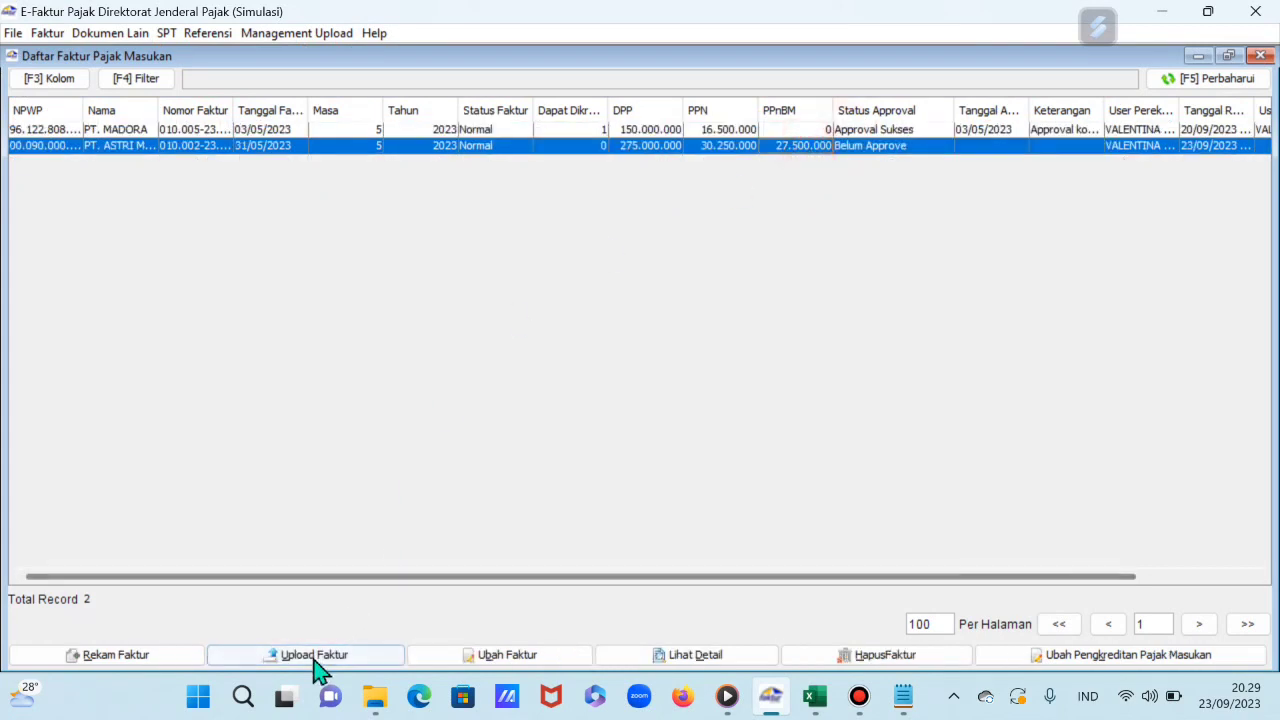
pyautogui.click(314, 660)
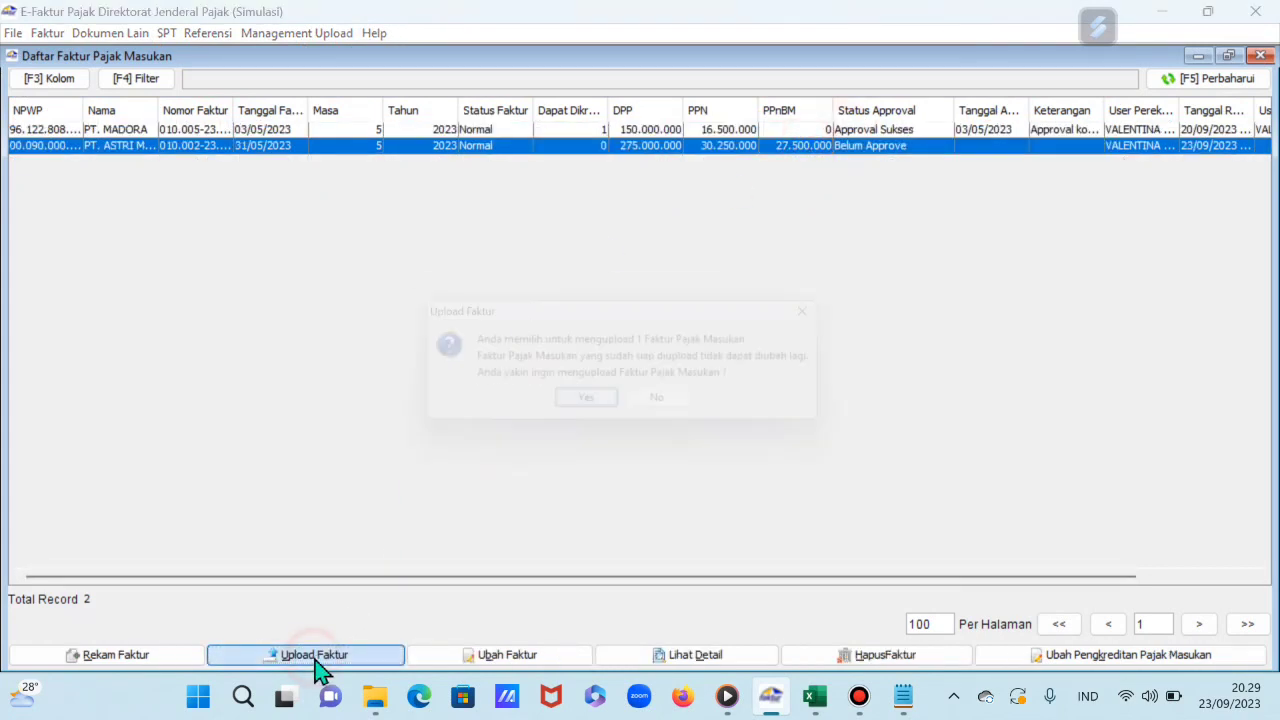
pyautogui.click(597, 406)
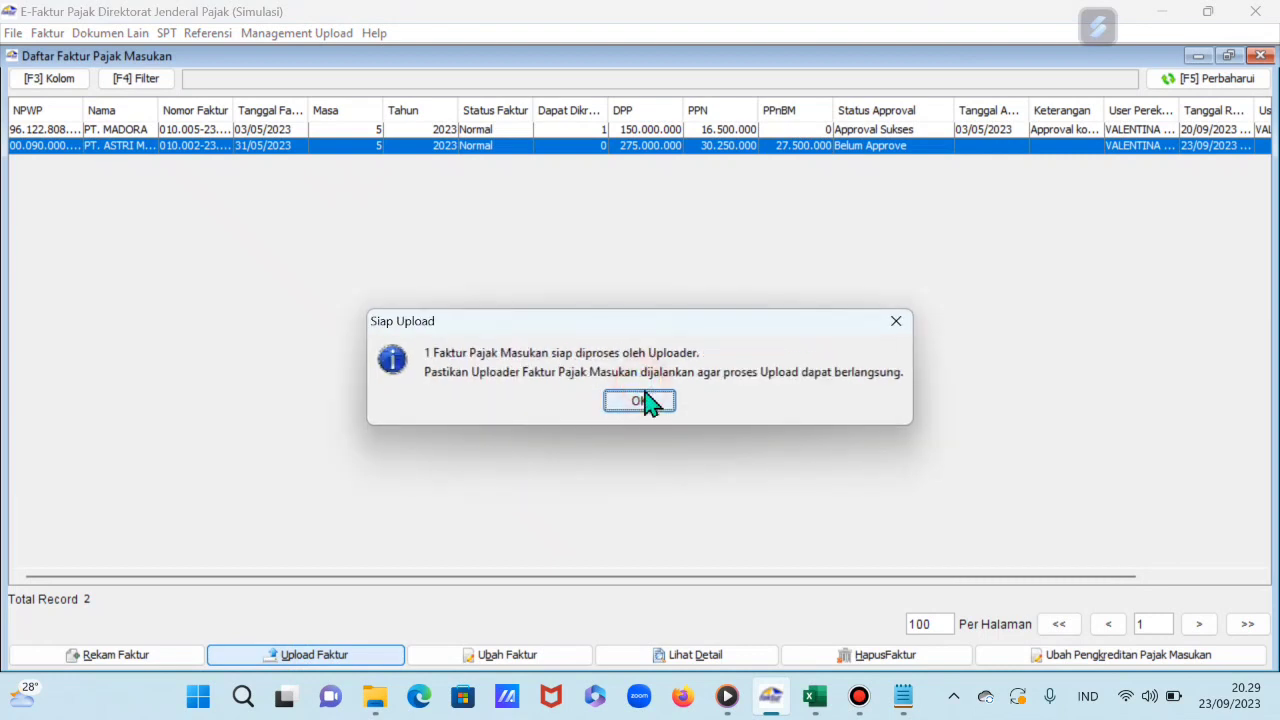
pyautogui.click(645, 401)
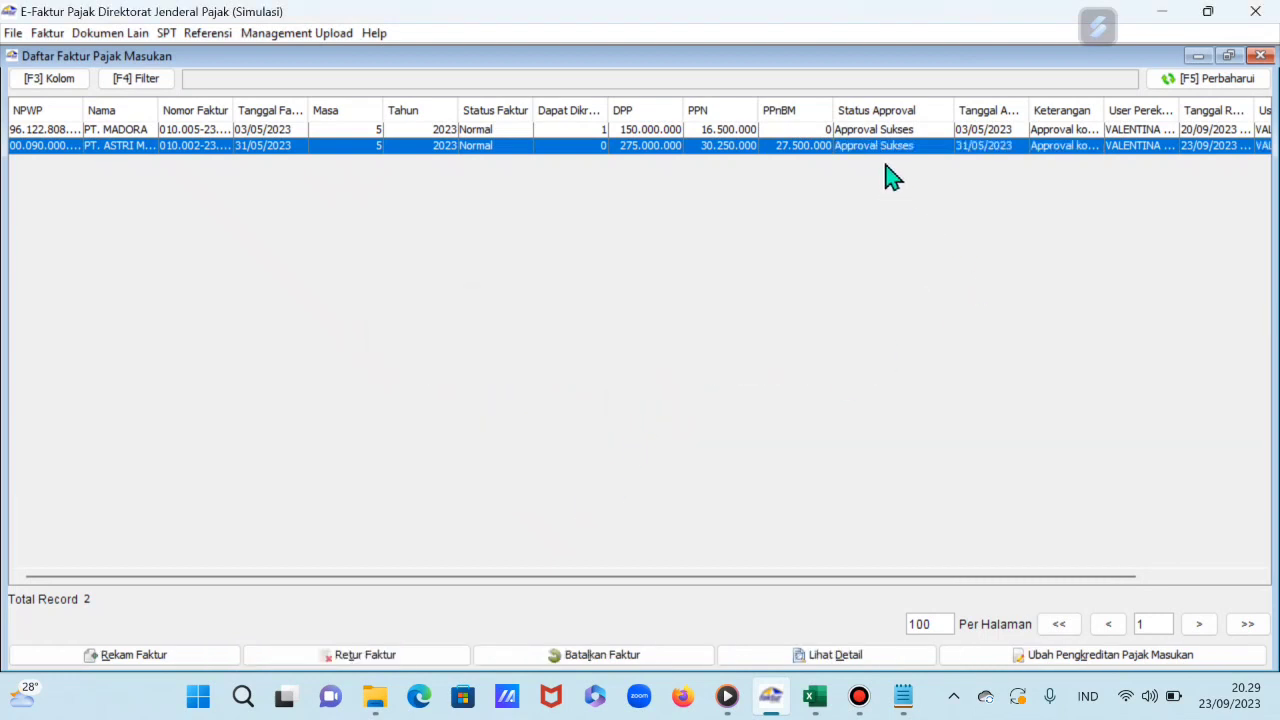
pyautogui.click(1259, 56)
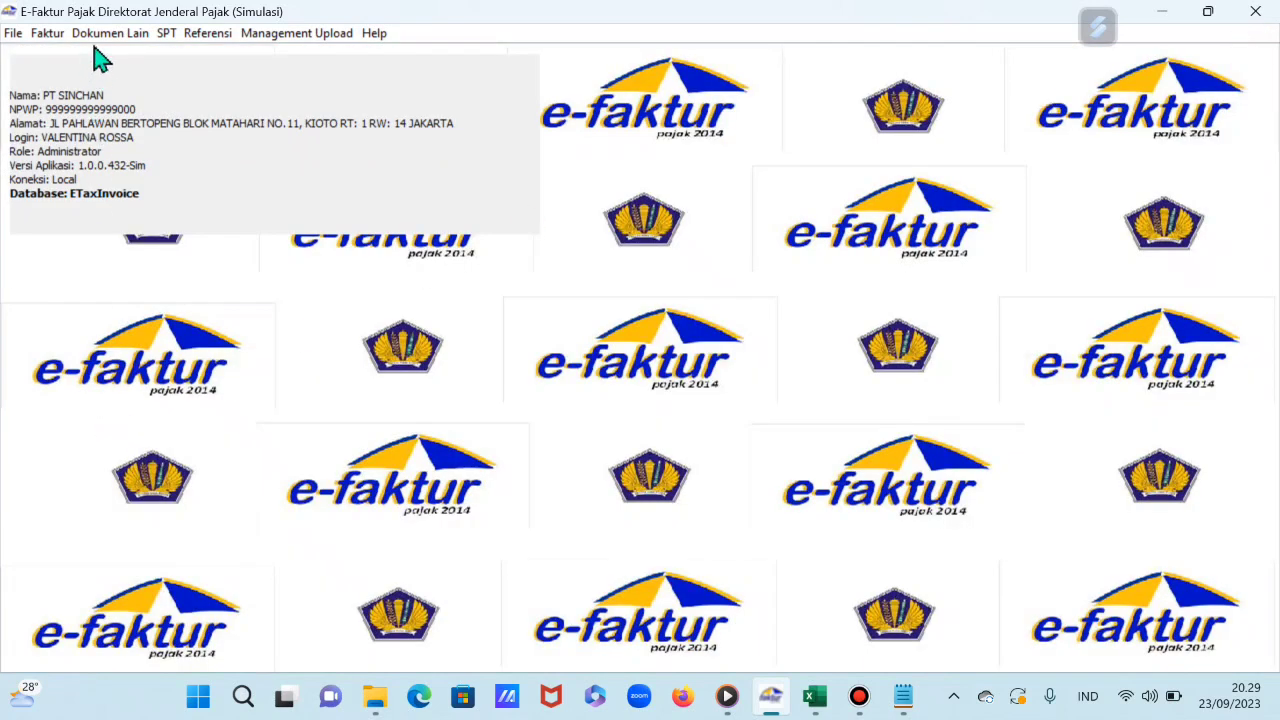
# Step: Upload the PT. SEROJA output tax return note, refresh to confirm approval, and close the list
pyautogui.click(62, 34)
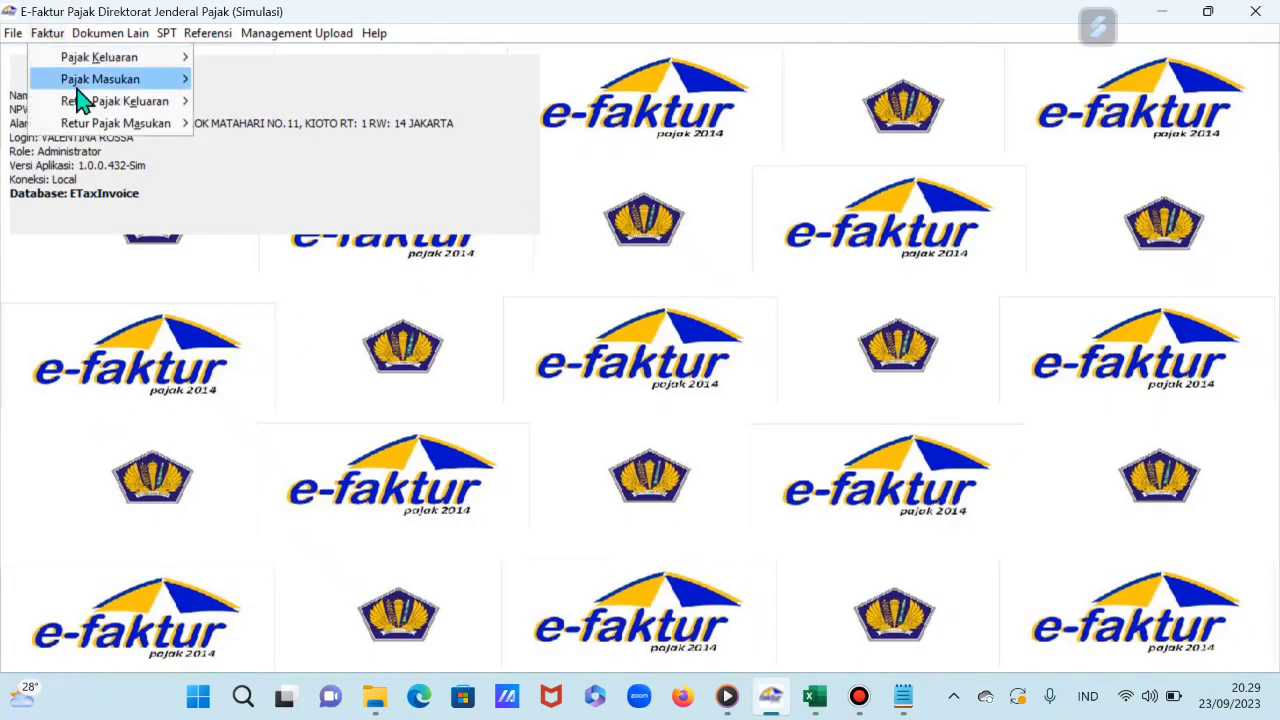
pyautogui.moveTo(97, 114)
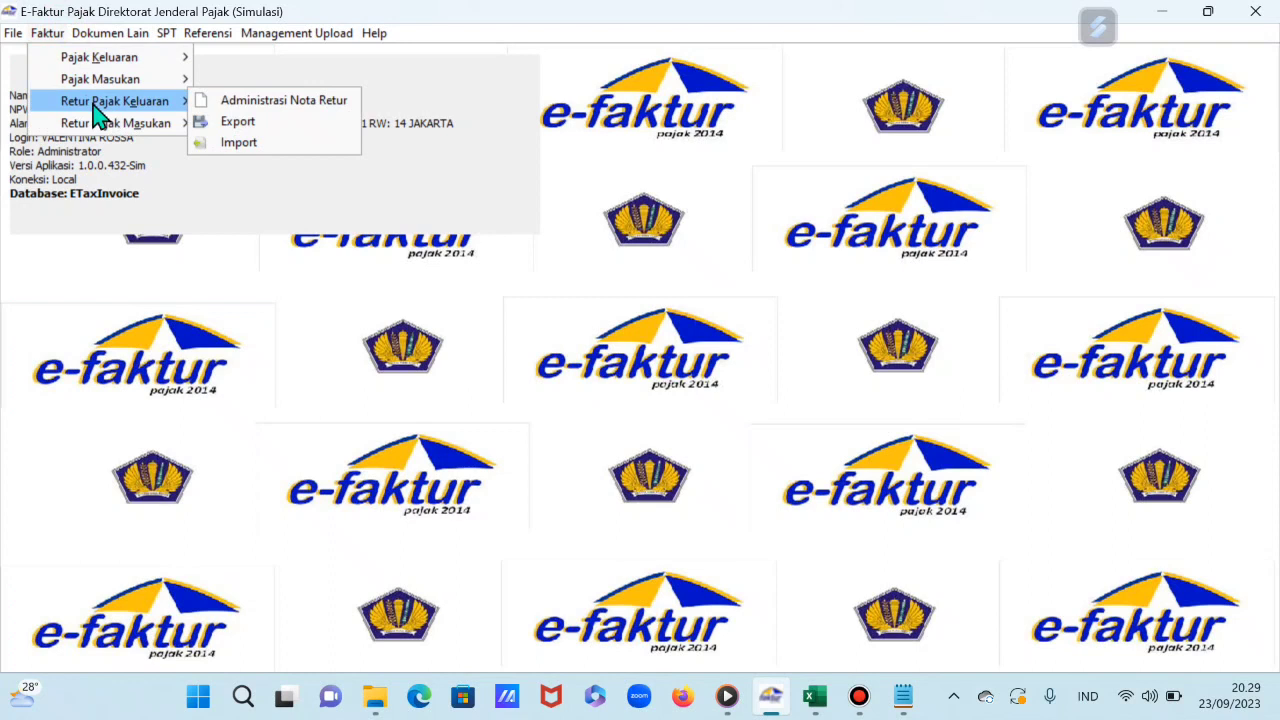
pyautogui.click(250, 102)
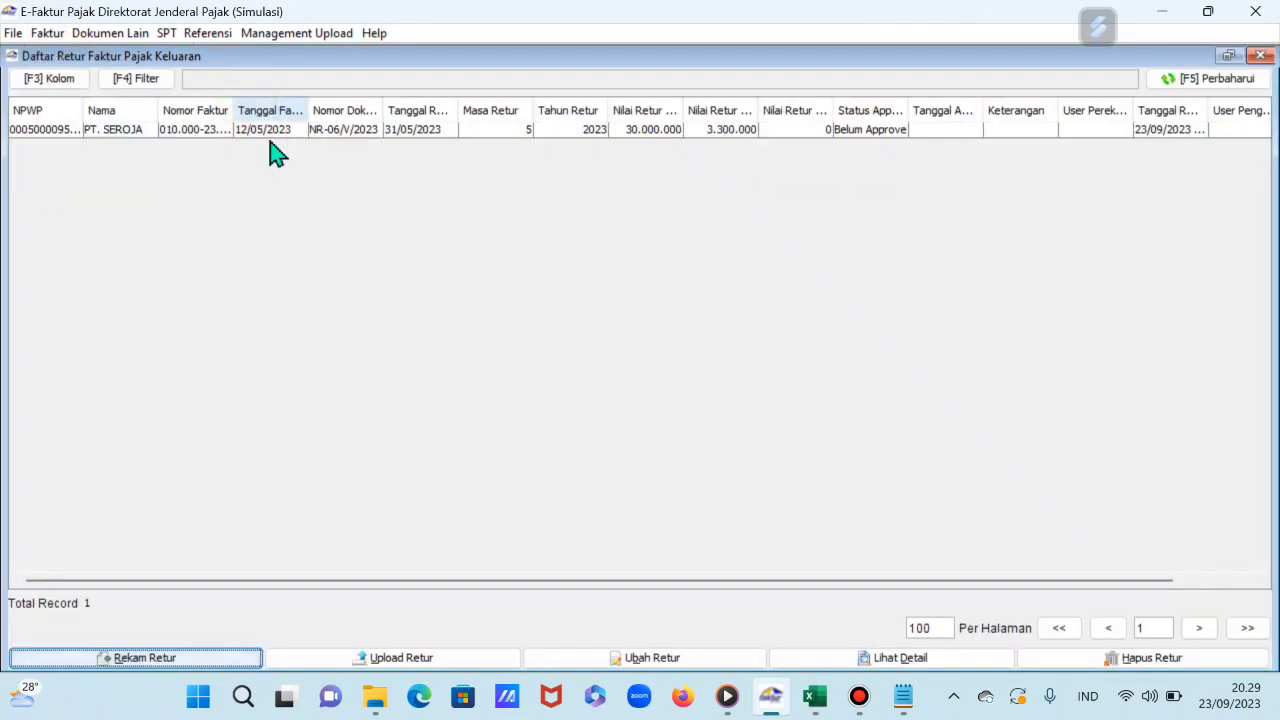
pyautogui.click(816, 132)
pyautogui.click(368, 660)
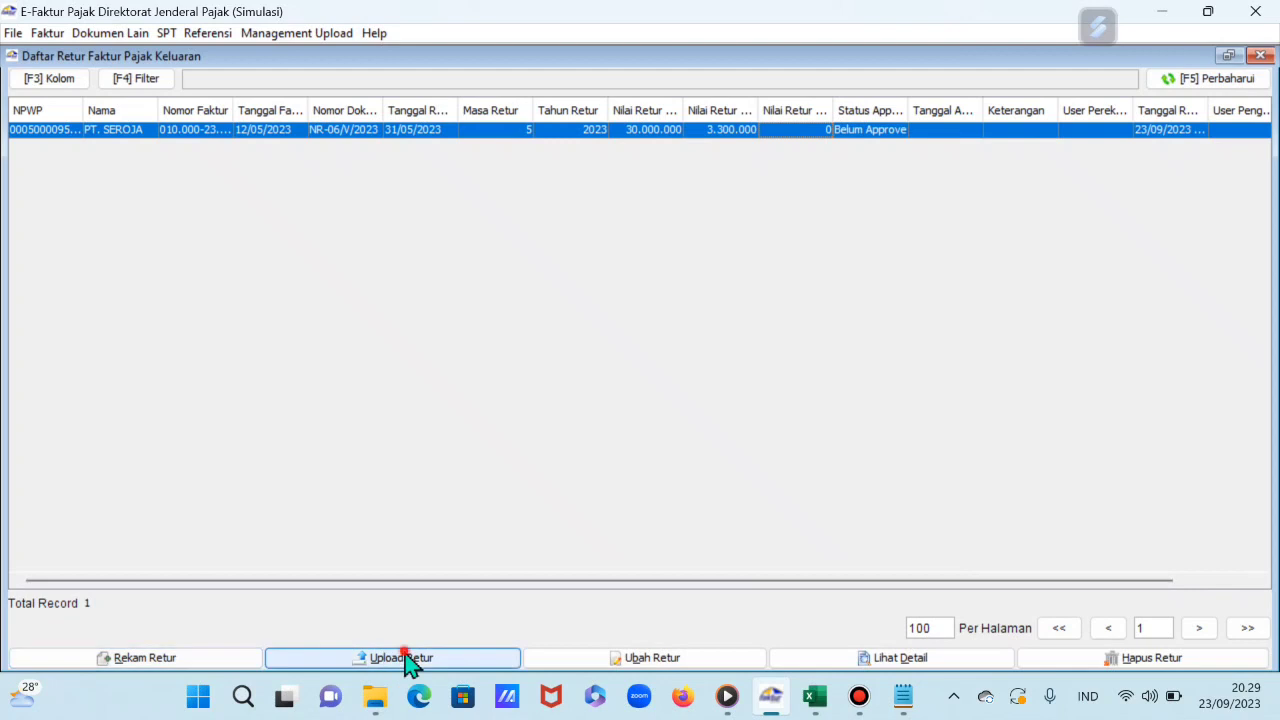
pyautogui.click(593, 411)
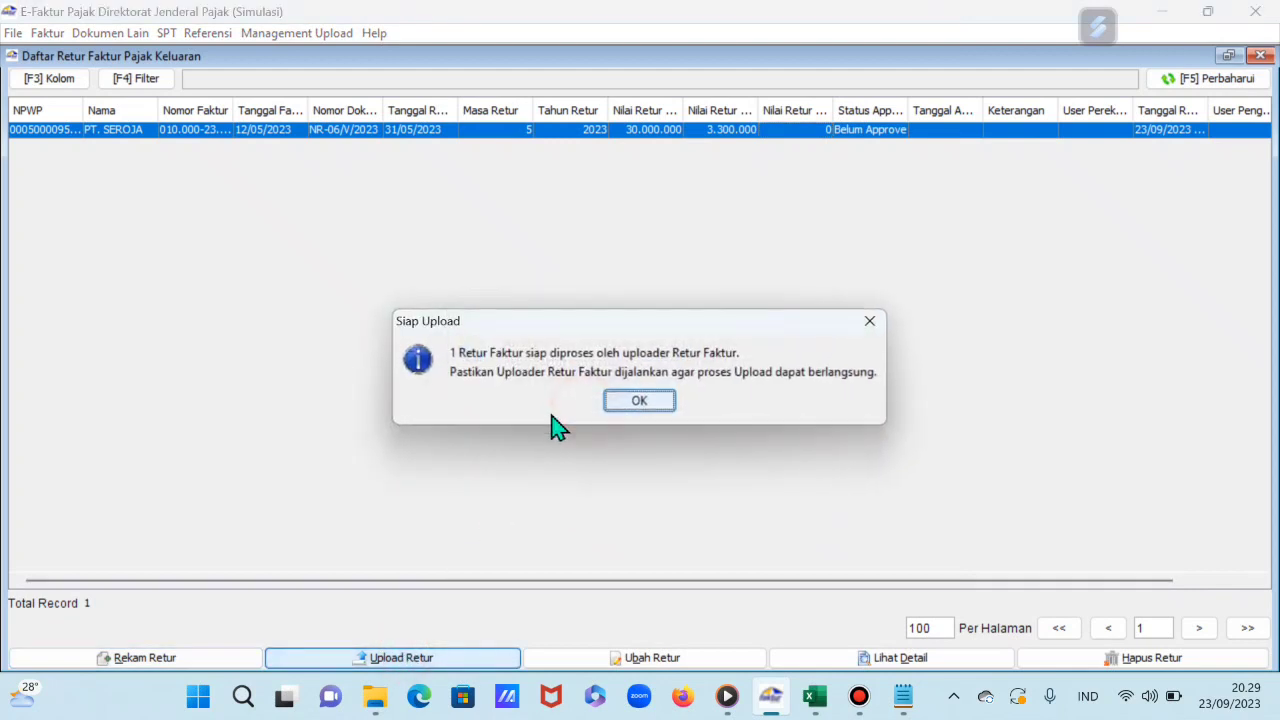
pyautogui.click(668, 401)
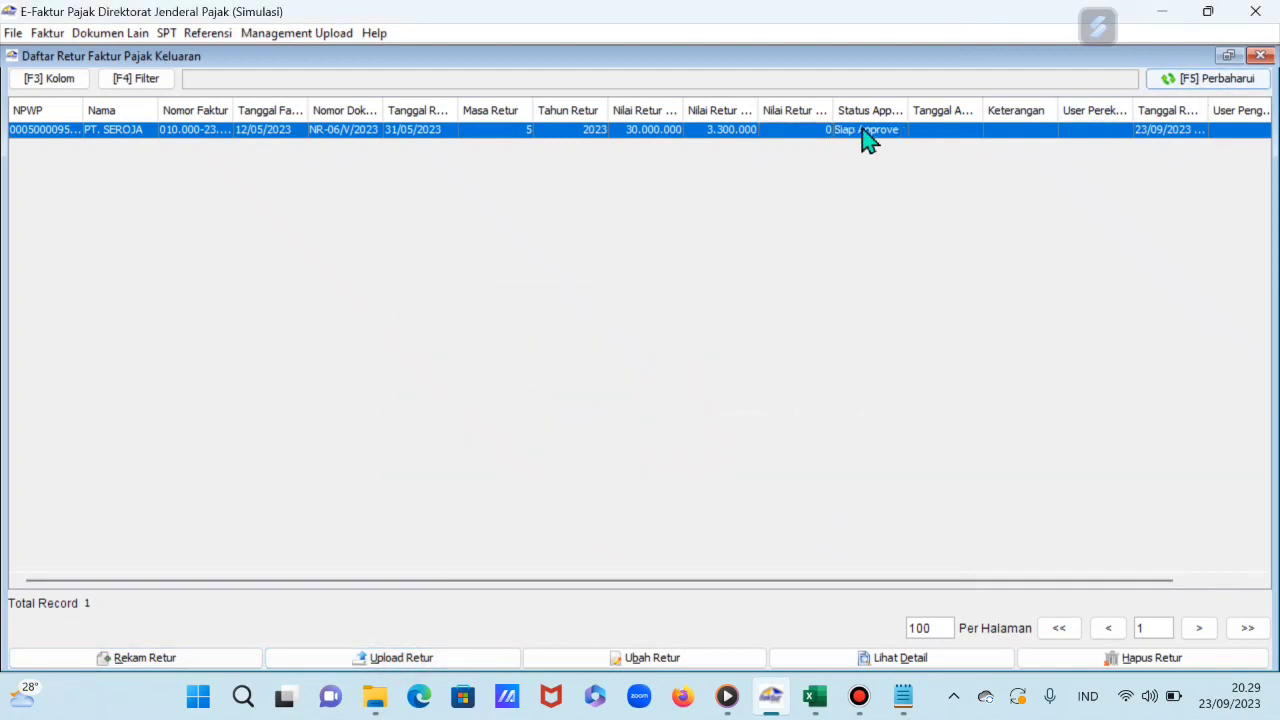
pyautogui.click(1222, 90)
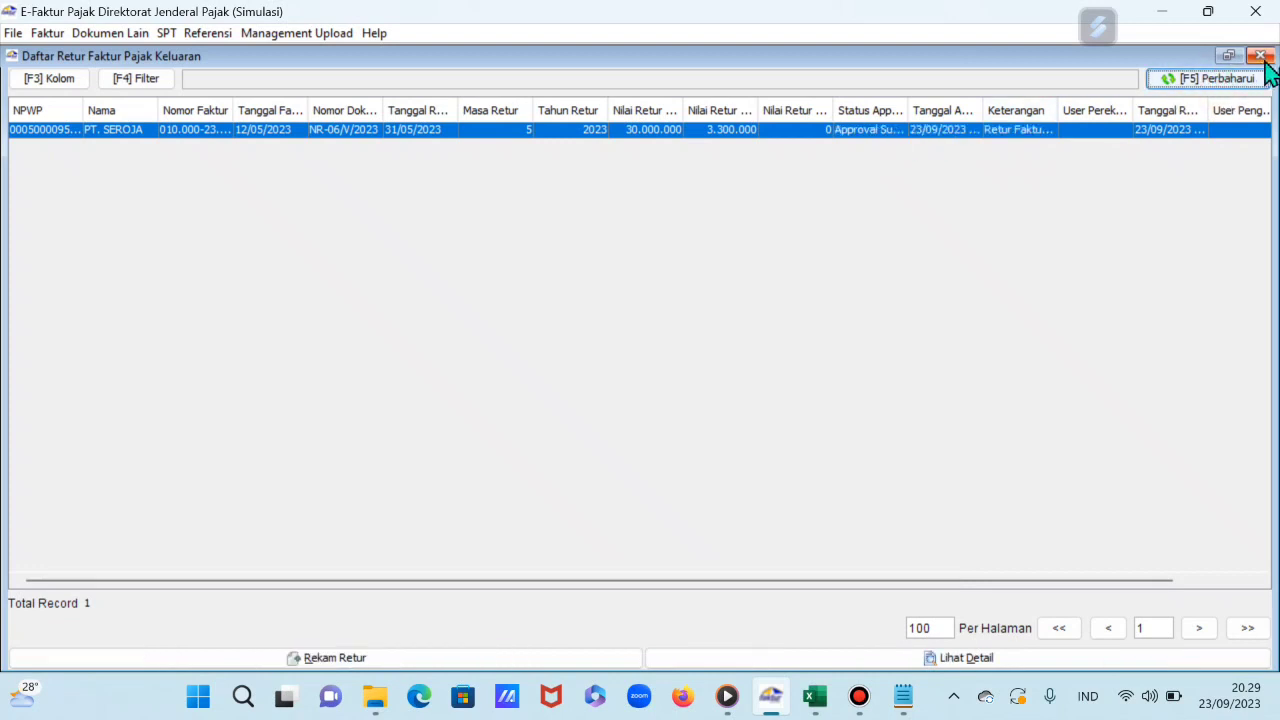
pyautogui.click(1260, 56)
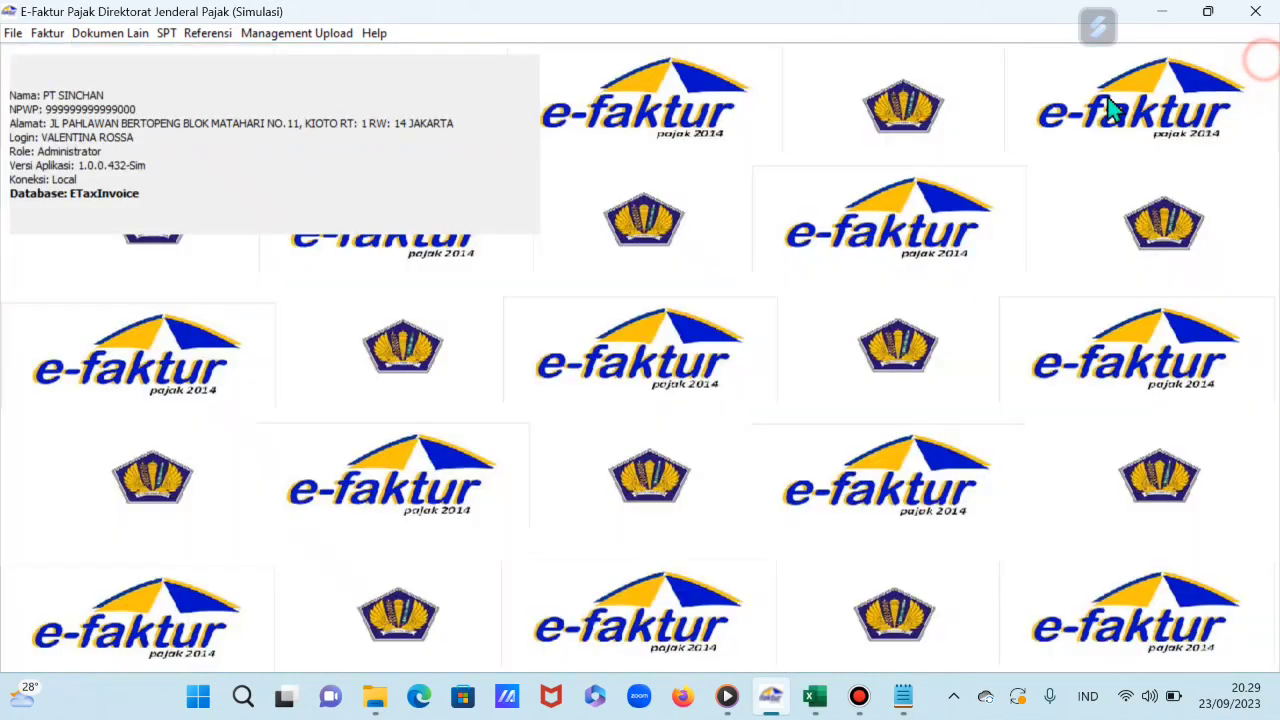
# Step: Upload the PT. MADORA input return note R-02/V/2023, check its Approval Sukses status, and close the list
pyautogui.click(55, 33)
pyautogui.moveTo(137, 123)
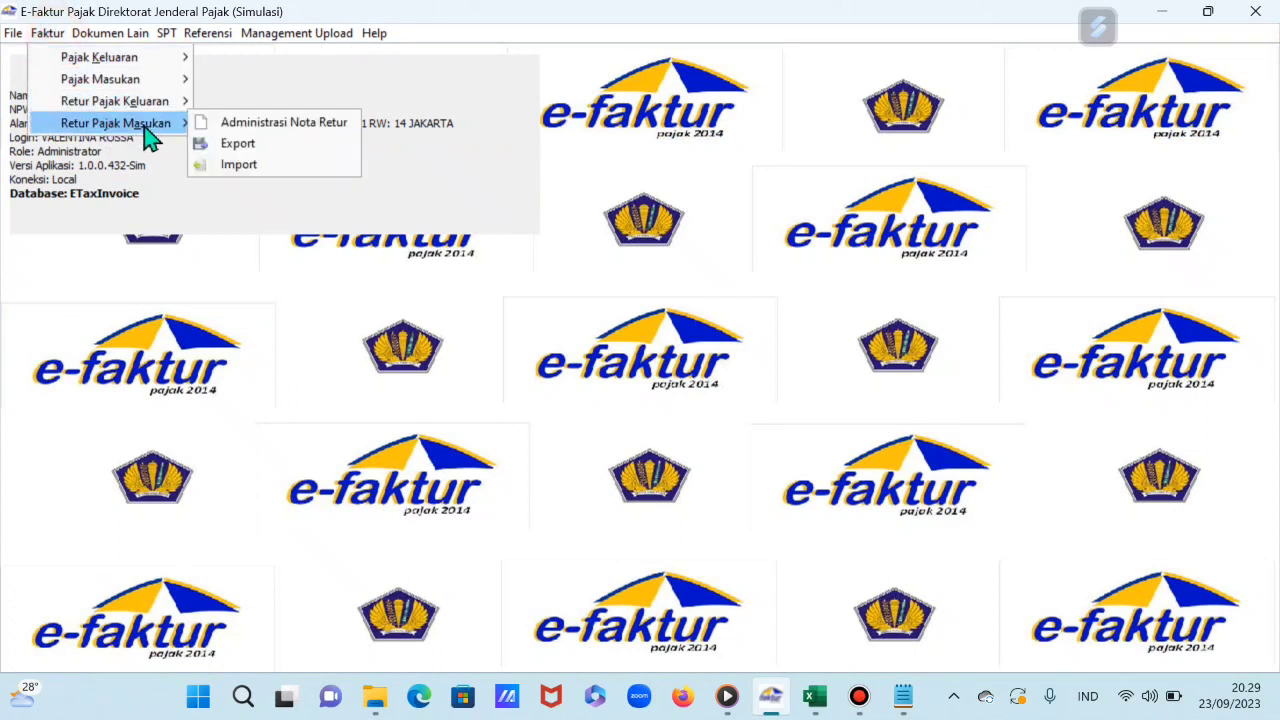
pyautogui.click(258, 124)
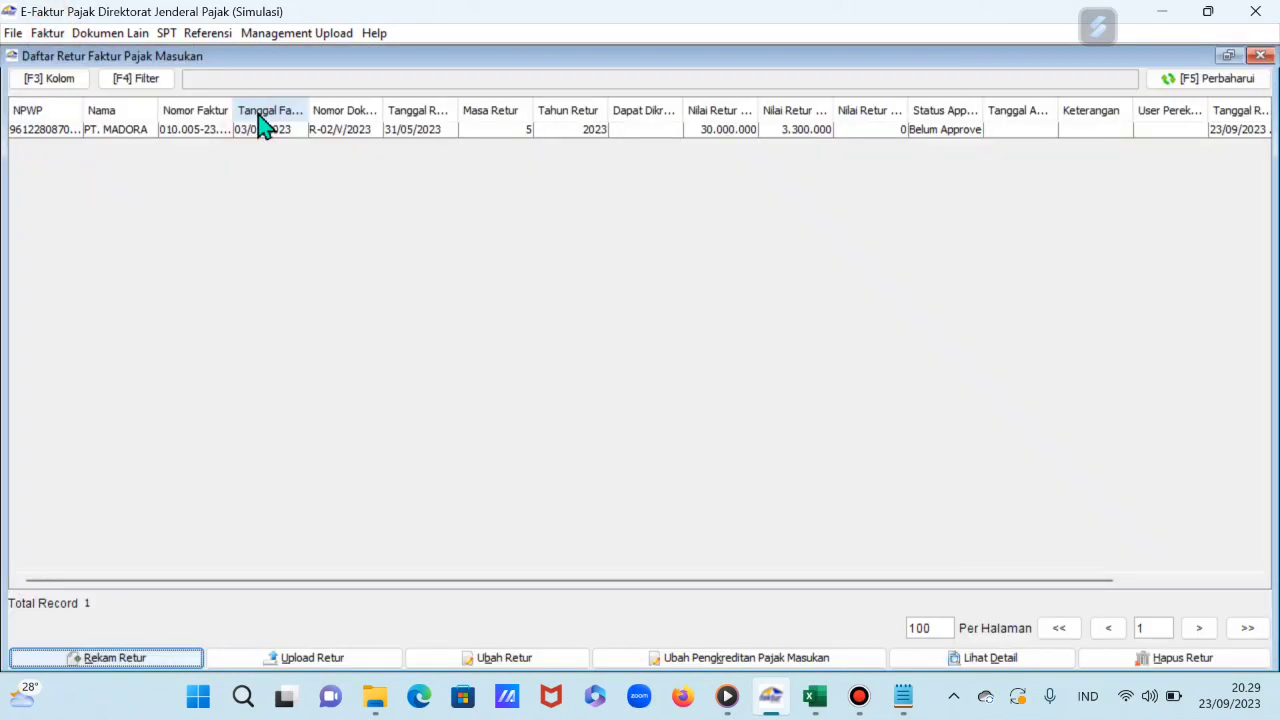
pyautogui.click(962, 132)
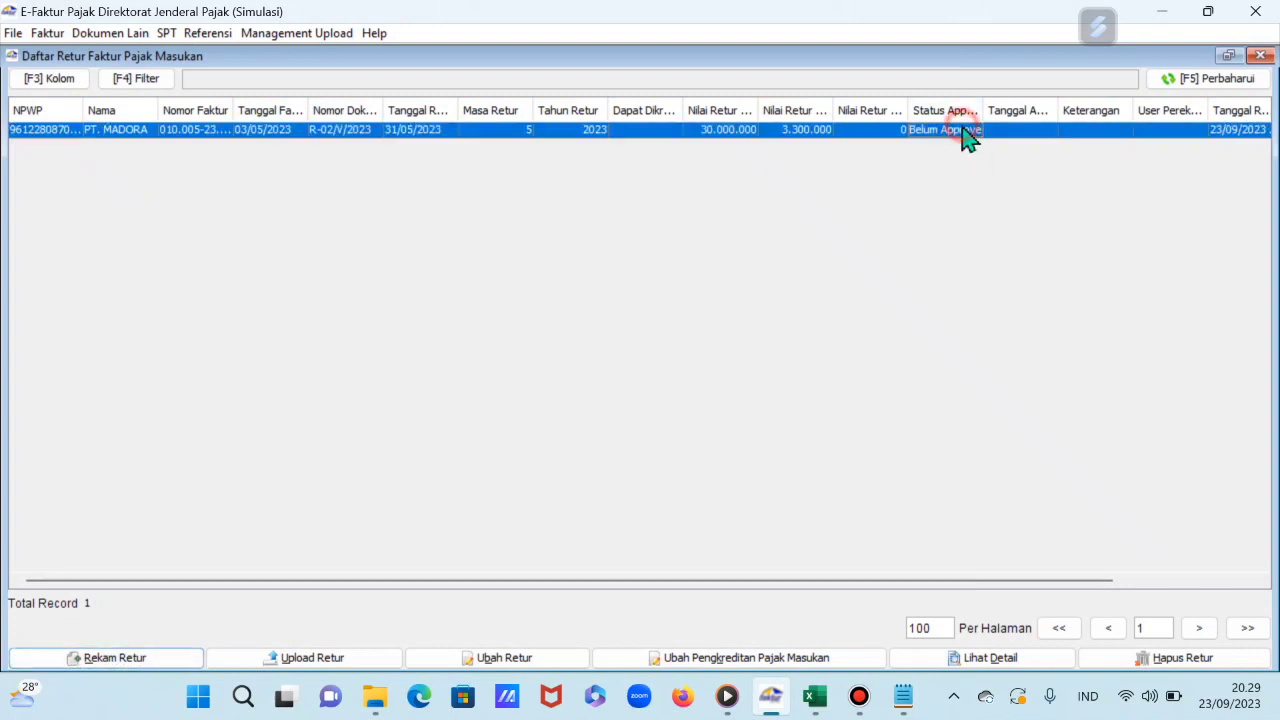
pyautogui.click(374, 657)
pyautogui.click(598, 411)
pyautogui.click(656, 408)
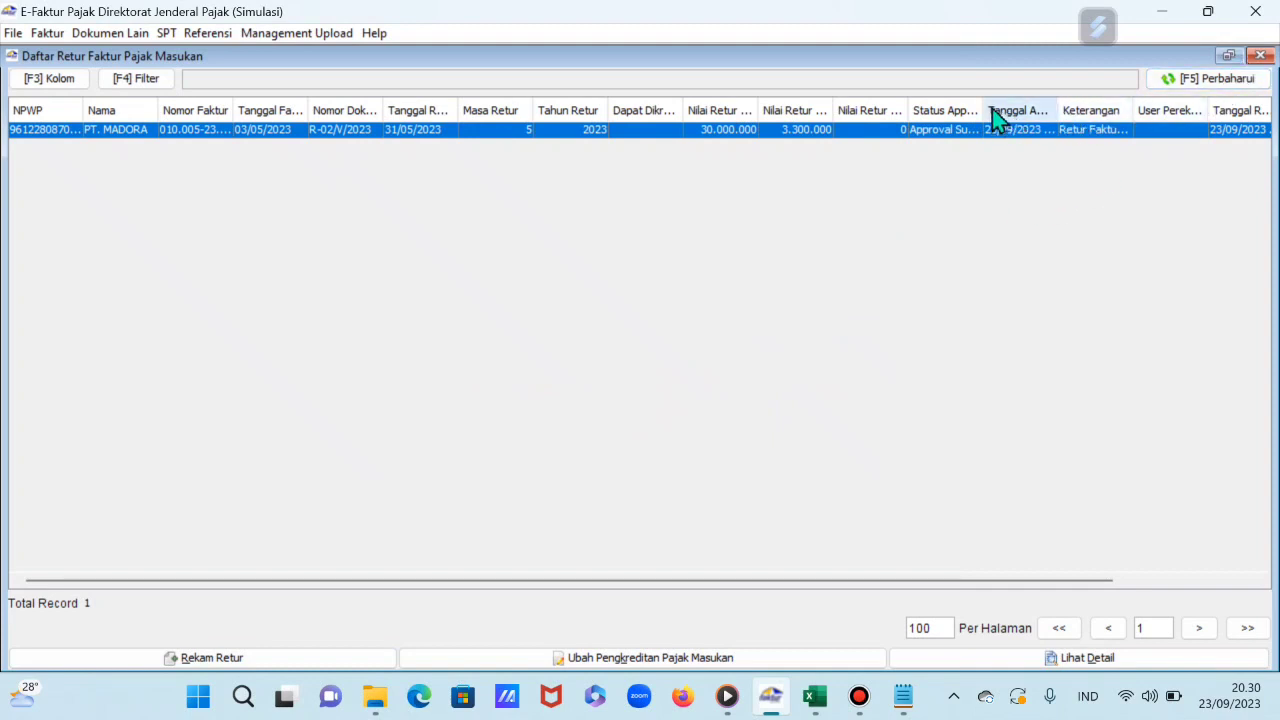
pyautogui.moveTo(985, 105); pyautogui.dragTo(1041, 106)
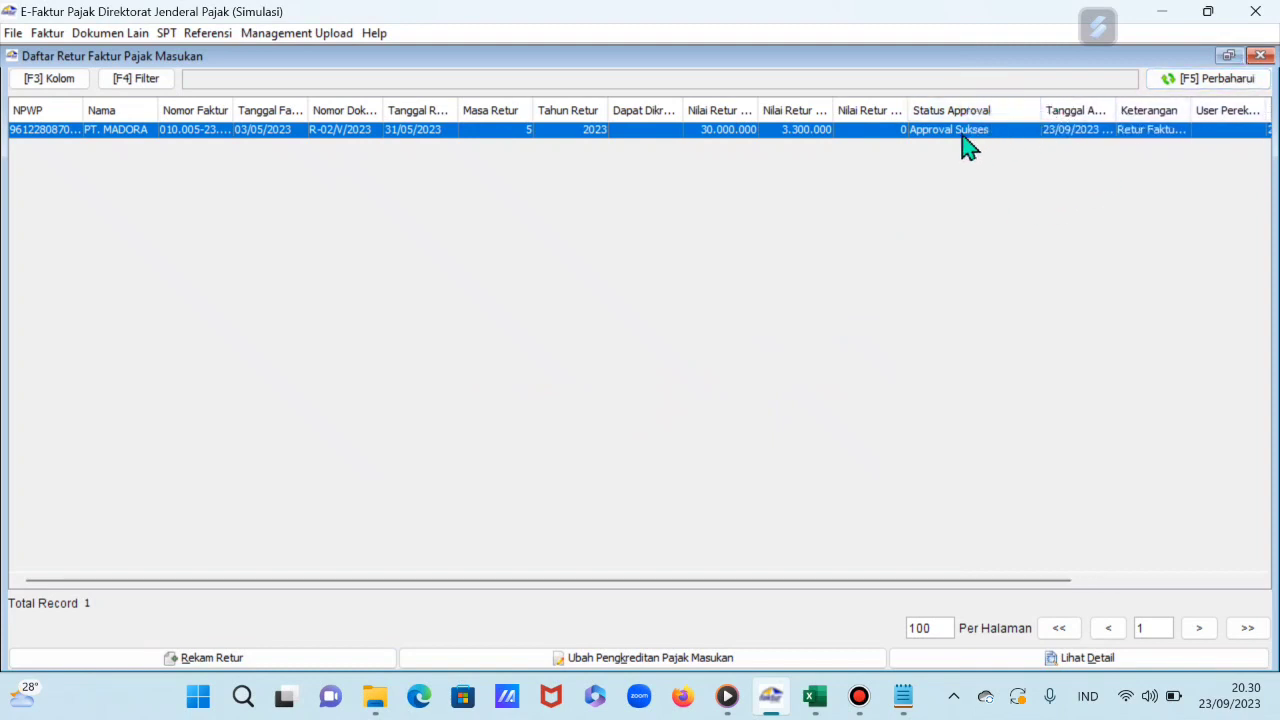
pyautogui.click(1261, 55)
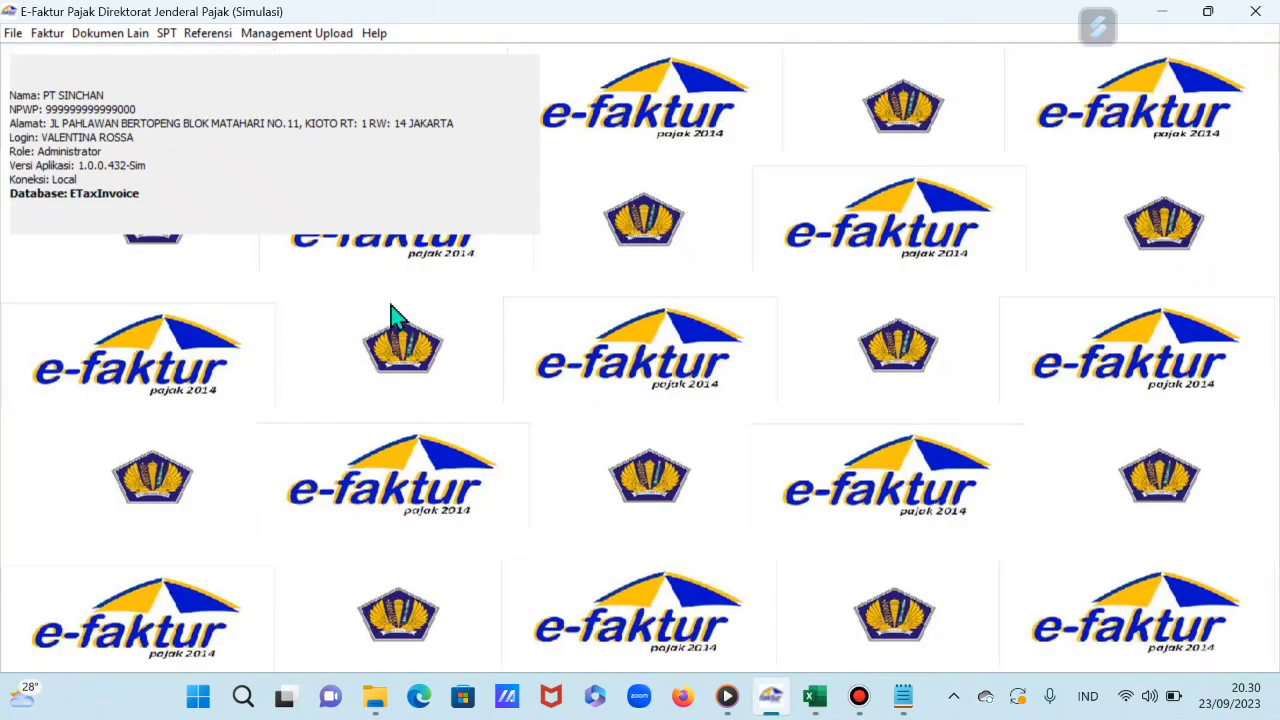
pyautogui.click(120, 36)
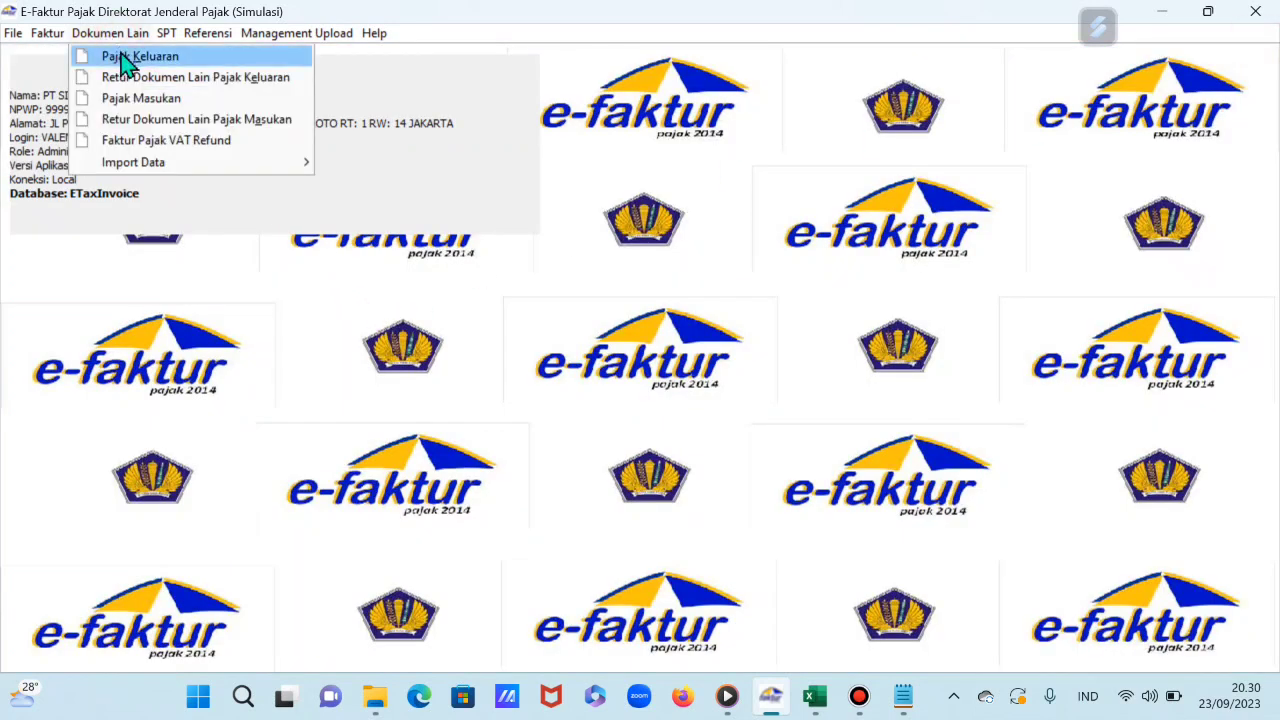
pyautogui.click(128, 58)
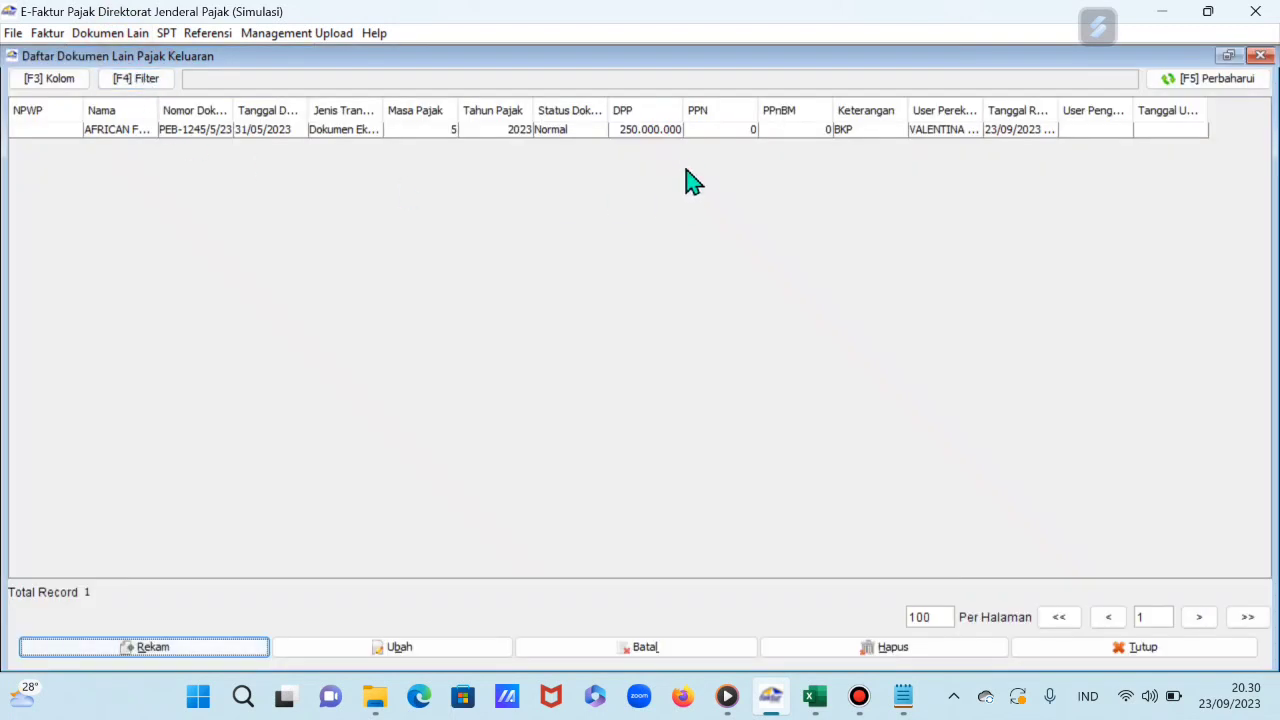
pyautogui.click(652, 133)
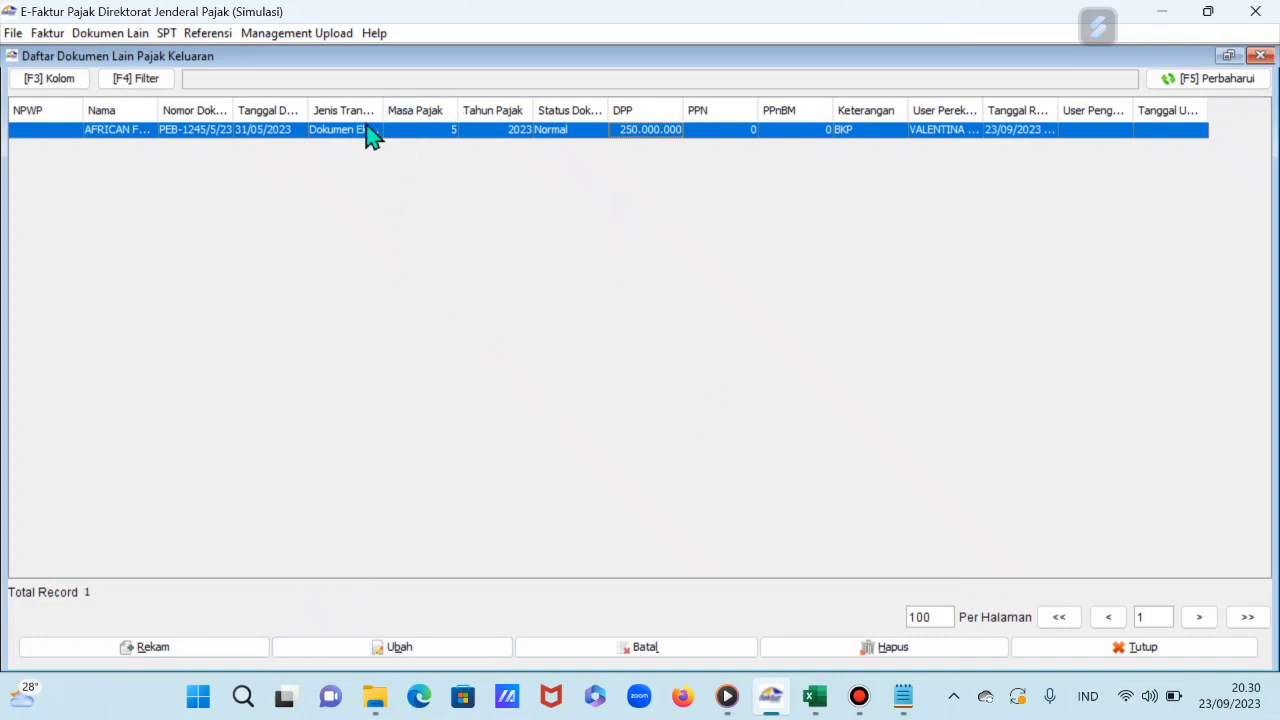
pyautogui.moveTo(383, 104); pyautogui.dragTo(445, 106)
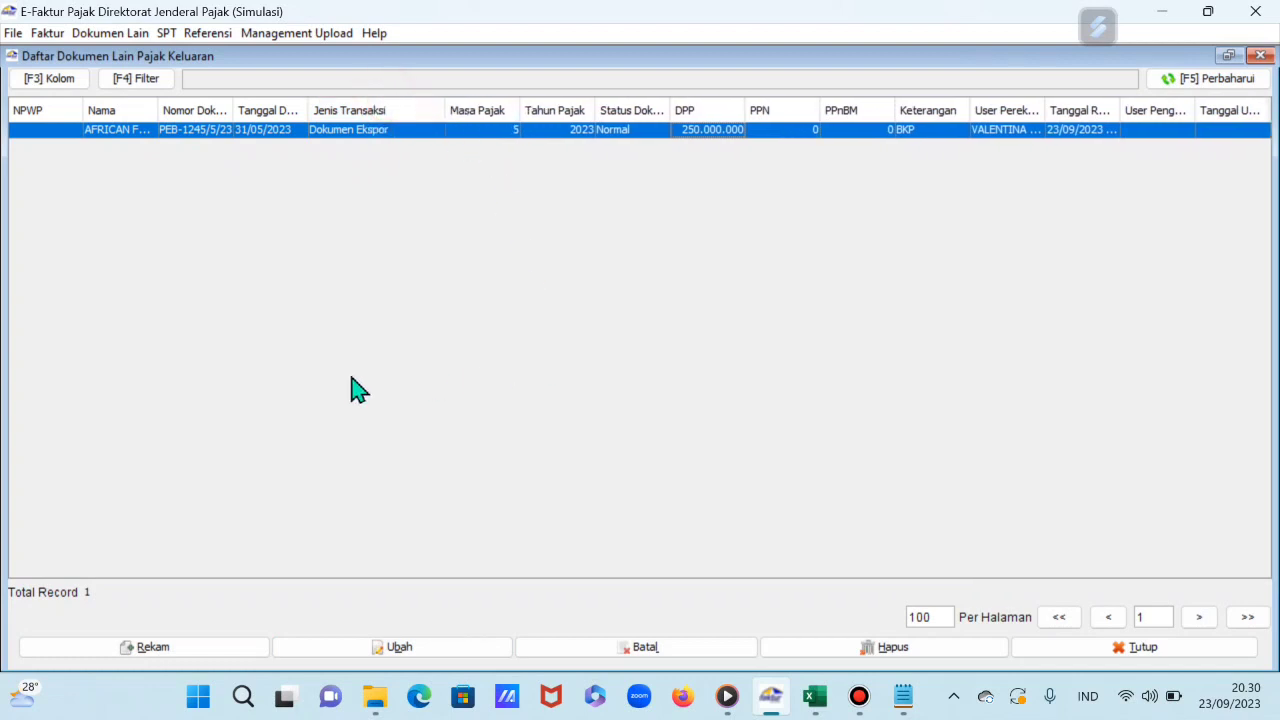
pyautogui.click(694, 329)
pyautogui.click(997, 203)
pyautogui.click(1262, 56)
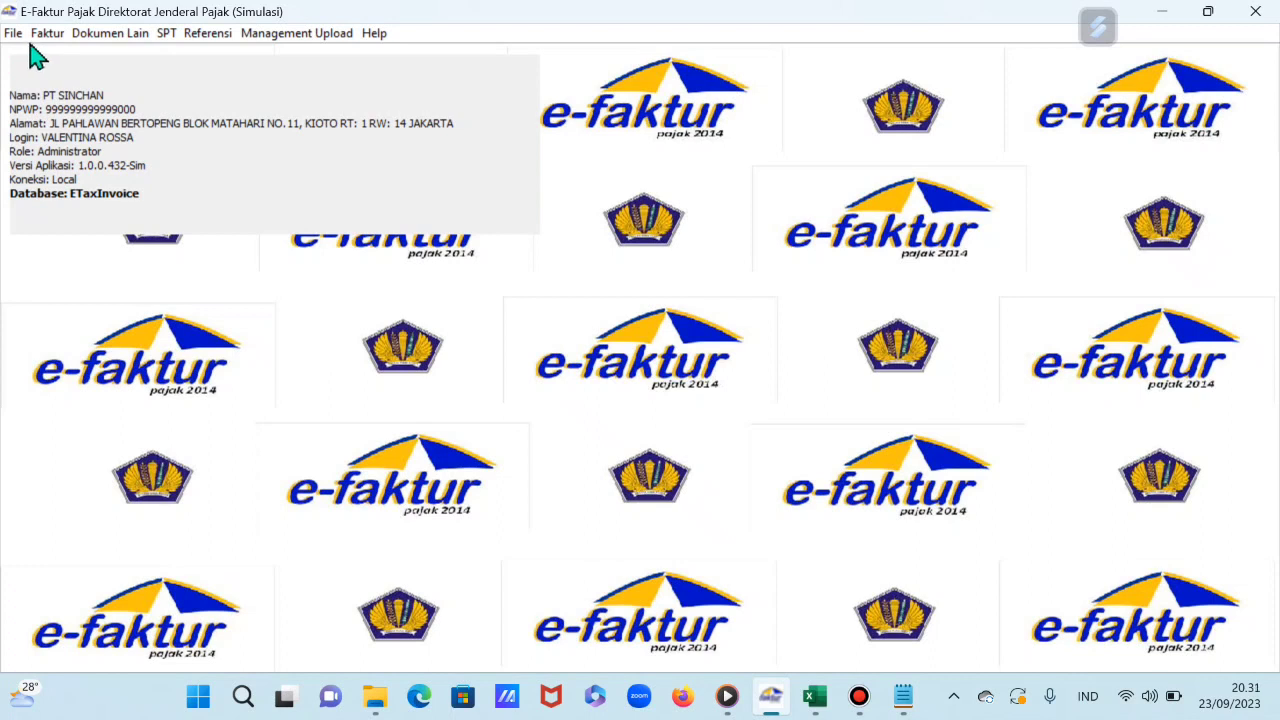
# Step: Post SPT data for tax period 05 2023 after checking the 8 output and 3 input document counts
pyautogui.click(166, 34)
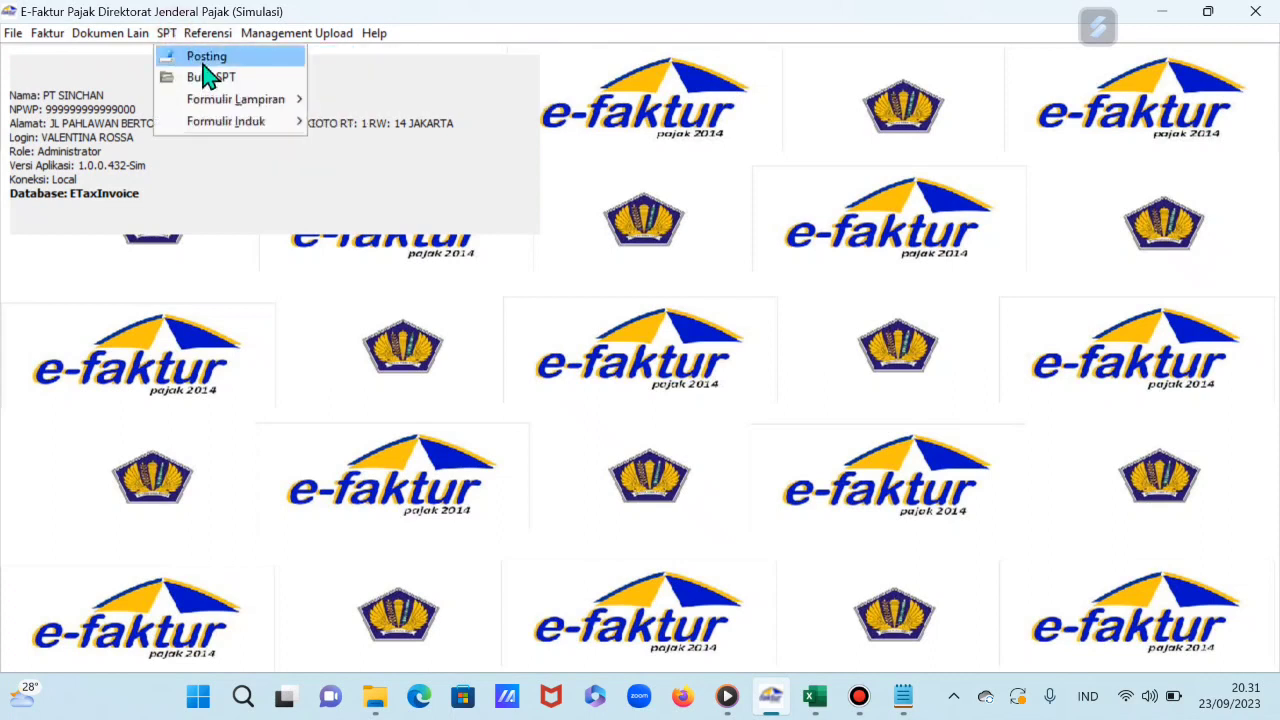
pyautogui.click(205, 58)
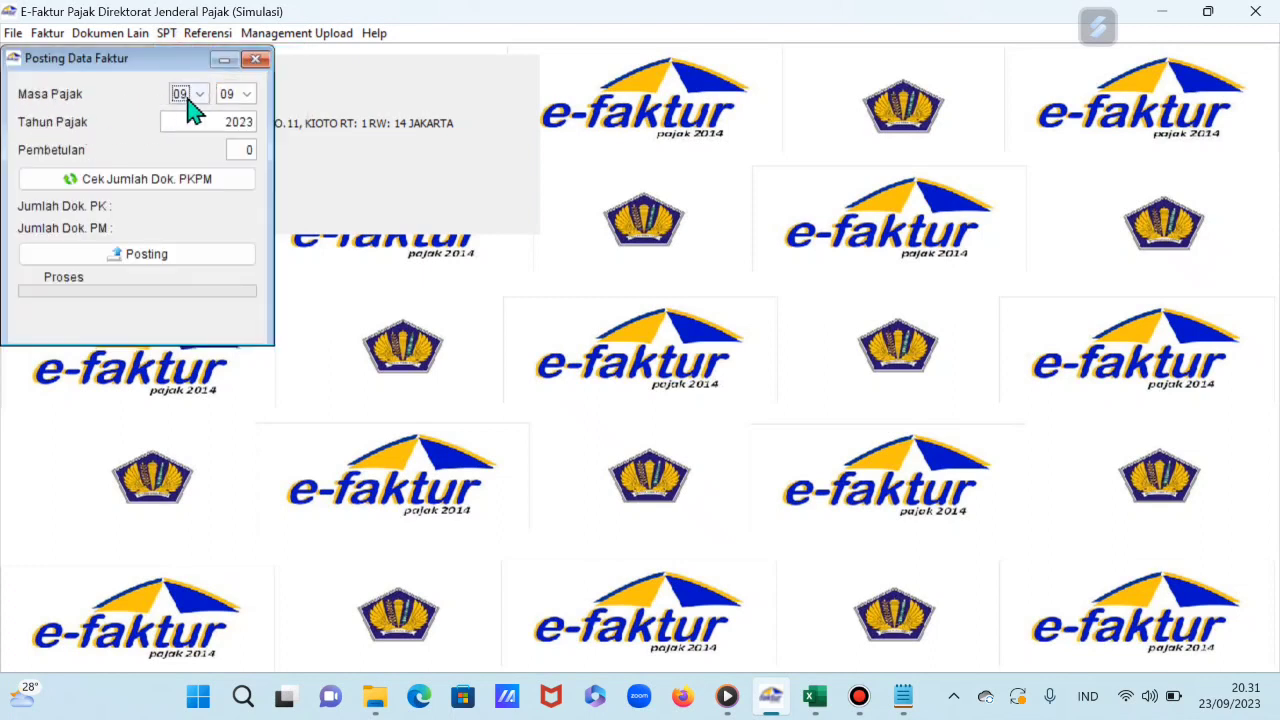
pyautogui.click(201, 93)
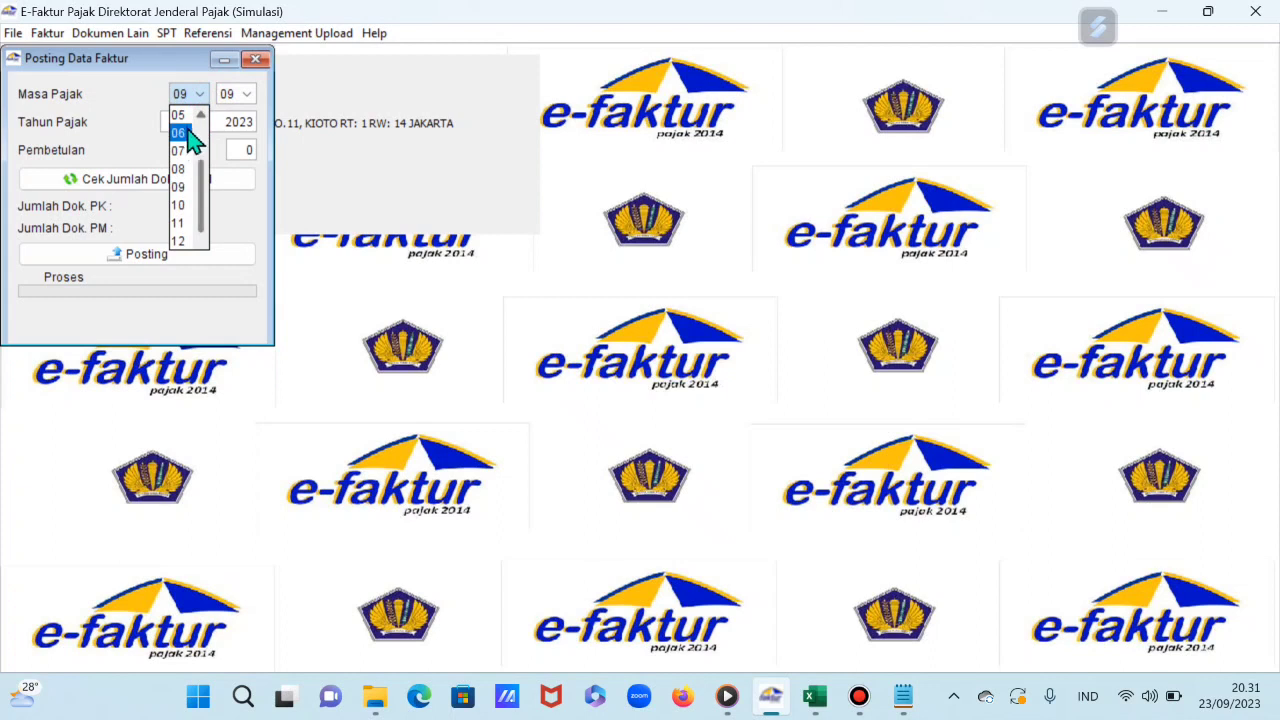
pyautogui.click(185, 112)
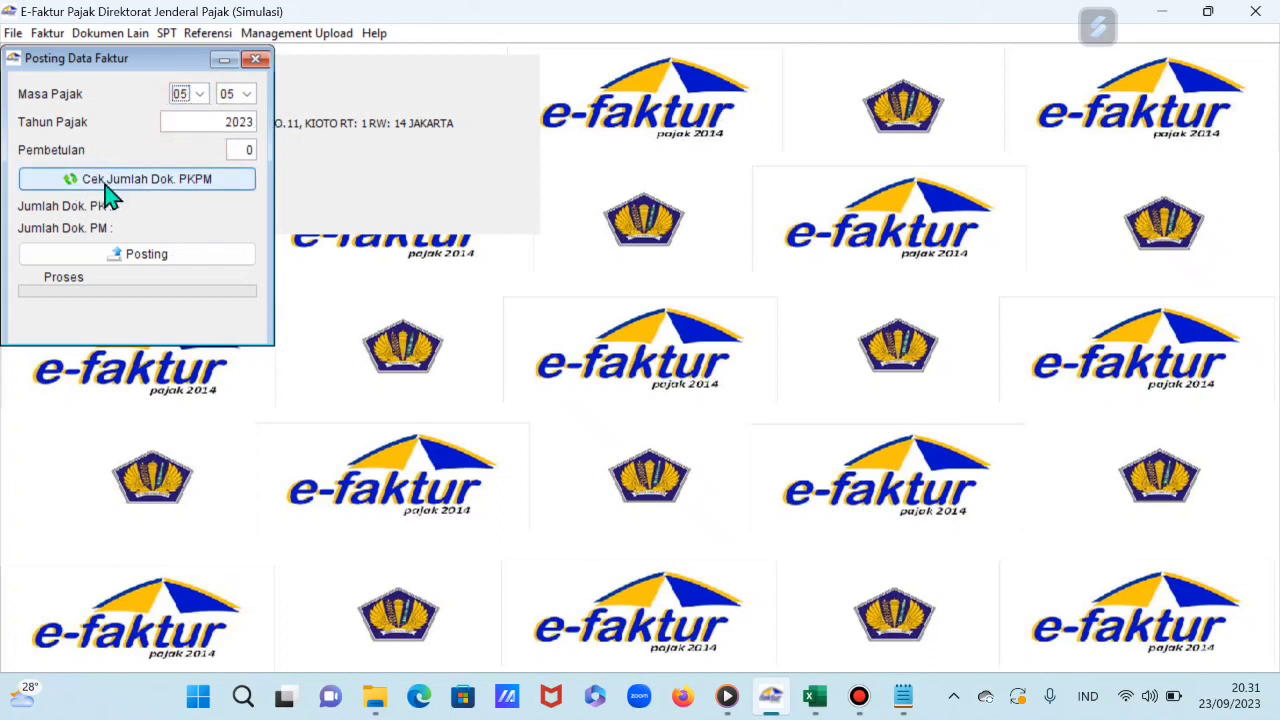
pyautogui.click(212, 190)
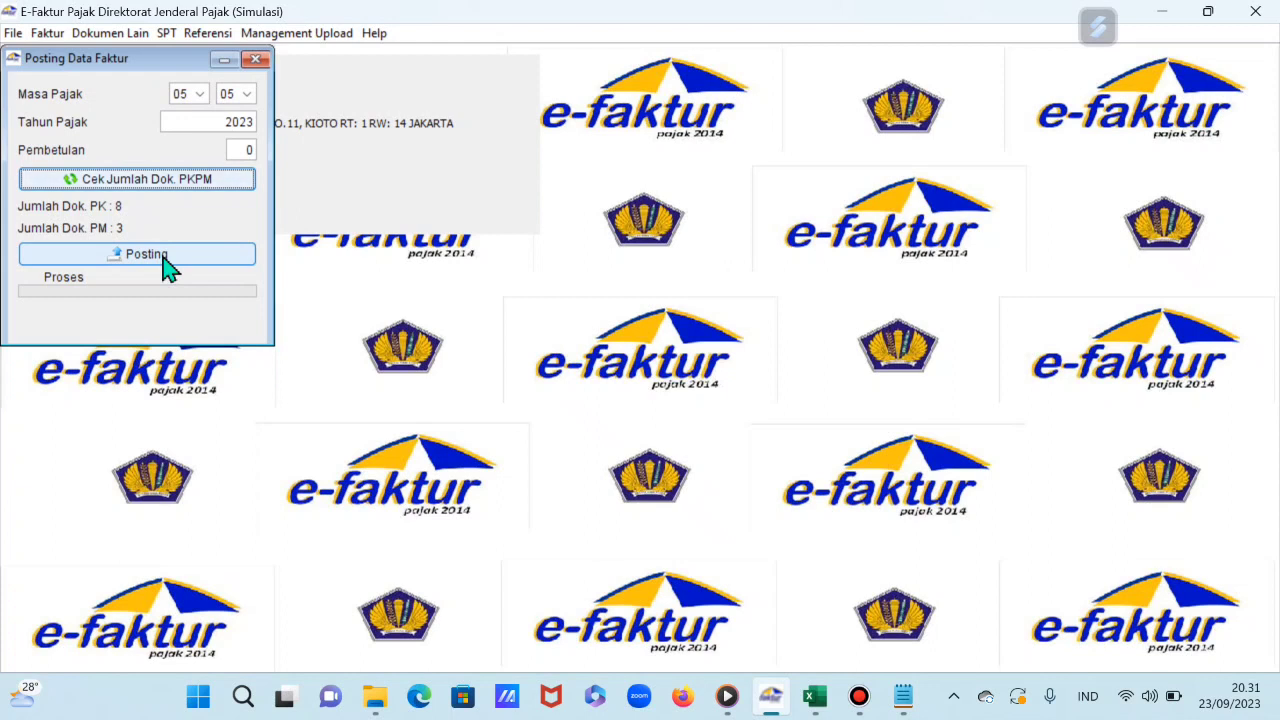
pyautogui.click(167, 266)
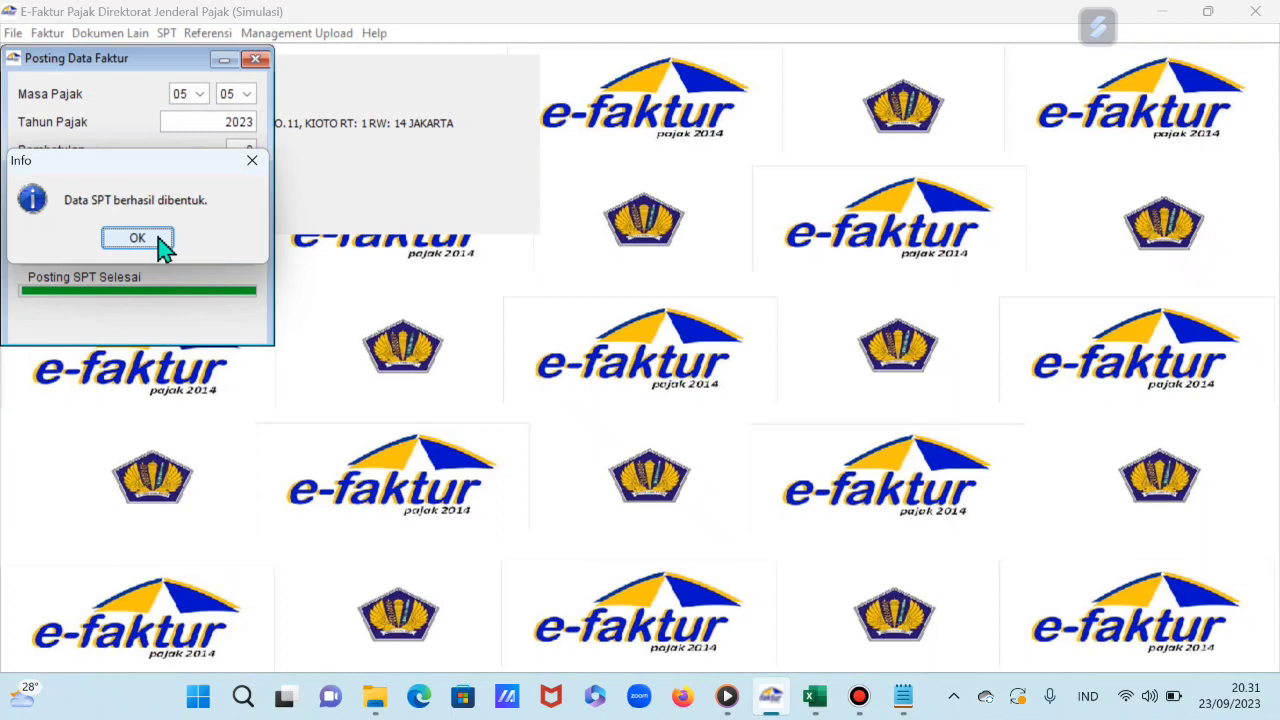
pyautogui.click(137, 238)
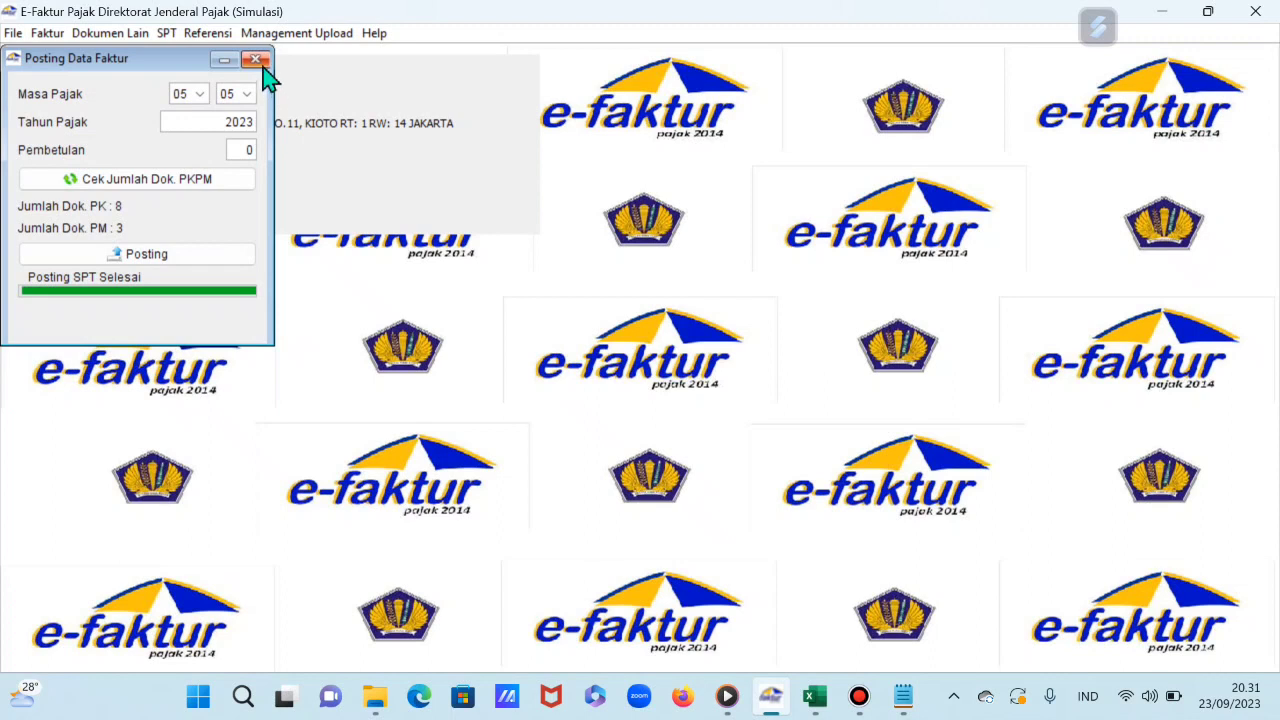
pyautogui.click(256, 61)
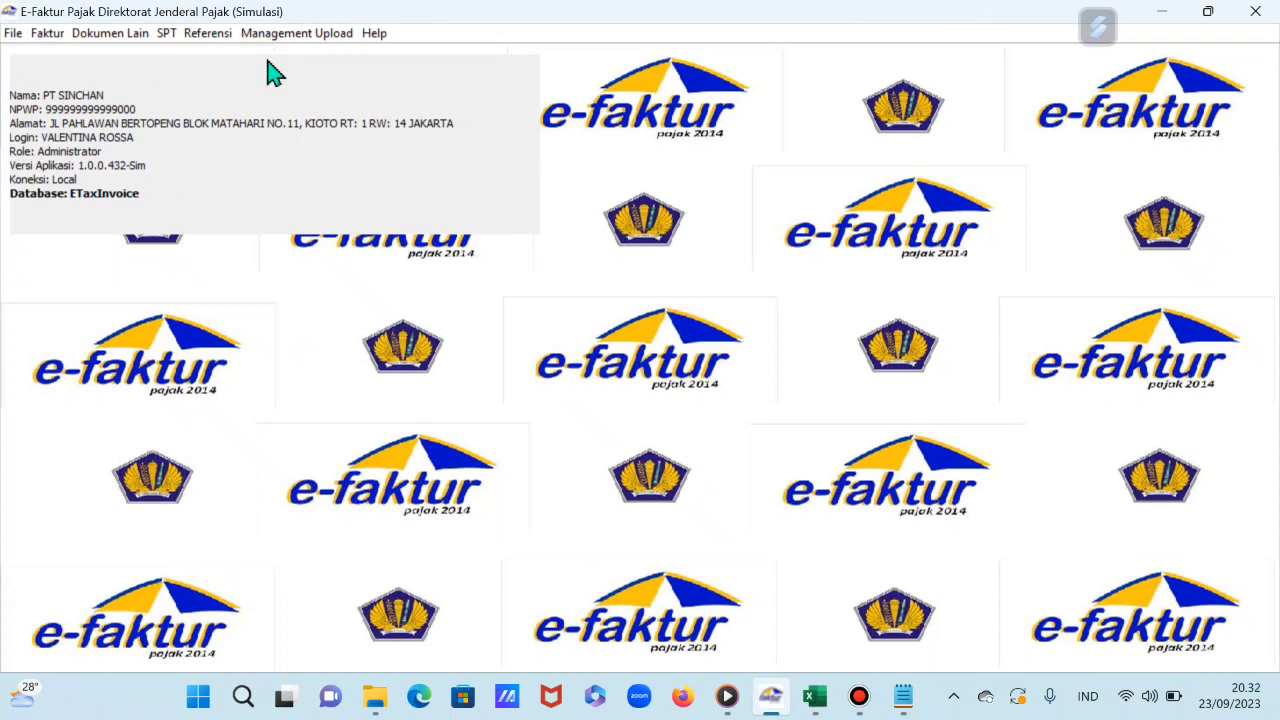
# Step: From Buka SPT, refresh the list and open the 2023 SPT Masa PPN 1111 return for editing
pyautogui.click(167, 35)
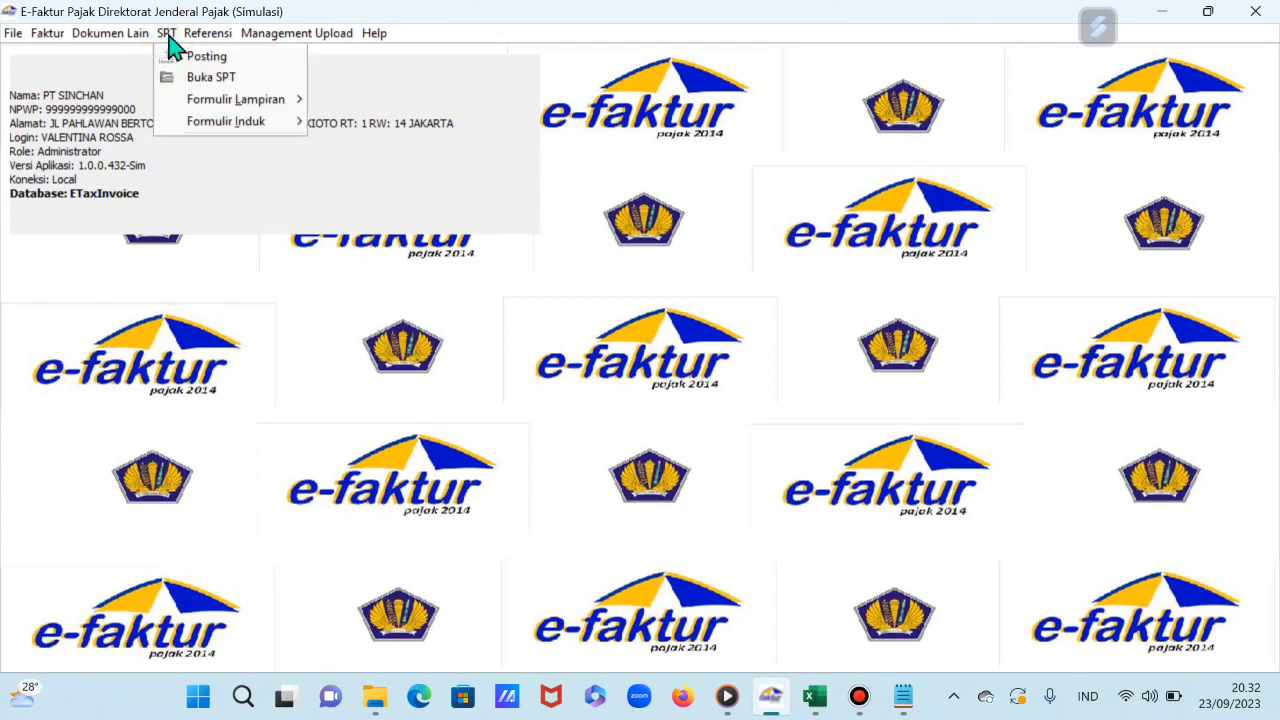
pyautogui.click(232, 88)
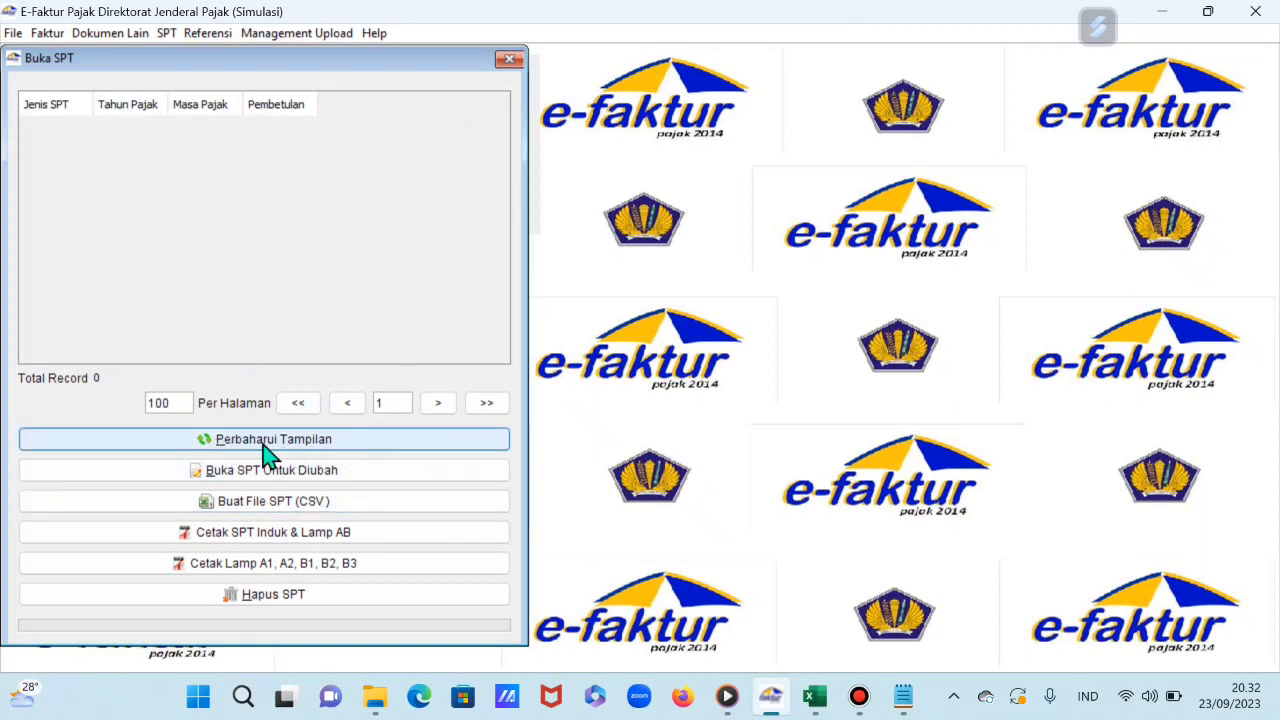
pyautogui.click(268, 452)
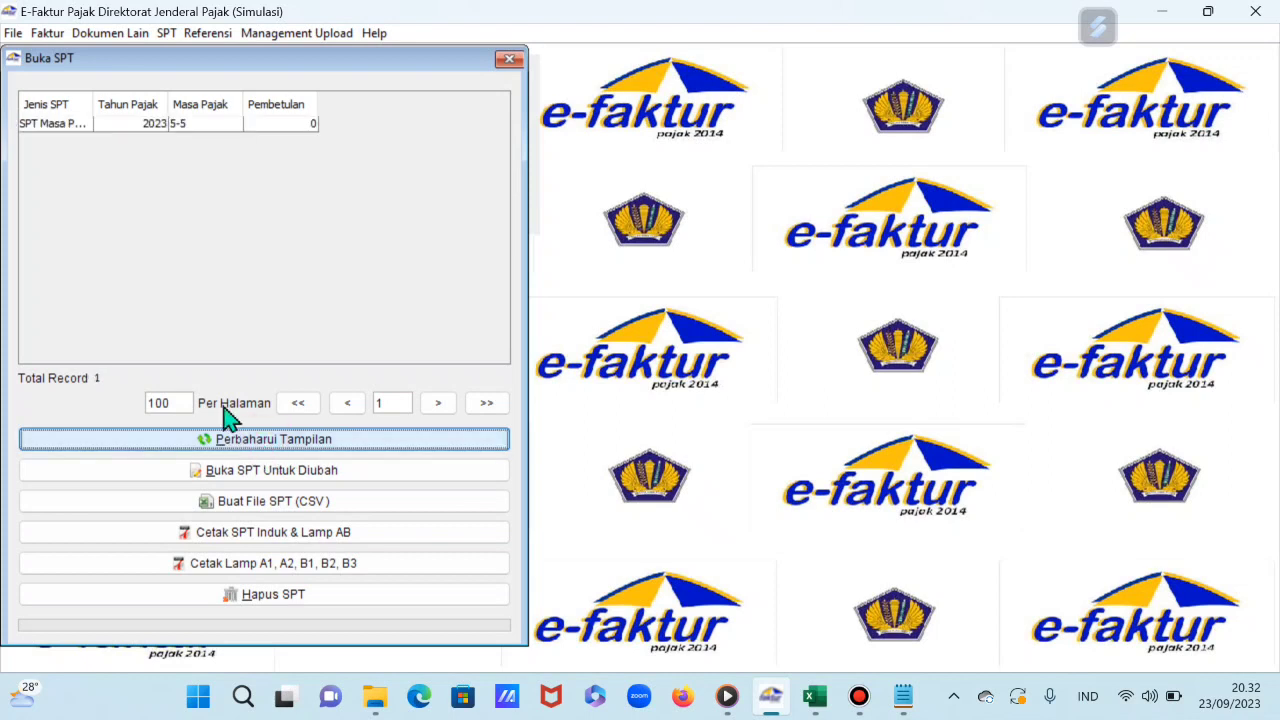
pyautogui.moveTo(93, 104); pyautogui.dragTo(127, 104)
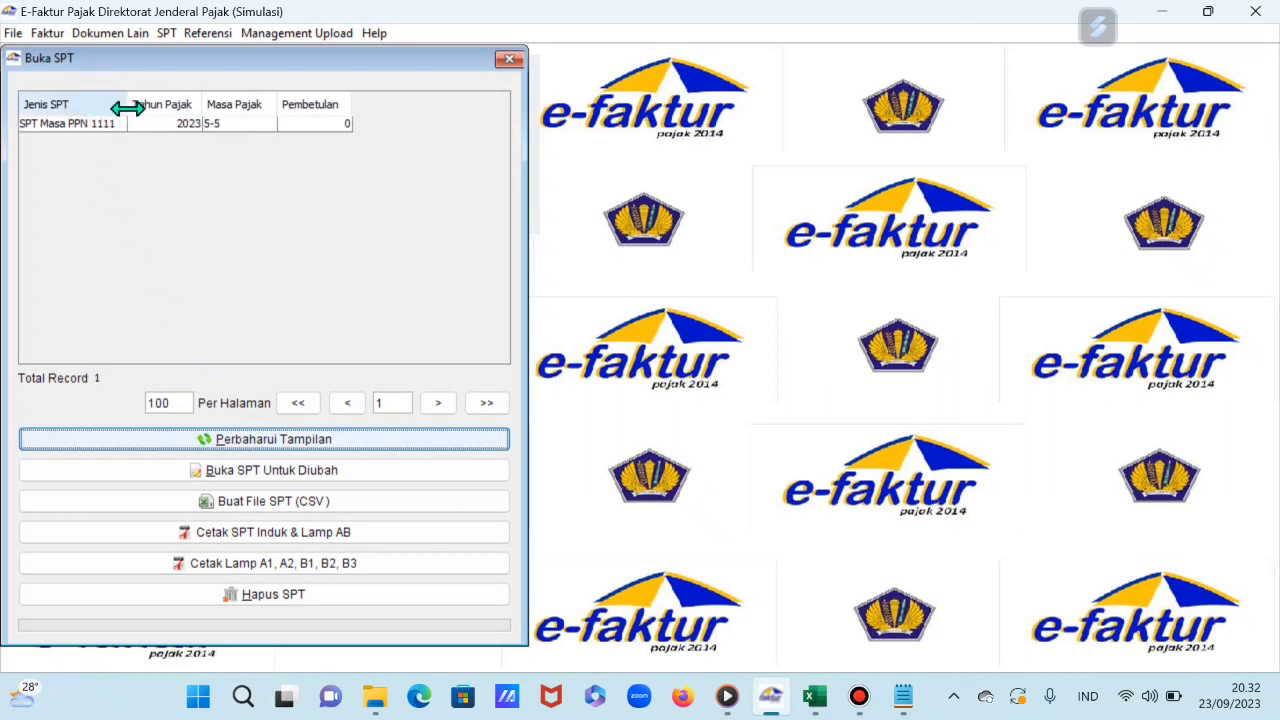
pyautogui.click(193, 124)
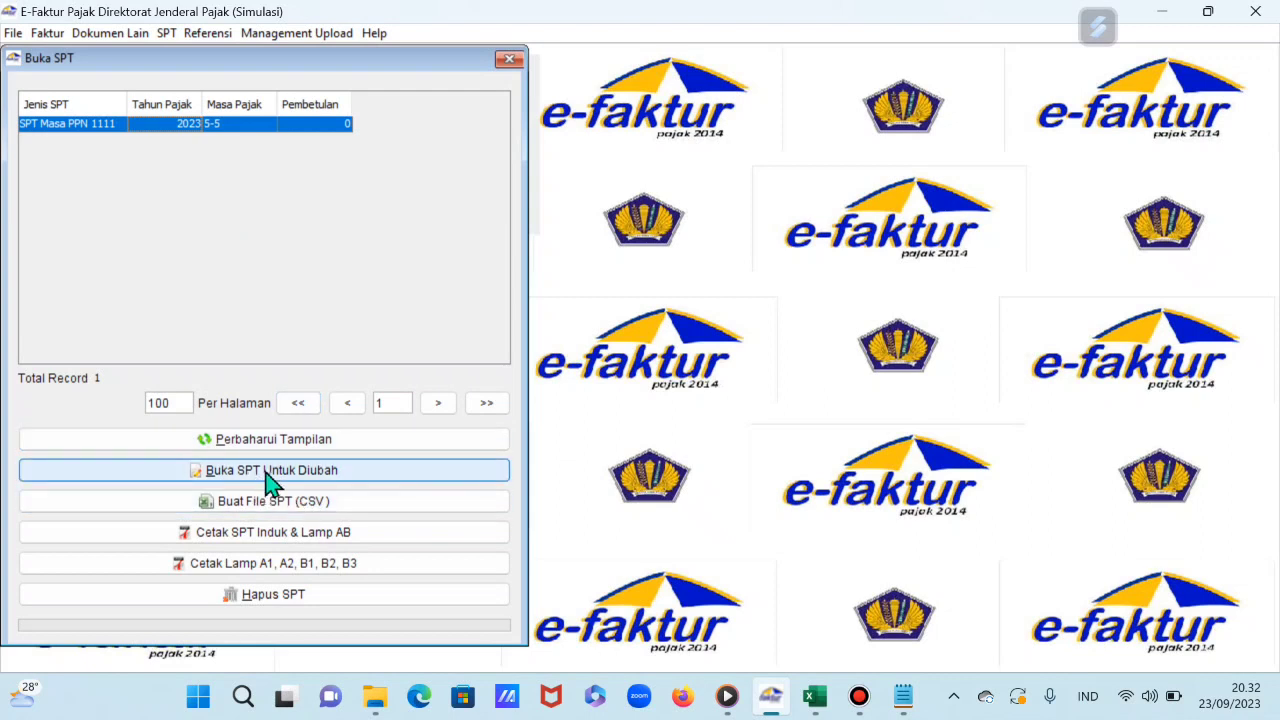
pyautogui.click(268, 478)
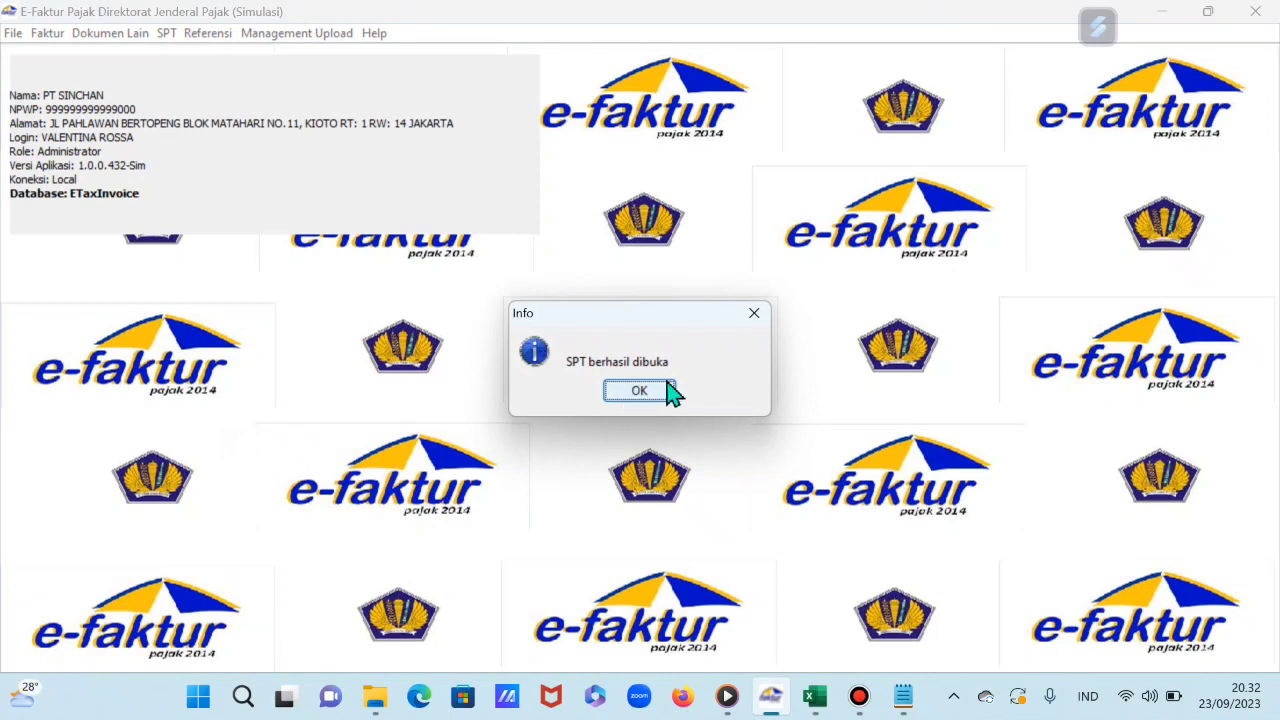
pyautogui.click(640, 391)
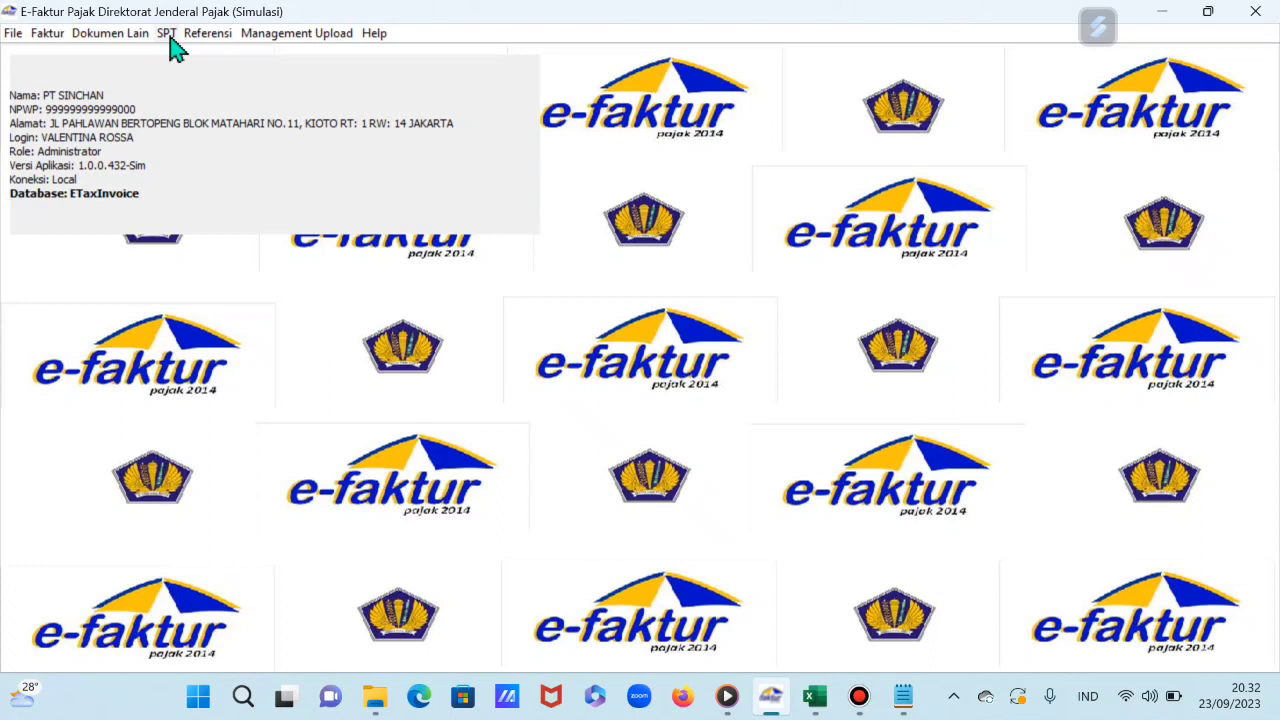
pyautogui.click(166, 34)
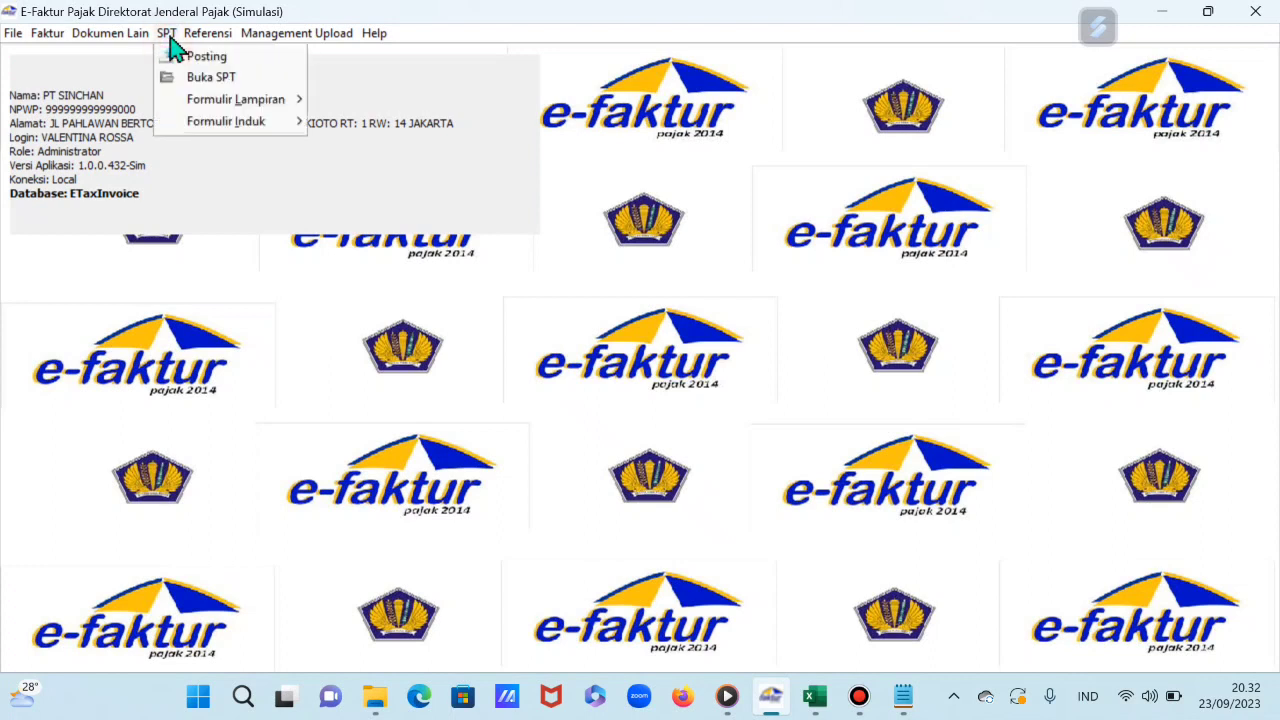
pyautogui.moveTo(222, 110)
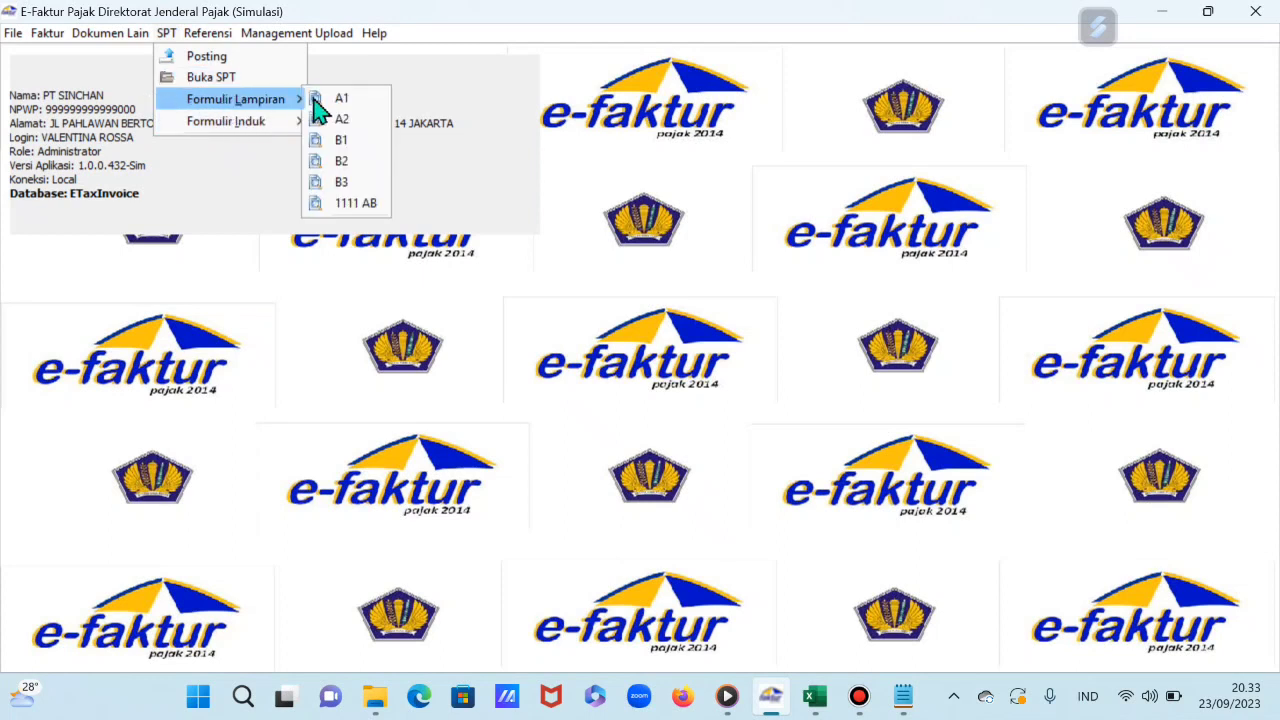
pyautogui.click(345, 104)
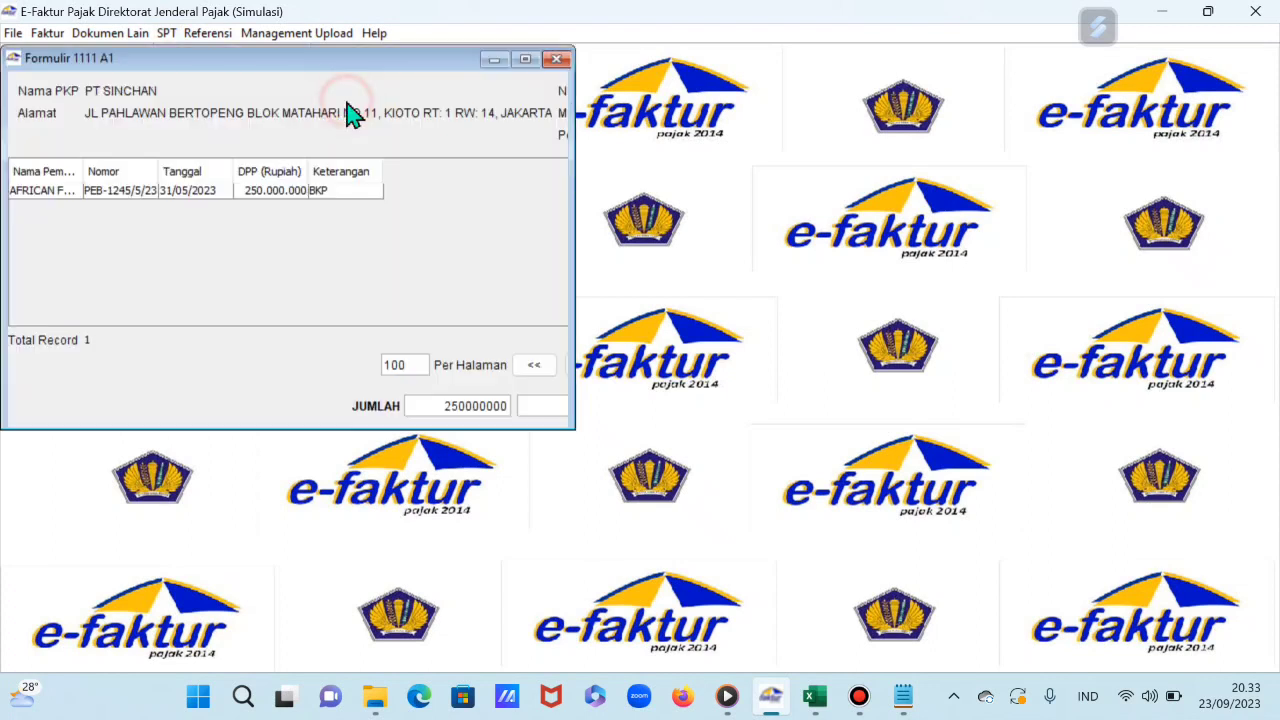
pyautogui.click(532, 59)
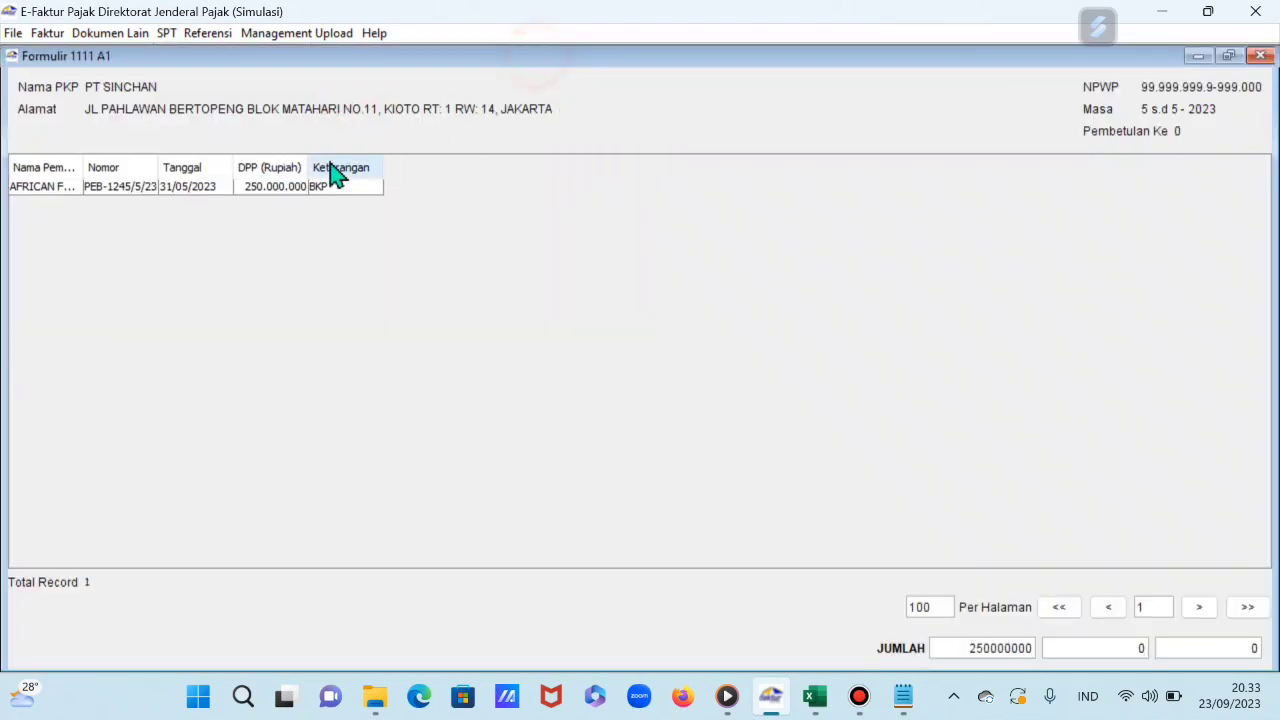
pyautogui.moveTo(83, 167); pyautogui.dragTo(152, 168)
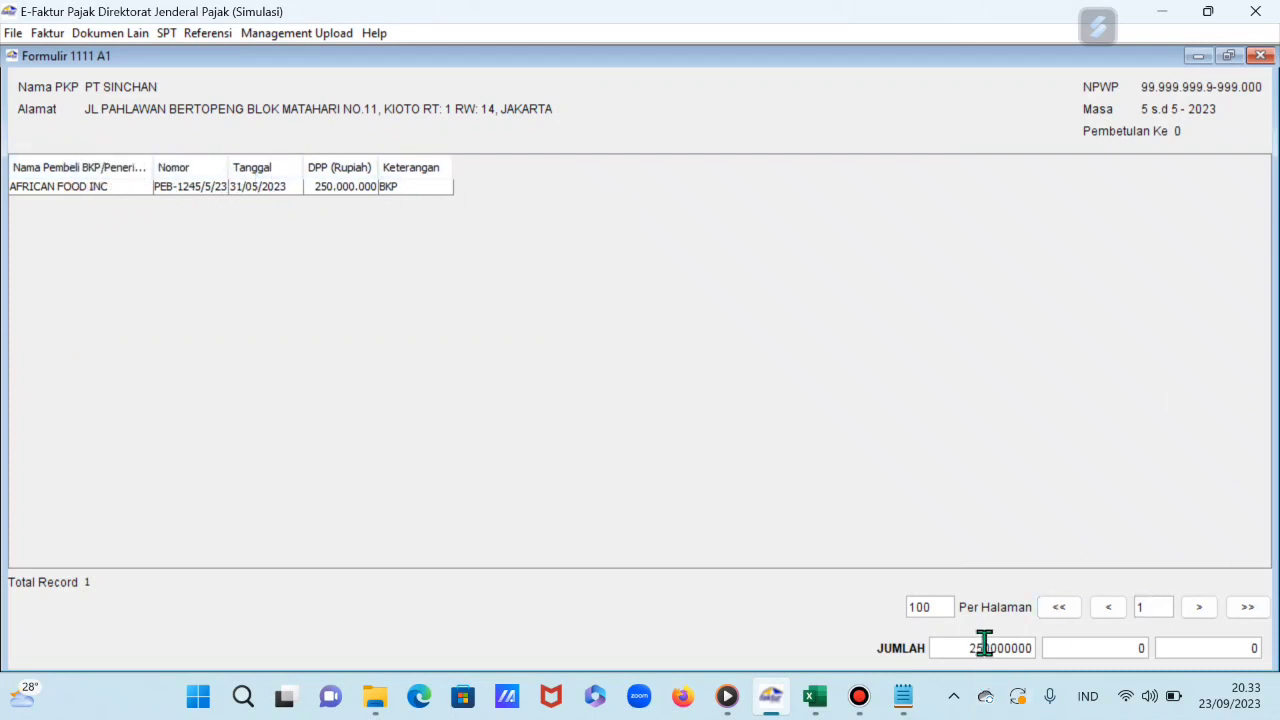
pyautogui.click(1260, 56)
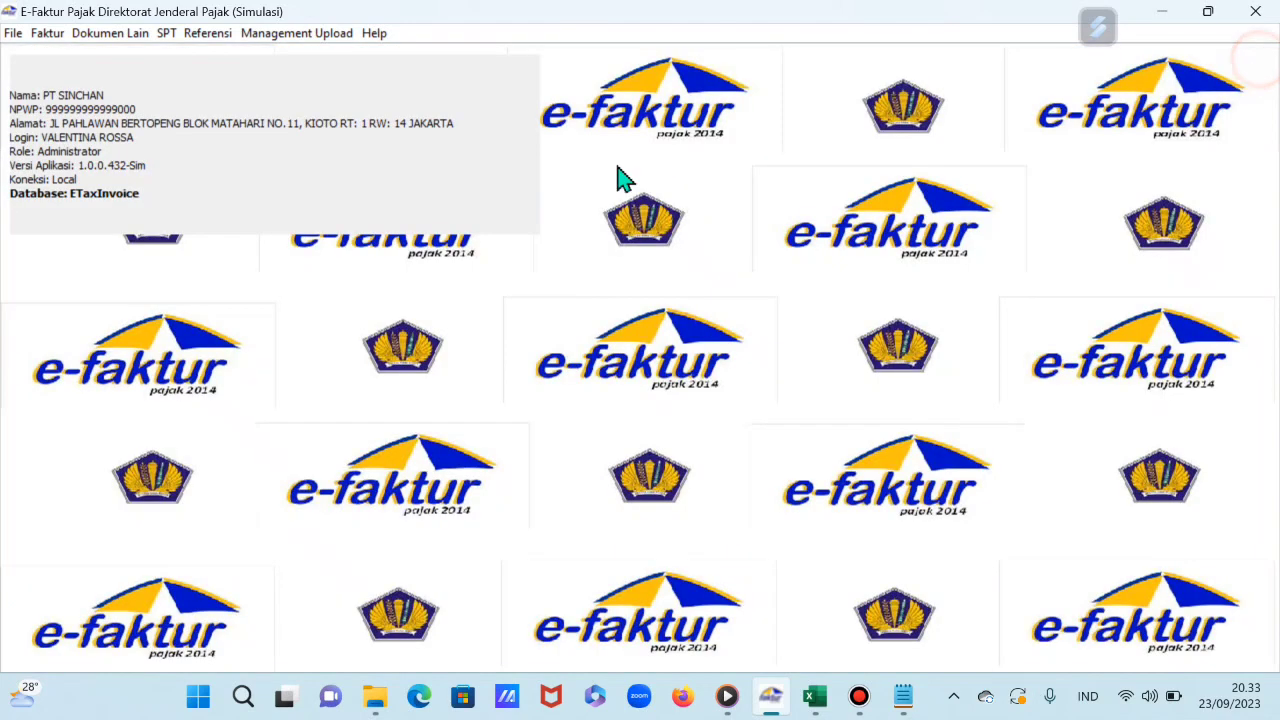
pyautogui.click(168, 33)
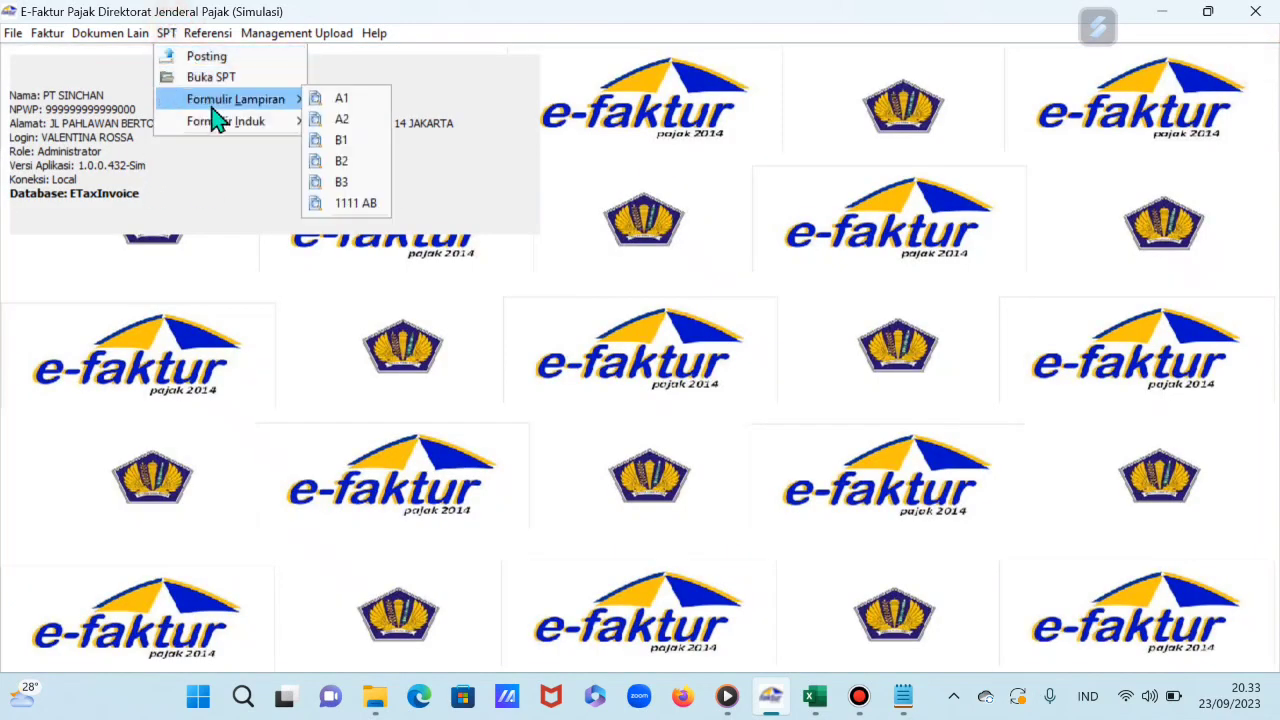
pyautogui.click(343, 120)
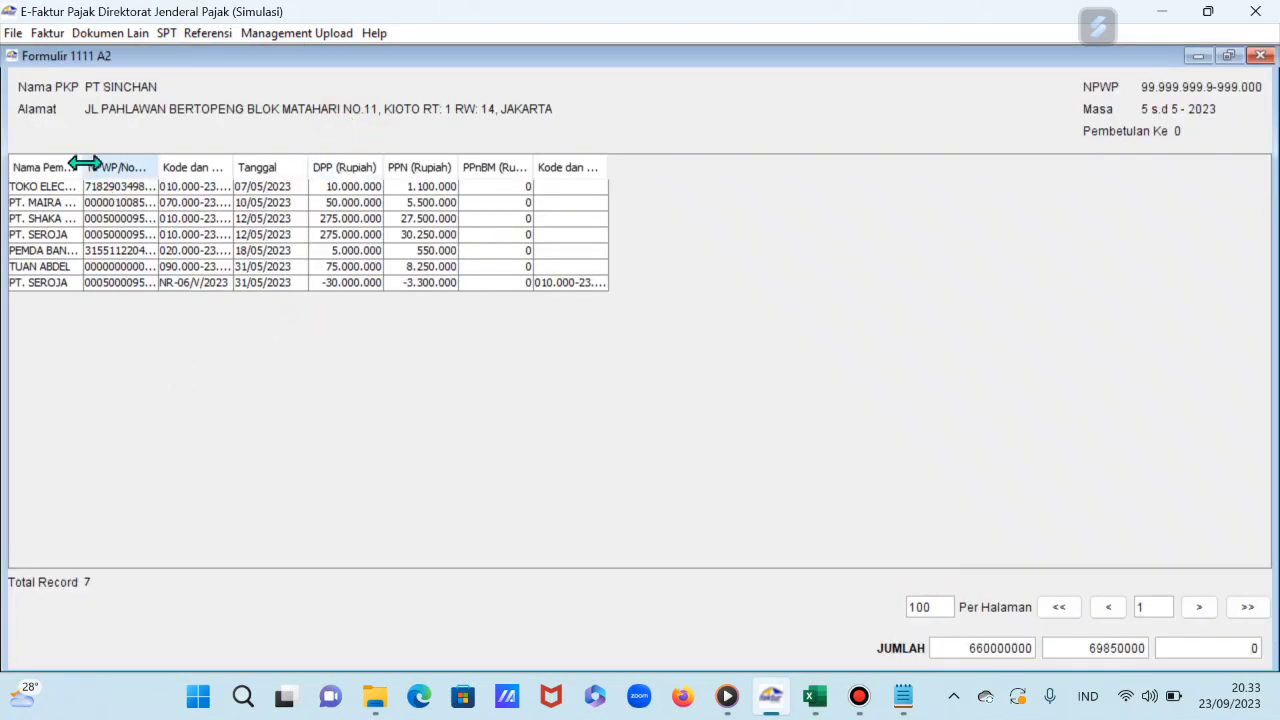
pyautogui.moveTo(81, 165); pyautogui.dragTo(207, 214)
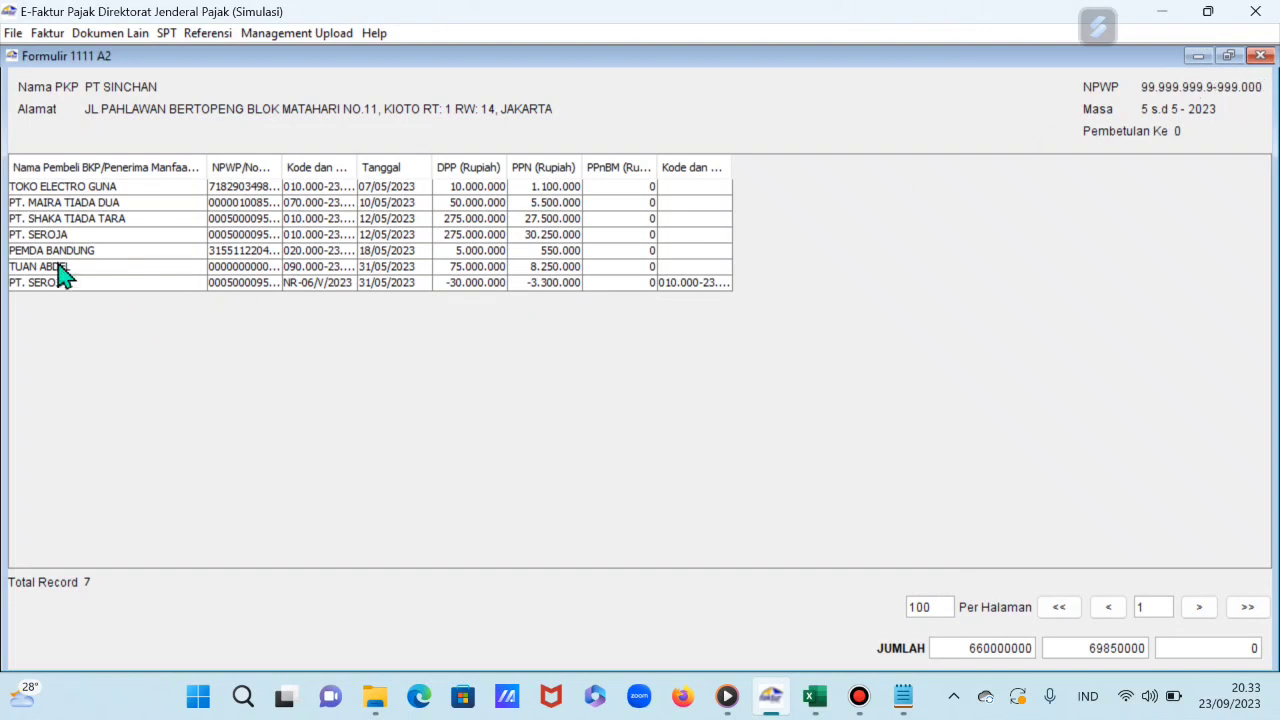
pyautogui.click(1260, 56)
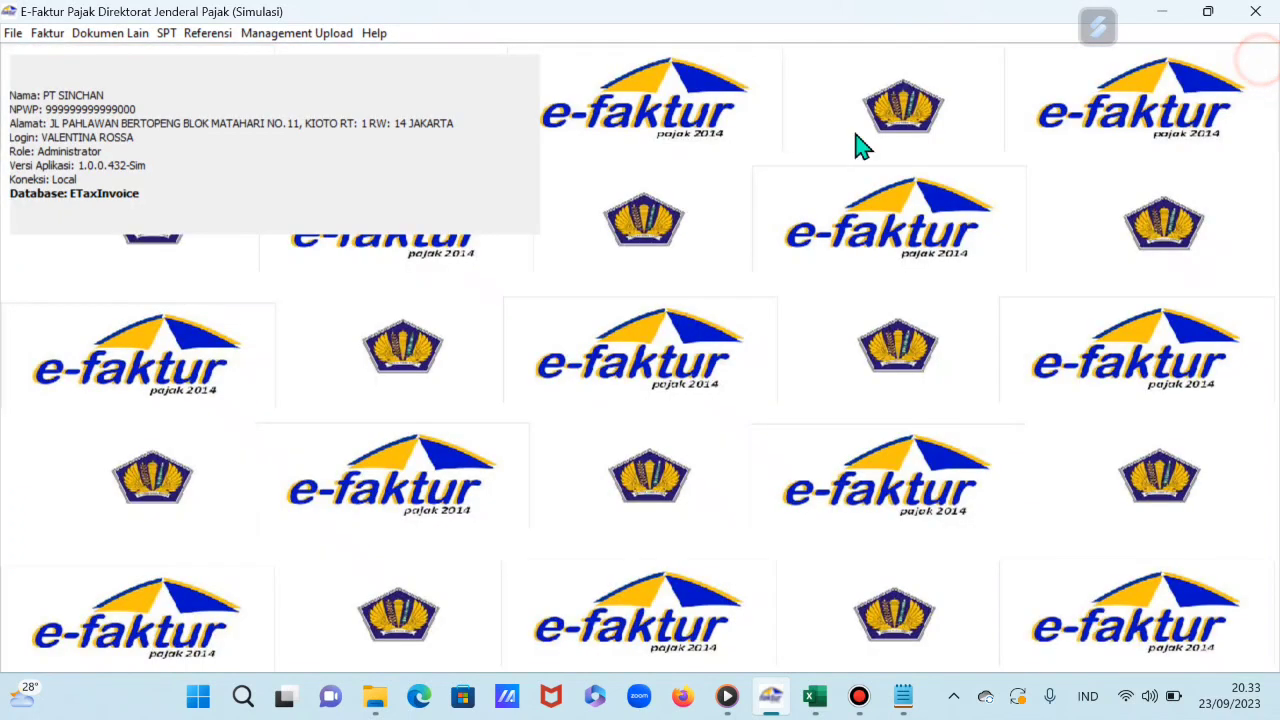
pyautogui.click(166, 38)
pyautogui.moveTo(238, 100)
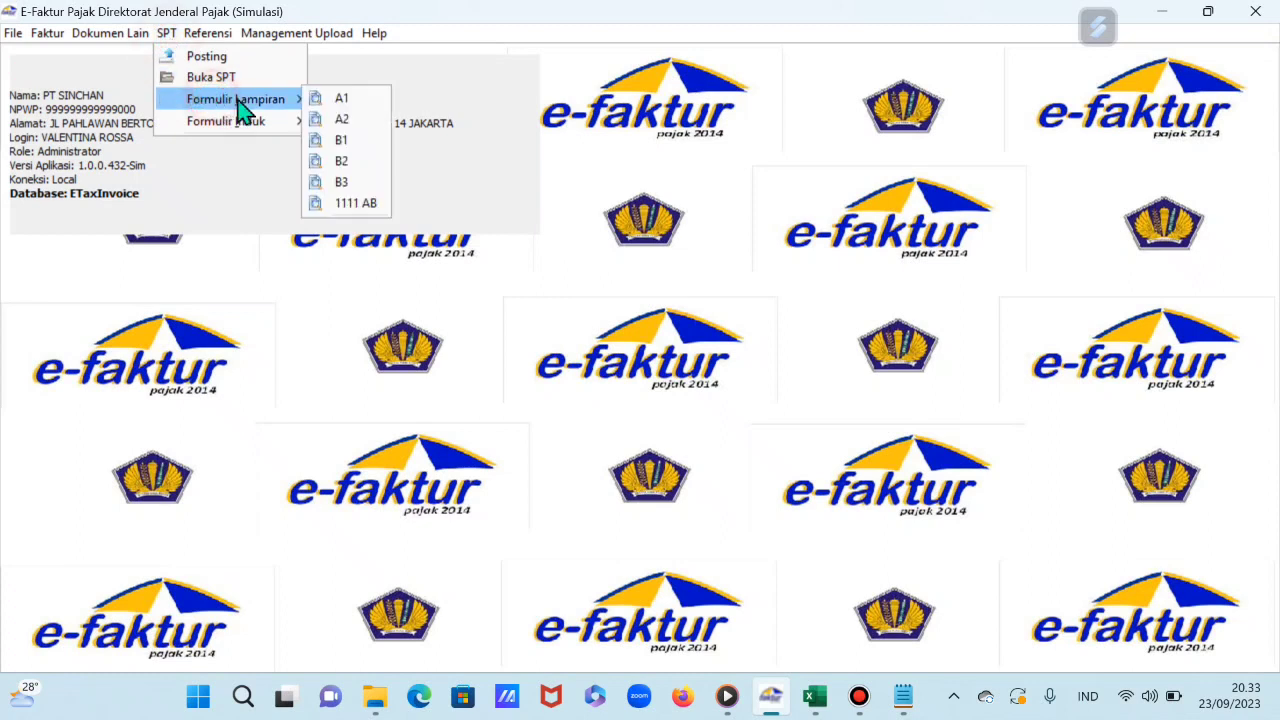
pyautogui.click(341, 141)
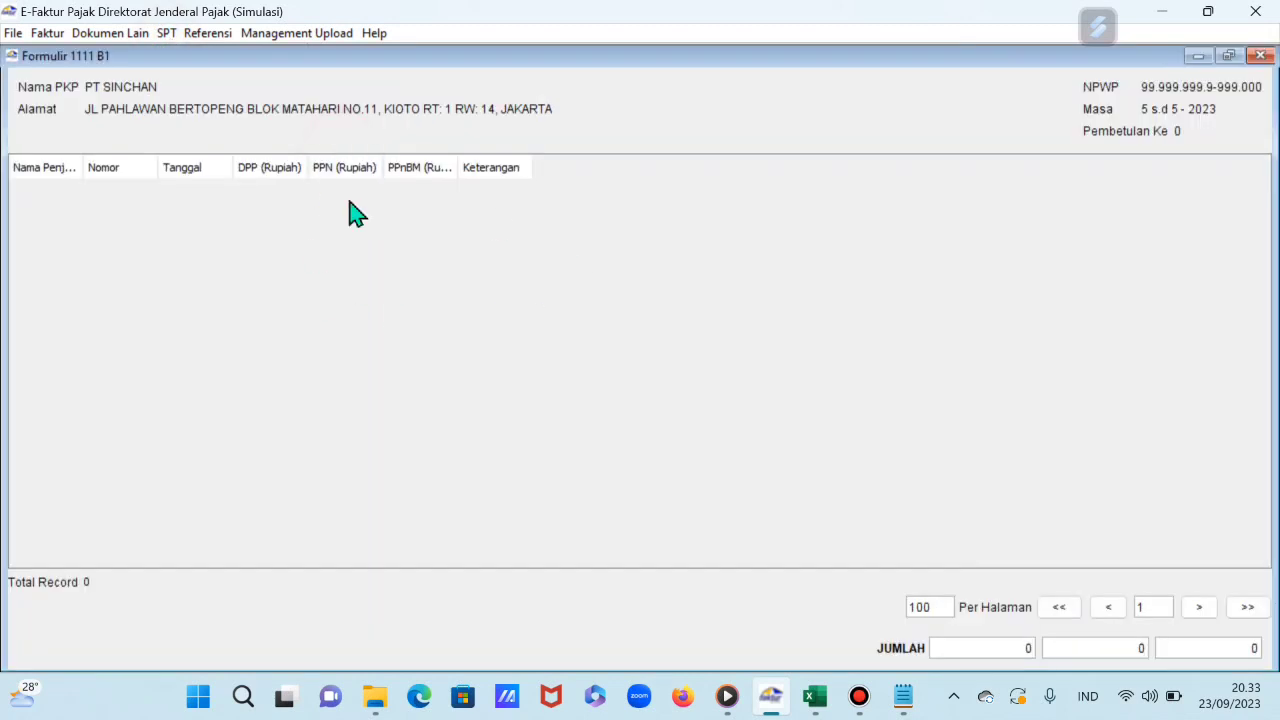
pyautogui.click(1260, 56)
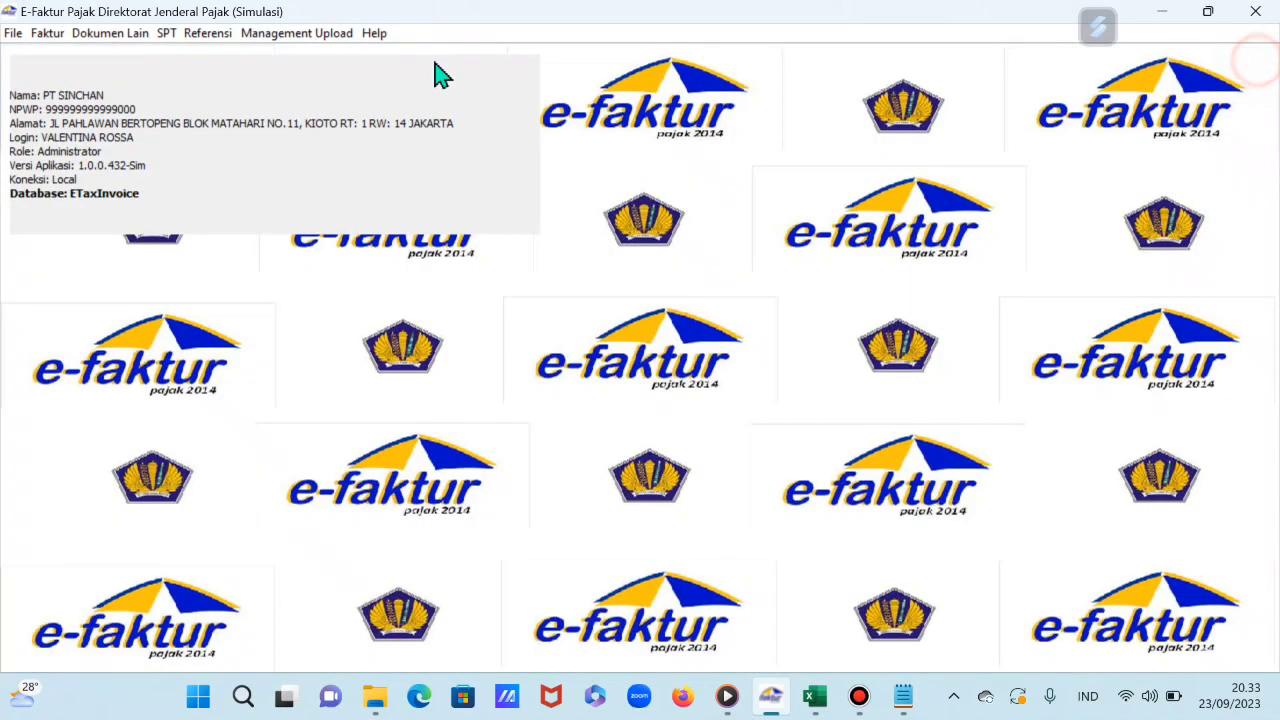
pyautogui.click(166, 36)
pyautogui.moveTo(229, 104)
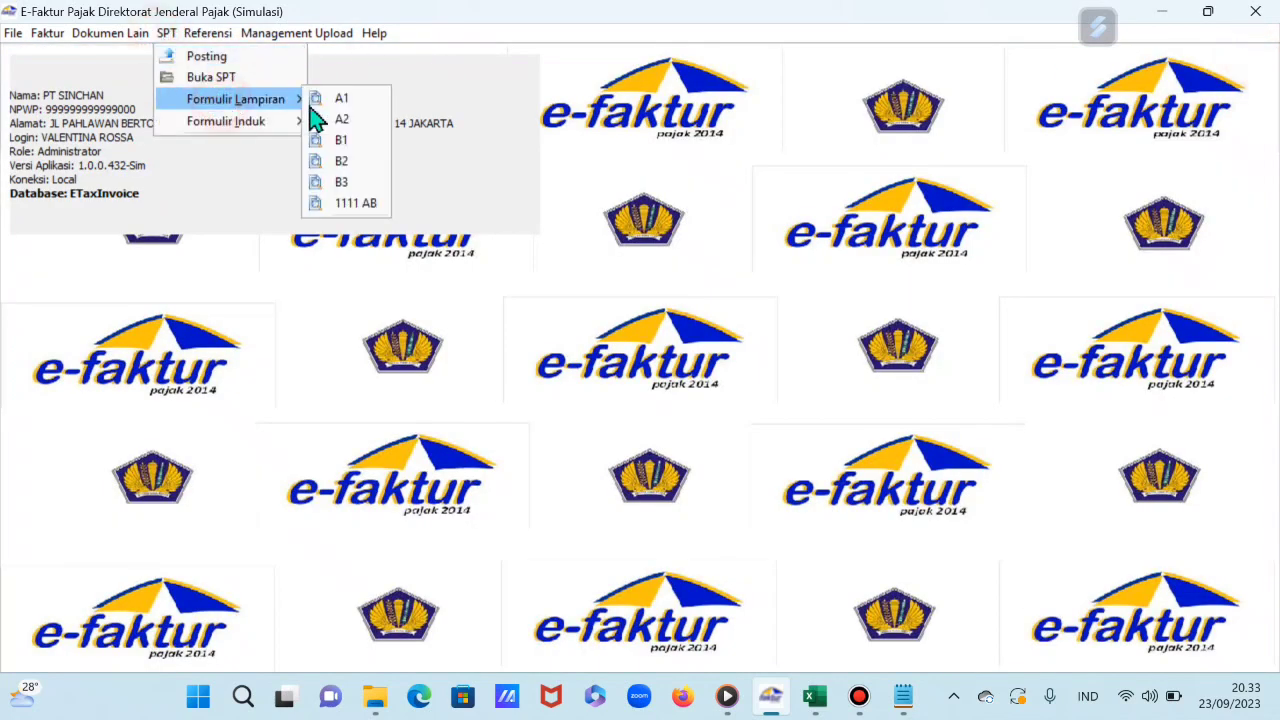
pyautogui.click(344, 162)
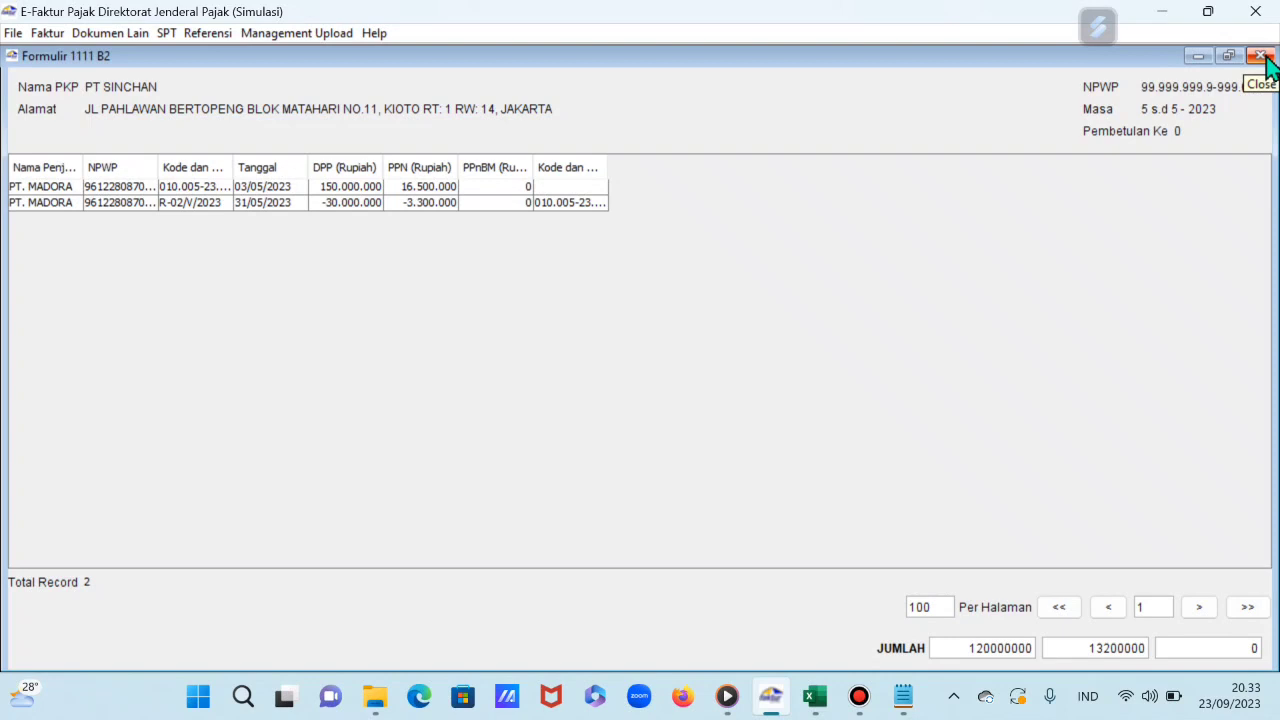
pyautogui.click(1260, 57)
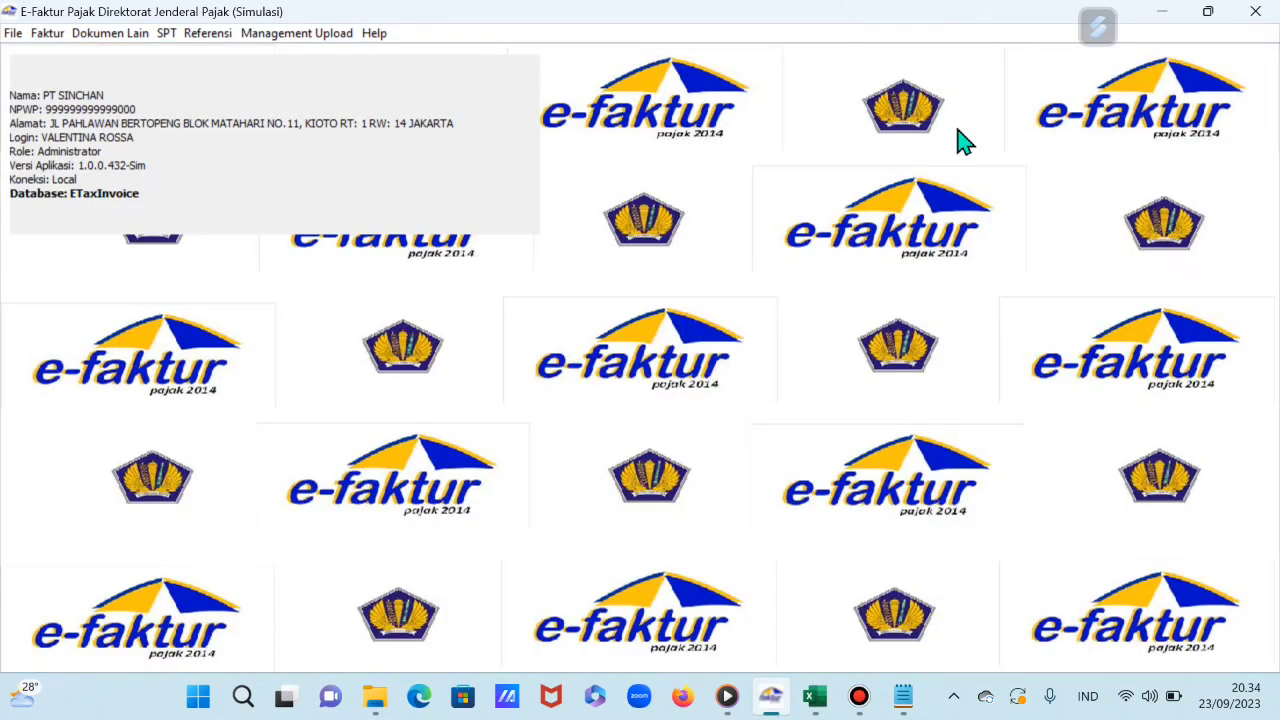
pyautogui.click(166, 42)
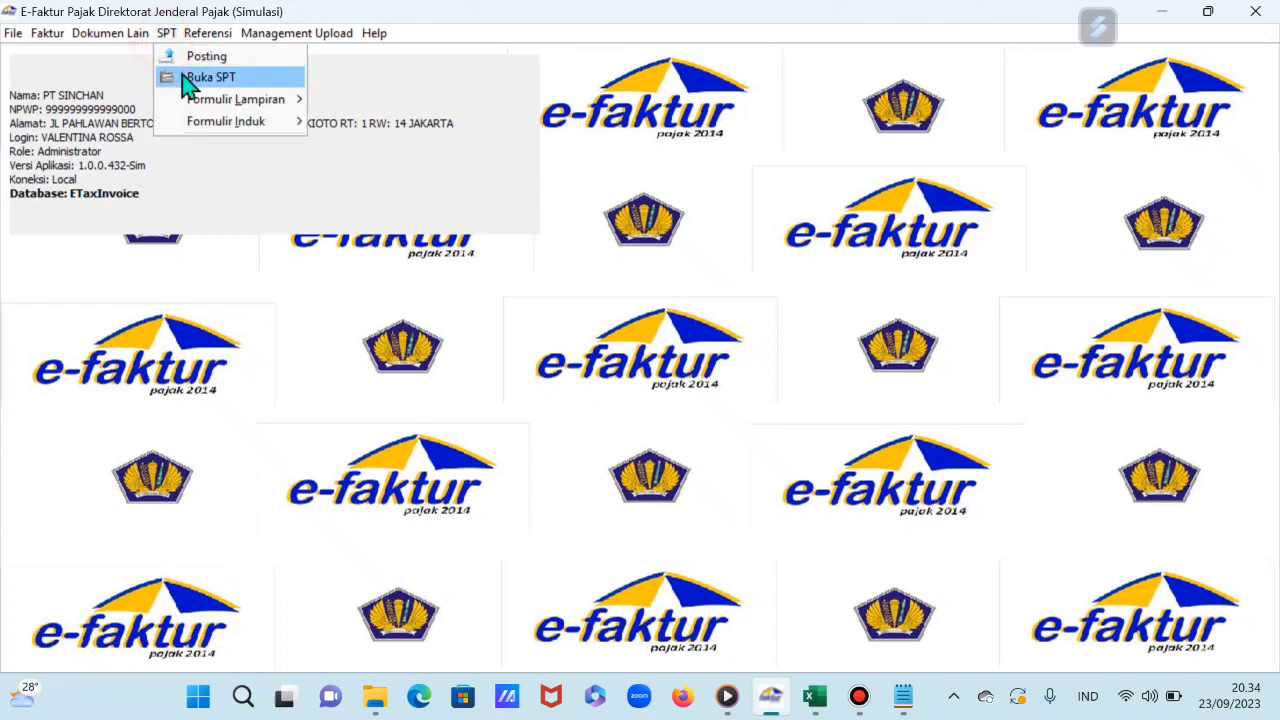
pyautogui.moveTo(197, 104)
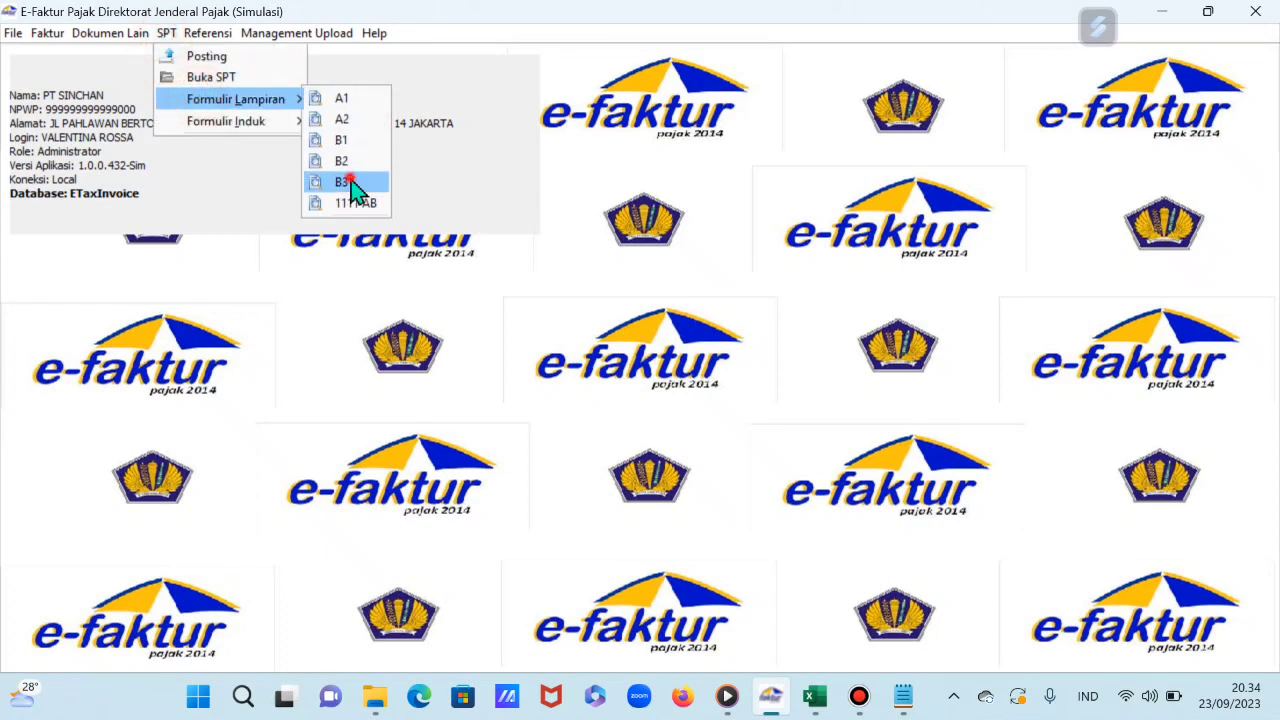
pyautogui.click(344, 181)
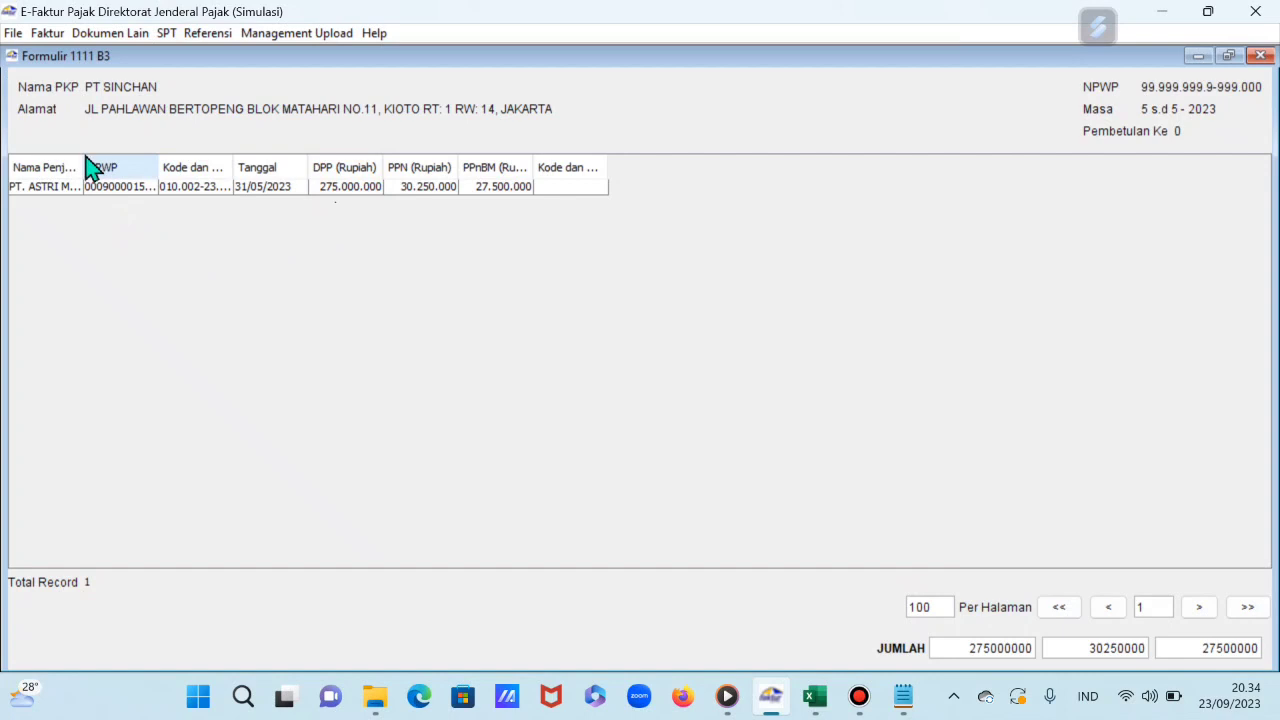
pyautogui.moveTo(84, 157); pyautogui.dragTo(113, 155)
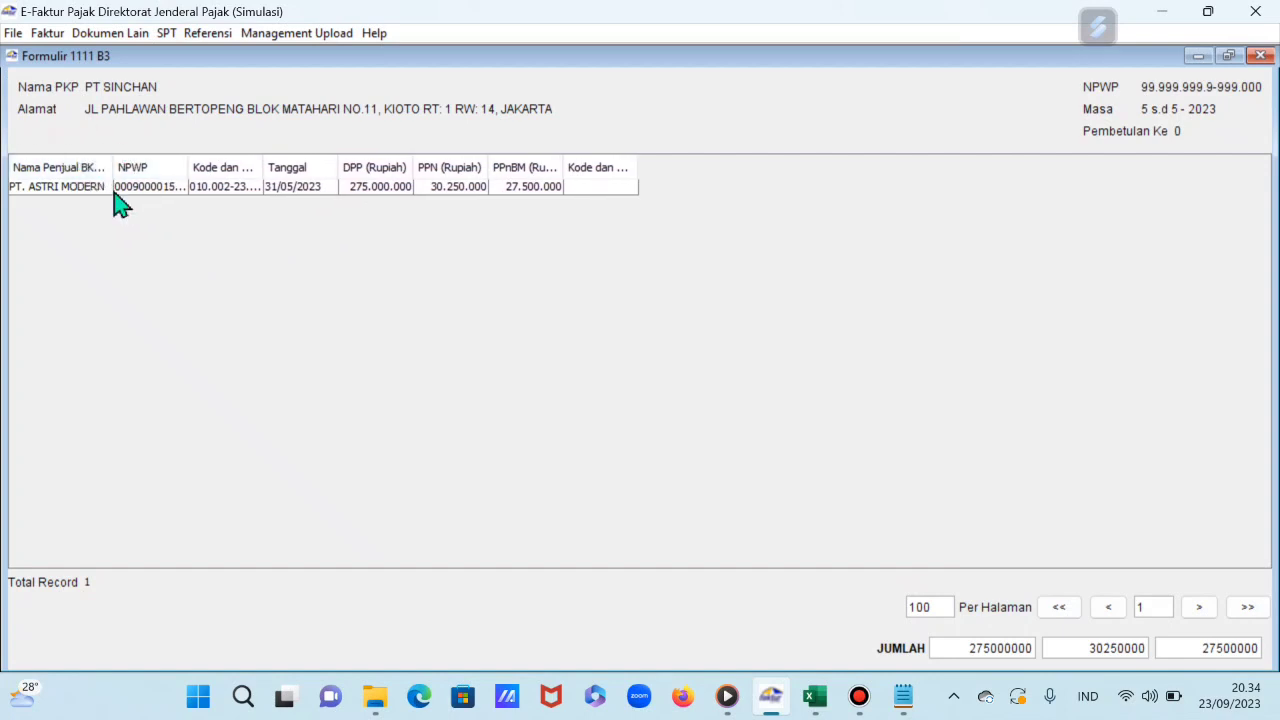
pyautogui.moveTo(115, 167)
pyautogui.mouseDown()
pyautogui.moveTo(171, 170)
pyautogui.moveTo(131, 168)
pyautogui.mouseUp()
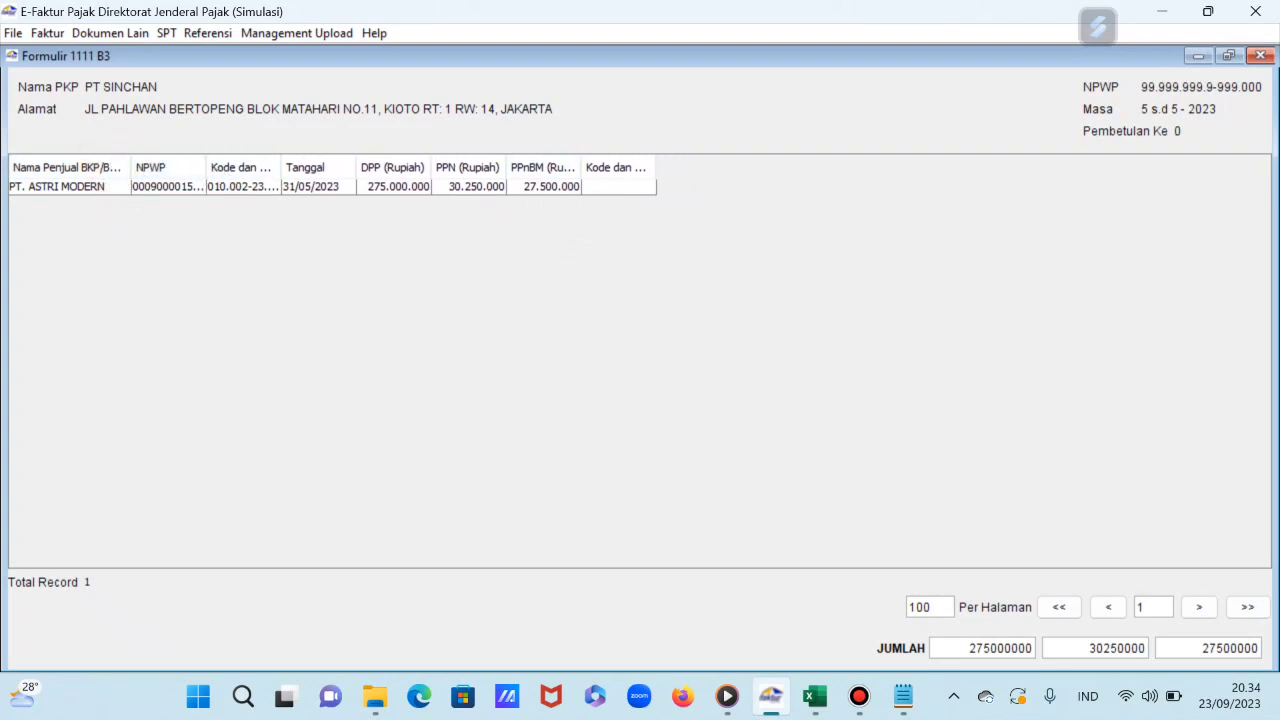
pyautogui.click(1260, 55)
pyautogui.click(170, 33)
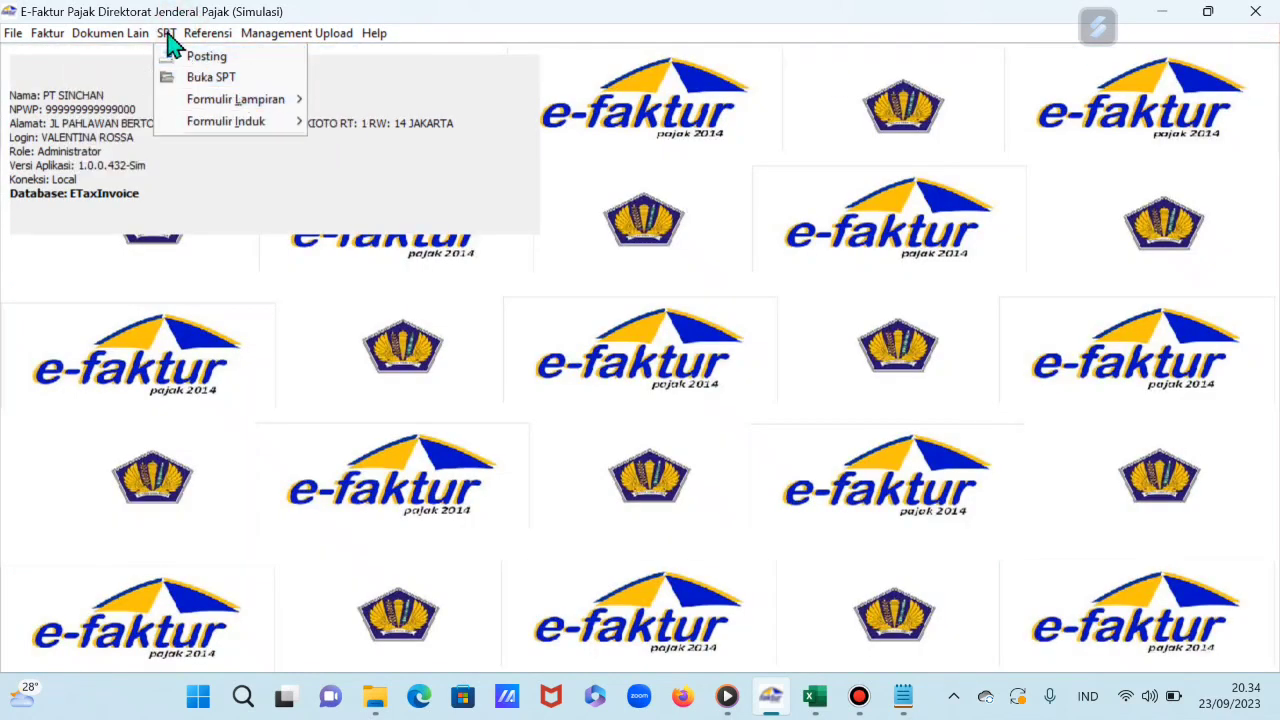
pyautogui.moveTo(220, 99)
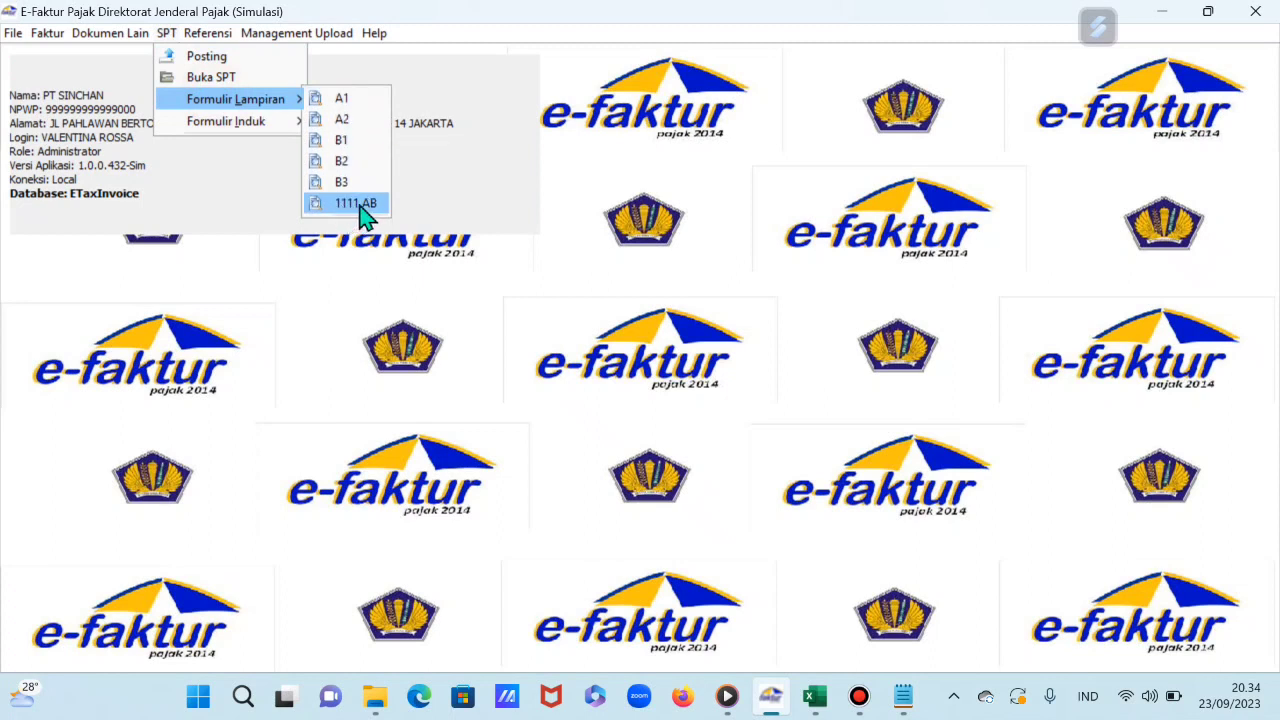
# Step: Open the Formulir 1111 AB Bagian I recap and bring the case-study workbook alongside it
pyautogui.click(360, 205)
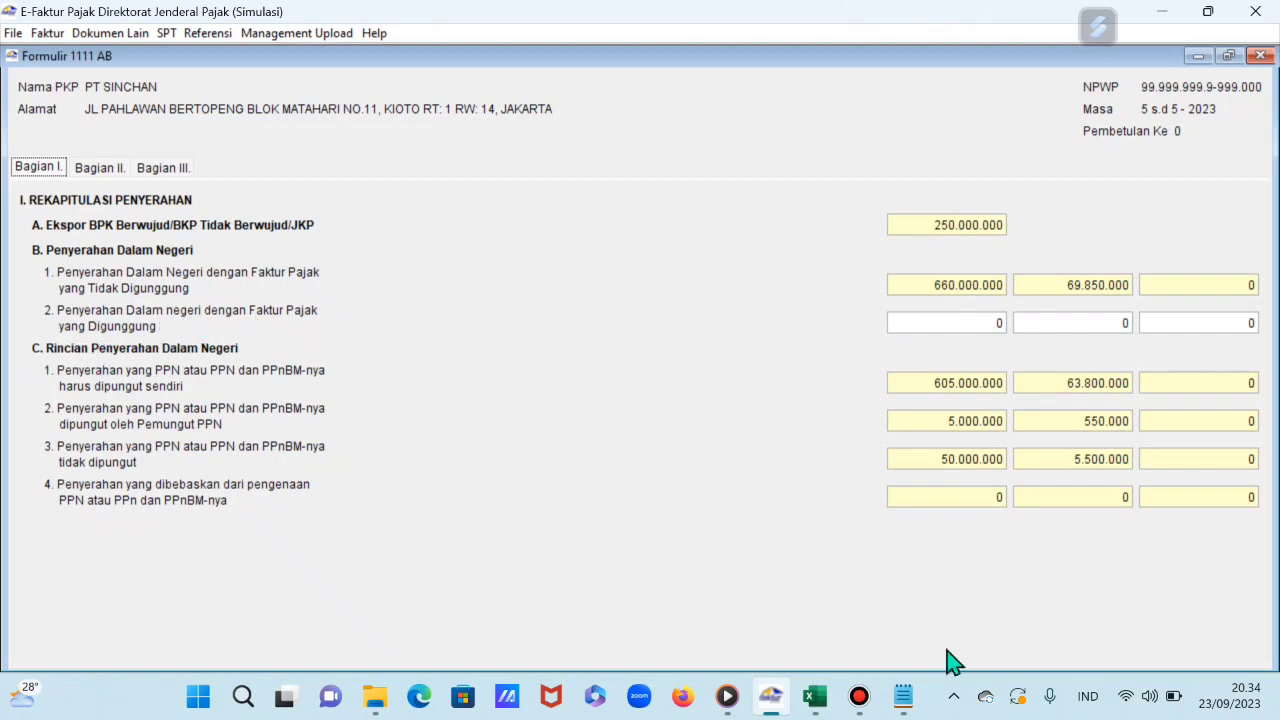
pyautogui.click(815, 702)
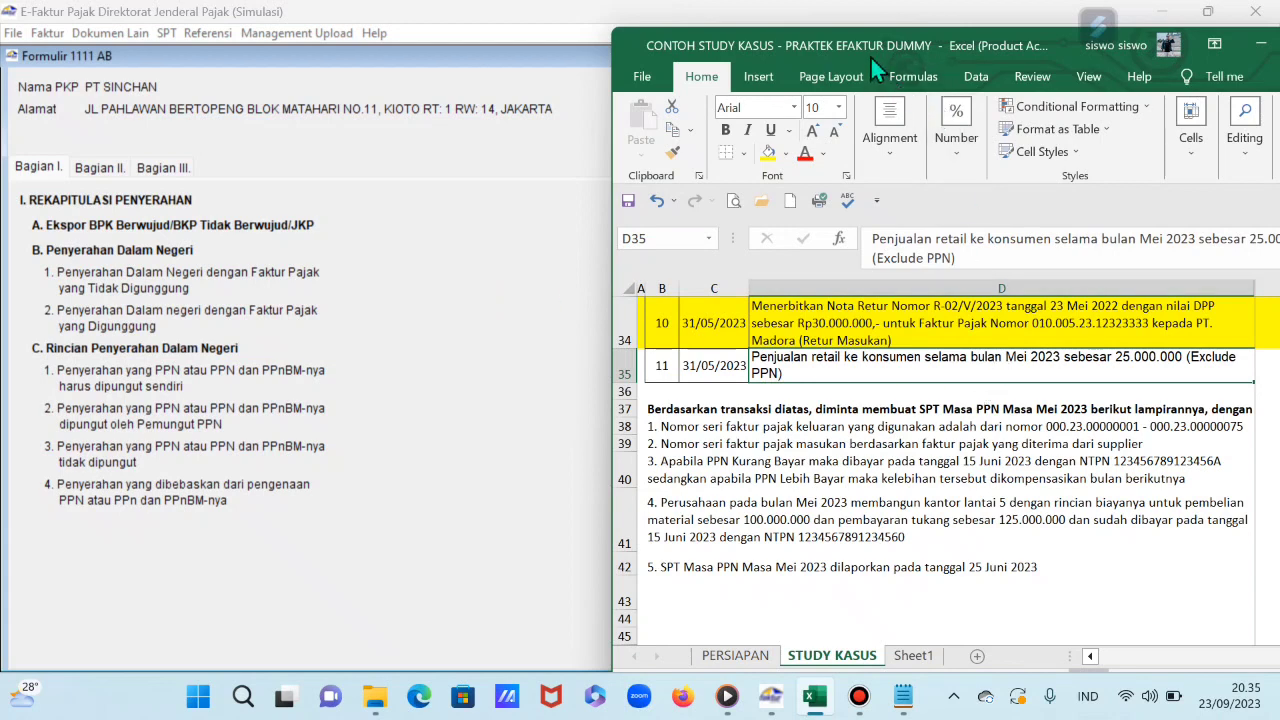
# Step: Move the spreadsheet off the form and enter 25000000 as the B.2 digunggung DPP
pyautogui.moveTo(856, 53); pyautogui.dragTo(154, 102)
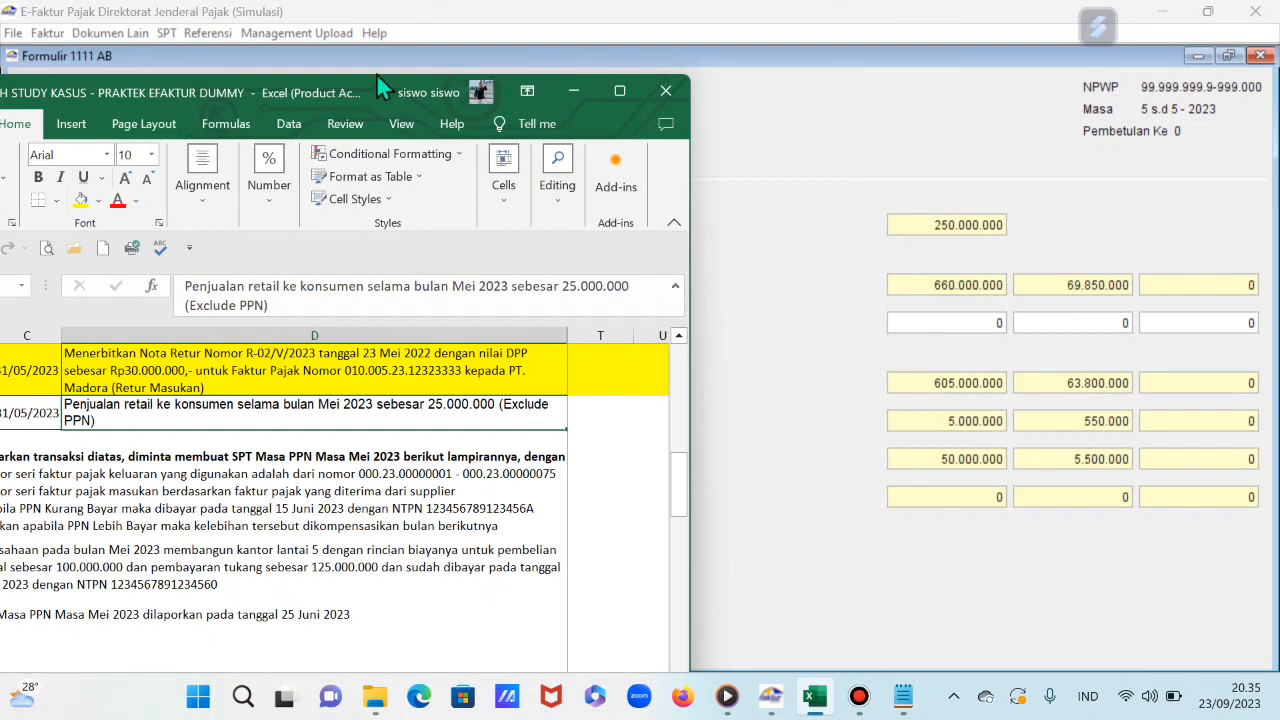
pyautogui.moveTo(376, 81); pyautogui.dragTo(523, 460)
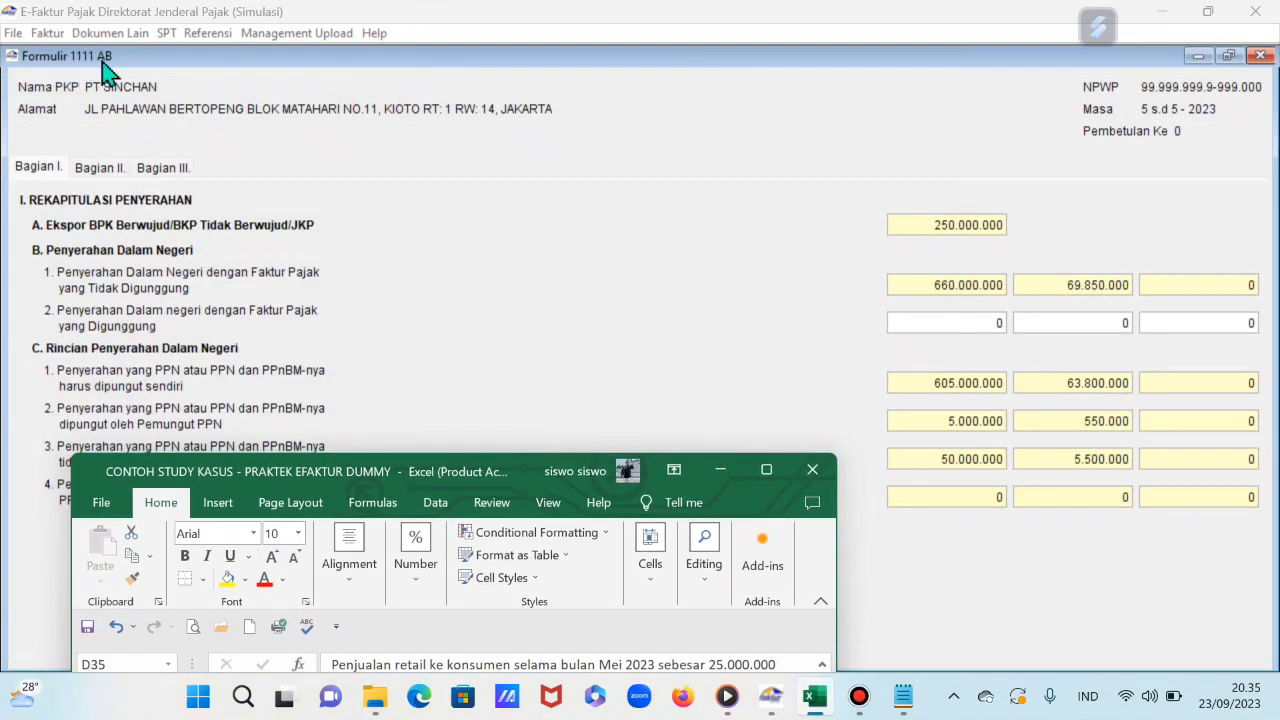
pyautogui.moveTo(498, 480); pyautogui.dragTo(500, 216)
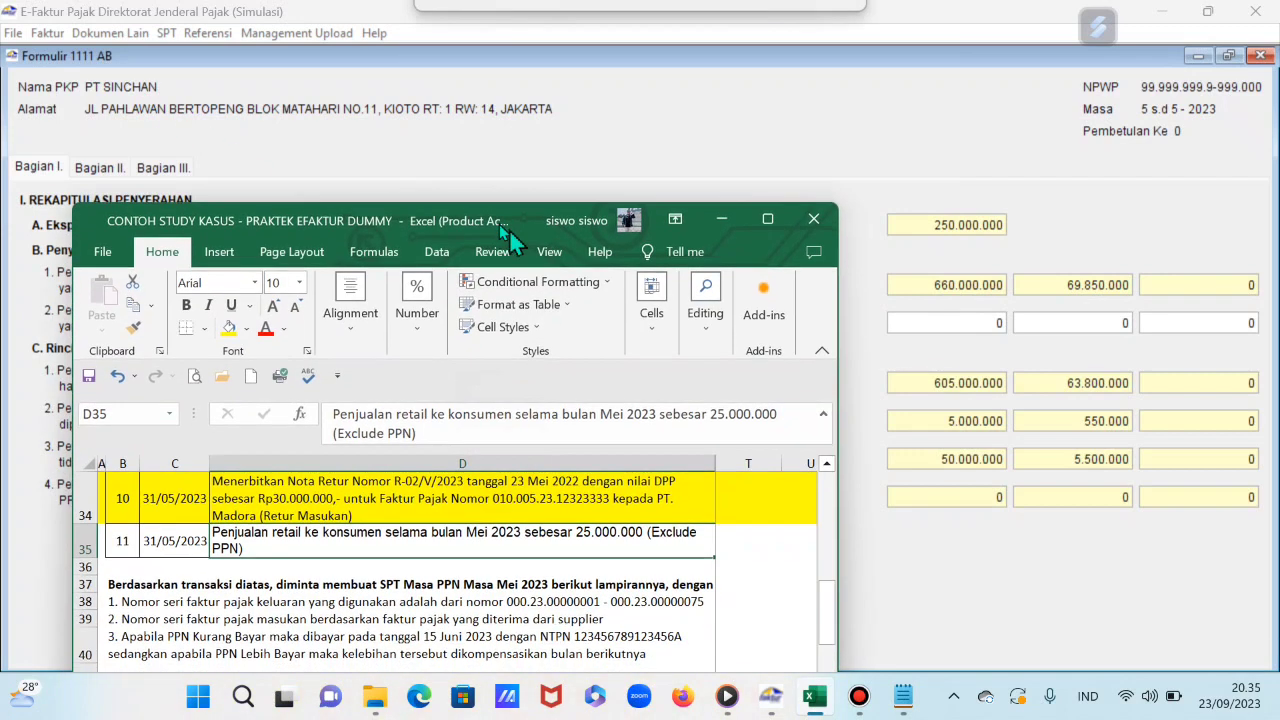
pyautogui.click(975, 323)
pyautogui.press('BackSpace')
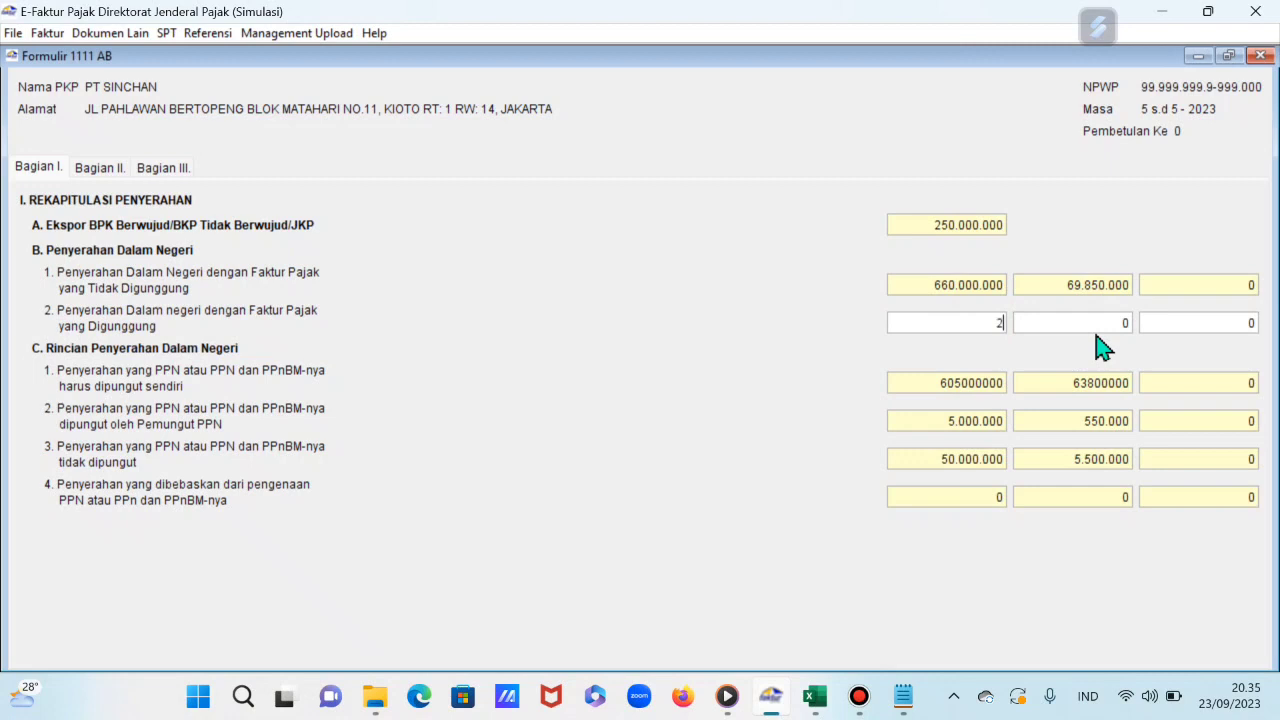
pyautogui.write('25000000')
# Step: In Excel, set T27 to 25000000 and T30 to 11% to compute the 2750000 PPN
pyautogui.click(815, 696)
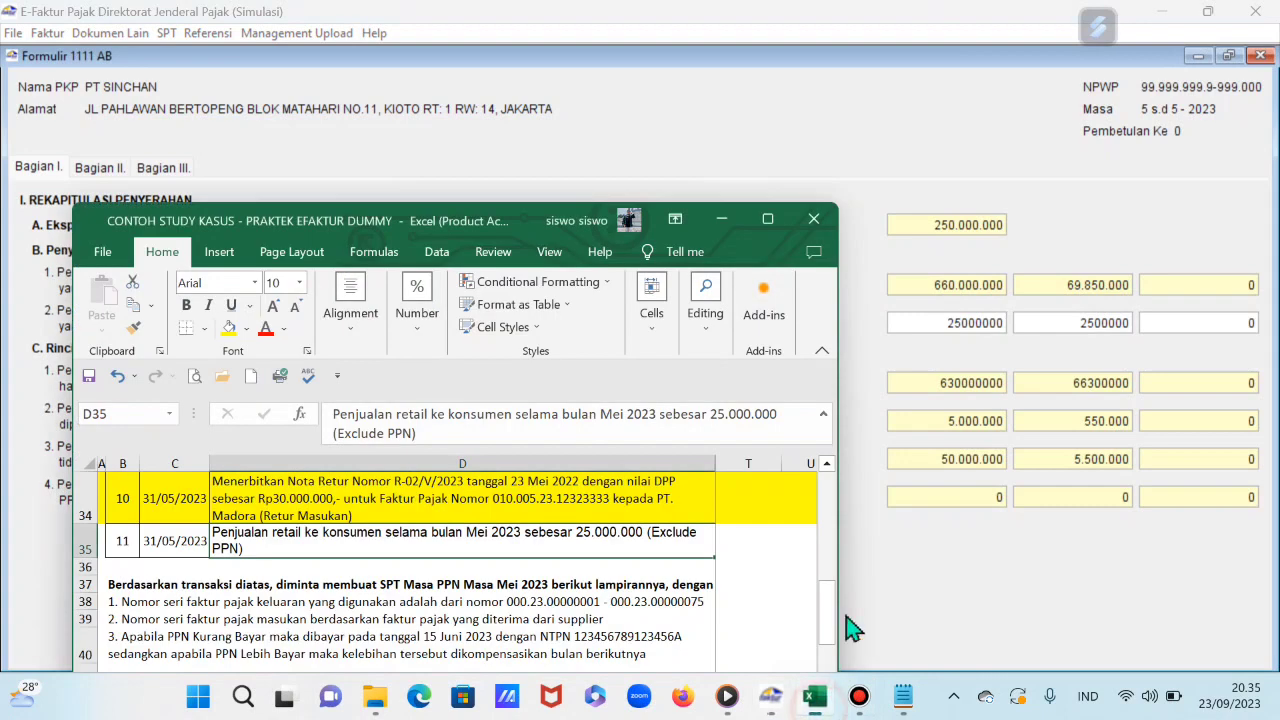
pyautogui.scroll(3, 760, 540)
pyautogui.click(754, 520)
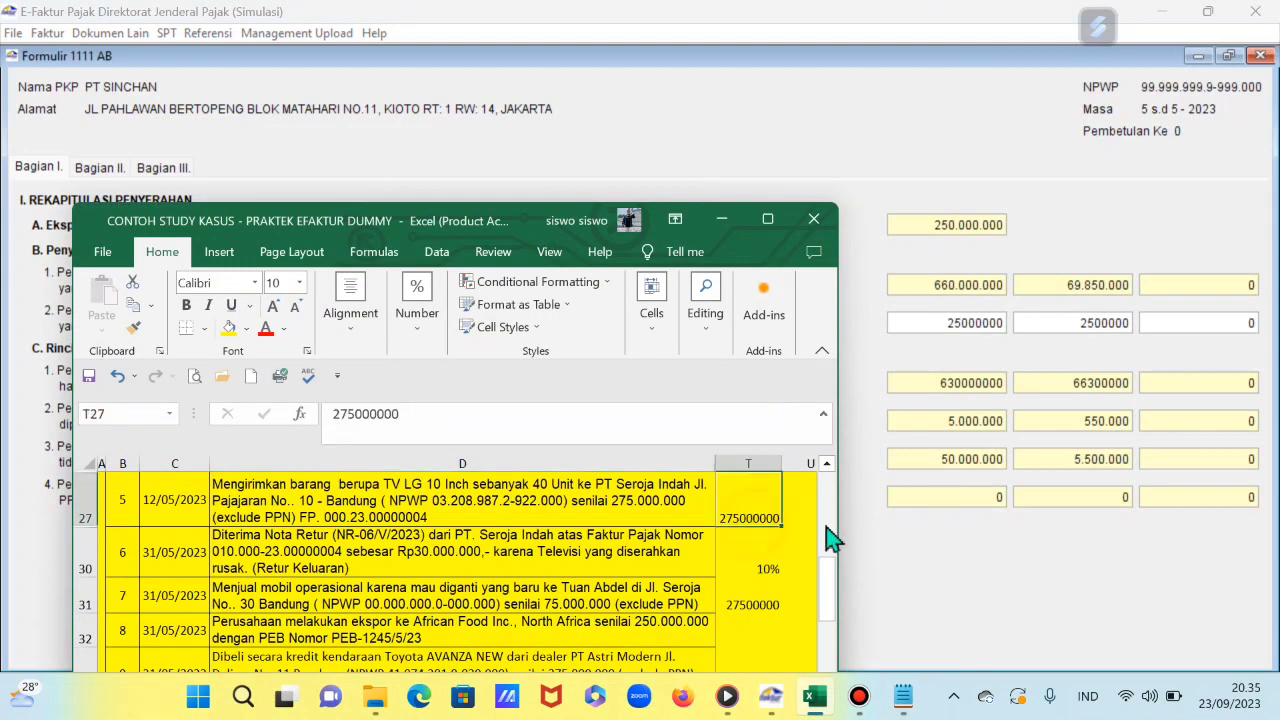
pyautogui.write('25')
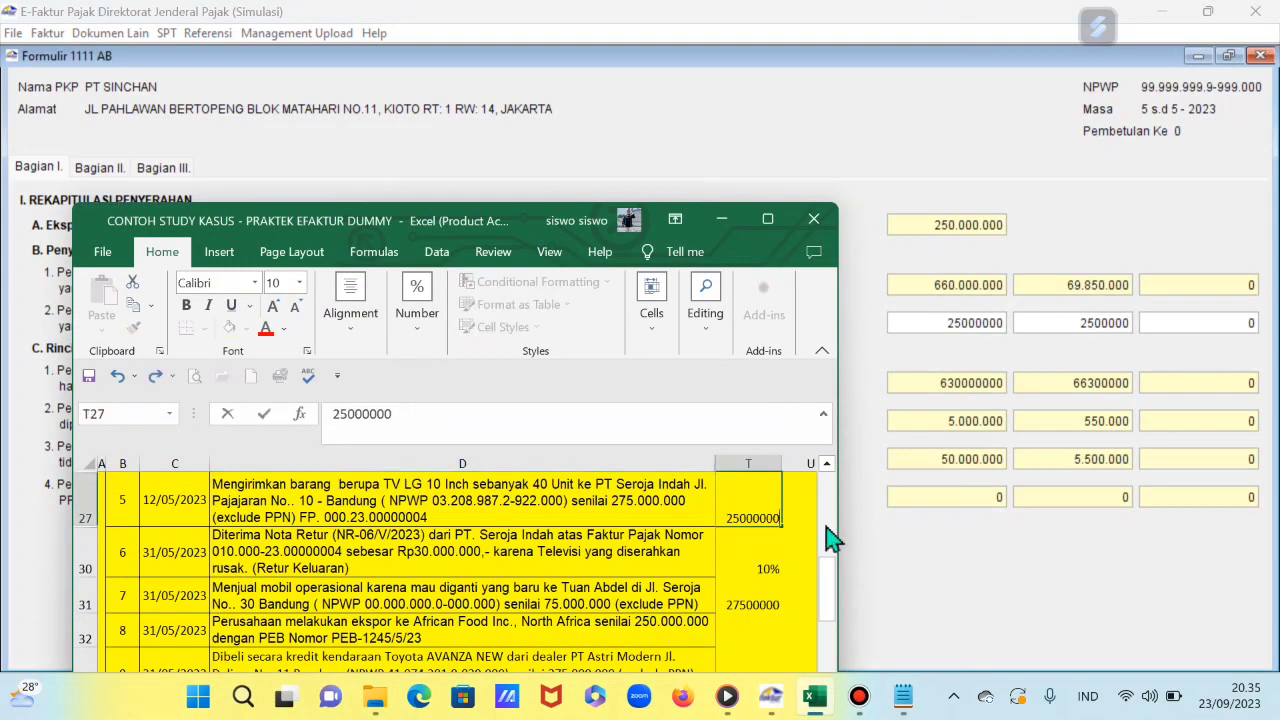
pyautogui.press('Return')
pyautogui.write('11%')
pyautogui.press('Return')
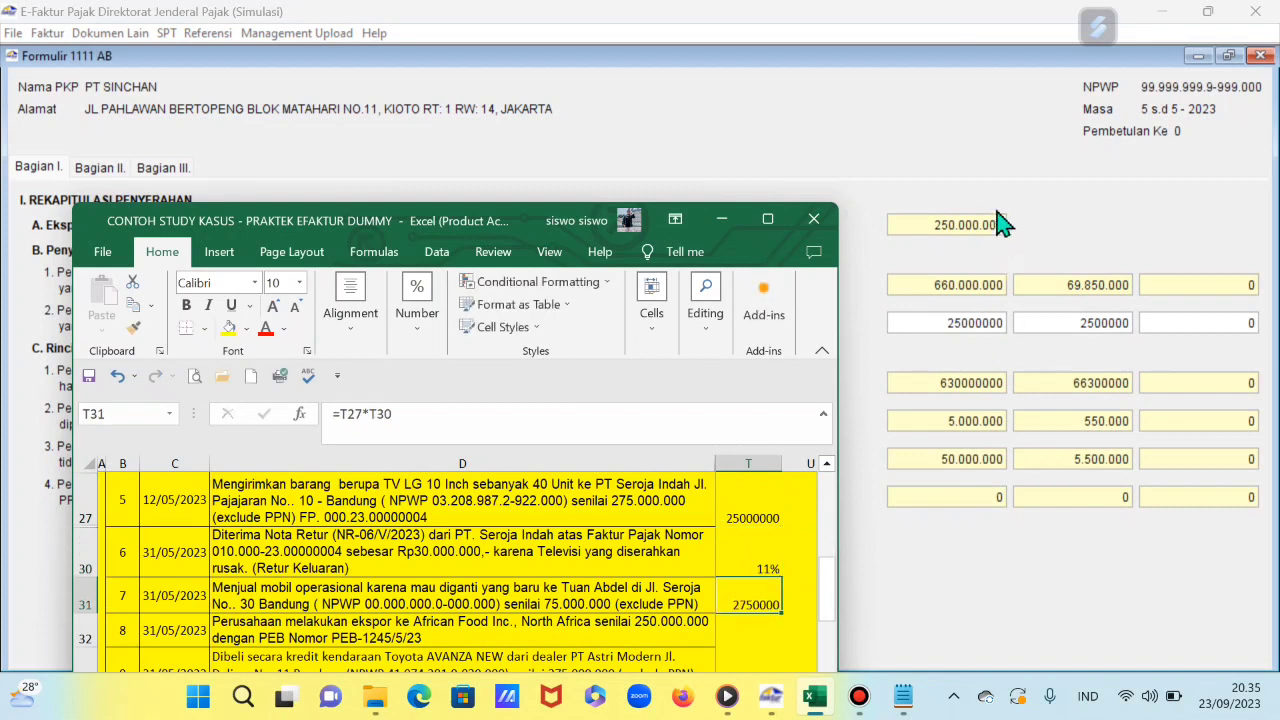
pyautogui.click(1088, 323)
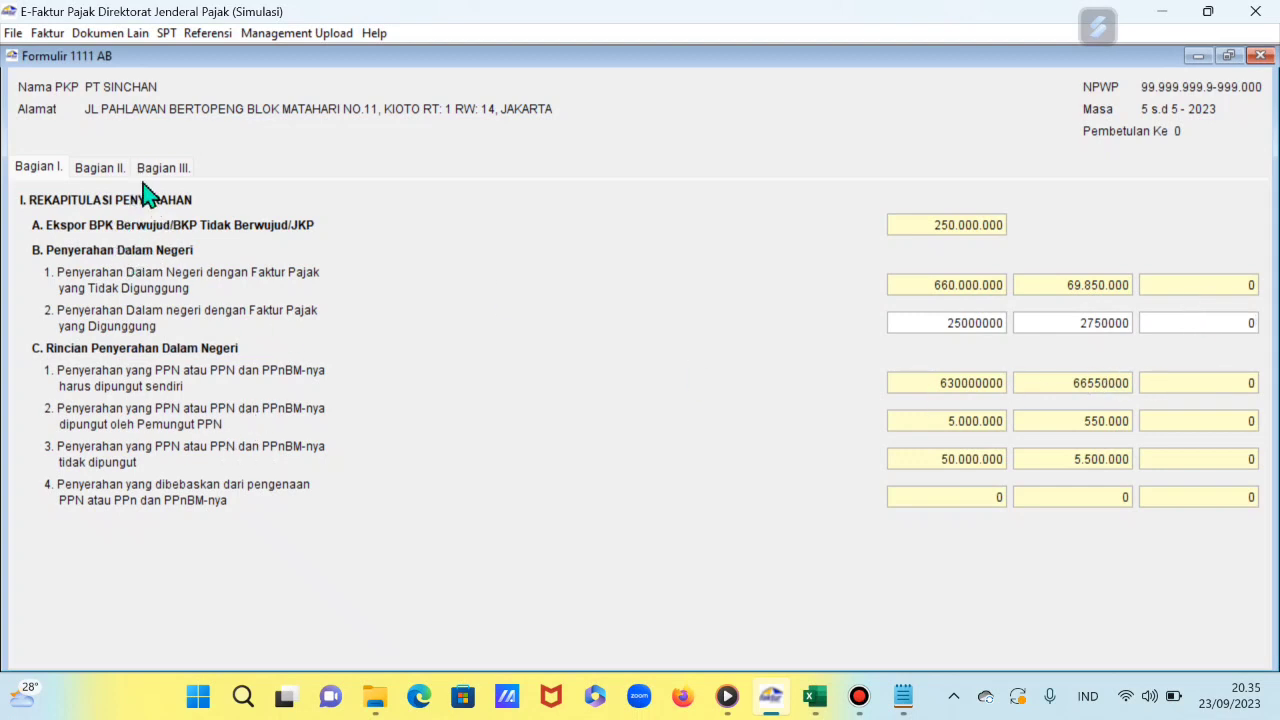
# Step: Review Bagian II and III, then save Formulir 1111 AB and close it
pyautogui.click(98, 170)
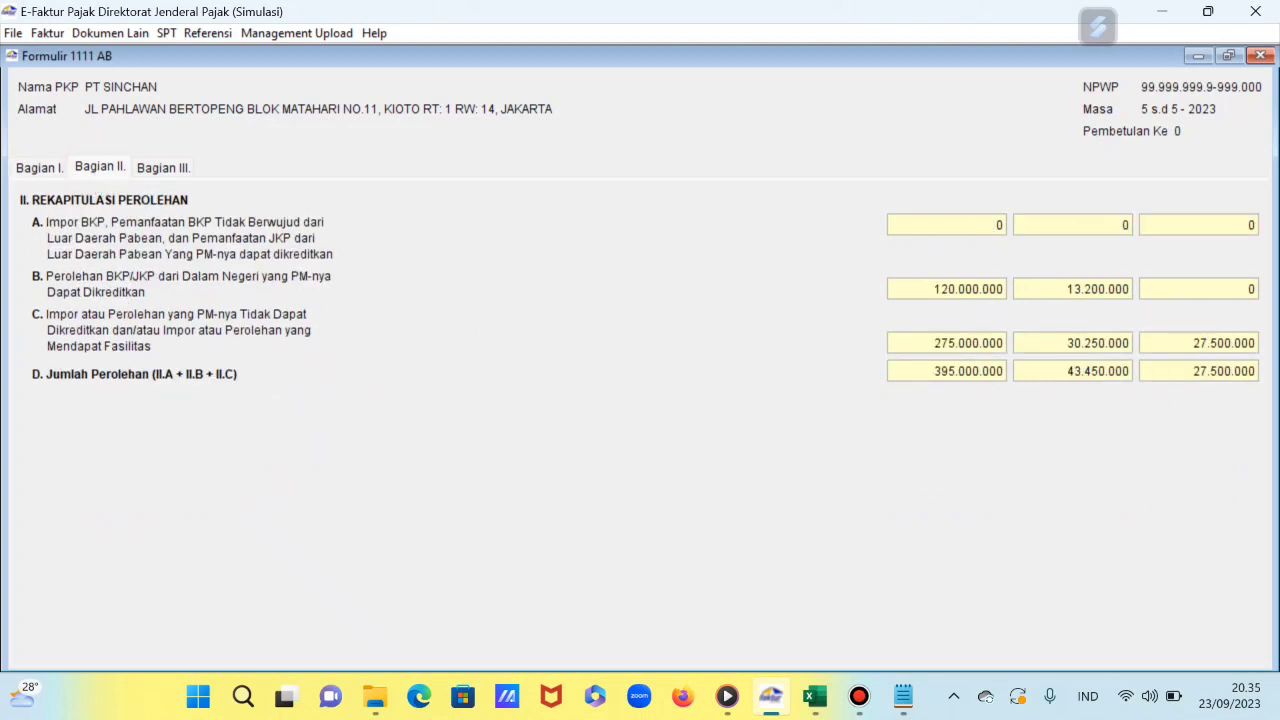
pyautogui.click(160, 172)
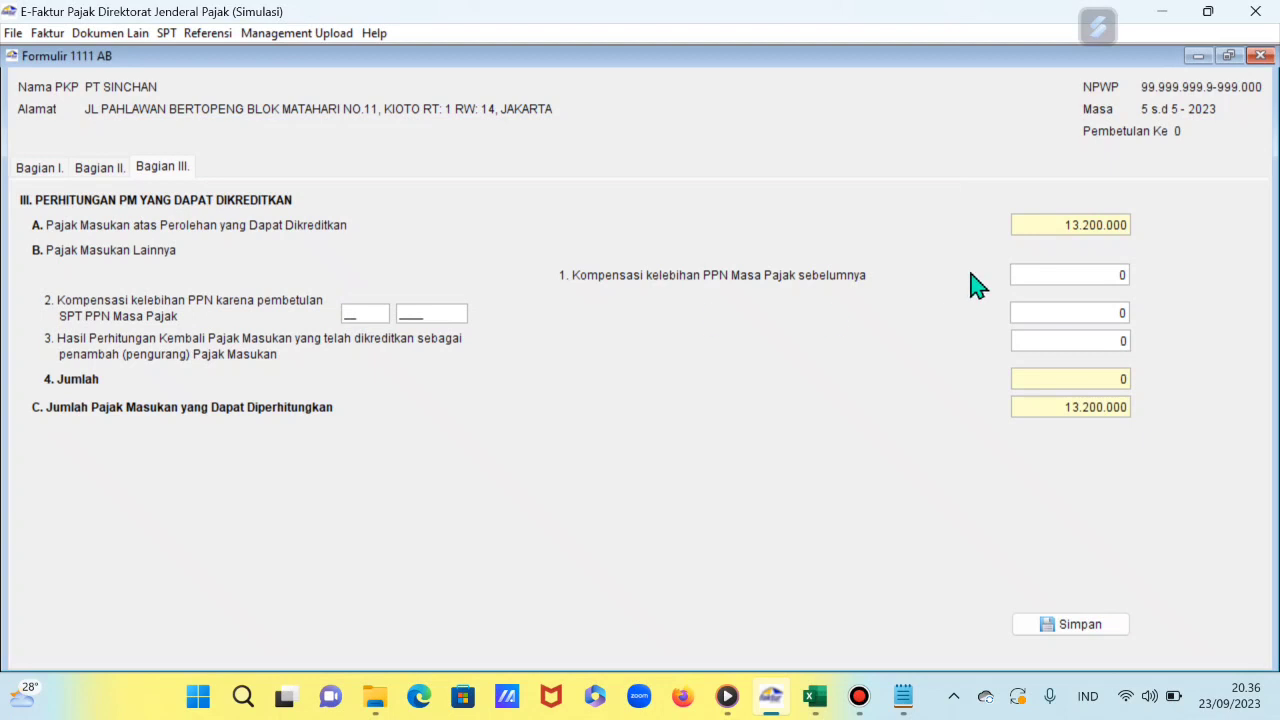
pyautogui.click(1098, 628)
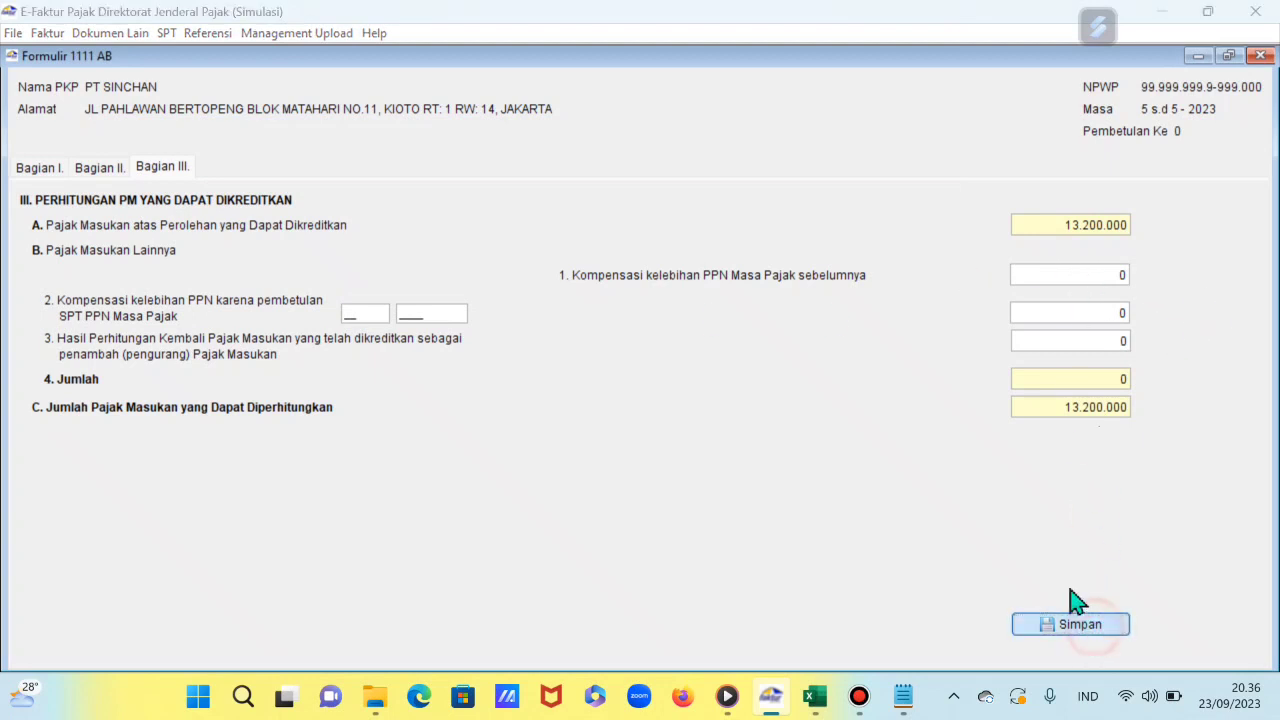
pyautogui.click(652, 390)
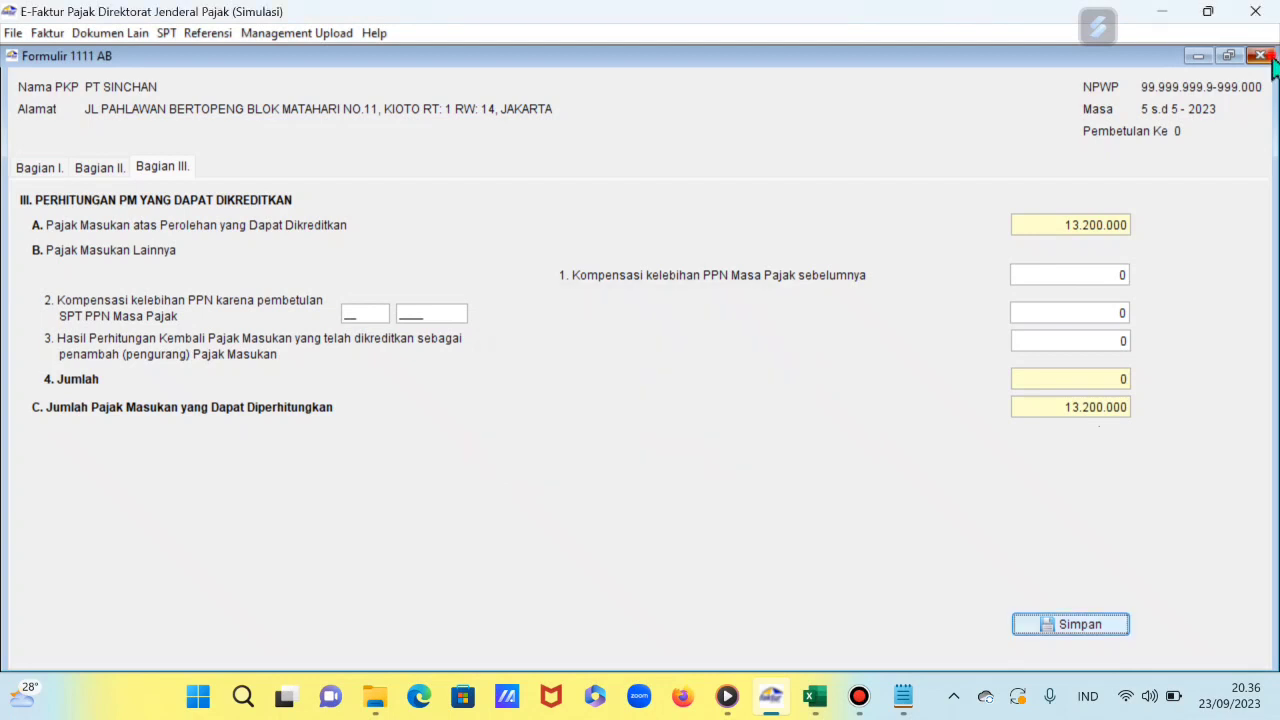
pyautogui.click(1268, 57)
pyautogui.click(166, 33)
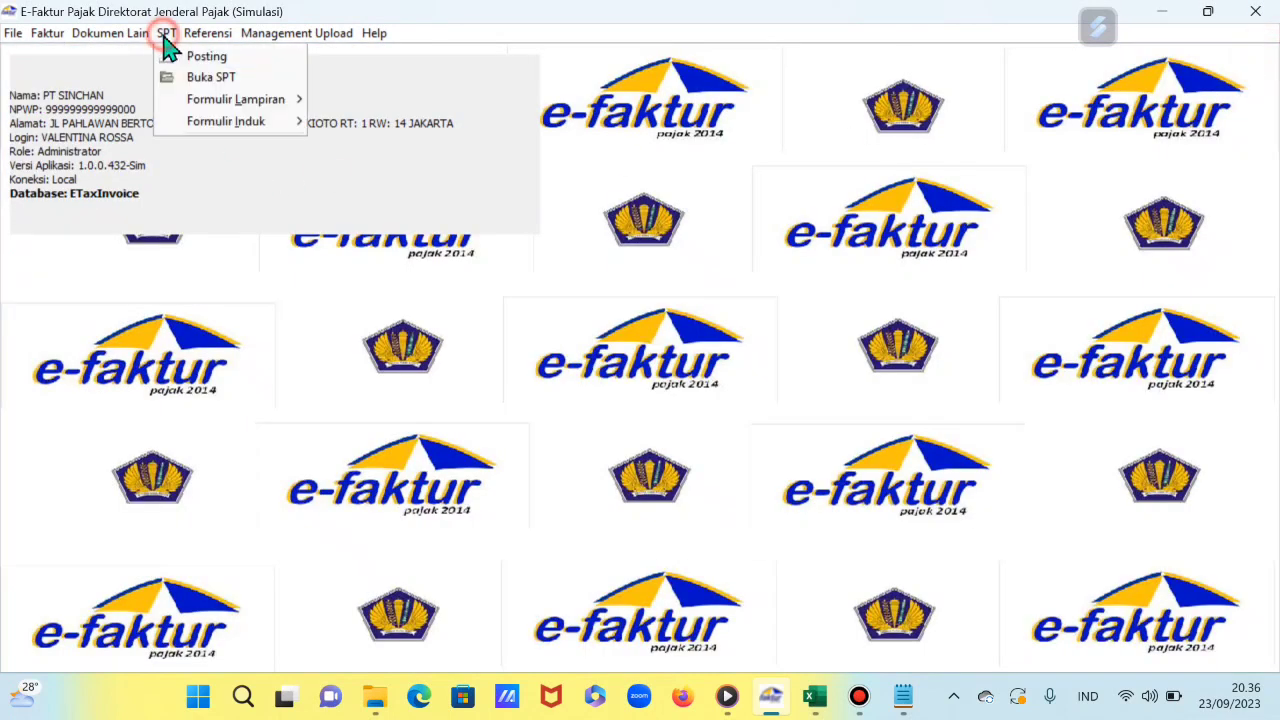
pyautogui.moveTo(213, 108)
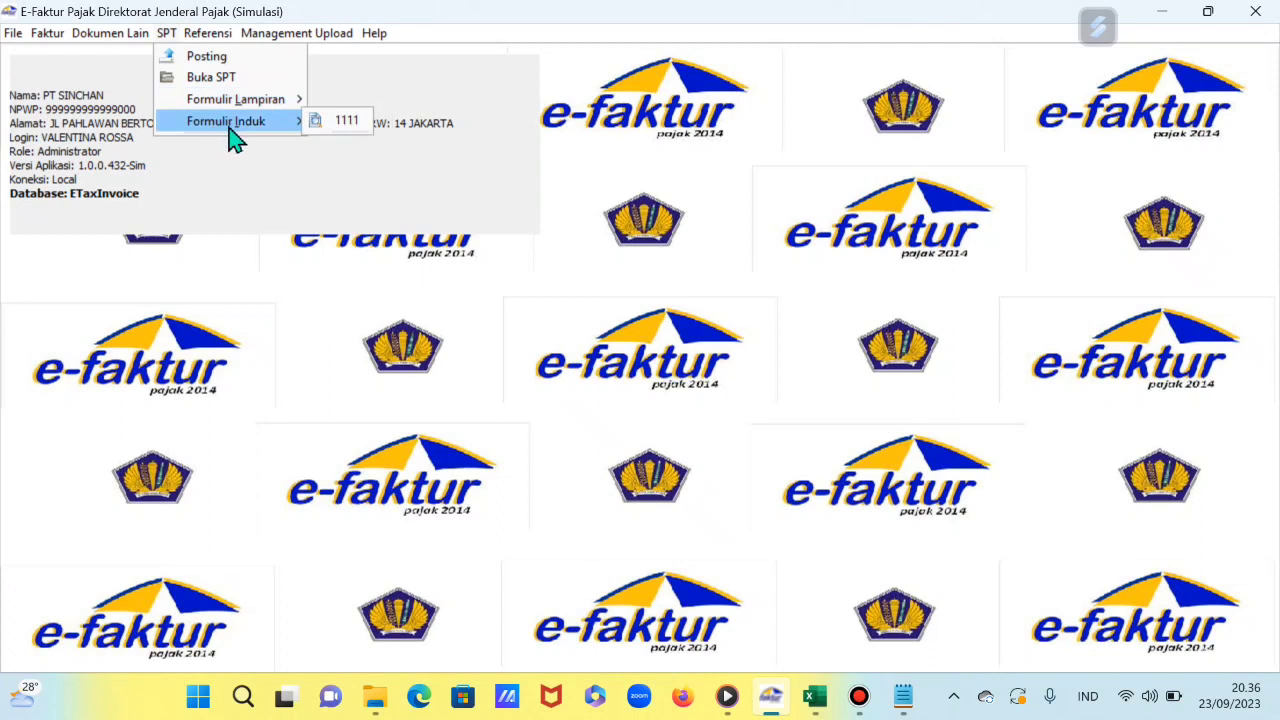
# Step: Open SPT Masa PPN Formulir 1111 and view Bagian II's 53.350.000 PPN kurang bayar
pyautogui.click(345, 122)
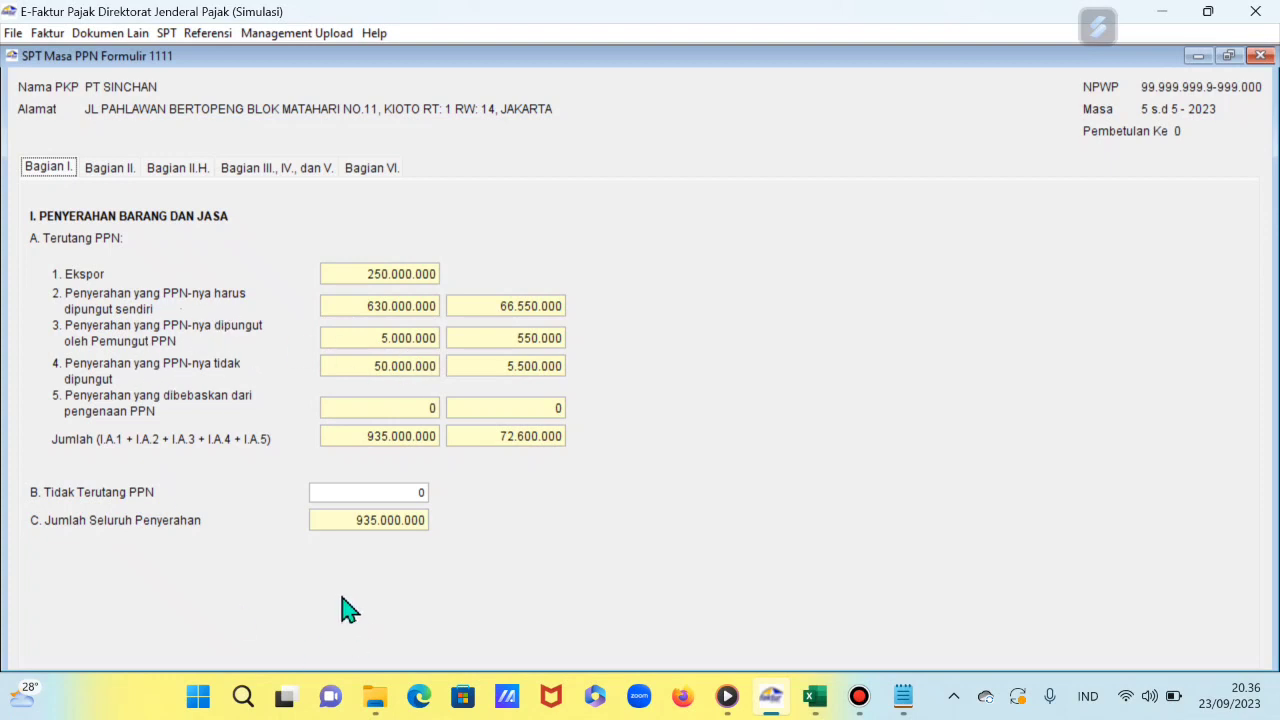
pyautogui.click(128, 176)
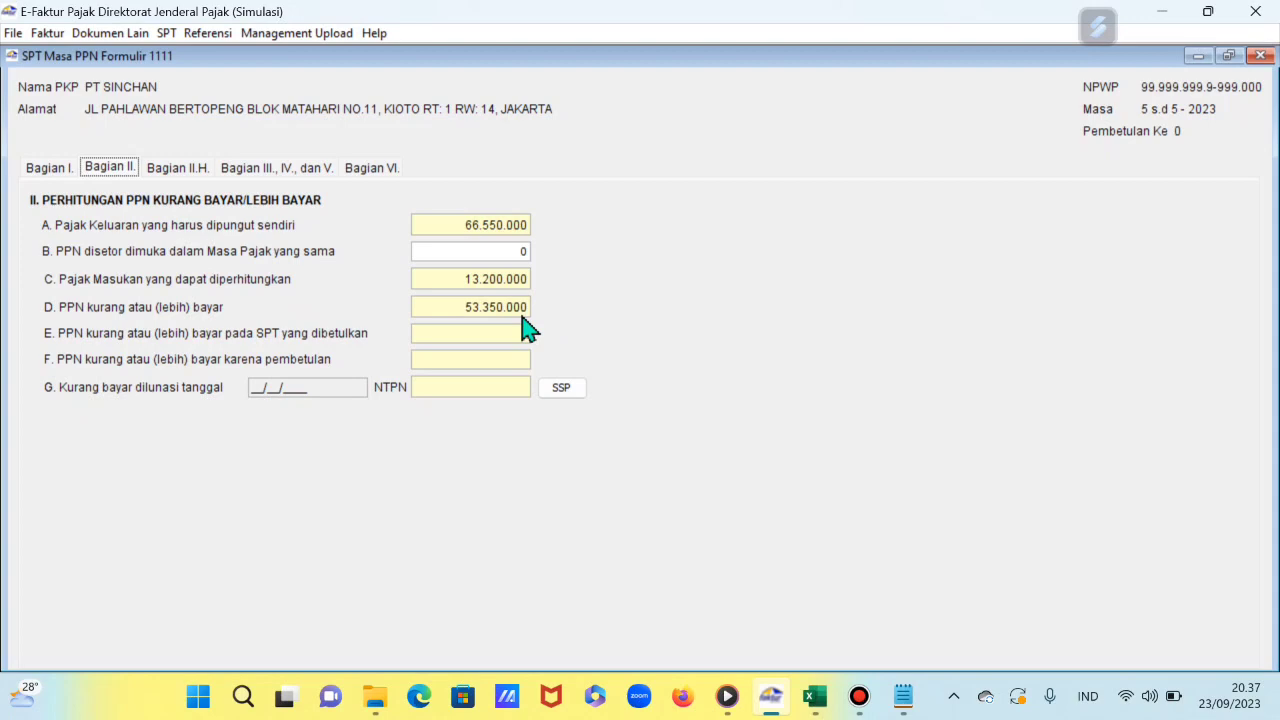
# Step: Copy the NTPN of the 15 Juni 2023 payment from note 3 of the Excel case study
pyautogui.click(816, 698)
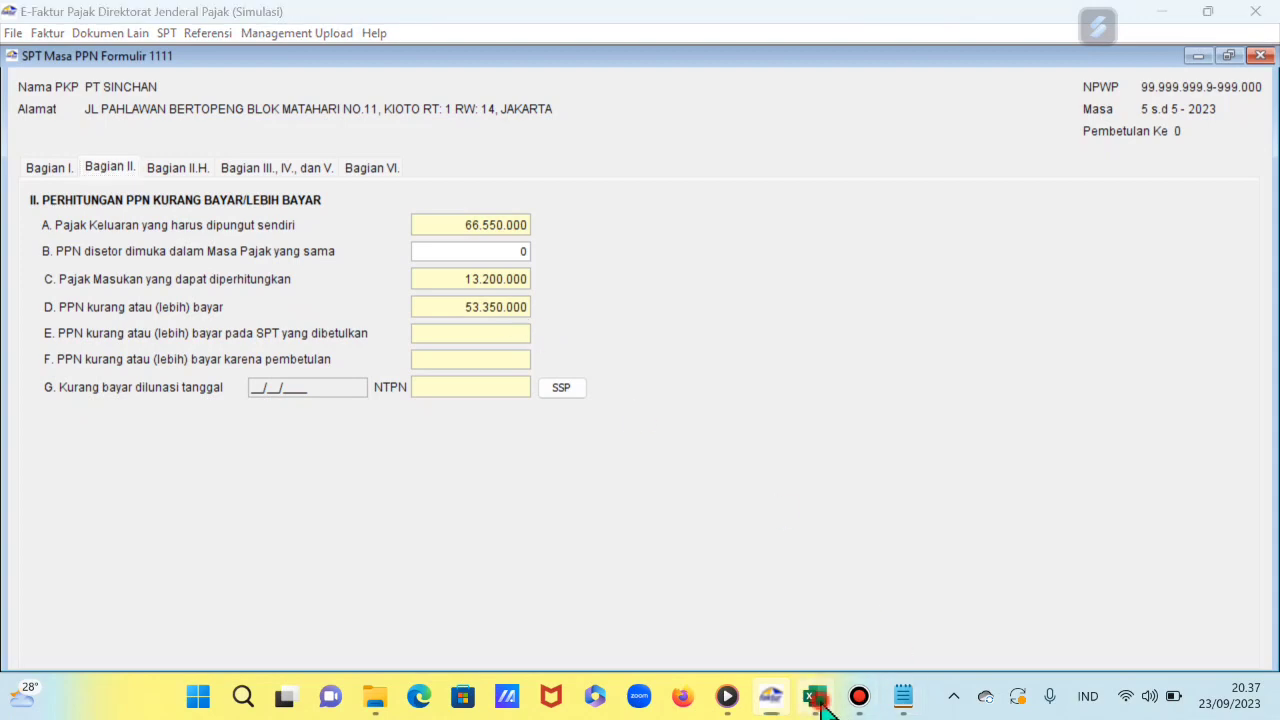
pyautogui.scroll(-3, 700, 540)
pyautogui.moveTo(597, 218); pyautogui.dragTo(996, 74)
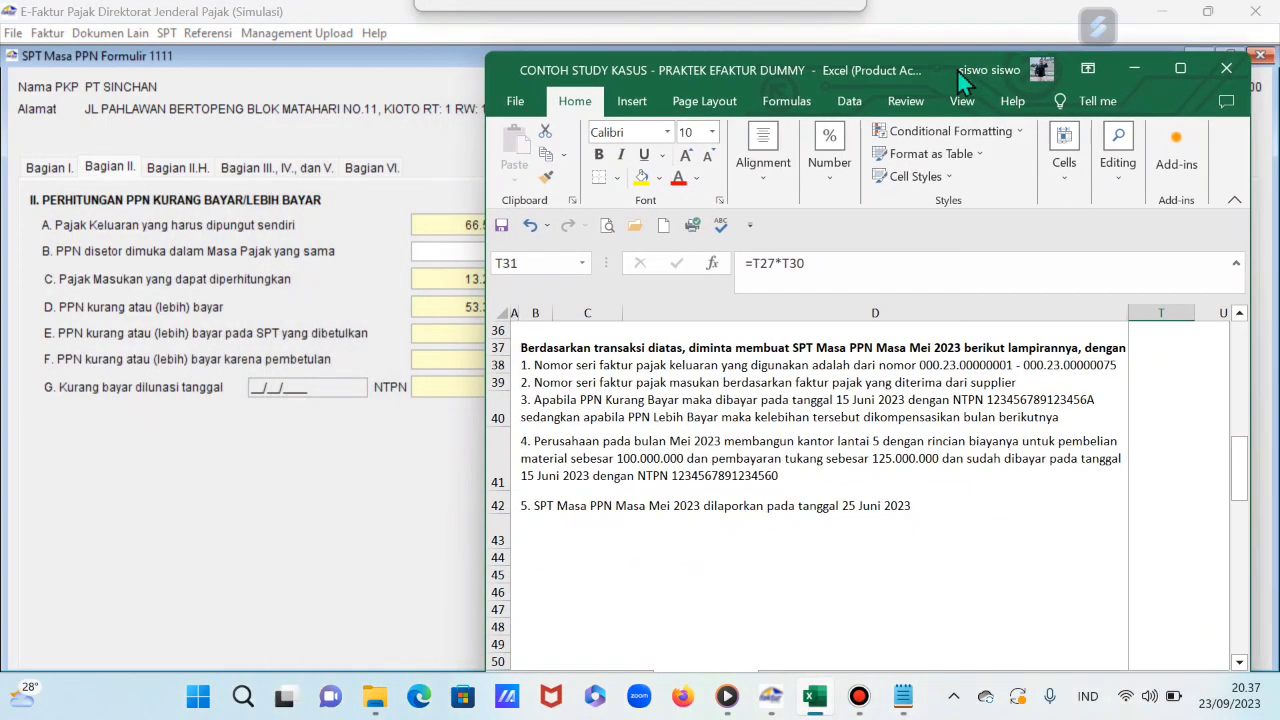
pyautogui.click(676, 463)
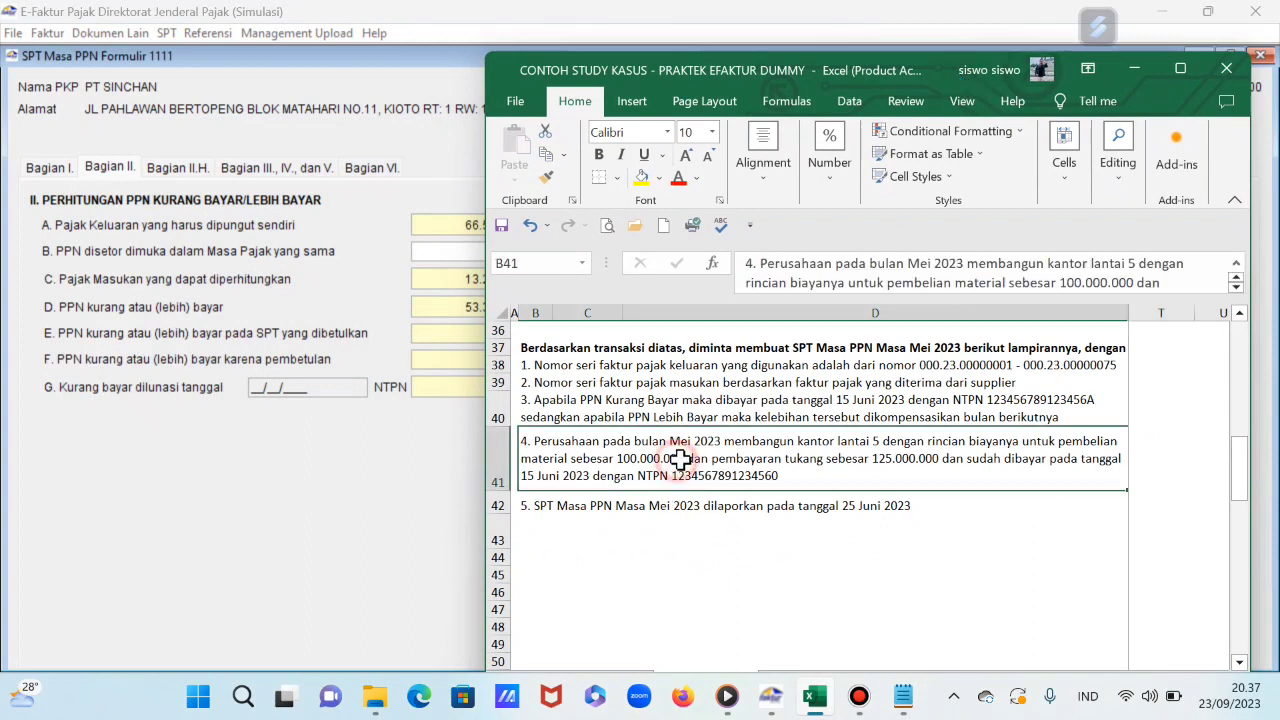
pyautogui.click(590, 405)
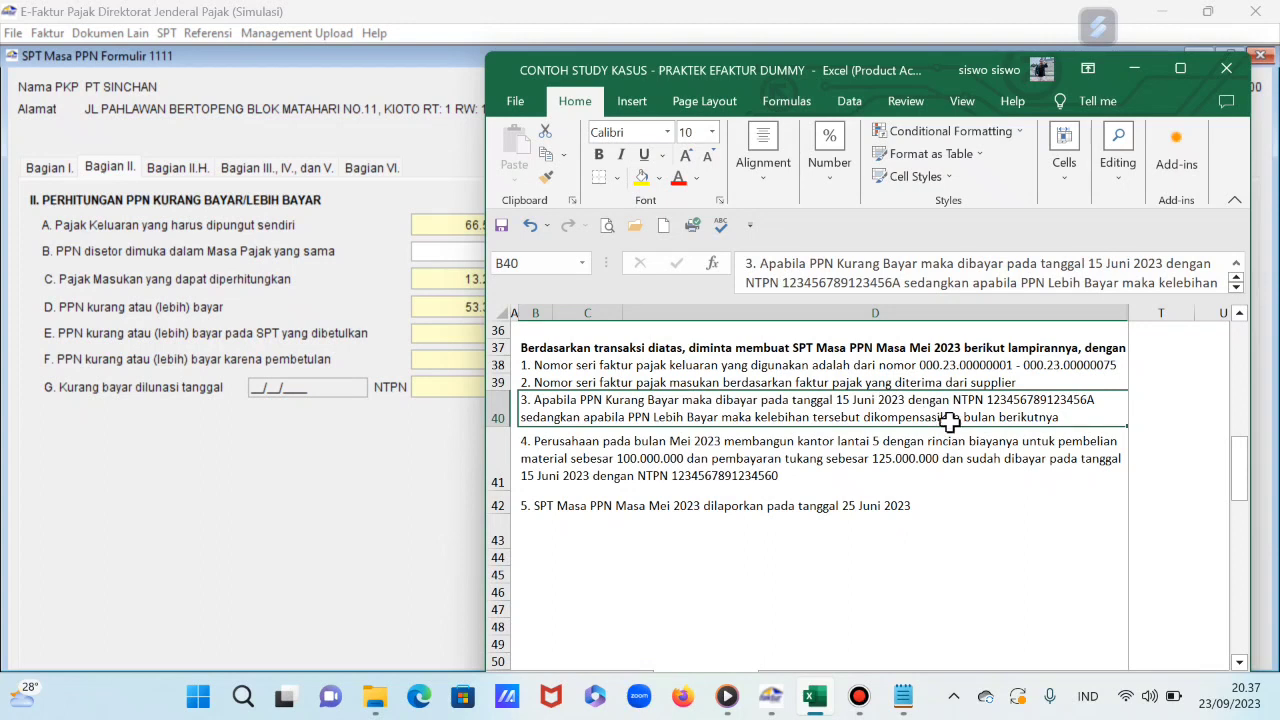
pyautogui.moveTo(782, 284); pyautogui.dragTo(888, 287)
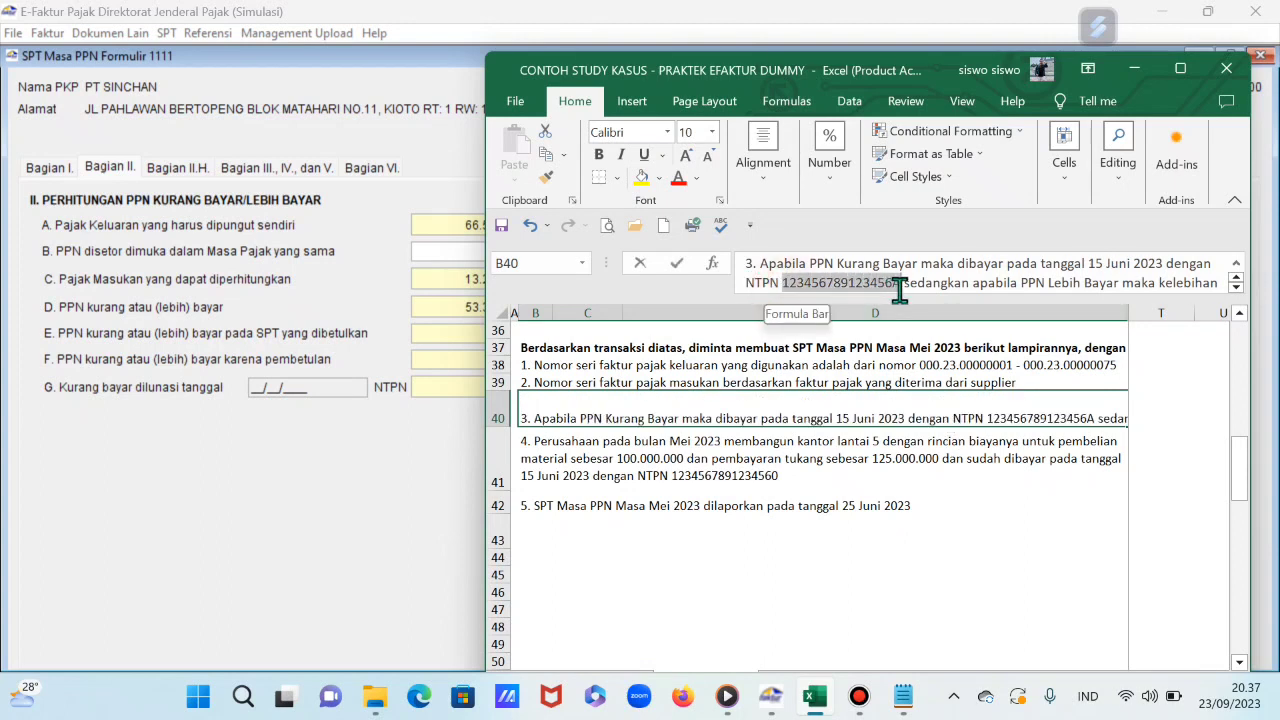
pyautogui.rightClick(877, 285)
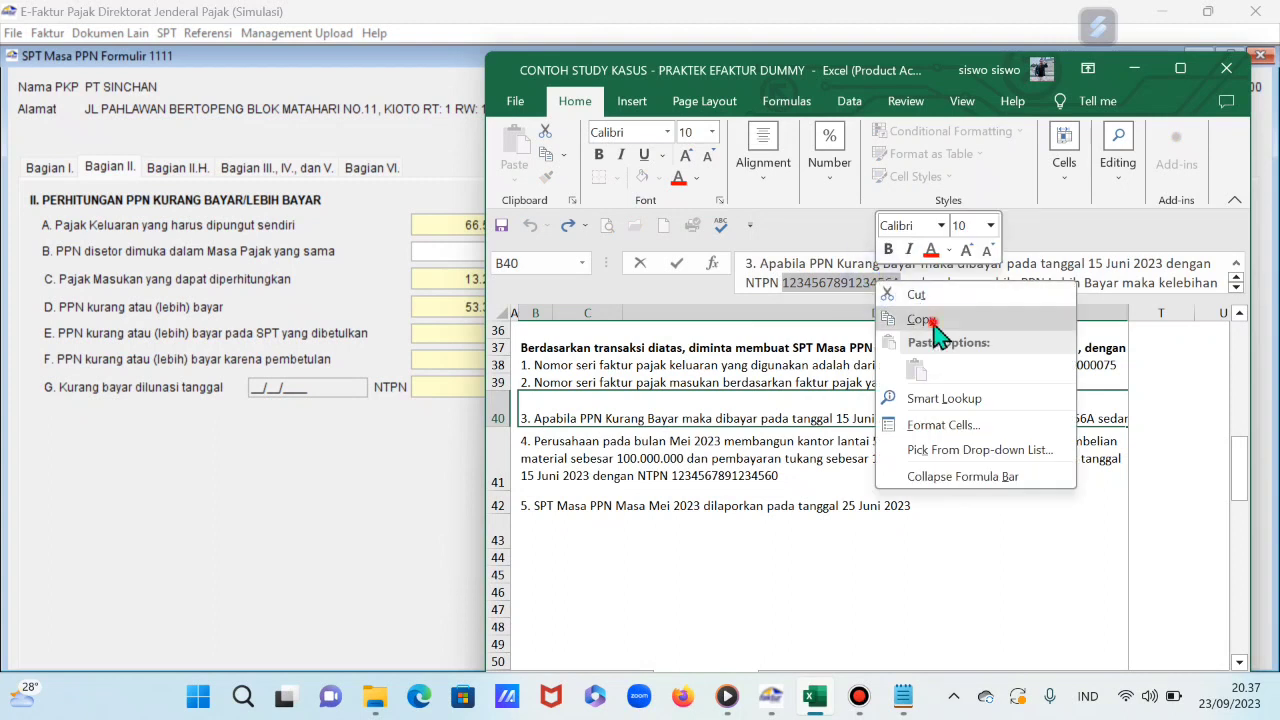
pyautogui.click(921, 320)
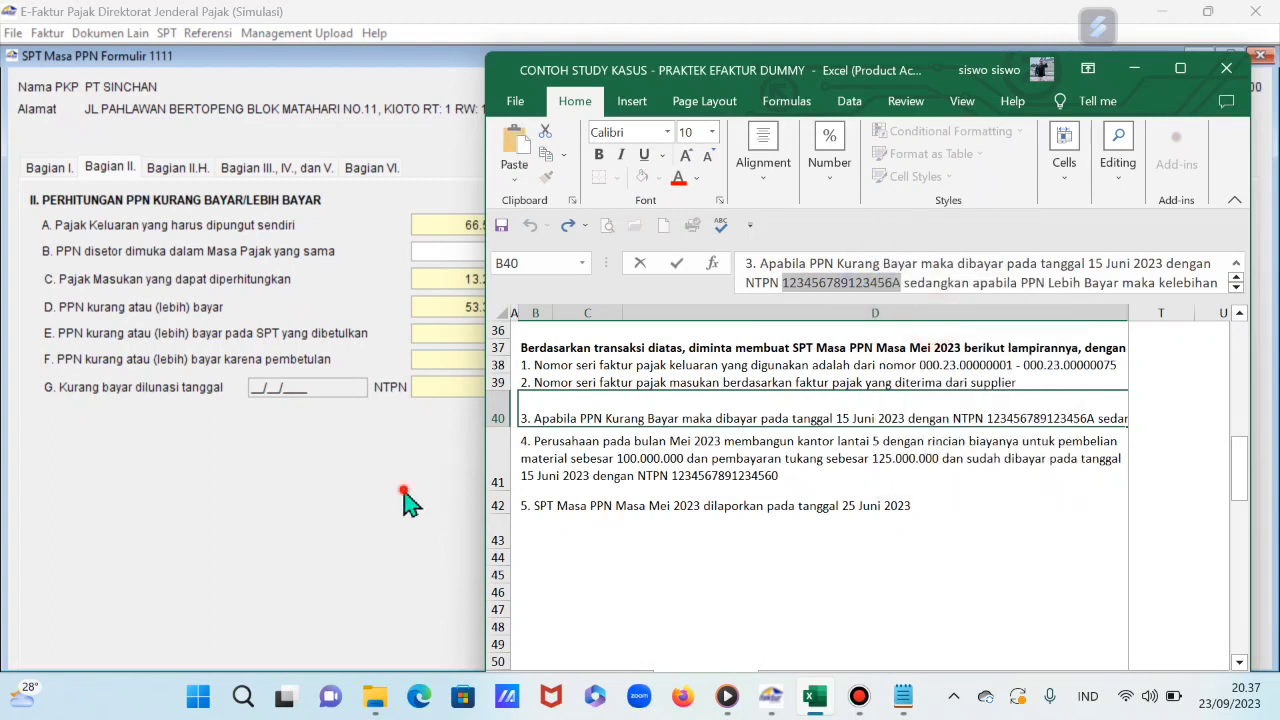
pyautogui.click(404, 502)
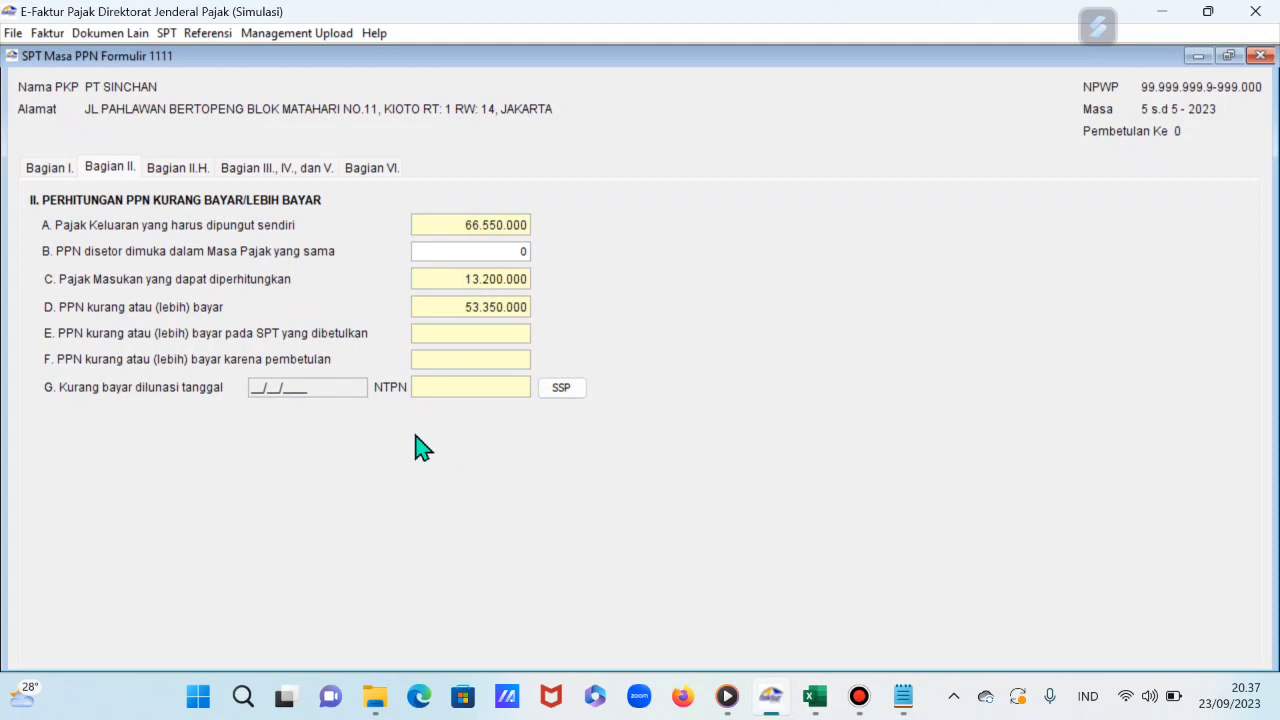
# Step: Start an underpayment SSP entry with 411211 and deposit type 100, then discard it
pyautogui.click(563, 389)
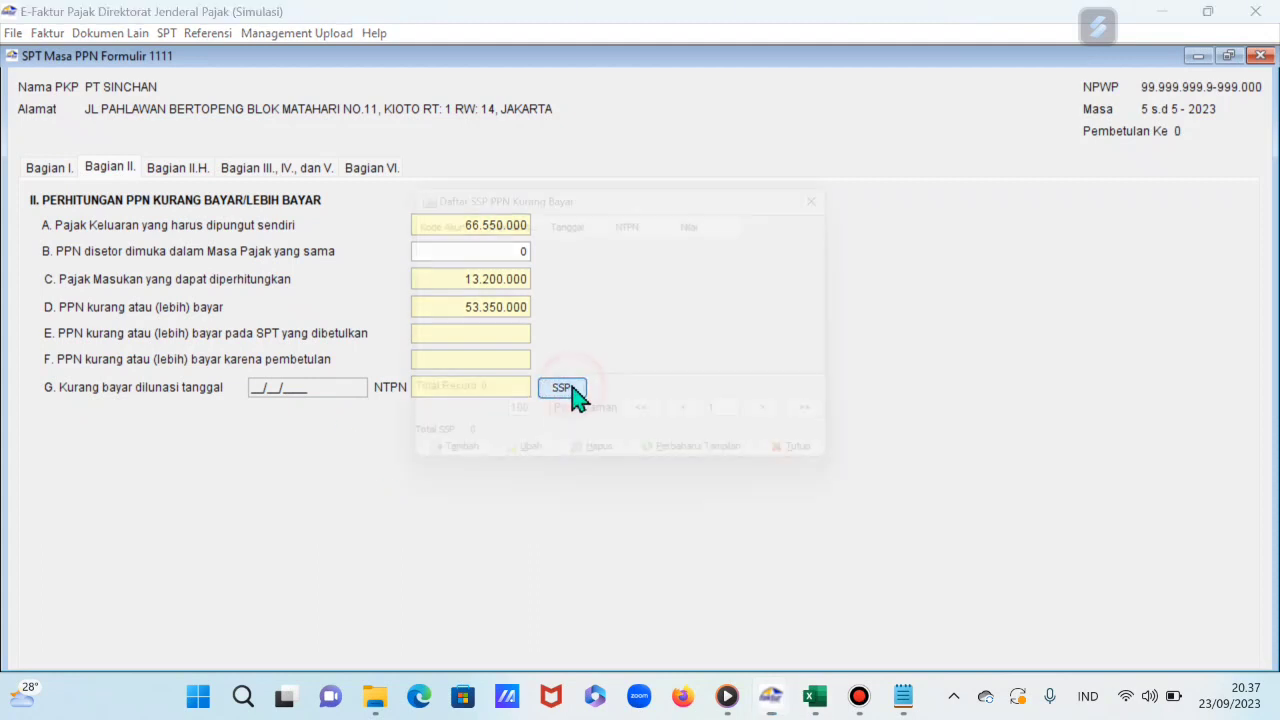
pyautogui.click(466, 479)
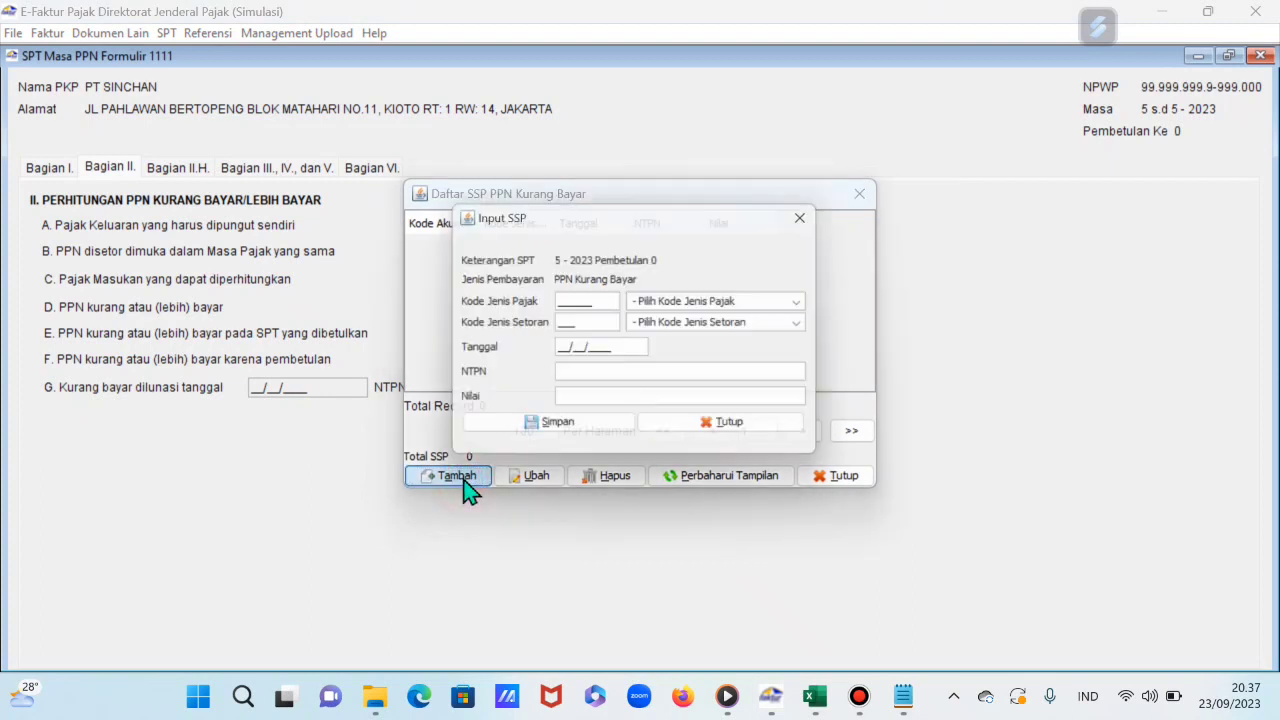
pyautogui.click(812, 307)
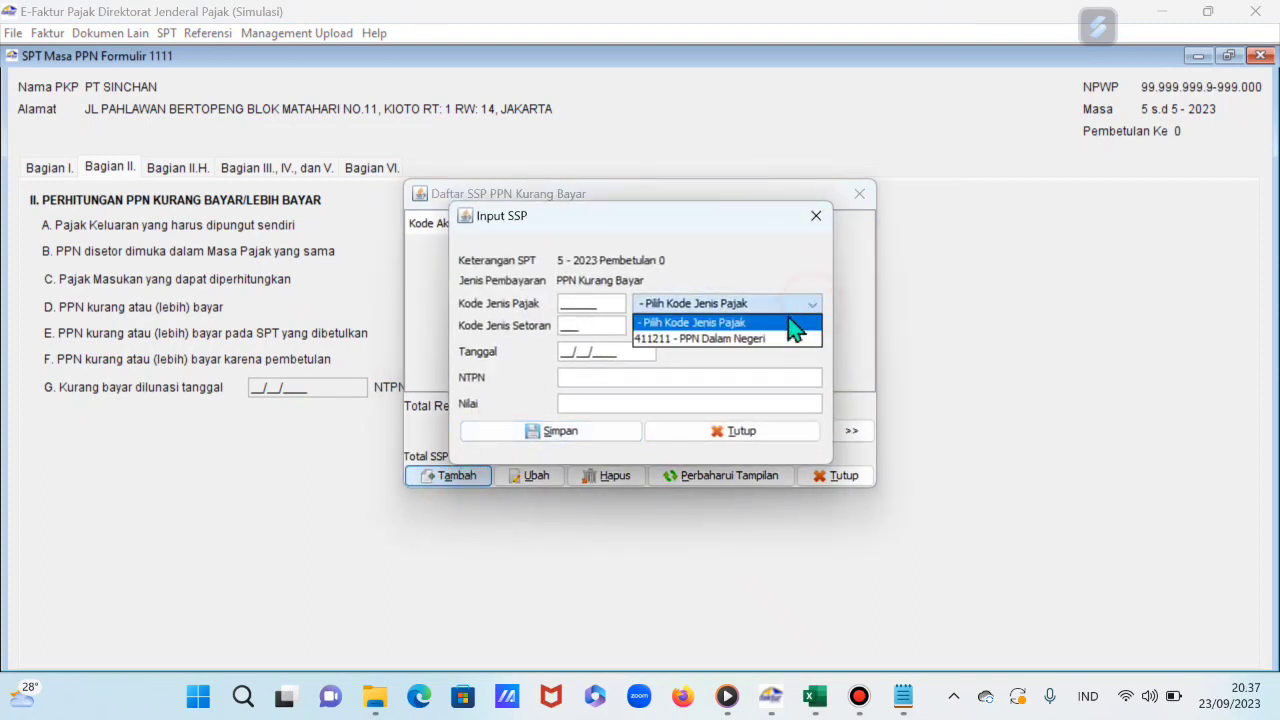
pyautogui.click(766, 344)
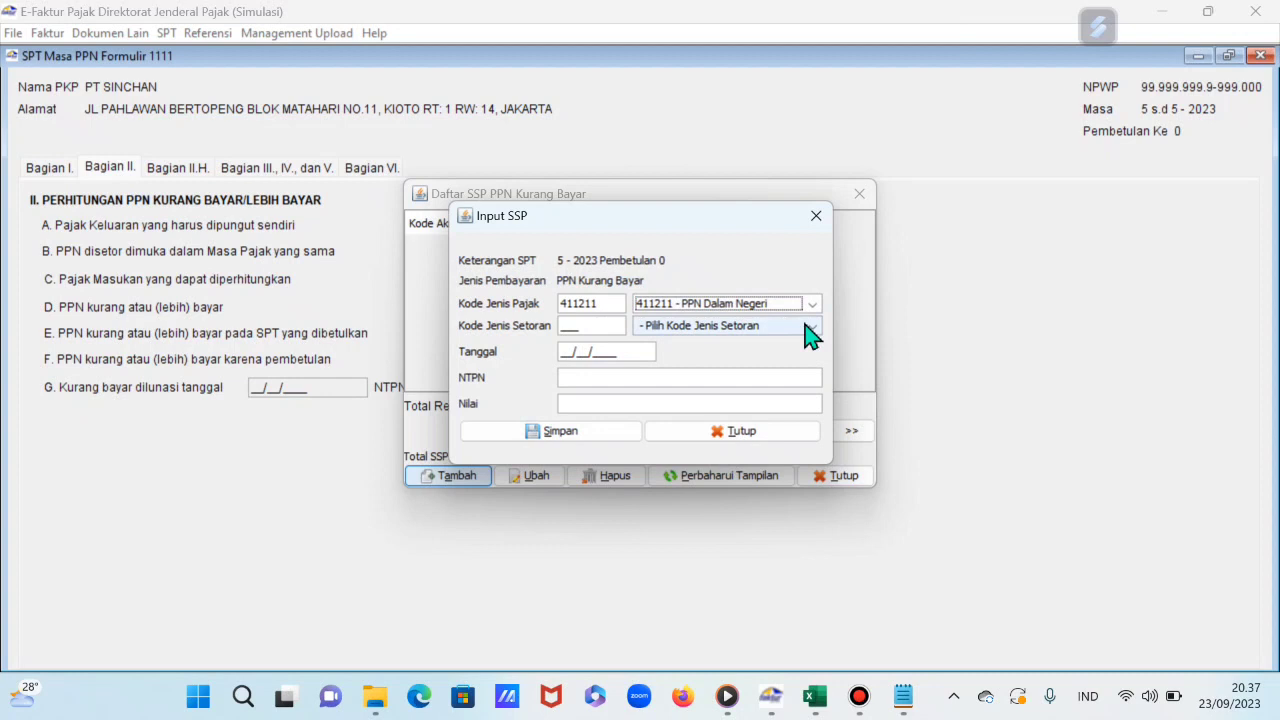
pyautogui.click(810, 328)
pyautogui.click(763, 360)
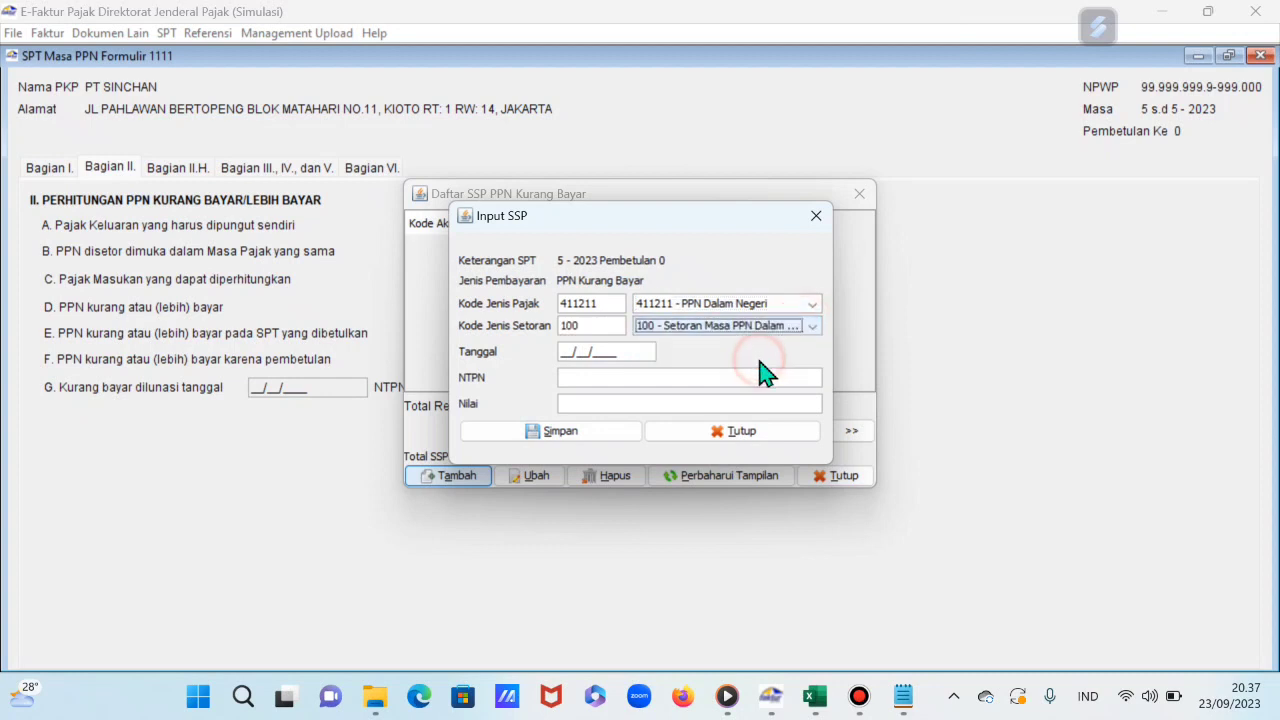
pyautogui.click(562, 352)
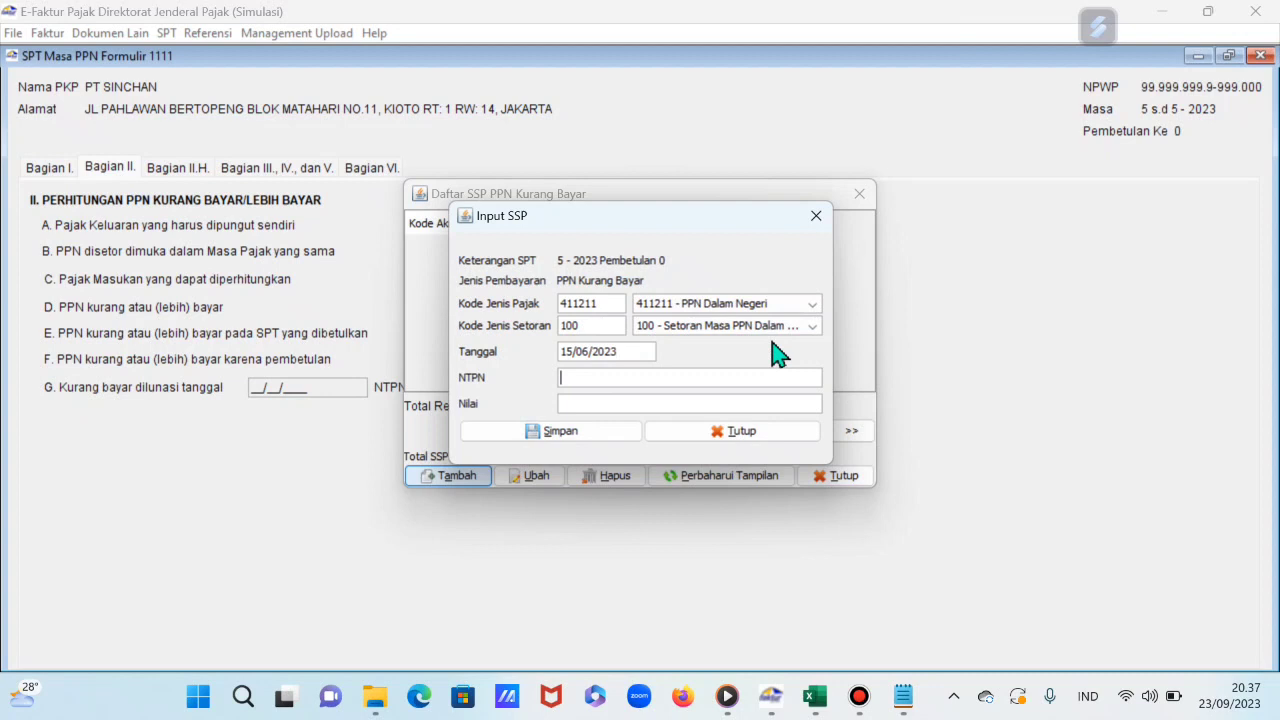
pyautogui.hotkey('ctrl', 'v')
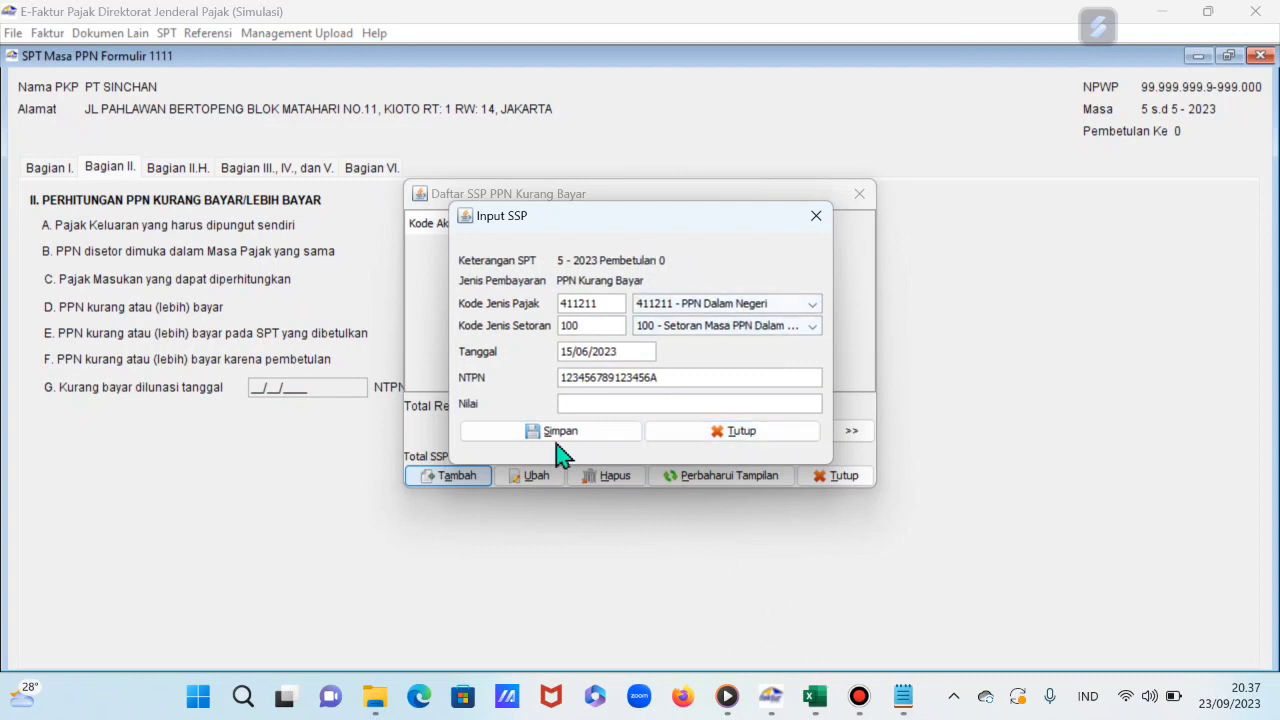
pyautogui.moveTo(660, 232); pyautogui.dragTo(983, 296)
pyautogui.click(653, 203)
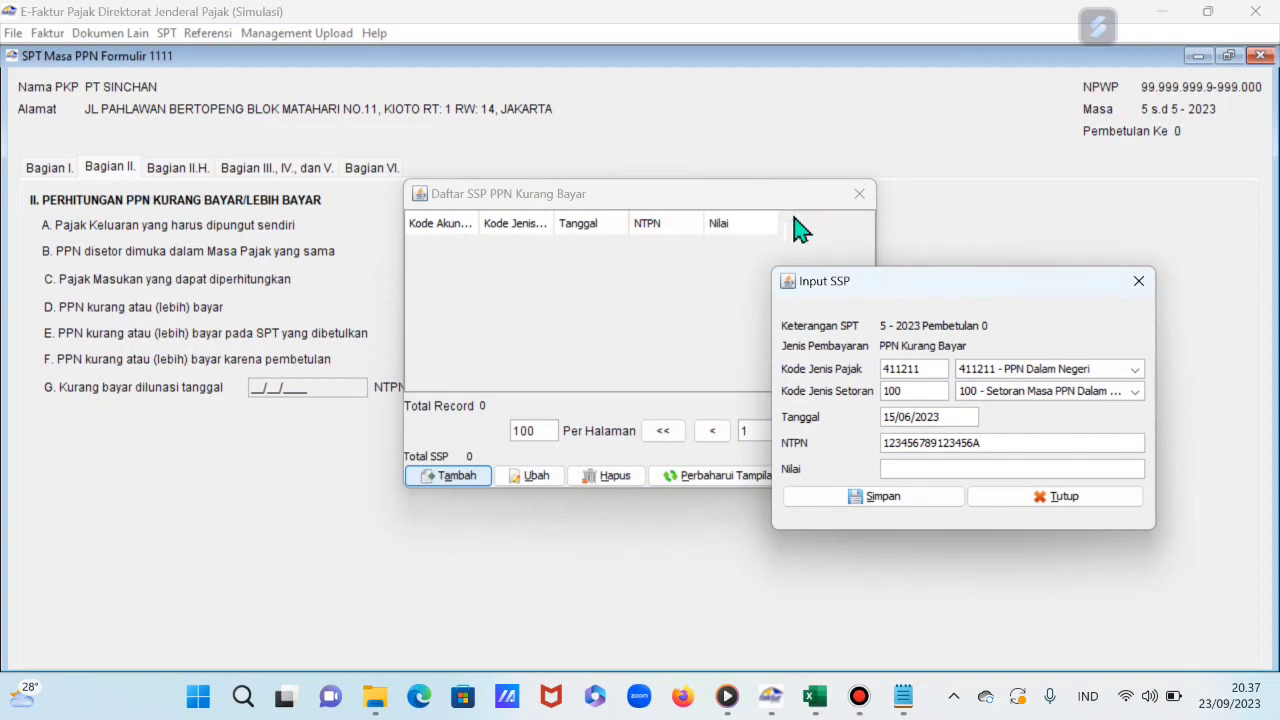
pyautogui.click(1140, 283)
# Step: Fill a new SSP entry: 411211, deposit type 100, 15/06/2023, the NTPN, 53.350.000
pyautogui.moveTo(794, 206); pyautogui.dragTo(982, 197)
pyautogui.click(660, 480)
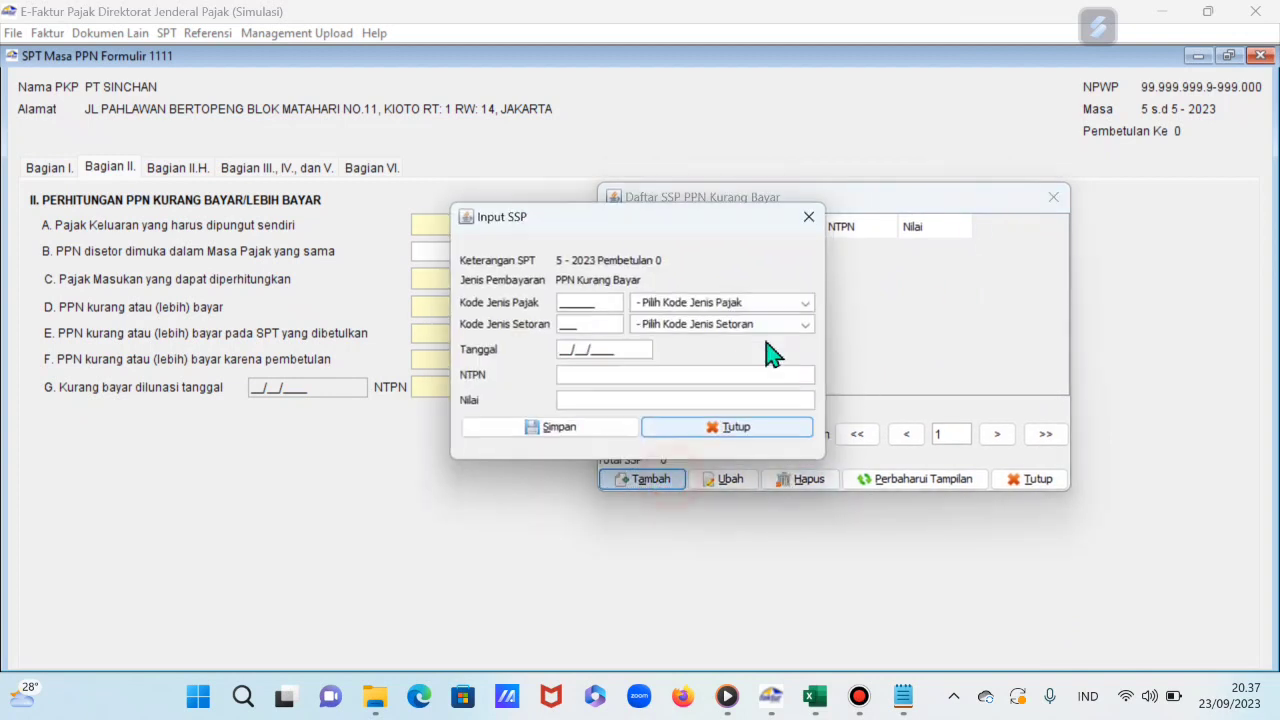
pyautogui.moveTo(660, 222); pyautogui.dragTo(874, 214)
pyautogui.click(998, 295)
pyautogui.click(971, 333)
pyautogui.click(966, 318)
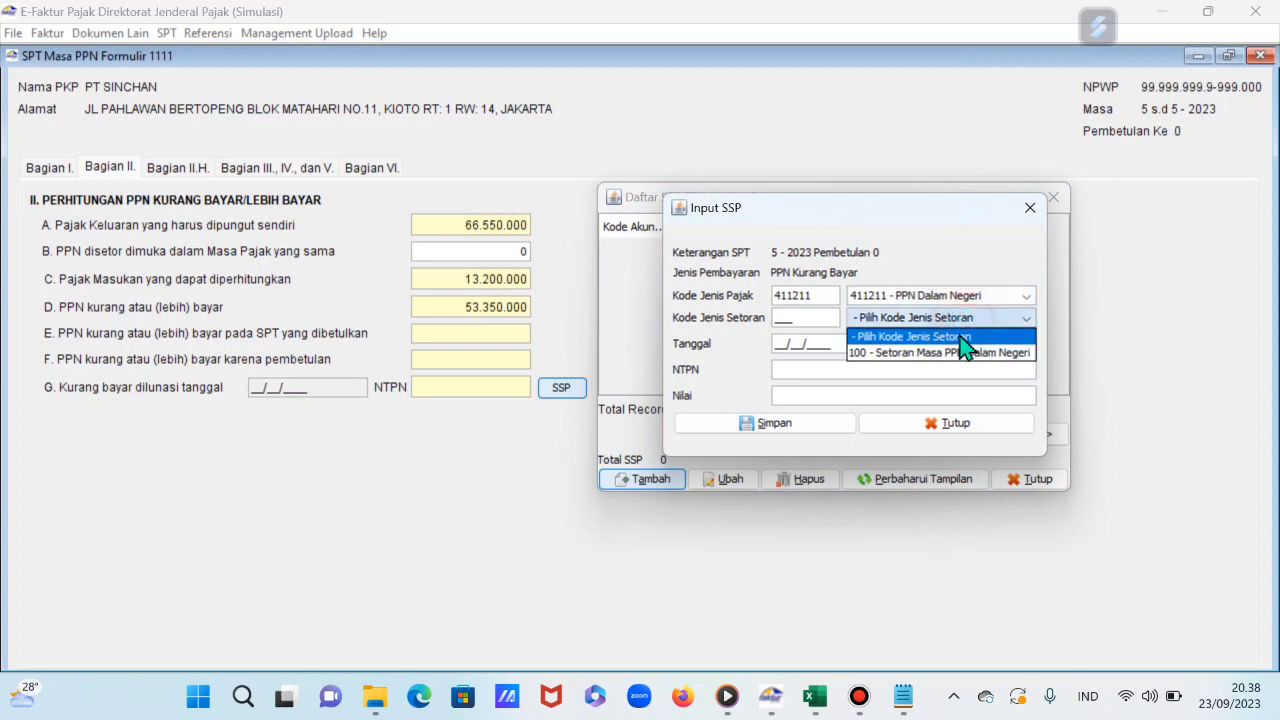
pyautogui.click(950, 352)
pyautogui.click(790, 344)
pyautogui.write('15/06/2023')
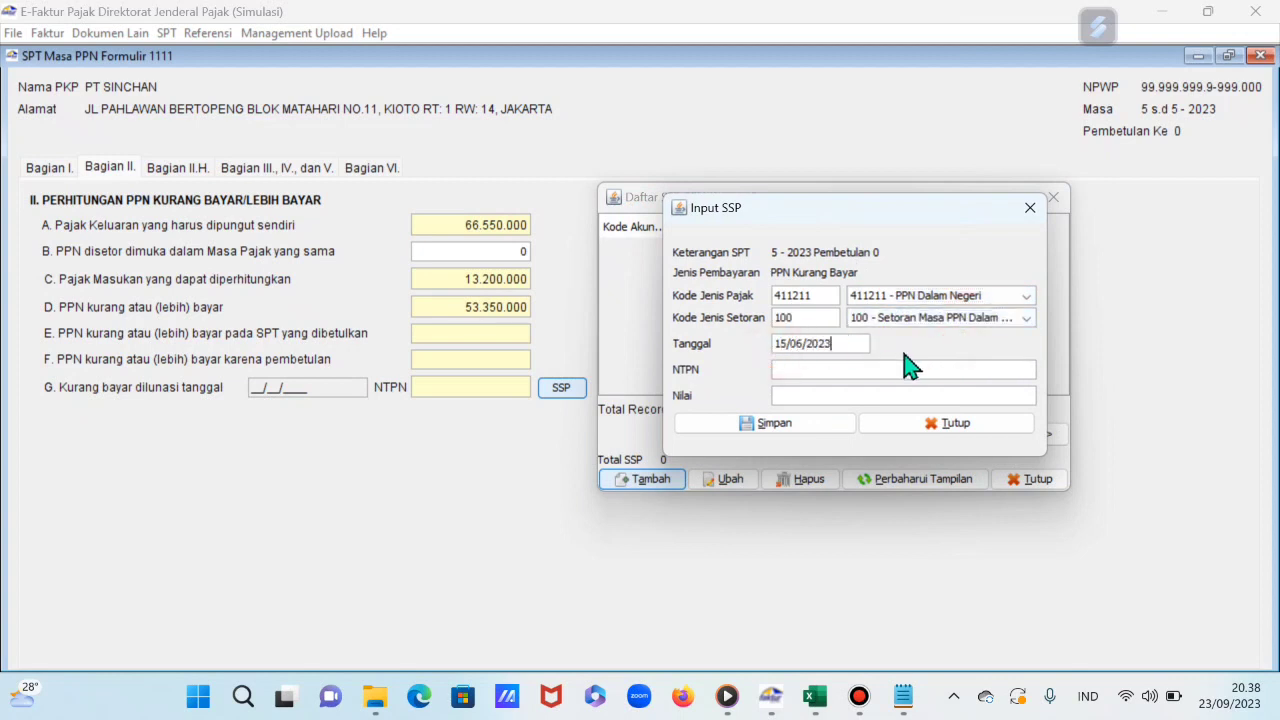
pyautogui.hotkey('ctrl', 'v')
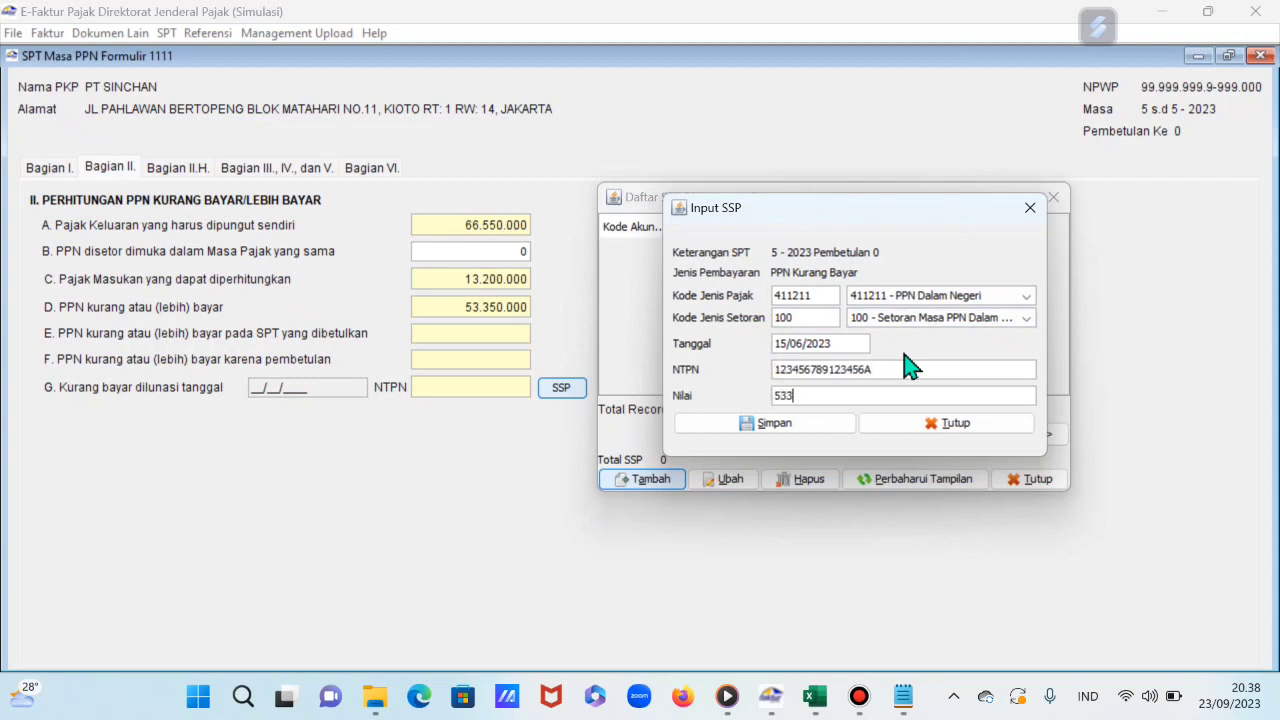
pyautogui.press('Tab')
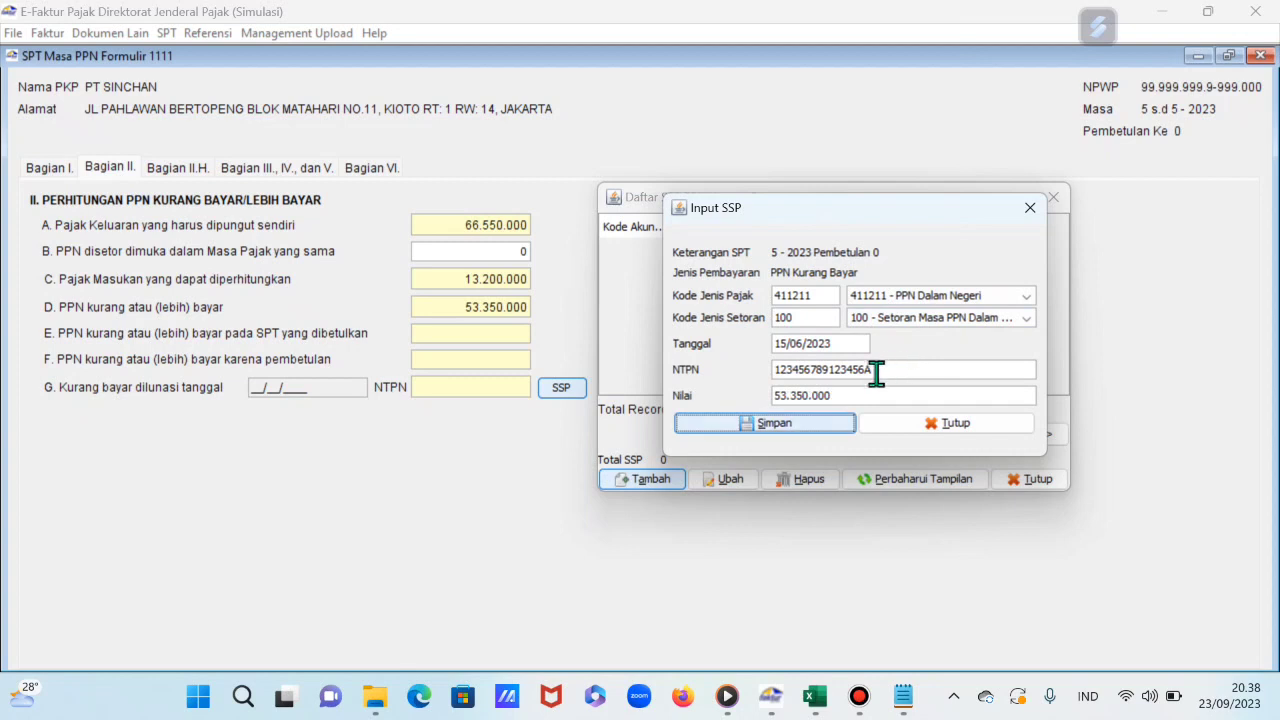
# Step: Save the SSP record, close the SSP list and show Bagian III, IV and V
pyautogui.click(800, 426)
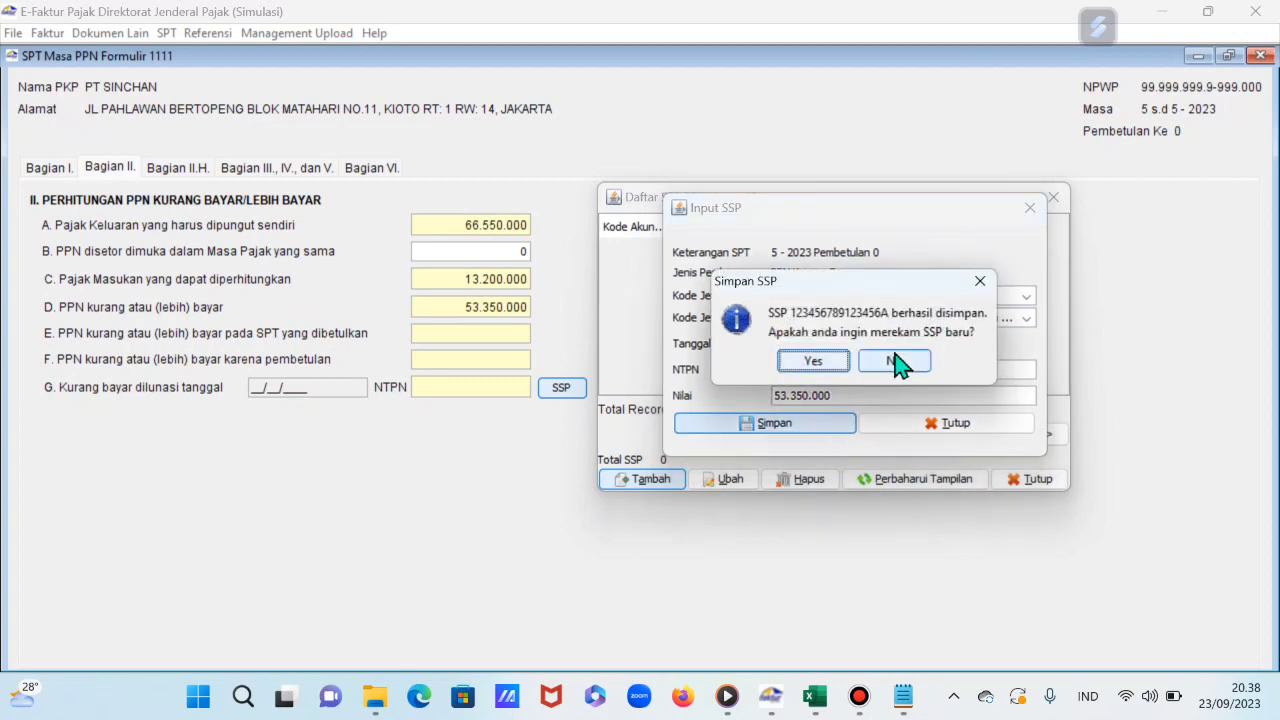
pyautogui.click(895, 362)
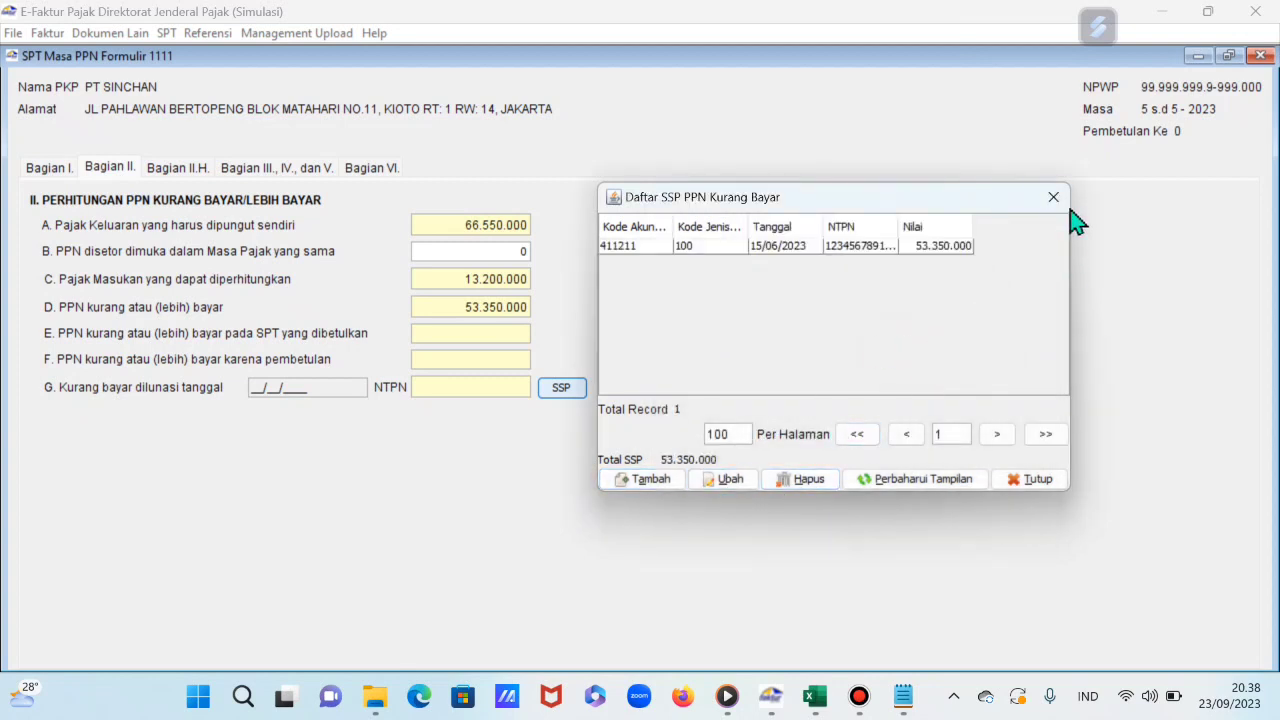
pyautogui.click(1058, 198)
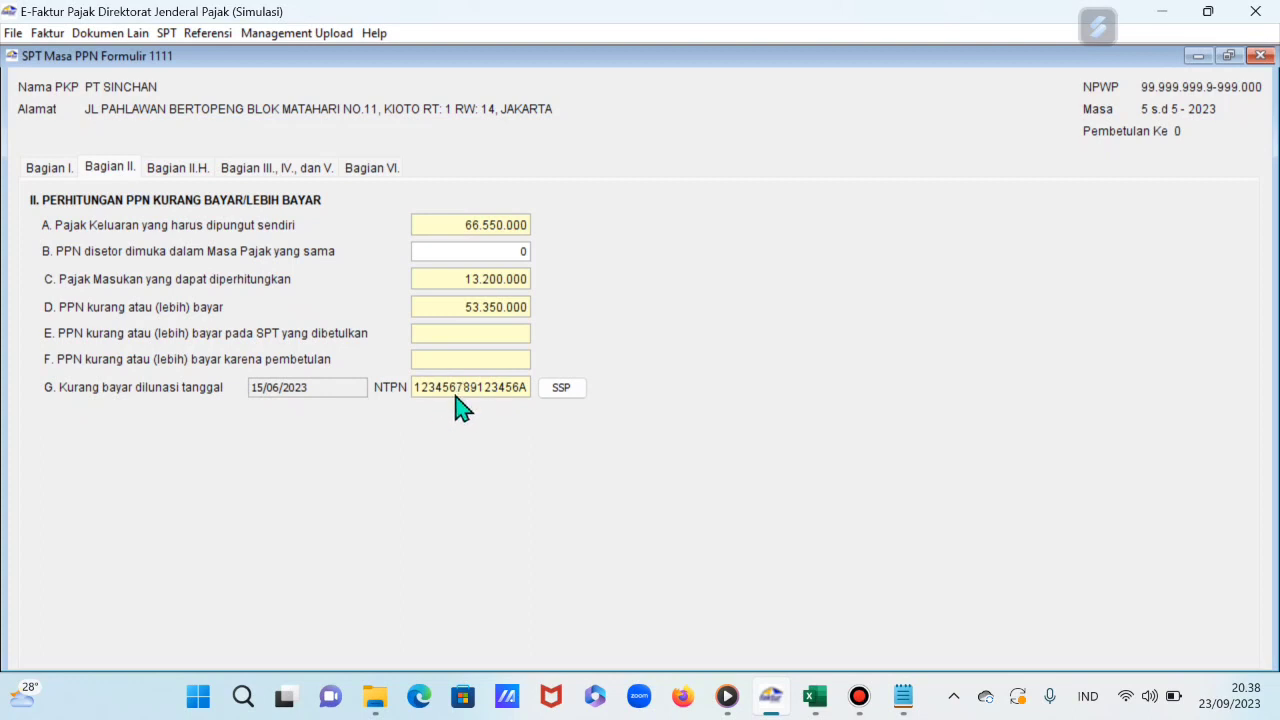
pyautogui.click(196, 174)
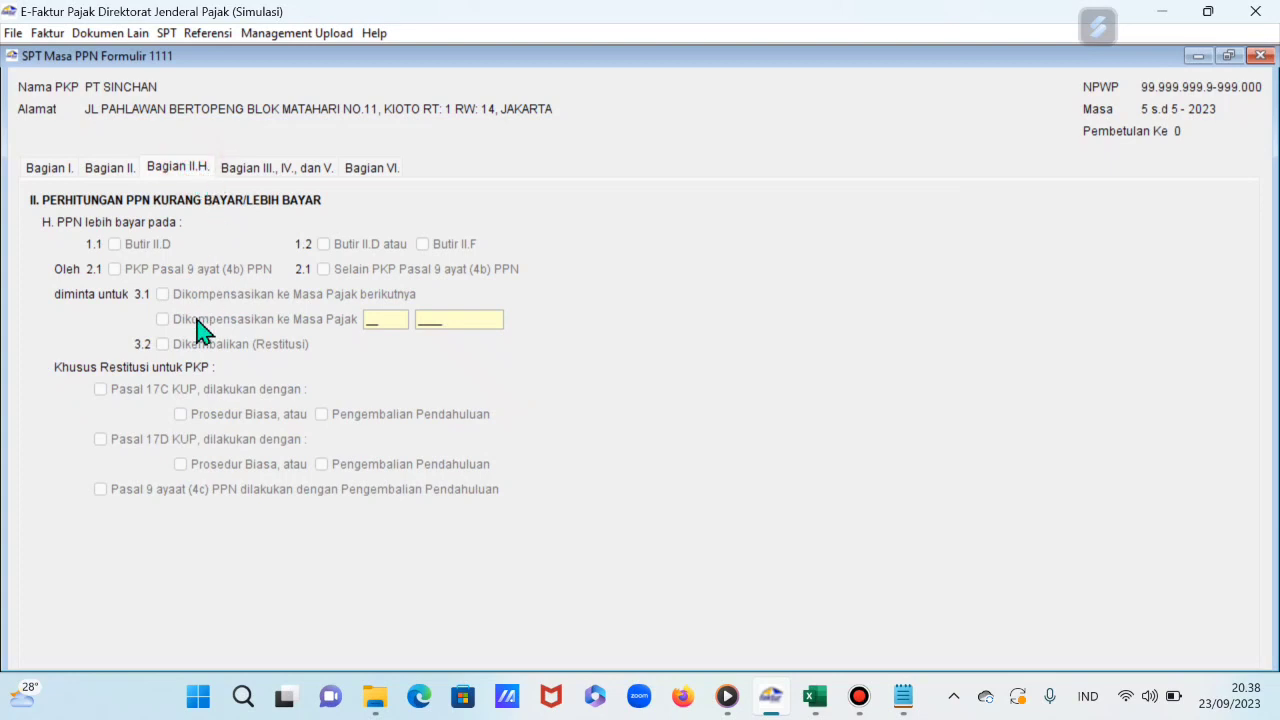
pyautogui.click(243, 172)
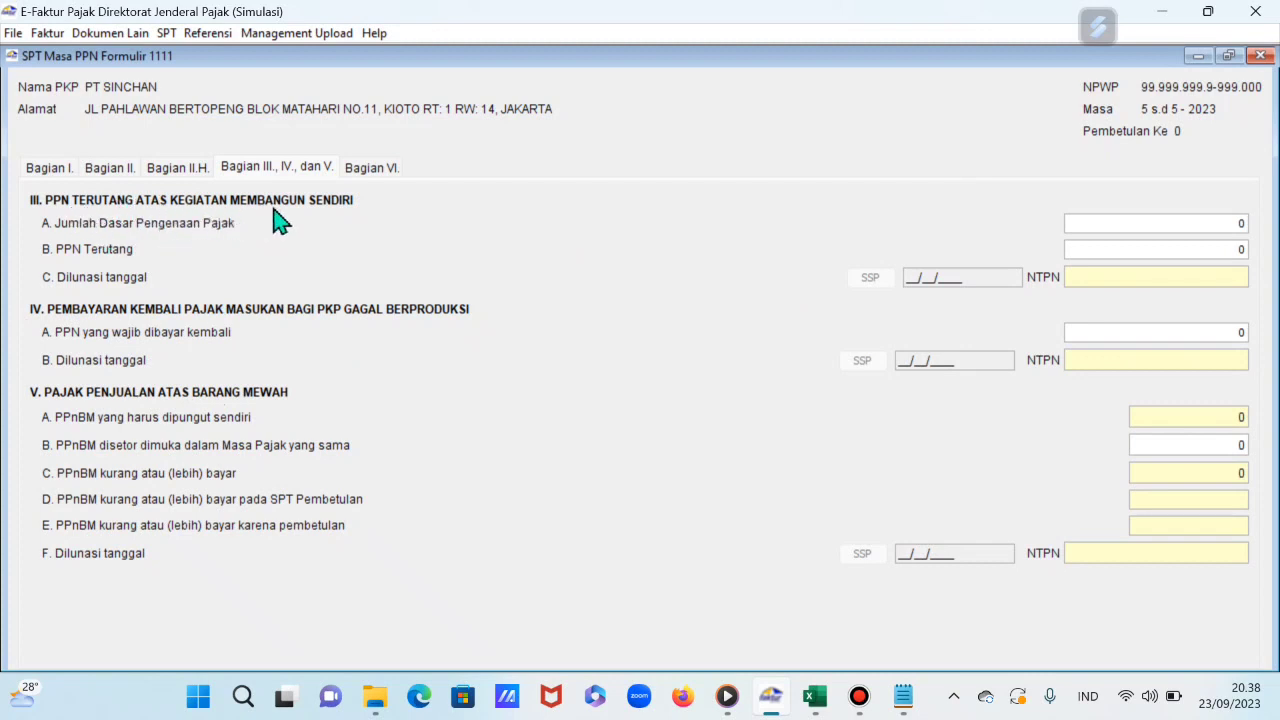
# Step: Enter the 225000000 construction cost in cell C46
pyautogui.moveTo(815, 696)
pyautogui.click(838, 612)
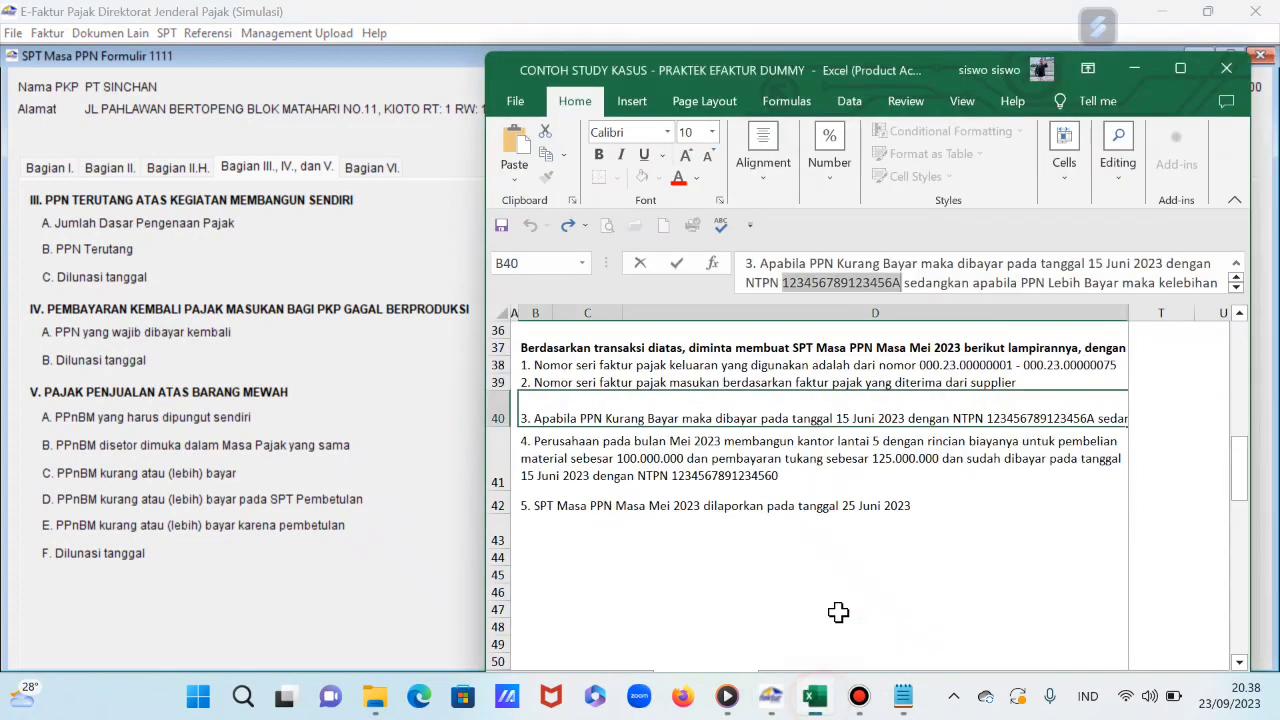
pyautogui.click(716, 456)
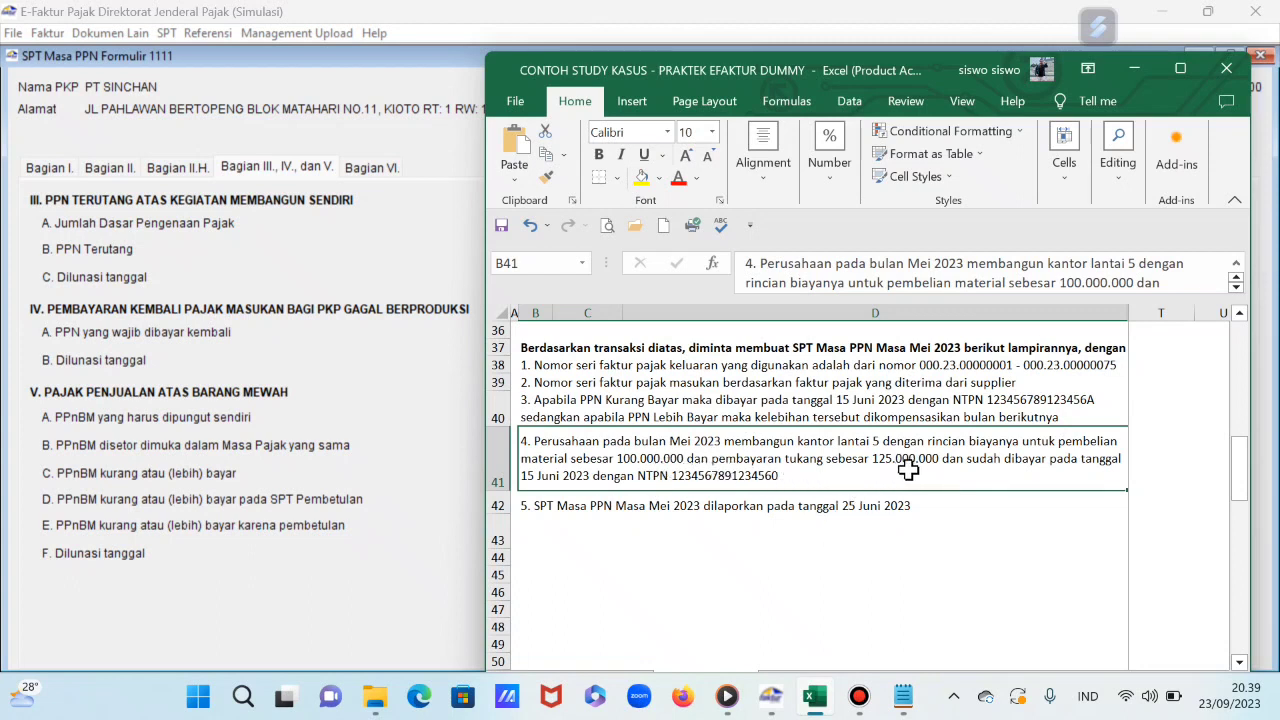
pyautogui.click(816, 547)
pyautogui.click(826, 592)
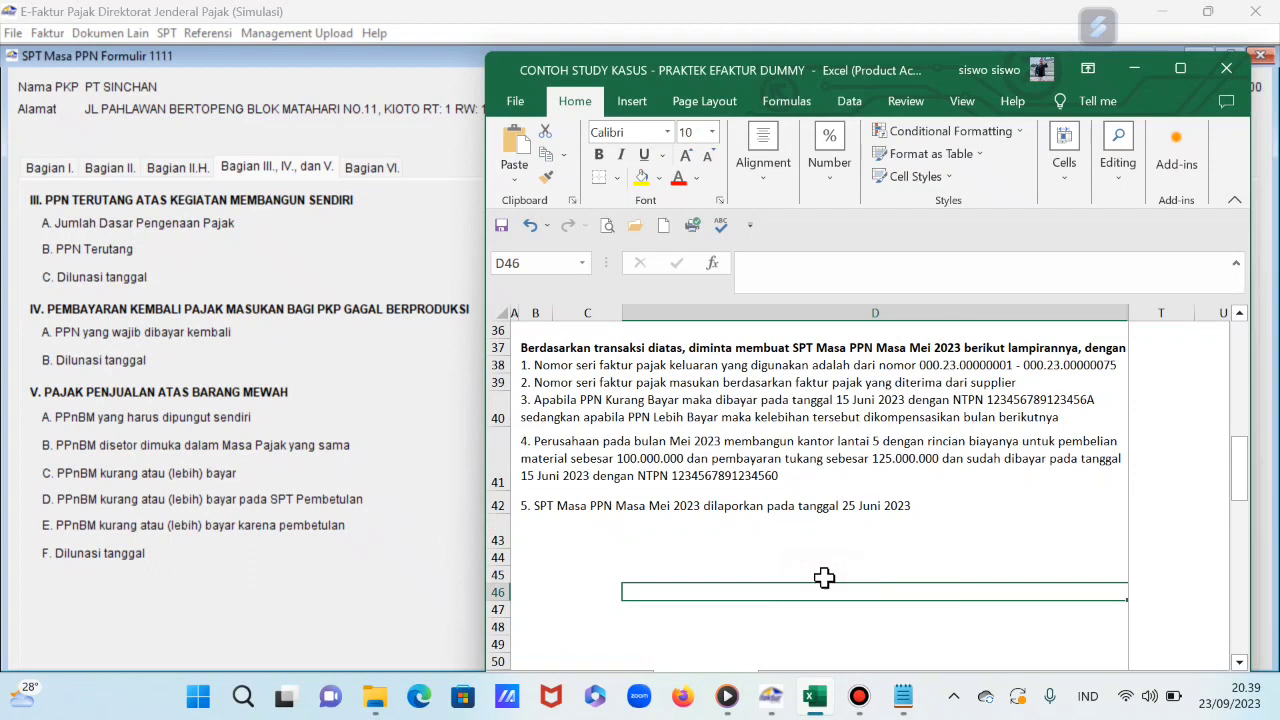
pyautogui.click(581, 588)
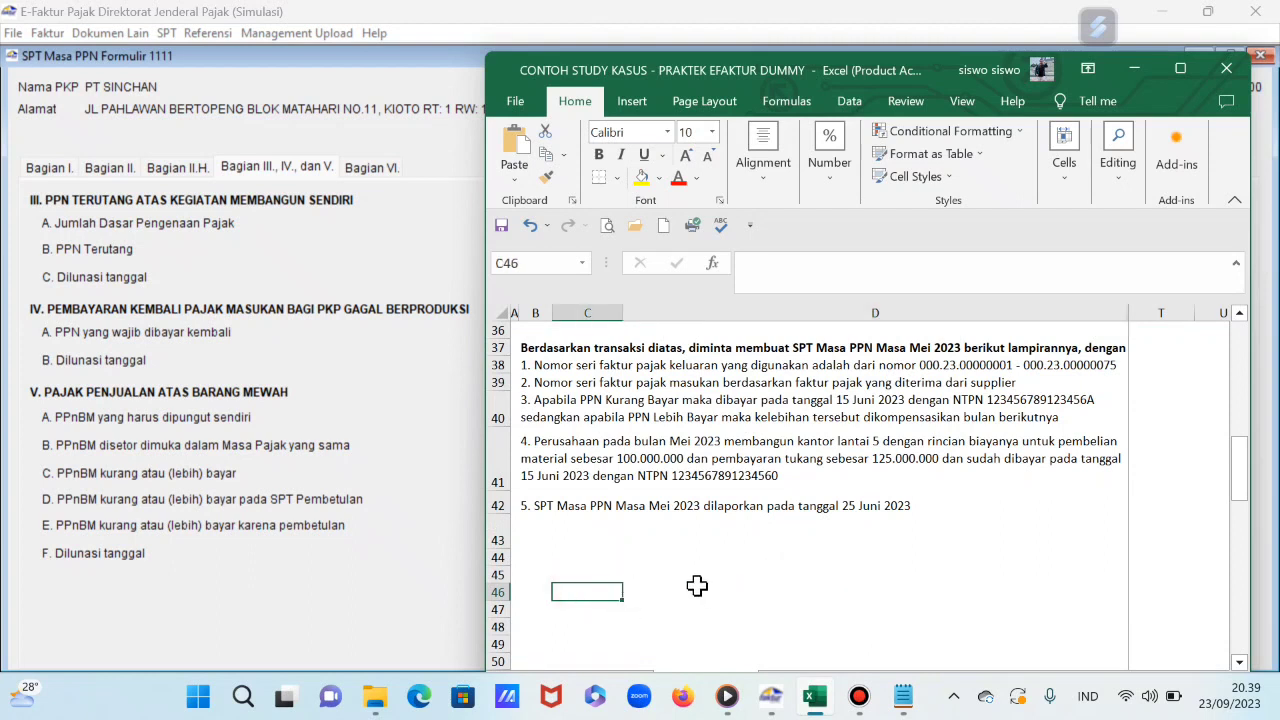
pyautogui.write('2250')
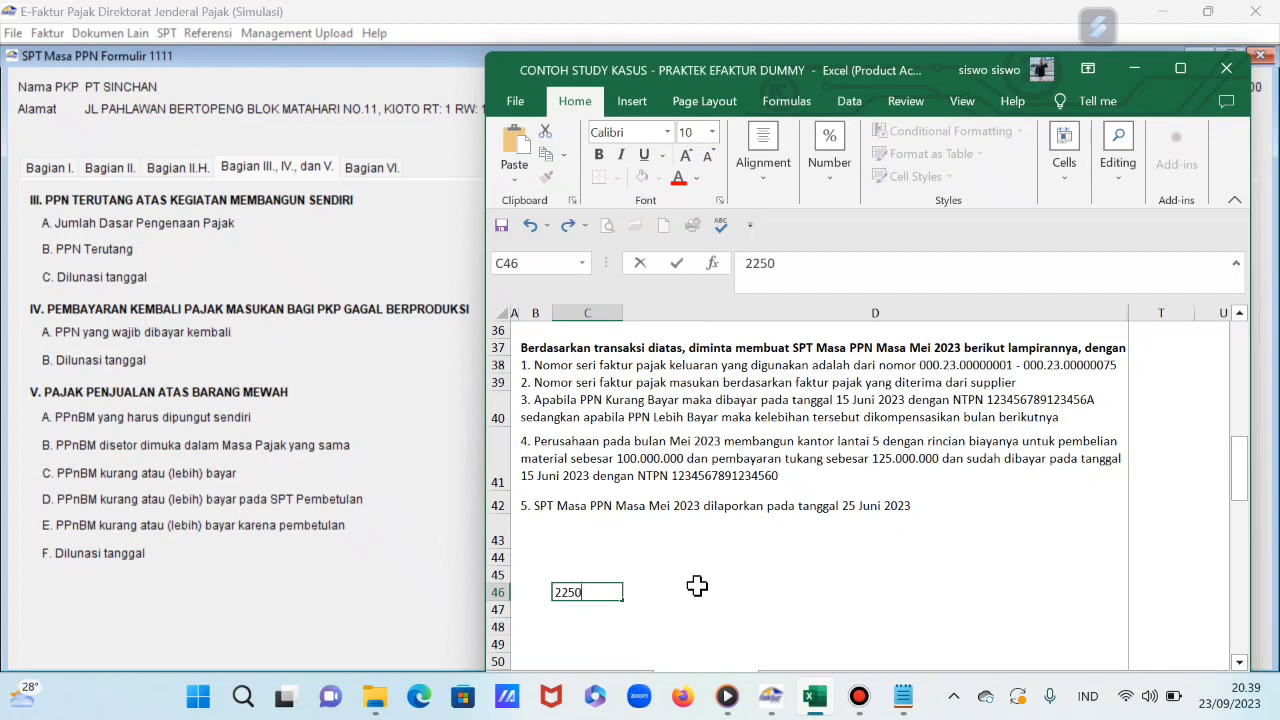
pyautogui.write('00000')
pyautogui.press('Return')
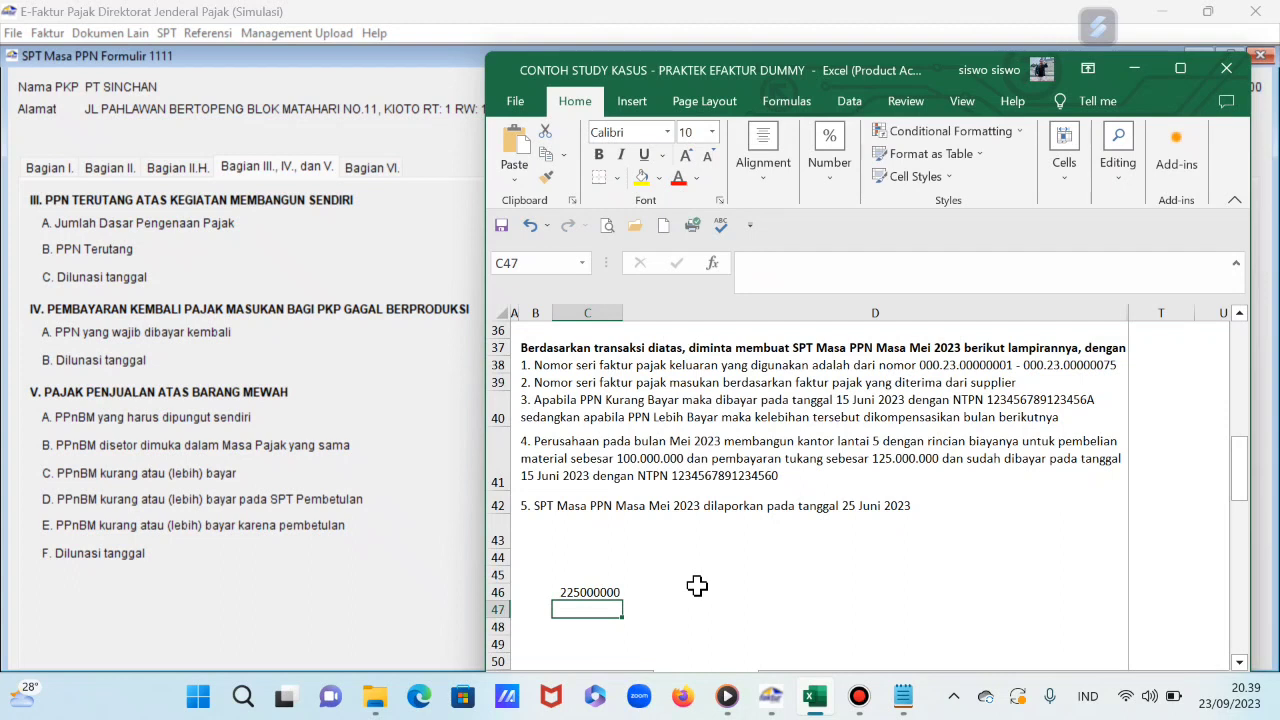
# Step: Enter the 2,20% rate in C47 and the formula =C46*C47 in C48
pyautogui.write('2,')
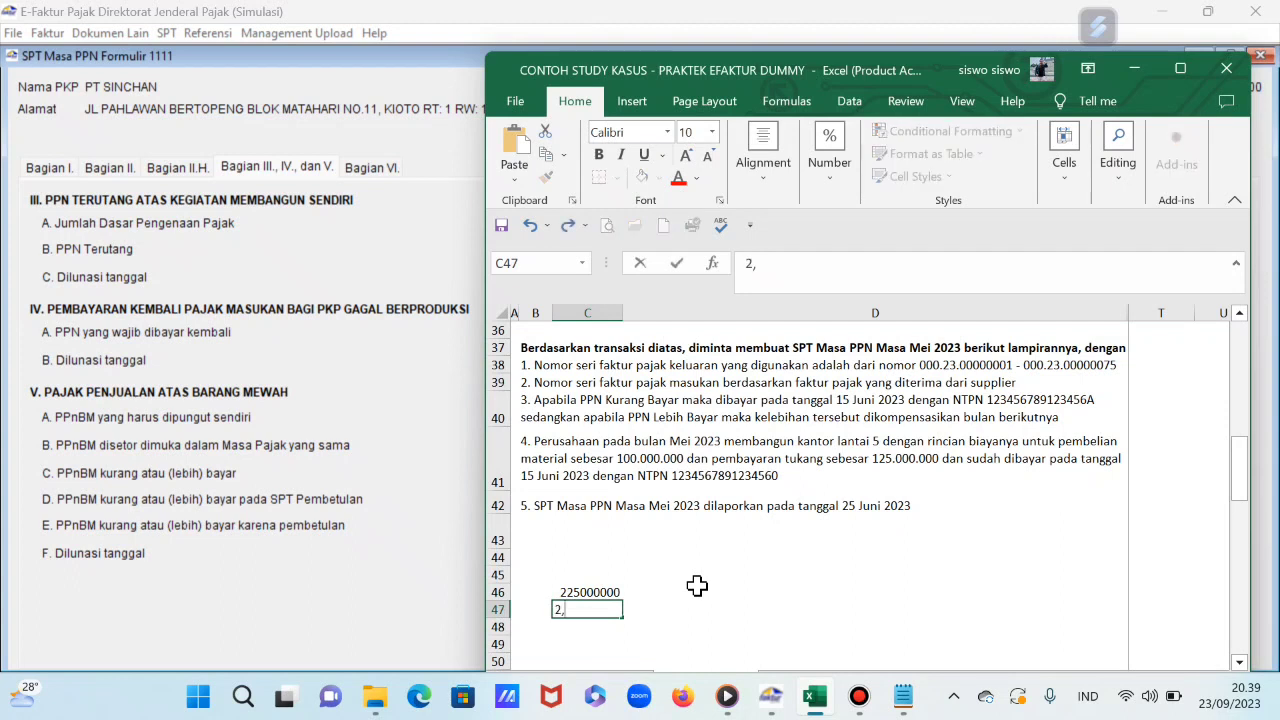
pyautogui.write('20%')
pyautogui.press('Return')
pyautogui.write('=')
pyautogui.press('Up')
pyautogui.write('*')
pyautogui.press('Up')
pyautogui.press('Return')
pyautogui.press('Up')
pyautogui.press('Up')
pyautogui.press('Up')
# Step: Apply Comma Style to C46 and widen column C to fit the amount
pyautogui.click(831, 145)
pyautogui.click(874, 261)
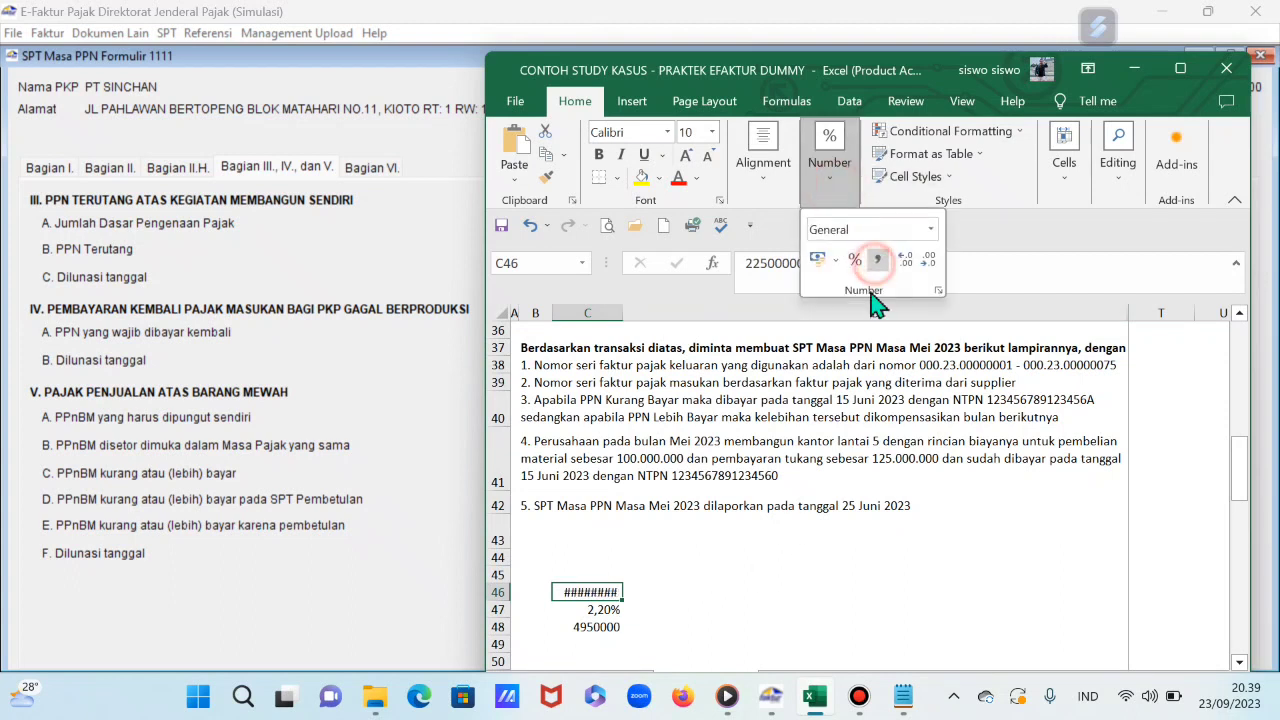
pyautogui.moveTo(625, 322); pyautogui.dragTo(668, 313)
pyautogui.click(655, 306)
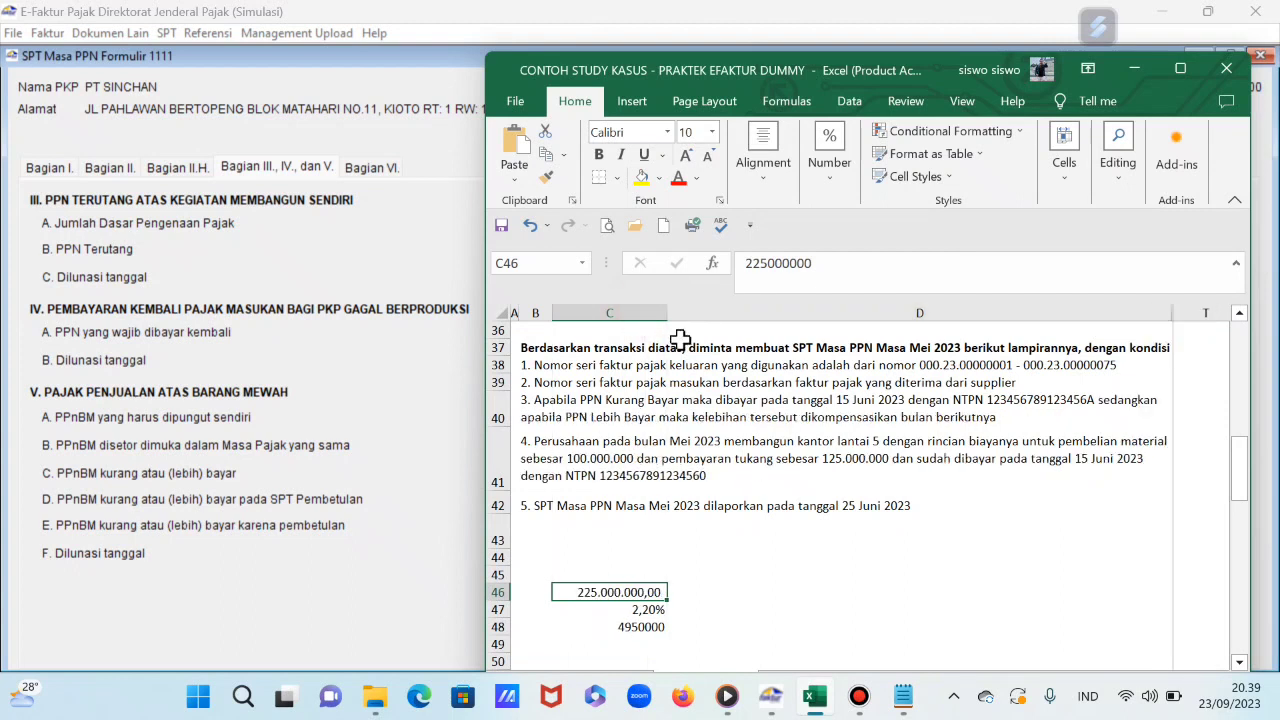
pyautogui.click(383, 285)
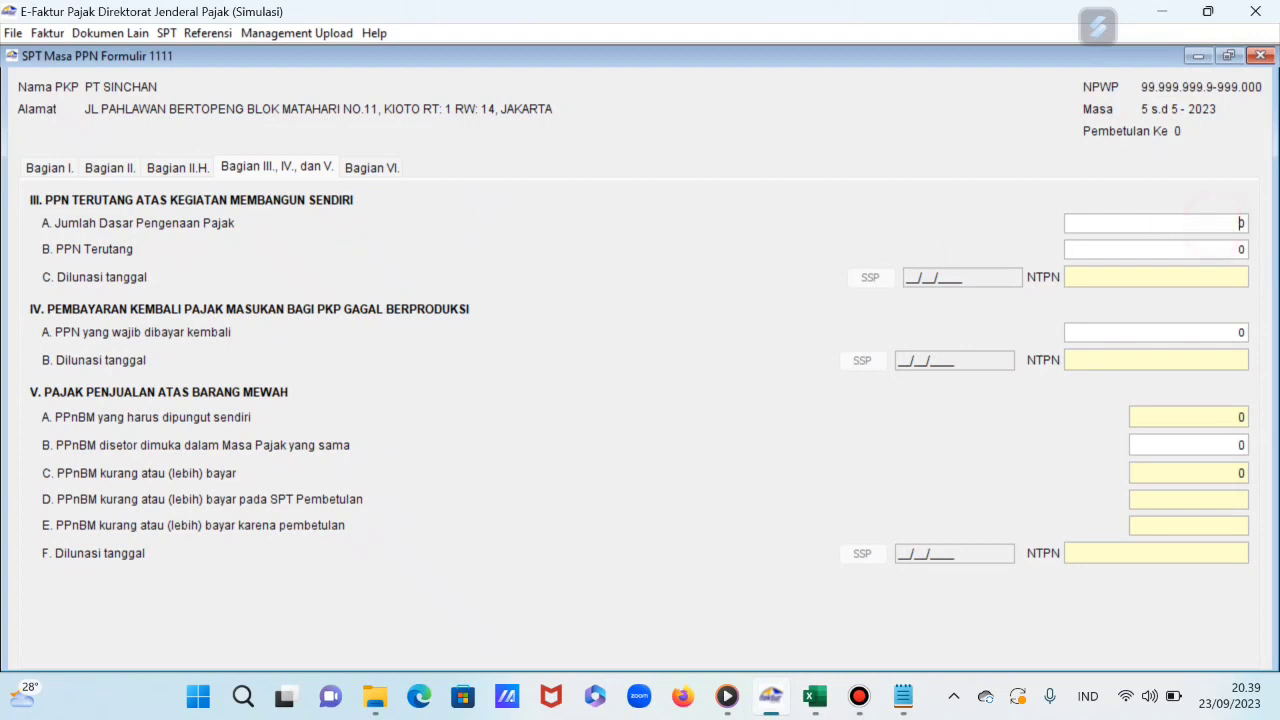
# Step: Enter self-construction DPP 225.000.000 and PPN Terutang 4.950.000 in Bagian III
pyautogui.write('225.000.000')
pyautogui.press('Tab')
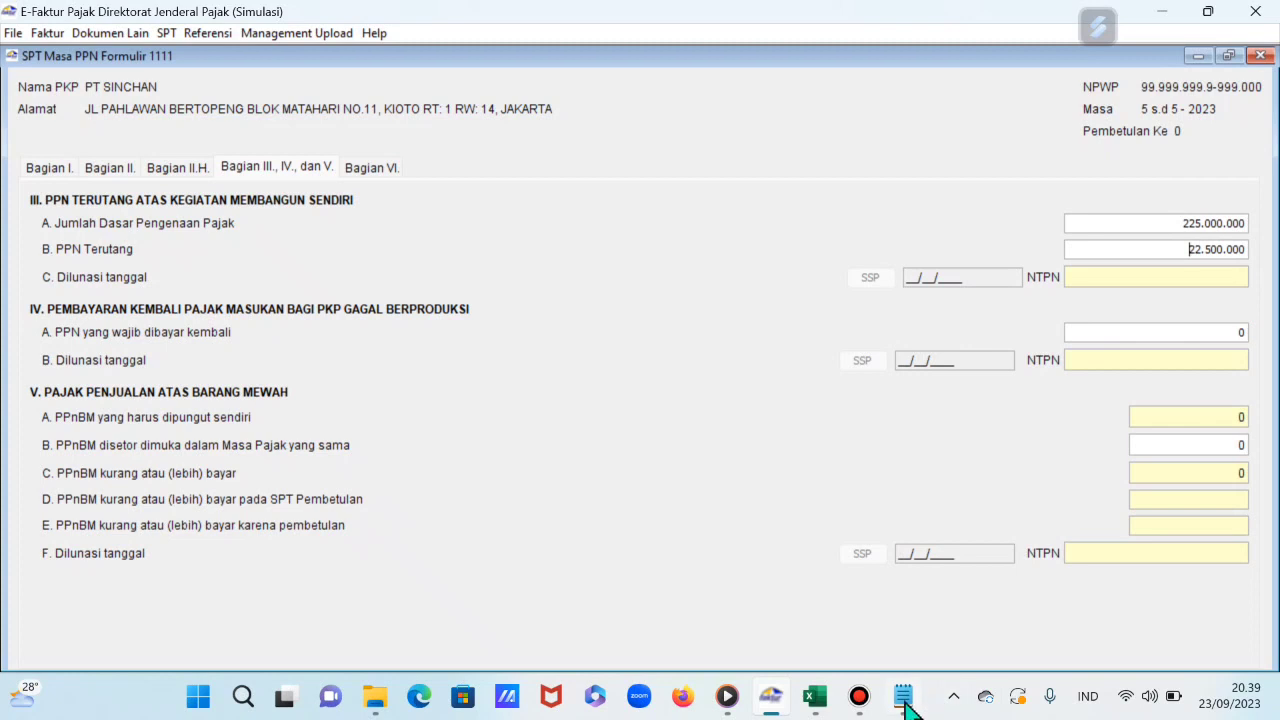
pyautogui.click(816, 698)
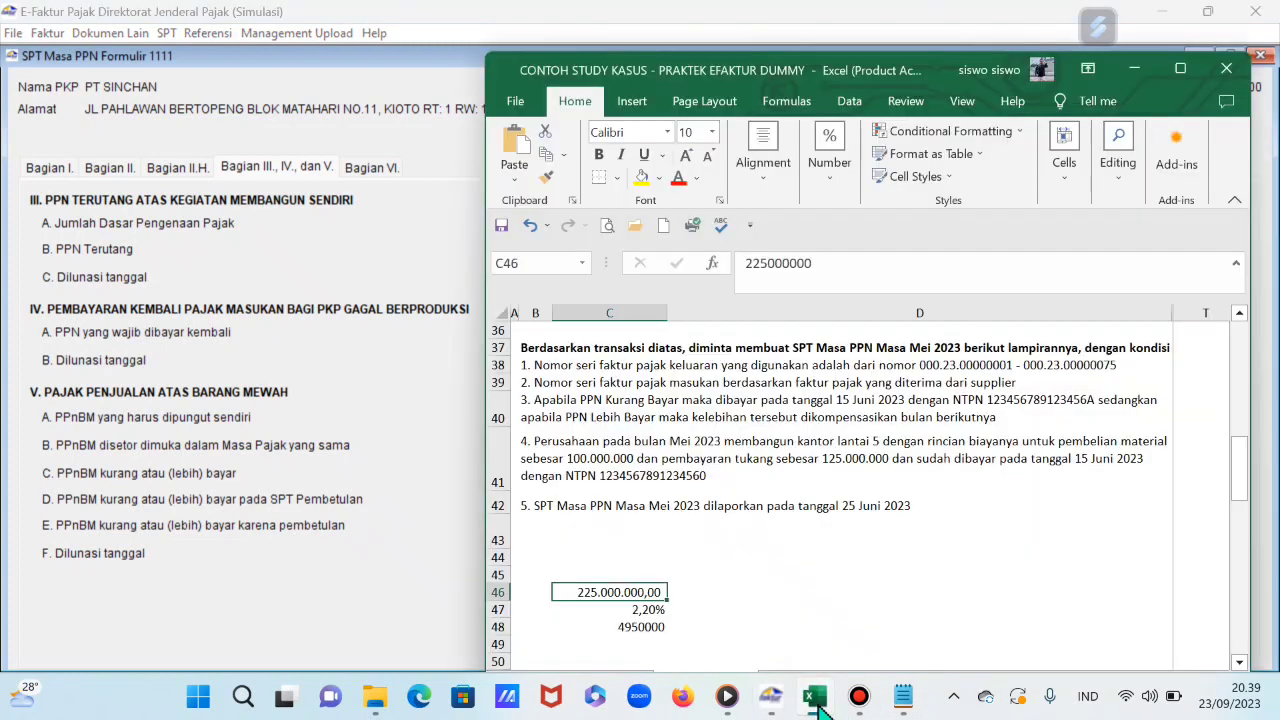
pyautogui.click(816, 698)
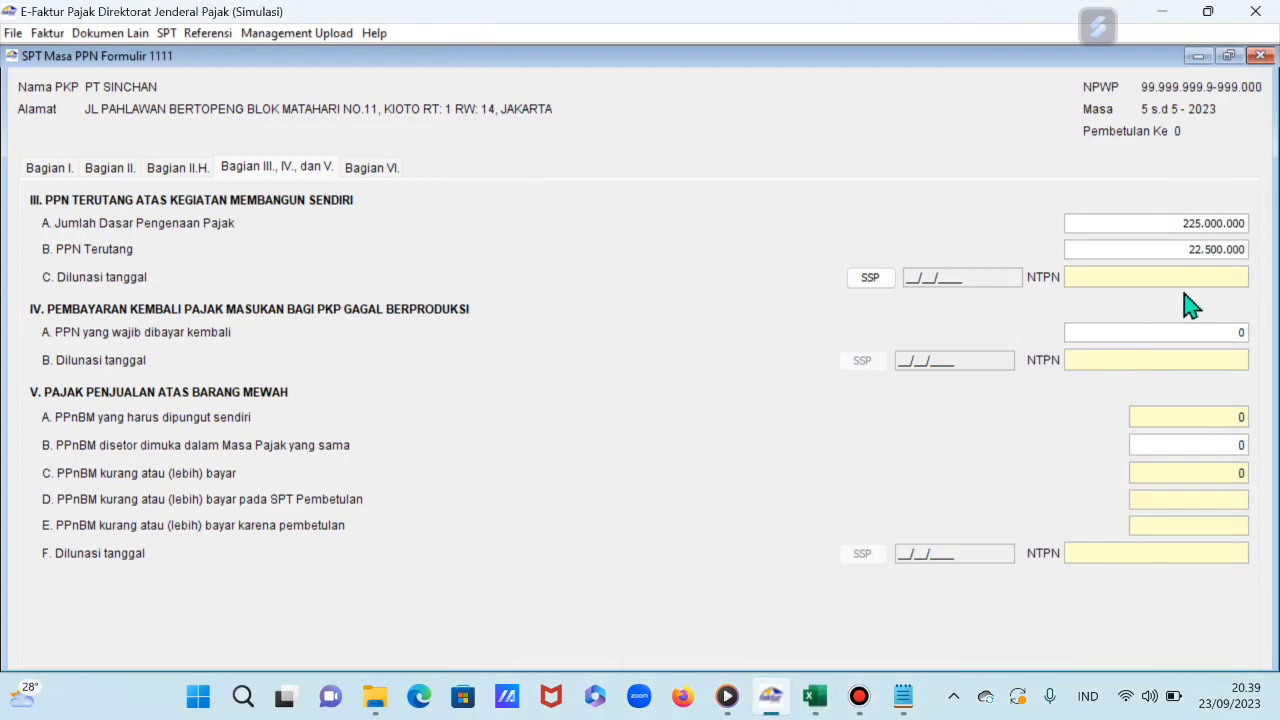
pyautogui.doubleClick(1184, 250)
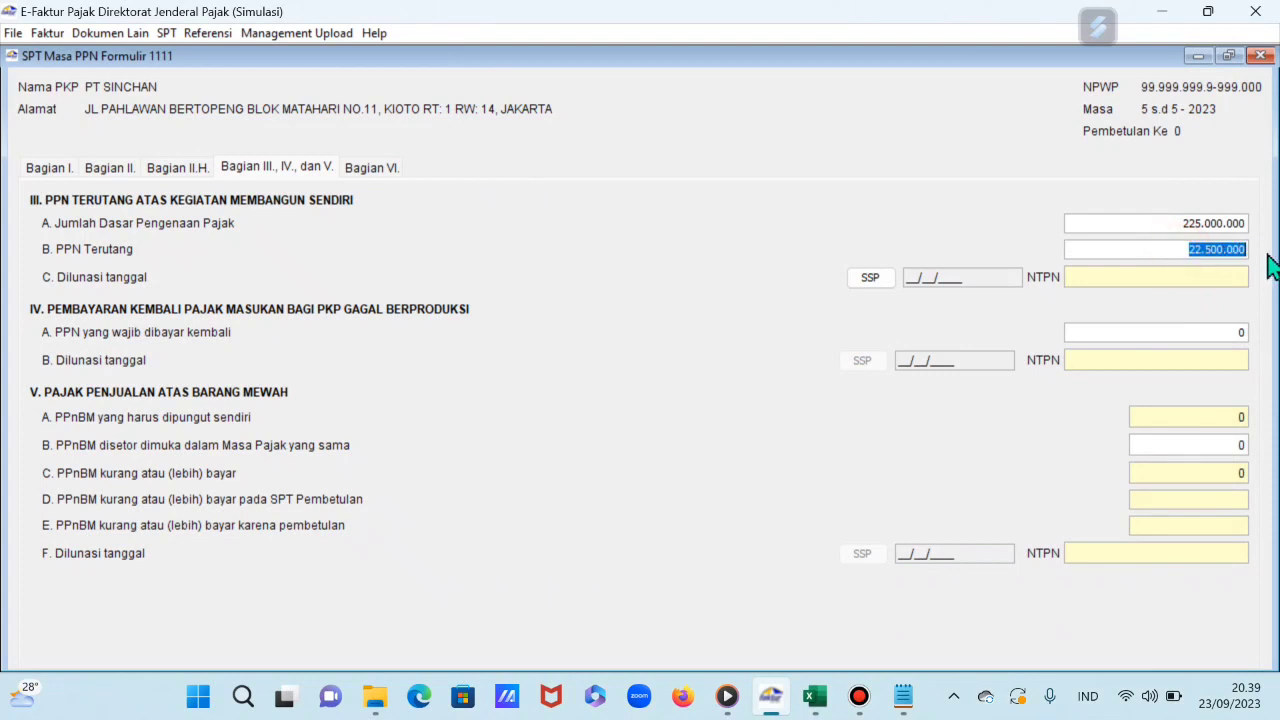
pyautogui.write('495')
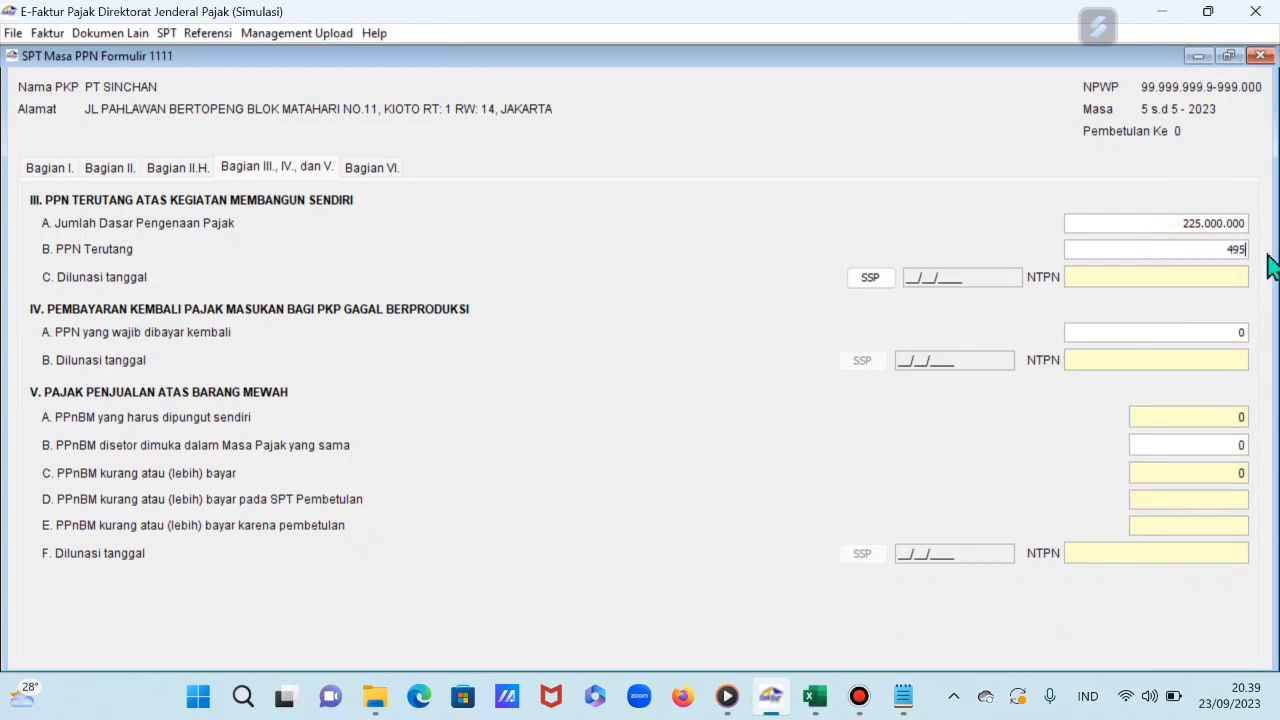
pyautogui.press('Tab')
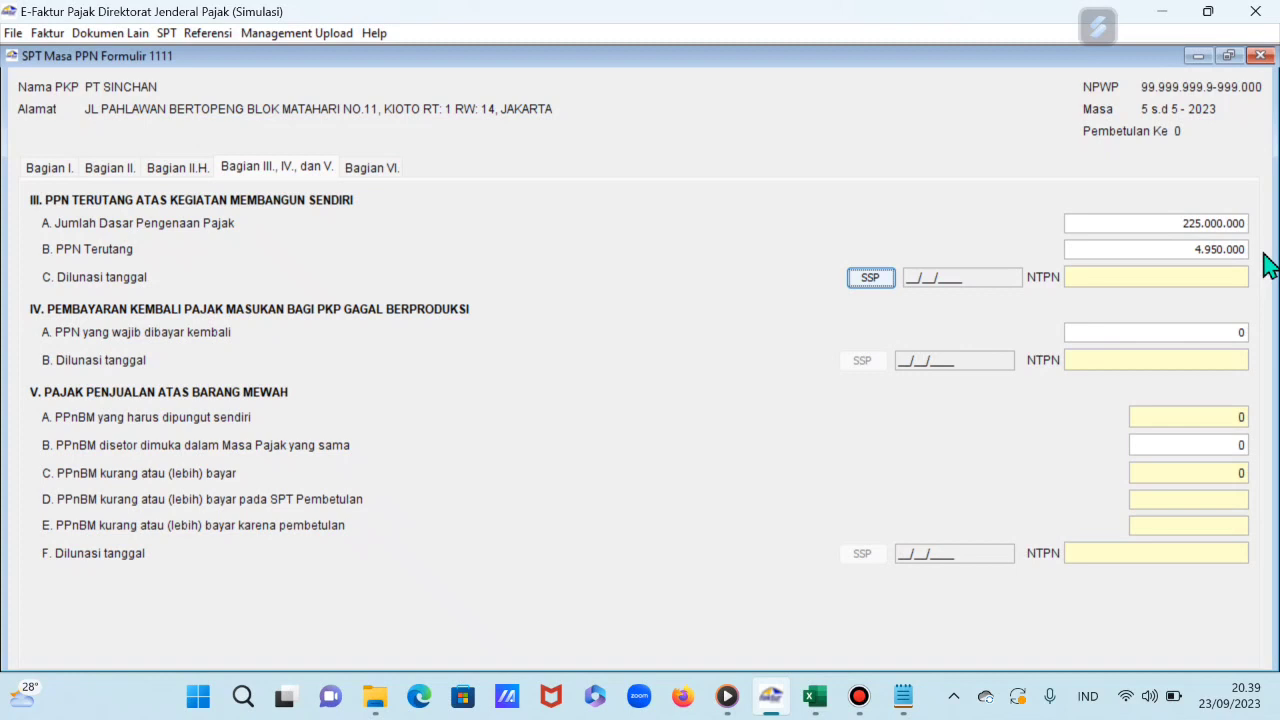
# Step: Copy the NTPN from item 4 in cell B41 of the case study
pyautogui.click(816, 697)
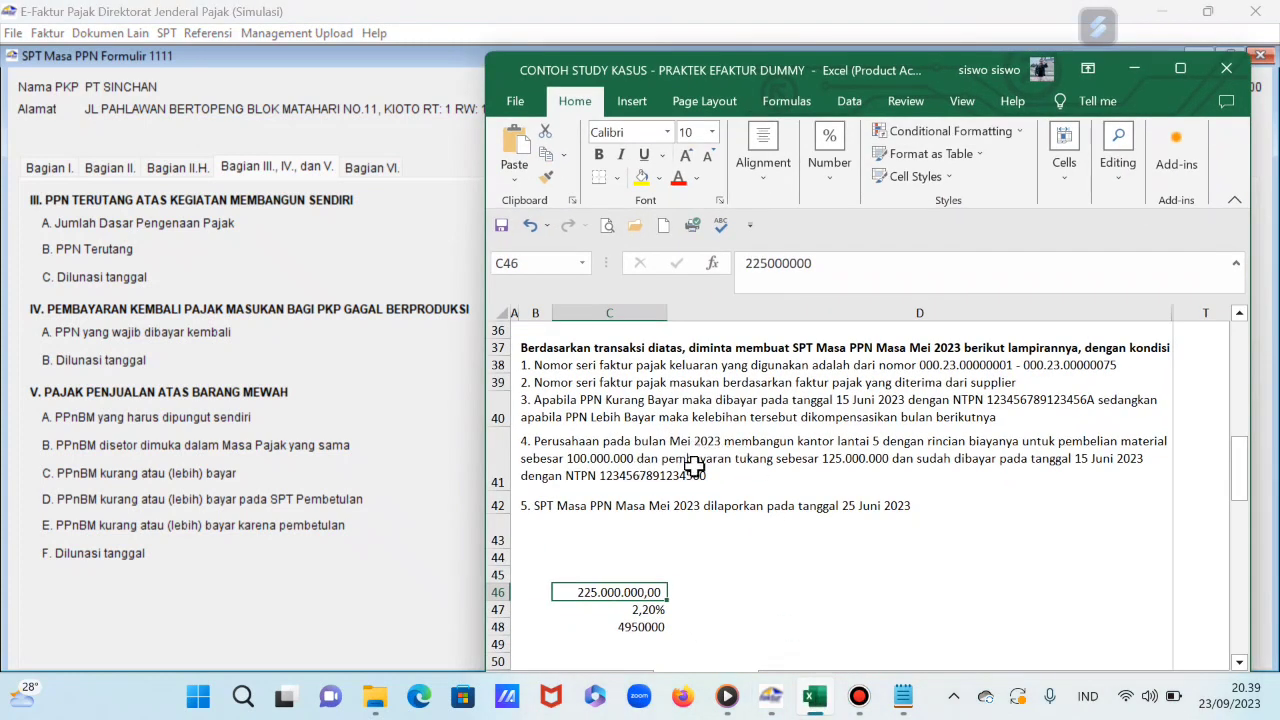
pyautogui.click(1100, 460)
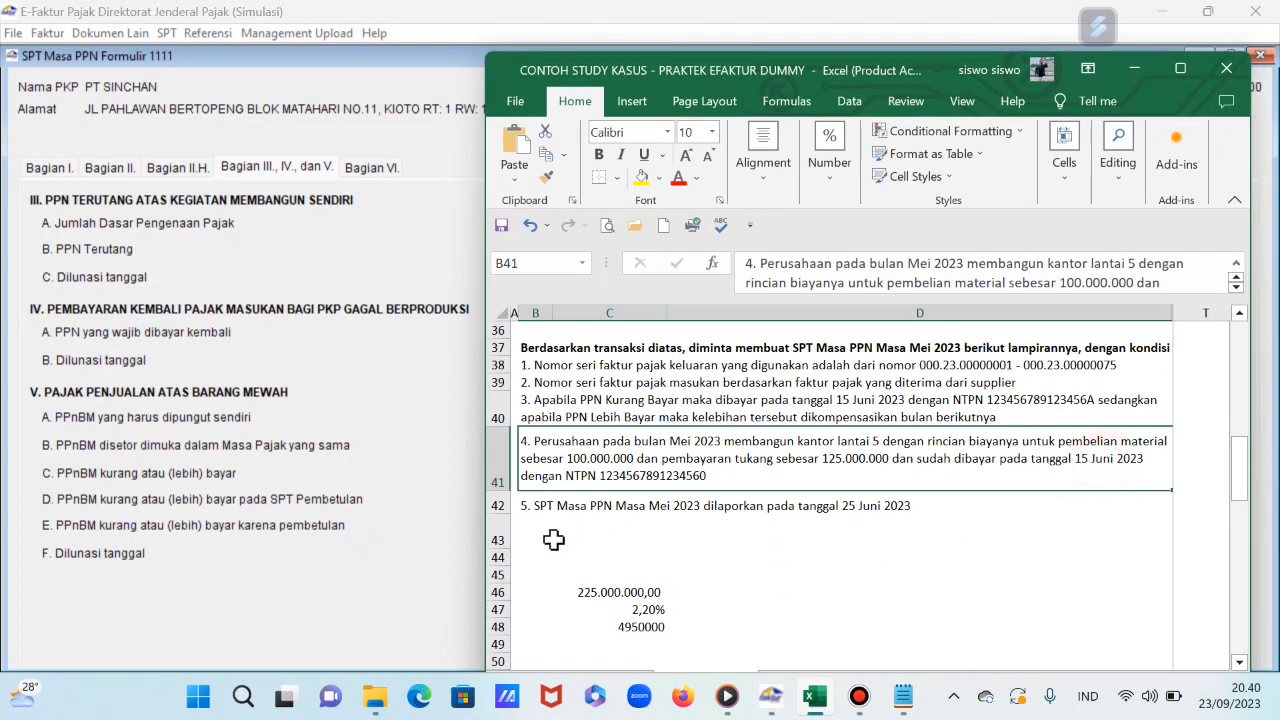
pyautogui.doubleClick(604, 478)
pyautogui.moveTo(599, 477); pyautogui.dragTo(706, 477)
pyautogui.rightClick(703, 481)
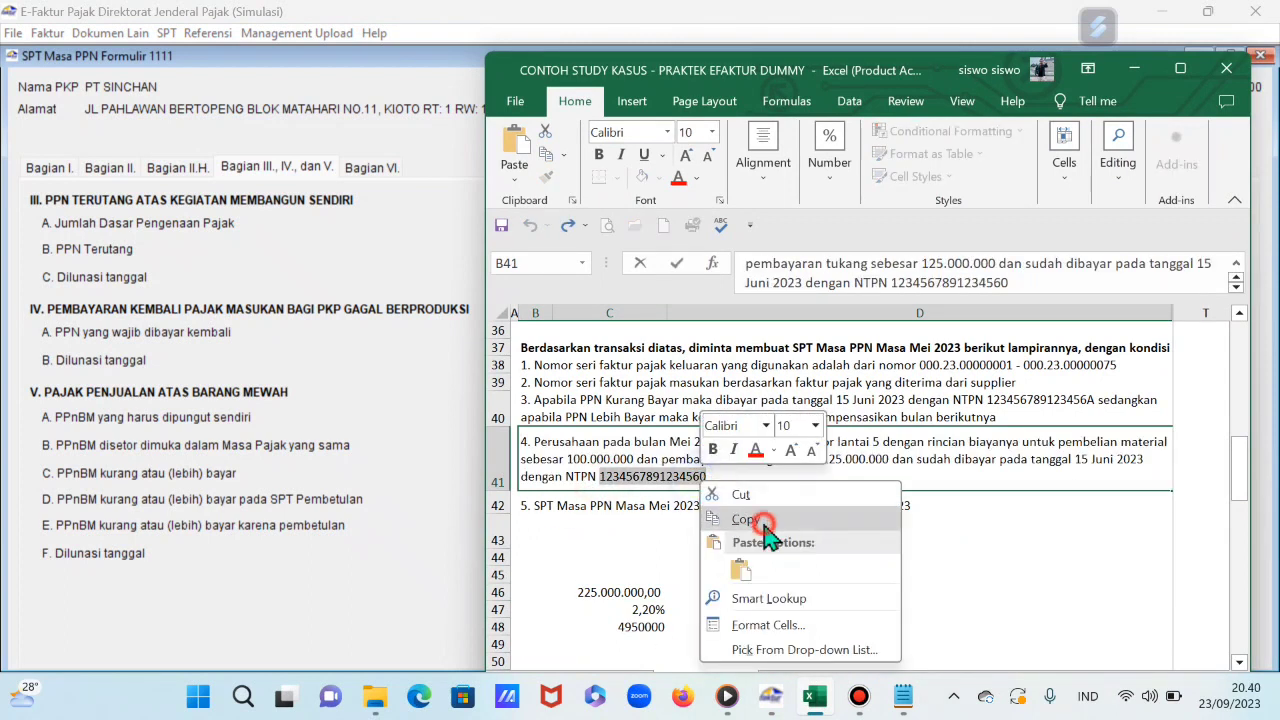
pyautogui.click(766, 522)
pyautogui.click(423, 405)
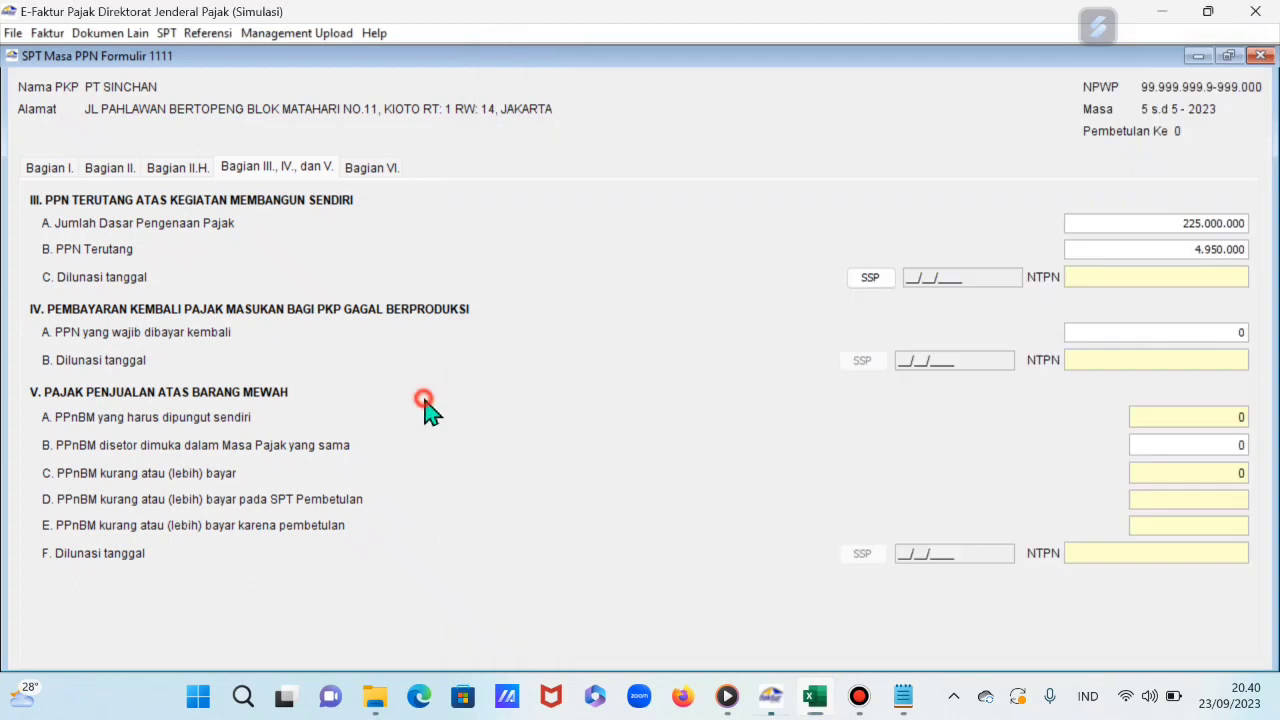
# Step: Start a self-construction SSP record with tax type 411211 and deposit type 103
pyautogui.click(872, 279)
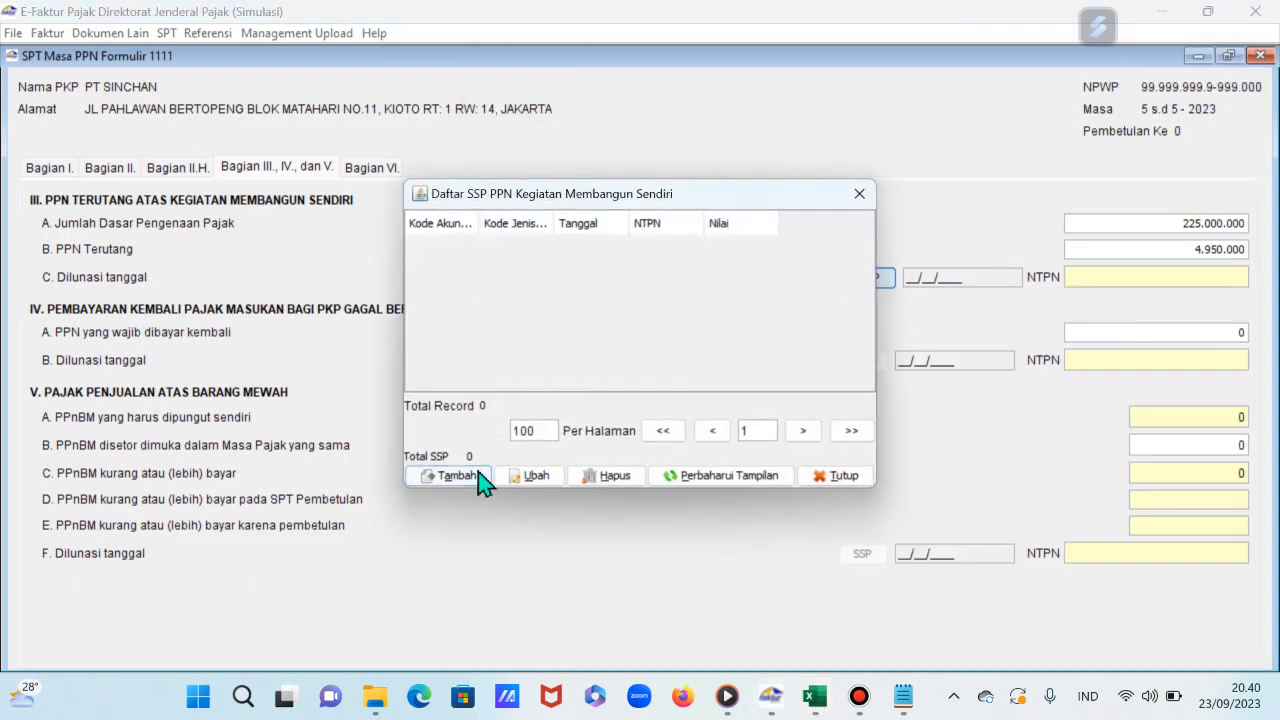
pyautogui.click(478, 478)
pyautogui.click(745, 304)
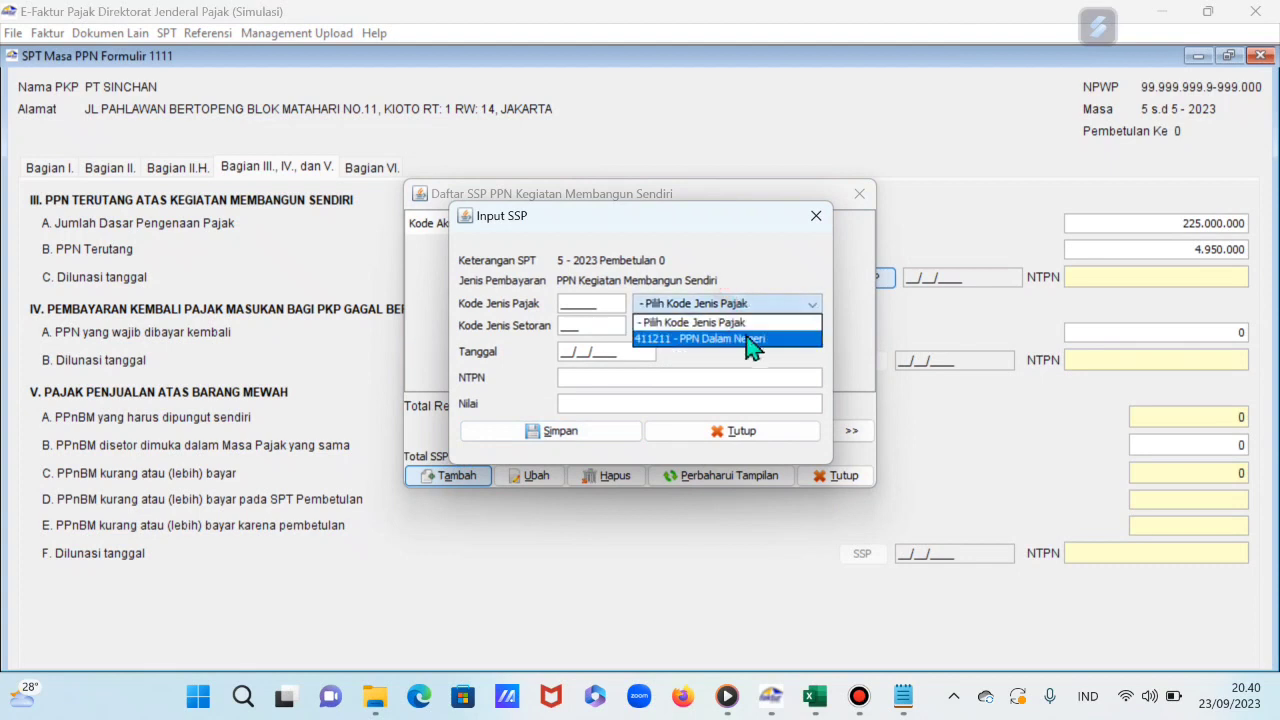
pyautogui.click(750, 339)
pyautogui.click(750, 326)
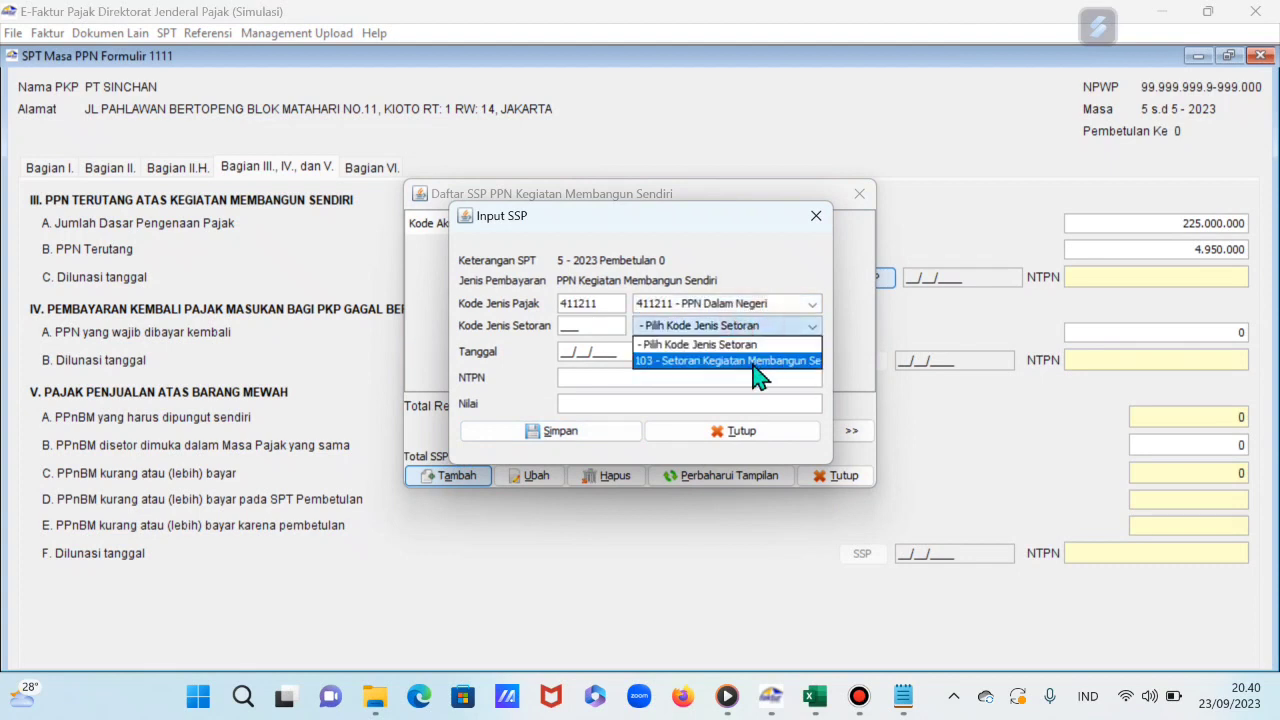
pyautogui.click(753, 362)
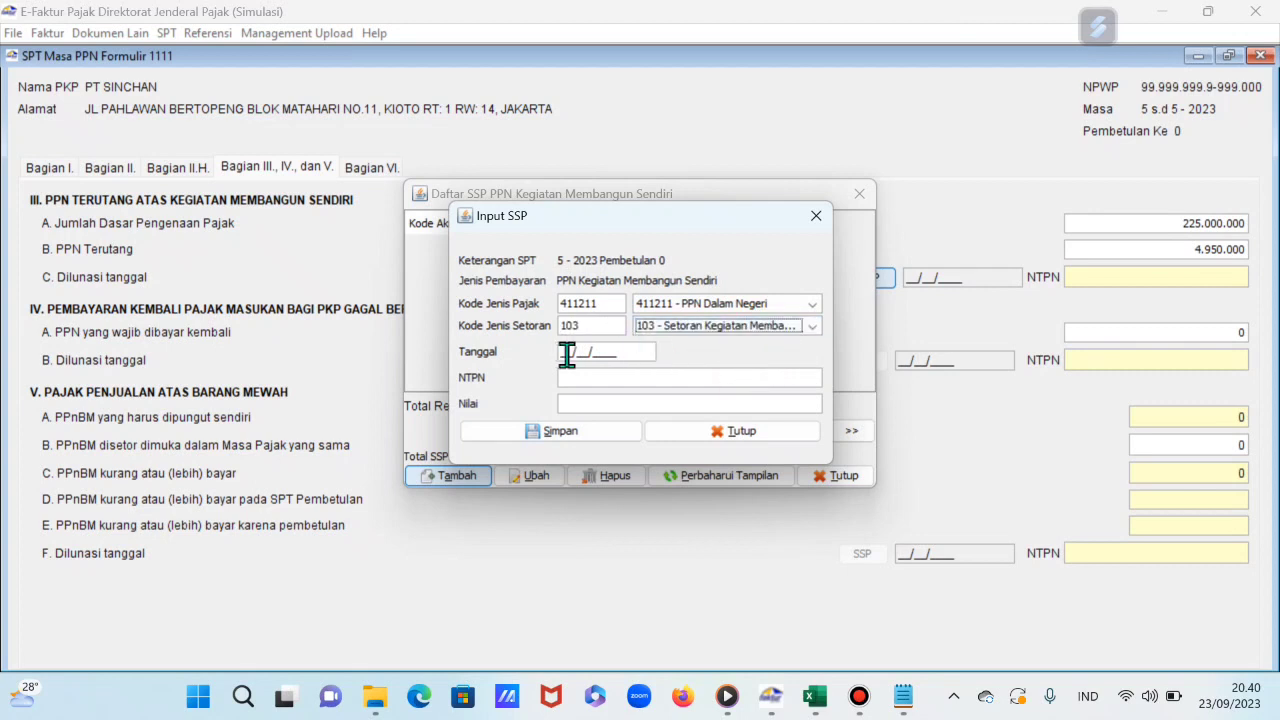
pyautogui.click(816, 697)
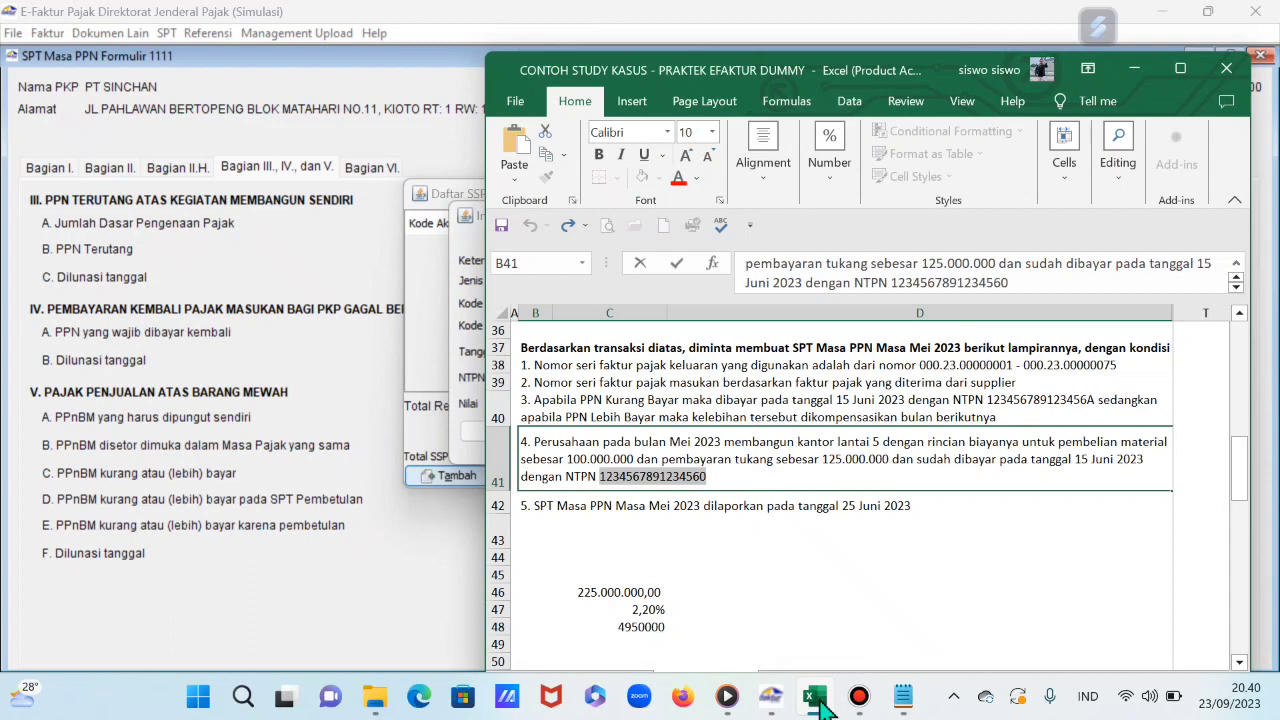
pyautogui.click(816, 697)
# Step: Enter date 15/06/2023, the NTPN and 4.950.000, then save the SSP record
pyautogui.click(562, 351)
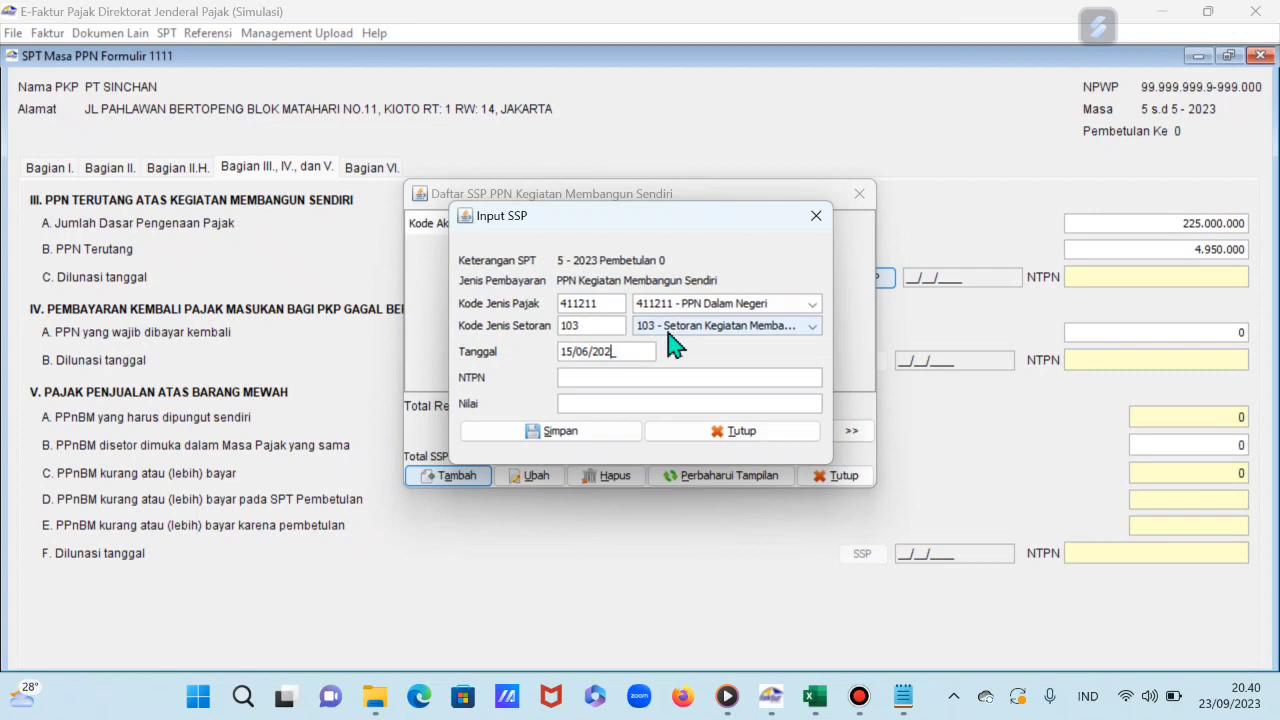
pyautogui.hotkey('ctrl', 'v')
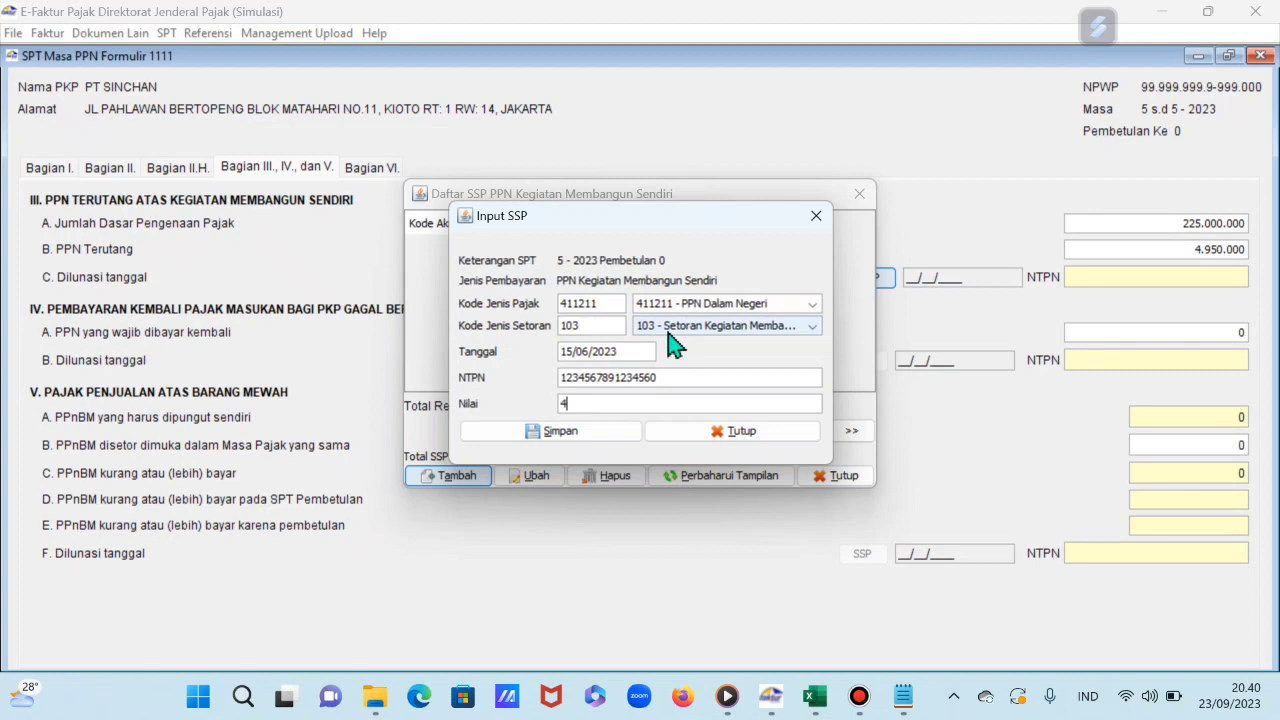
pyautogui.write('4.950.00000')
pyautogui.press('Tab')
pyautogui.click(602, 434)
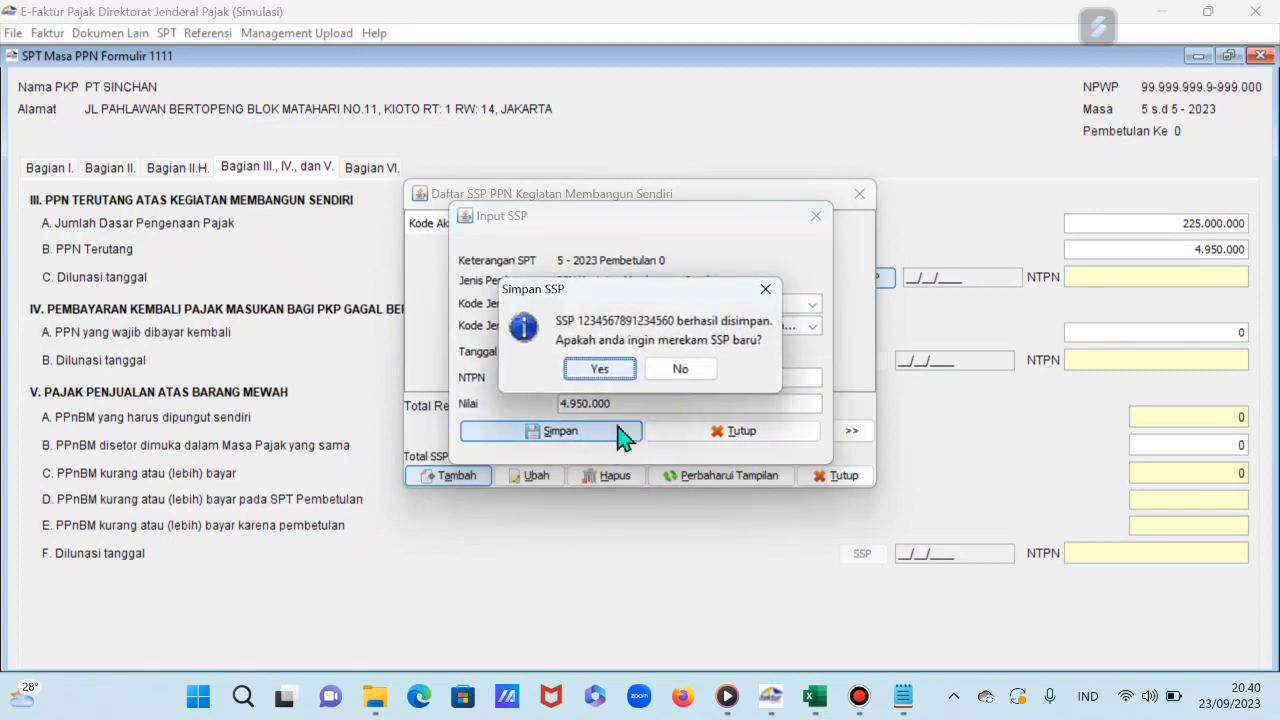
pyautogui.click(690, 370)
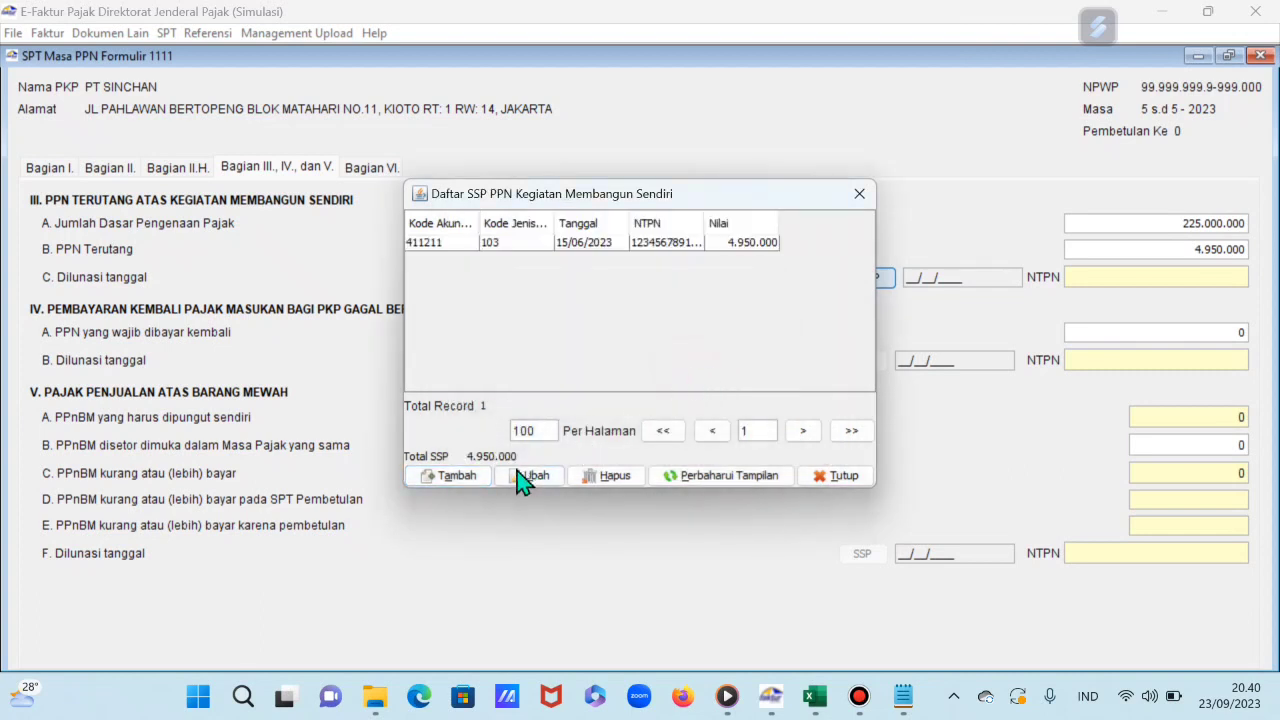
pyautogui.click(859, 194)
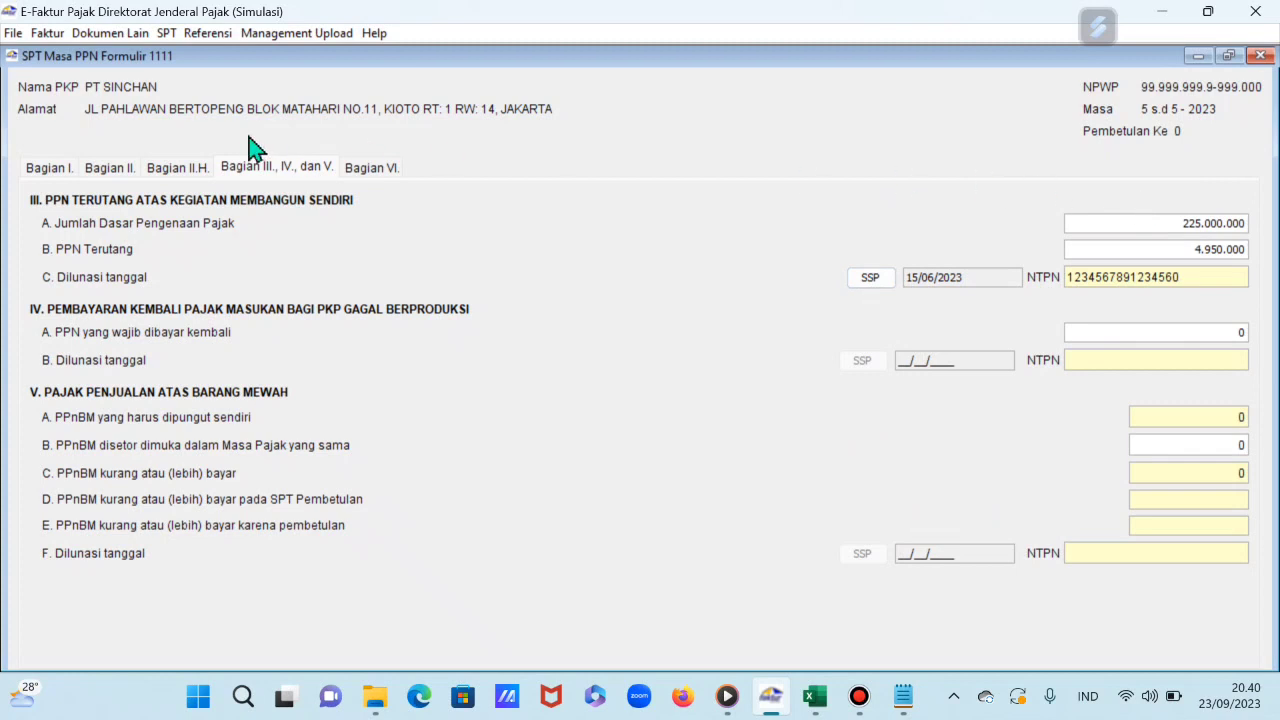
# Step: Enter signing date 30/06/2023 in Bagian VI, save the return and close the form
pyautogui.click(385, 183)
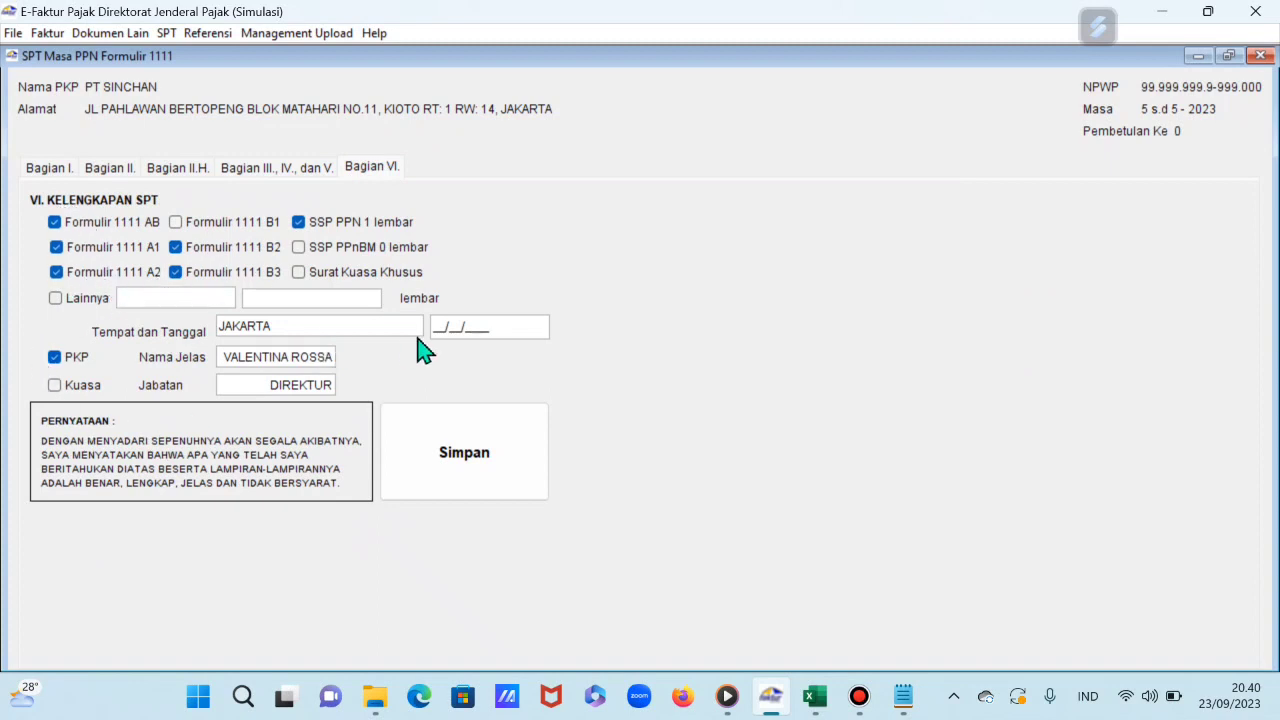
pyautogui.click(450, 327)
pyautogui.press('Tab')
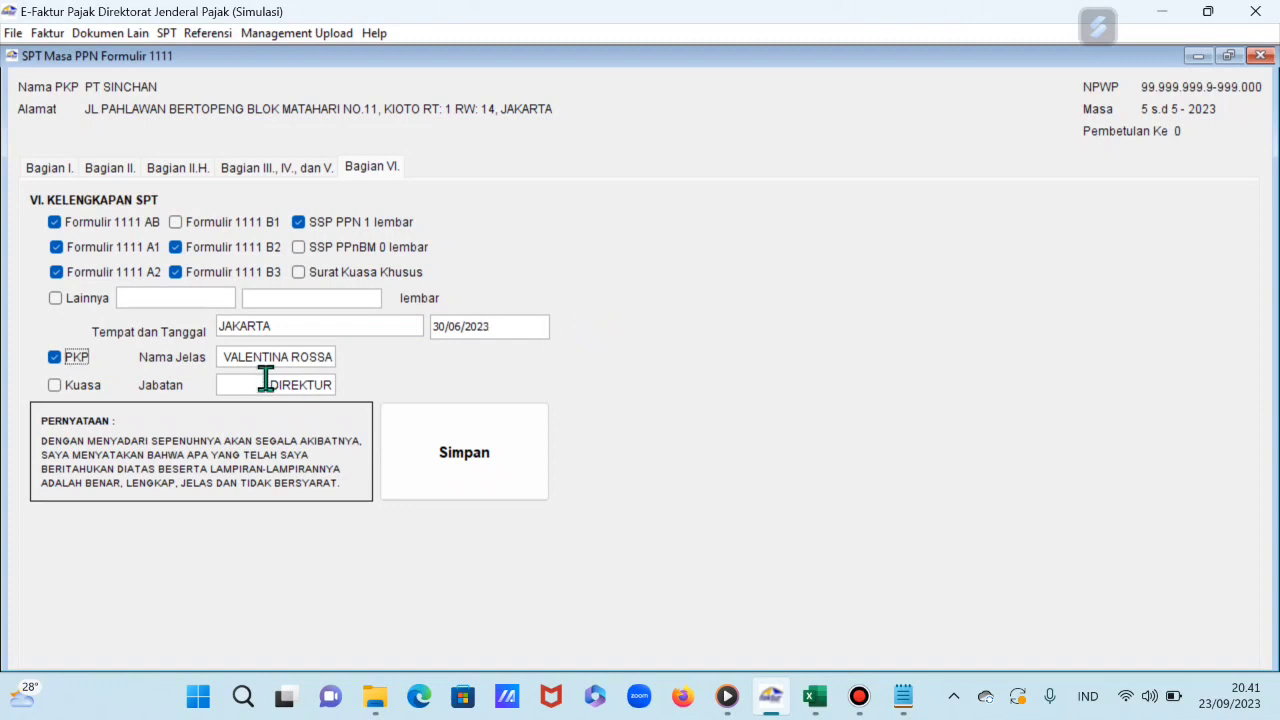
pyautogui.moveTo(224, 357); pyautogui.dragTo(323, 354)
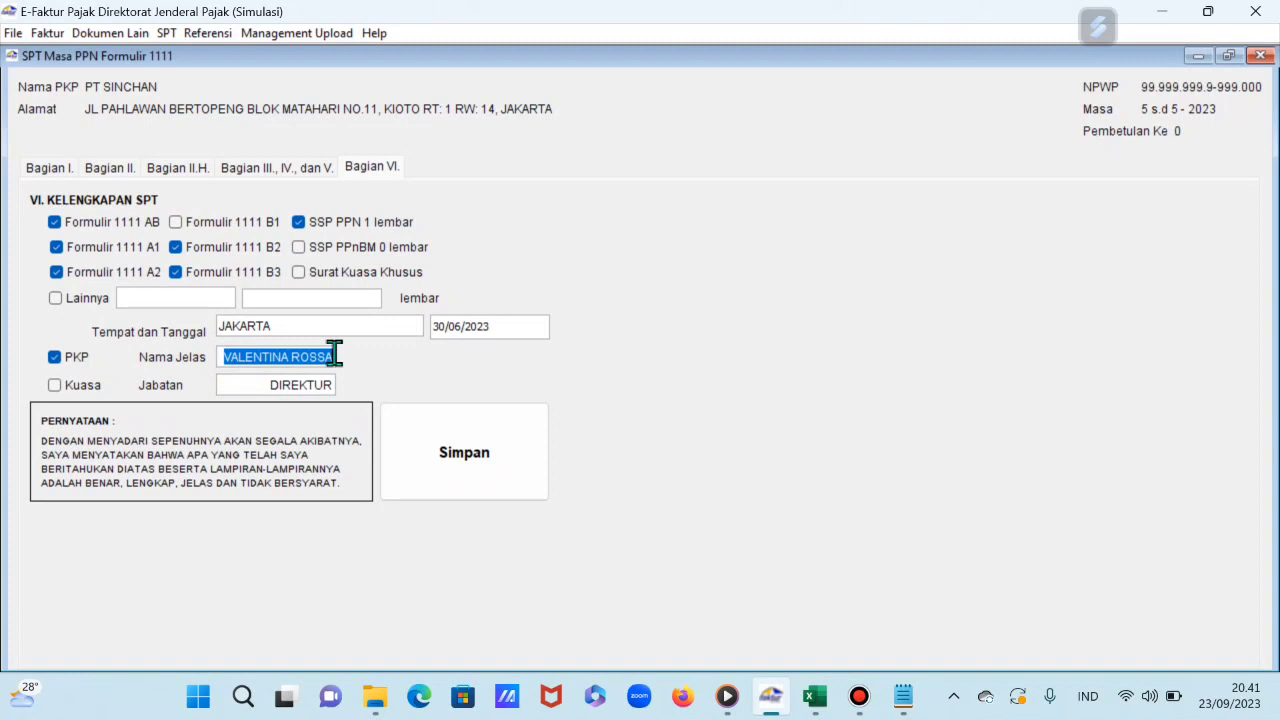
pyautogui.moveTo(255, 388); pyautogui.dragTo(333, 385)
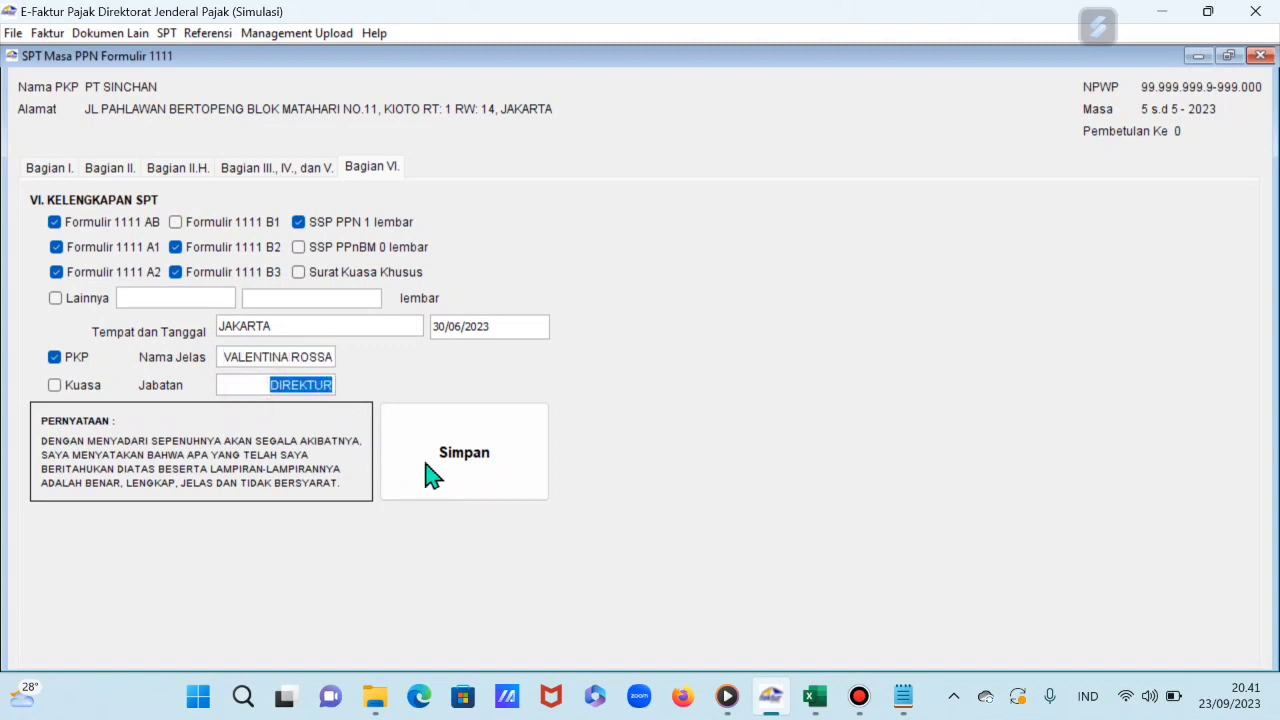
pyautogui.click(491, 467)
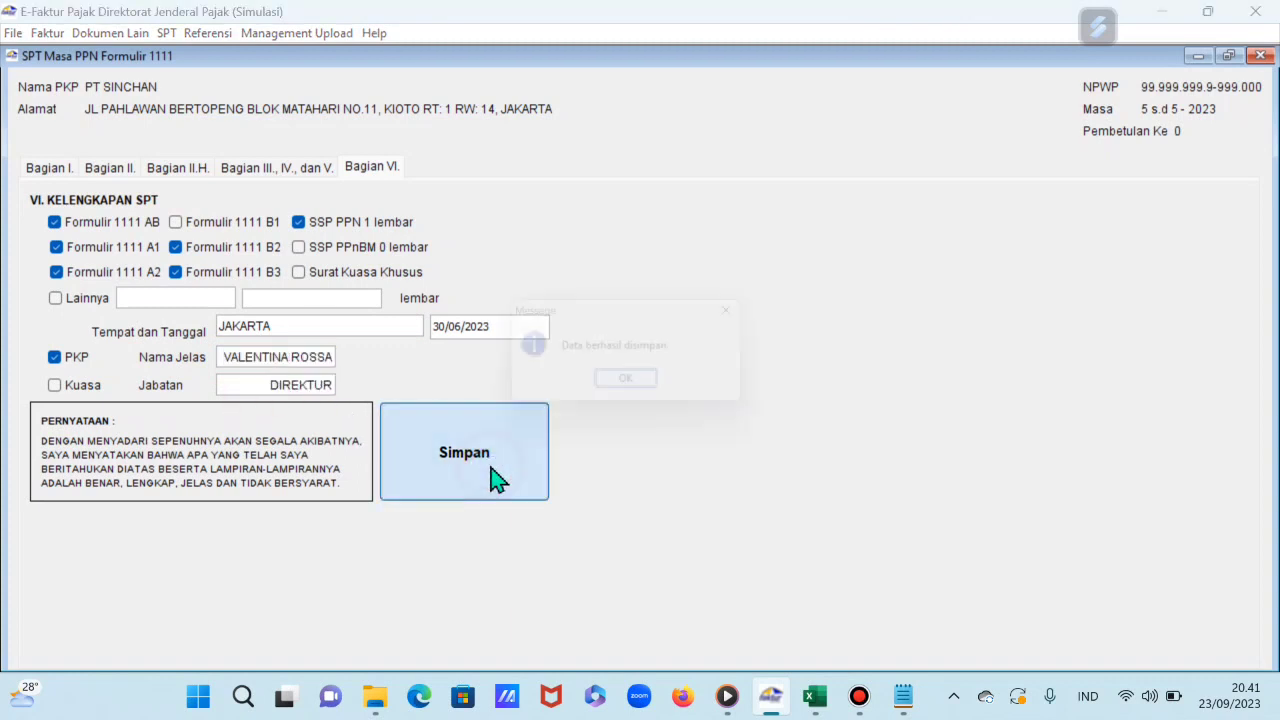
pyautogui.click(640, 389)
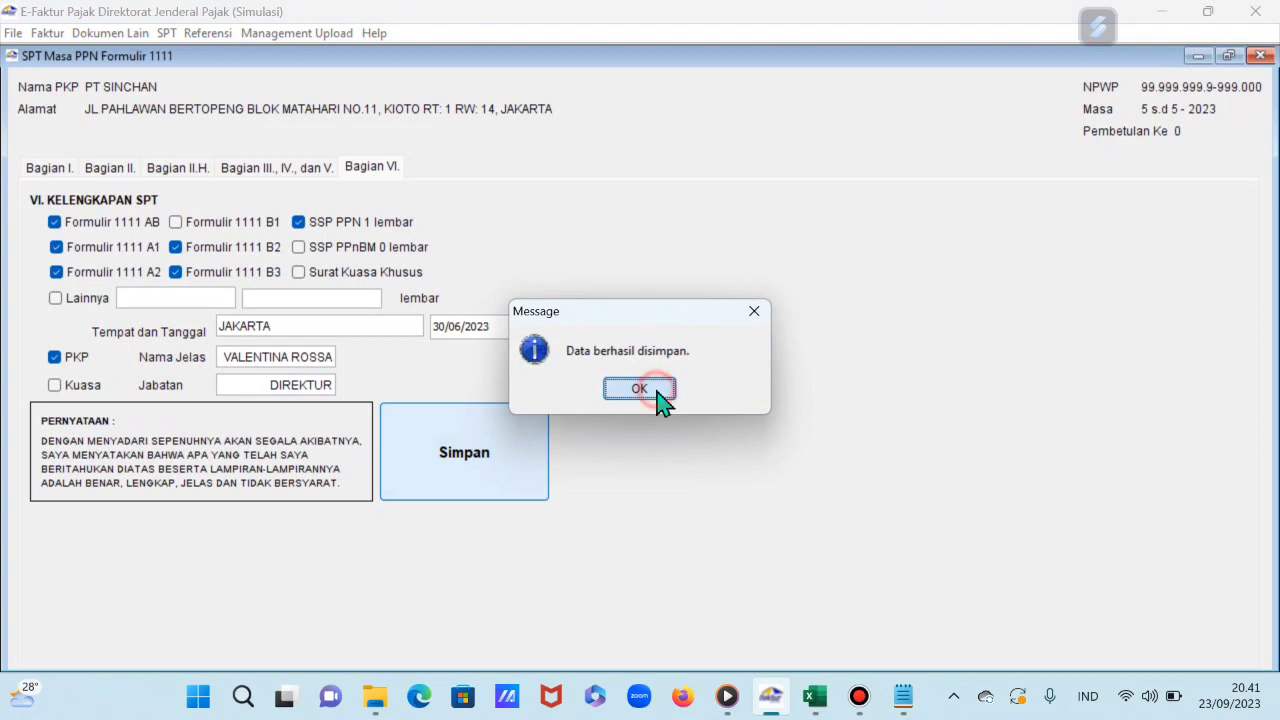
pyautogui.click(1261, 56)
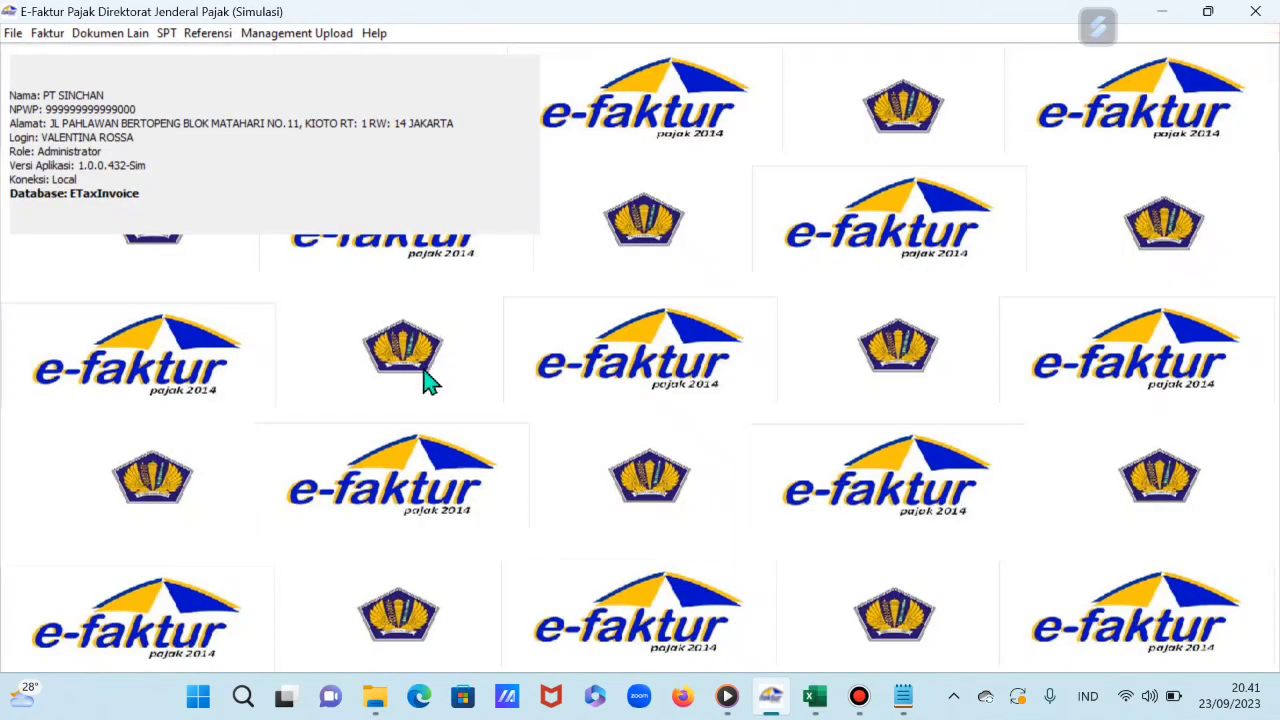
# Step: Open Buka SPT from the SPT menu to list the 2023 period 5-5 return
pyautogui.click(166, 34)
pyautogui.moveTo(205, 130)
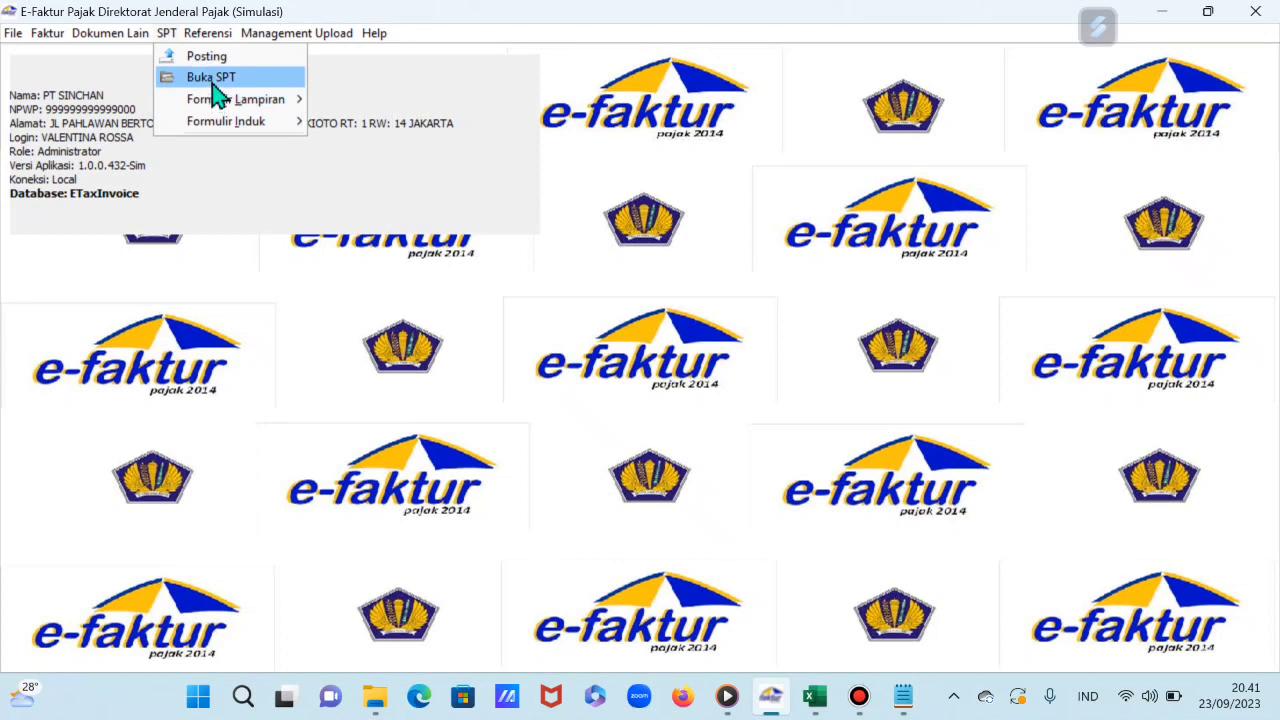
pyautogui.click(214, 80)
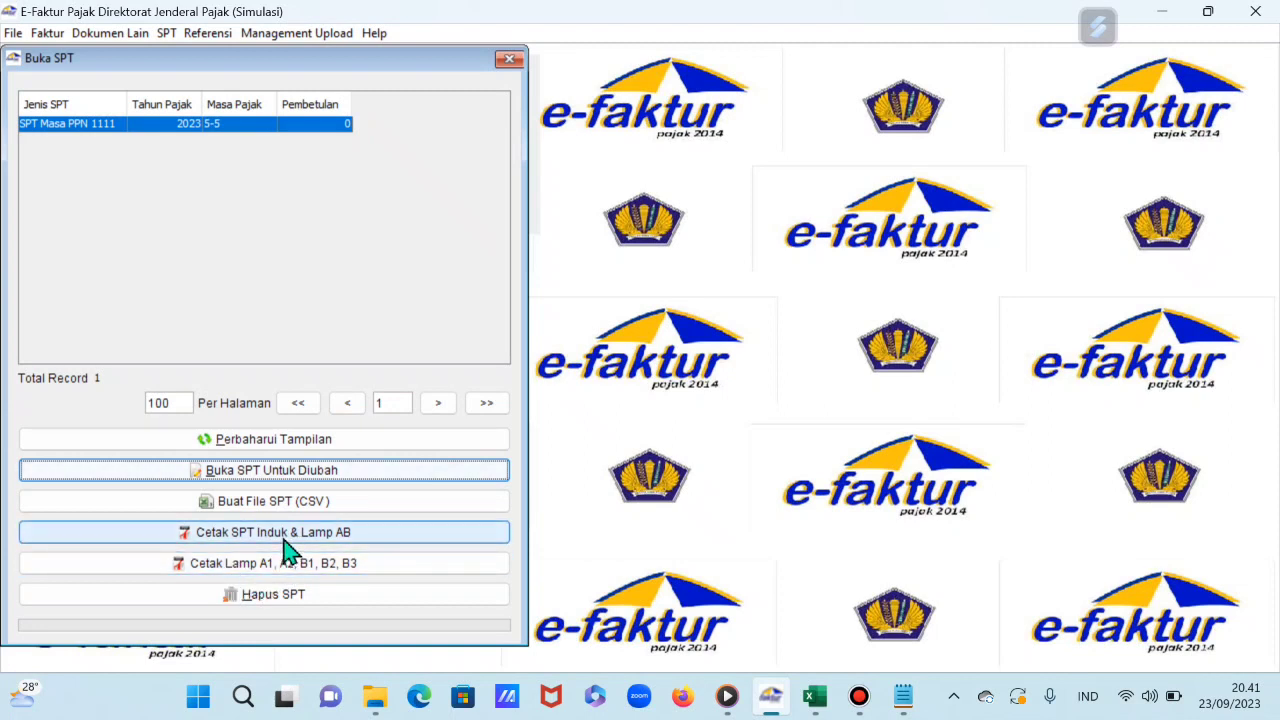
# Step: Save the SPT Induk and Lampiran AB PDF to Unduhan with file type All Files
pyautogui.click(284, 540)
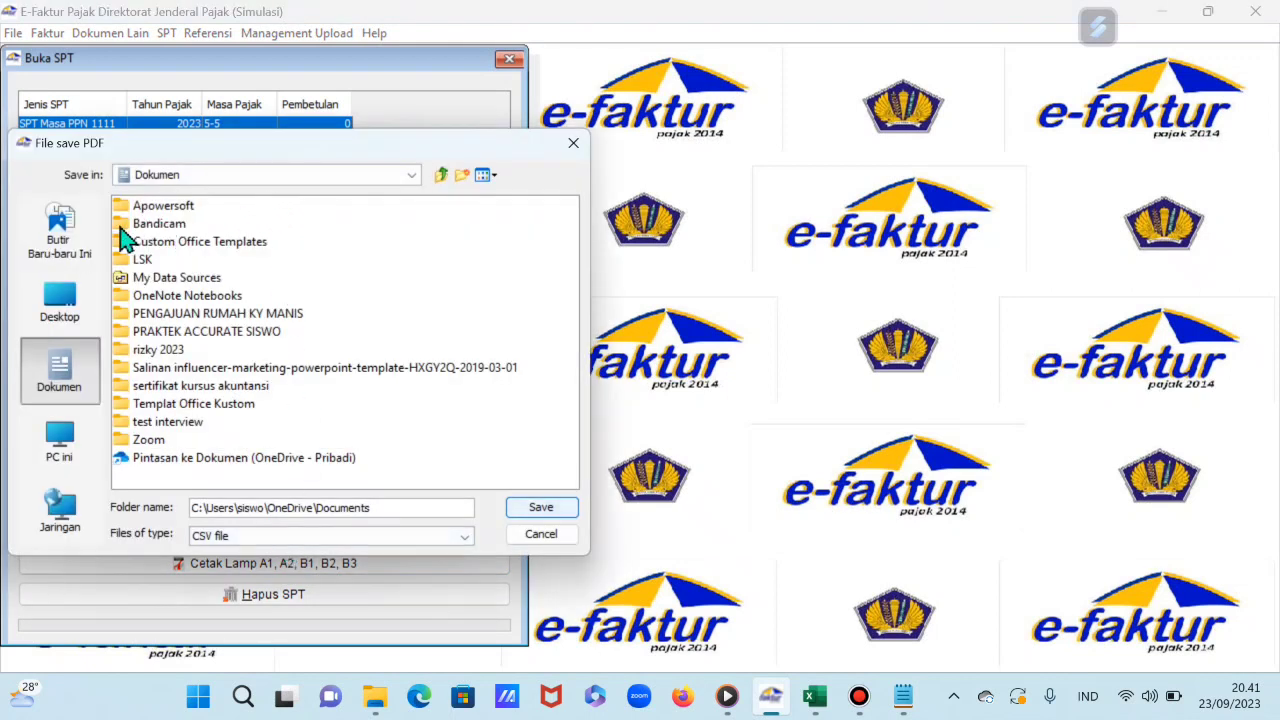
pyautogui.click(336, 175)
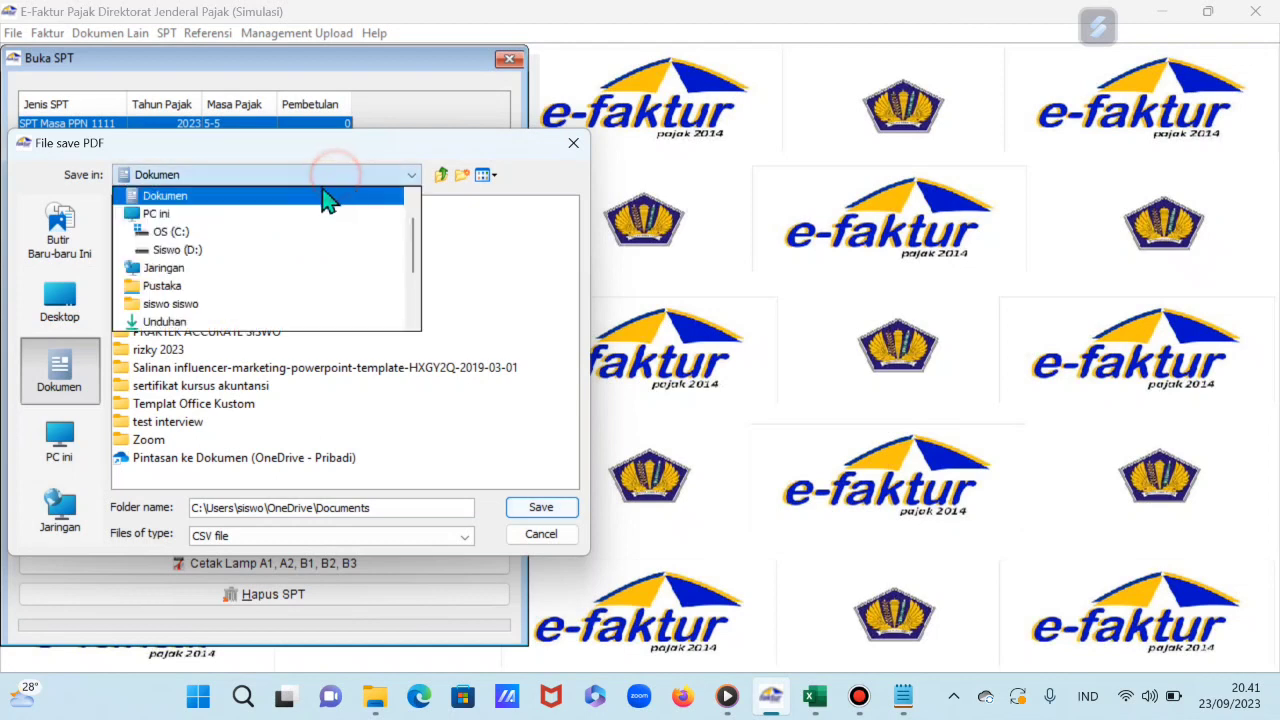
pyautogui.scroll(-1, 237, 286)
pyautogui.click(205, 287)
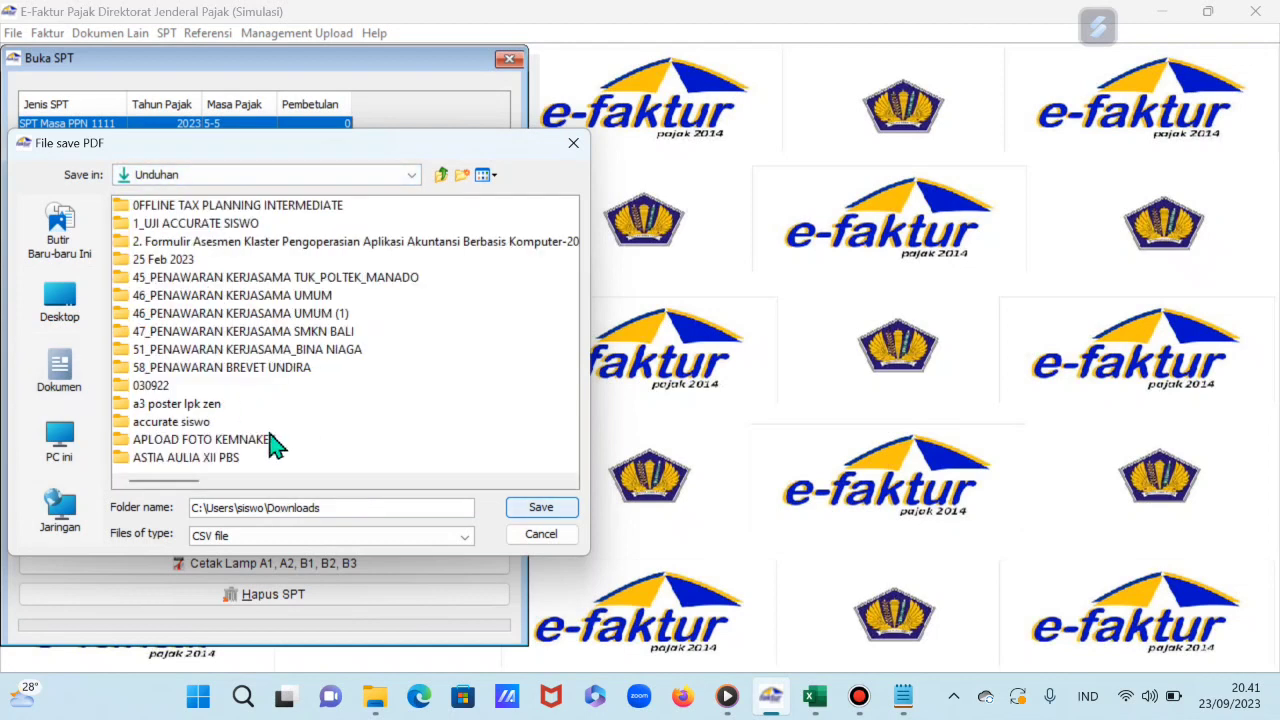
pyautogui.click(265, 535)
pyautogui.click(251, 551)
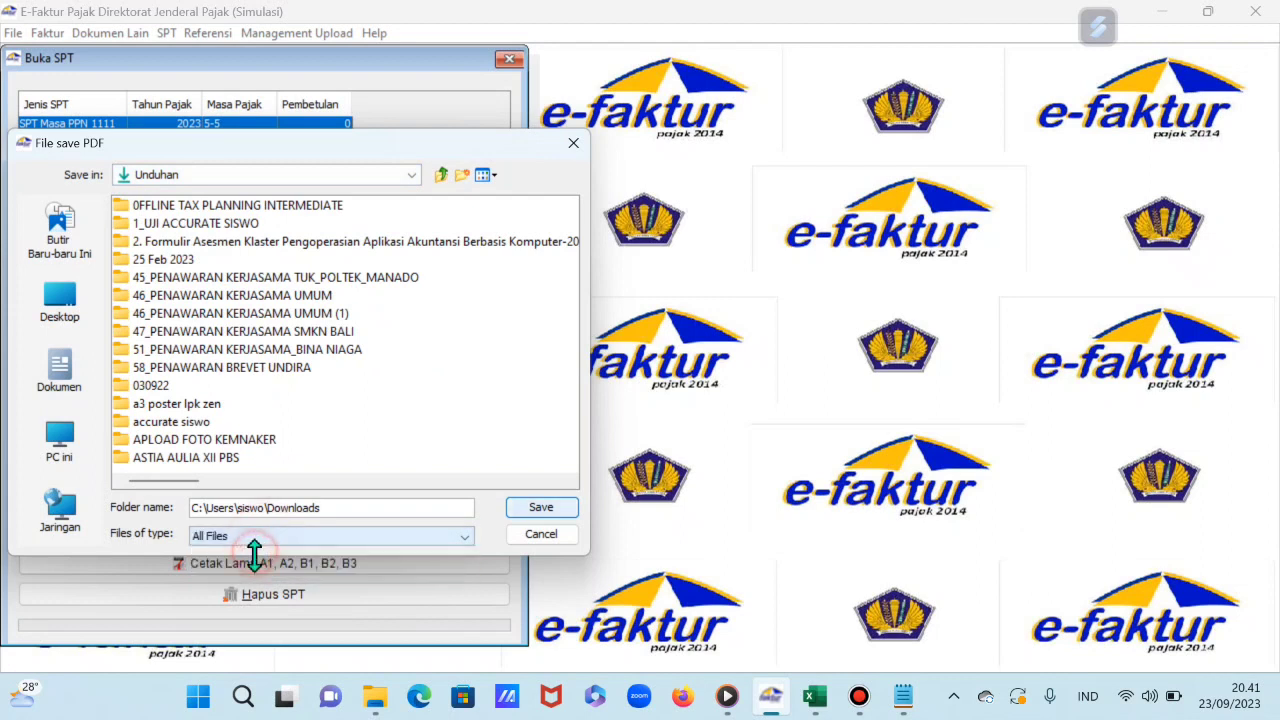
pyautogui.click(549, 512)
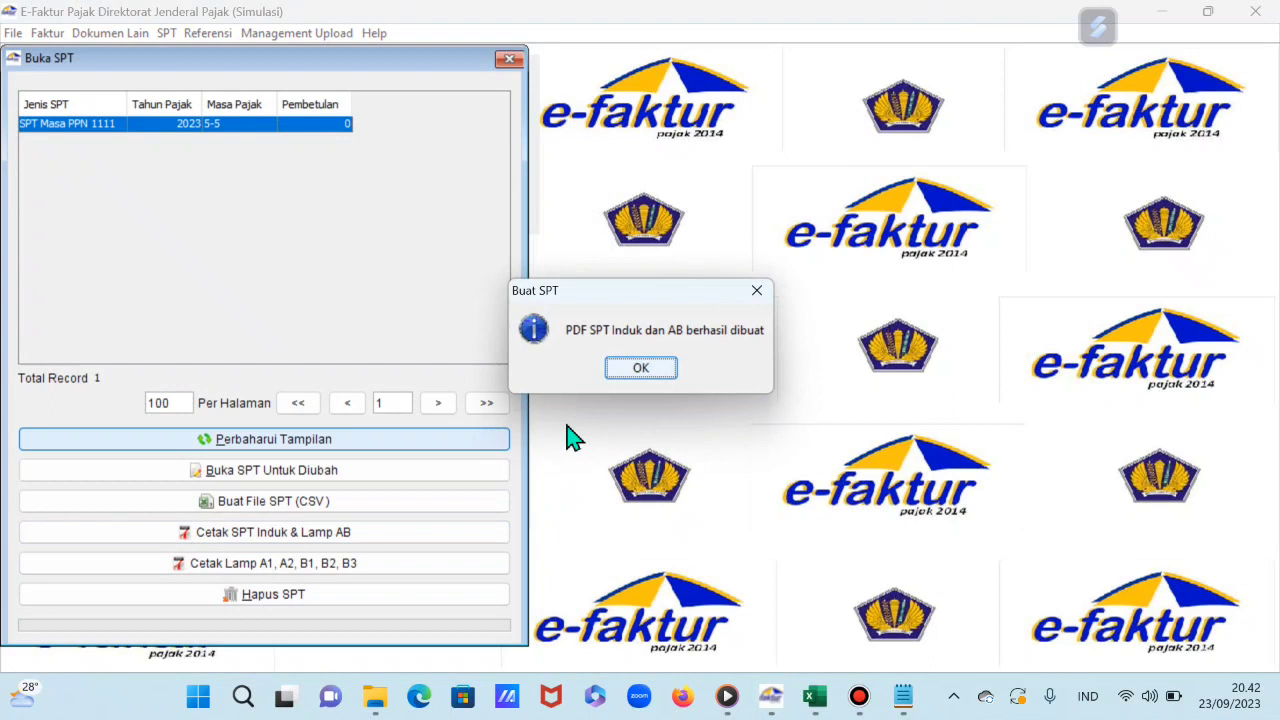
pyautogui.click(651, 370)
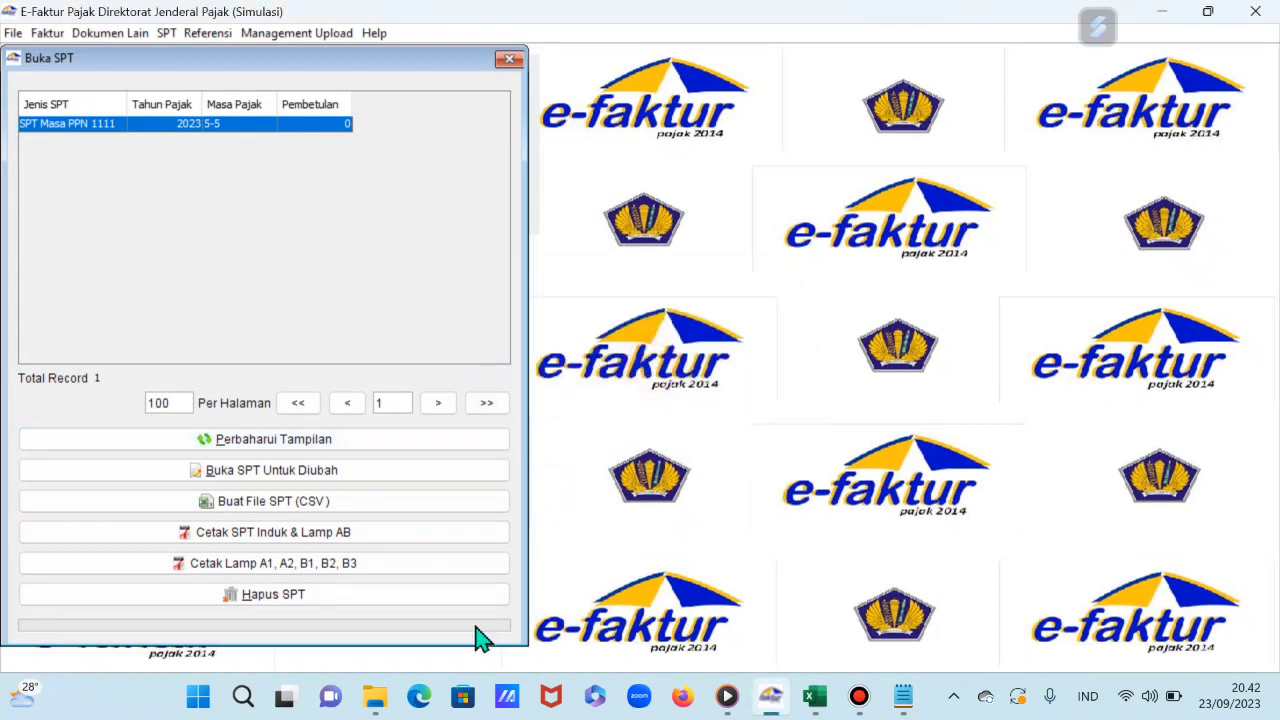
# Step: Open the new INDUK PDF from the Unduhan folder in File Explorer
pyautogui.moveTo(365, 688)
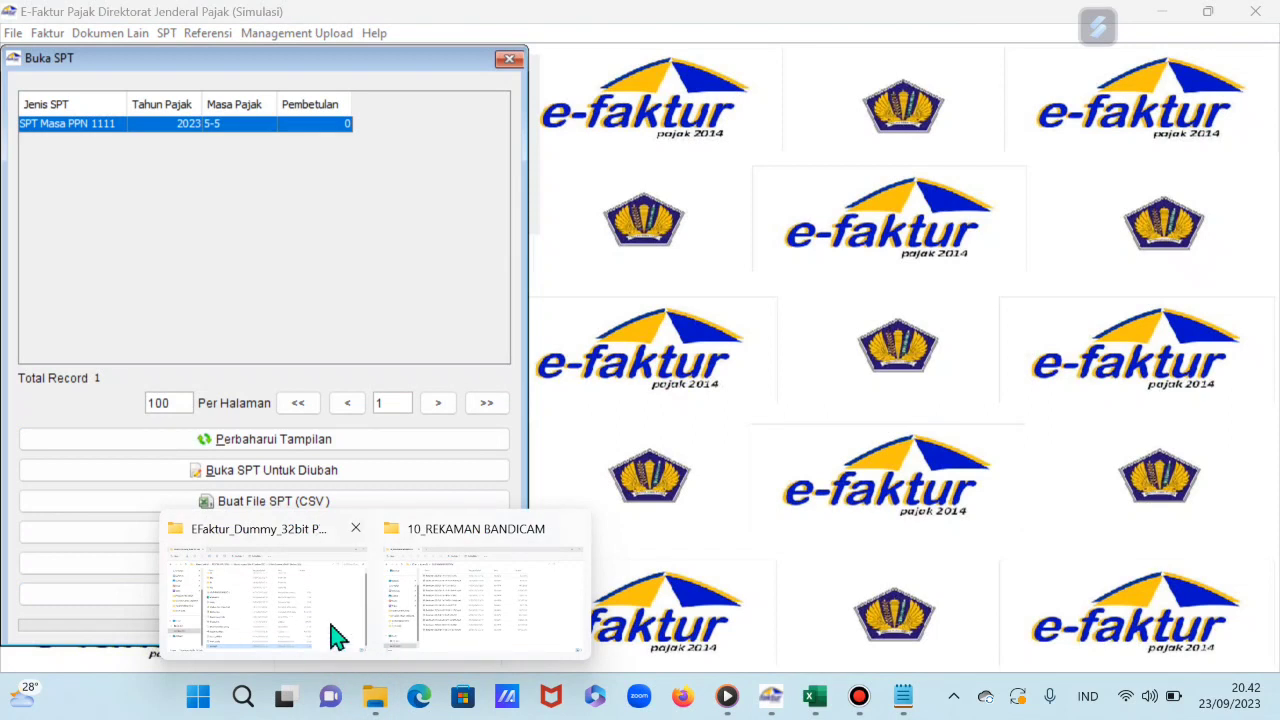
pyautogui.click(200, 620)
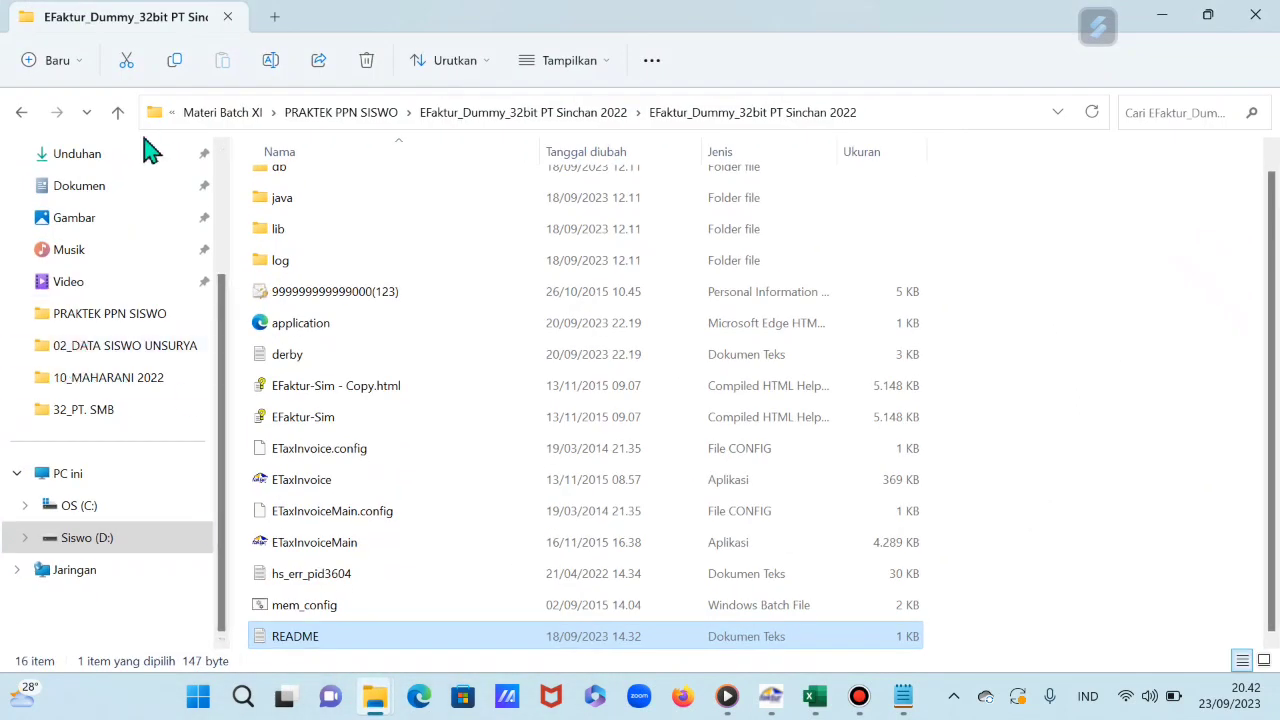
pyautogui.click(97, 163)
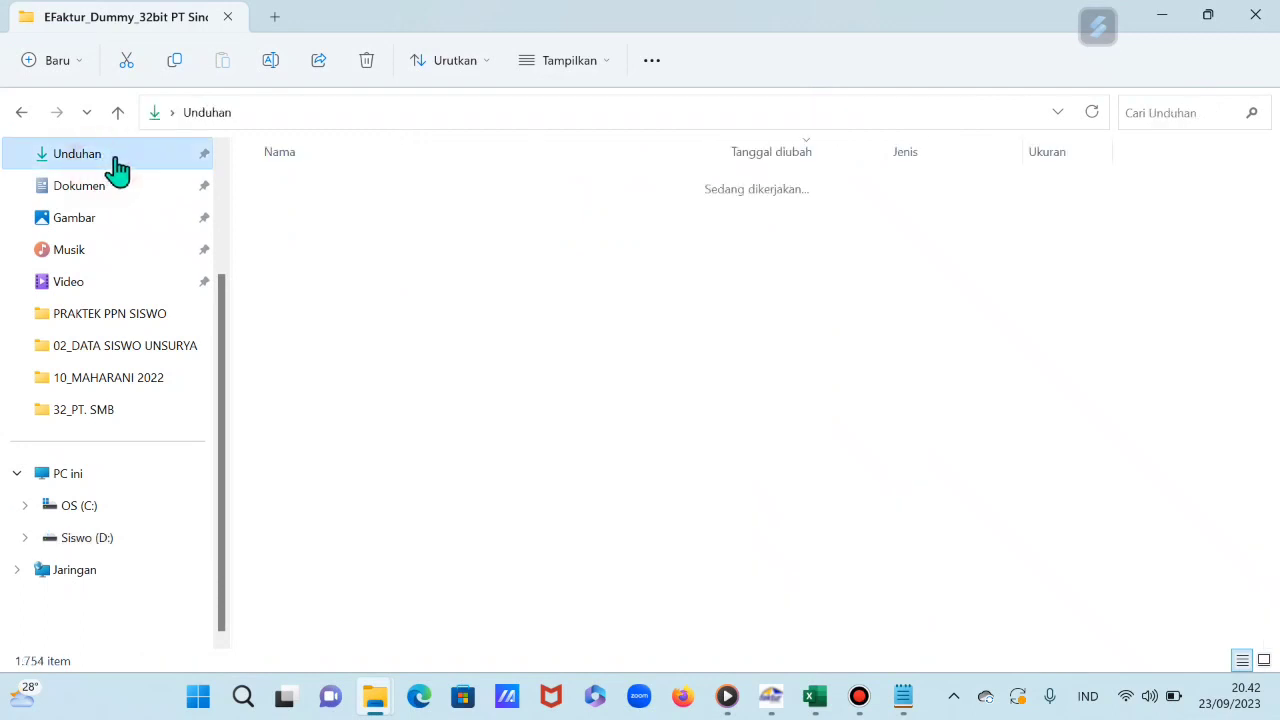
pyautogui.click(362, 211)
pyautogui.doubleClick(362, 211)
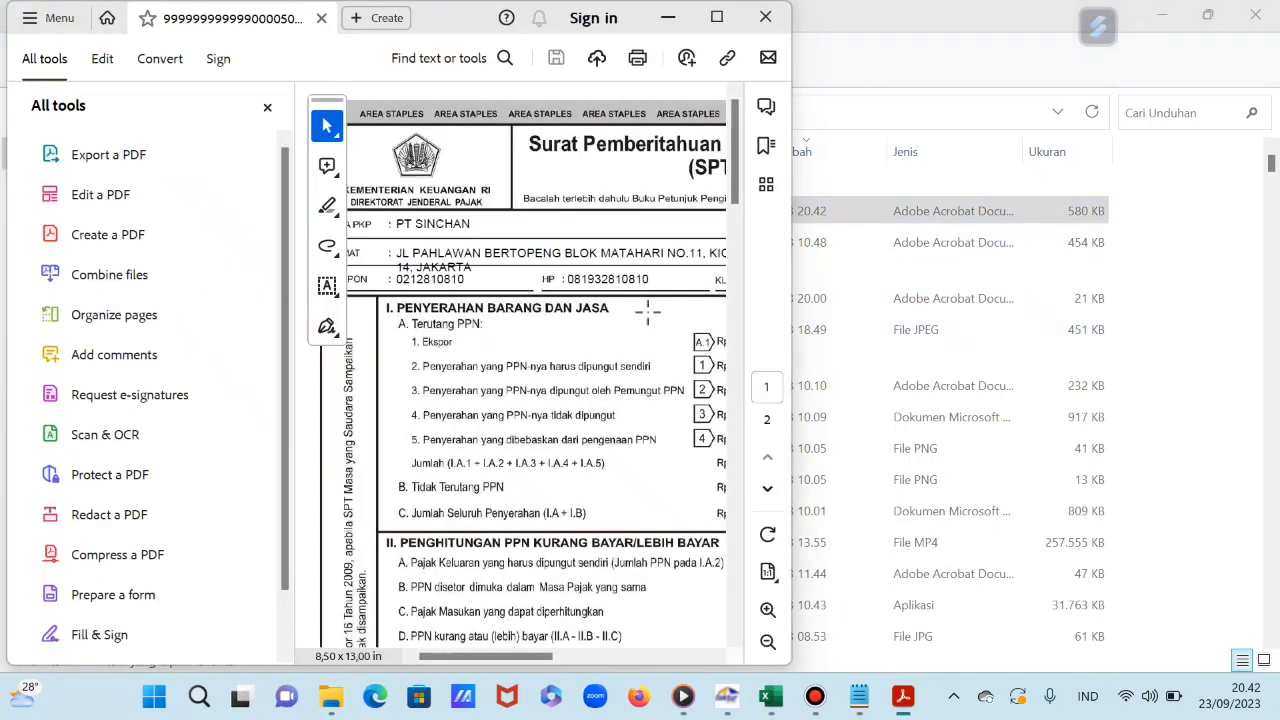
# Step: Maximize Acrobat, hide the tools pane and check the 53.350.000,00 kurang bayar on page 1
pyautogui.click(718, 22)
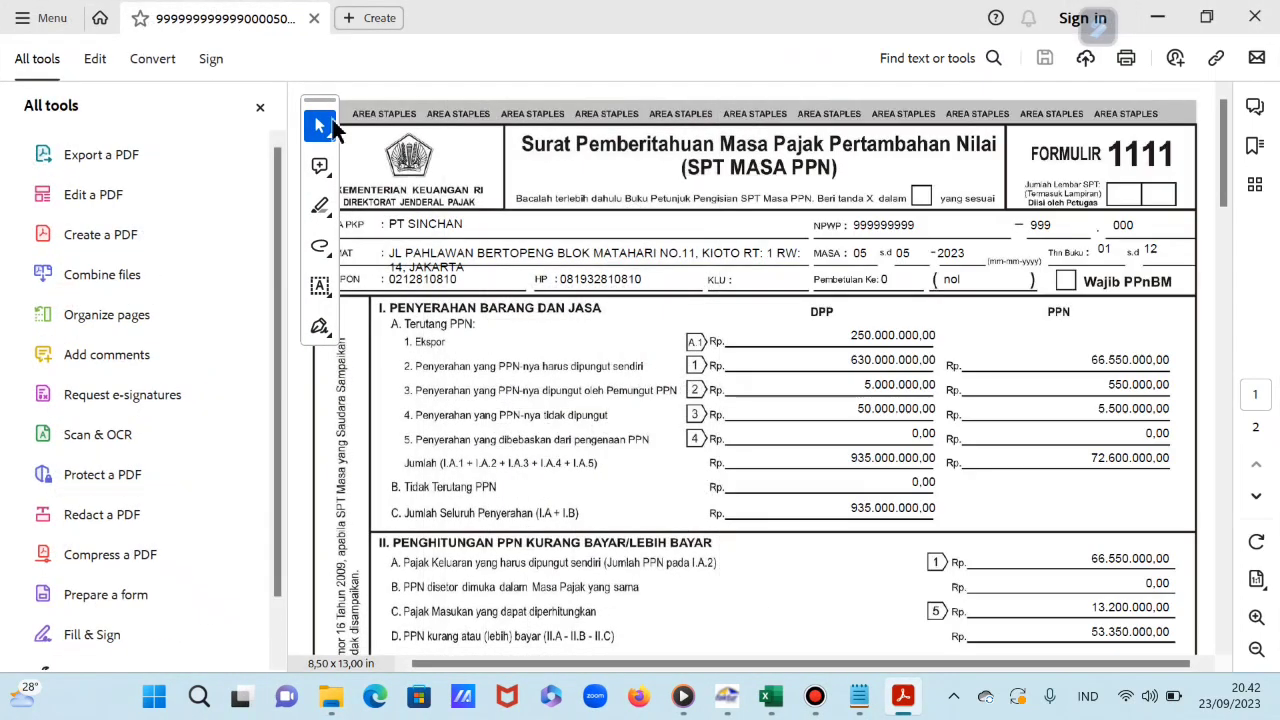
pyautogui.click(260, 107)
pyautogui.scroll(-1, 790, 370)
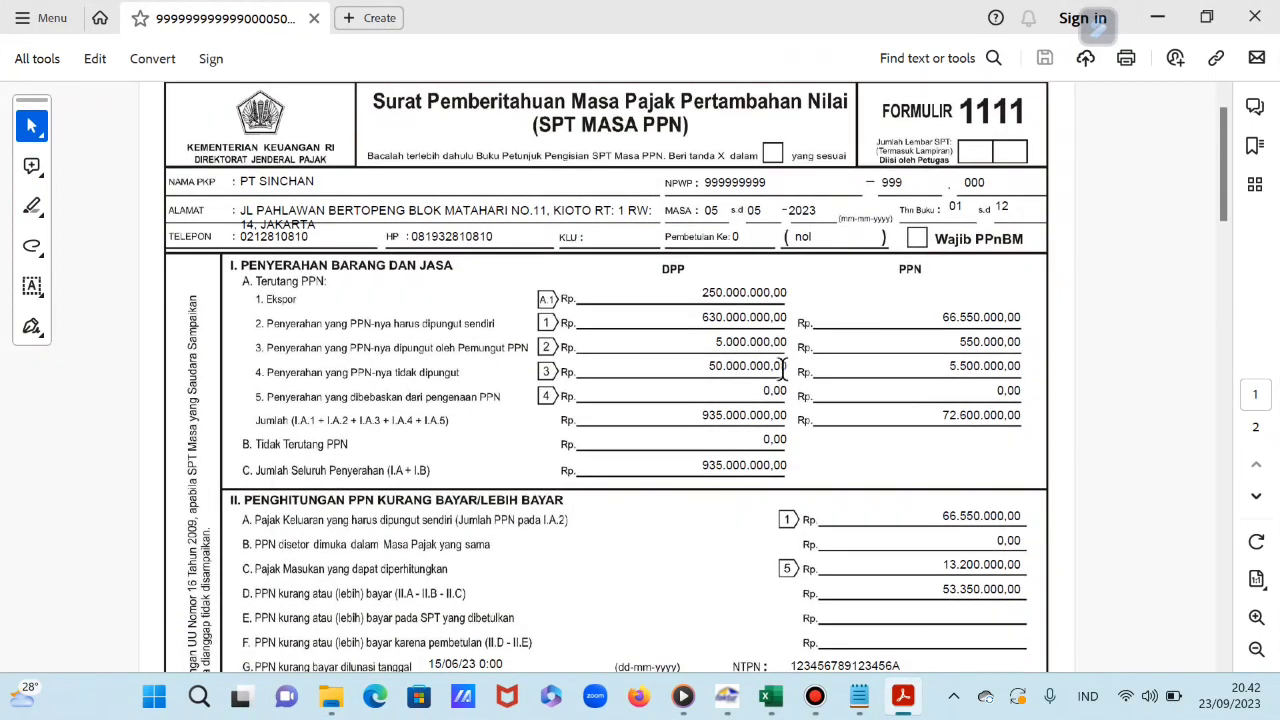
pyautogui.scroll(-4, 773, 365)
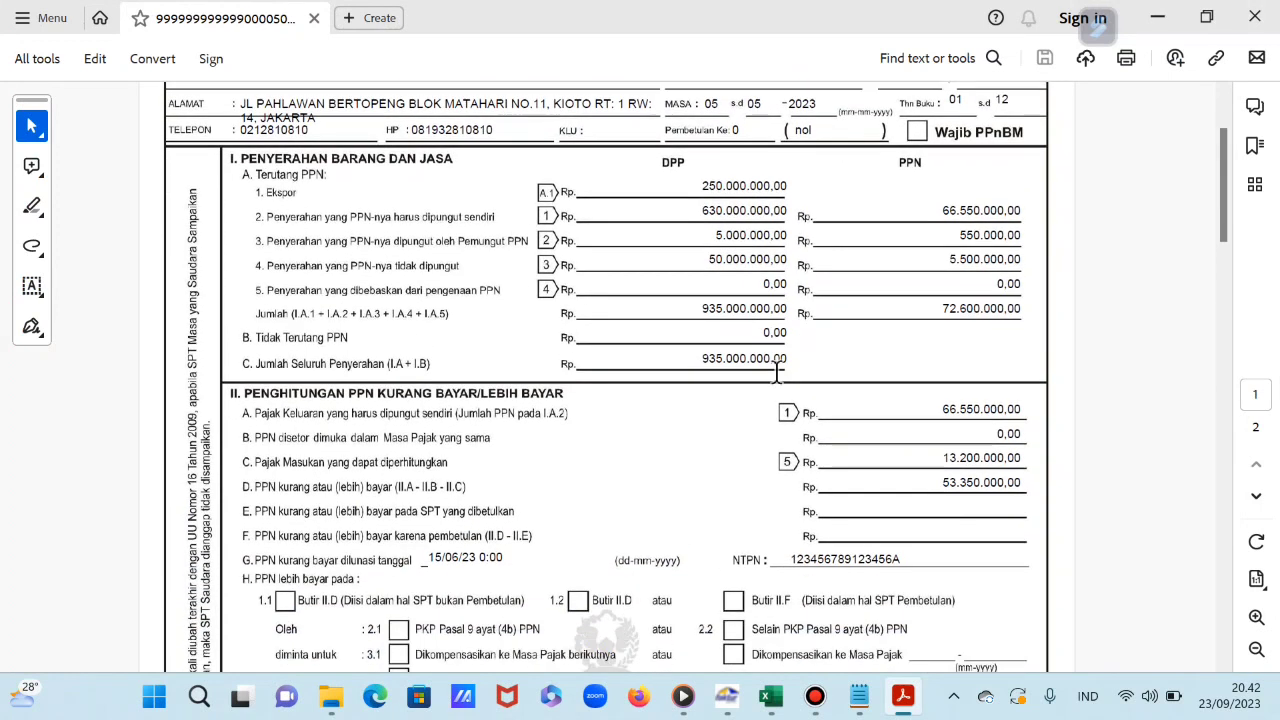
pyautogui.scroll(-3, 782, 376)
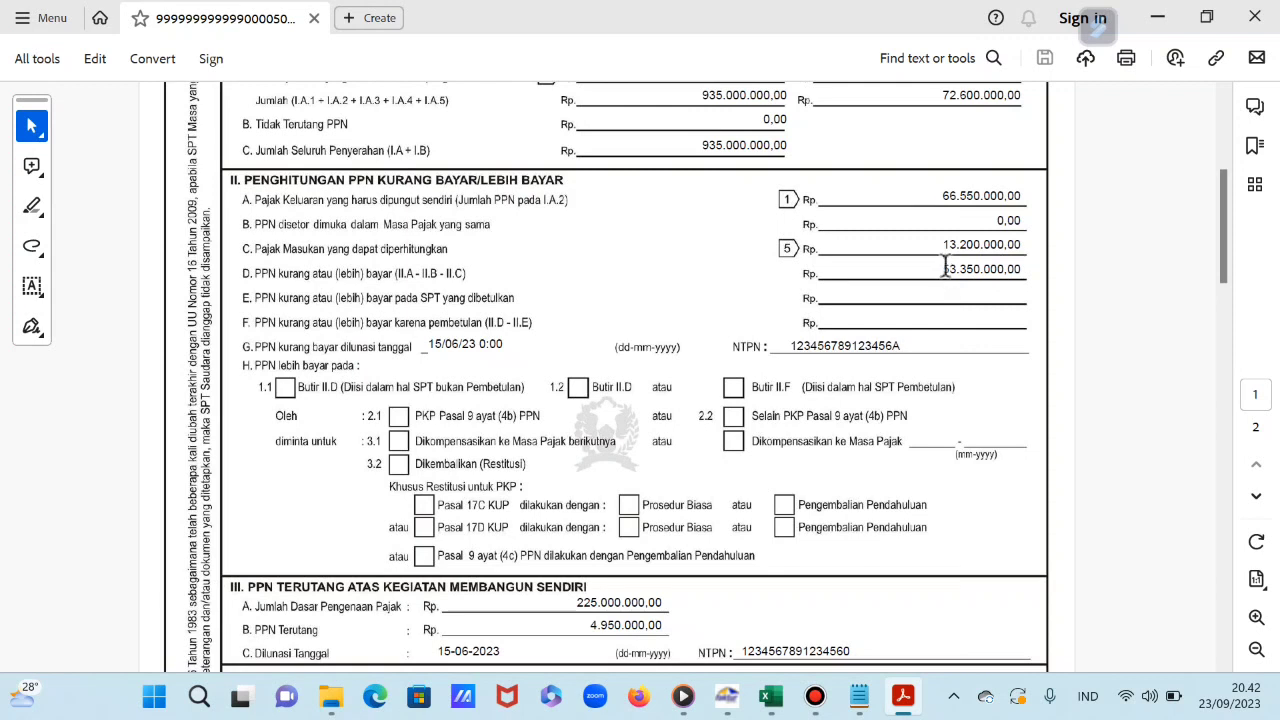
pyautogui.moveTo(933, 270); pyautogui.dragTo(1008, 270)
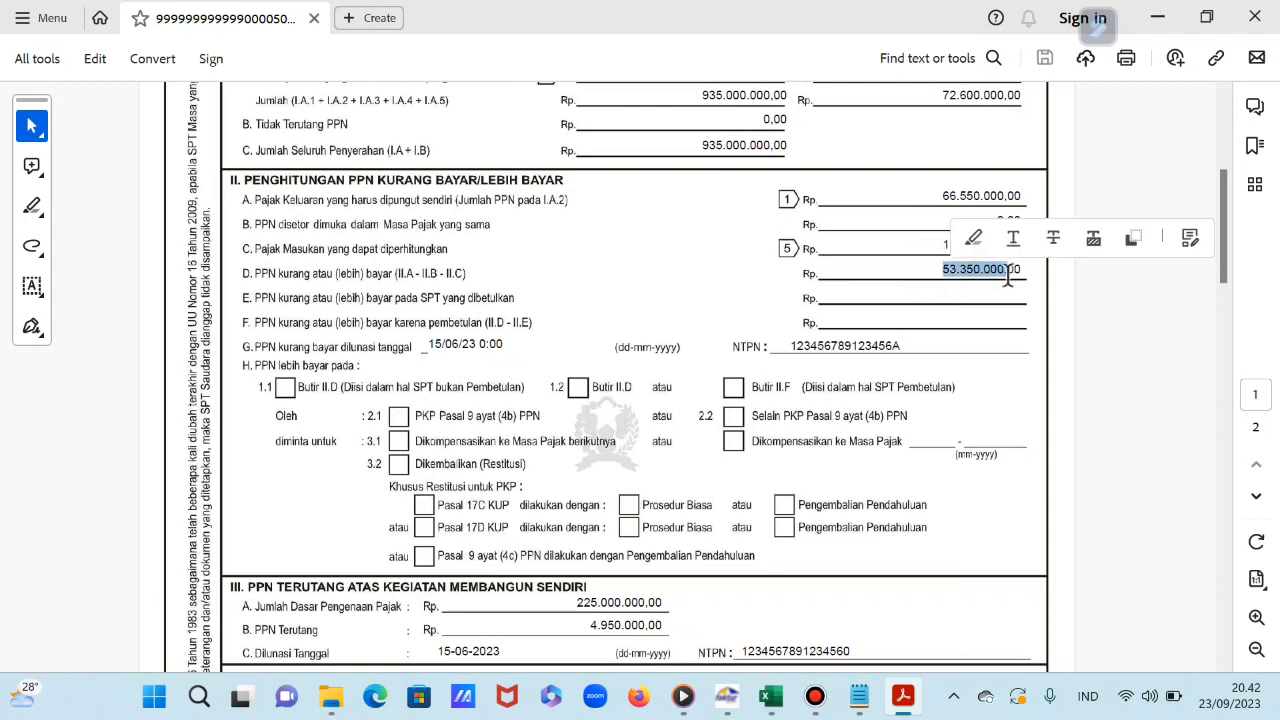
pyautogui.moveTo(793, 347); pyautogui.dragTo(872, 350)
# Step: Review page 2 of the Induk PDF, then close Acrobat
pyautogui.scroll(-4, 585, 400)
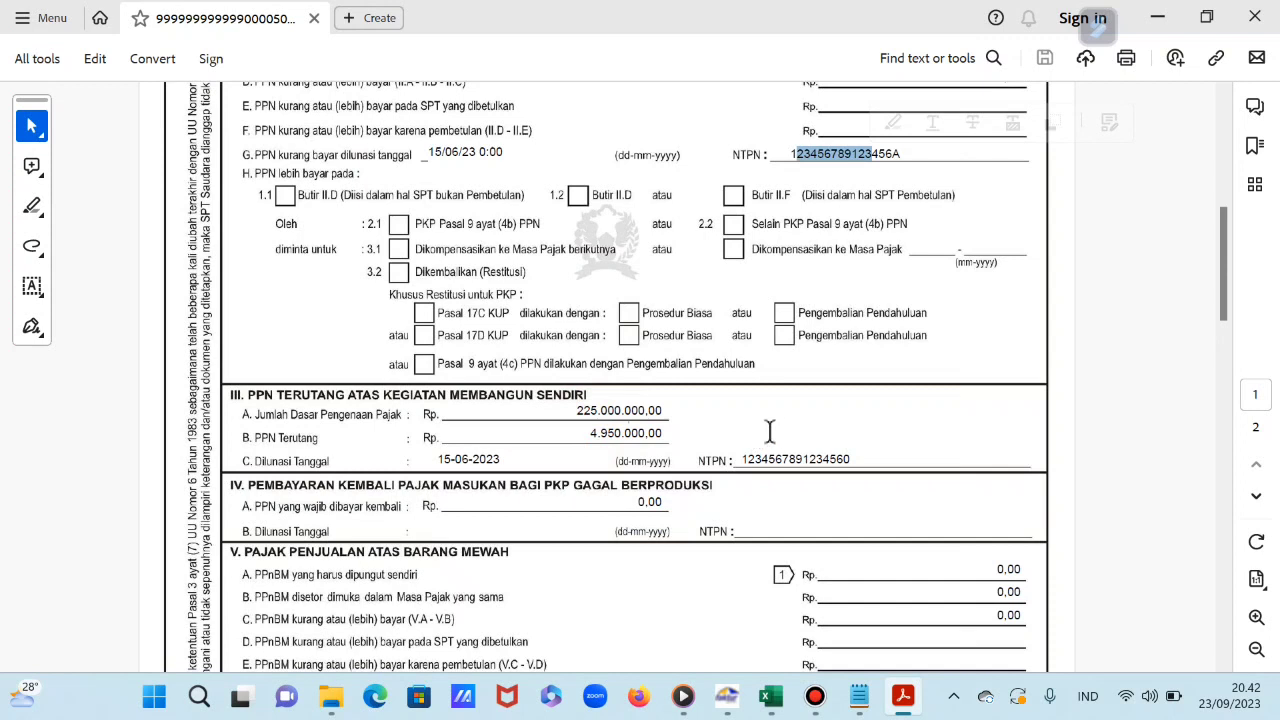
pyautogui.scroll(-10, 800, 420)
pyautogui.scroll(-1, 791, 400)
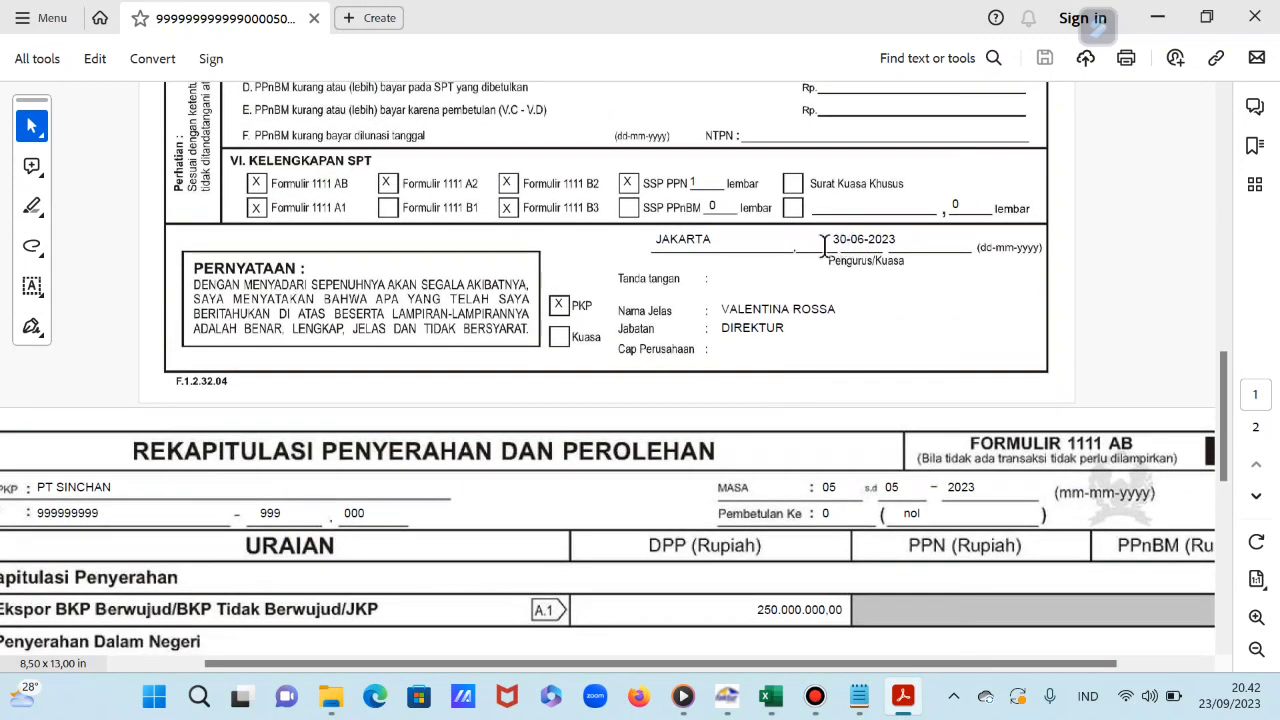
pyautogui.scroll(-5, 800, 317)
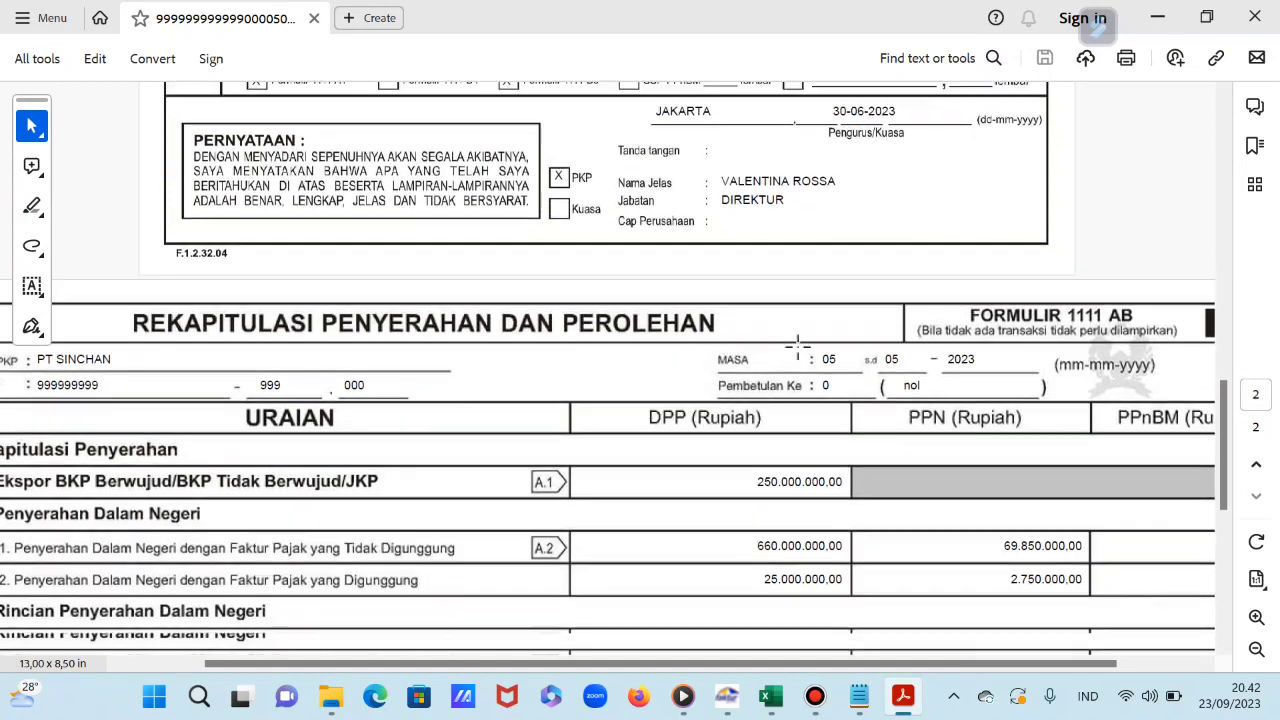
pyautogui.scroll(-9, 797, 347)
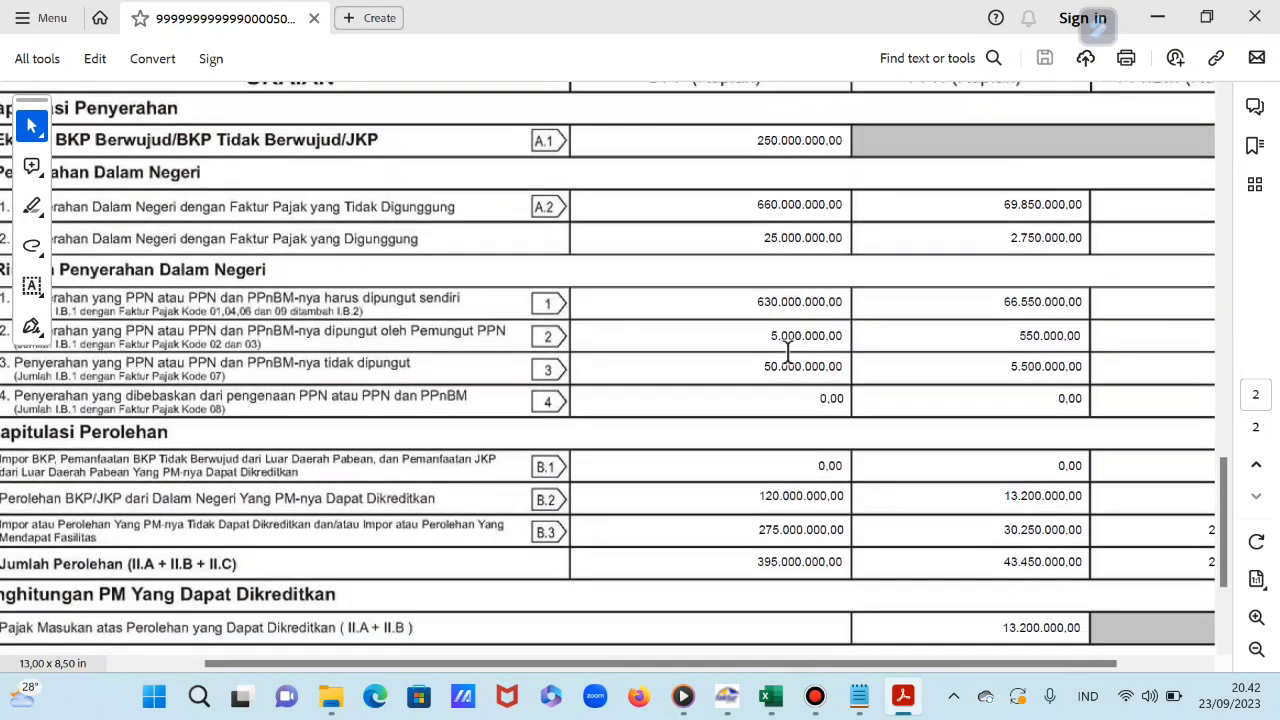
pyautogui.scroll(13, 786, 400)
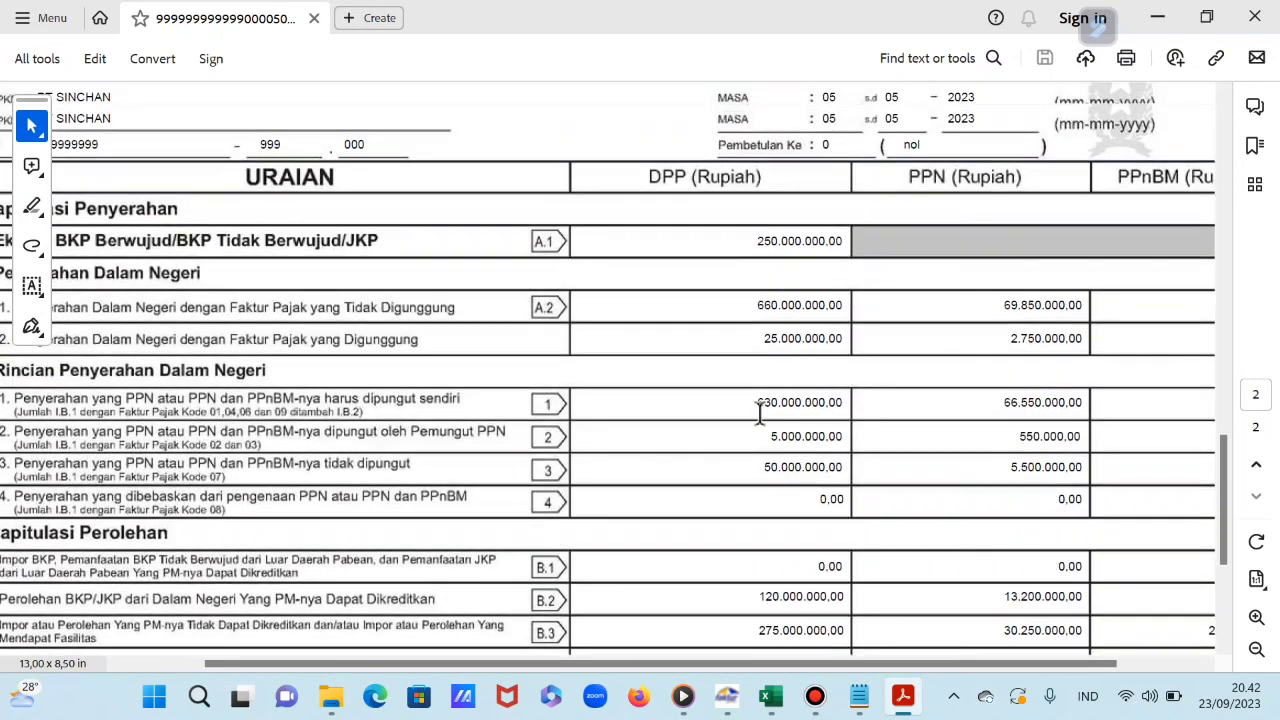
pyautogui.scroll(20, 731, 438)
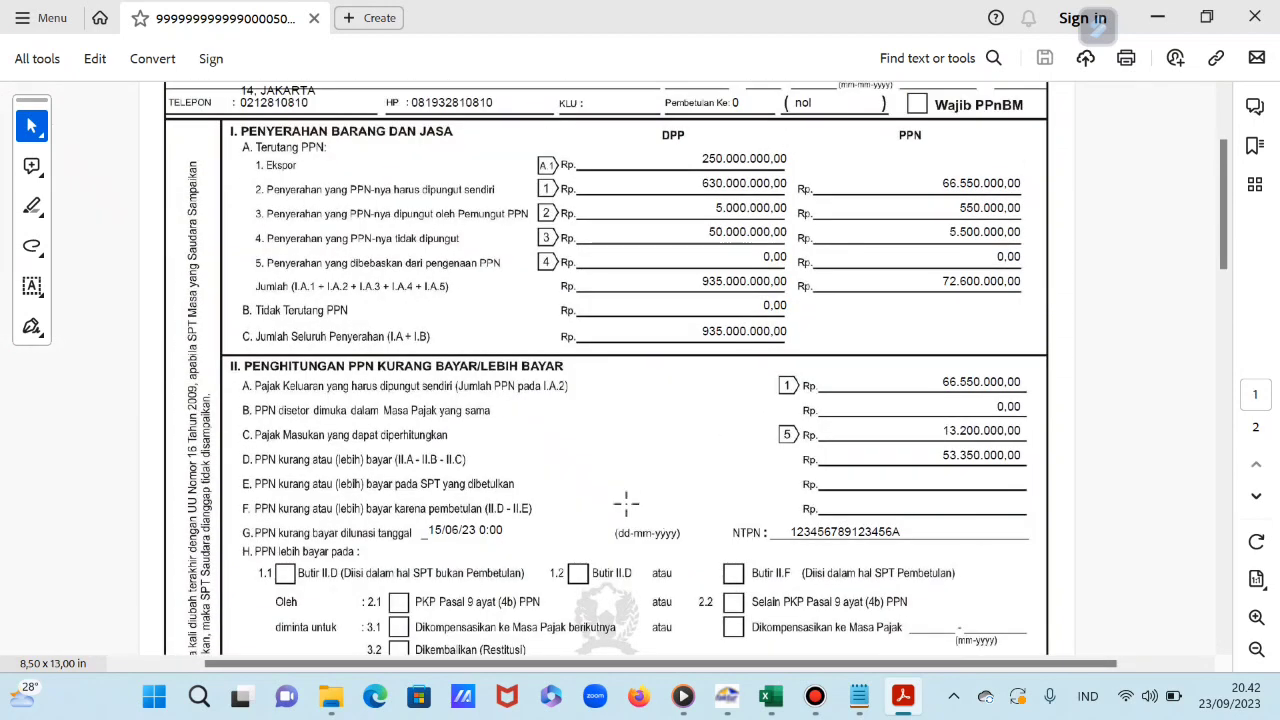
pyautogui.scroll(4, 626, 503)
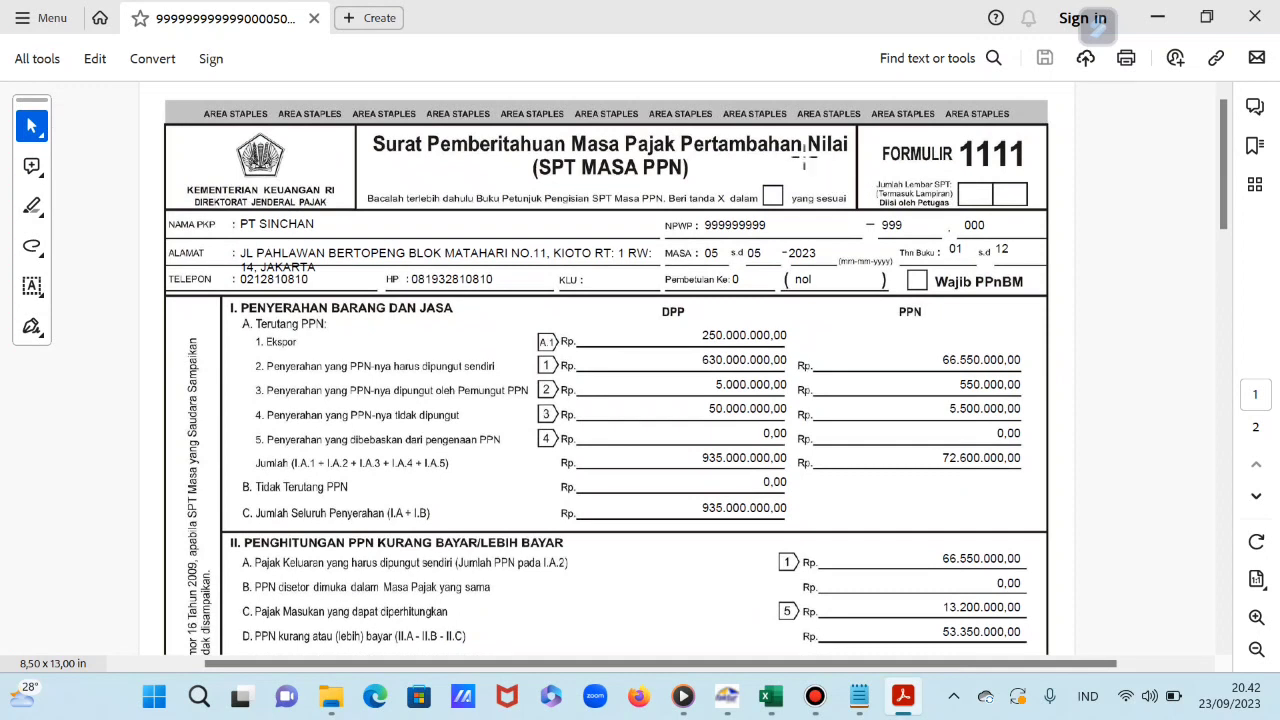
pyautogui.click(1255, 17)
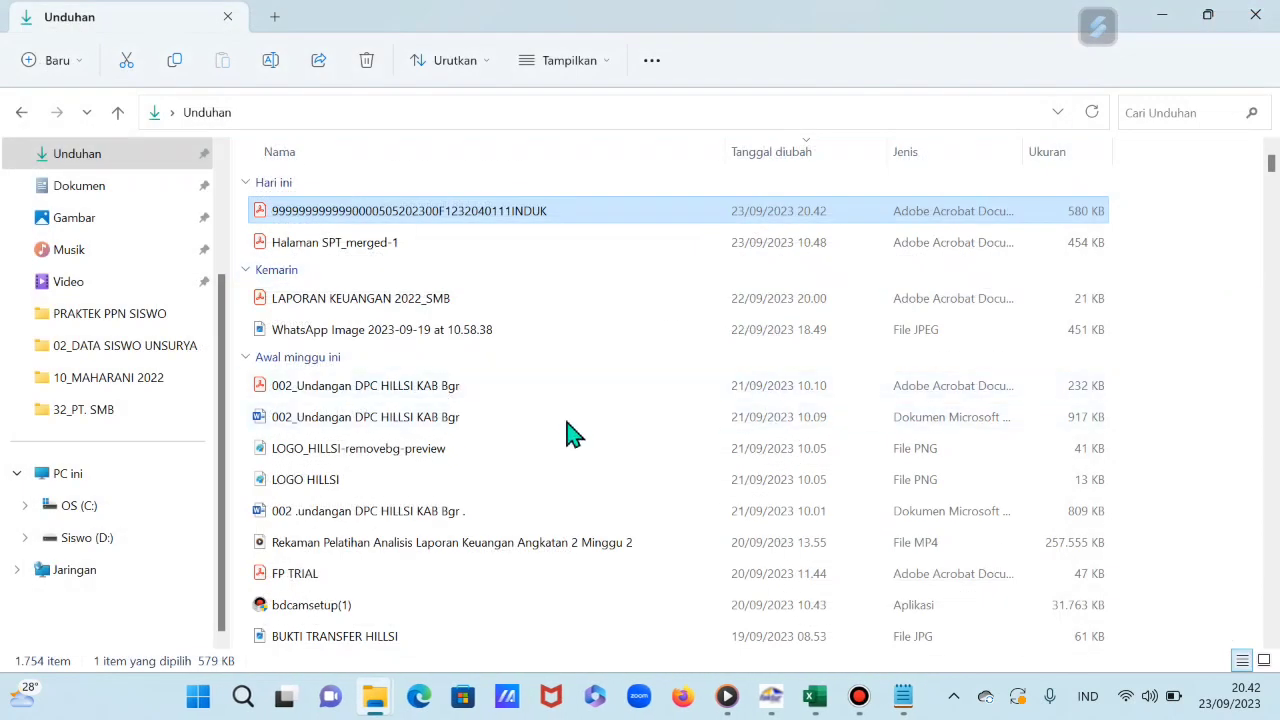
# Step: Export the Lampiran A1, A2, B1, B2, B3 printout to the Unduhan folder as All Files
pyautogui.click(770, 698)
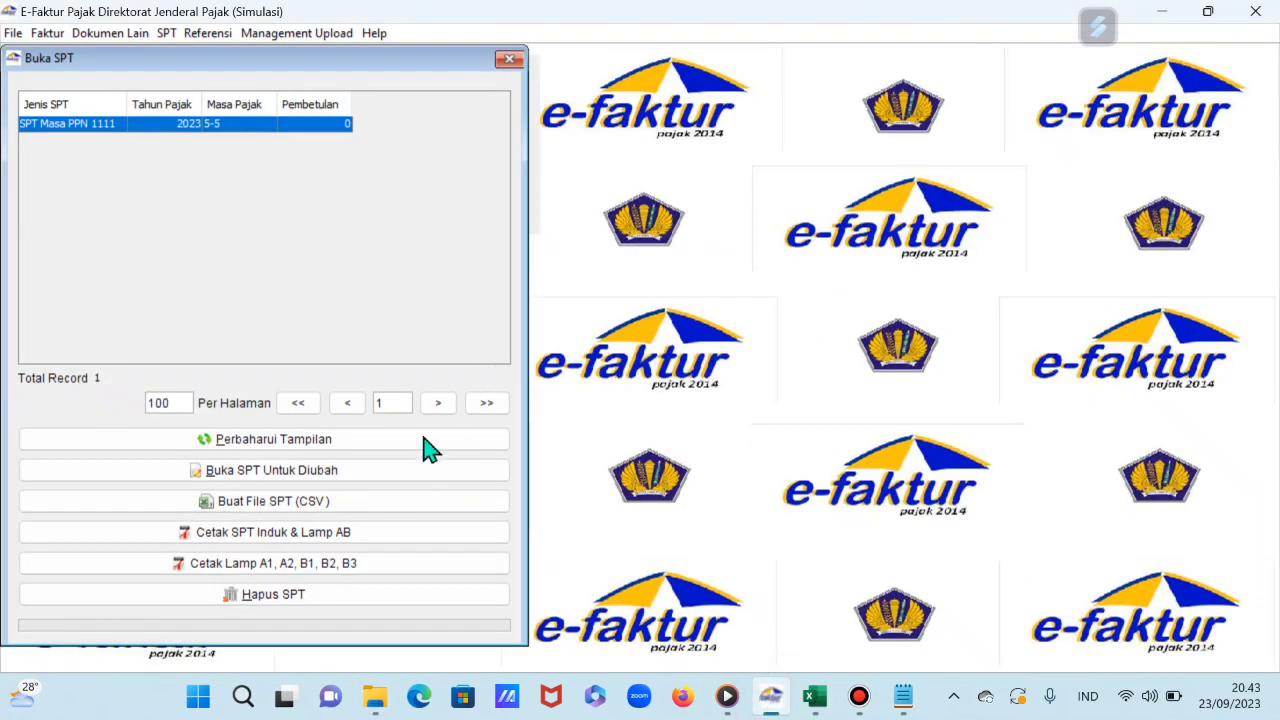
pyautogui.click(281, 568)
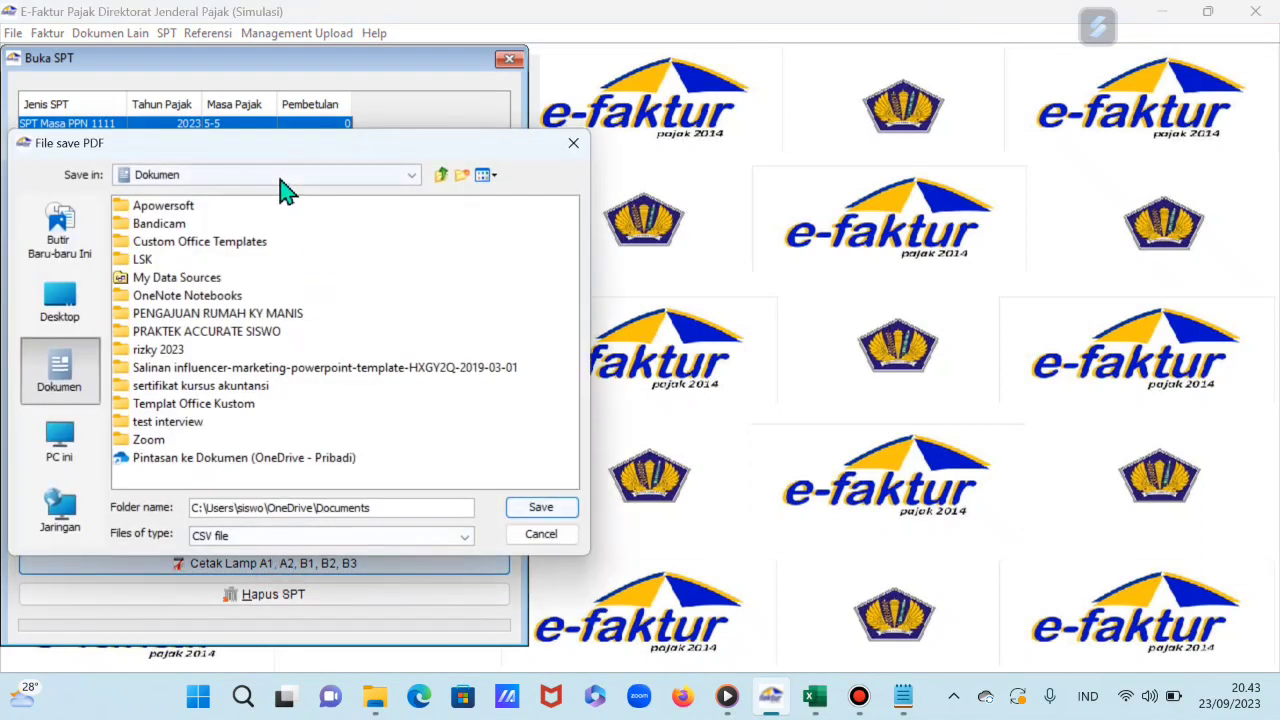
pyautogui.click(283, 190)
pyautogui.scroll(-1, 215, 300)
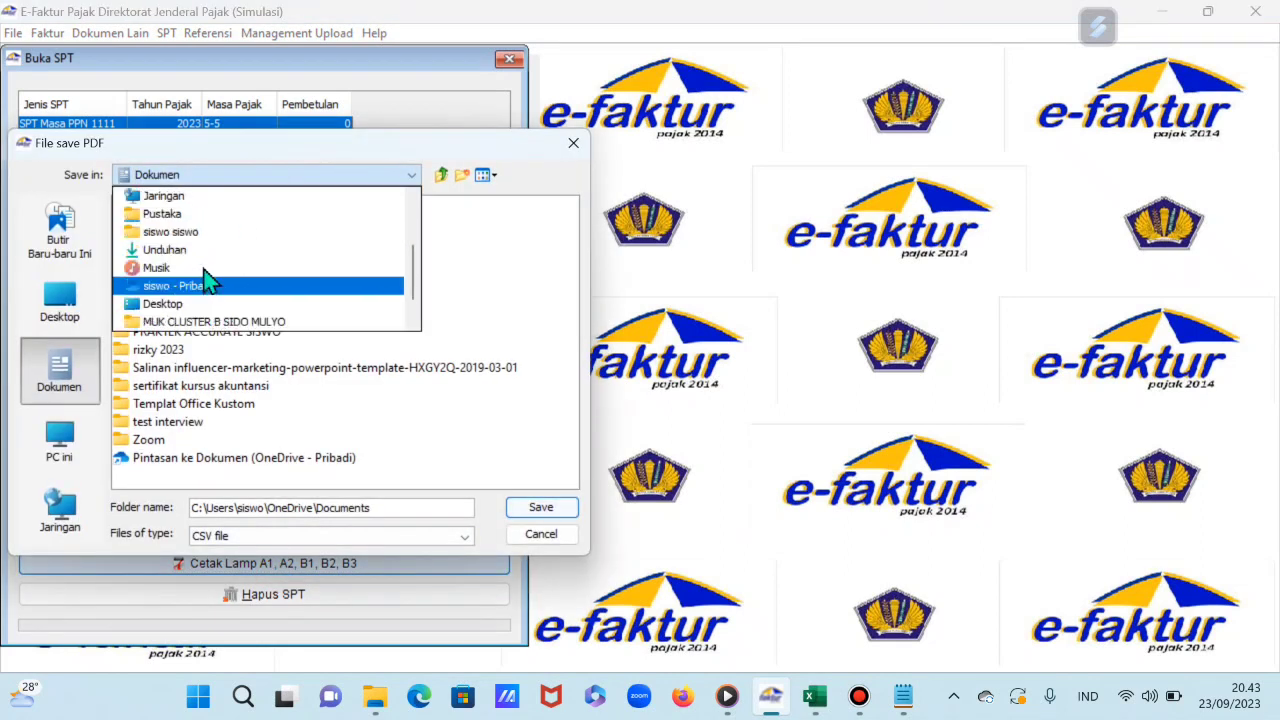
pyautogui.scroll(1, 200, 215)
pyautogui.click(185, 287)
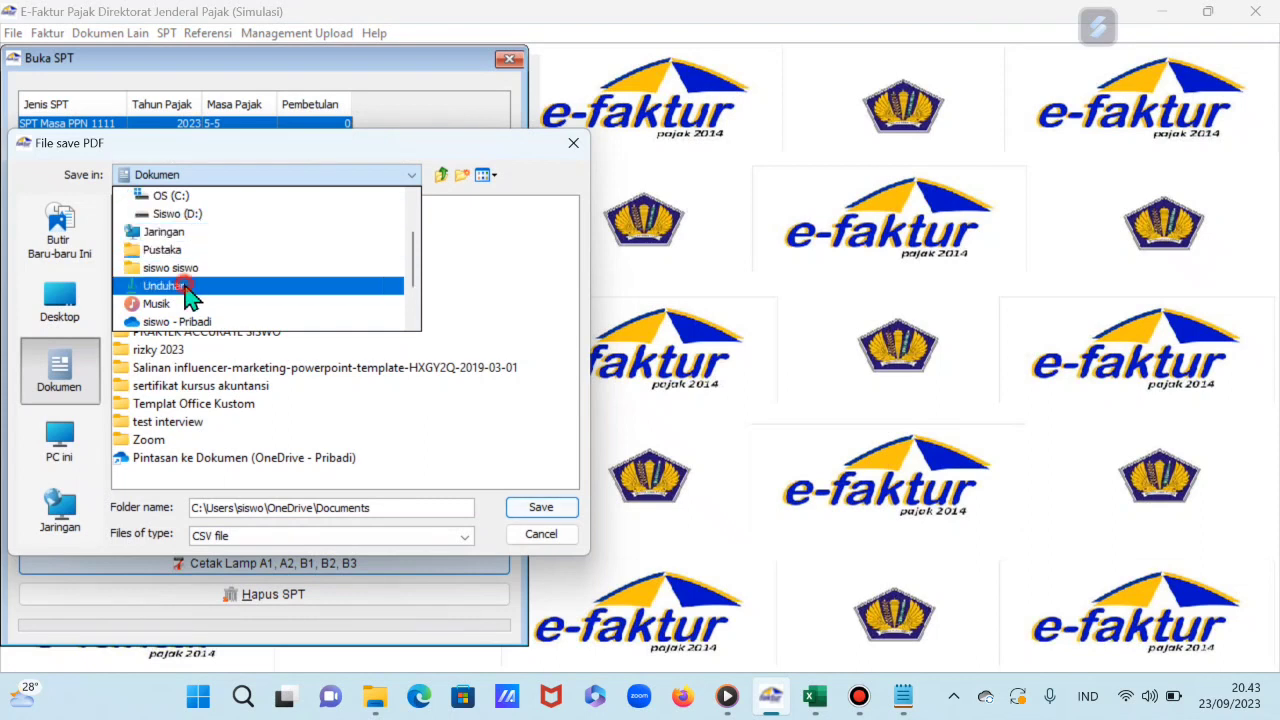
pyautogui.click(314, 538)
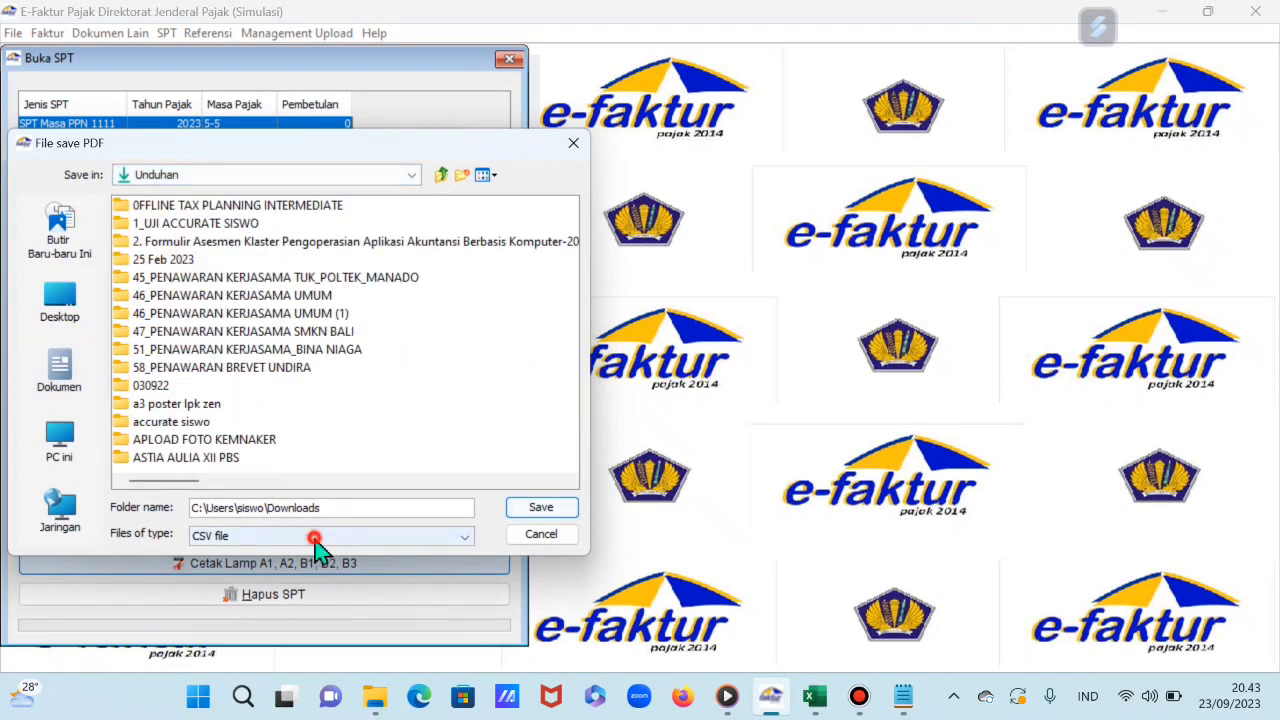
pyautogui.click(302, 549)
pyautogui.click(541, 507)
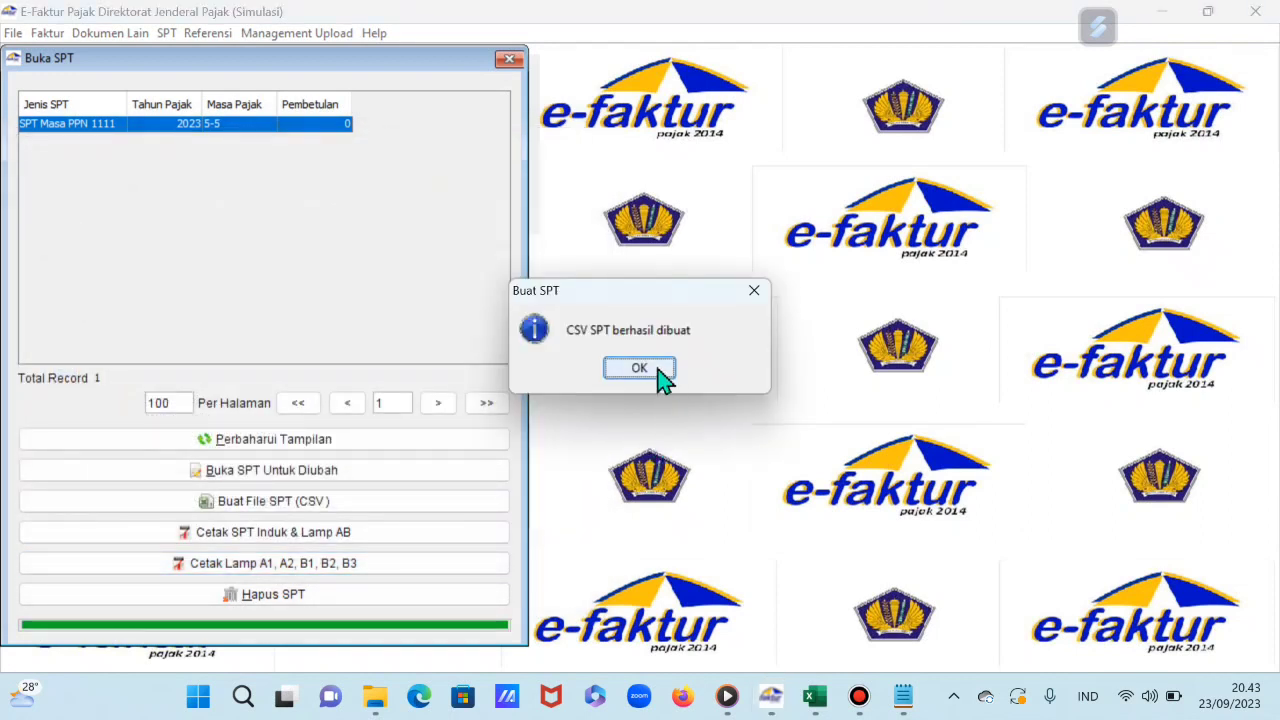
pyautogui.click(640, 369)
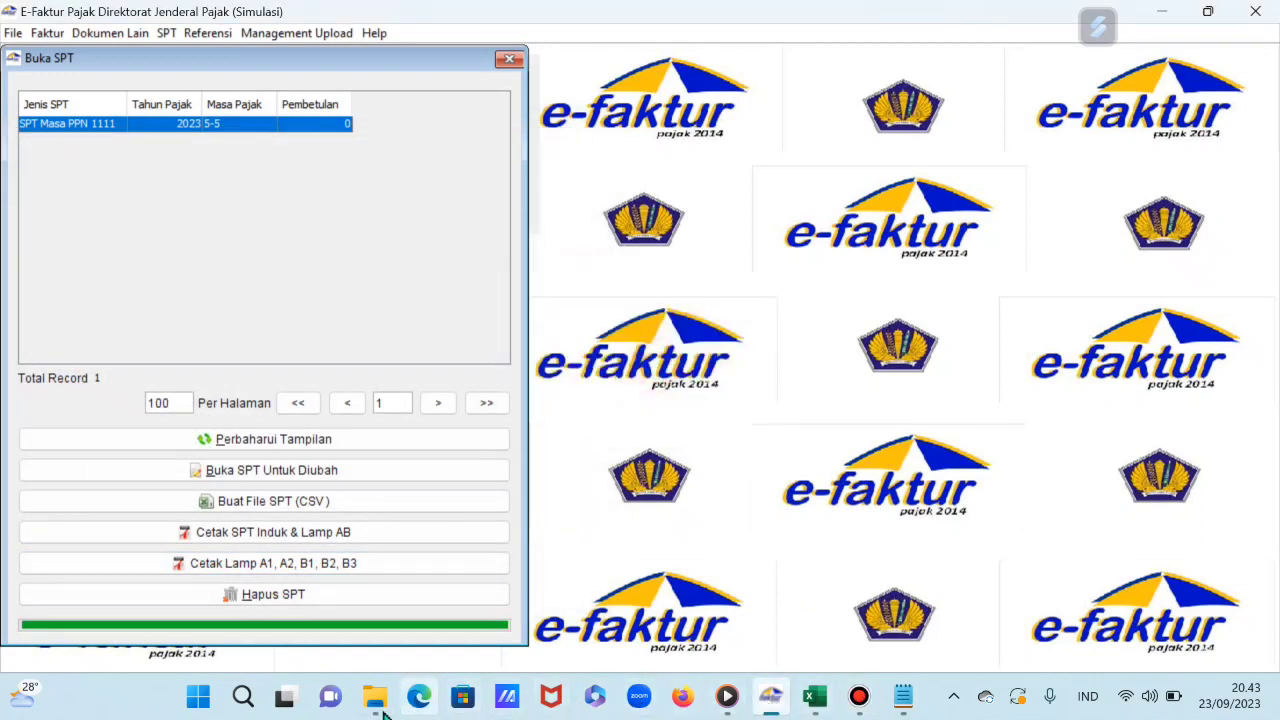
# Step: Open the newly saved 868 KB Lampiran PDF from the Unduhan folder
pyautogui.moveTo(380, 708)
pyautogui.click(290, 612)
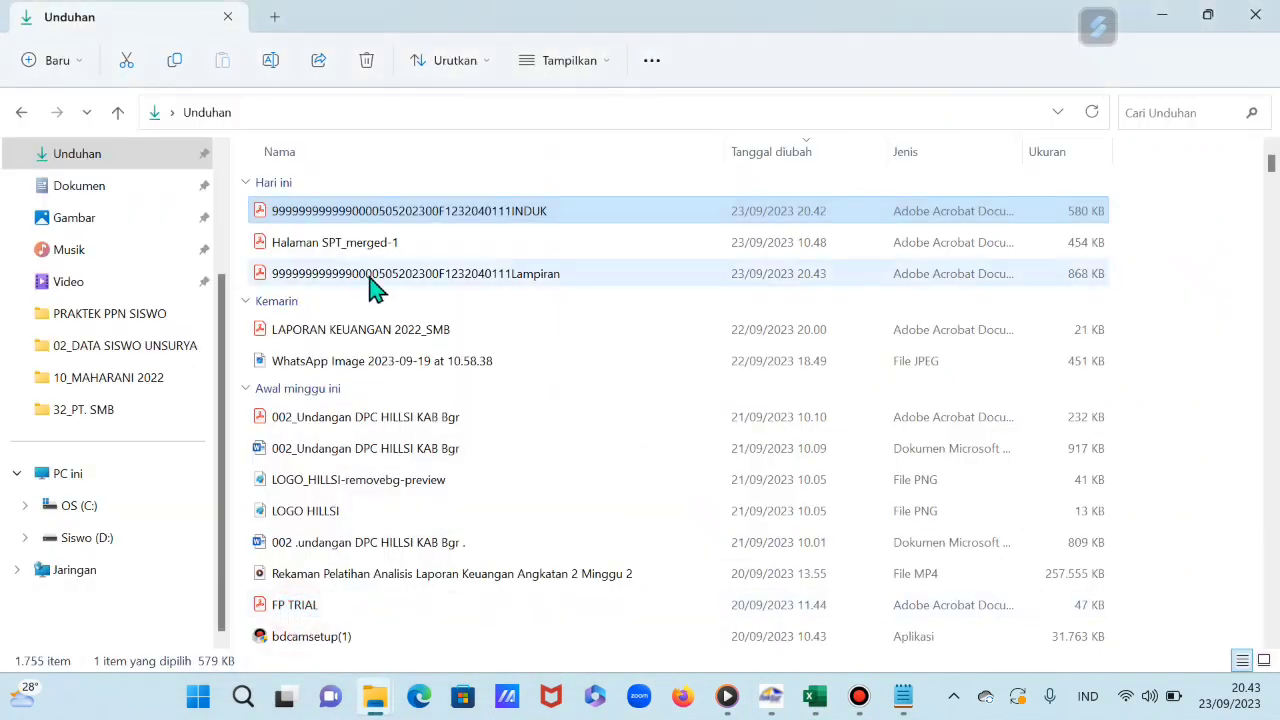
pyautogui.click(398, 273)
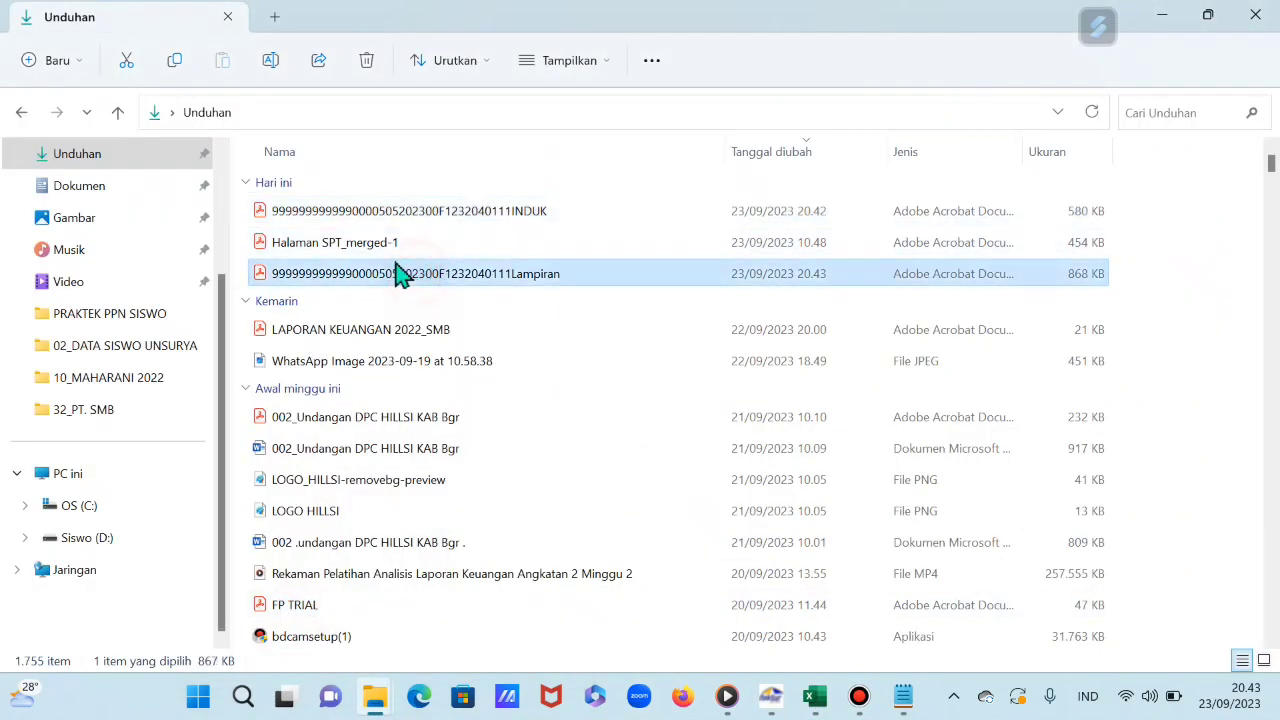
pyautogui.click(393, 243)
pyautogui.click(407, 276)
pyautogui.click(437, 280)
pyautogui.doubleClick(437, 280)
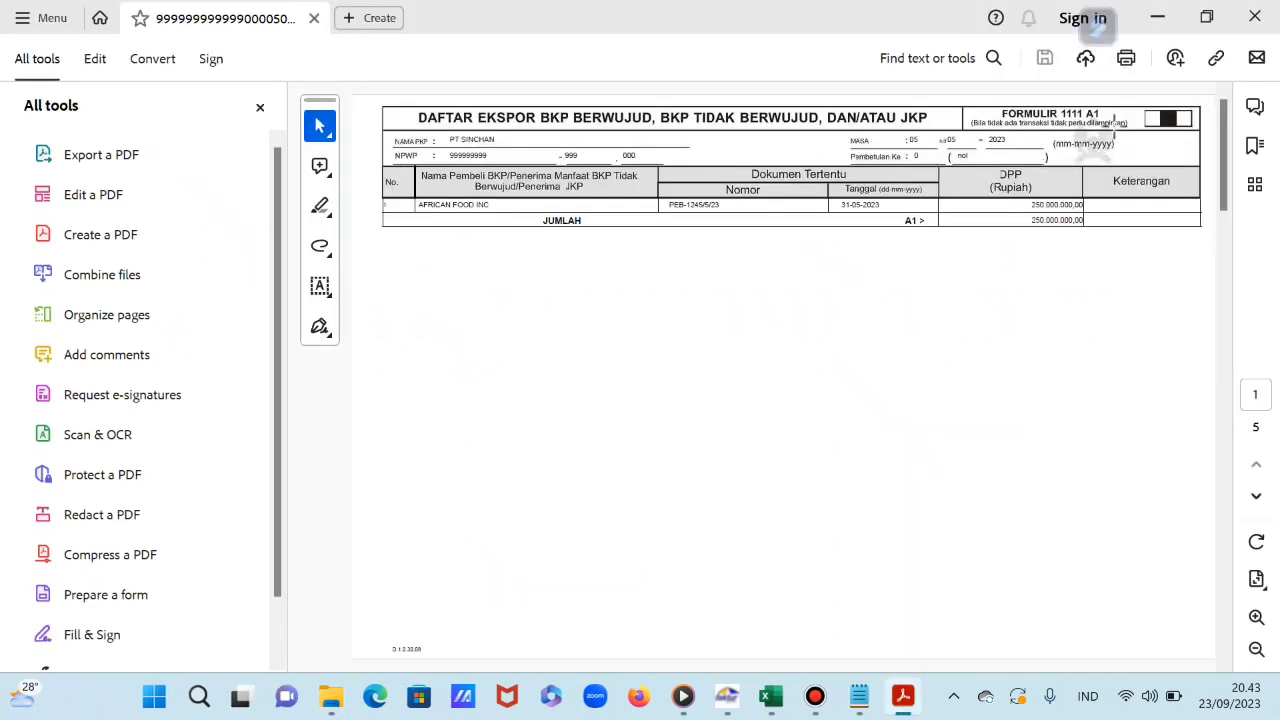
# Step: Review Lampiran pages A1, A2, B1, B2 and B3 in Acrobat, then close it
pyautogui.scroll(-2, 1014, 228)
pyautogui.scroll(1, 1014, 231)
pyautogui.scroll(1, 1014, 231)
pyautogui.scroll(-1, 1014, 229)
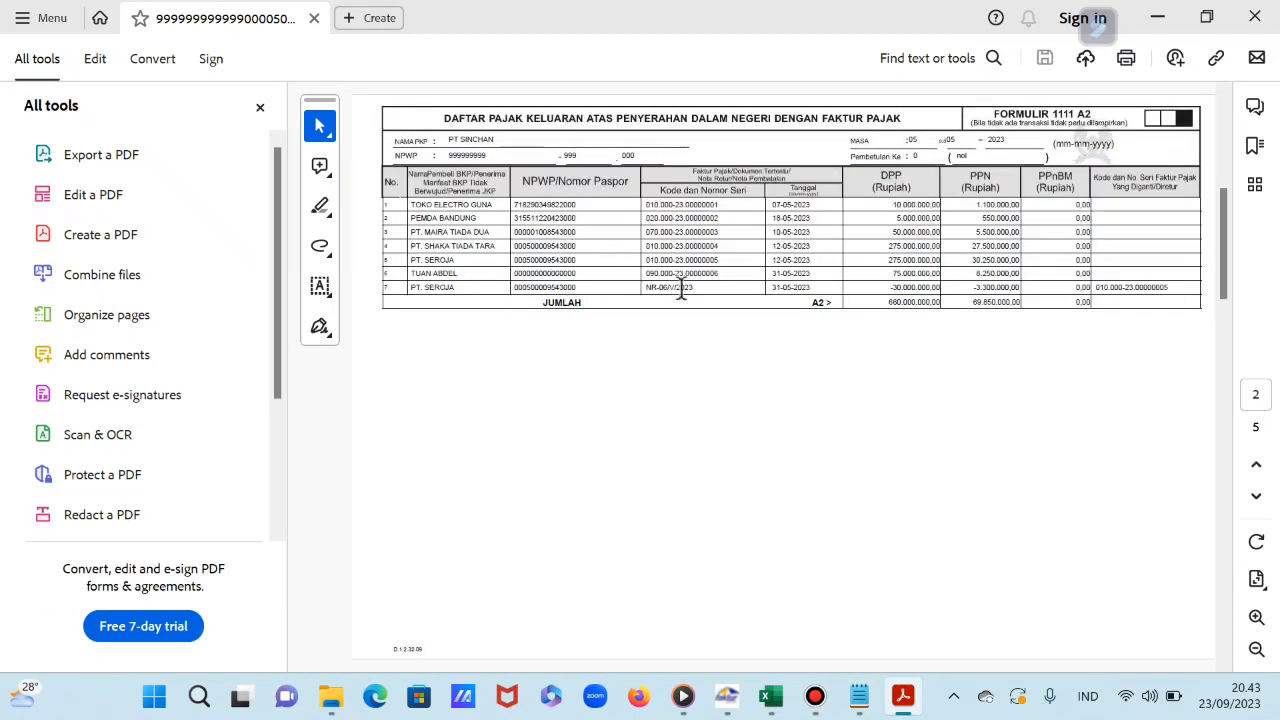
pyautogui.scroll(-1, 904, 292)
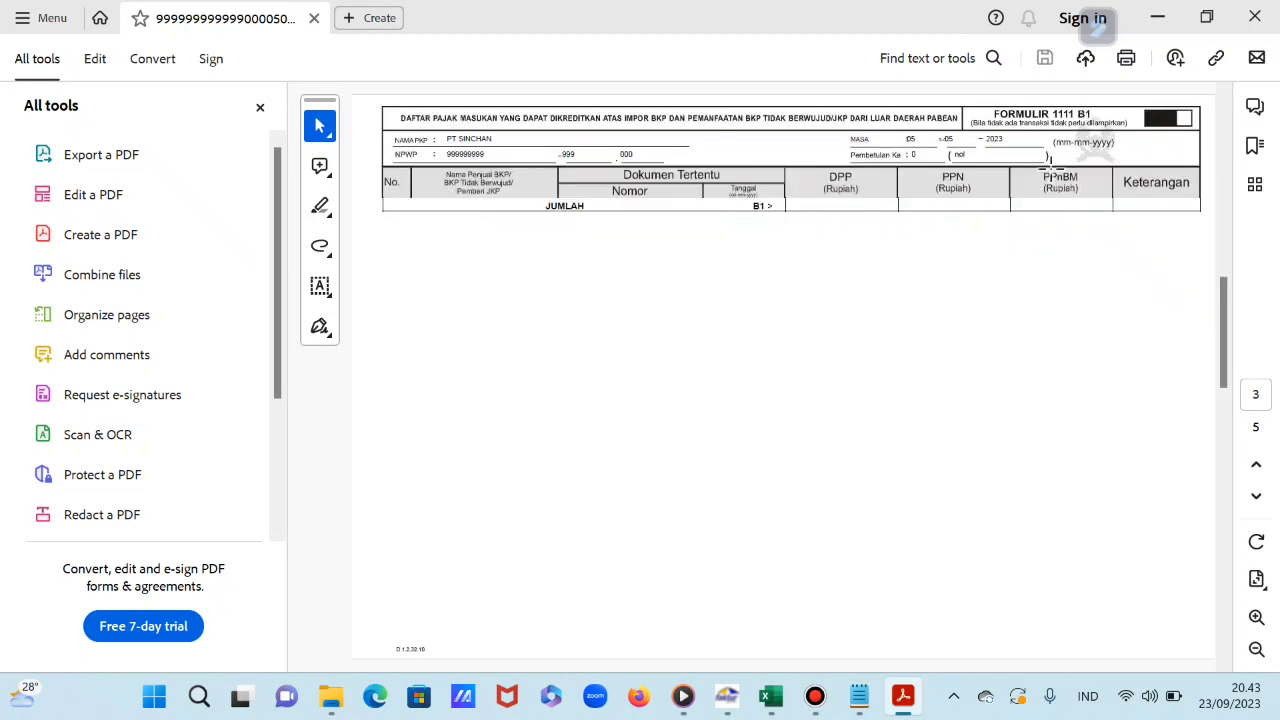
pyautogui.scroll(-1, 1082, 147)
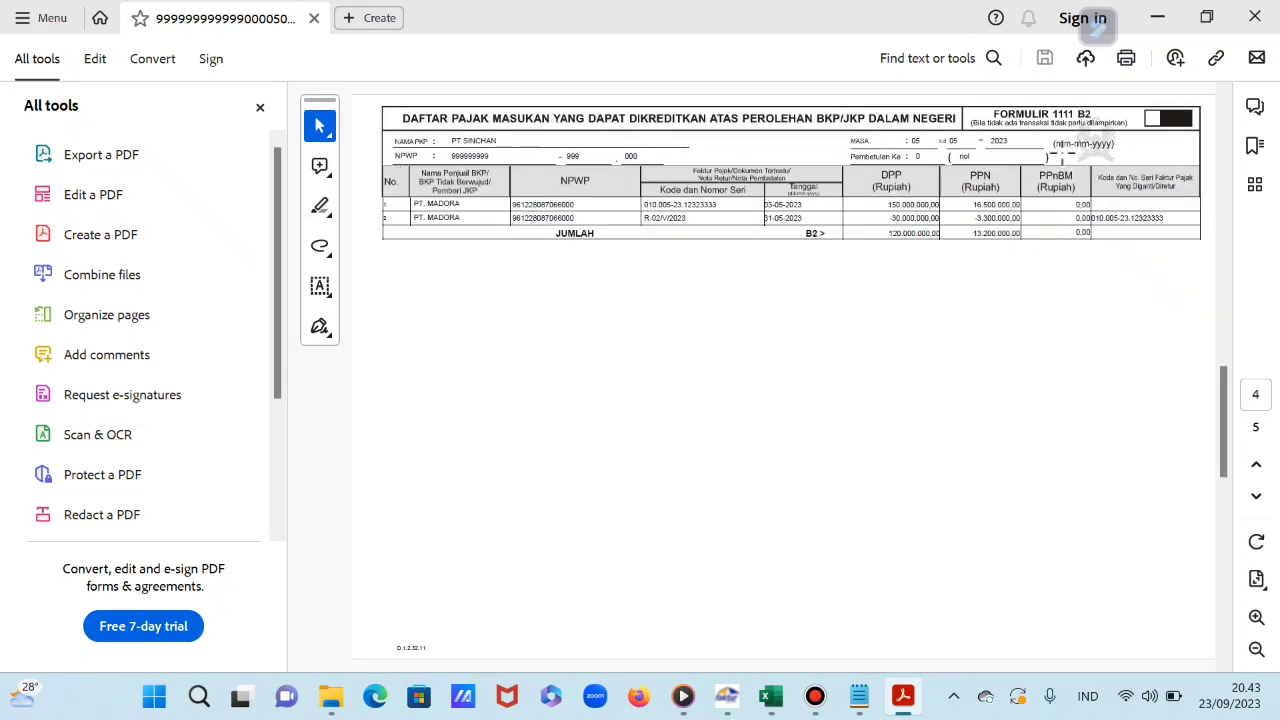
pyautogui.scroll(-1, 958, 284)
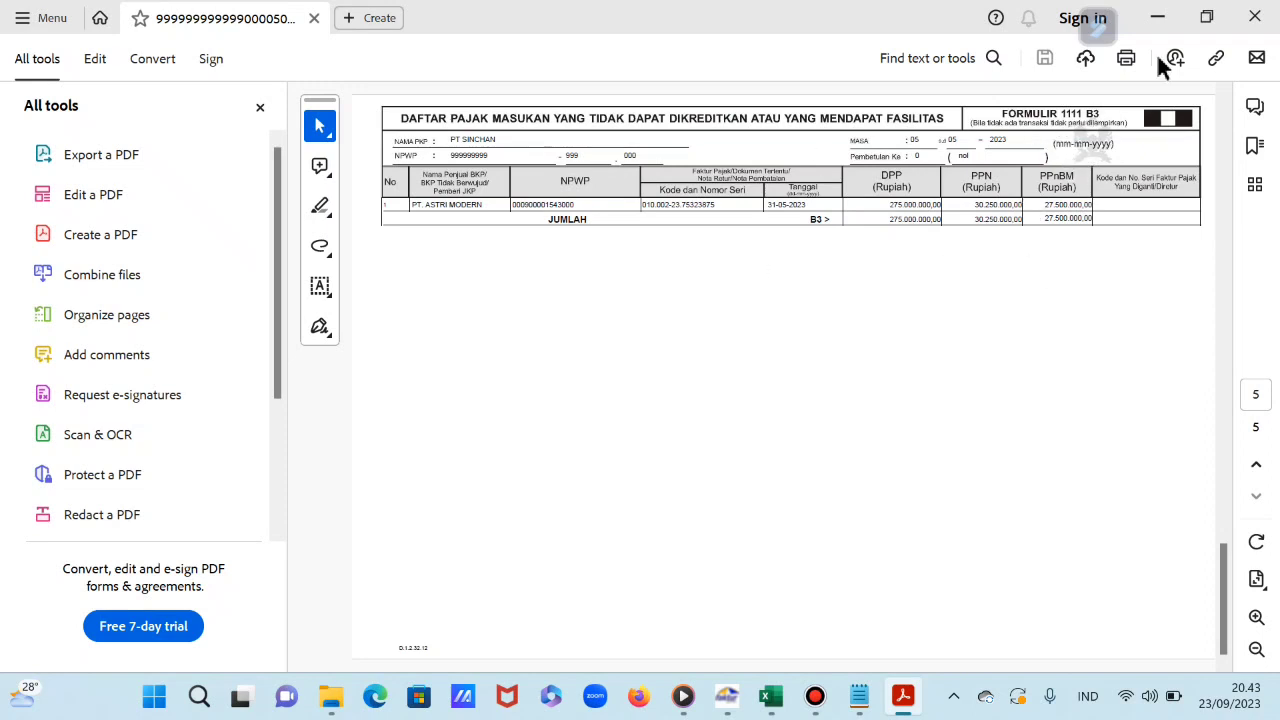
pyautogui.click(1263, 20)
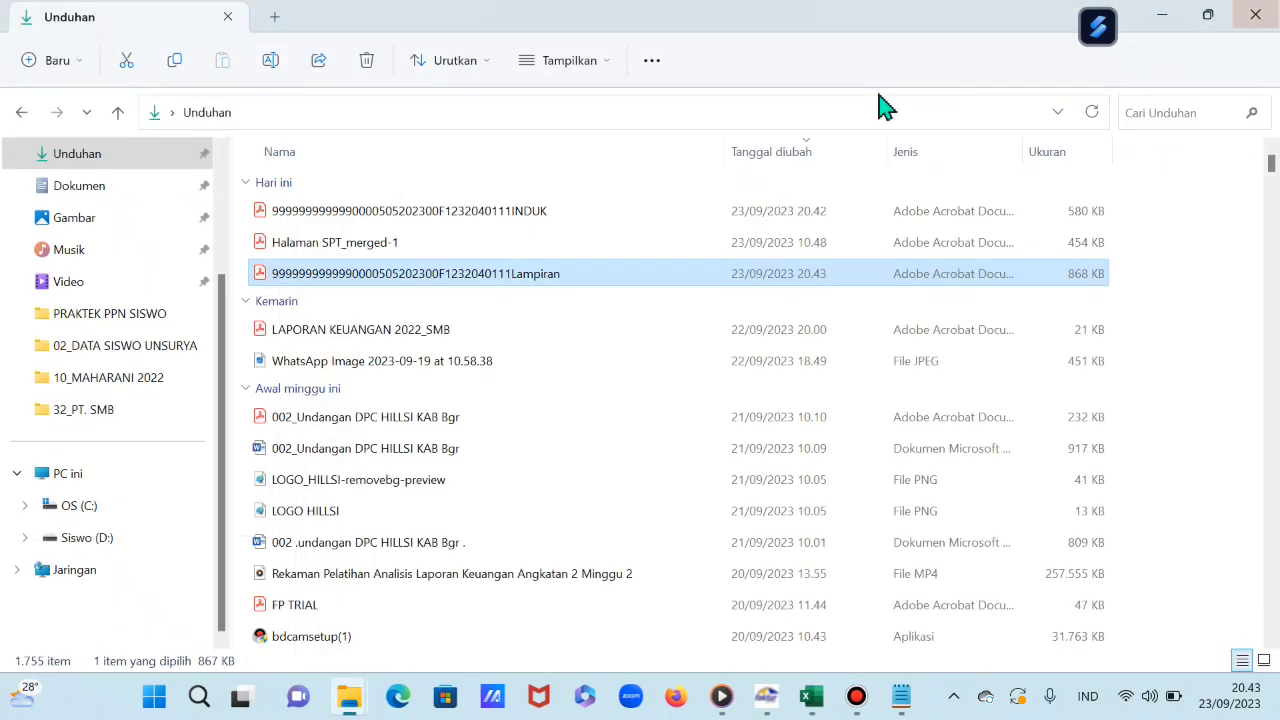
# Step: Minimize File Explorer to reveal the e-Faktur Buka SPT window
pyautogui.click(1161, 14)
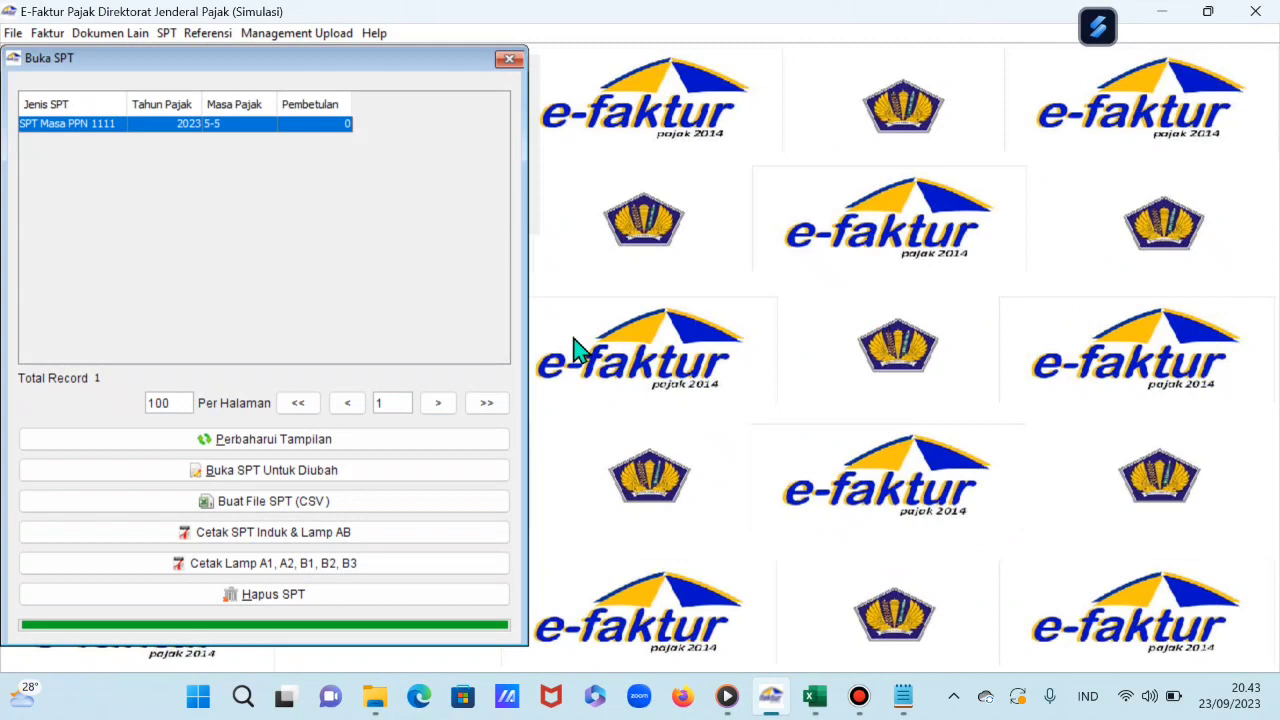